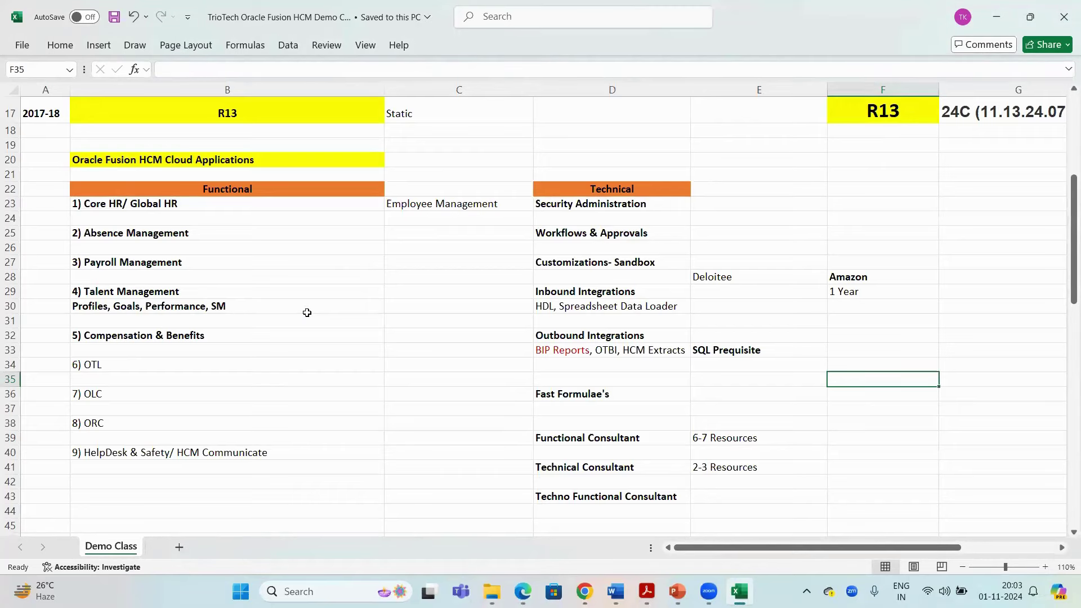
Bring the Oracle Certification Process section into view and select its heading in B47
scroll(416, 235, down, 1)
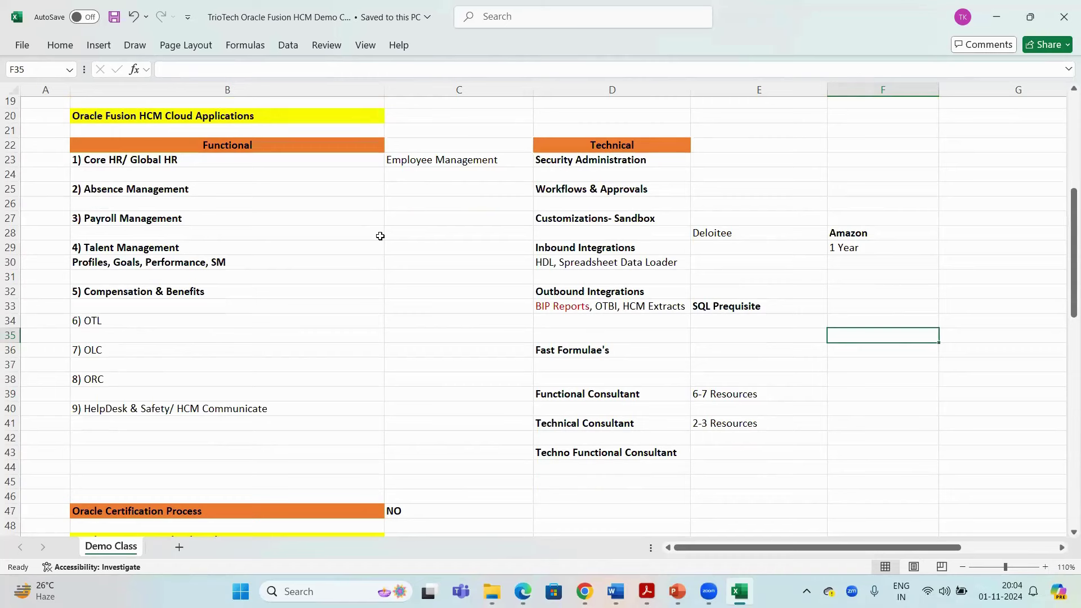
scroll(414, 228, down, 3)
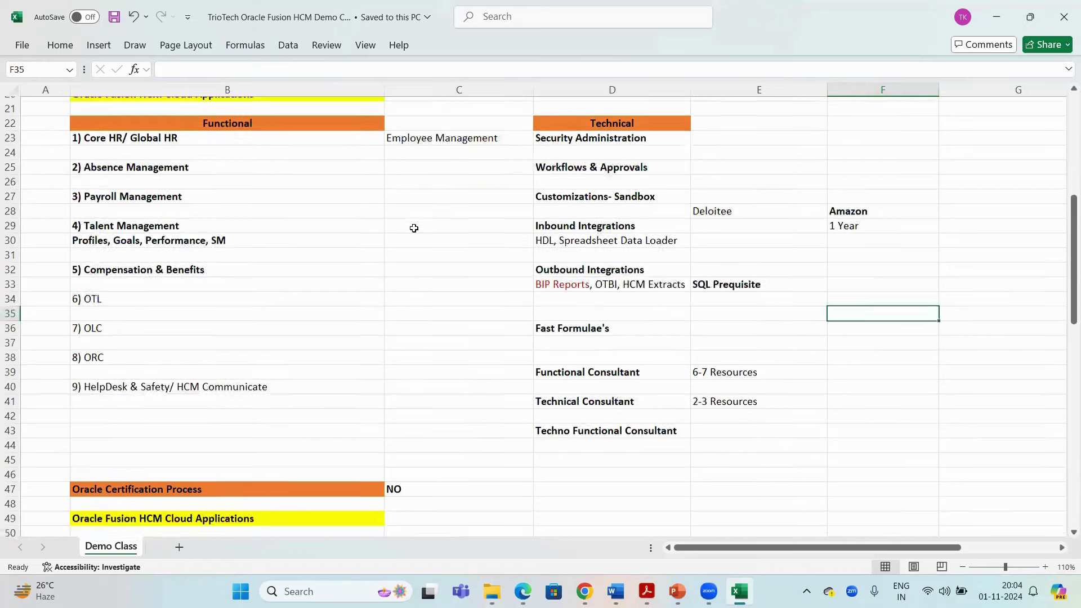
scroll(413, 228, down, 2)
scroll(432, 214, up, 4)
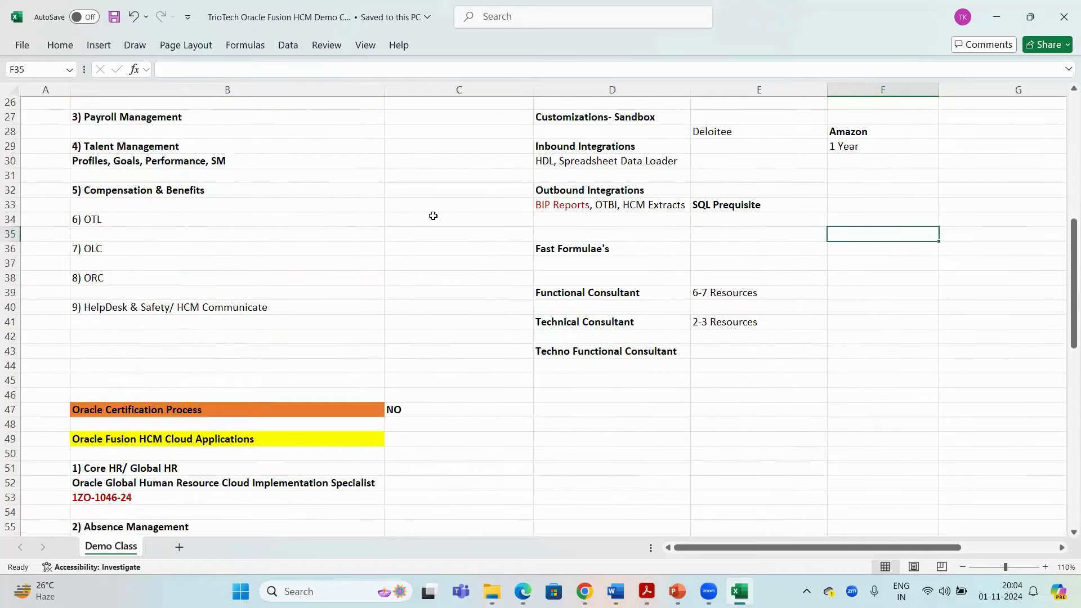
scroll(478, 273, up, 1)
scroll(447, 282, up, 1)
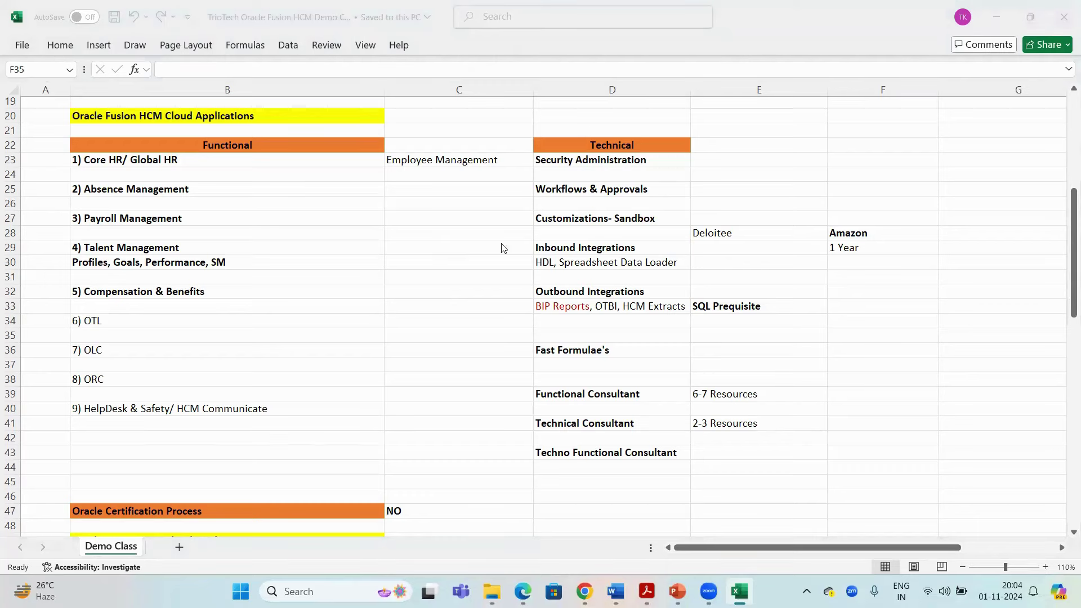
scroll(456, 252, down, 3)
scroll(457, 254, down, 5)
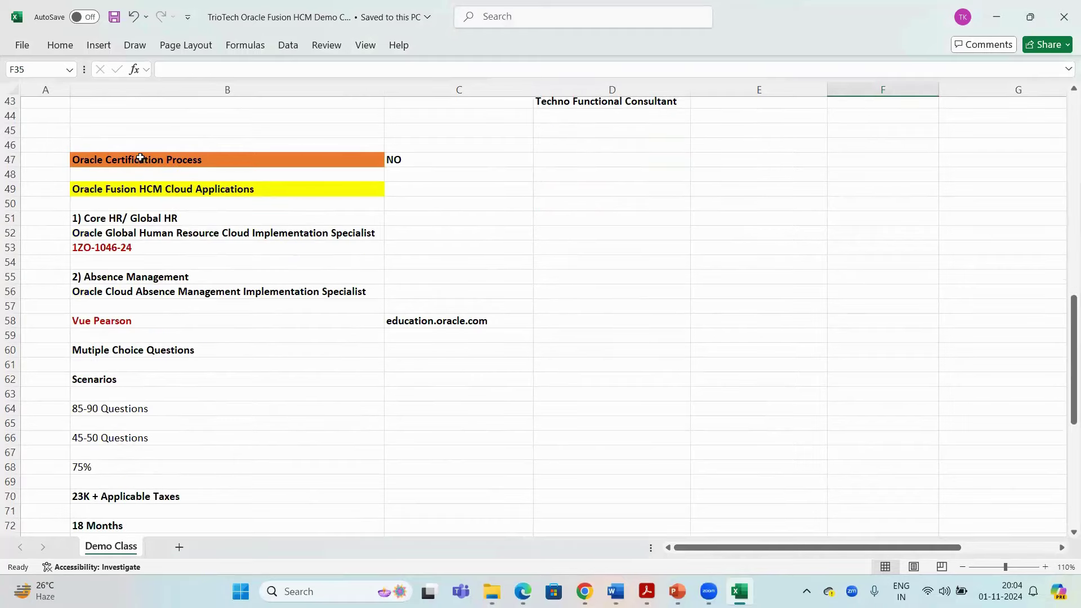
click(142, 161)
scroll(239, 179, down, 1)
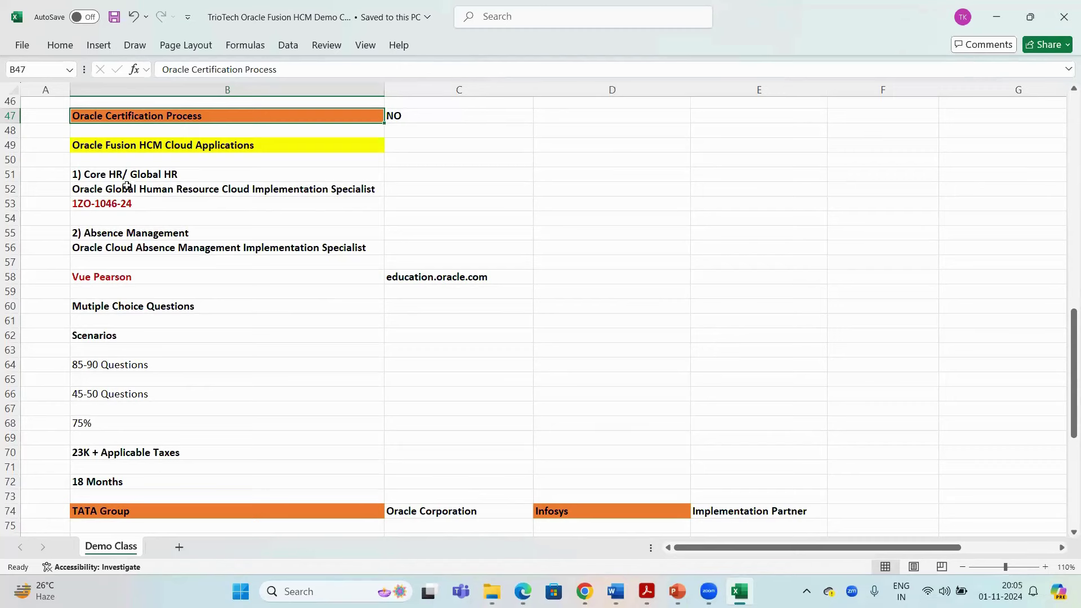
Highlight the Core HR exam details in rows 51–53, then copy the B47 heading
drag(127, 175, 225, 247)
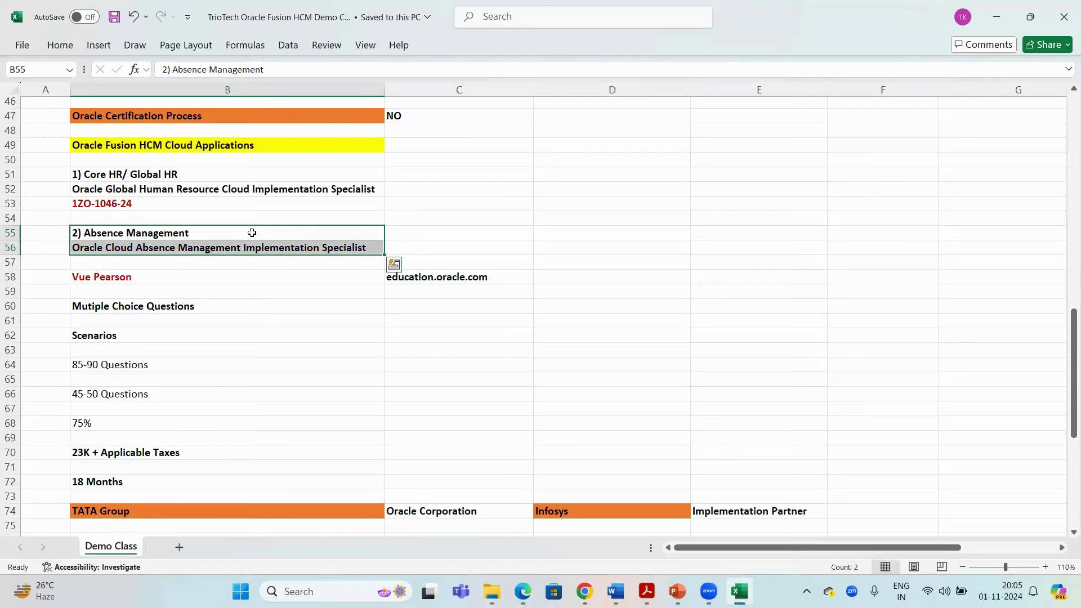
click(148, 117)
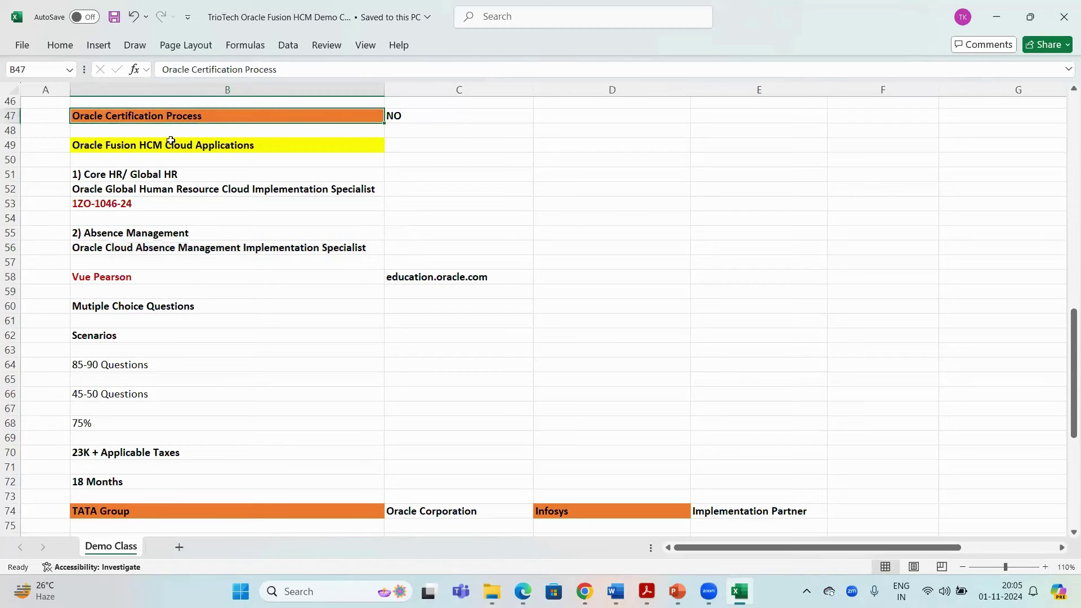
key(ctrl+c)
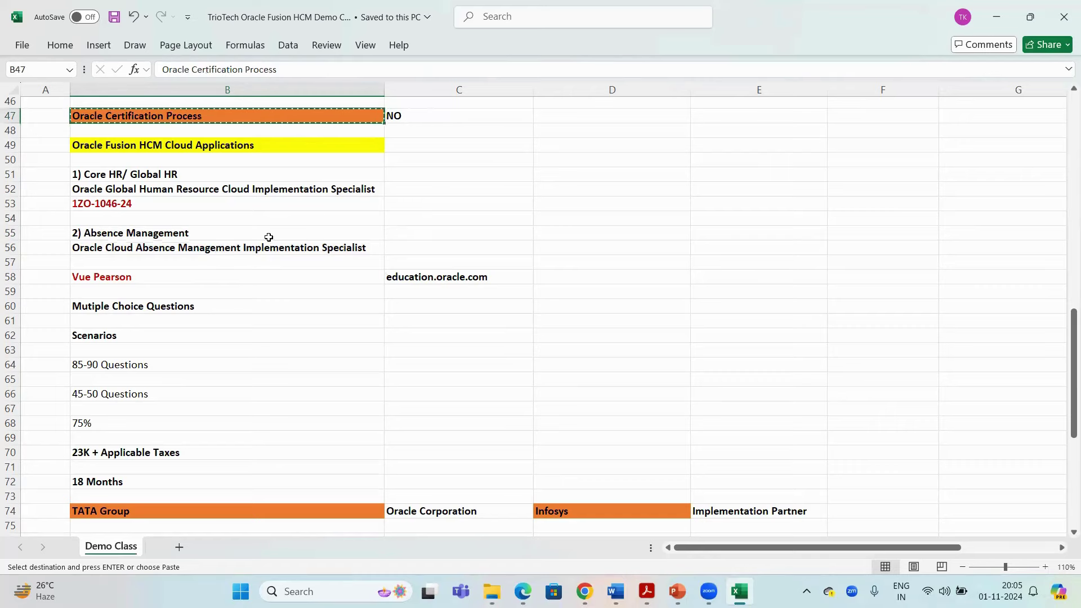
scroll(308, 231, down, 2)
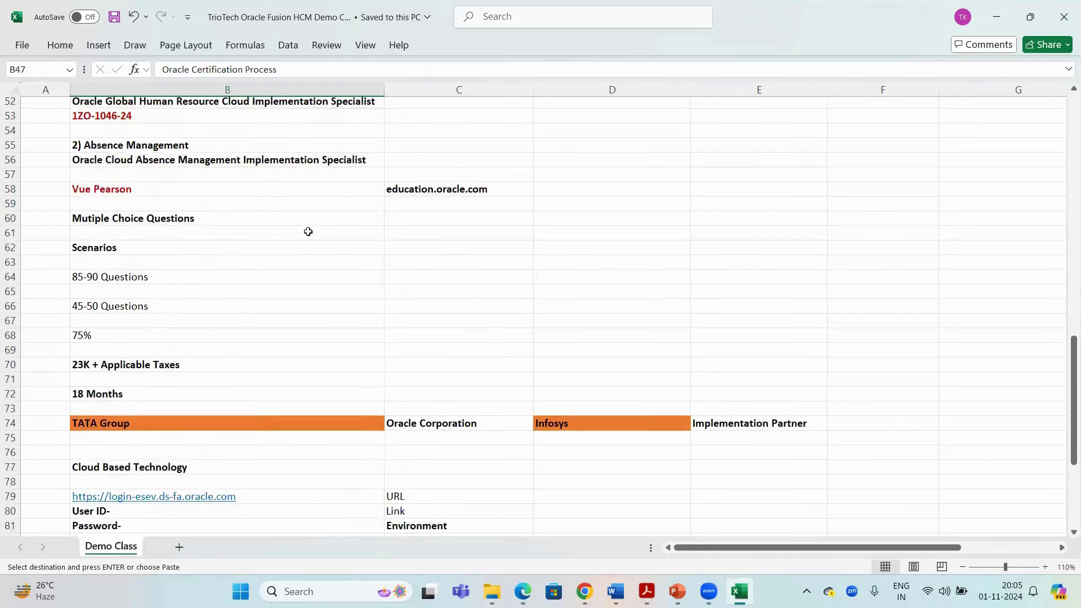
Save the workbook and copy the TATA Group, Oracle Corporation and Cloud Based Technology headings
scroll(308, 231, down, 7)
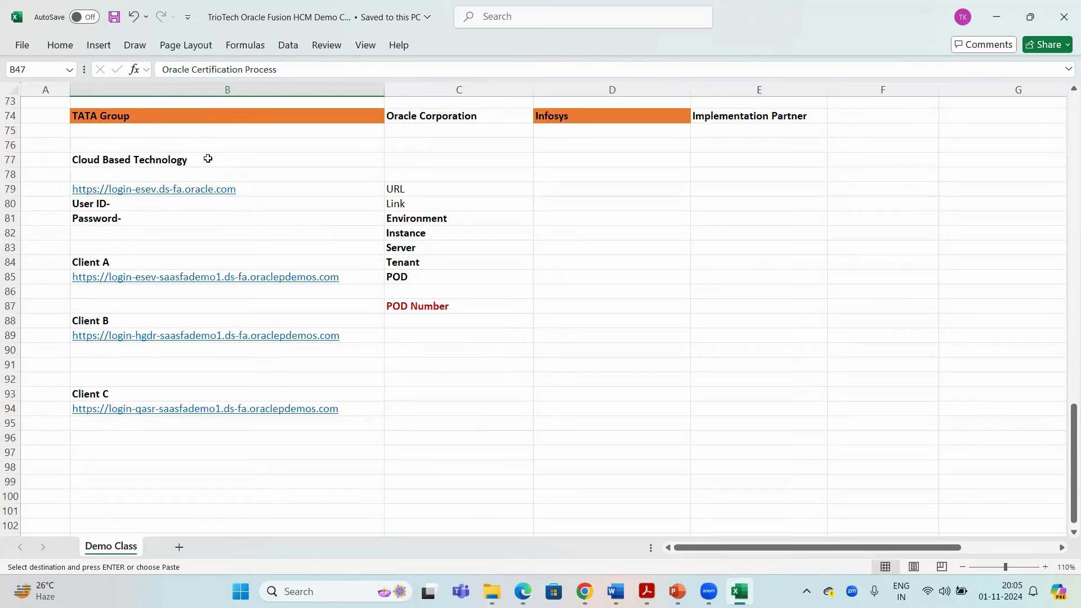
click(171, 161)
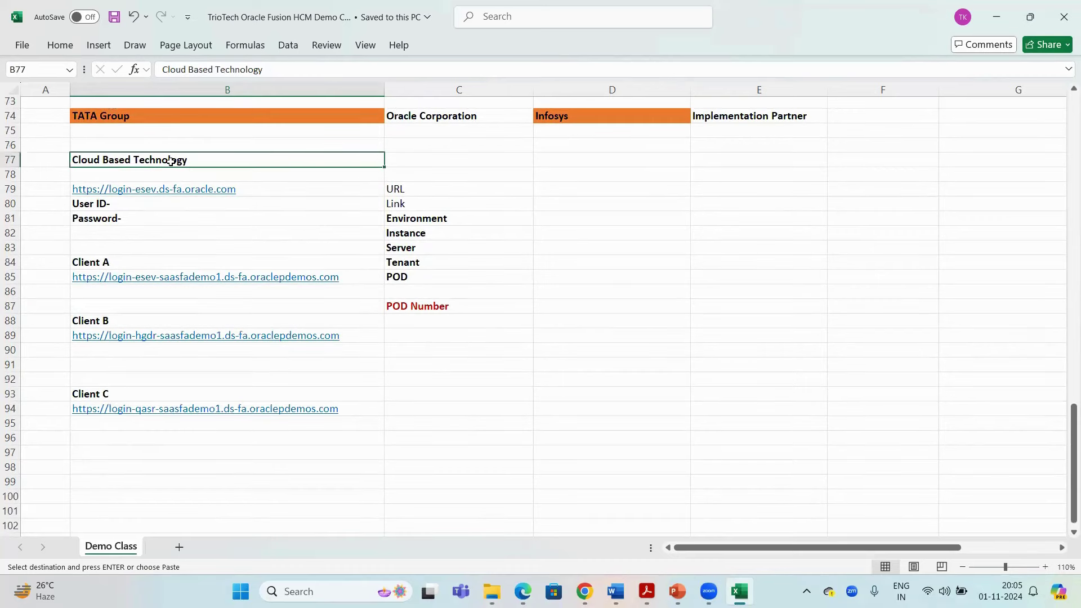
key(ctrl+s)
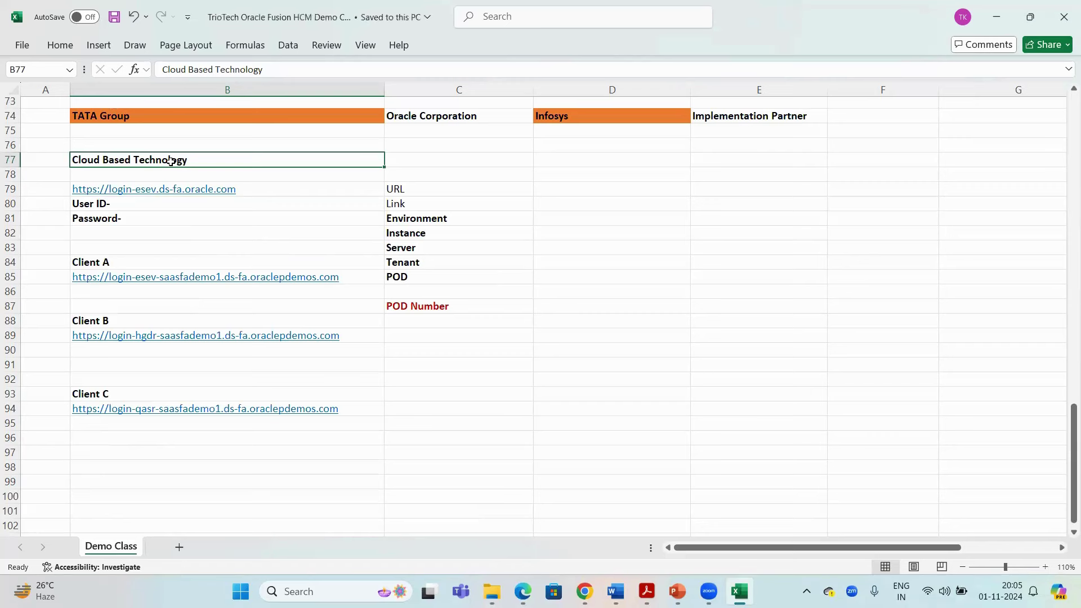
click(145, 113)
key(ctrl+c)
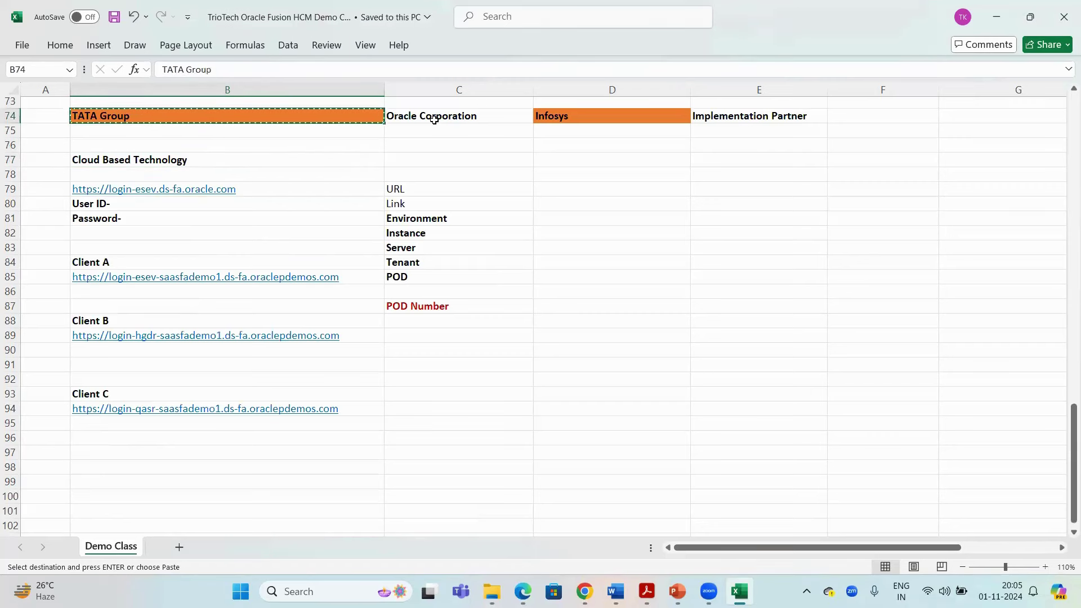
click(437, 122)
key(ctrl+c)
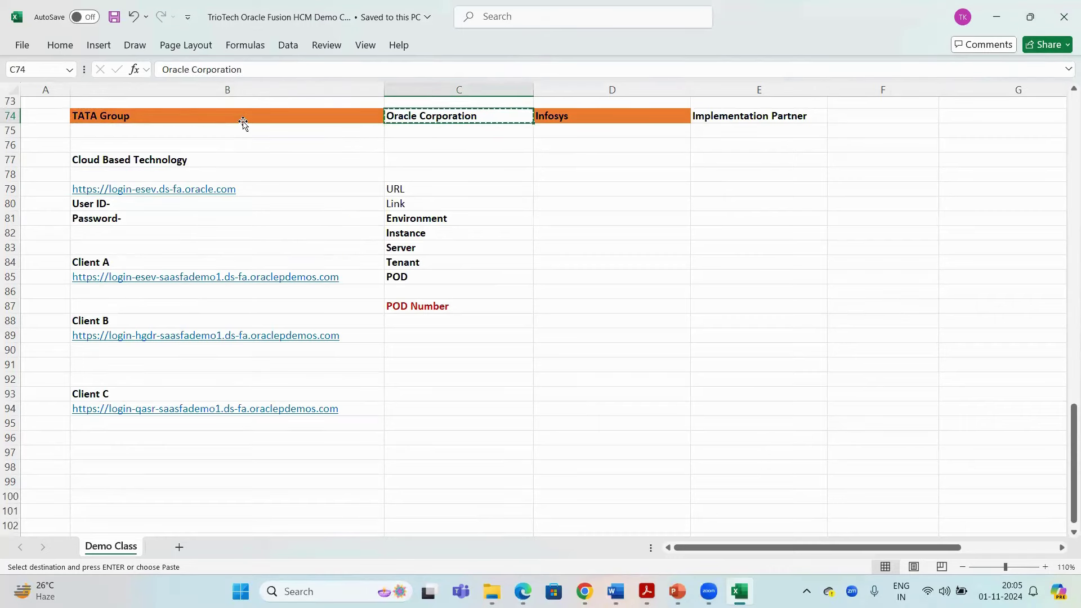
click(243, 123)
click(161, 160)
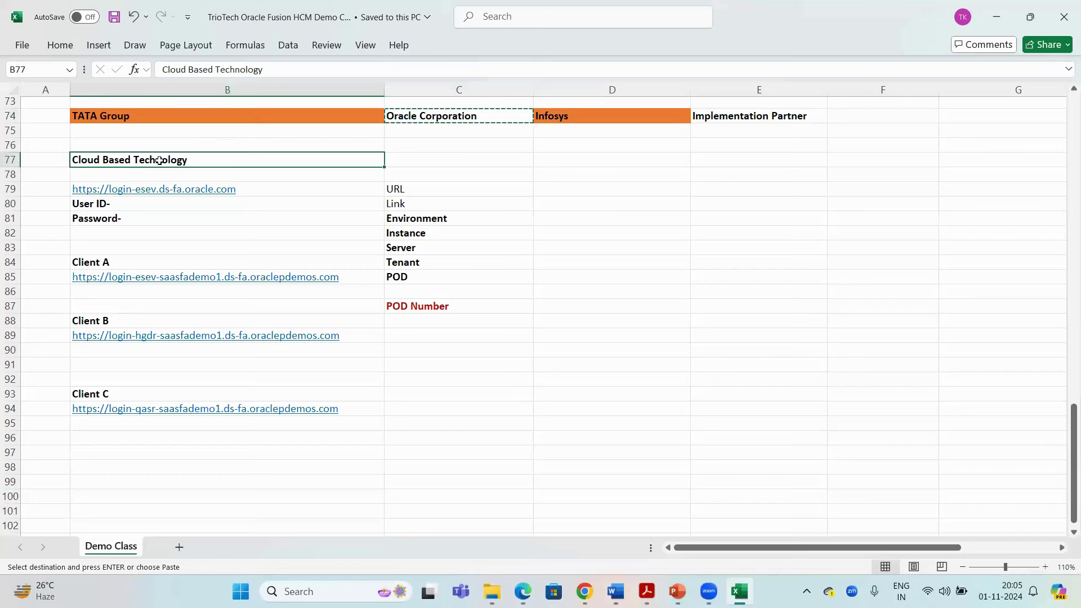
key(ctrl+c)
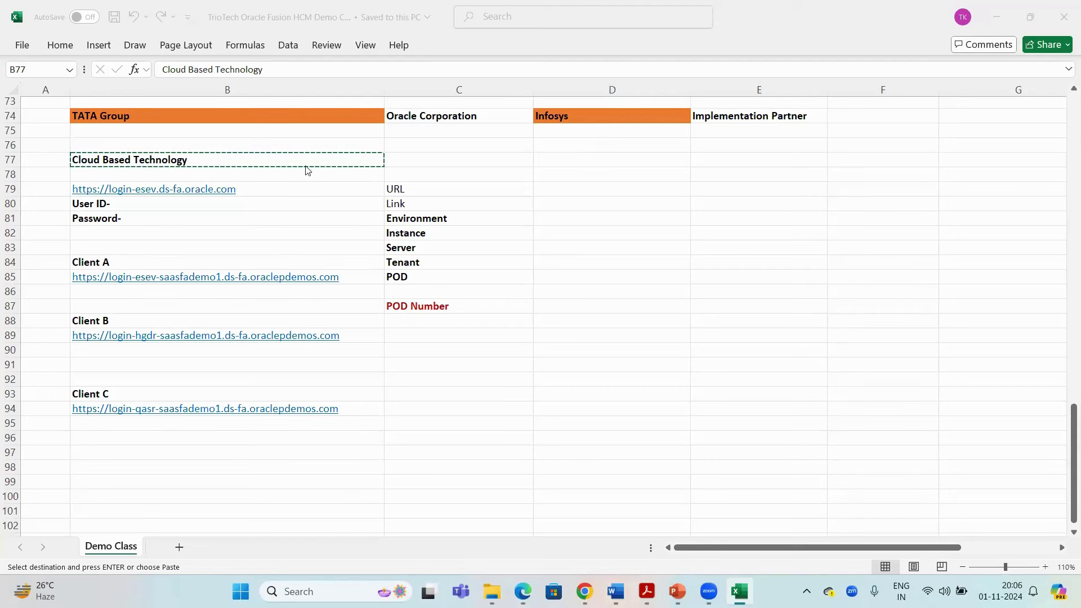
Copy the Oracle login URL from cell B79
click(287, 157)
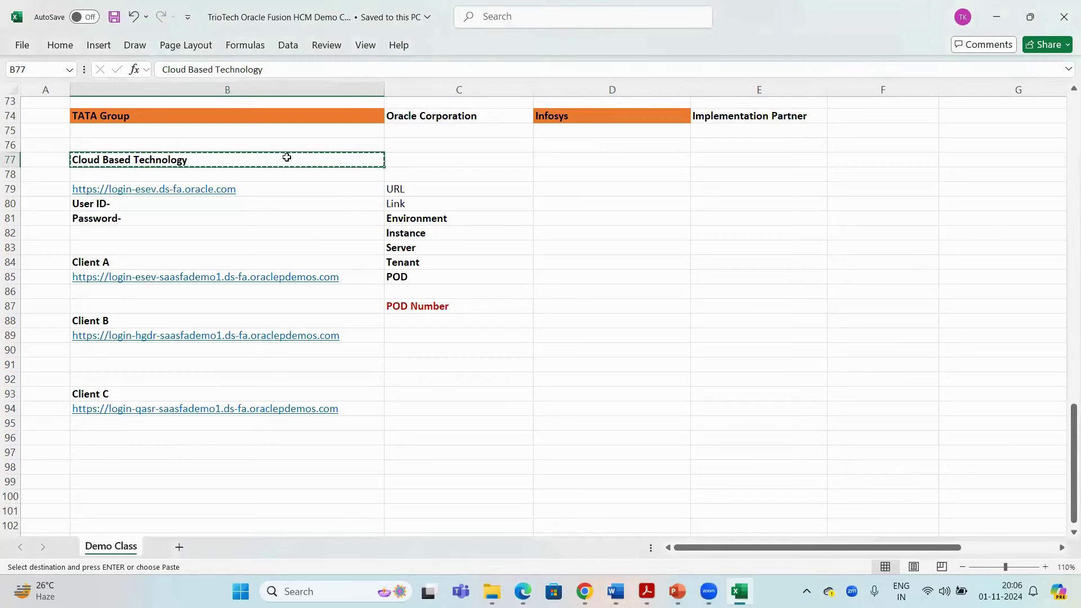
click(263, 192)
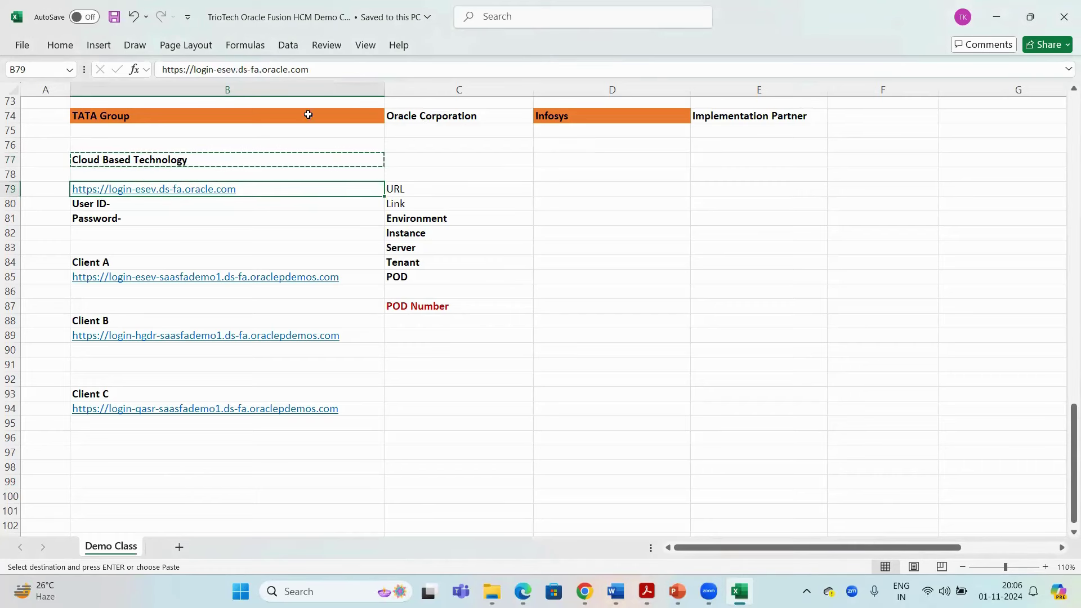
click(296, 116)
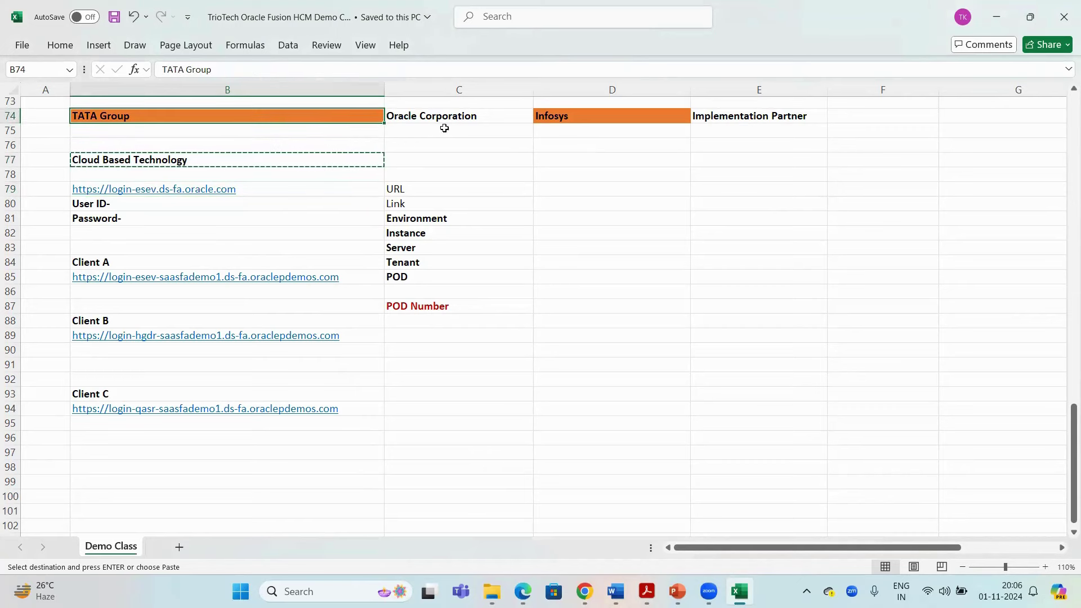
click(446, 117)
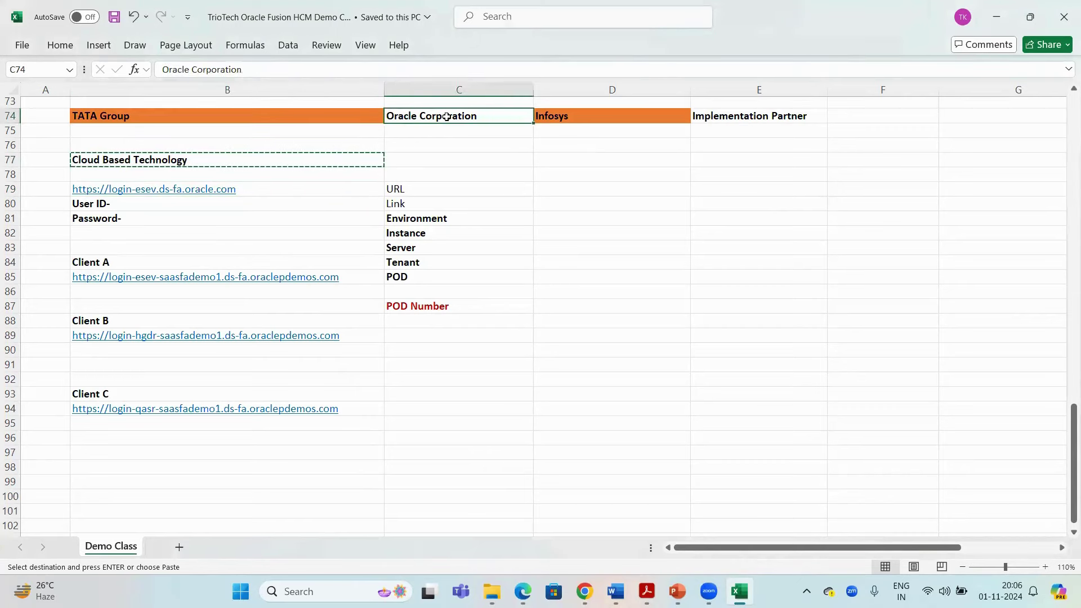
click(262, 191)
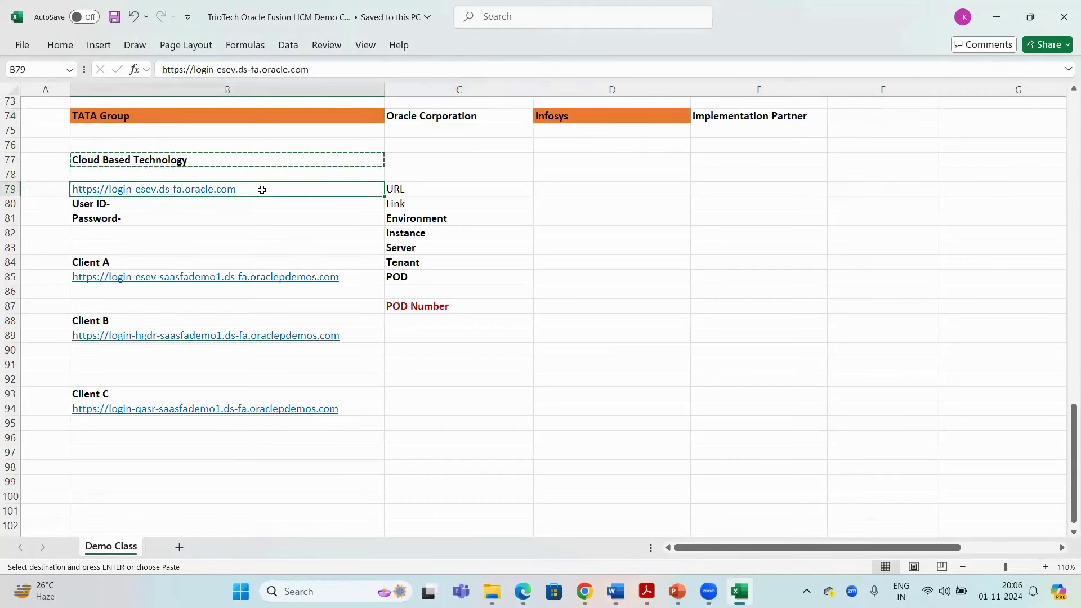
key(ctrl+c)
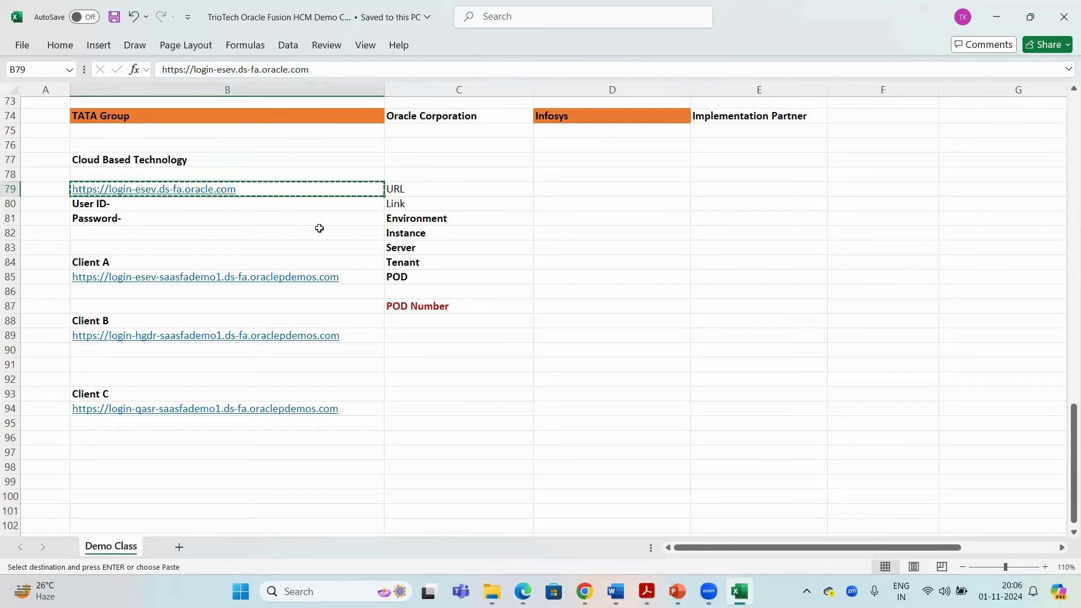
Select the URL-through-POD terms in C79:C85 and review the Client A–C login URLs
drag(416, 190, 418, 278)
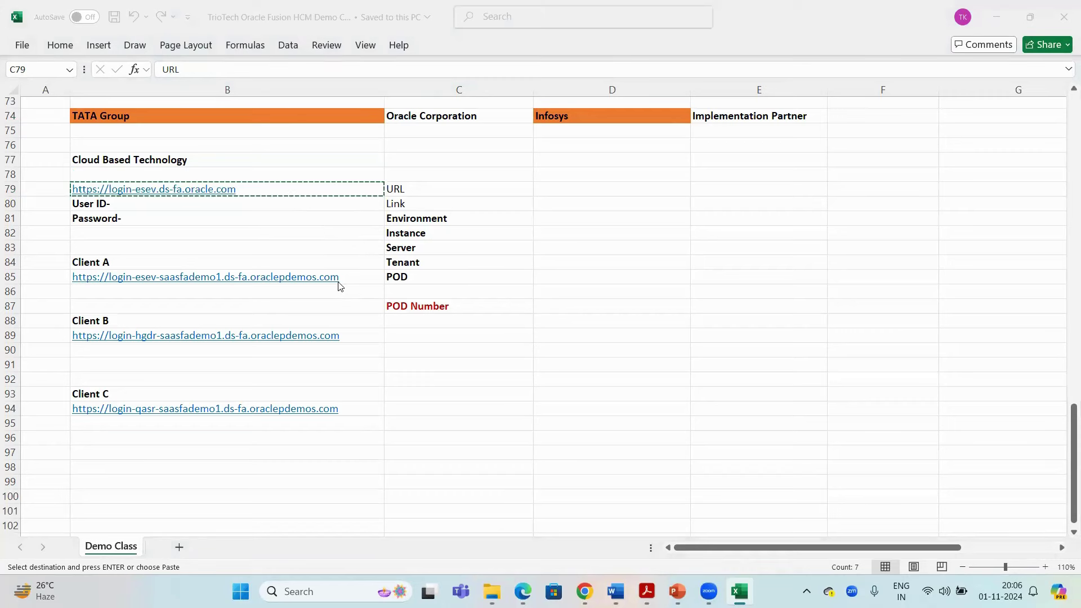
key(ctrl+shift+Down)
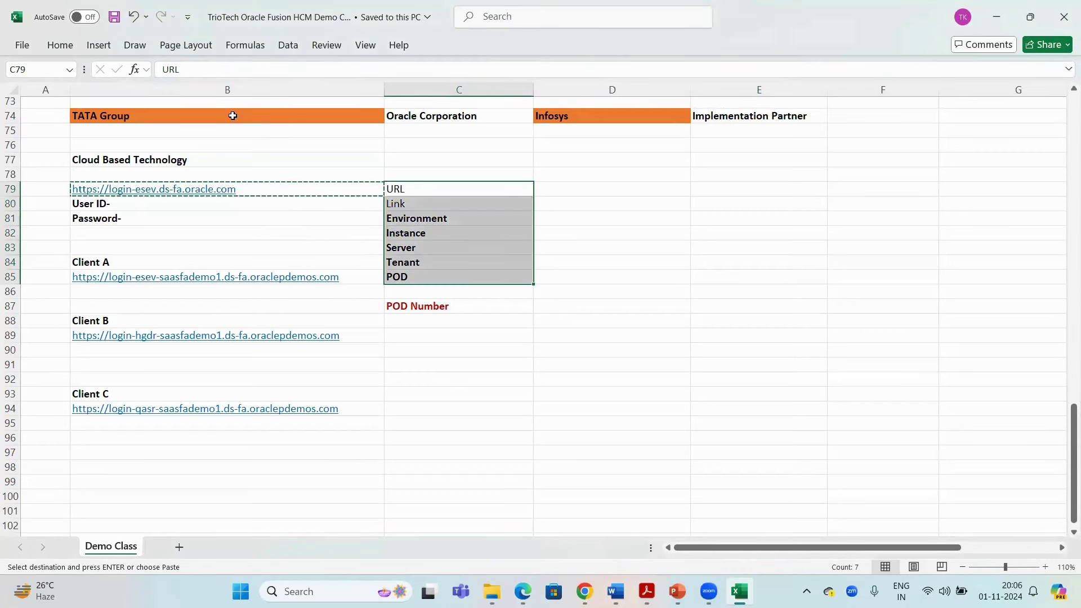
click(233, 115)
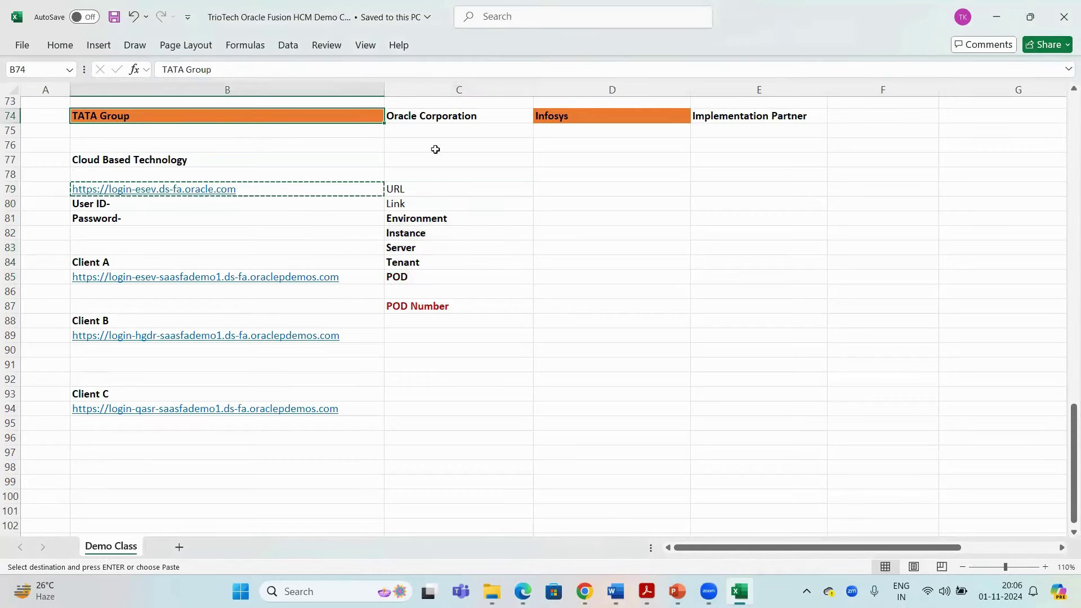
click(425, 116)
click(332, 115)
click(350, 277)
click(352, 338)
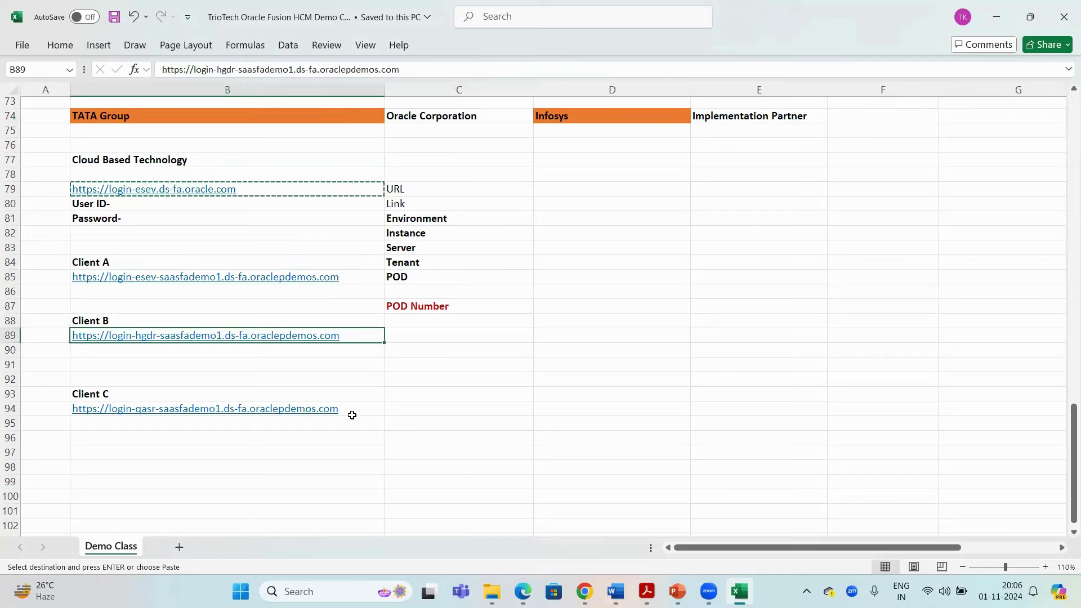
click(352, 415)
key(Up)
key(Up)
key(Up)
key(Up)
key(Up)
key(Up)
key(Up)
key(Right)
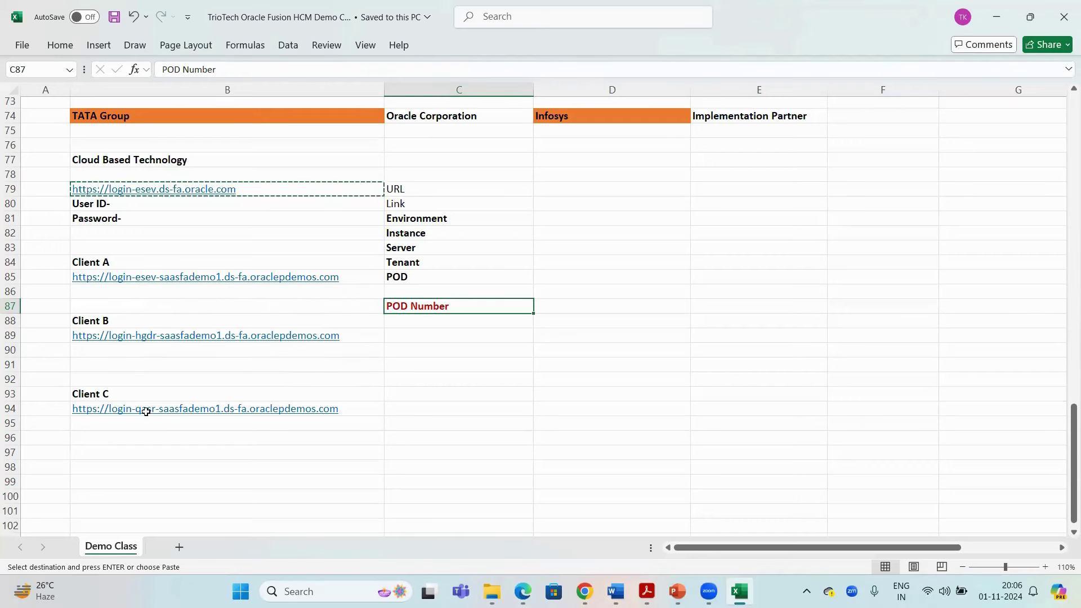
Review the Client A, B and C labels and the TATA Group and Oracle Corporation headings
click(107, 263)
click(113, 318)
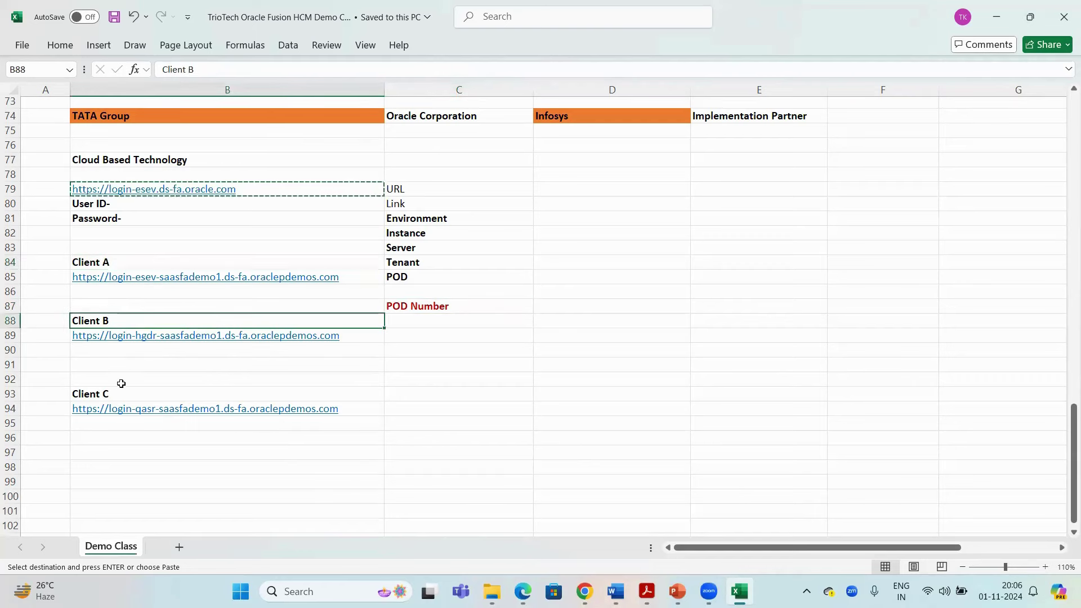
click(161, 393)
click(227, 114)
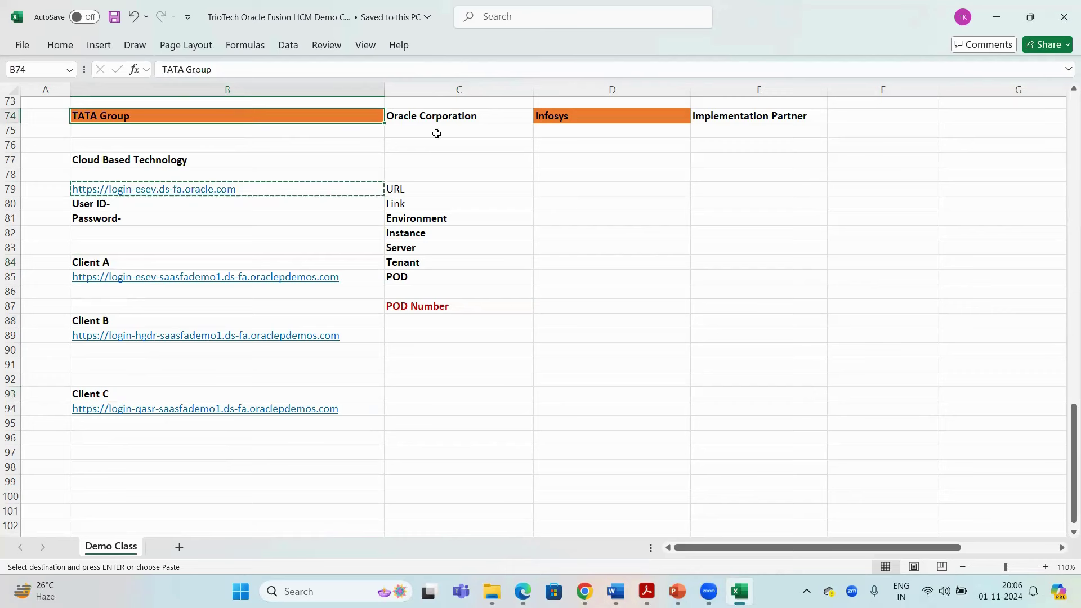
click(438, 117)
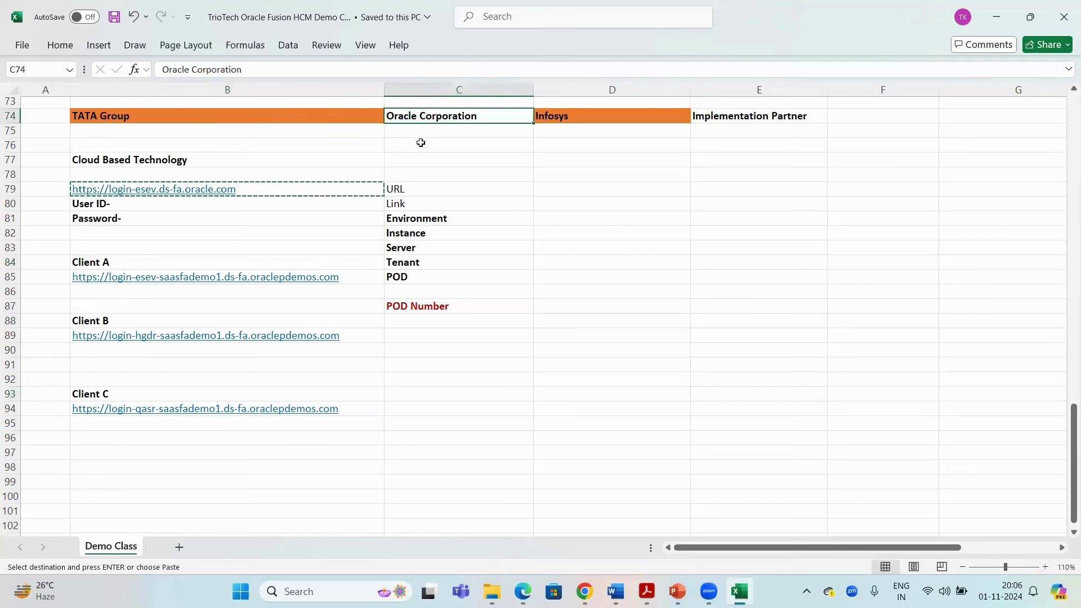
click(278, 116)
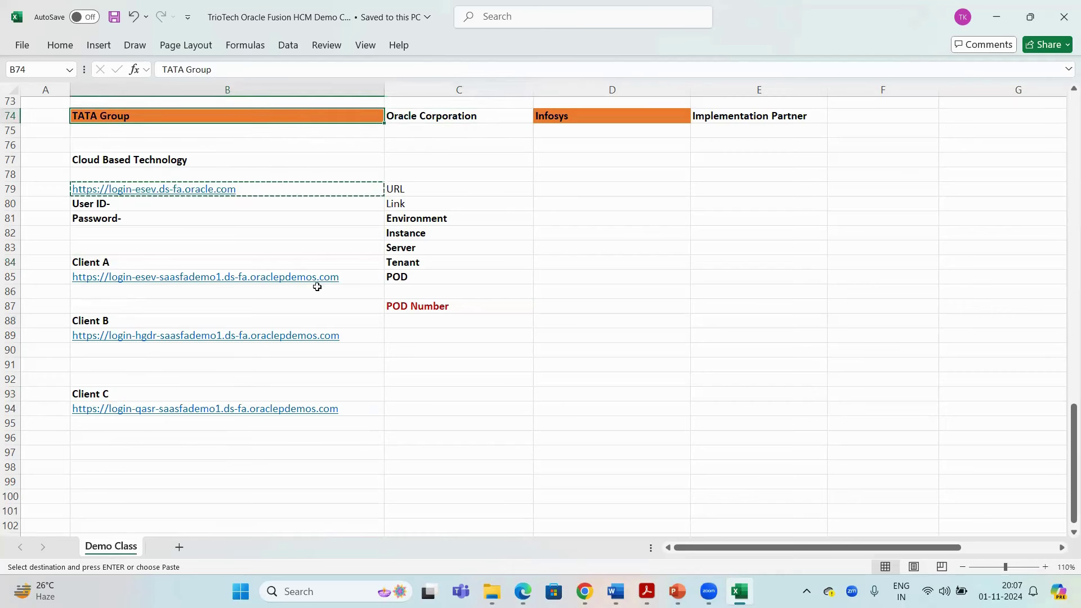
Check the Client A–C URLs and POD Number, then paste the login block over B79:B81
click(347, 275)
click(353, 336)
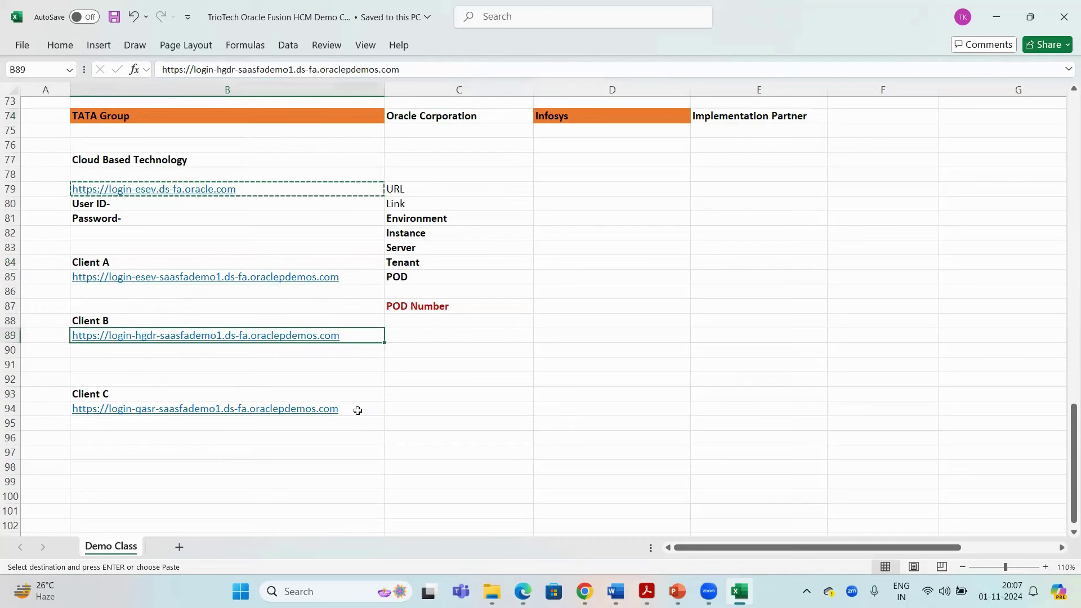
click(357, 411)
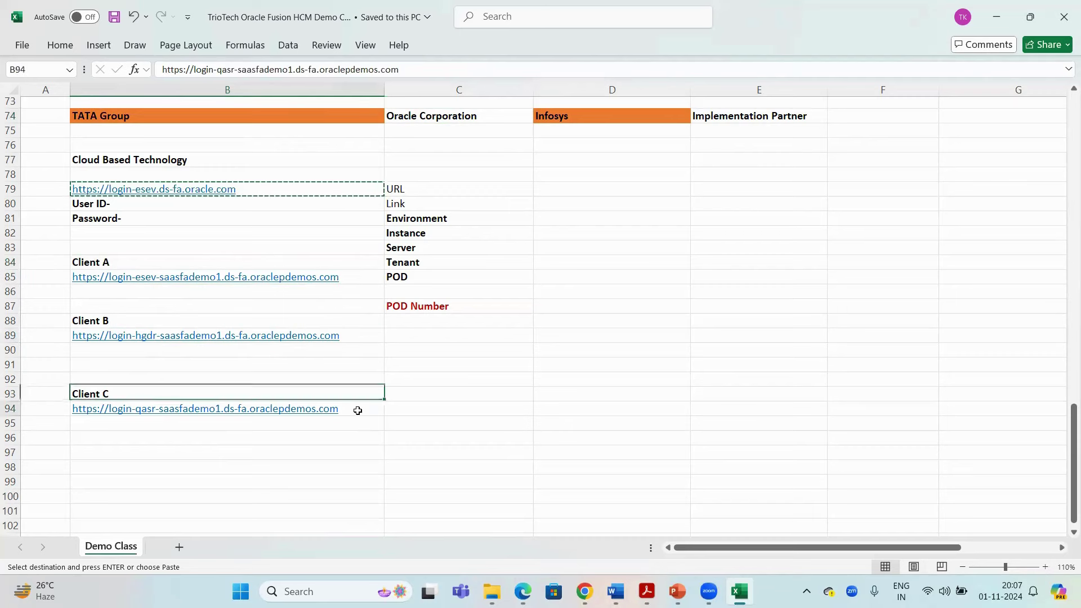
click(441, 310)
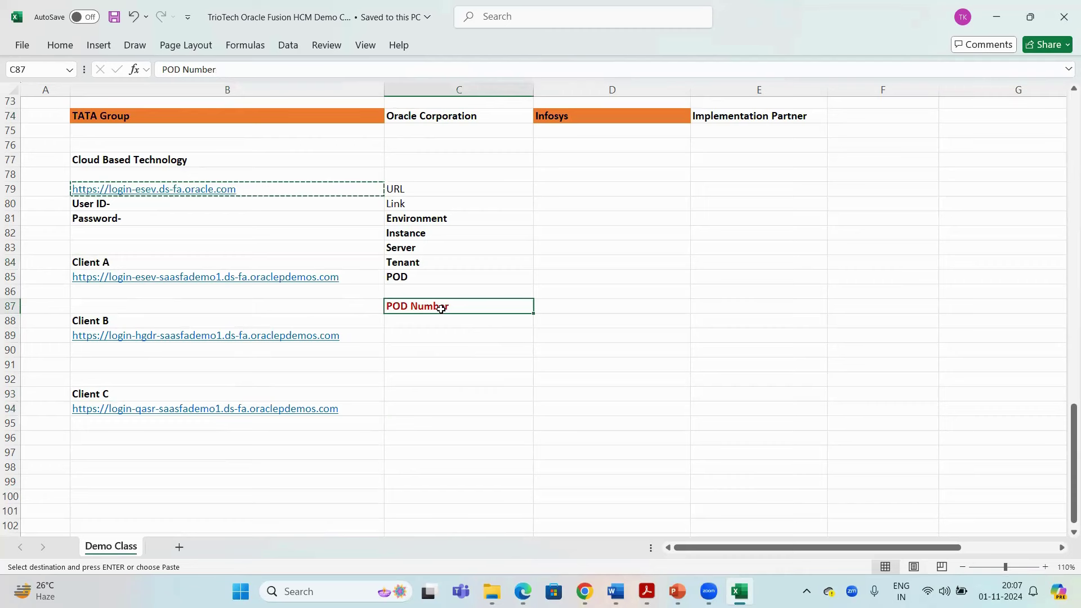
drag(140, 219, 134, 188)
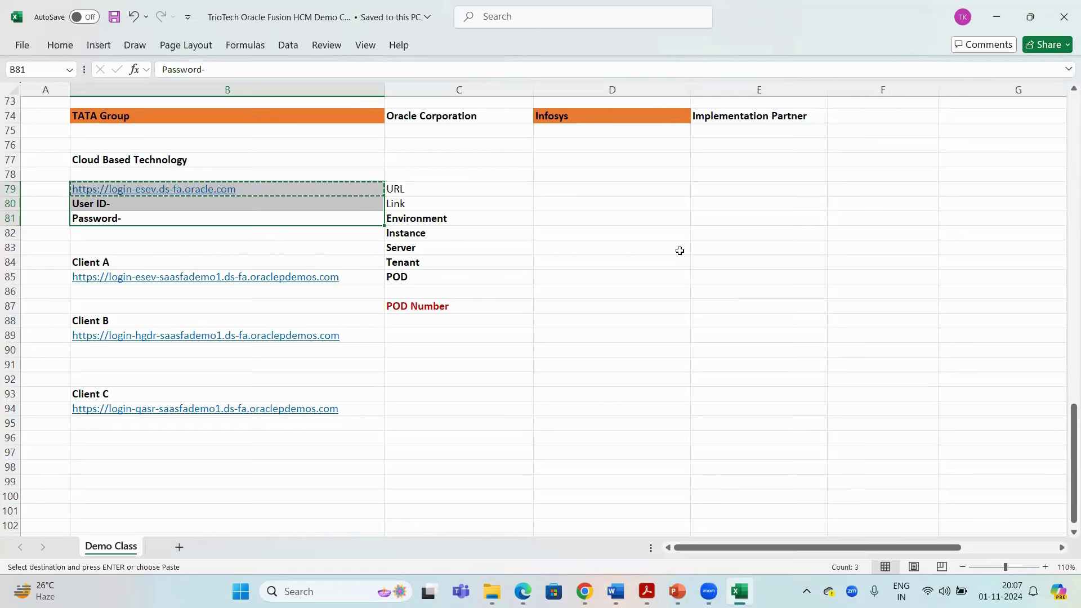
key(Return)
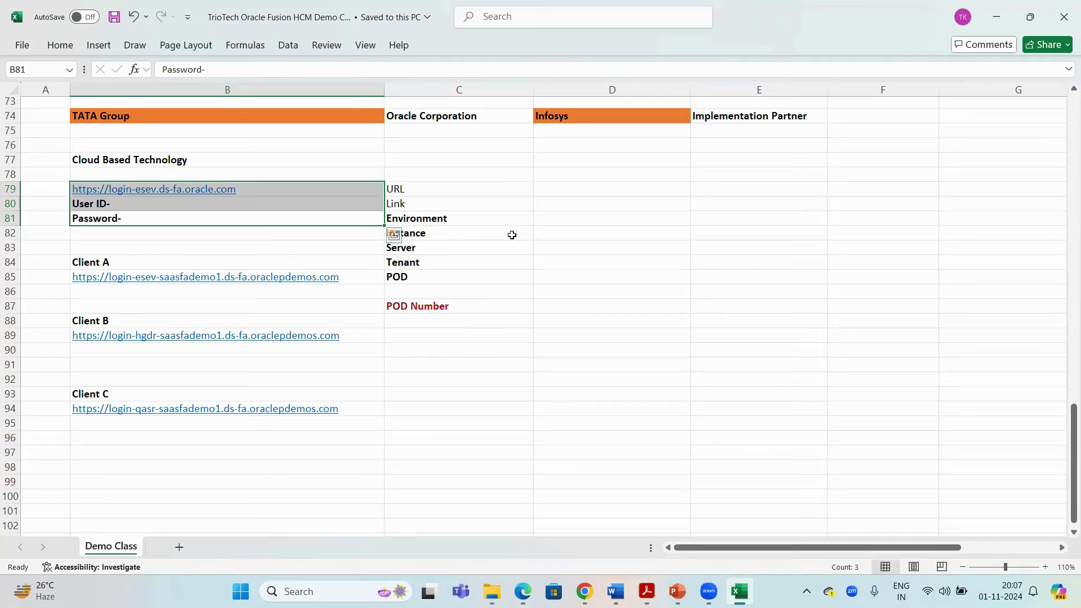
Copy 'Security Administration' from D23 in the Technical list and paste it into B98
scroll(515, 247, up, 1)
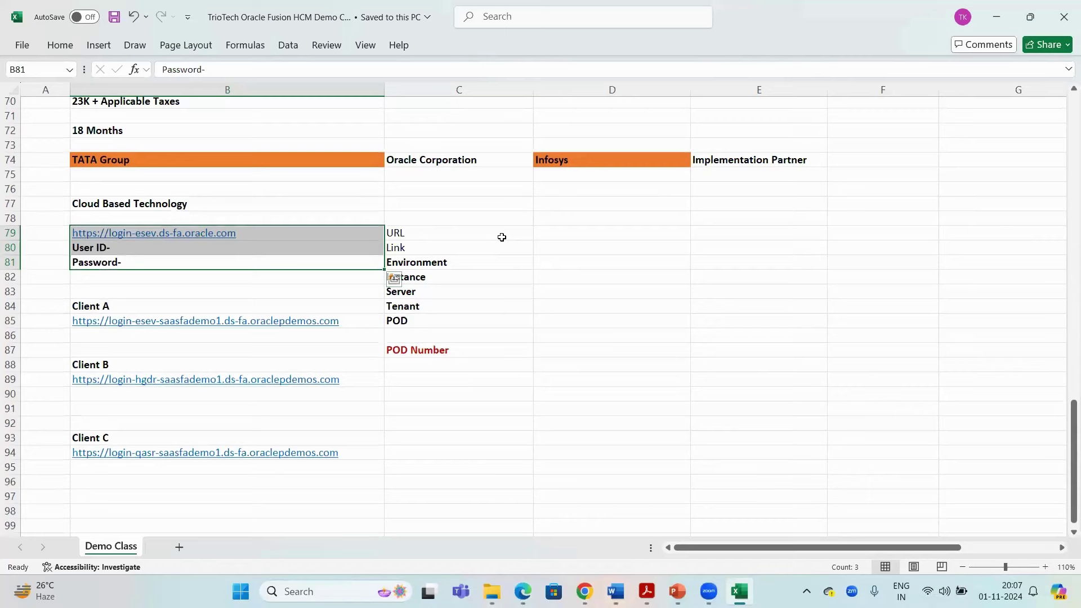
scroll(501, 237, up, 8)
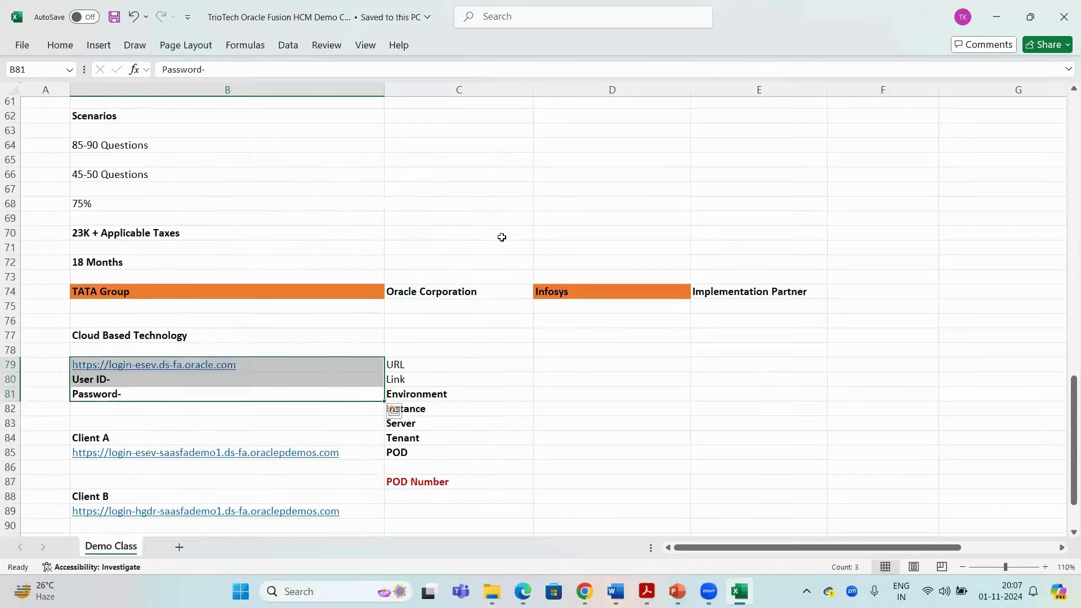
scroll(502, 237, up, 9)
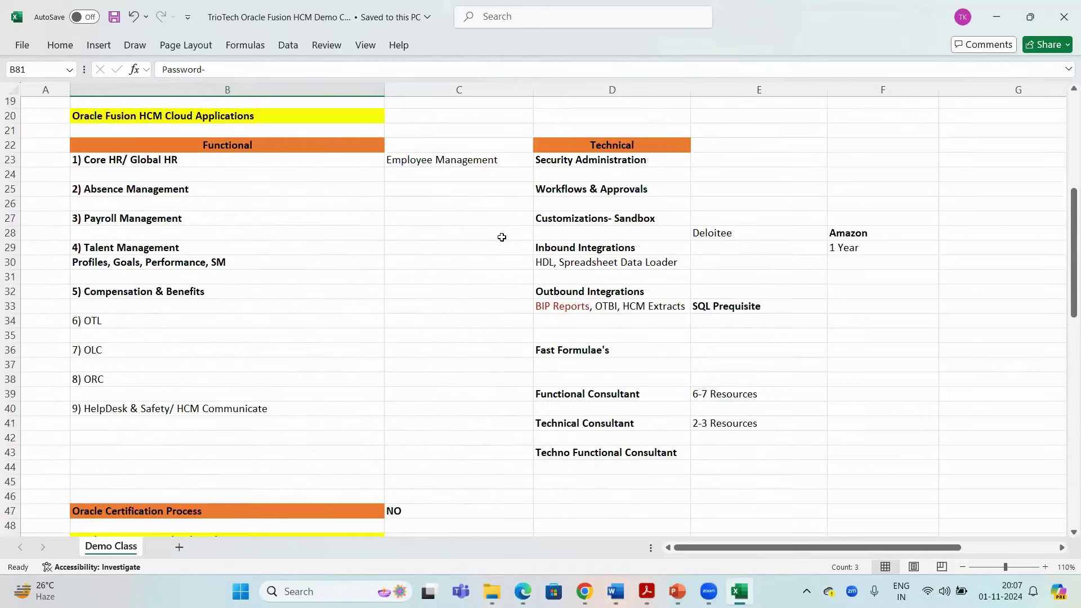
click(629, 162)
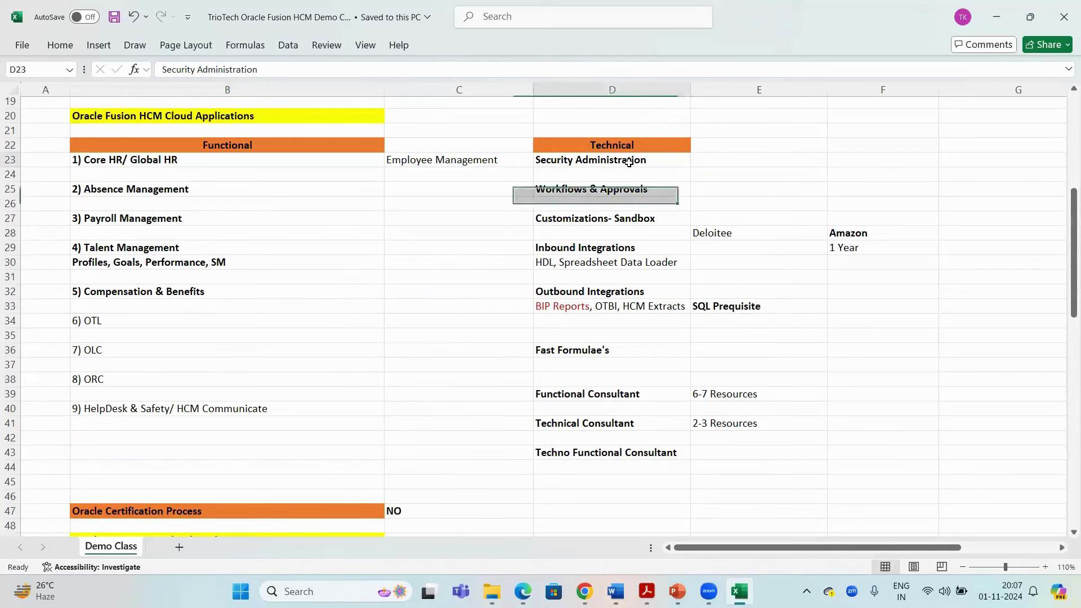
key(ctrl+c)
scroll(362, 236, down, 12)
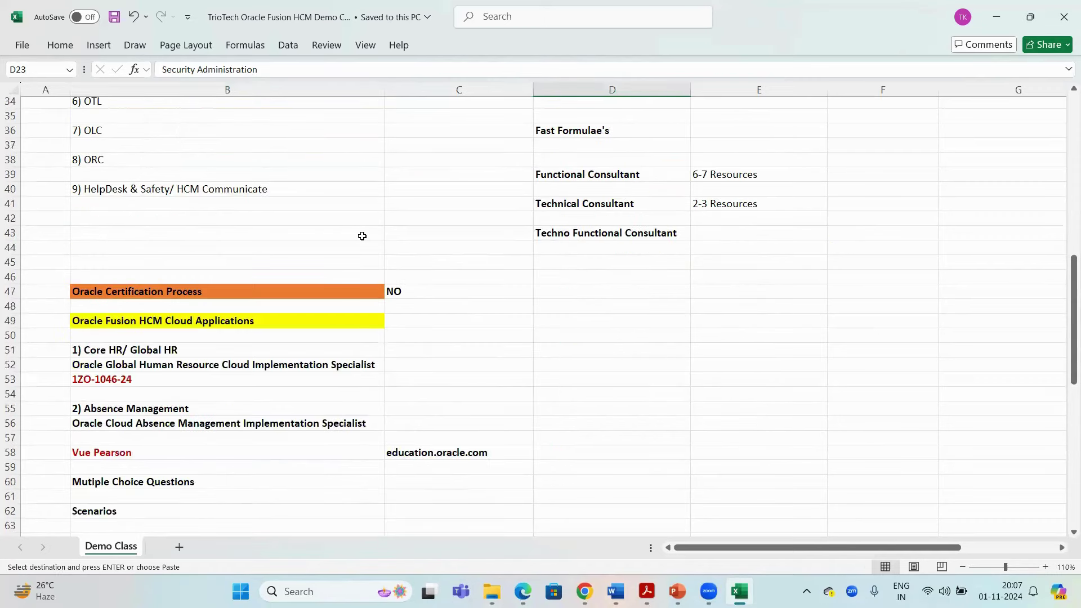
scroll(362, 236, down, 14)
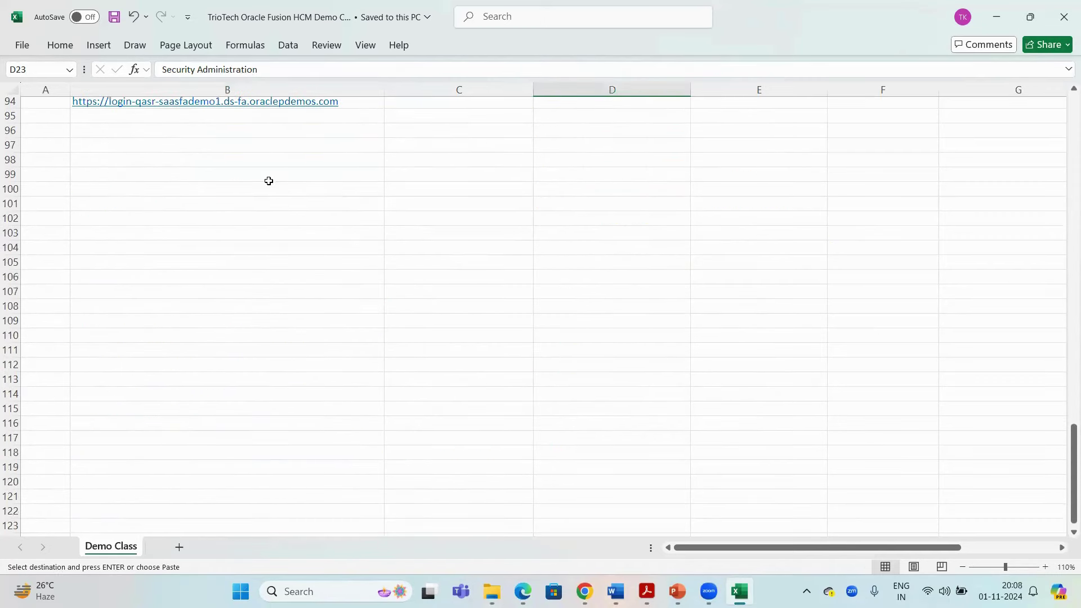
click(185, 118)
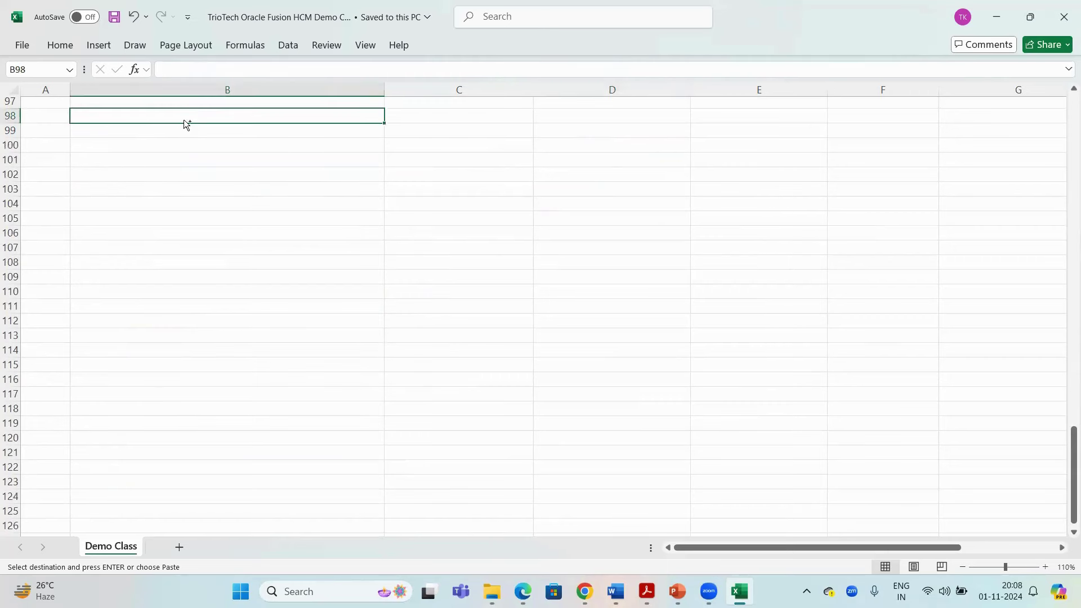
key(ctrl+v)
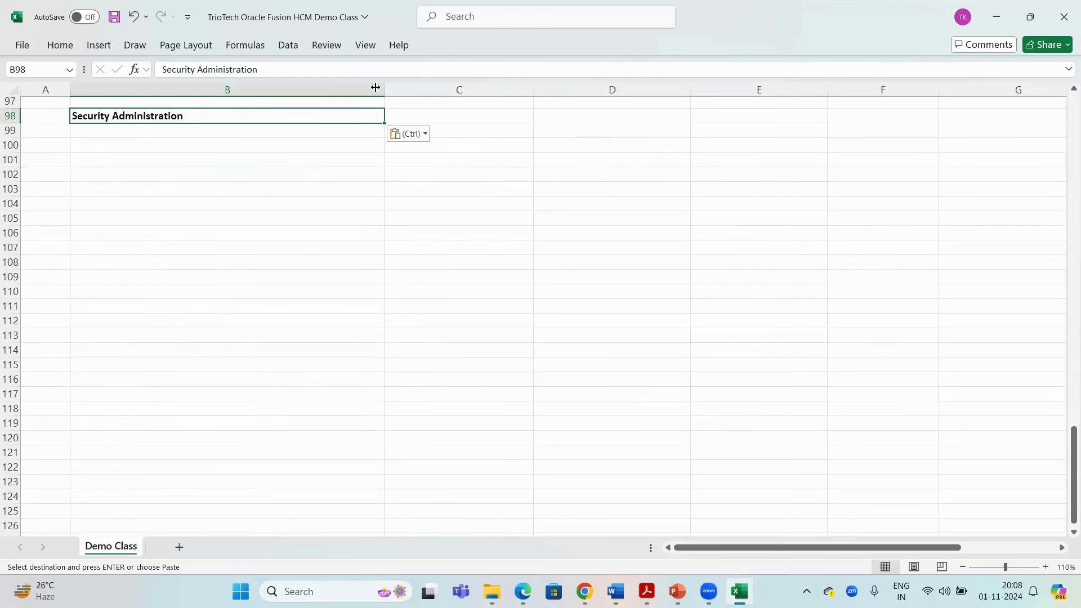
Narrow column B to about 46, fill B98 yellow, and save the workbook
drag(384, 88, 256, 82)
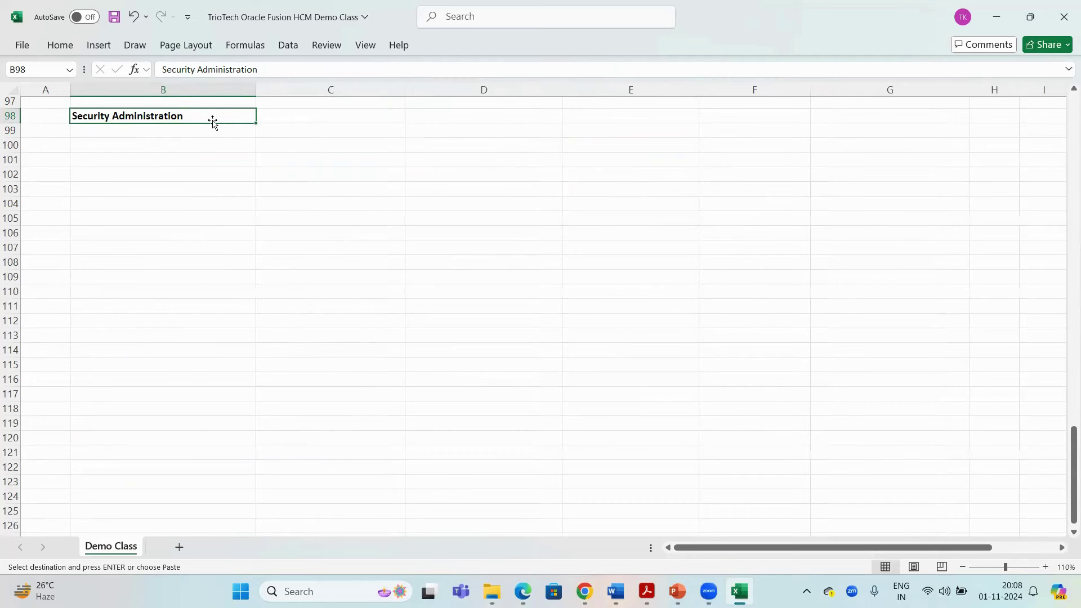
right_click(212, 115)
click(274, 61)
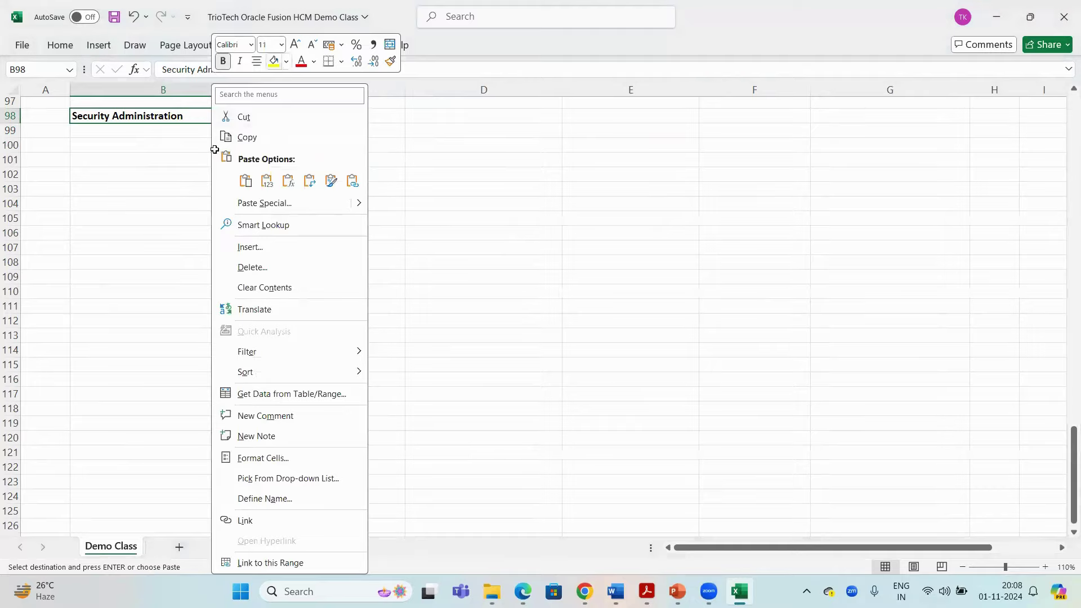
key(ctrl+s)
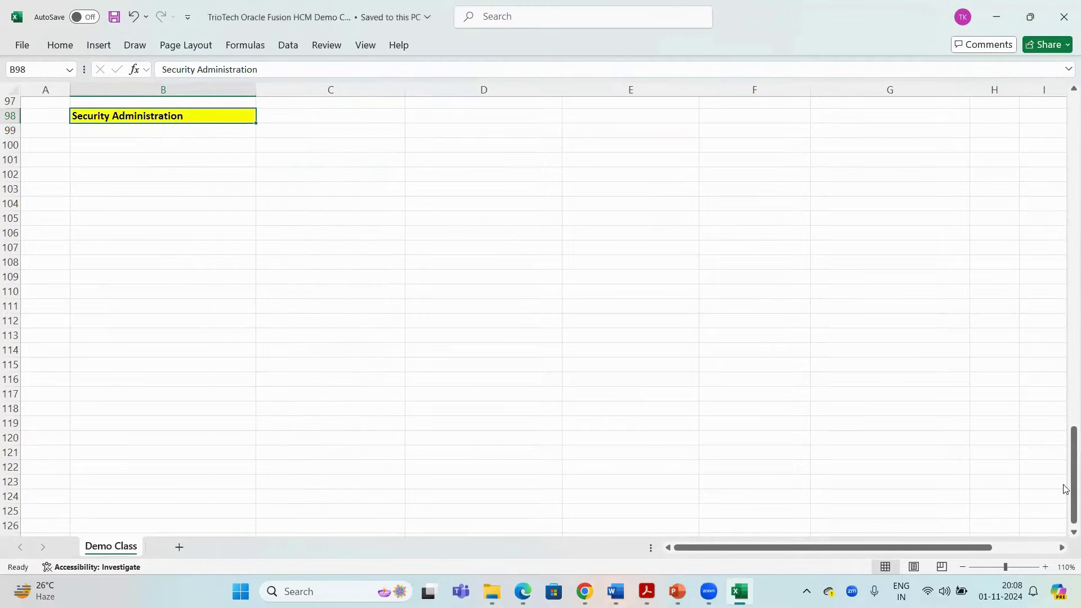
drag(1066, 485, 1066, 215)
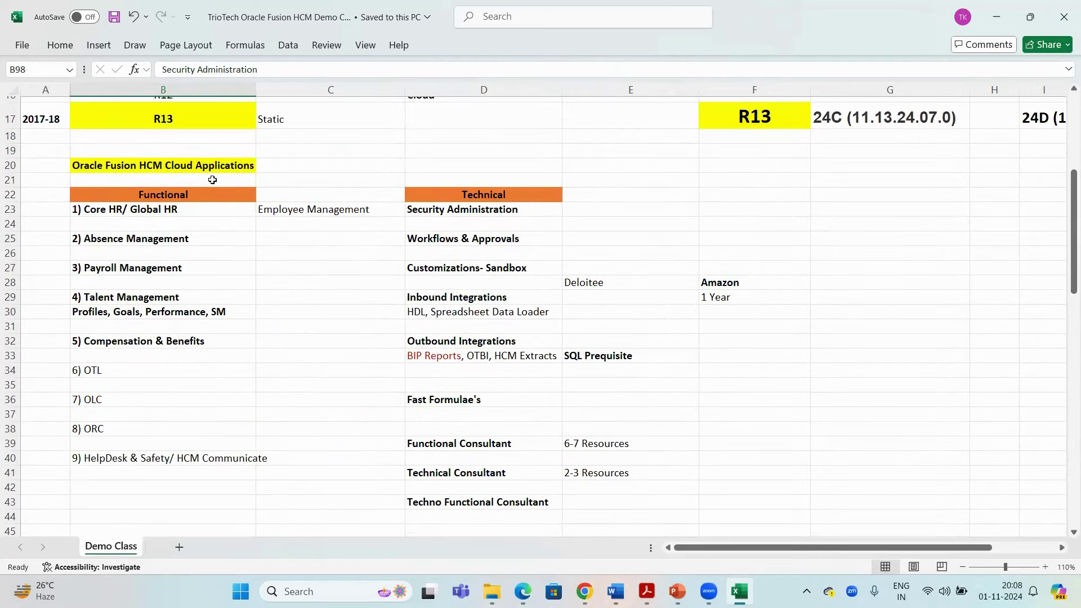
Review the Functional modules and Technical topics D23:D37, then copy 'Security Administration' from D23
click(204, 165)
scroll(197, 147, down, 1)
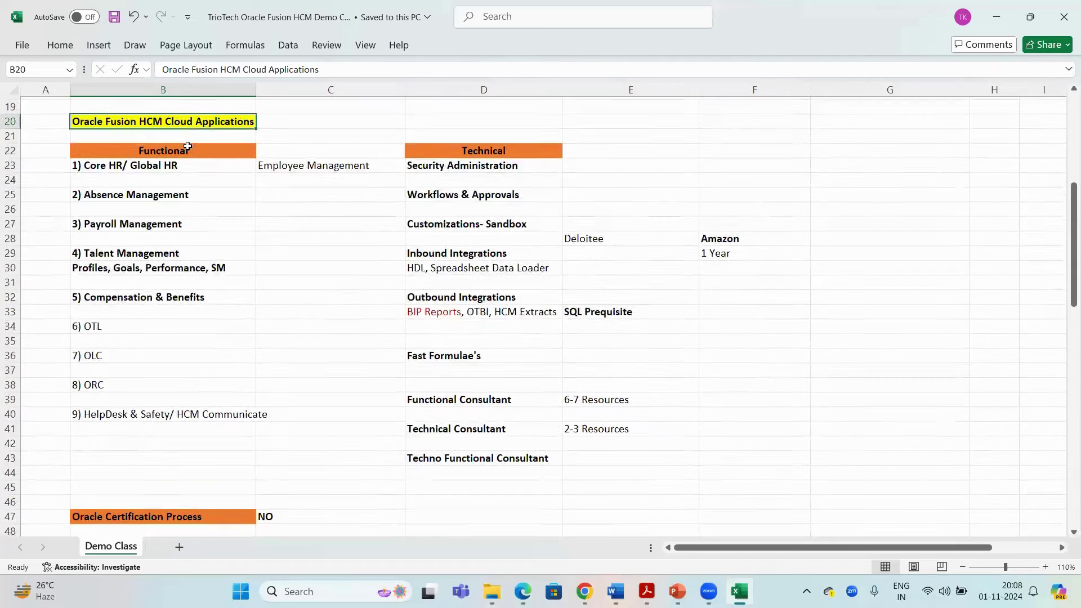
click(138, 153)
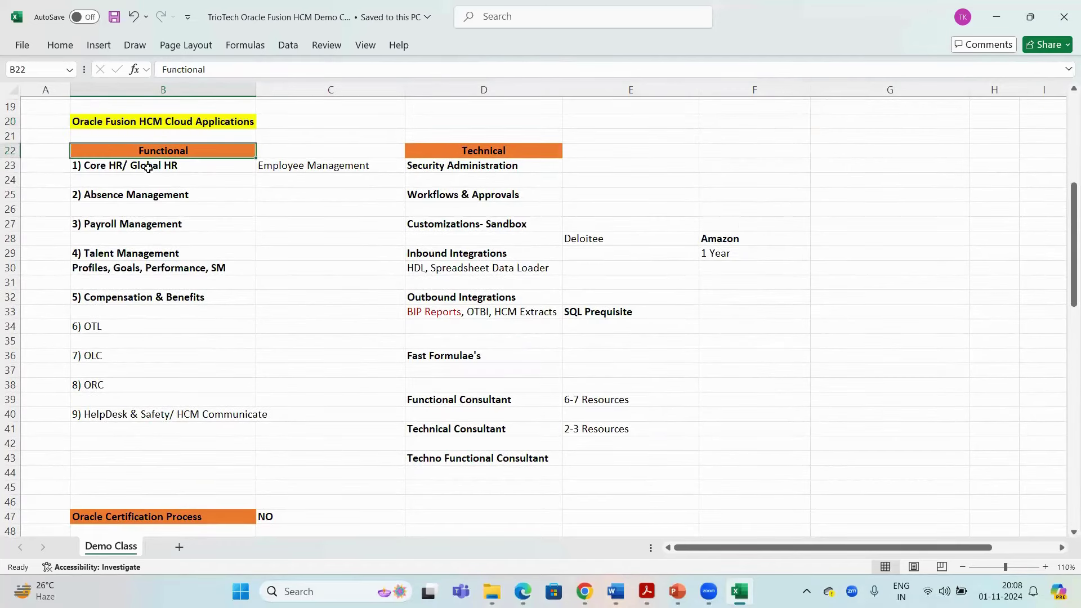
click(148, 166)
shift+click(160, 426)
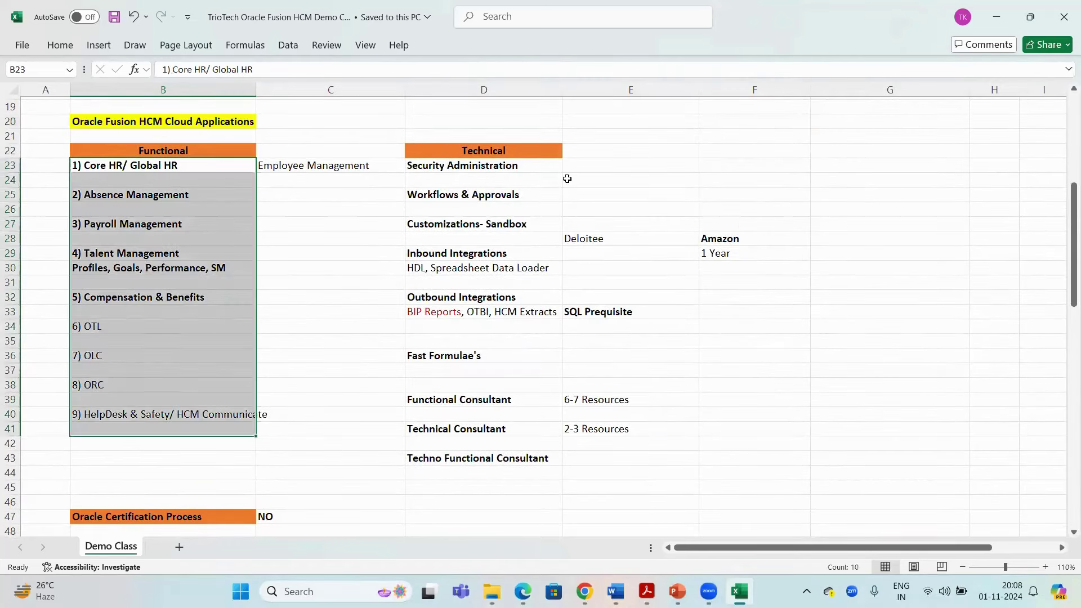
click(465, 168)
drag(465, 168, 479, 372)
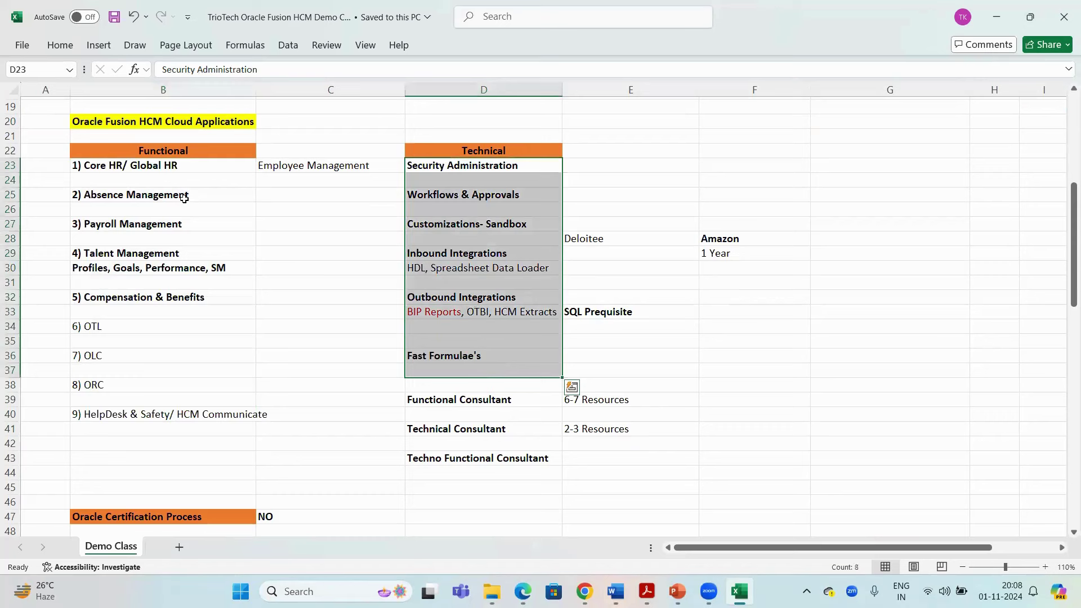
click(206, 124)
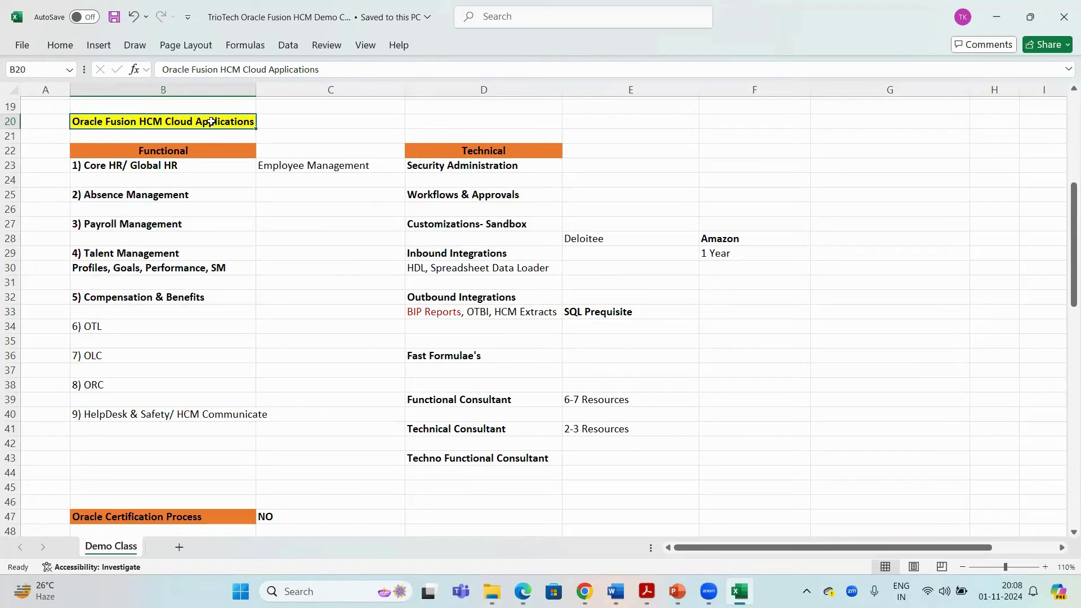
click(459, 168)
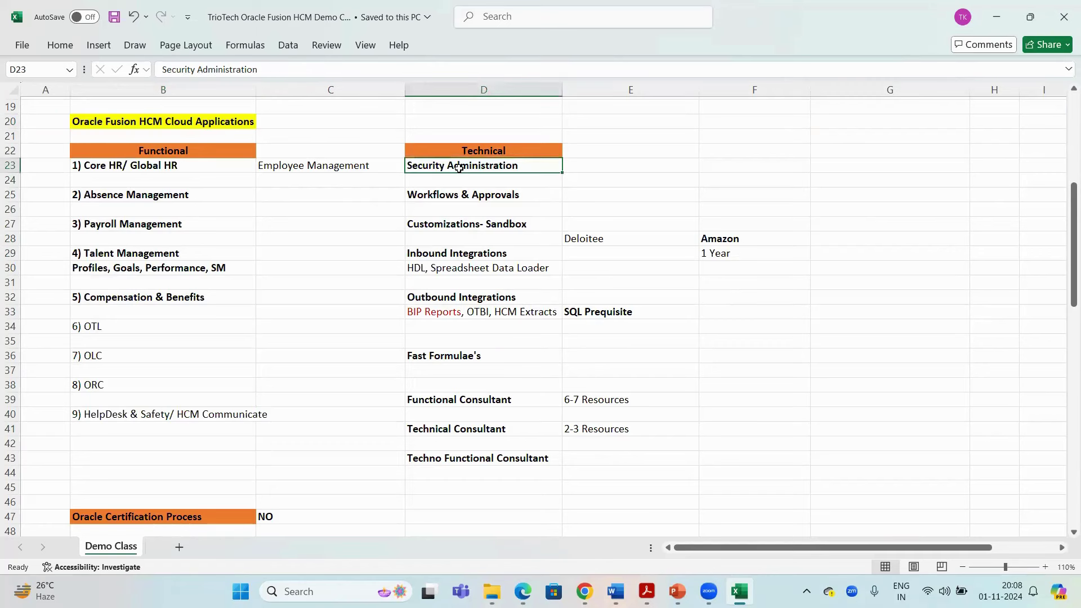
key(ctrl+c)
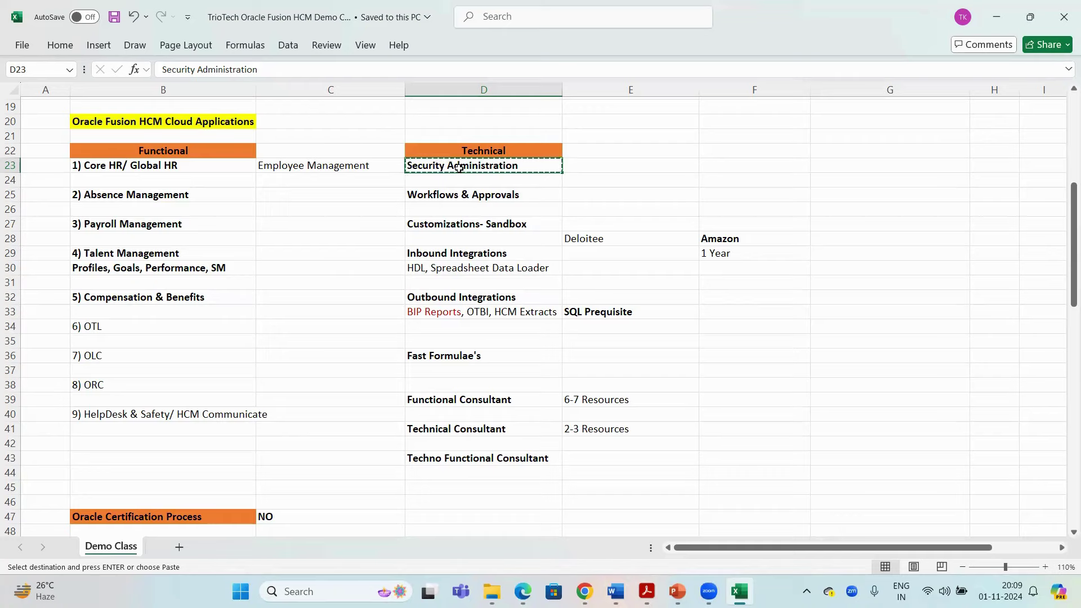
Review the Cloud Based Technology, User ID and Password notes, then switch to the Oracle sign-in page
scroll(314, 205, down, 12)
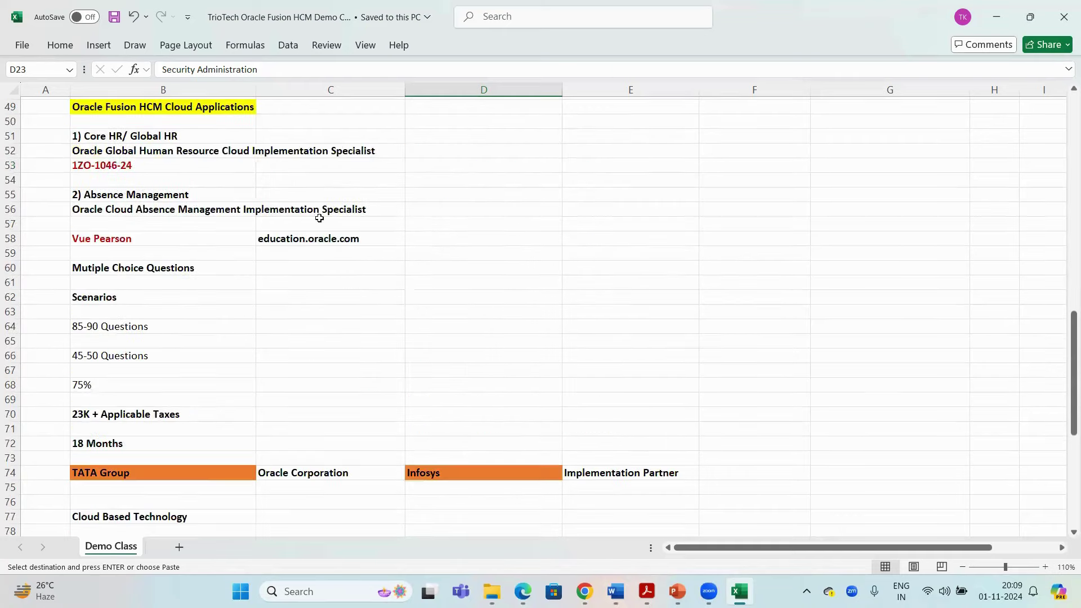
scroll(322, 219, down, 7)
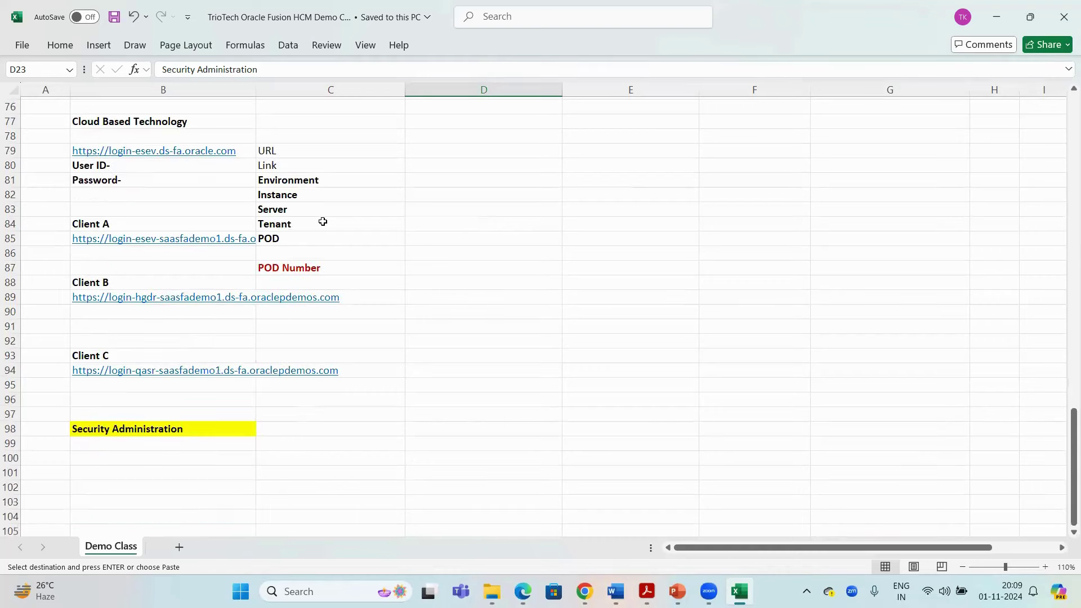
scroll(186, 175, up, 2)
click(168, 209)
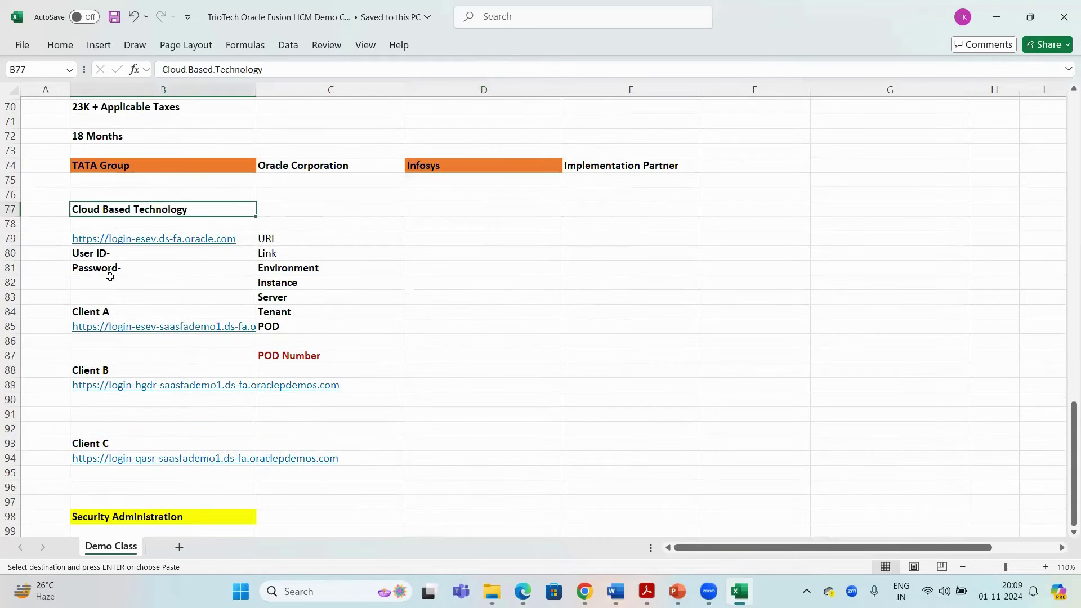
click(102, 253)
click(113, 269)
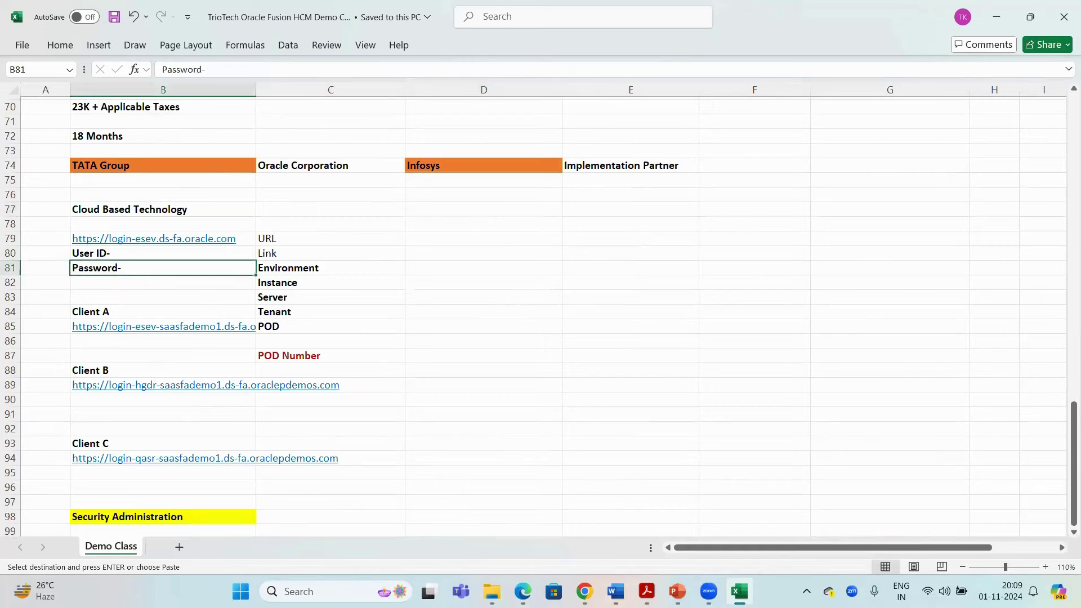
key(alt+Tab)
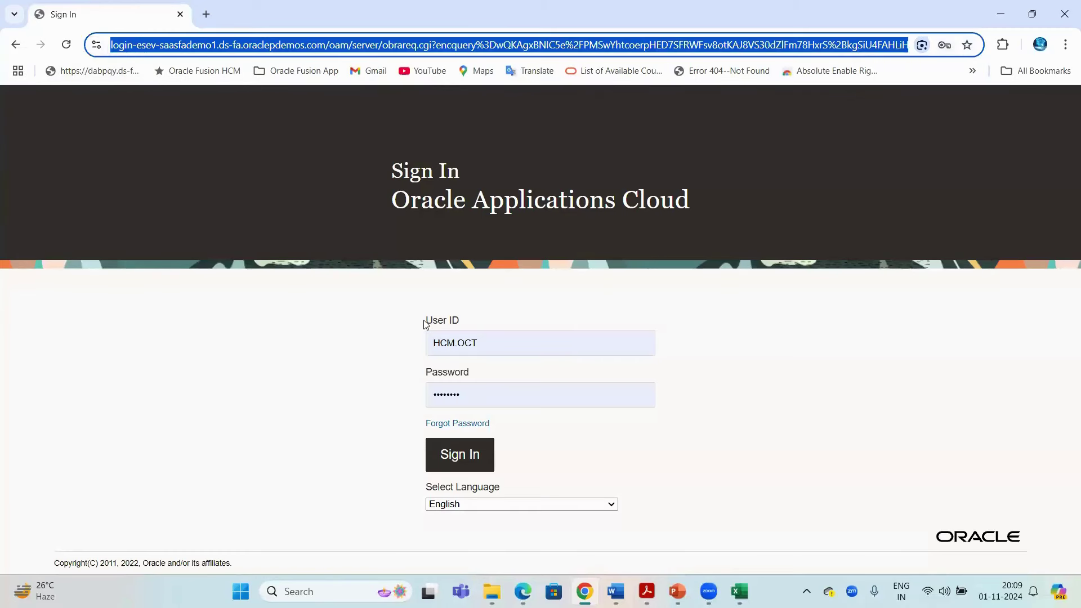
Inspect the saved User ID and password fields and the page address, then return to Excel
triple_click(449, 320)
click(494, 346)
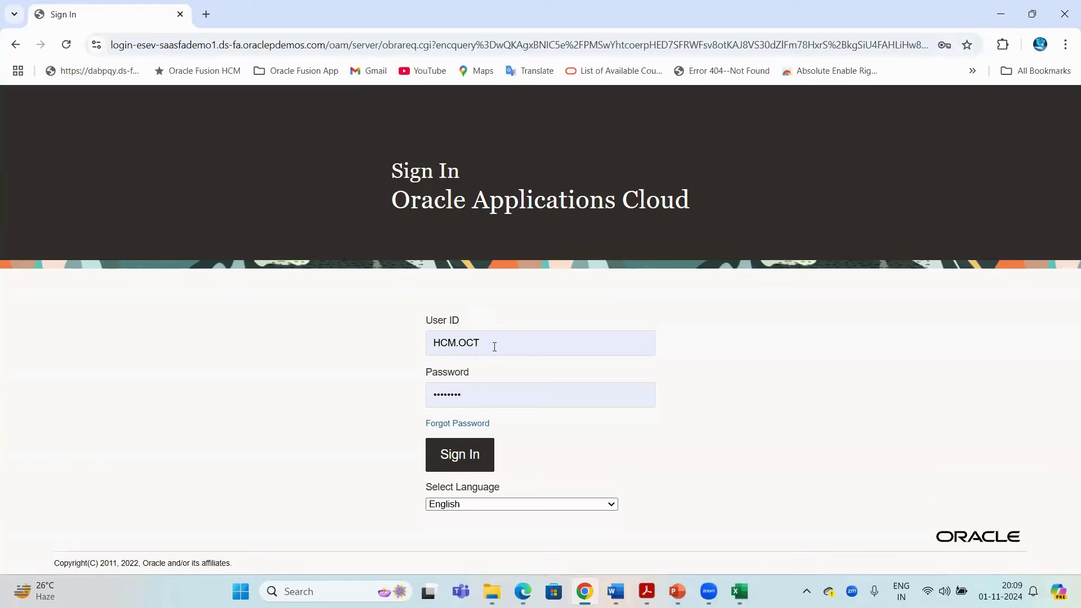
double_click(495, 346)
double_click(431, 396)
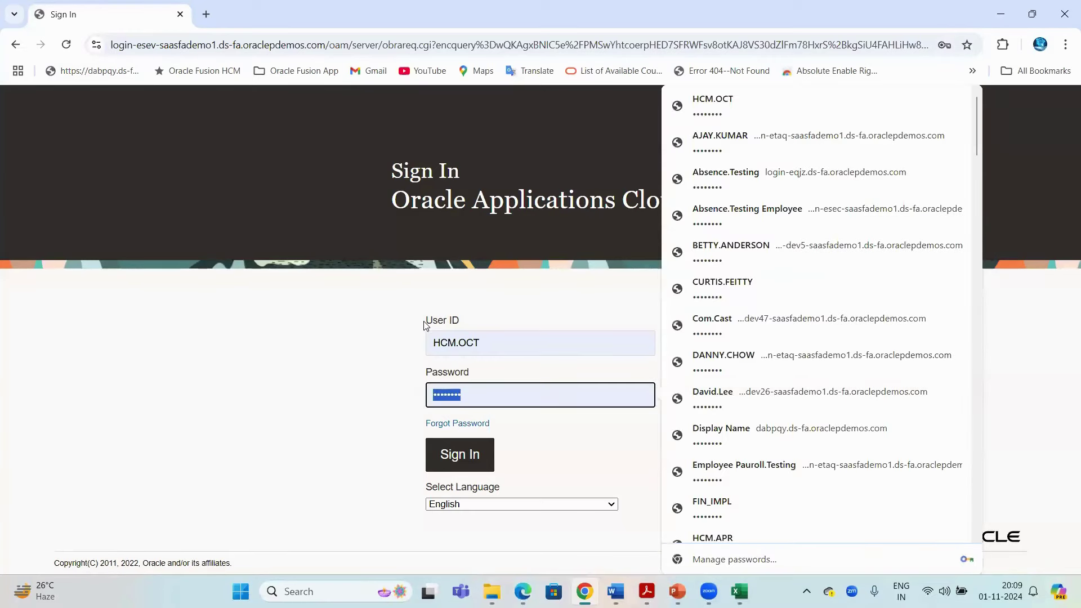
triple_click(426, 321)
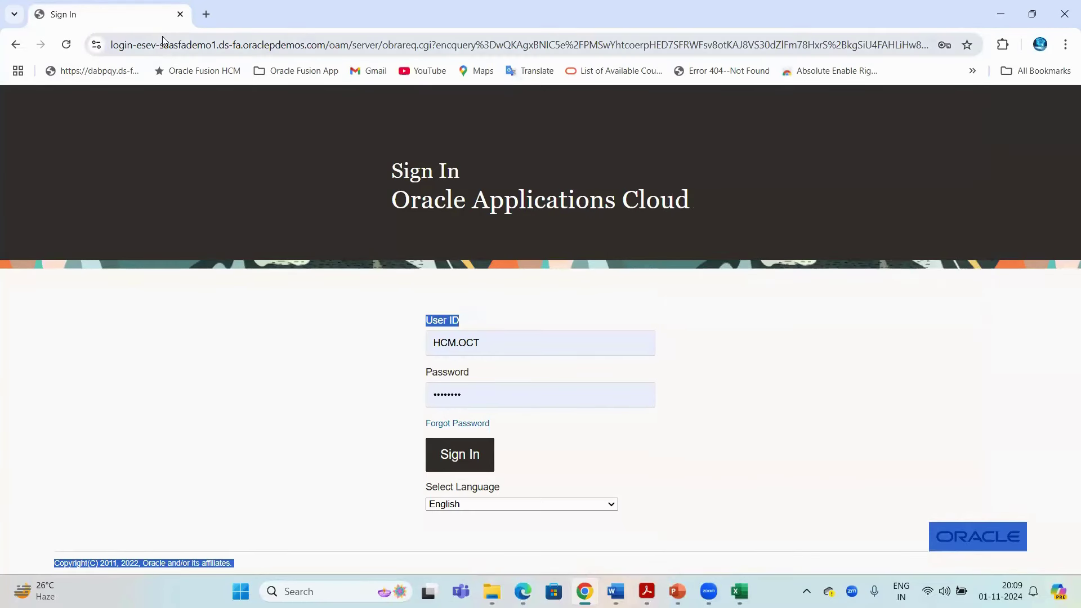
click(163, 40)
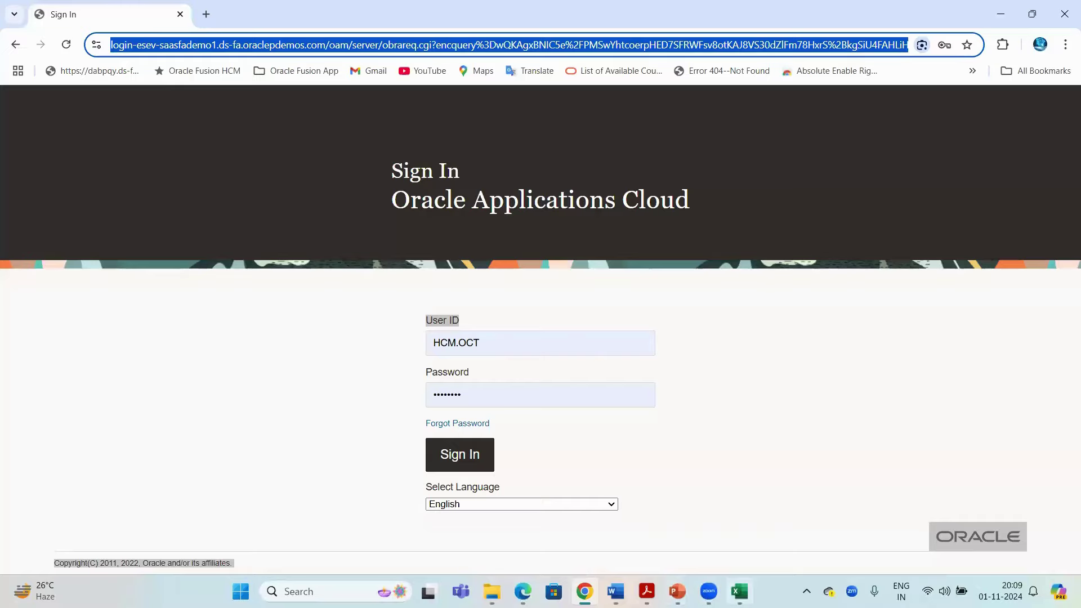
key(alt+Tab)
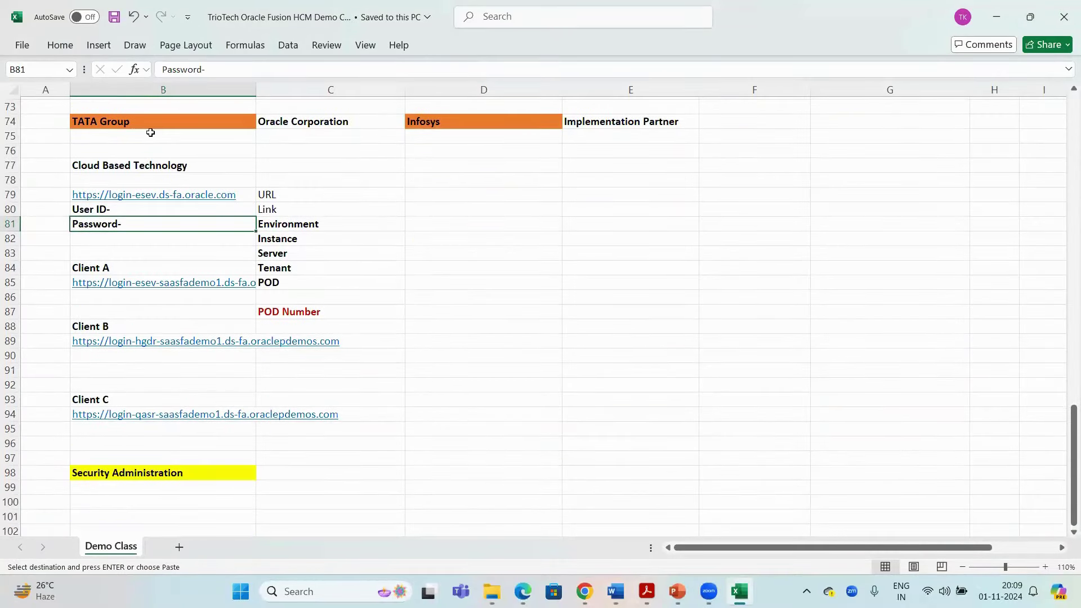
Copy the B74:E74 heading row (TATA Group to Implementation Partner) and paste it at B96
click(132, 124)
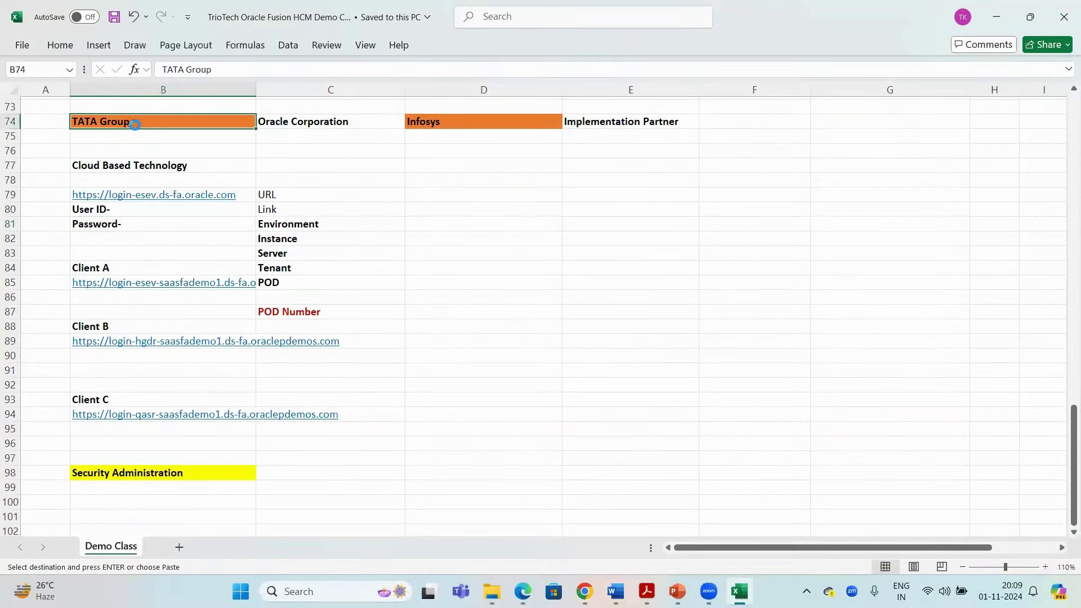
key(ctrl+c)
drag(600, 123, 240, 122)
key(ctrl+c)
scroll(417, 167, down, 8)
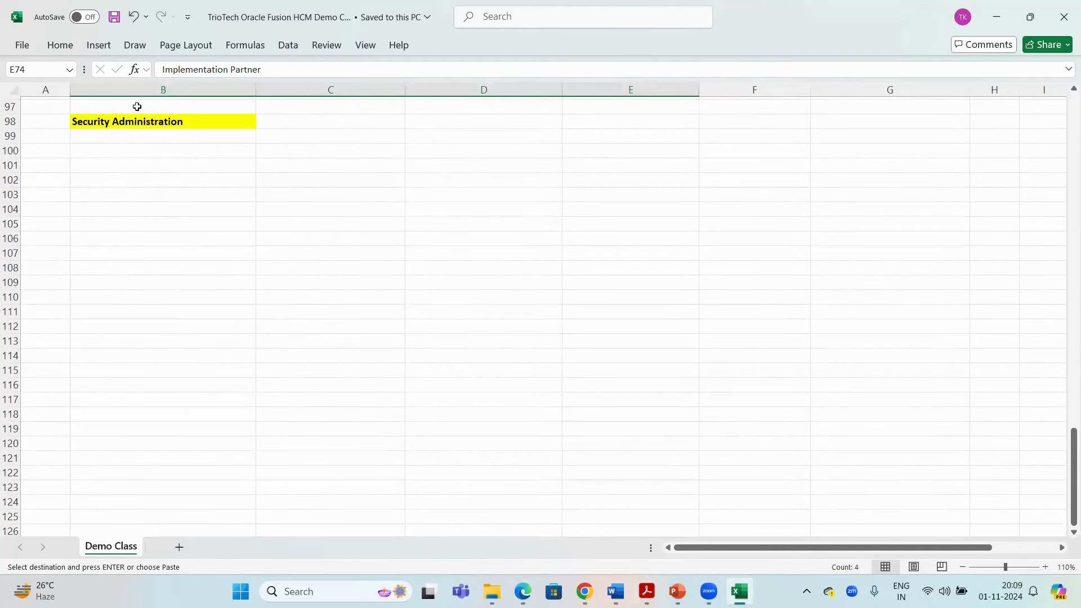
click(148, 107)
scroll(138, 127, up, 1)
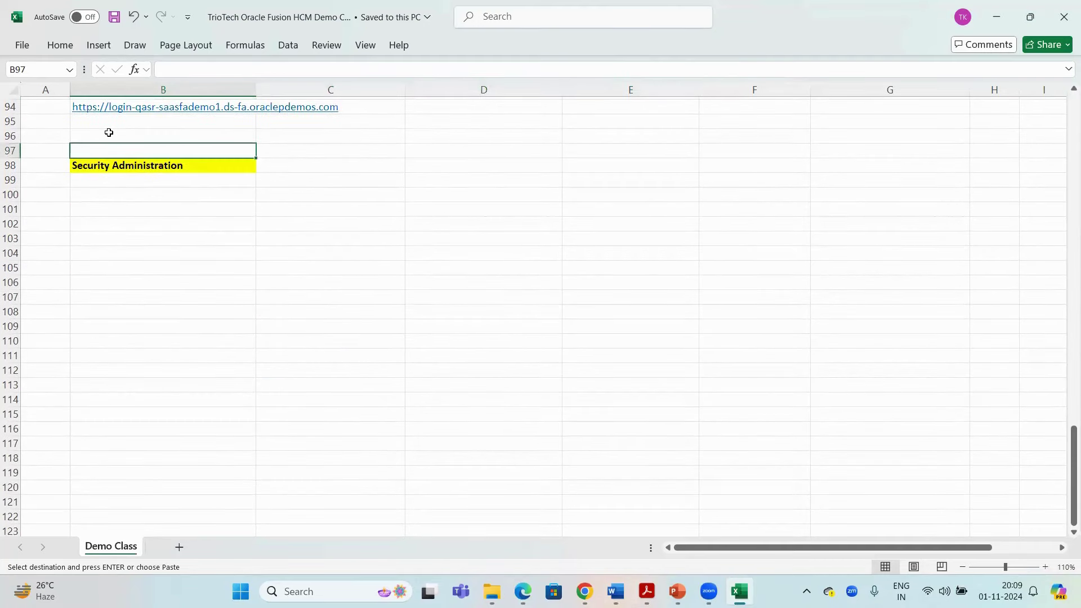
click(138, 131)
key(ctrl+v)
Insert two blank rows above the pasted heading row and save the workbook
click(10, 106)
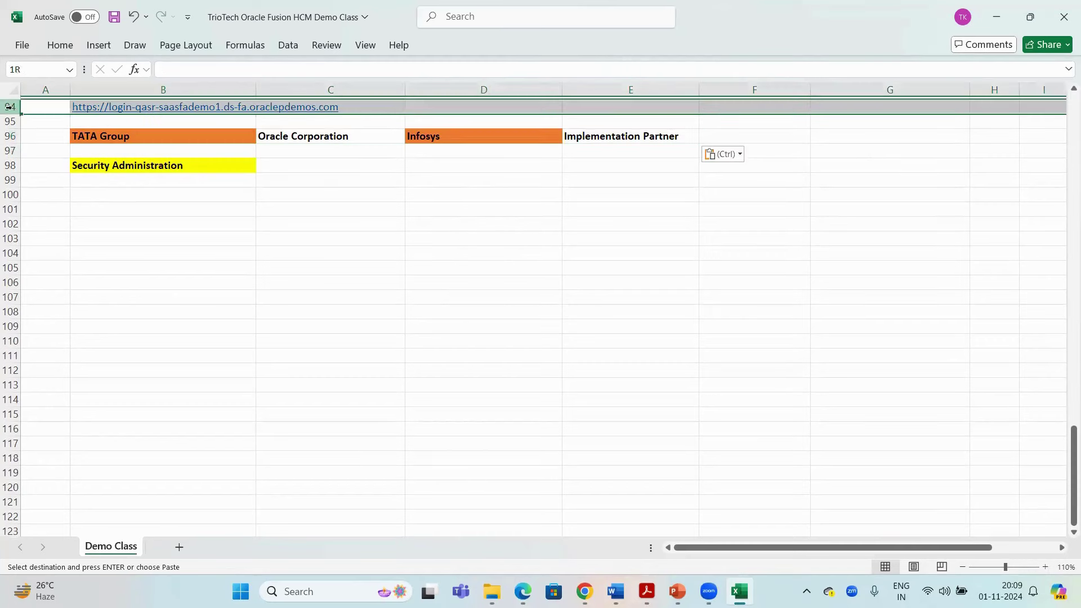
click(9, 121)
right_click(10, 121)
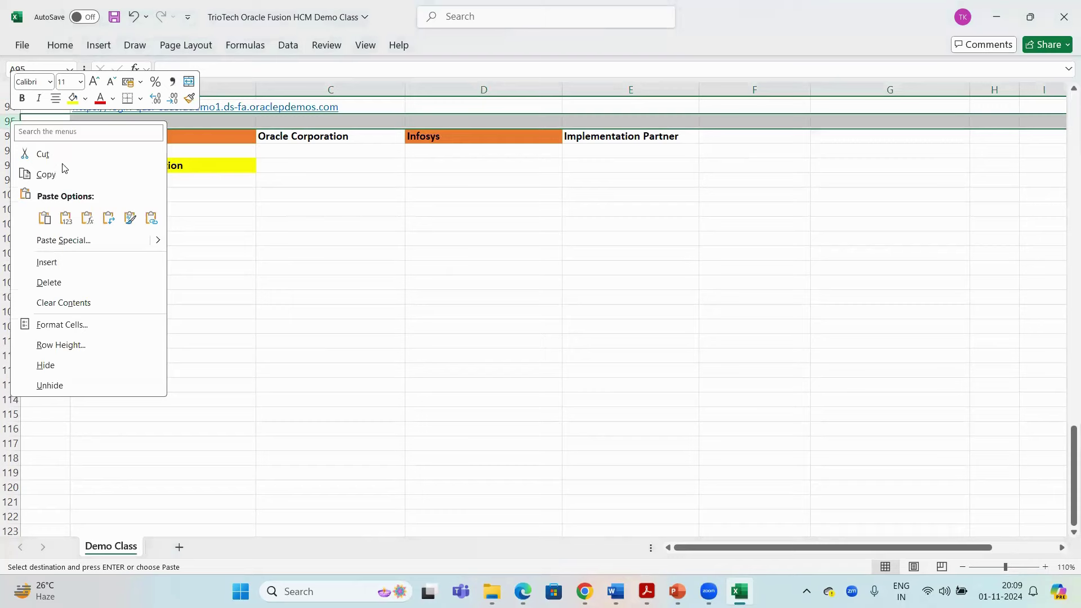
click(67, 265)
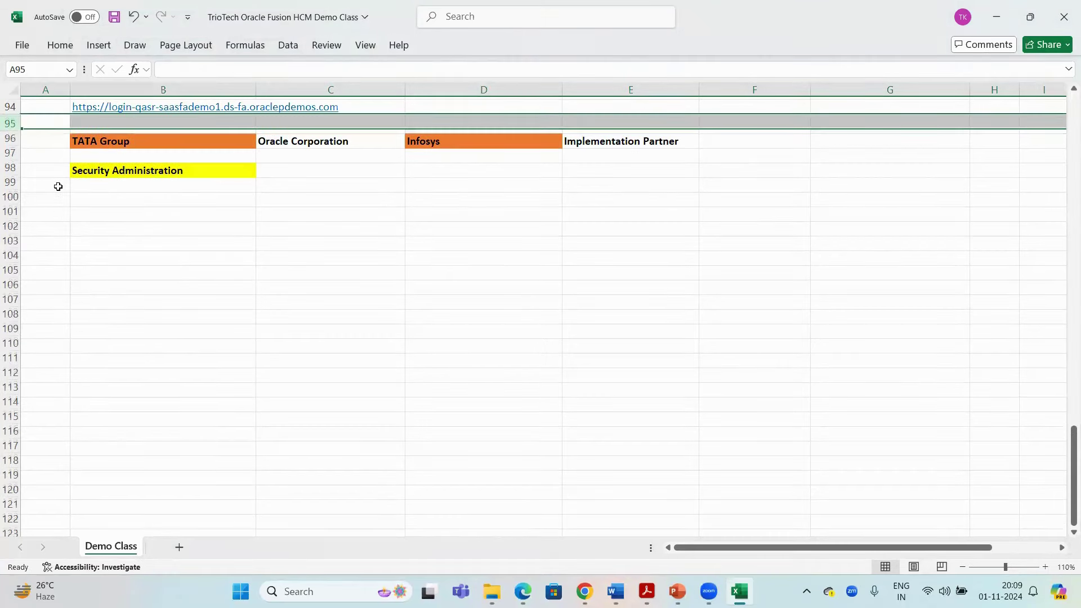
click(14, 107)
key(ctrl+shift+plus)
scroll(197, 168, down, 1)
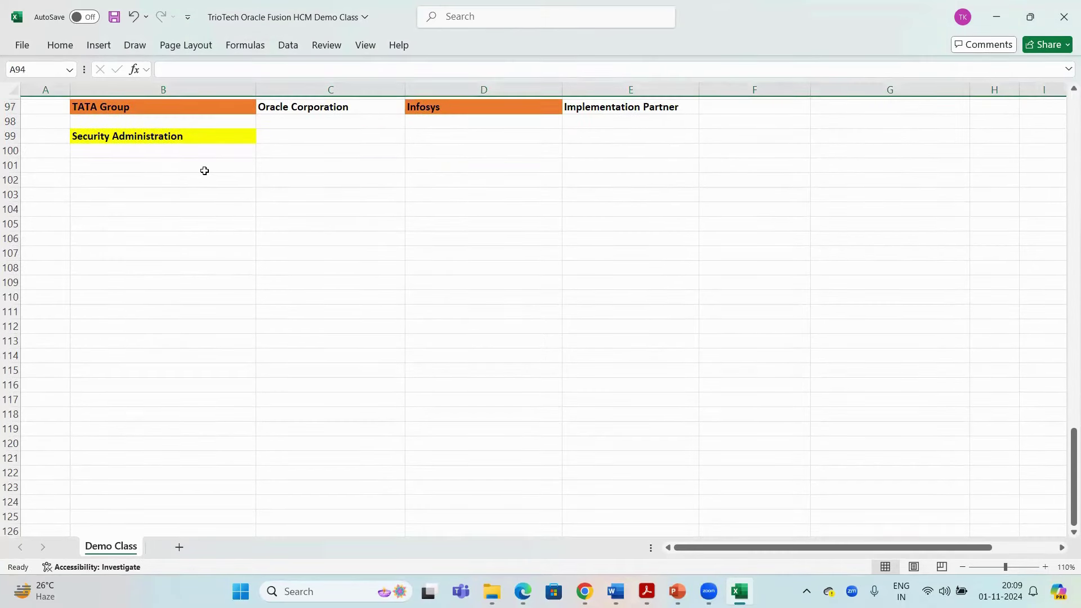
click(290, 236)
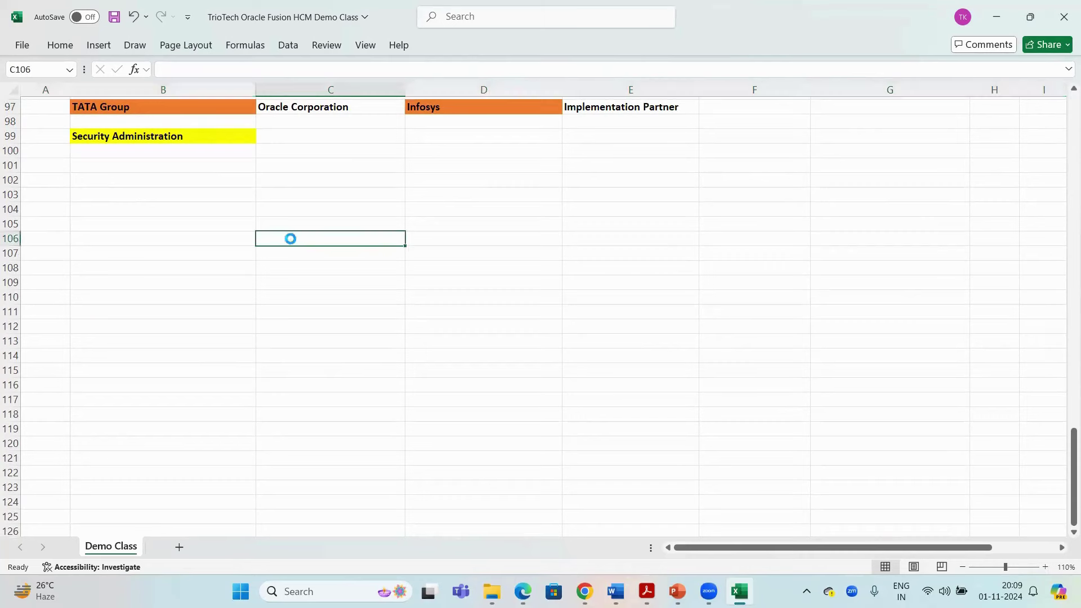
key(ctrl+s)
Review the TATA Group, Oracle Corporation, Infosys and Implementation Partner headings in row 97
click(135, 107)
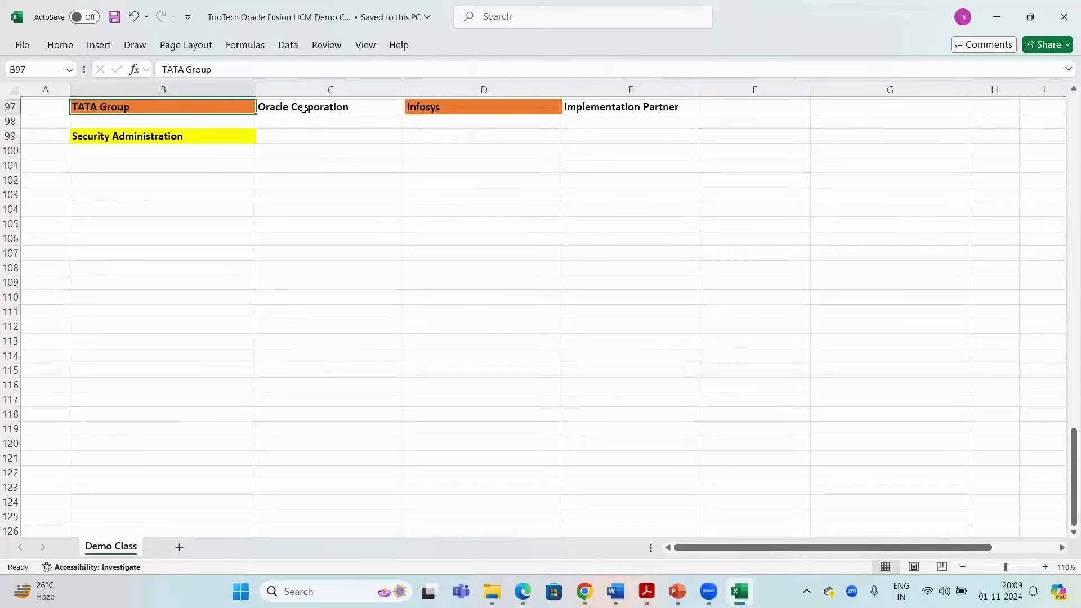
click(303, 108)
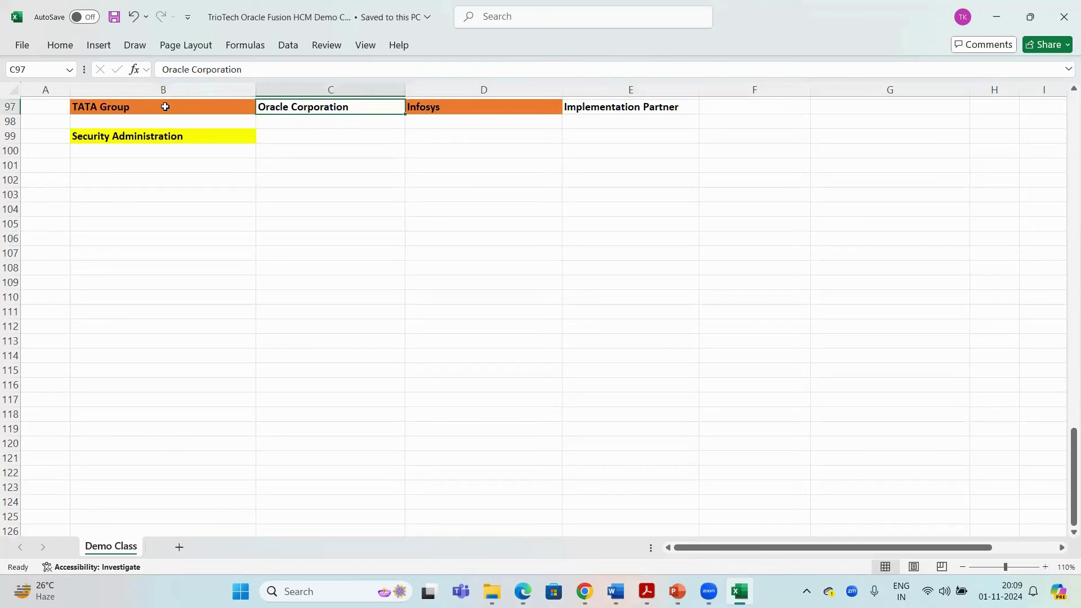
click(204, 112)
click(496, 112)
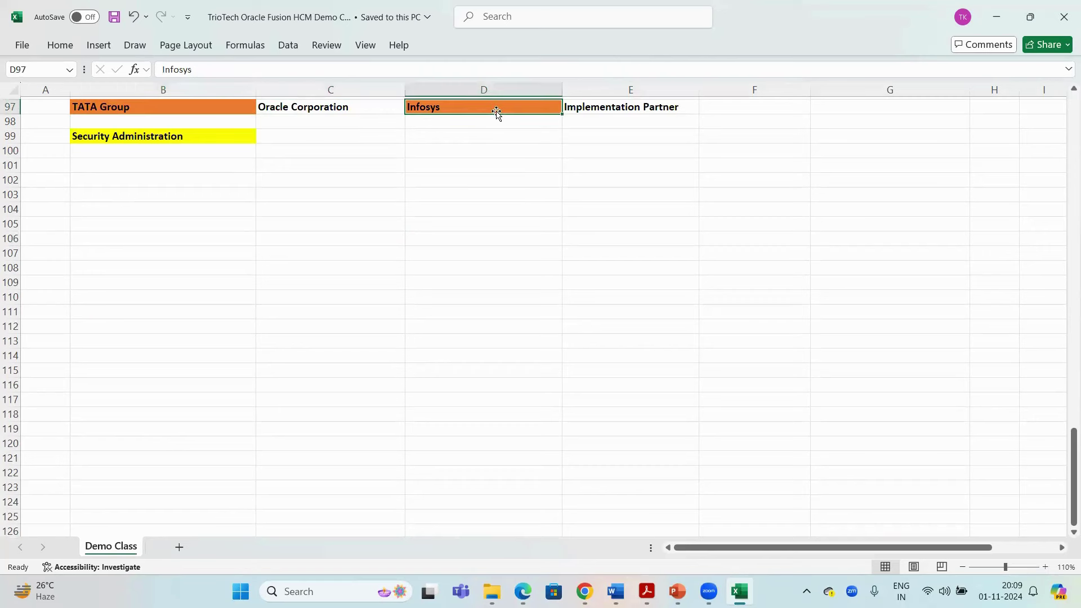
click(643, 112)
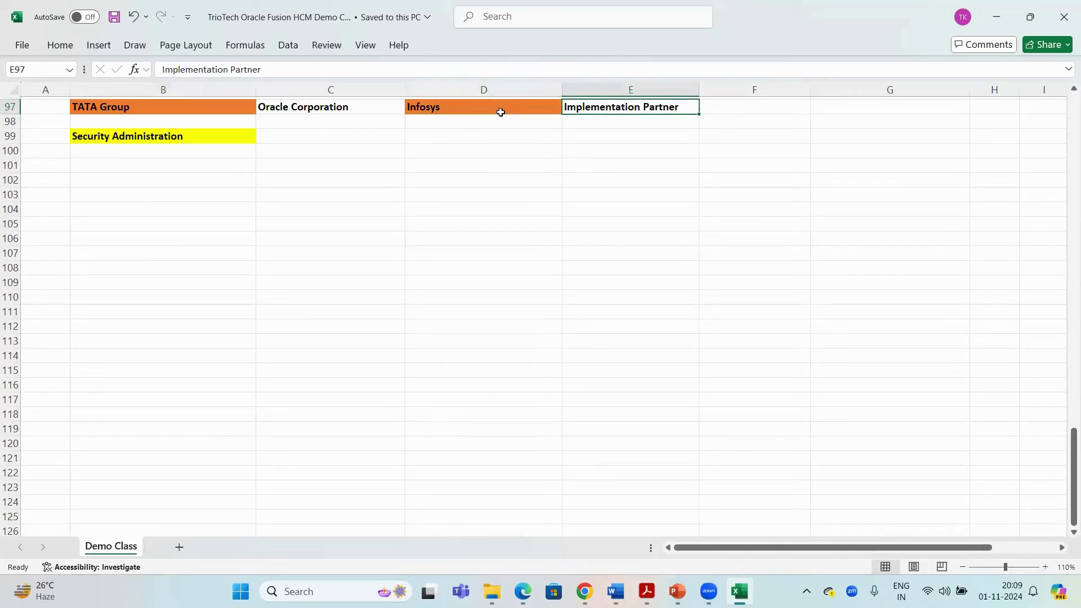
mouse_move(500, 111)
mouse_down()
mouse_move(596, 109)
mouse_move(516, 116)
mouse_up()
click(141, 105)
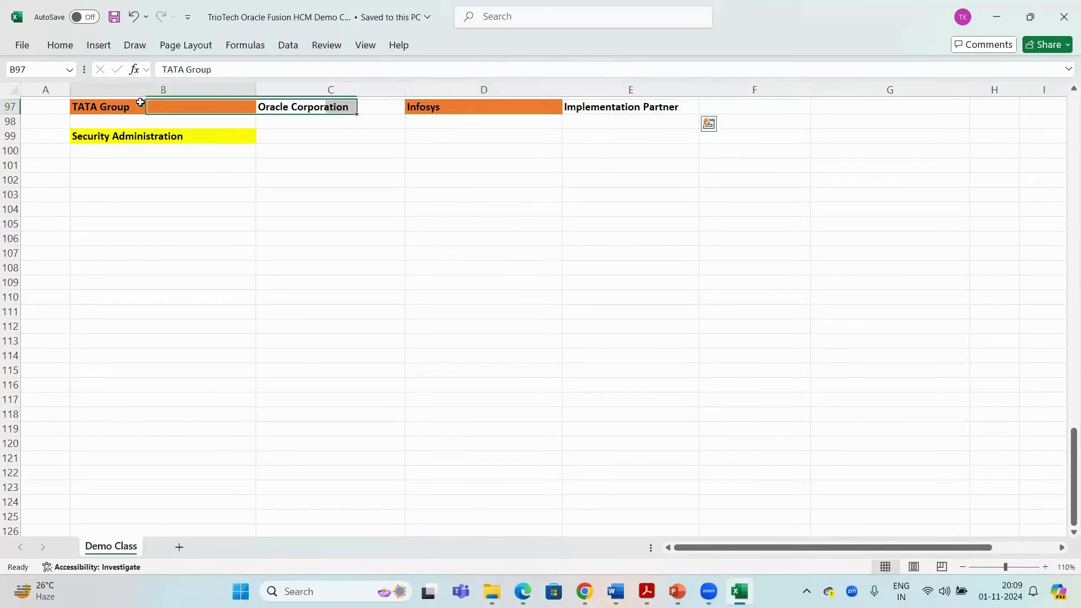
click(538, 109)
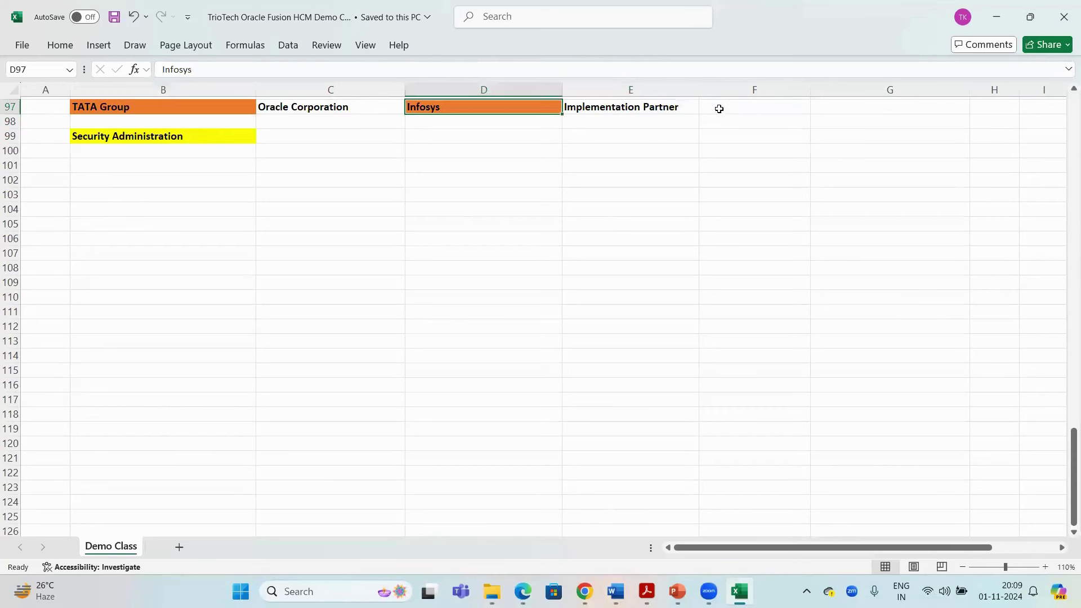
Enter '10 Implementation Consultants' in E98 and widen column E to fit it
click(604, 122)
text(10 R)
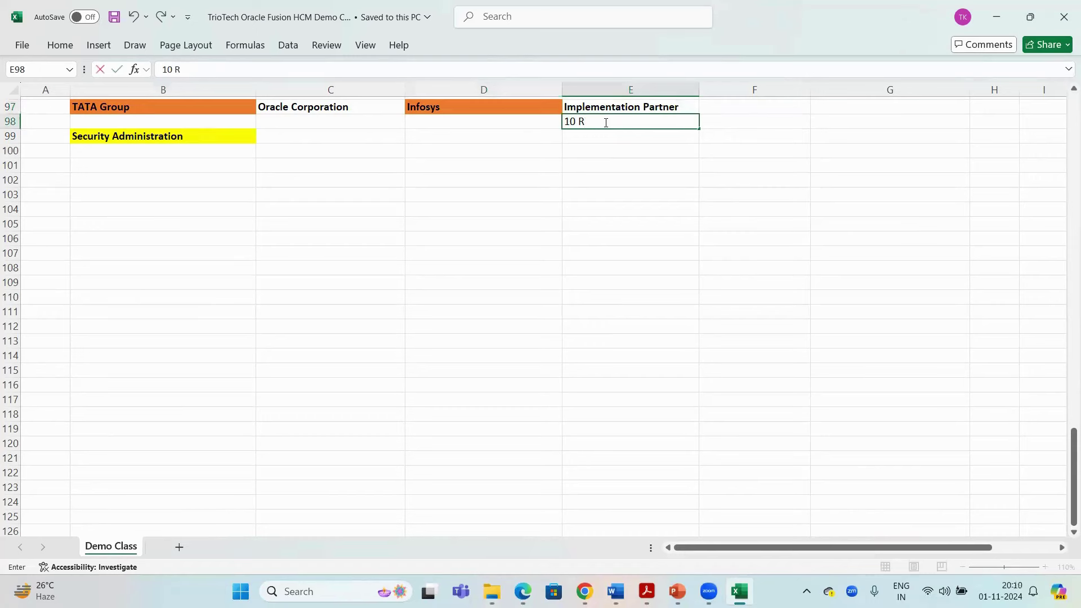
key(BackSpace)
text(Implementation Cons)
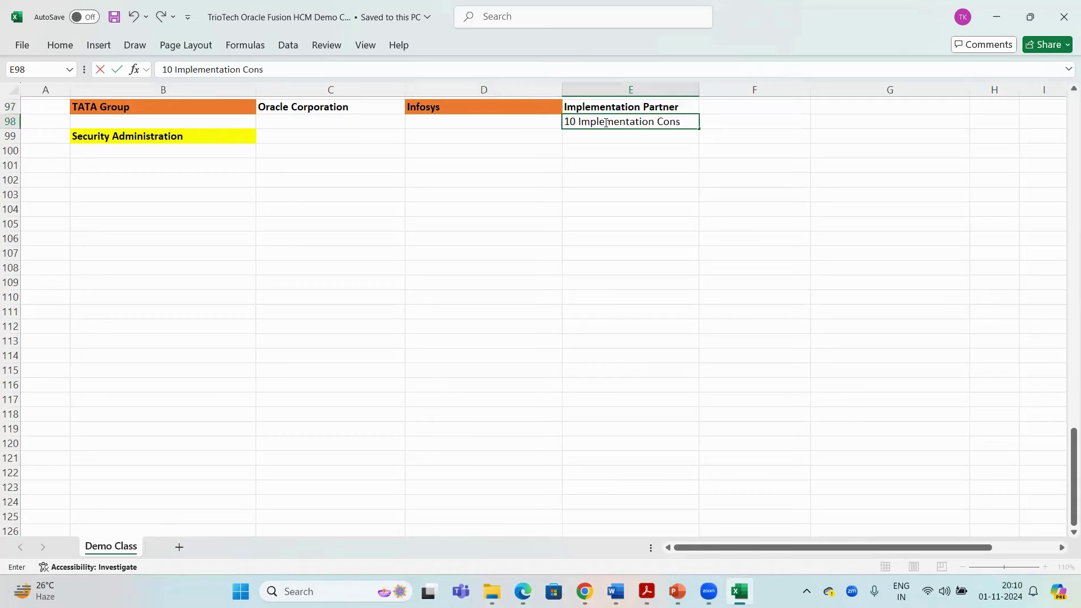
text(ultants)
key(Return)
drag(699, 87, 719, 88)
click(691, 120)
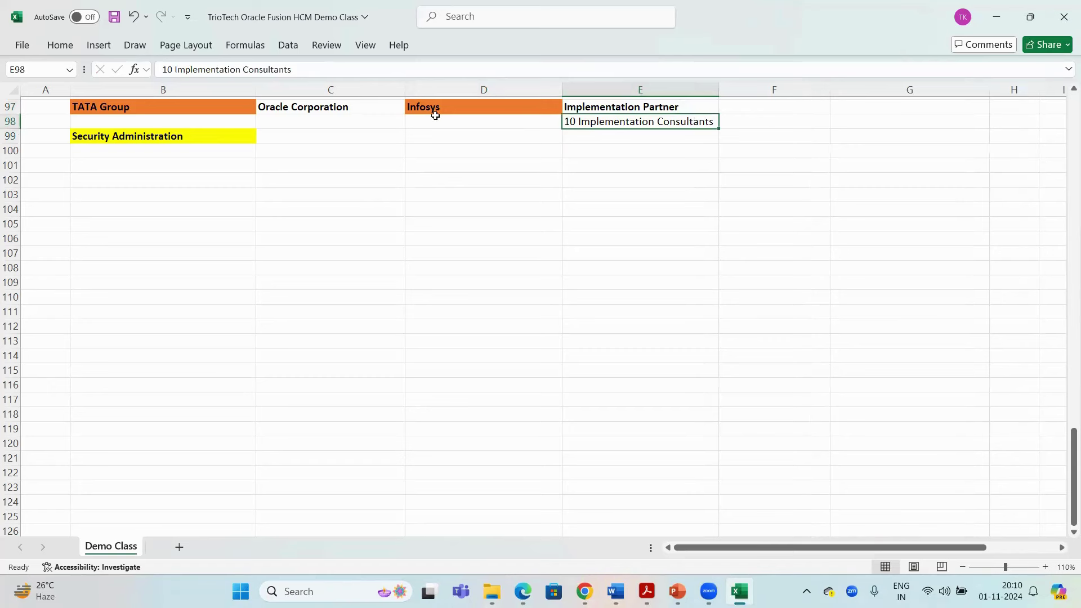
Review the consultant note against the TATA Group heading, briefly switching to Chrome and back
click(137, 111)
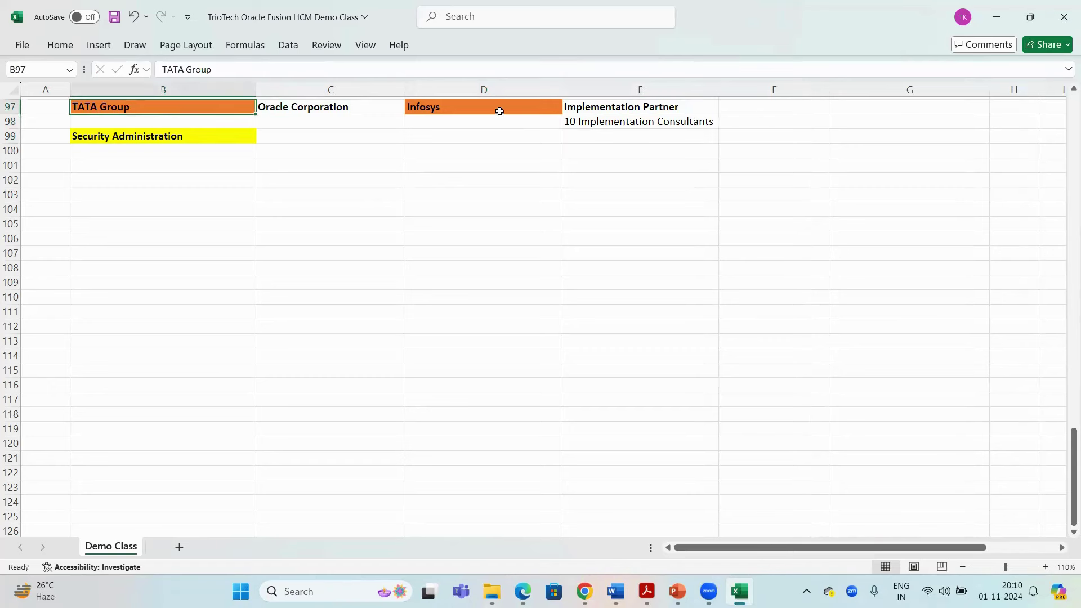
click(610, 124)
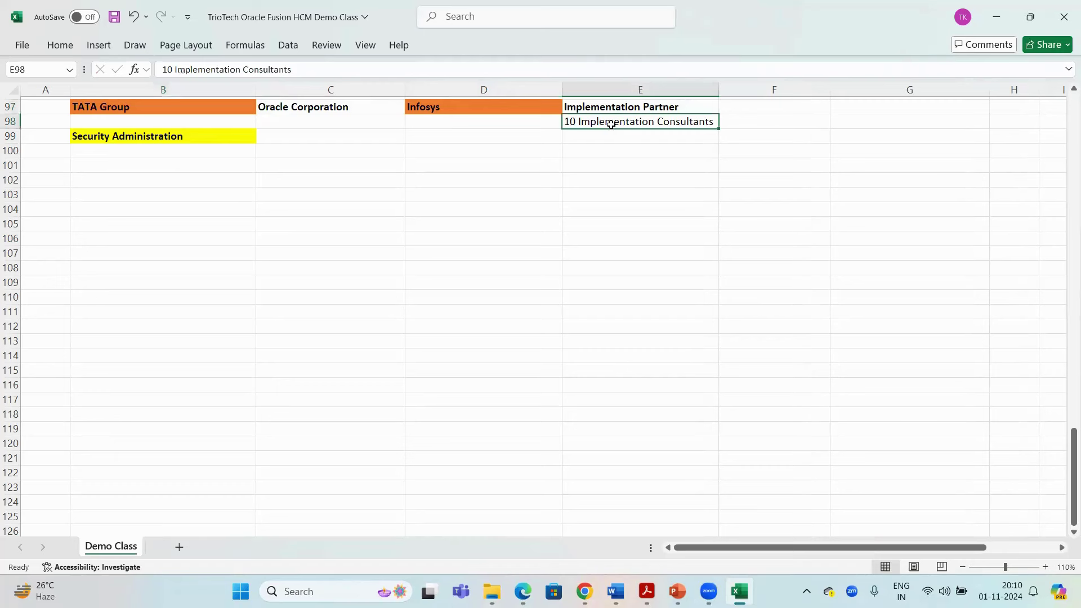
click(129, 108)
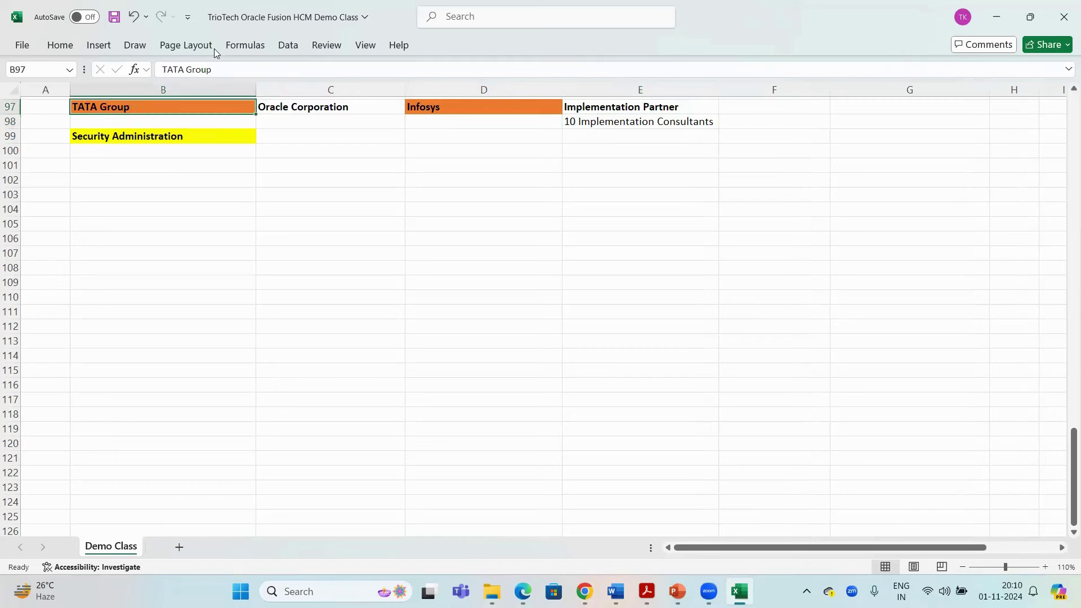
key(alt+Tab)
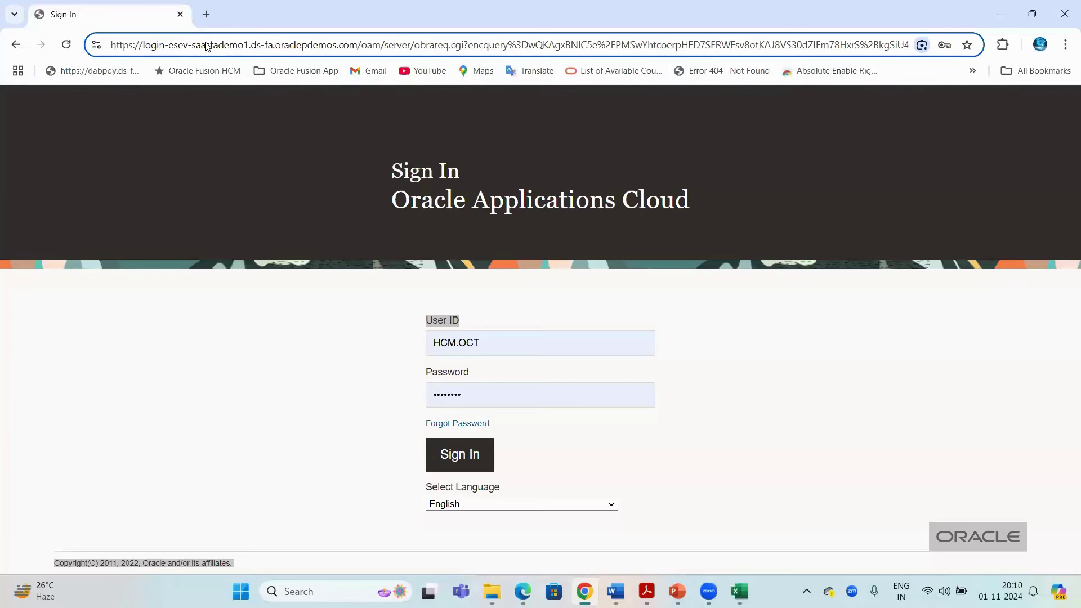
key(alt+Tab)
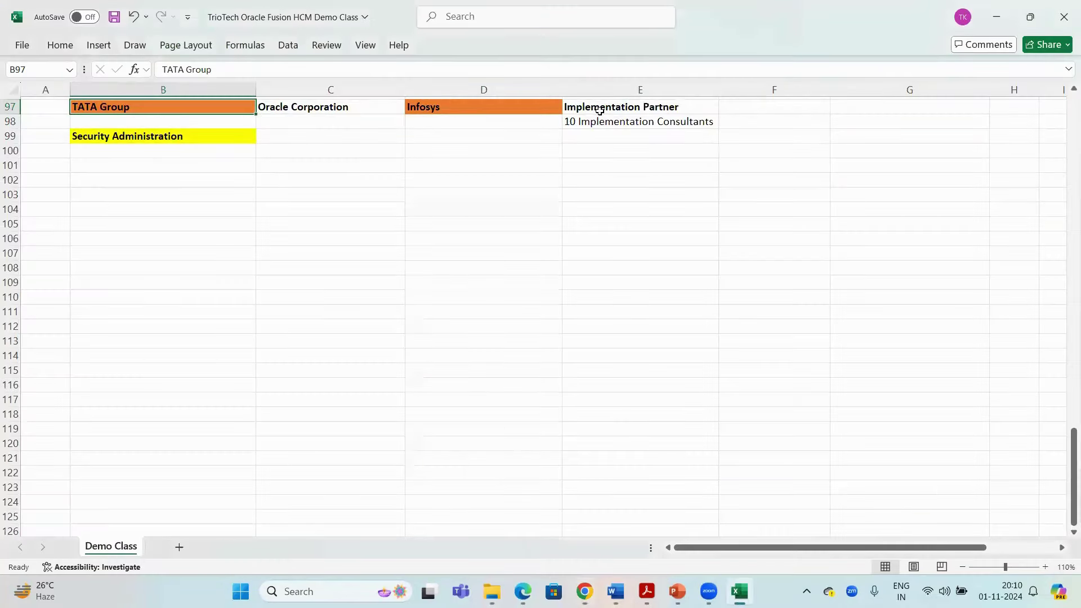
drag(599, 111, 600, 120)
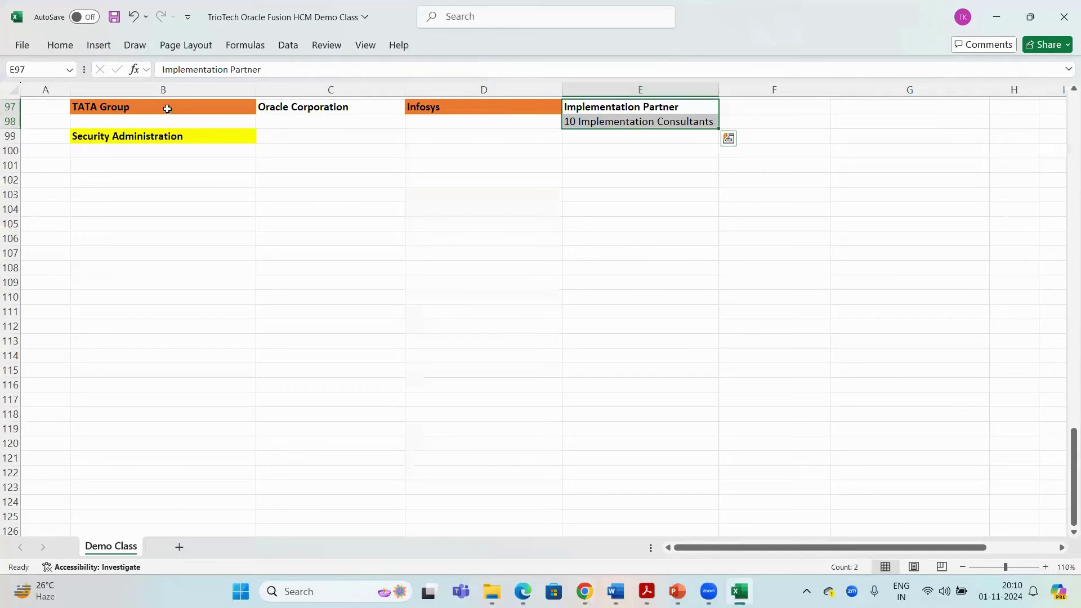
click(623, 121)
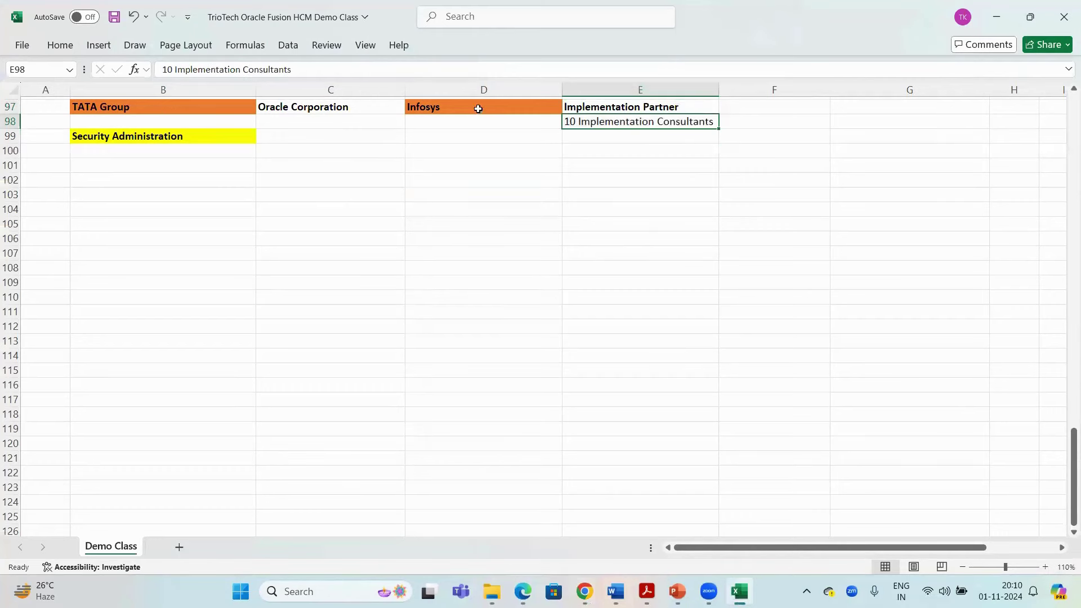
click(125, 107)
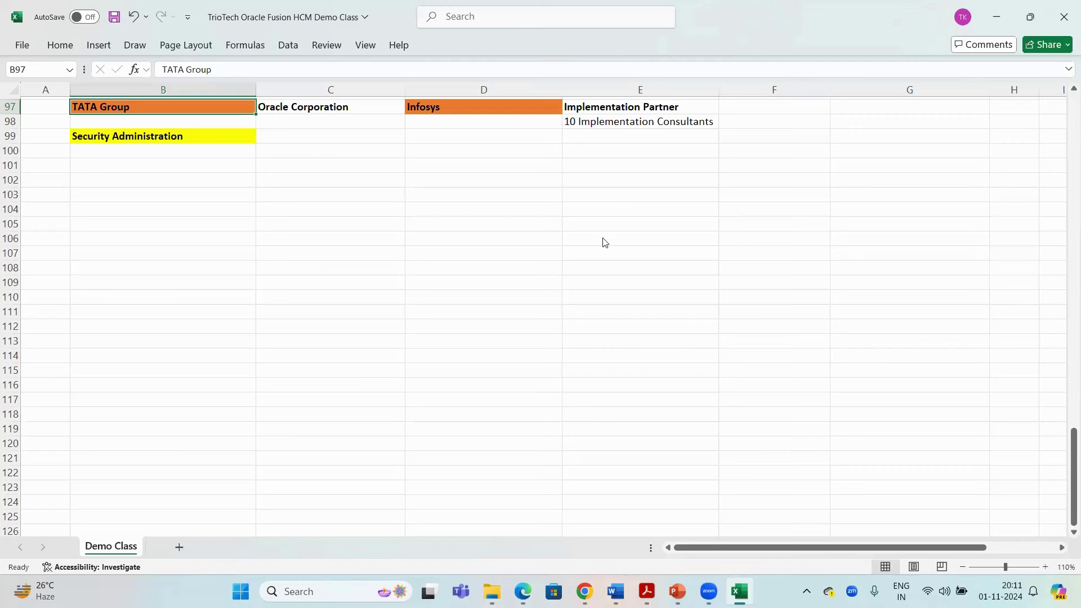
click(508, 115)
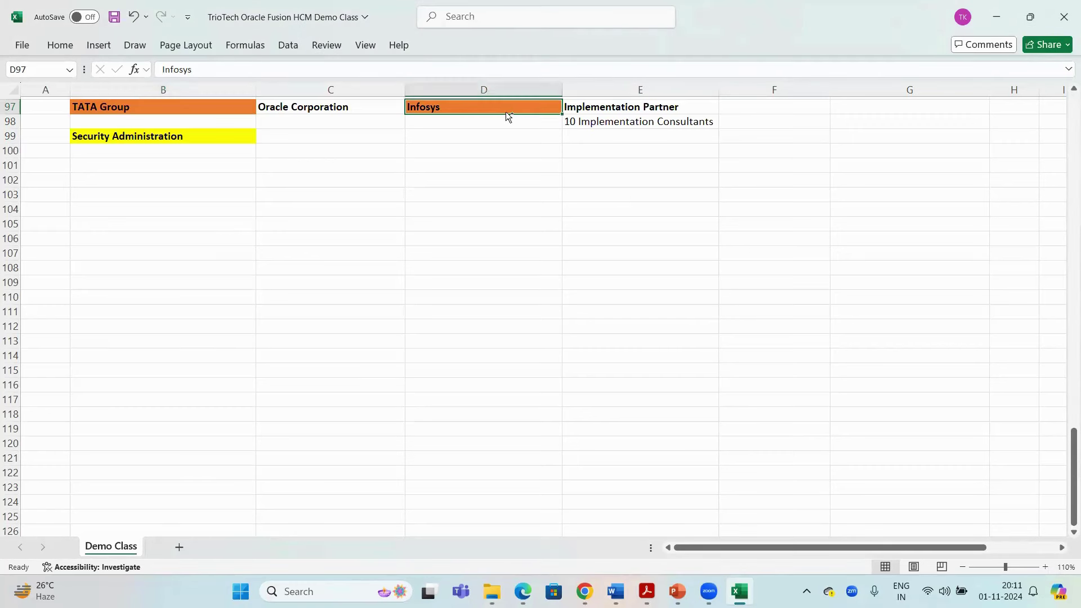
key(ctrl+s)
click(630, 121)
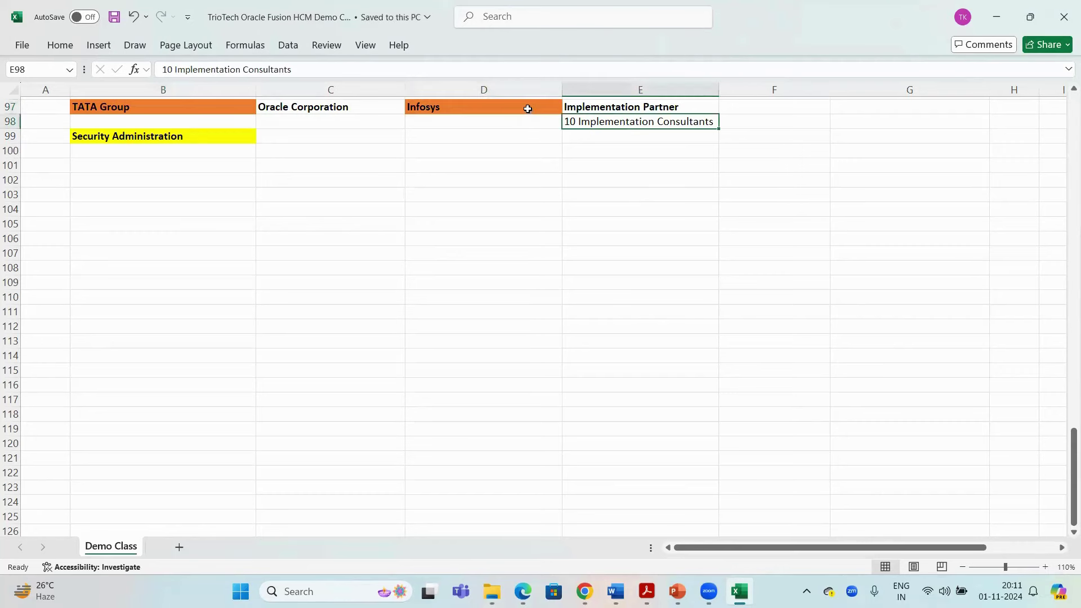
drag(528, 109, 628, 118)
click(530, 112)
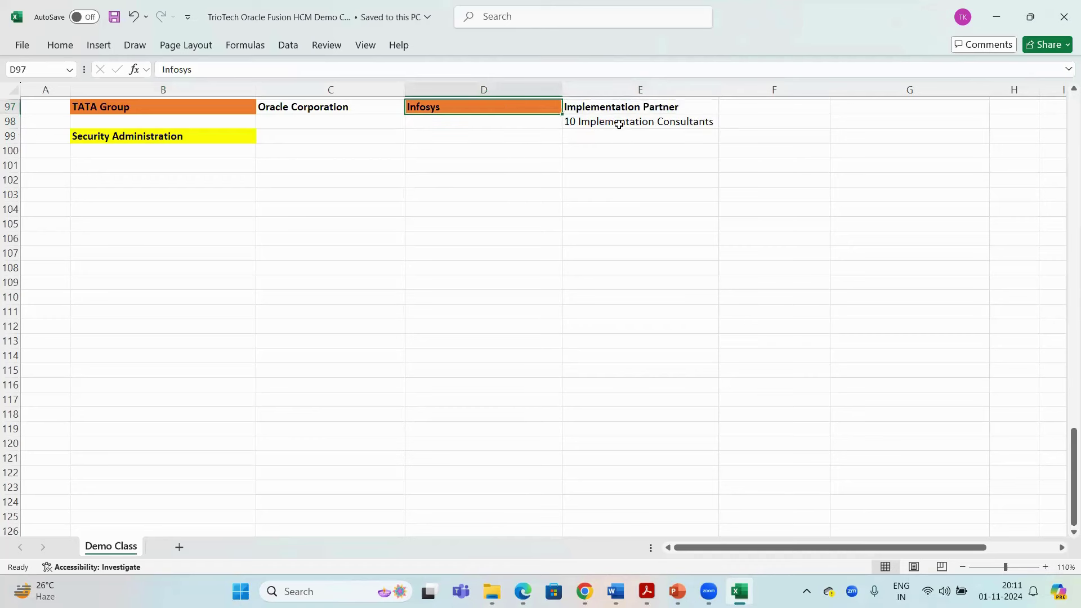
click(593, 122)
click(202, 109)
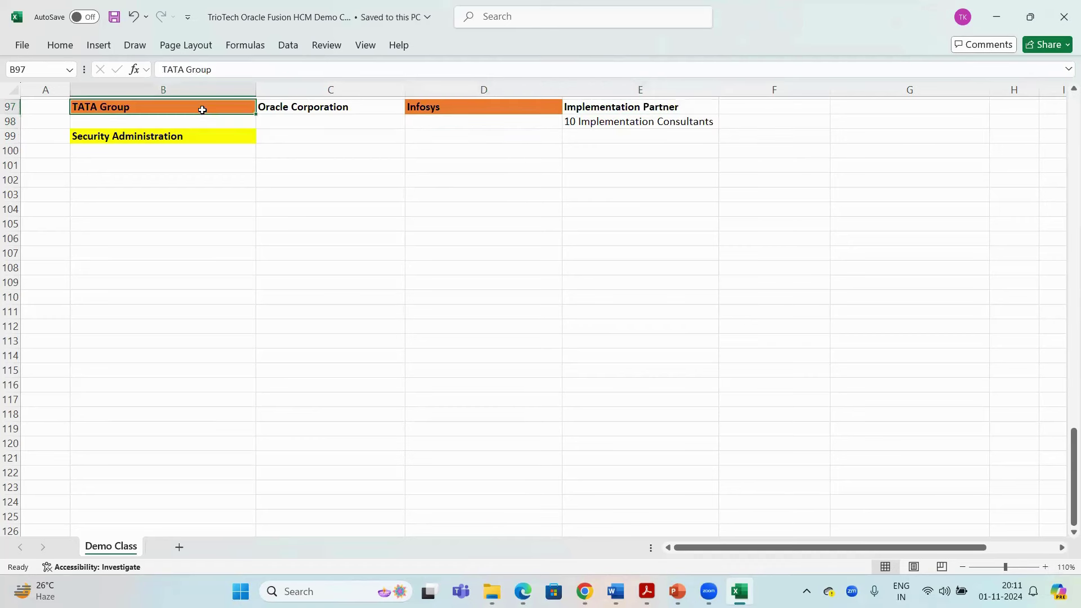
click(582, 123)
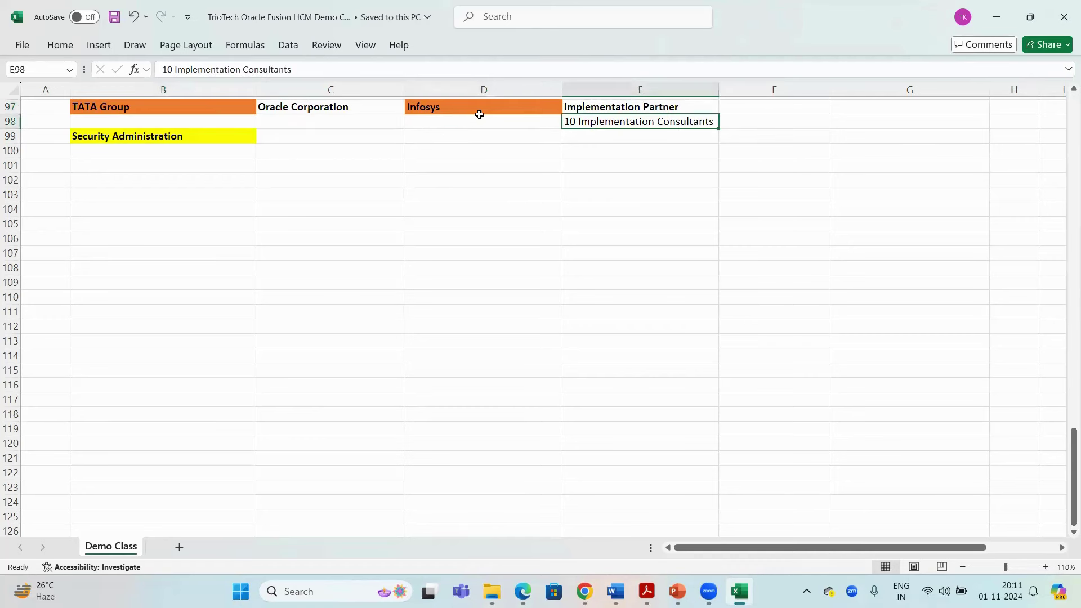
click(142, 113)
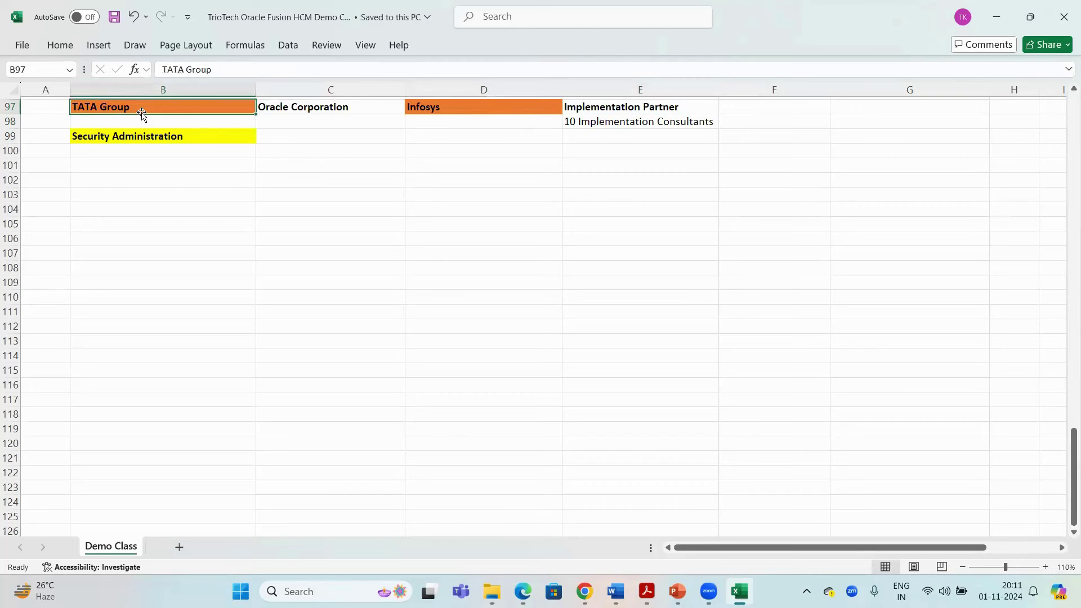
click(594, 122)
click(208, 113)
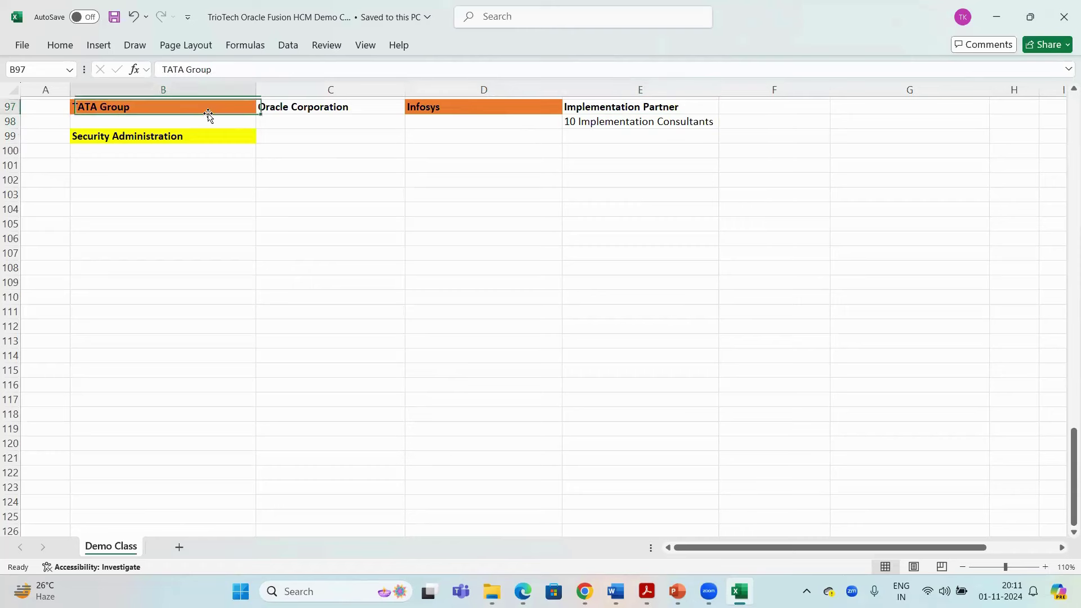
click(641, 122)
key(ctrl+c)
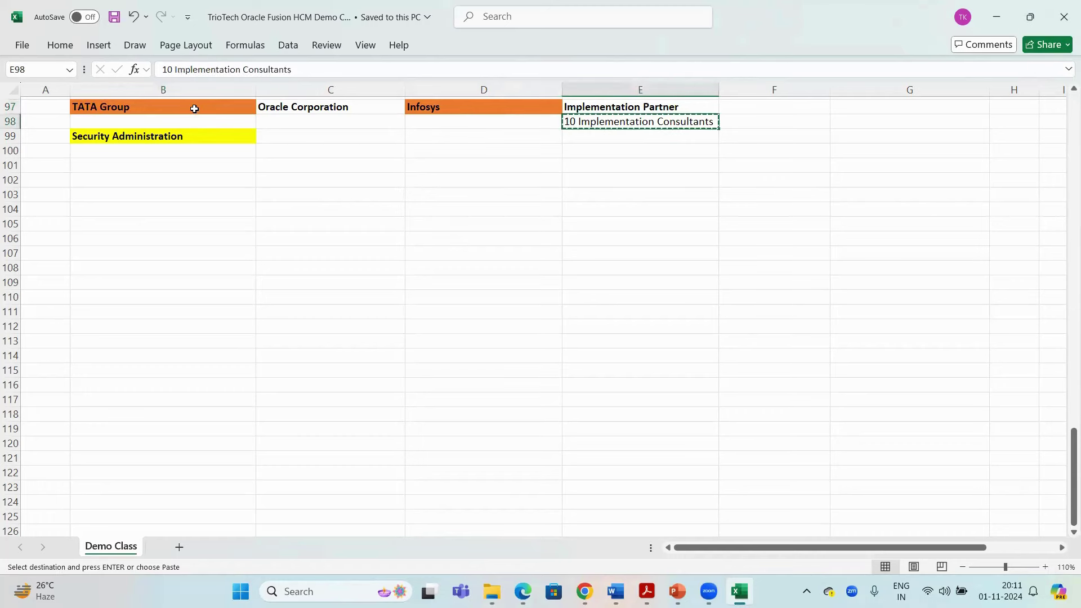
click(193, 108)
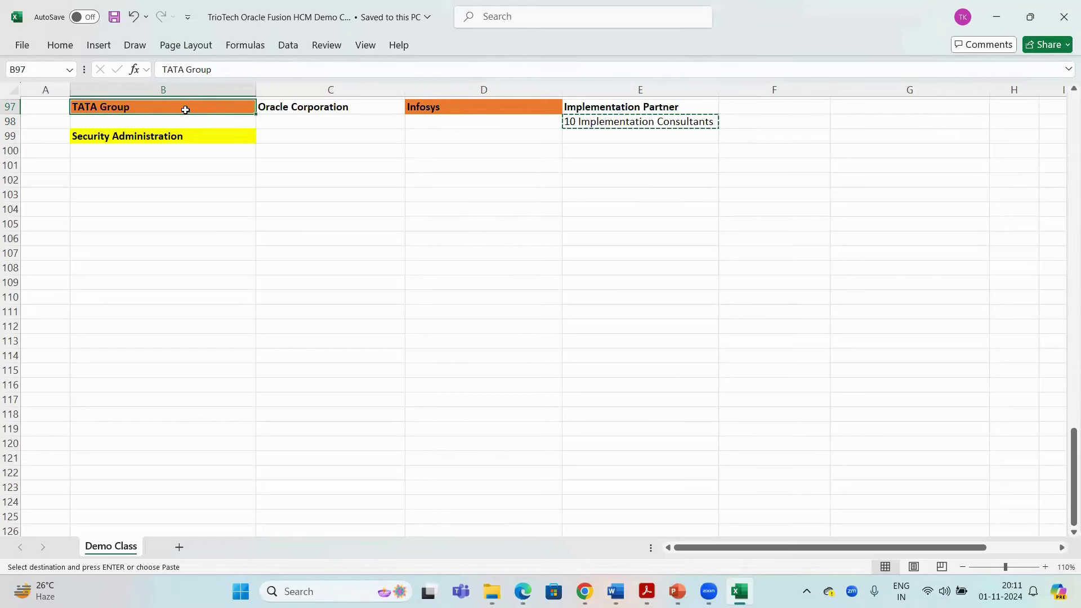
click(280, 165)
click(171, 109)
drag(516, 109, 636, 122)
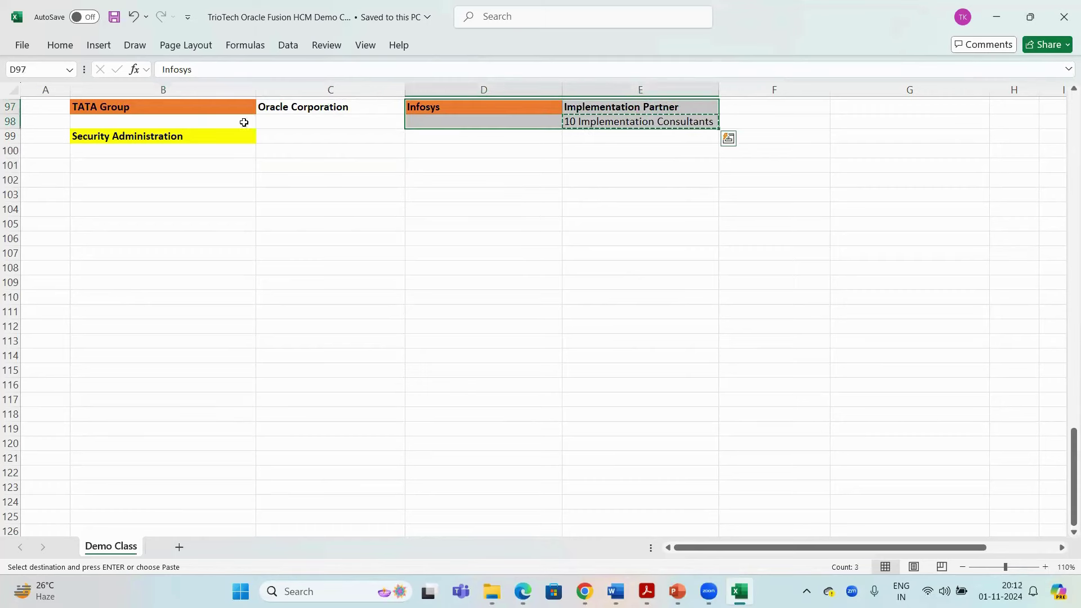
click(197, 112)
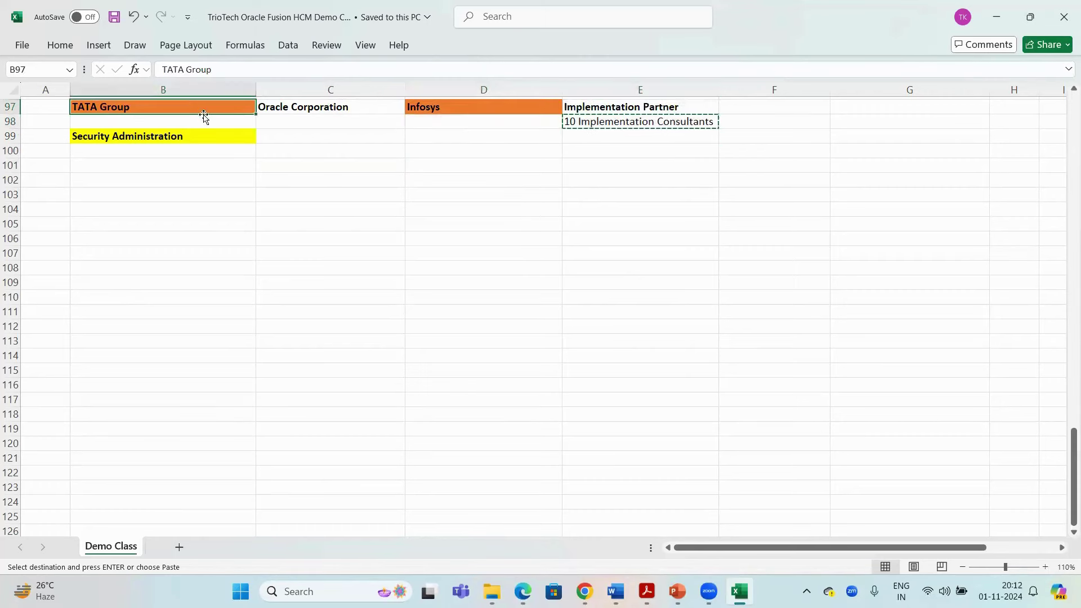
click(627, 124)
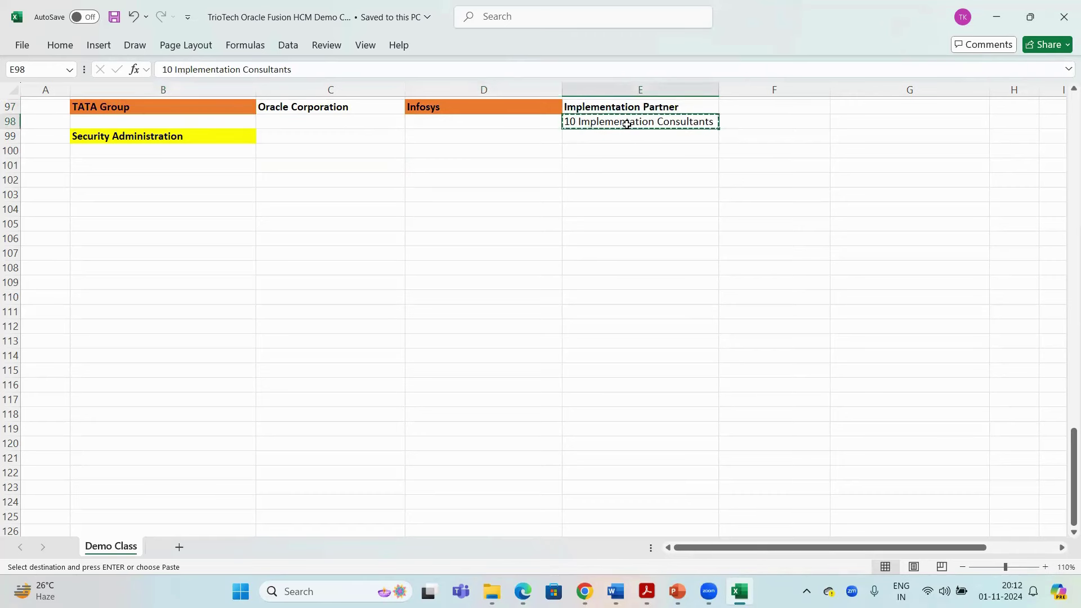
drag(523, 107, 632, 119)
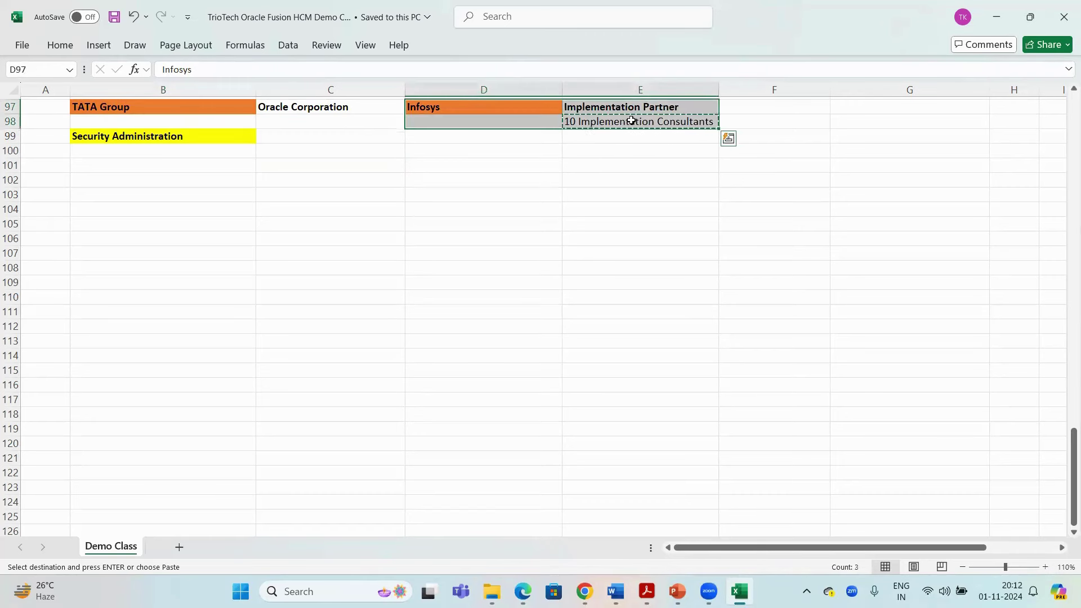
click(201, 106)
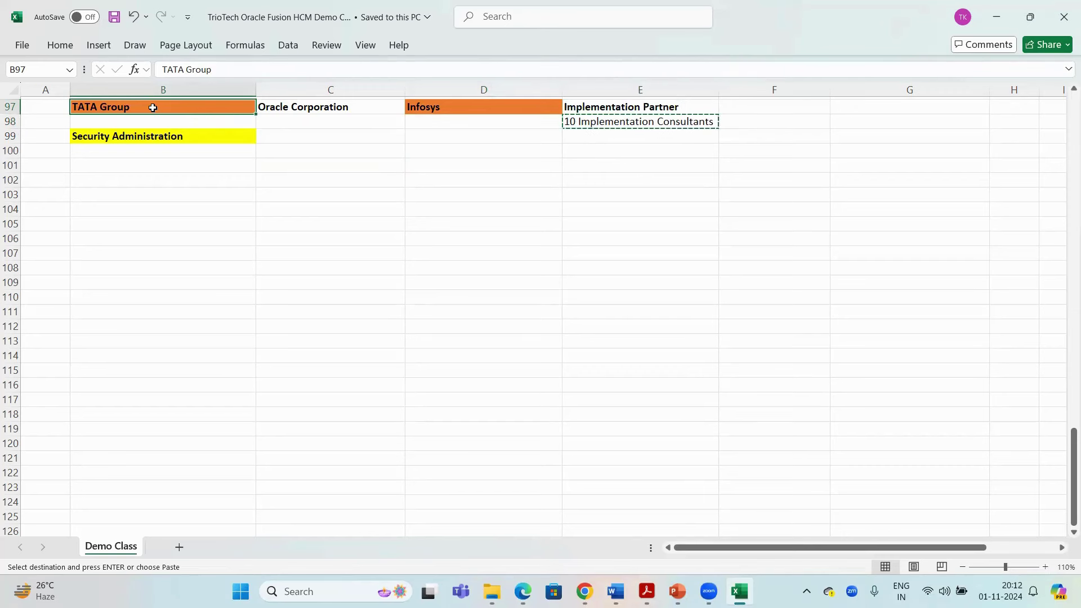
click(651, 119)
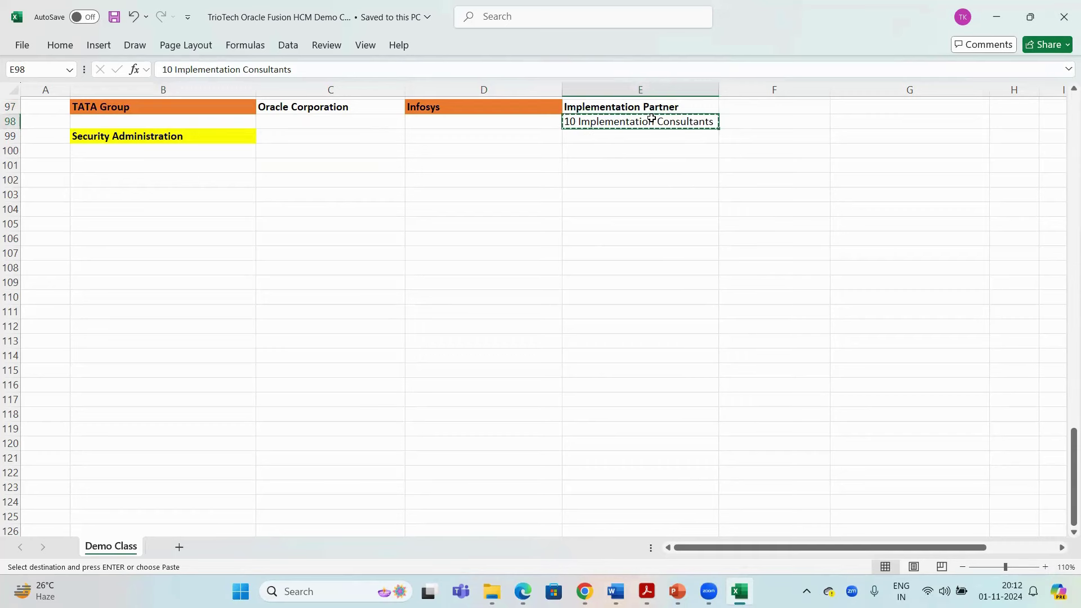
key(Escape)
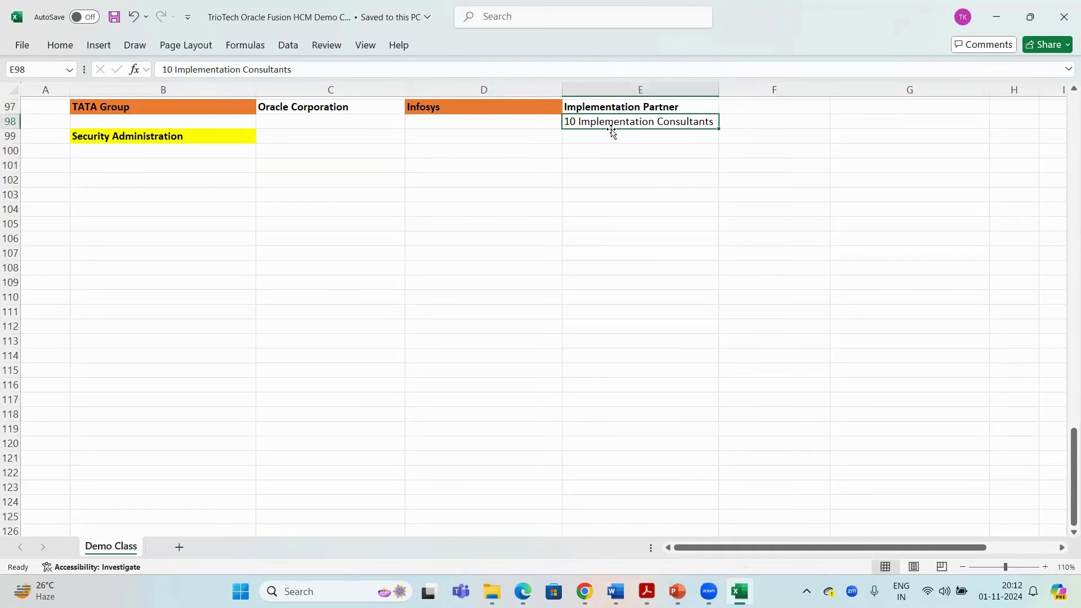
drag(609, 138, 610, 222)
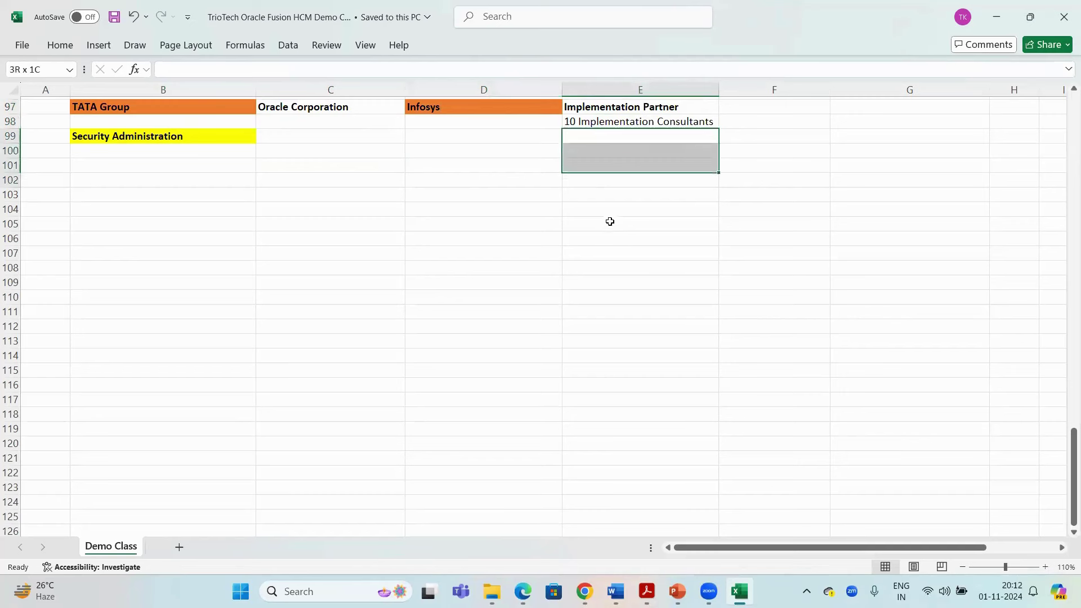
click(217, 107)
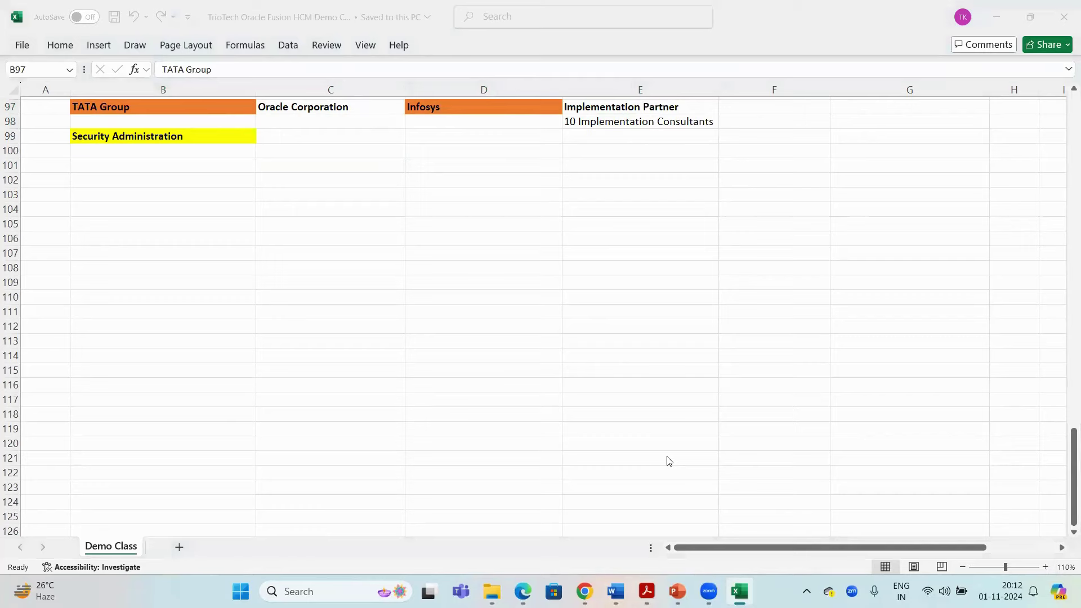
key(alt+Tab)
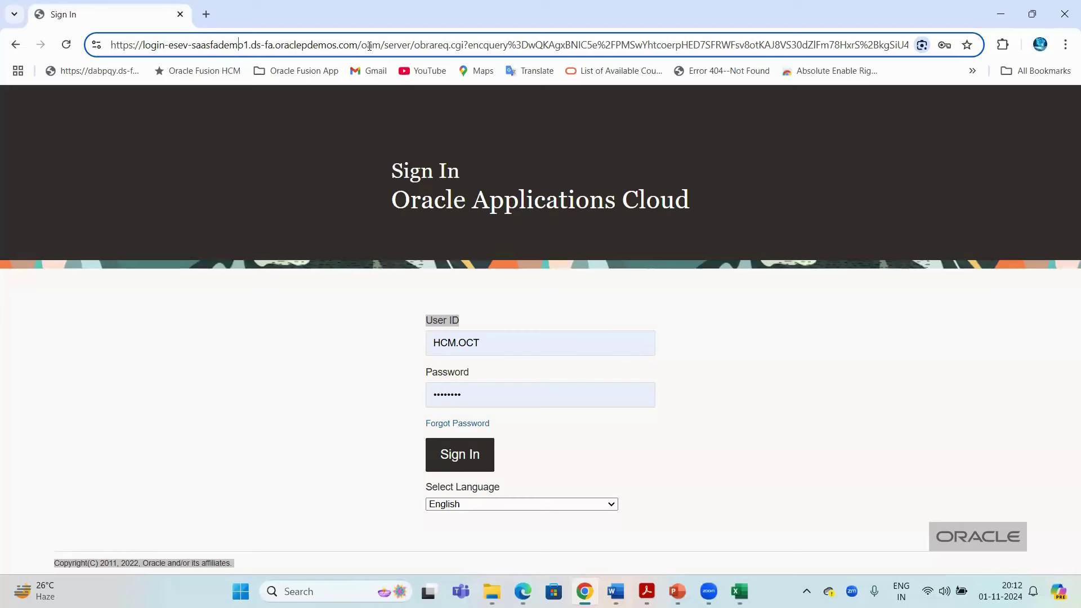
drag(367, 45, 116, 45)
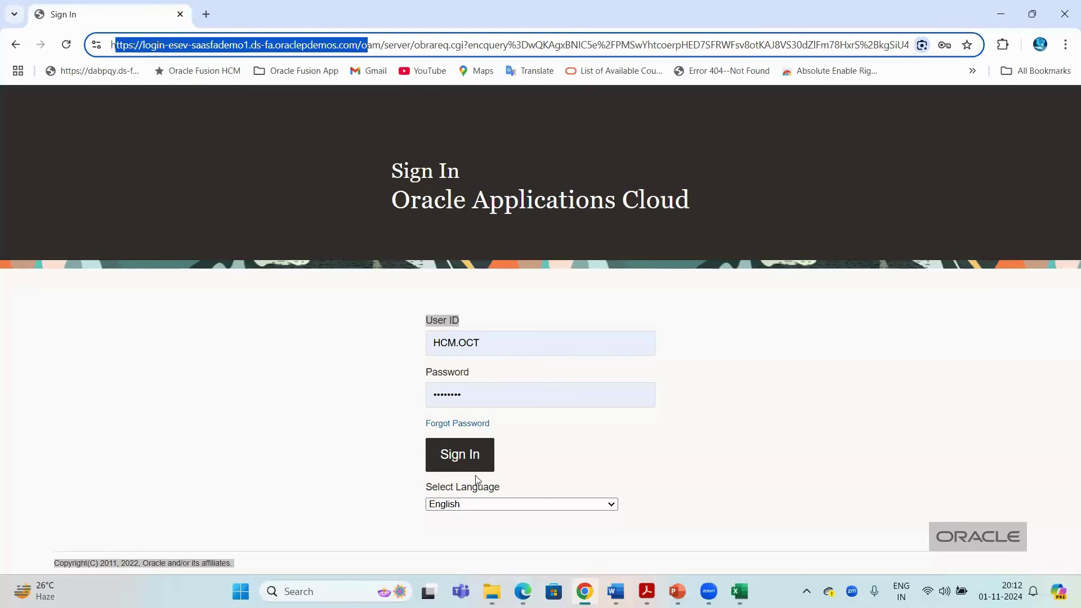
click(584, 170)
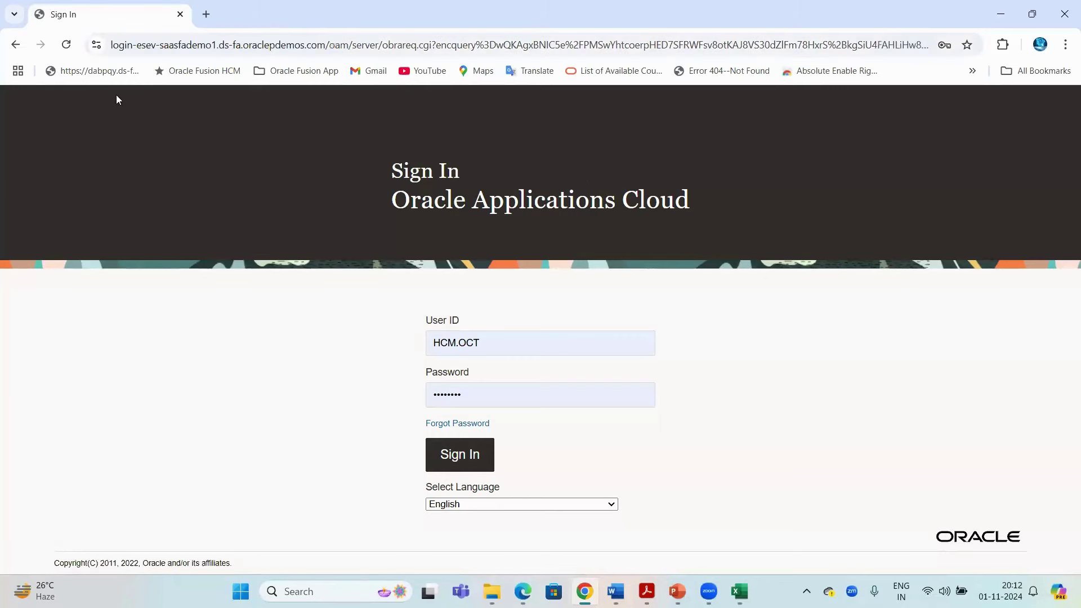
click(159, 46)
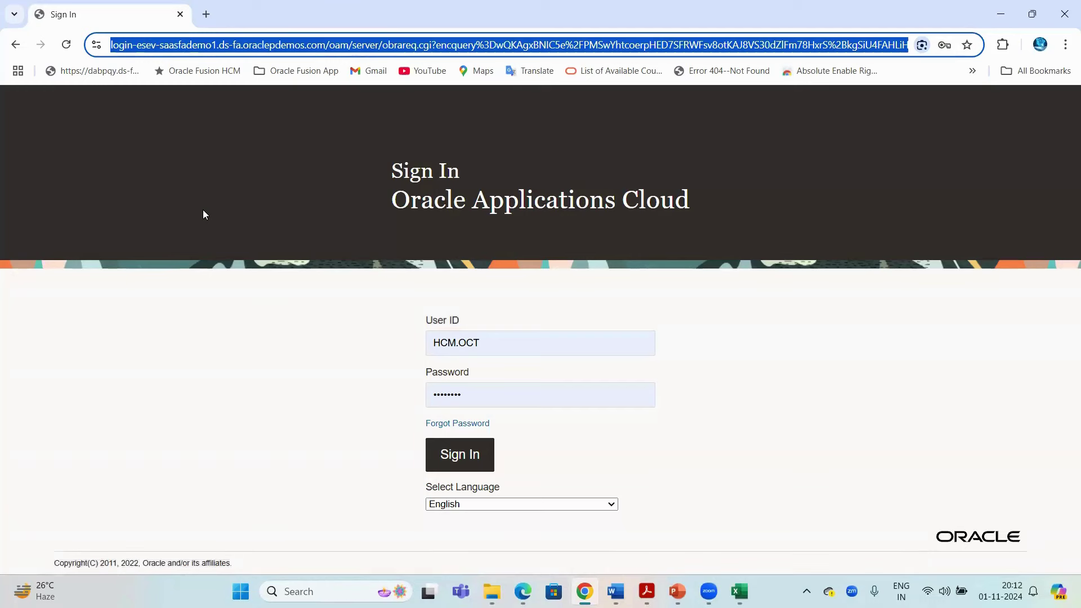
click(204, 214)
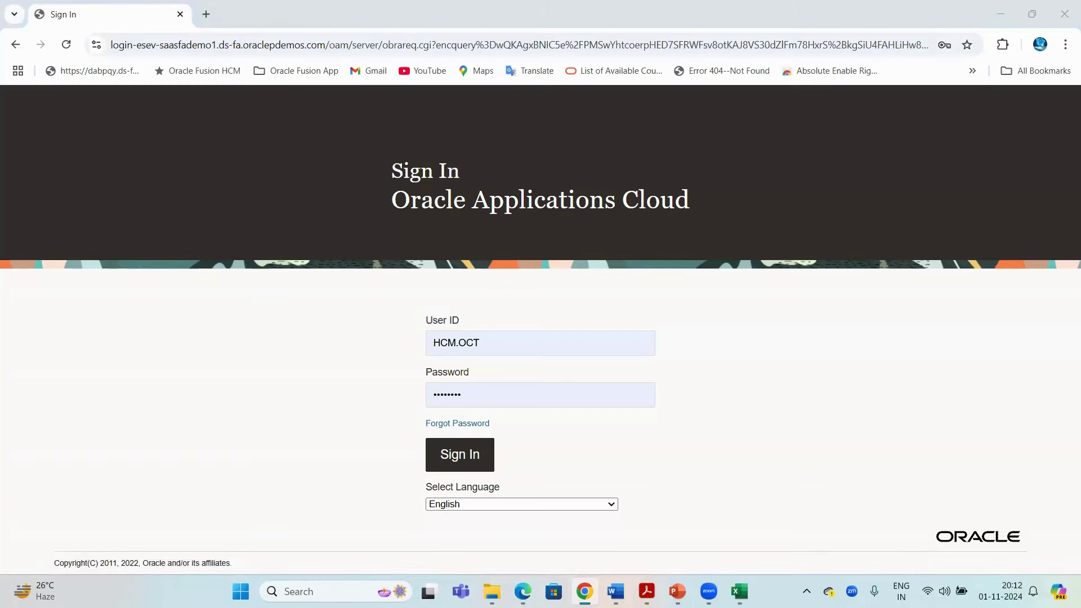
click(742, 586)
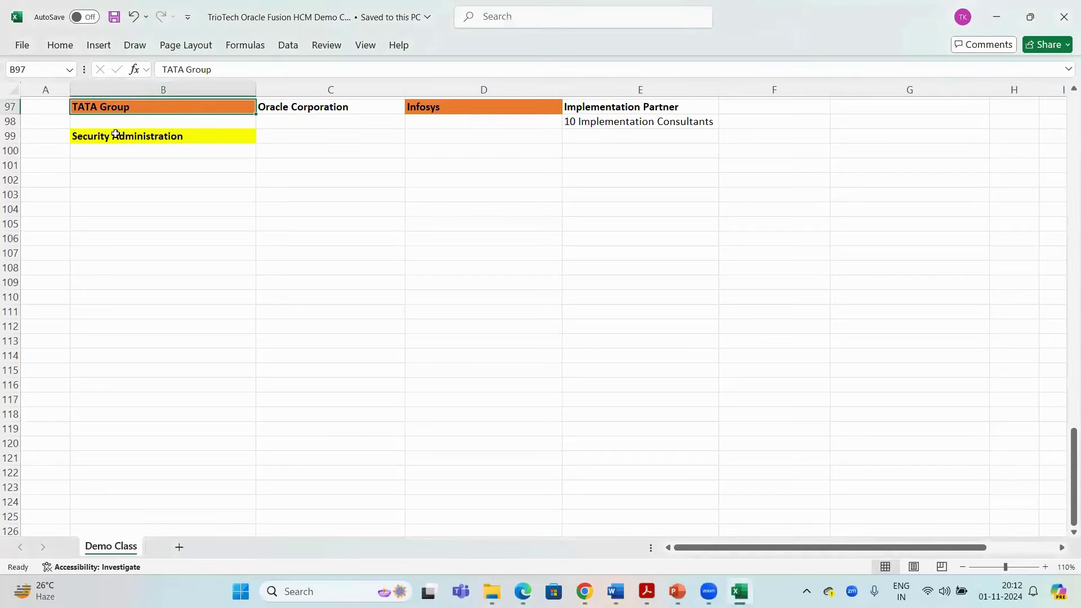
click(115, 134)
key(ctrl+c)
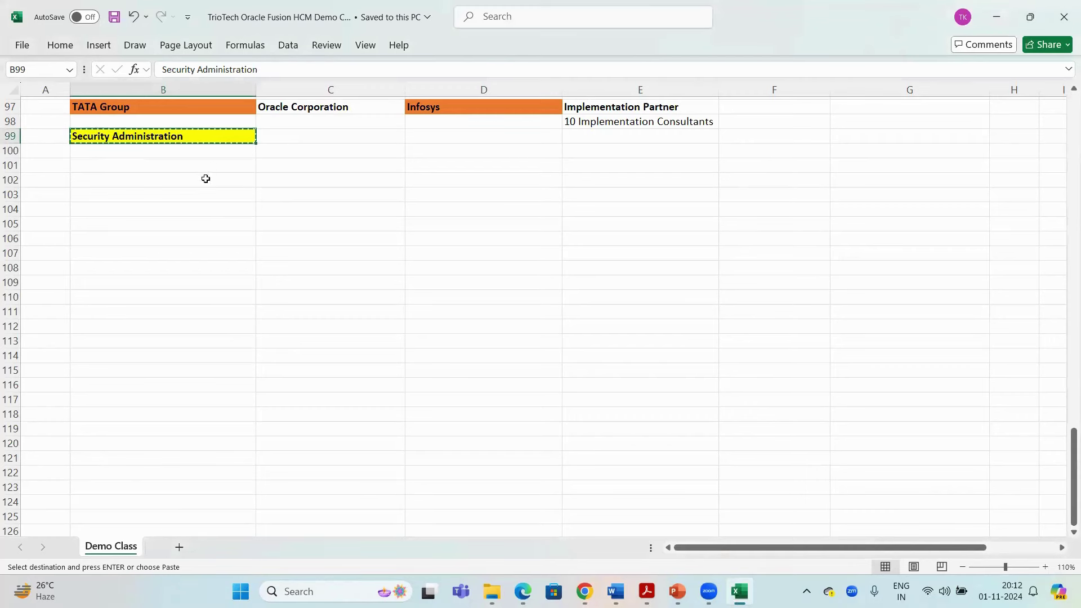
click(161, 203)
key(Escape)
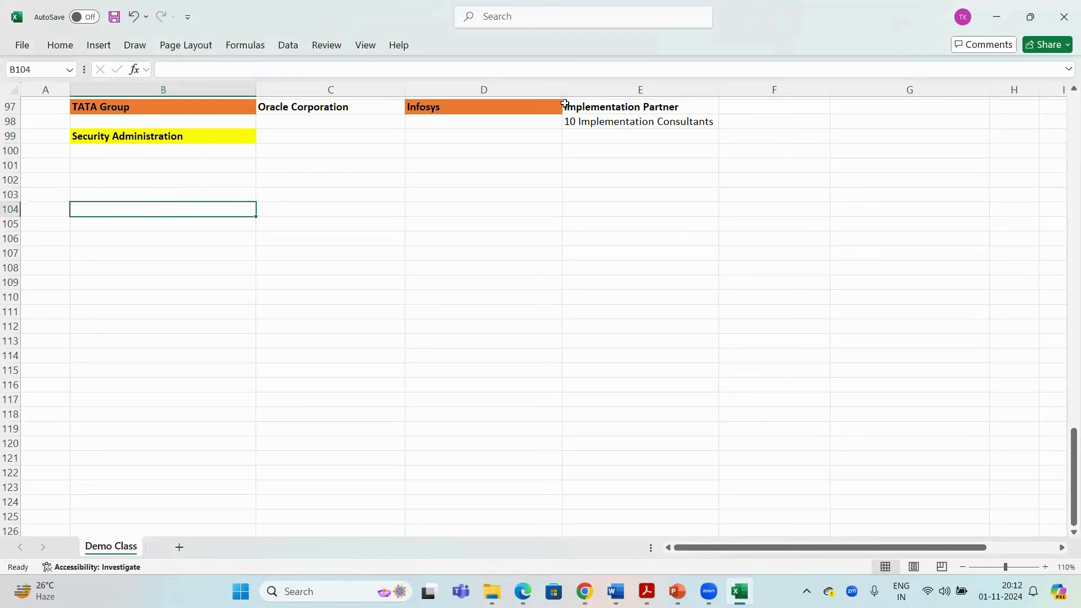
click(152, 137)
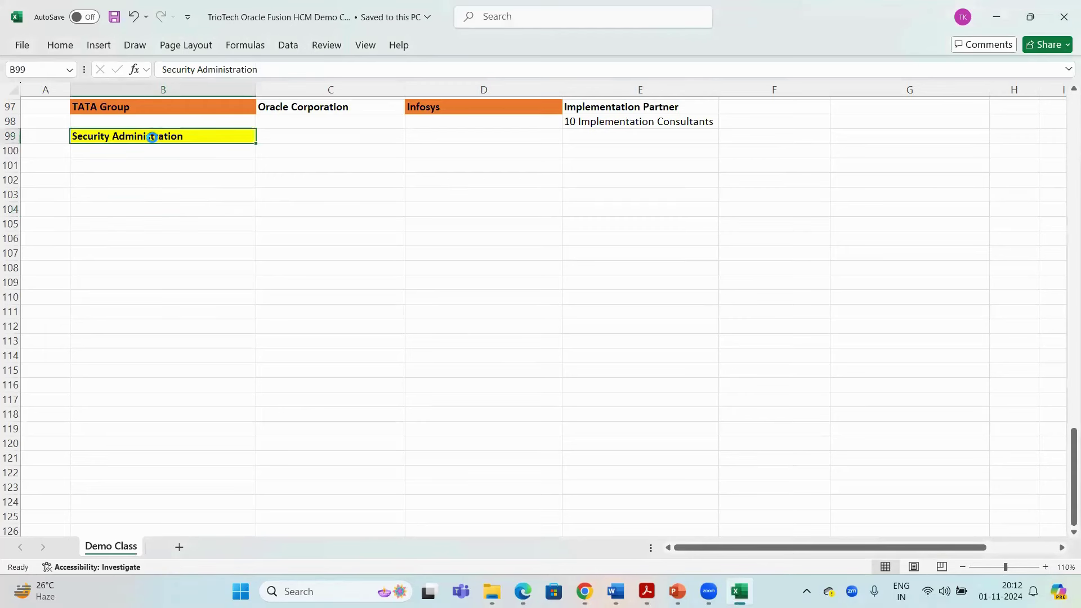
key(ctrl+c)
key(ctrl+s)
click(321, 153)
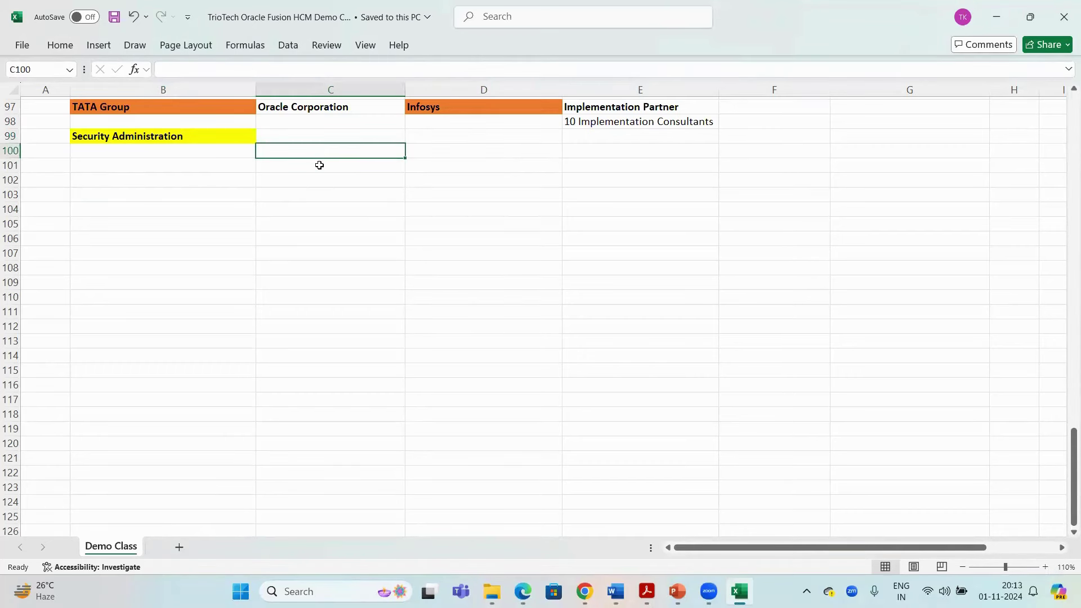
Enter 'User Account Management' in C101 and 'Role Management' in E101
click(319, 165)
text(User A)
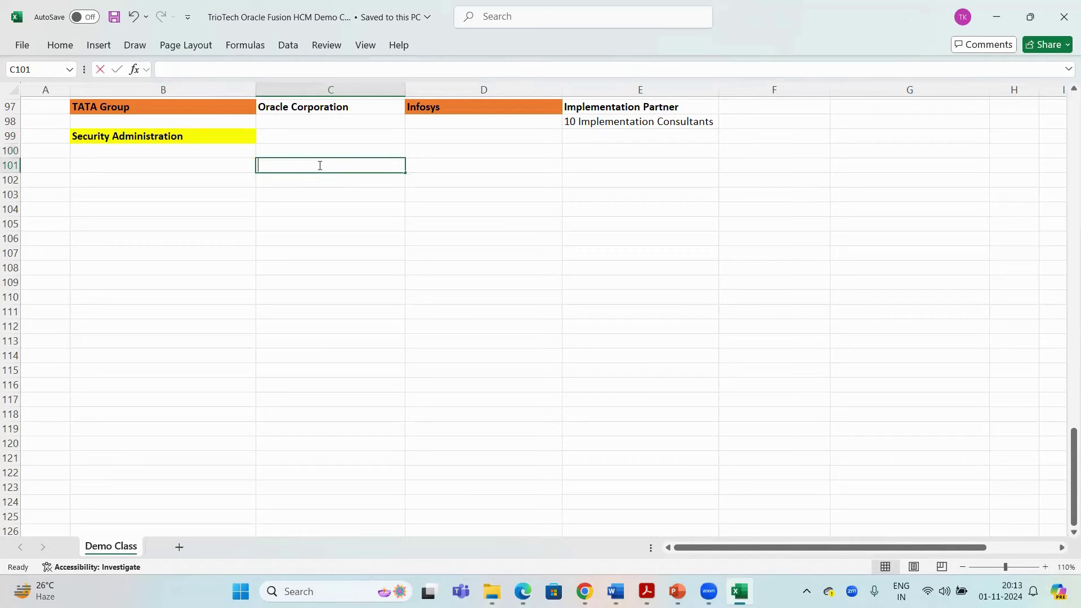
text(c)
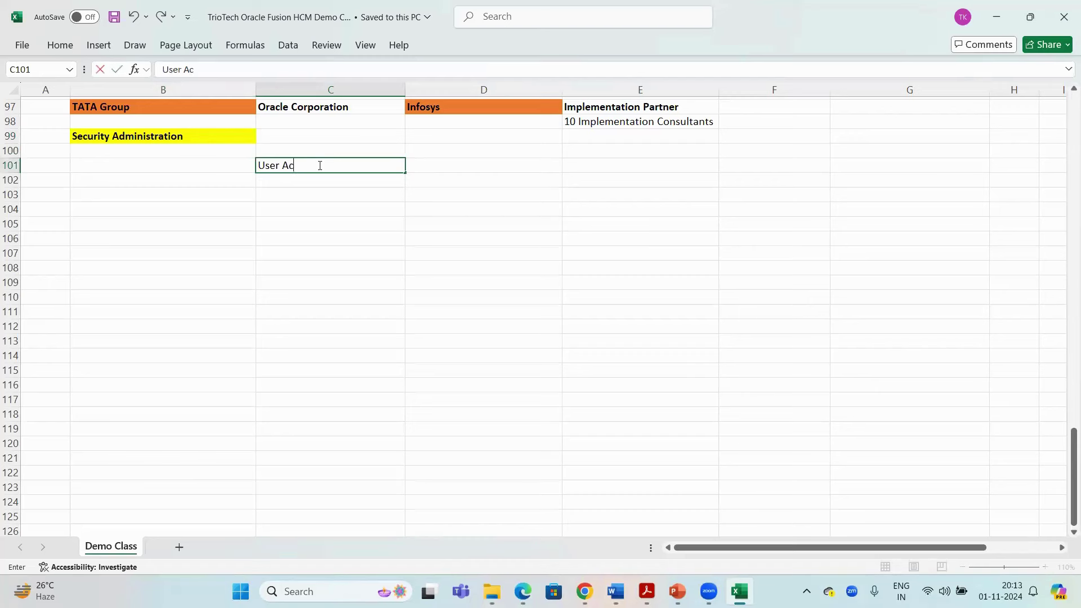
text(count Management)
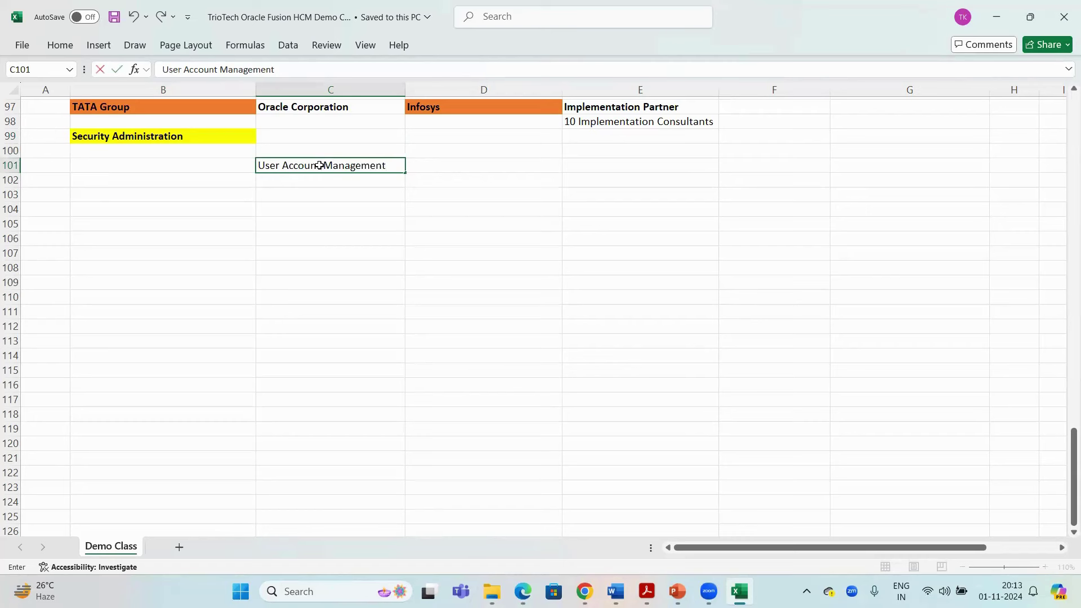
key(Tab)
key(Tab)
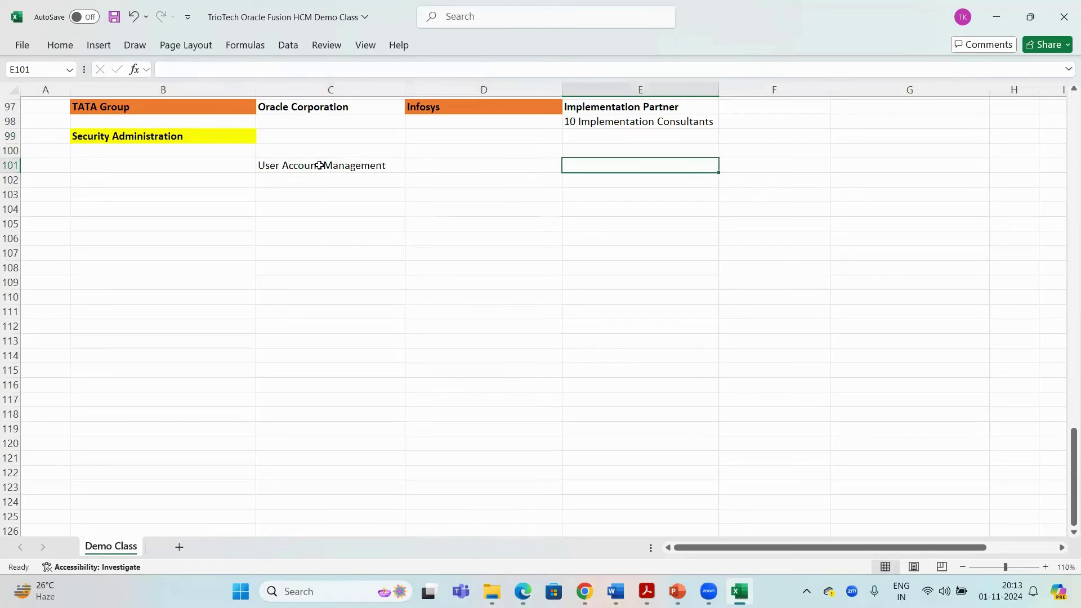
text(R)
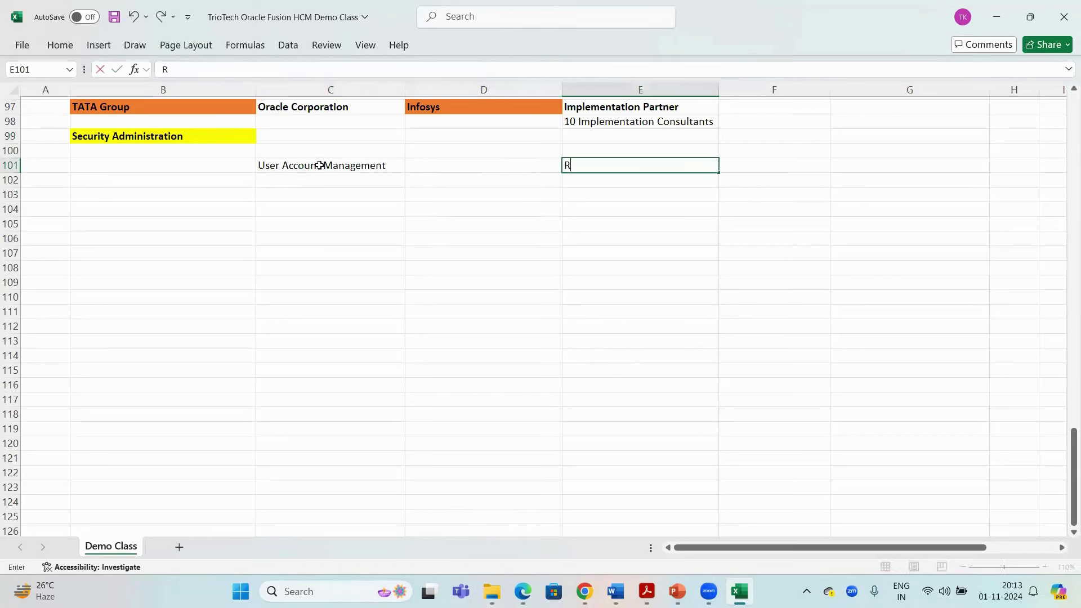
text(ole)
text(Management)
key(Return)
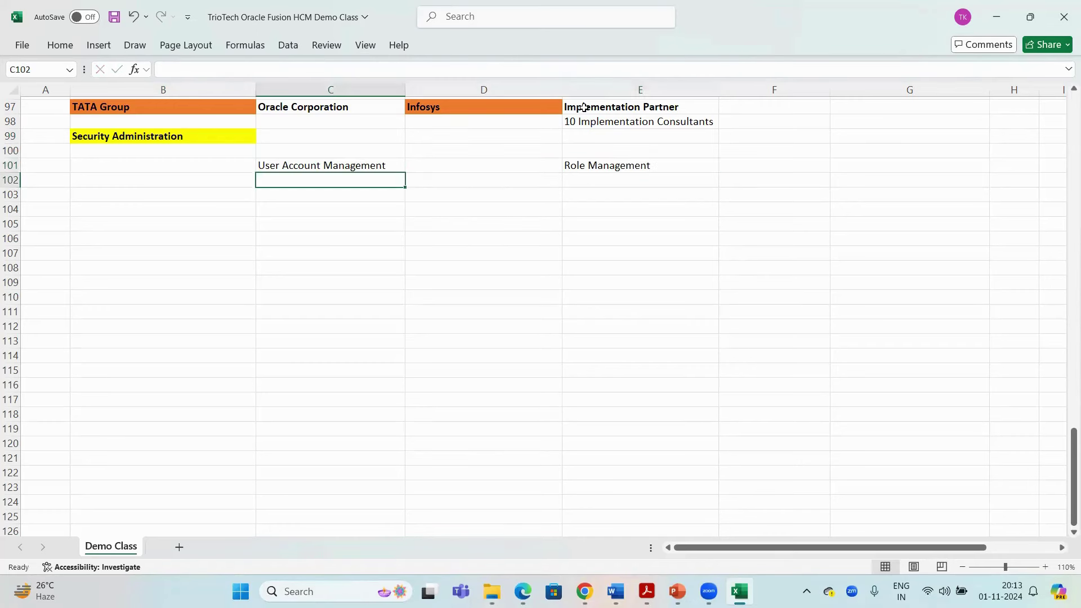
Bold both headings, then select the Security Administration heading in B99
click(382, 164)
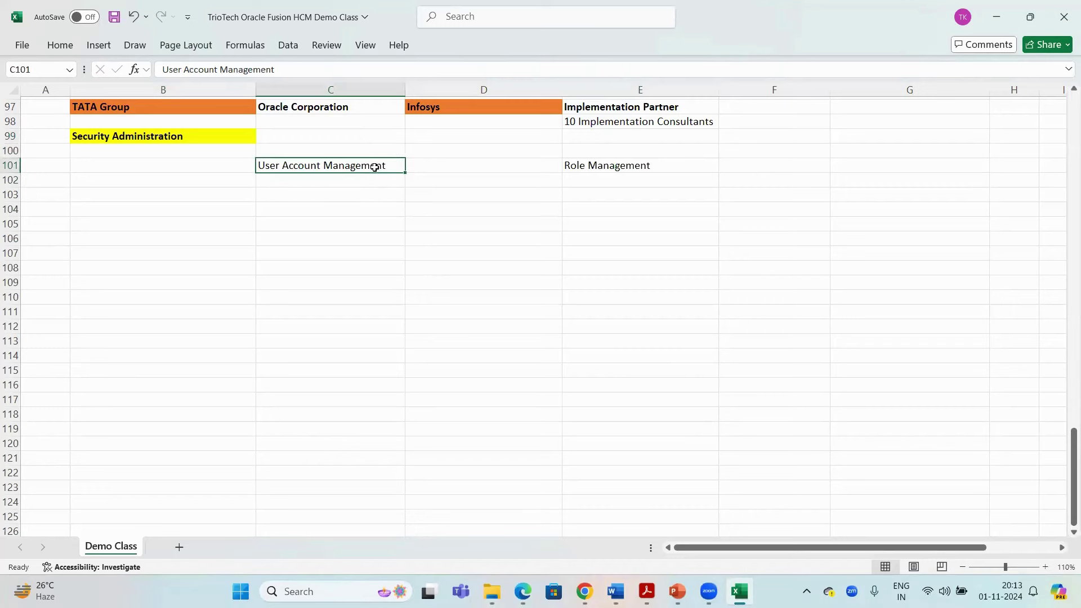
key(ctrl+b)
click(622, 165)
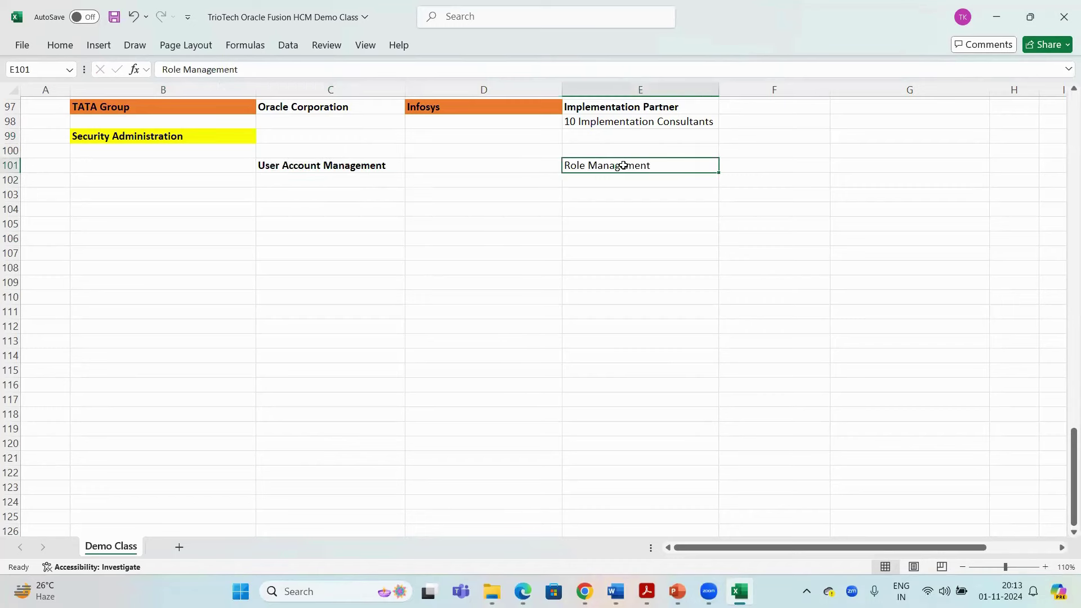
key(ctrl+b)
click(309, 225)
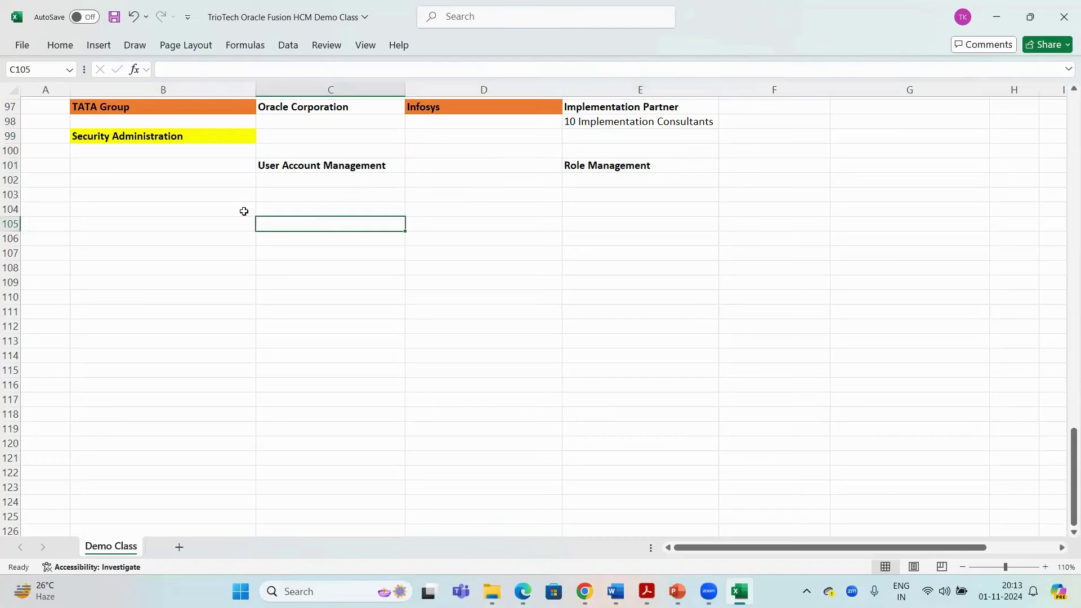
click(141, 136)
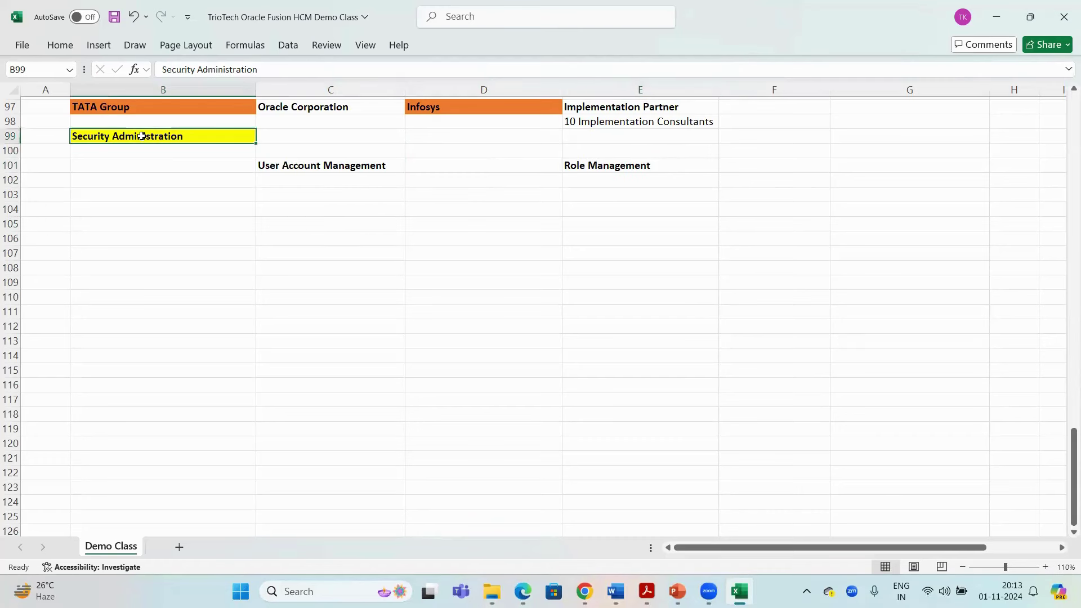
drag(367, 167, 611, 166)
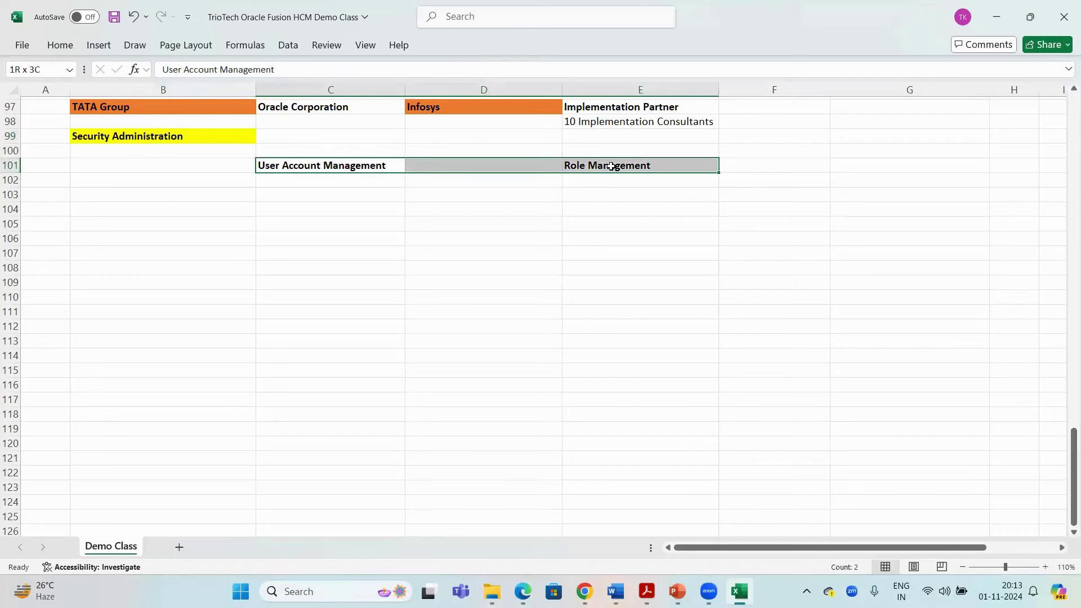
click(321, 164)
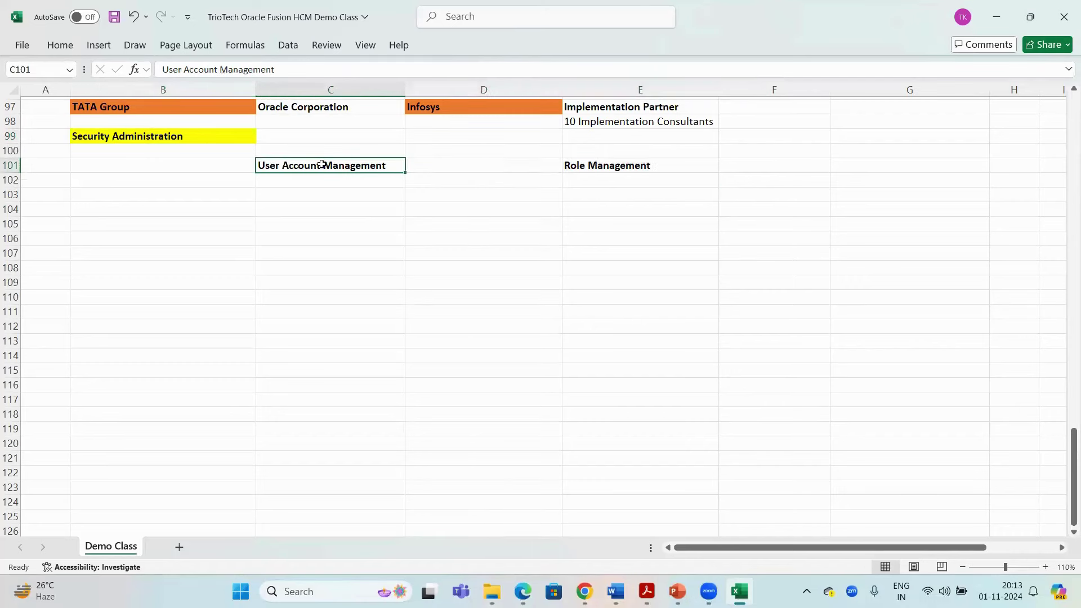
click(597, 166)
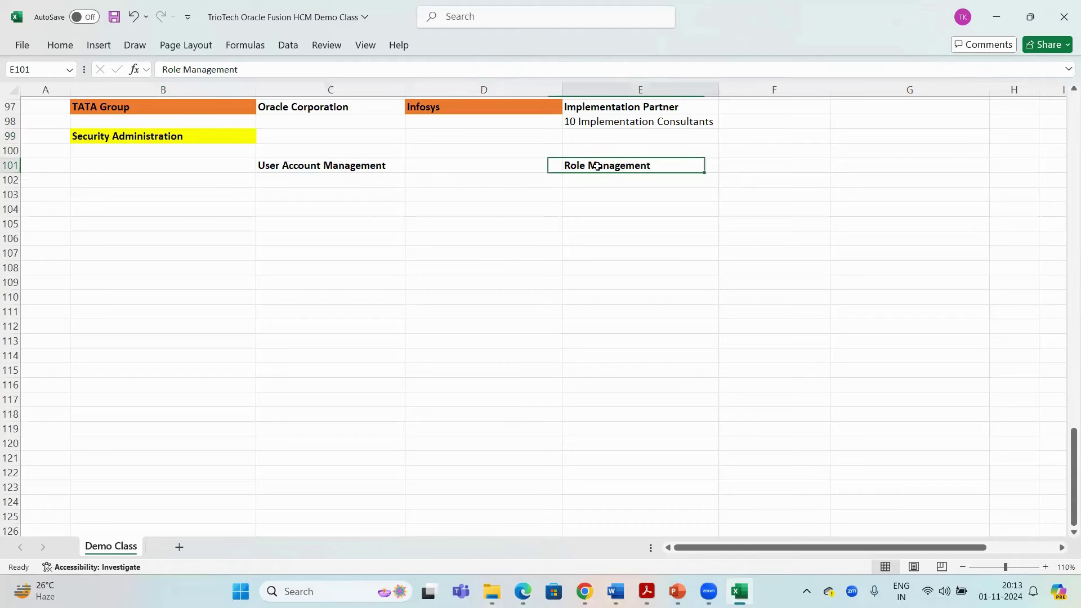
click(336, 167)
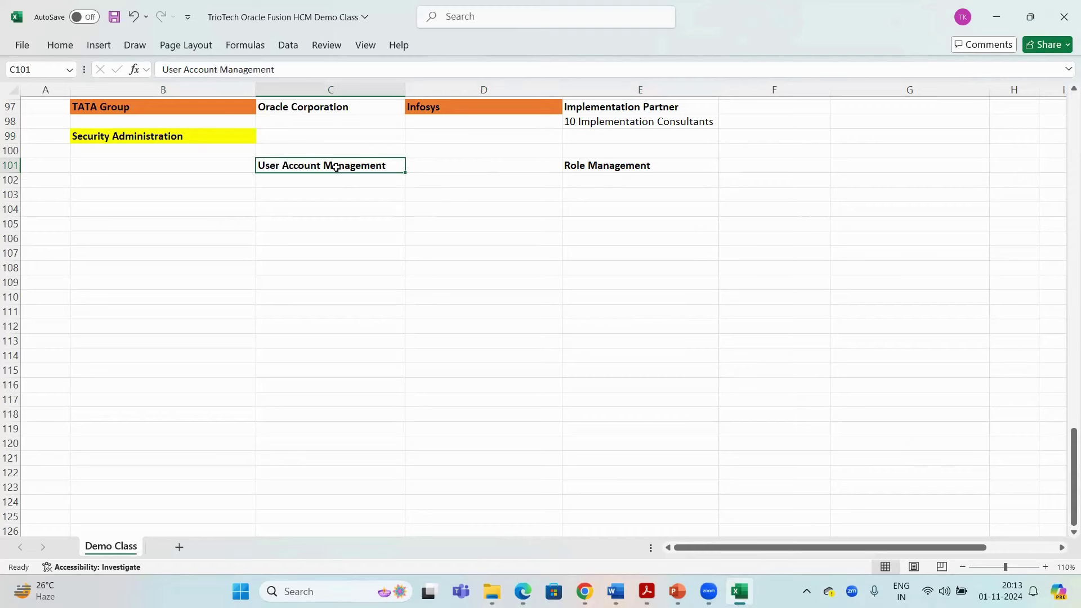
click(290, 193)
click(294, 167)
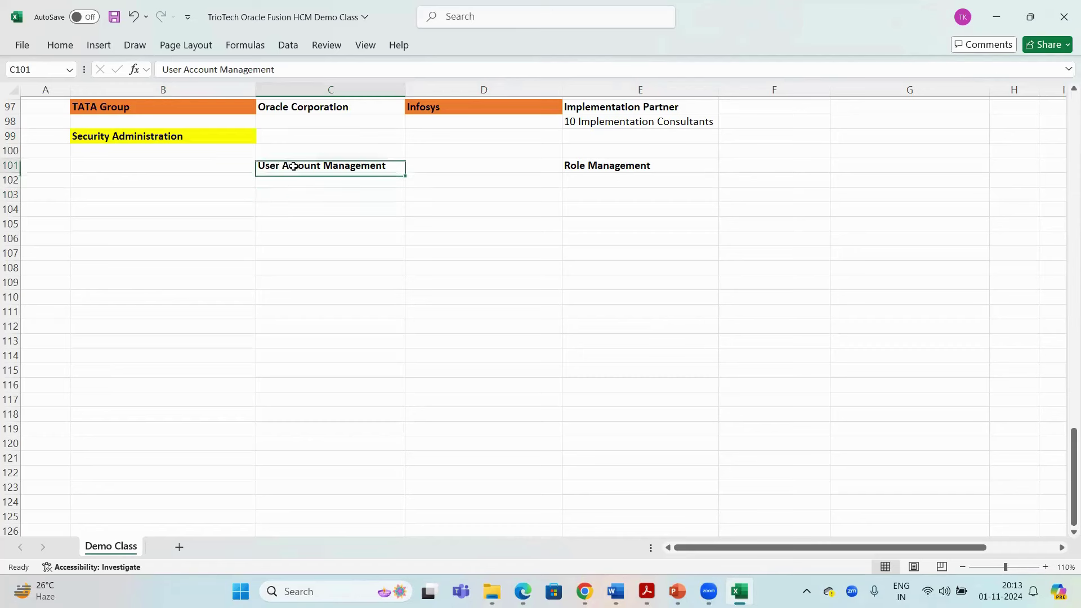
click(290, 190)
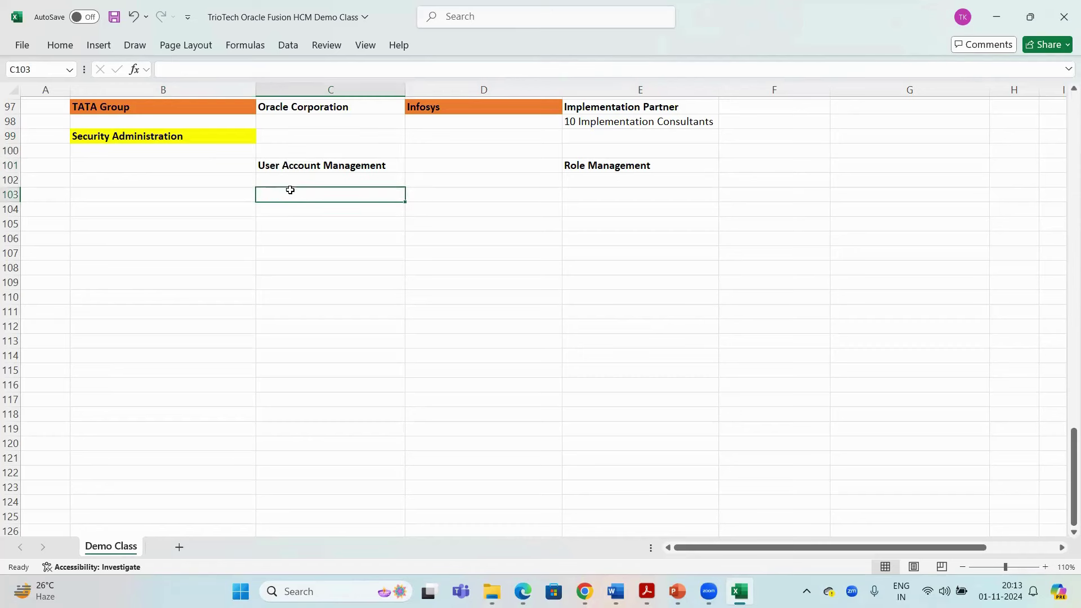
click(225, 135)
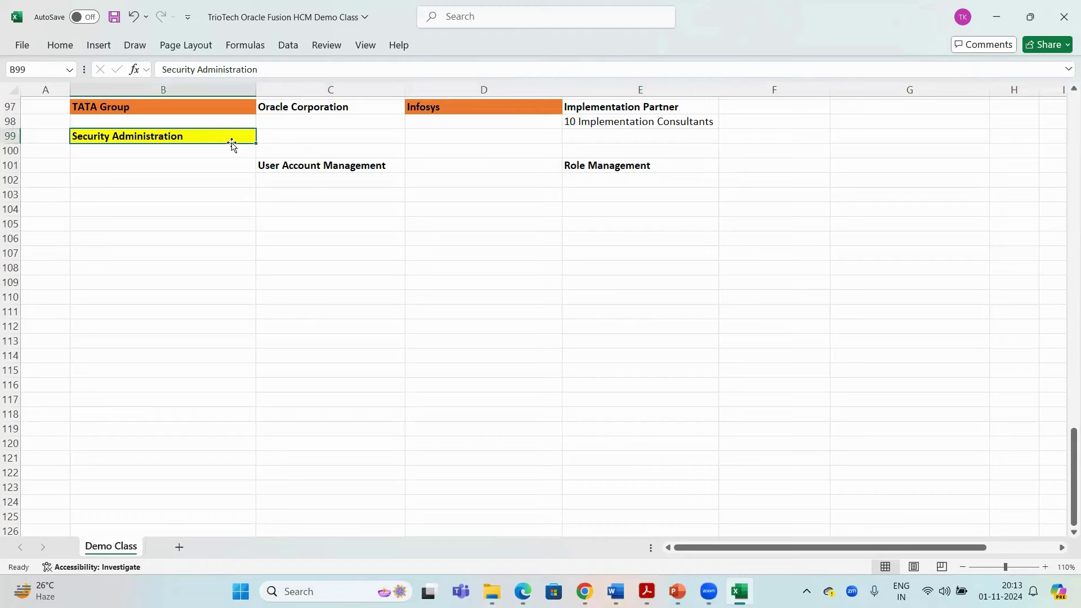
Copy the User Account Management heading in C101 and save the workbook
click(321, 165)
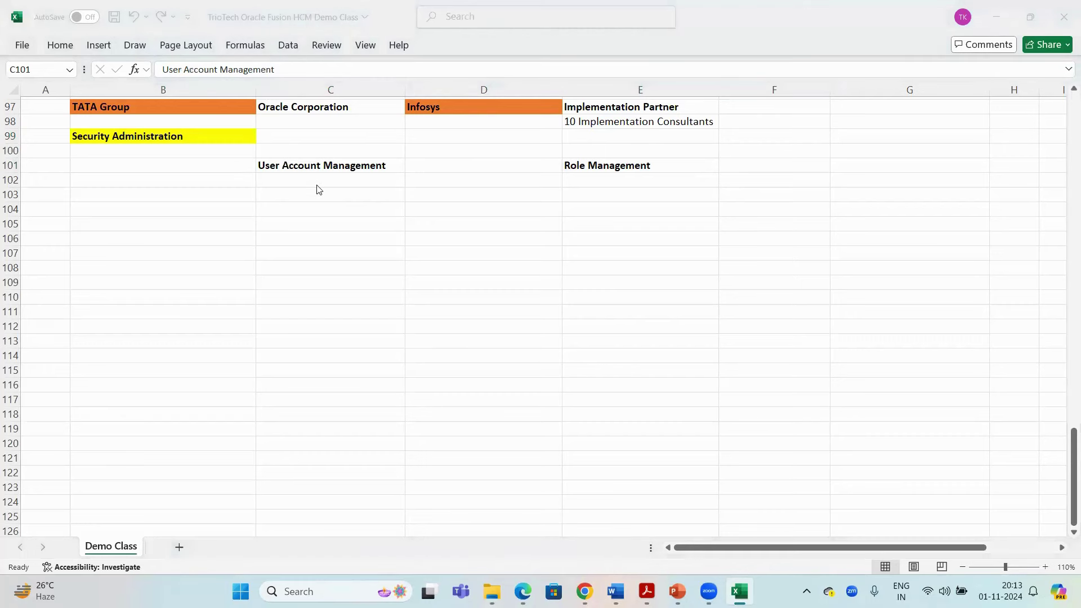
click(312, 169)
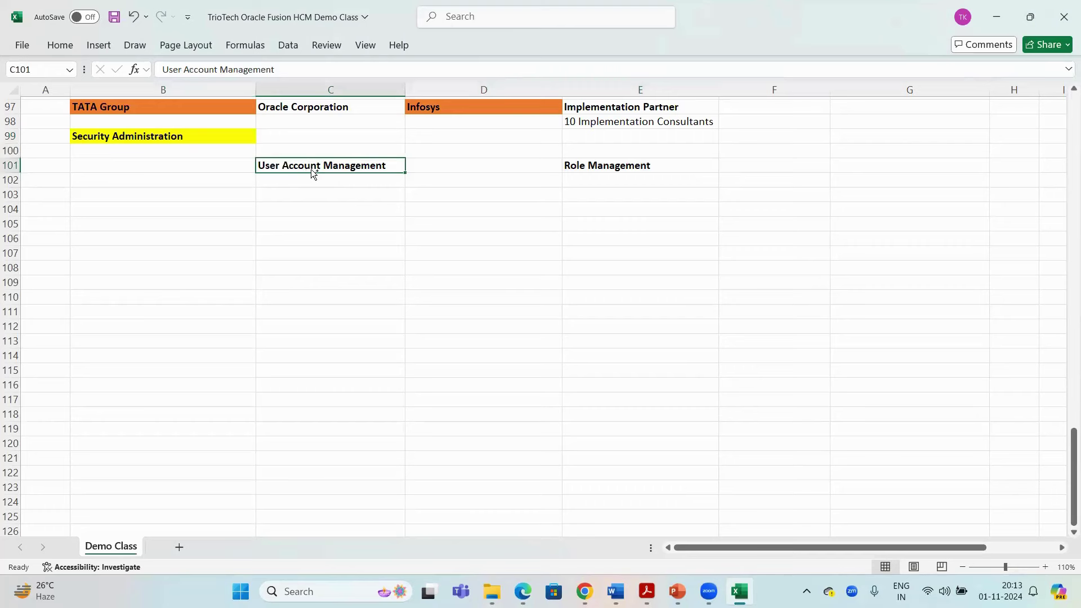
key(ctrl+c)
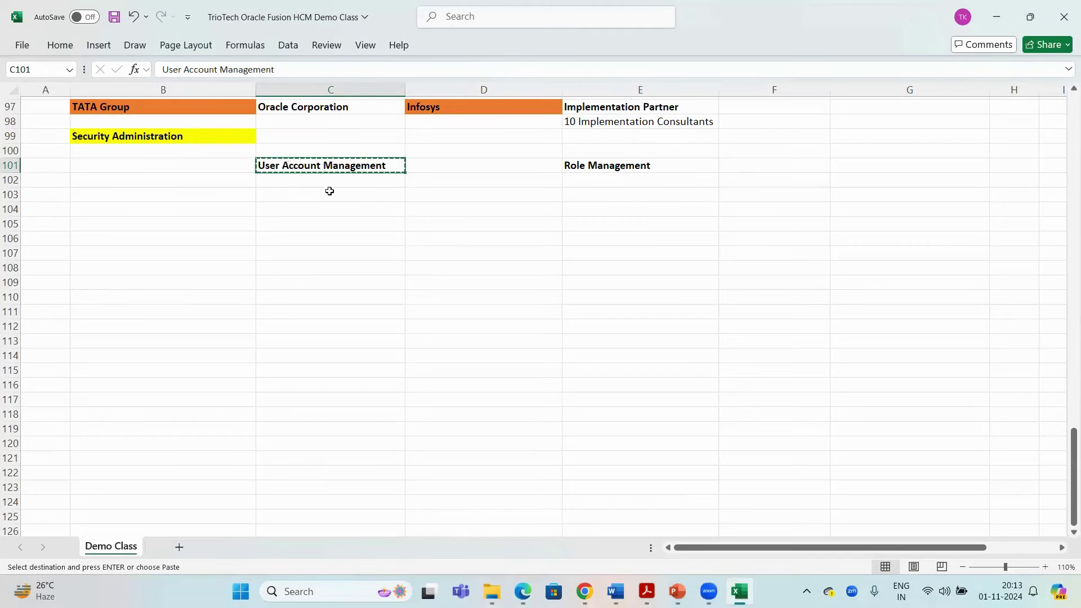
key(ctrl+s)
Copy the 10 Implementation Consultants cell (E98) and paste it over the TATA Group and Oracle Corporation cells
click(324, 195)
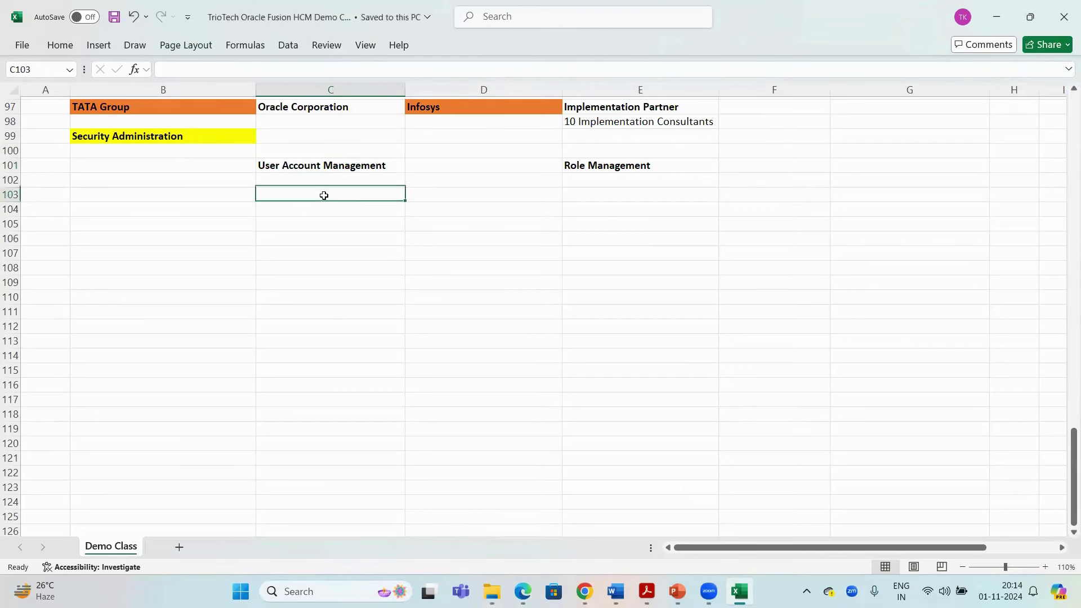
click(612, 124)
key(ctrl+c)
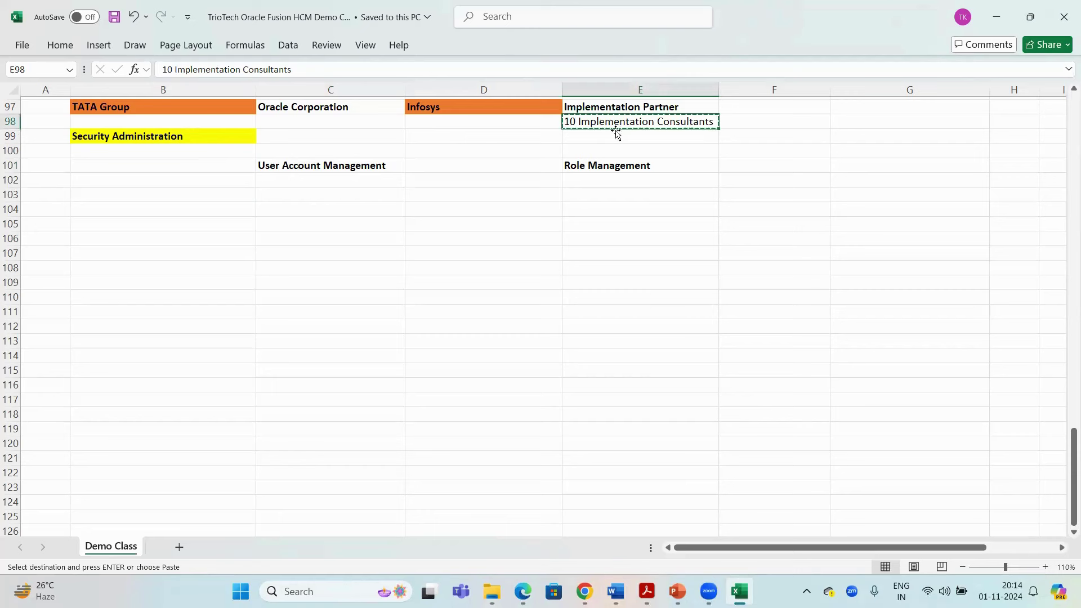
drag(196, 108, 285, 109)
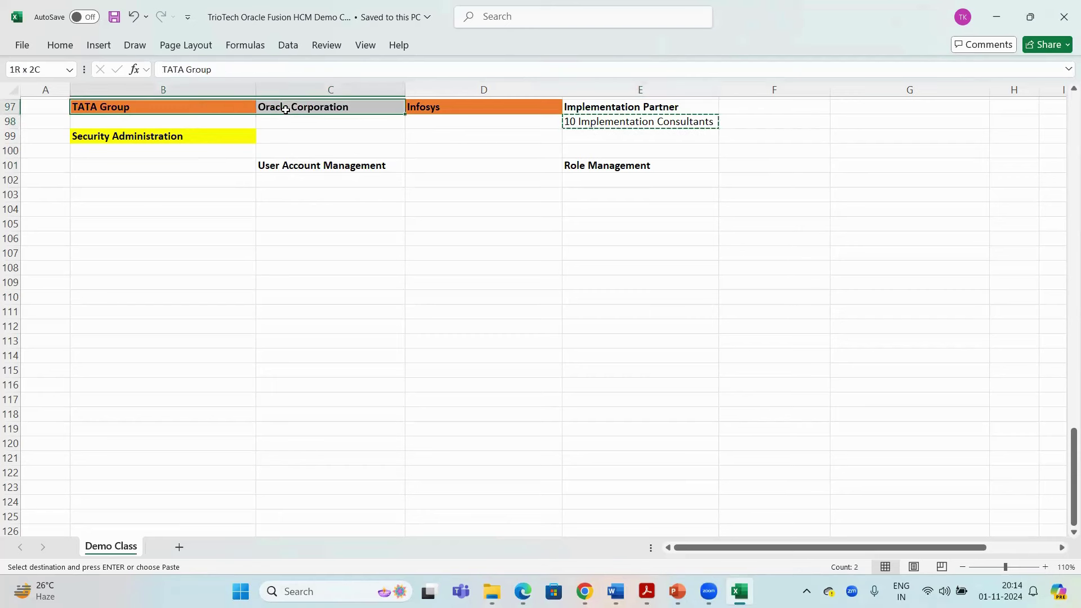
key(ctrl+v)
key(Escape)
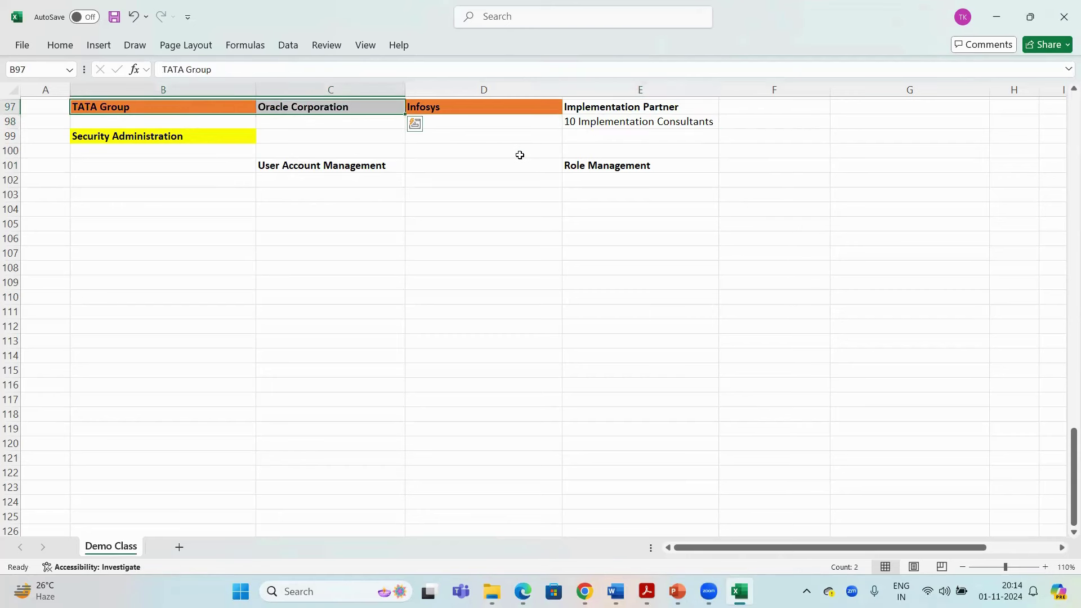
Review the TATA Group, Oracle Corporation and Implementation Partner cells, ending below the consultants note
click(173, 106)
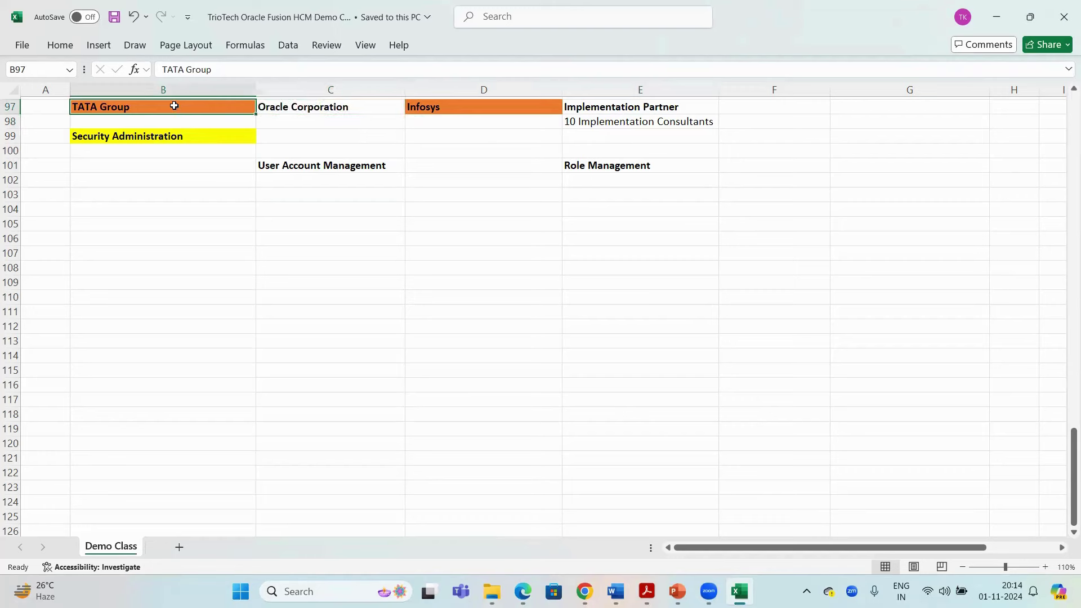
click(283, 108)
shift+click(228, 107)
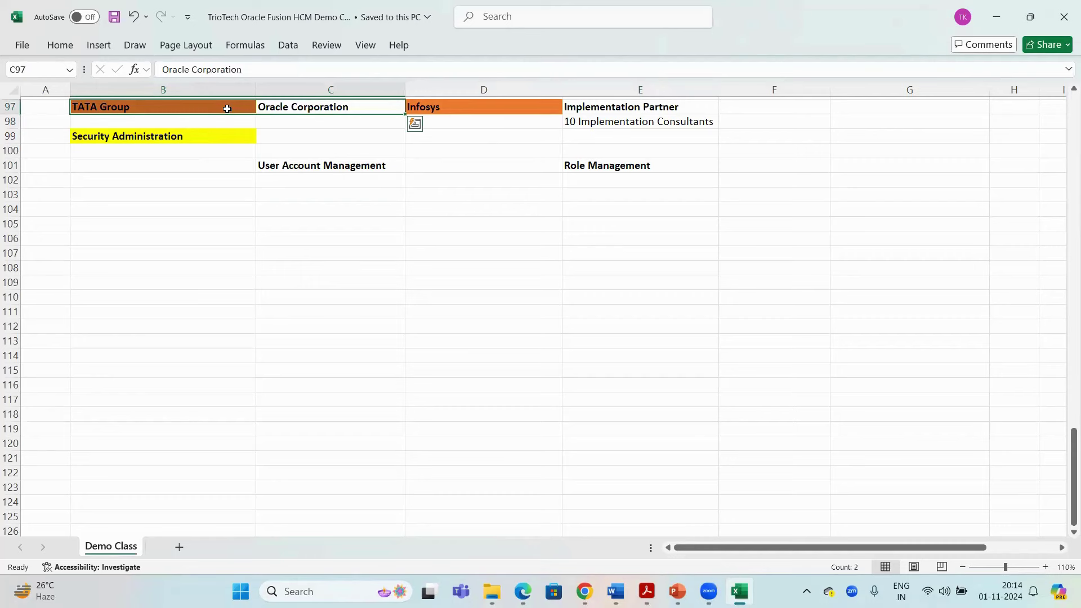
click(224, 108)
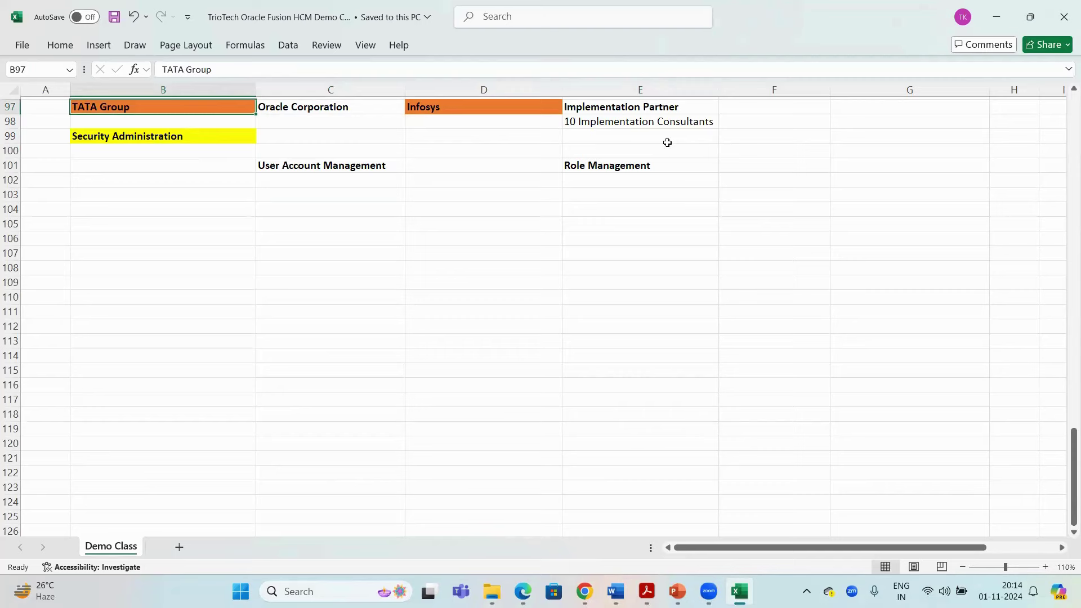
drag(644, 122, 550, 107)
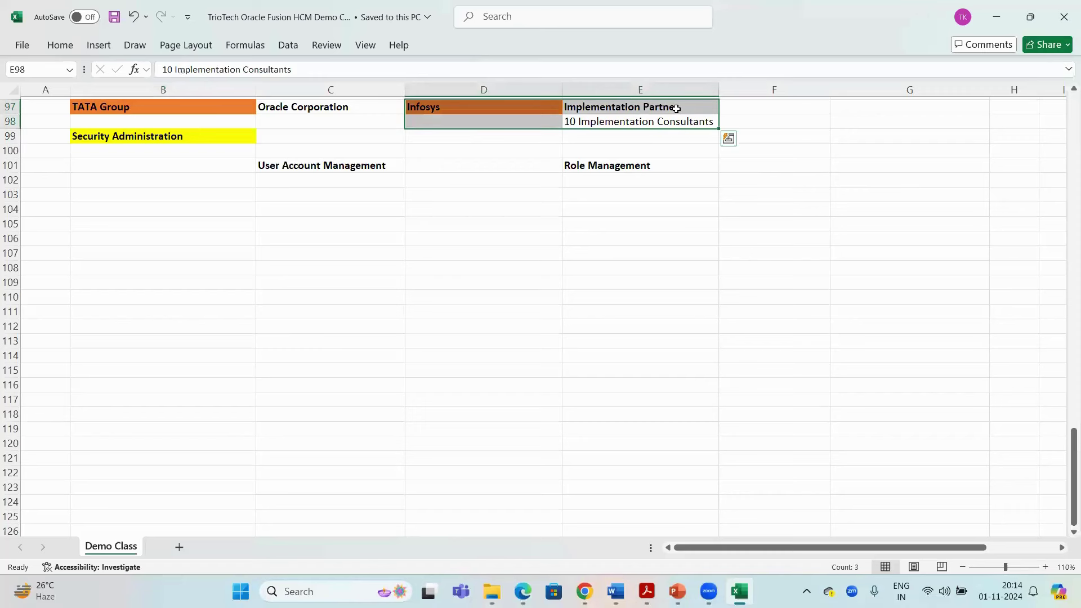
click(641, 138)
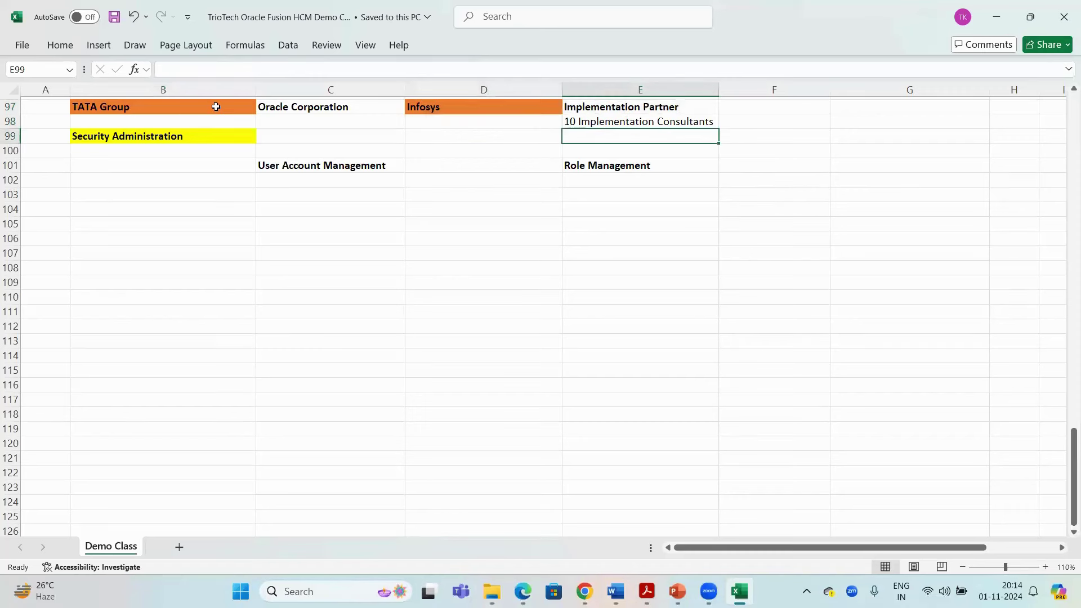
Type 'Manager -' in E99 under 10 Implementation Consultants
drag(214, 106, 354, 112)
click(649, 137)
text(Manager -)
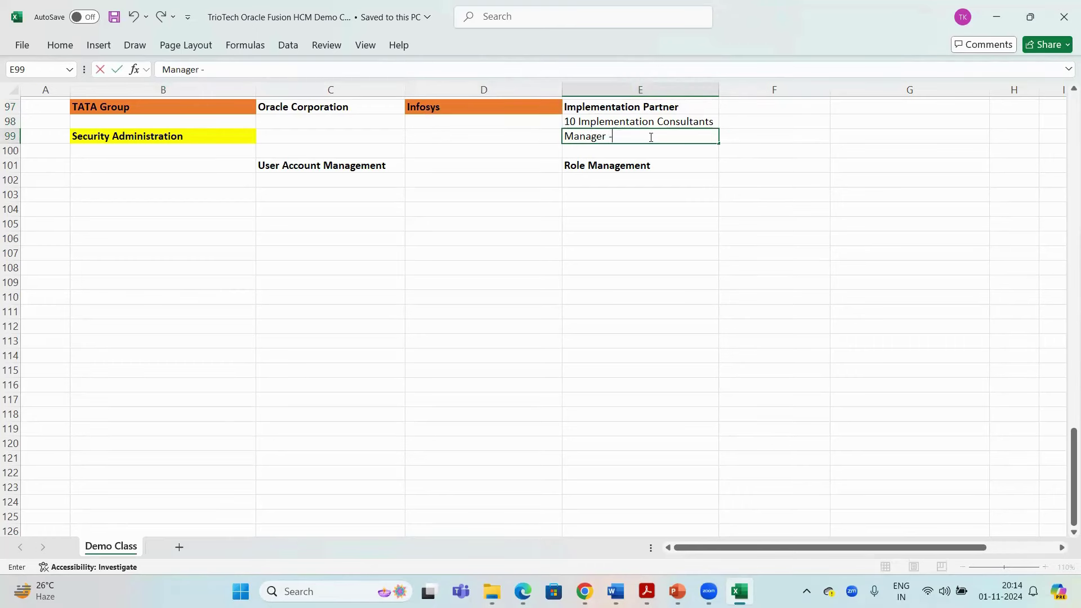
click(230, 107)
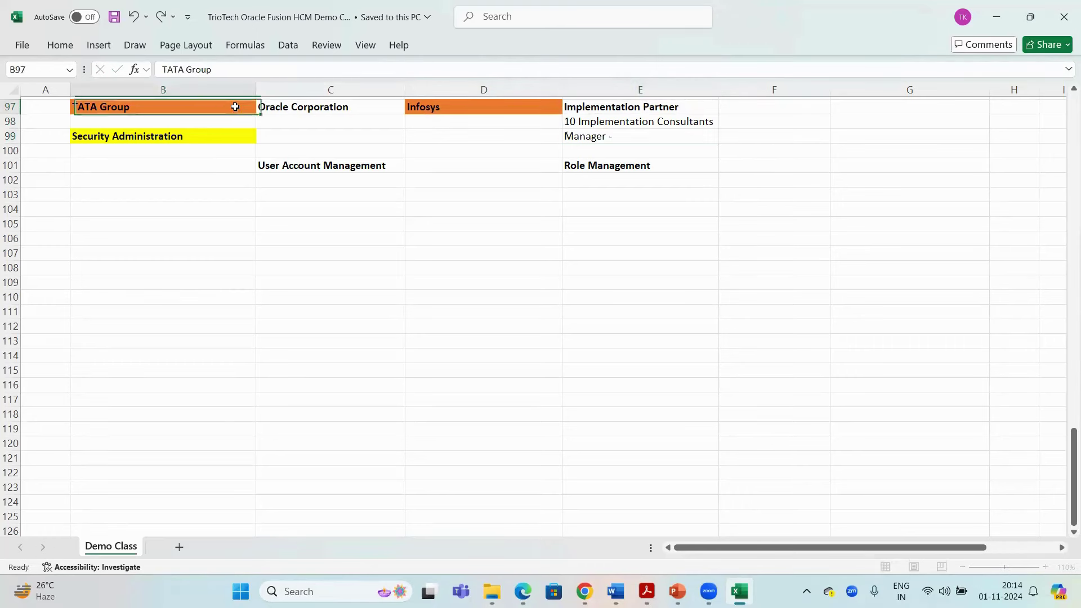
Check the Manager - entry against the Infosys, Implementation Partner and TATA Group cells
click(636, 132)
drag(517, 106, 647, 139)
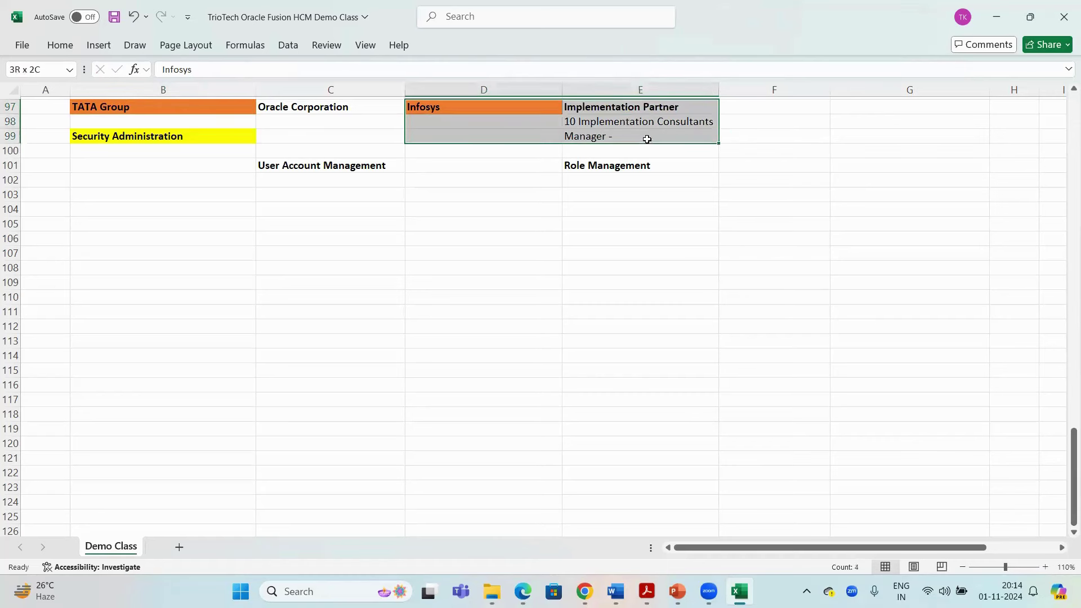
click(151, 109)
shift+click(289, 114)
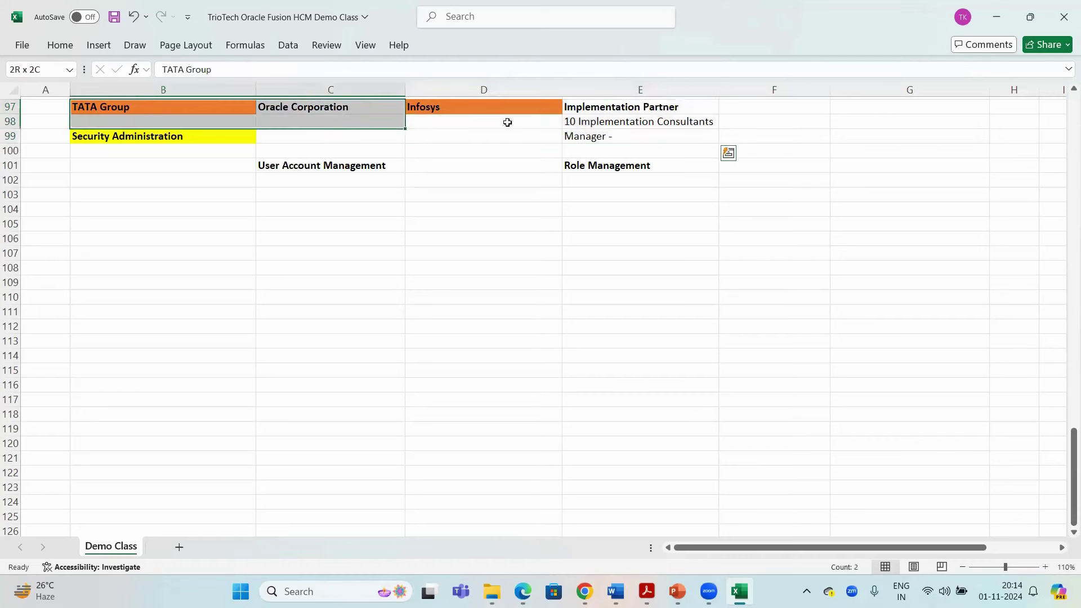
click(614, 136)
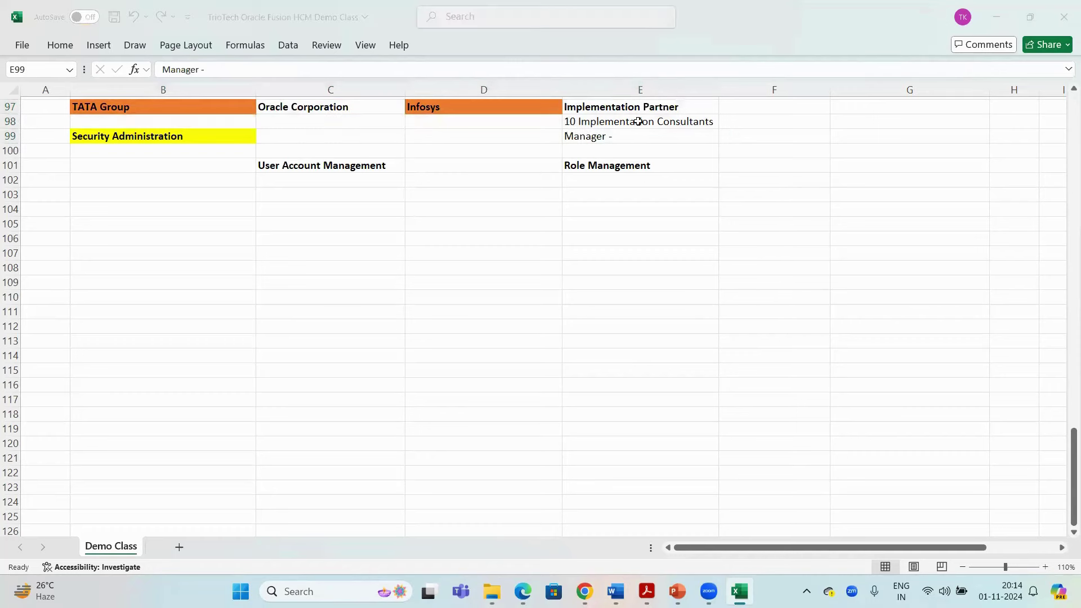
click(617, 120)
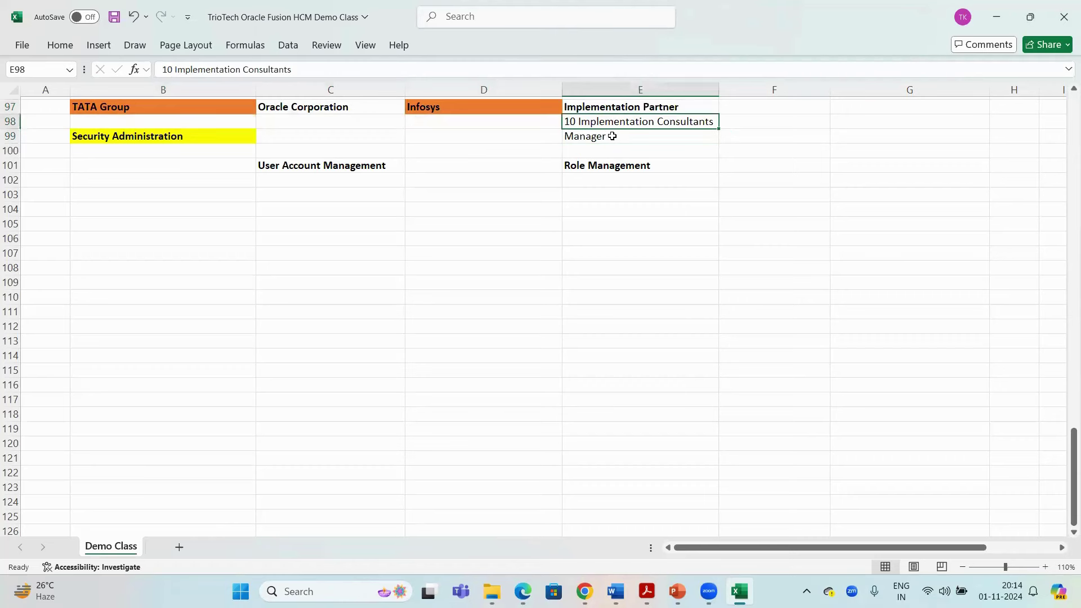
click(612, 136)
Copy the Manager - cell and save the workbook
key(ctrl+c)
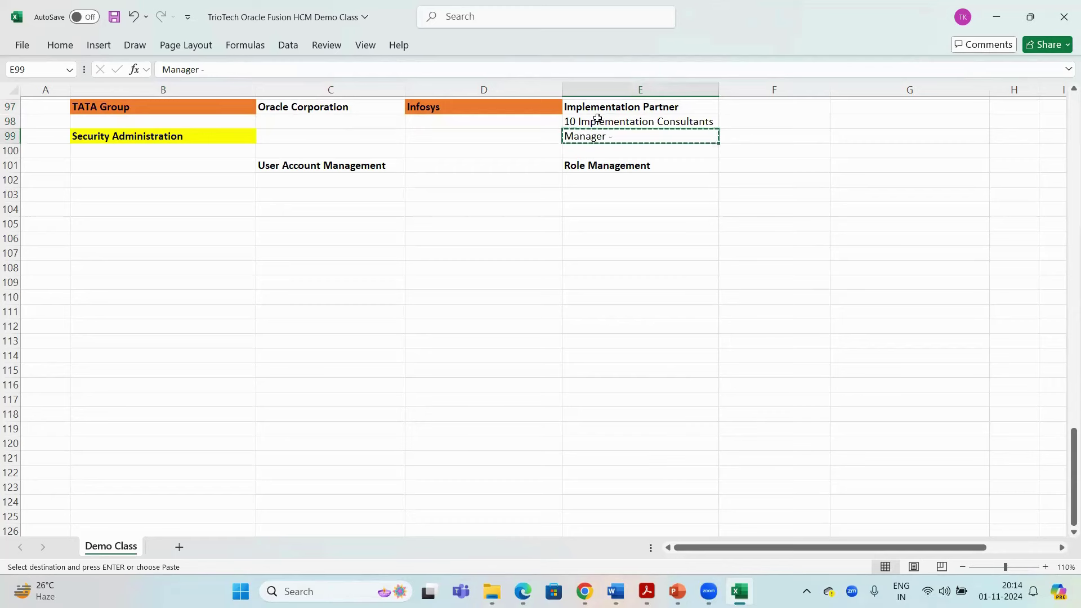
click(595, 120)
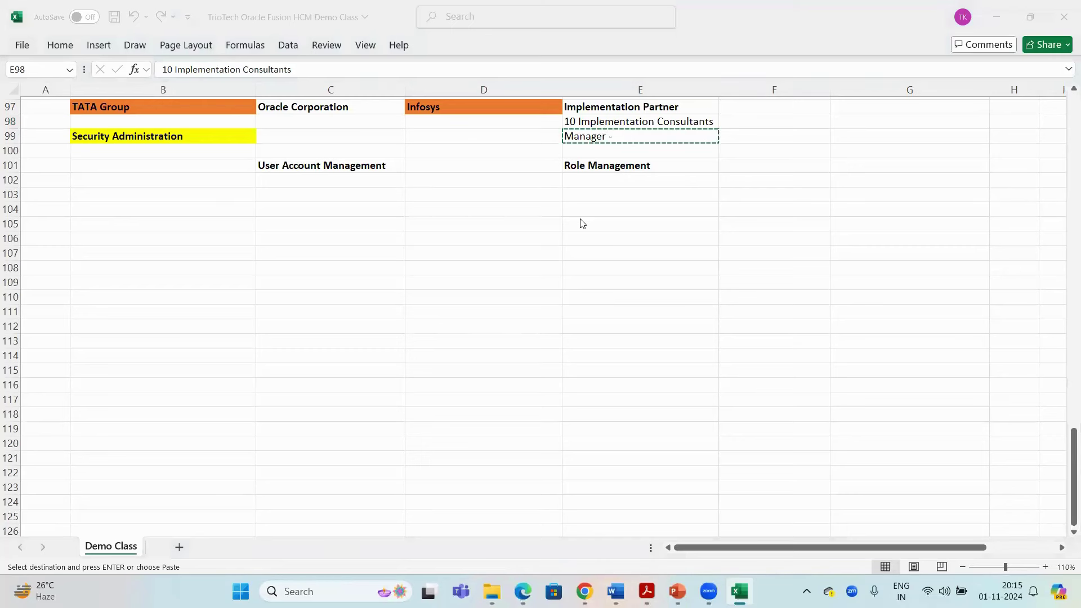
key(ctrl+s)
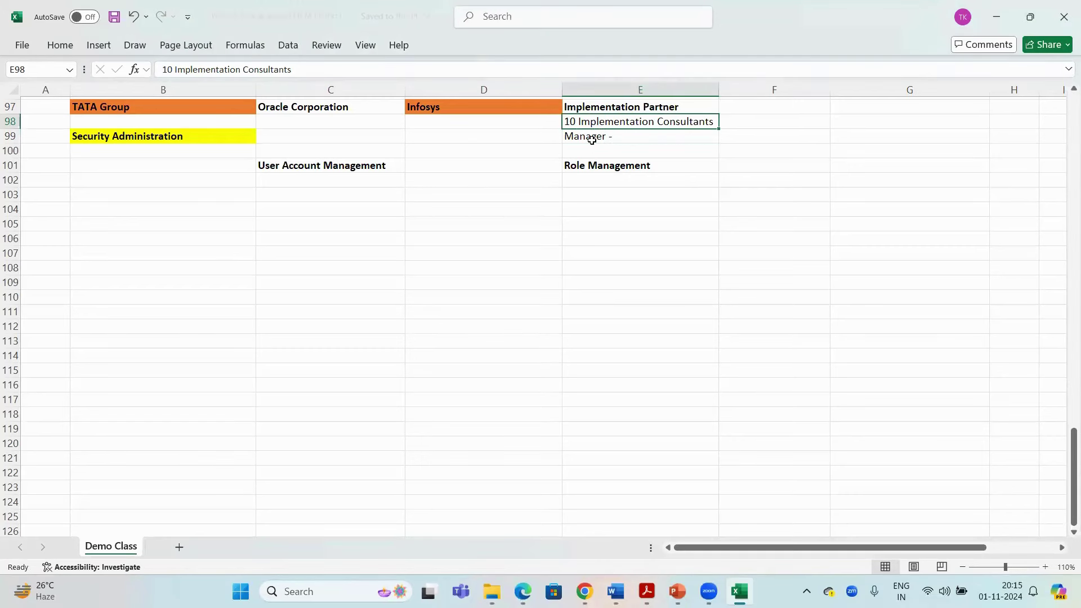
drag(591, 139, 590, 122)
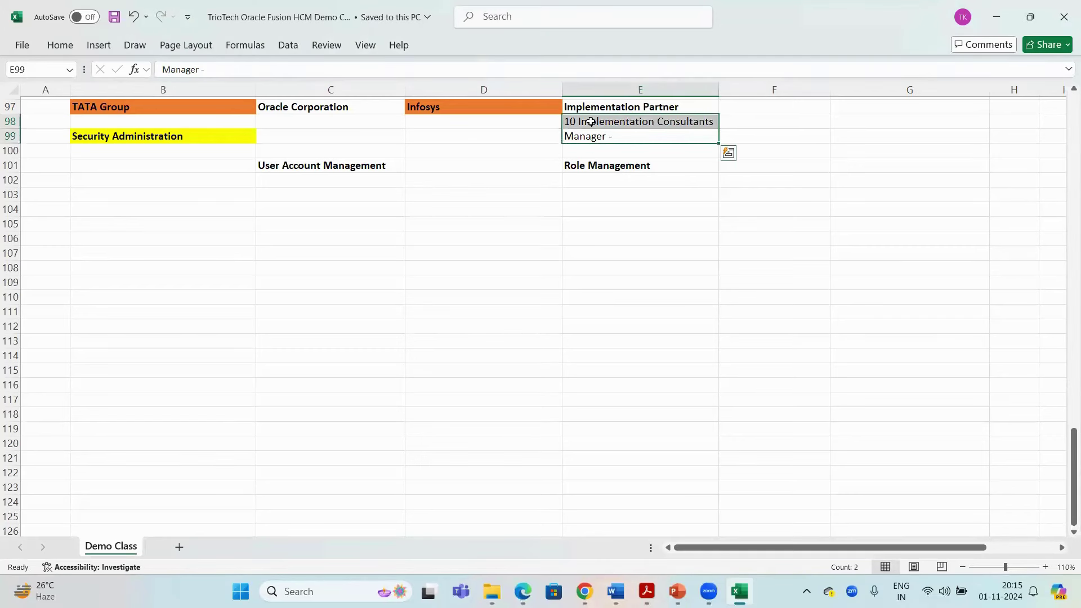
click(177, 108)
drag(289, 108, 362, 108)
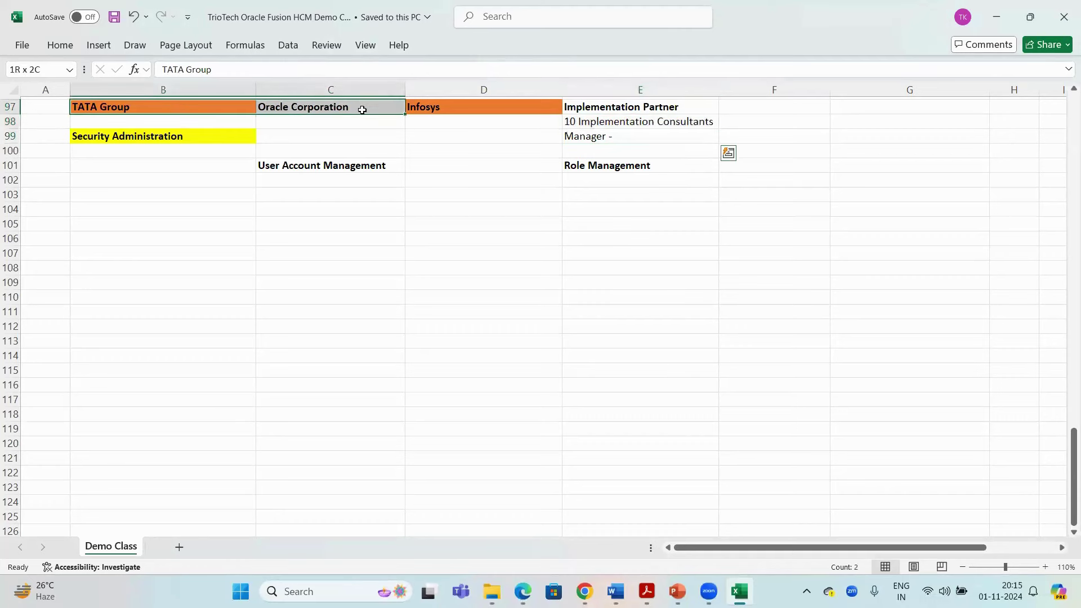
click(593, 122)
key(ctrl+c)
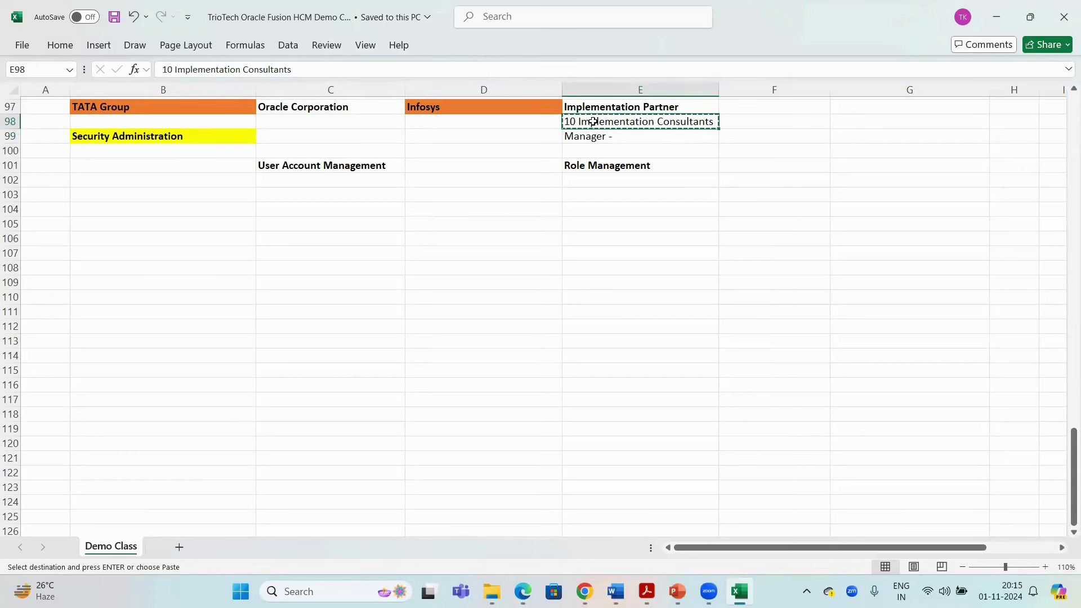
drag(196, 110, 298, 113)
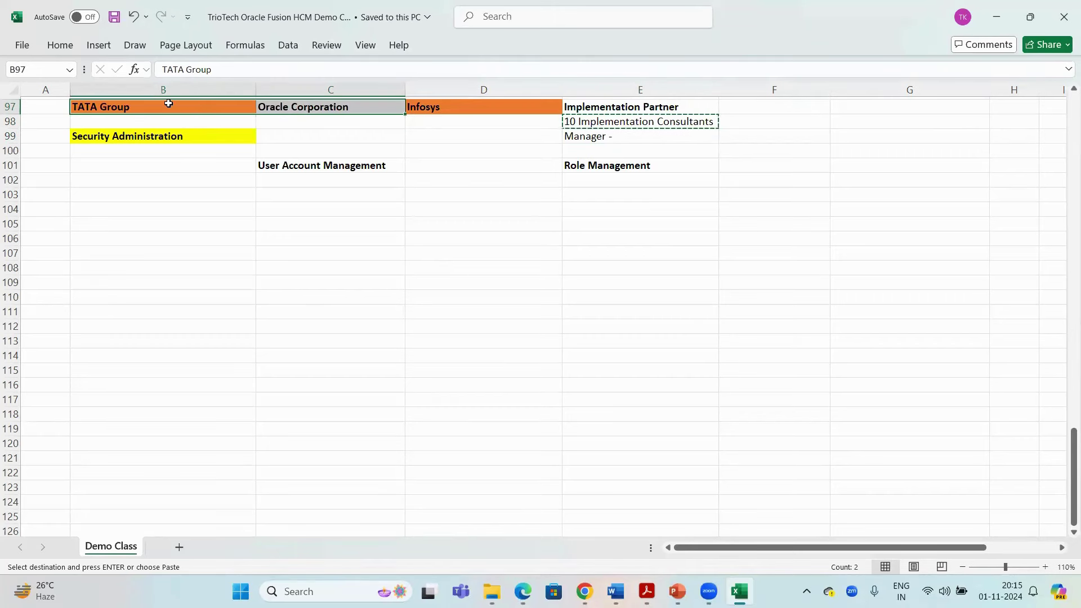
drag(166, 103, 276, 111)
click(614, 138)
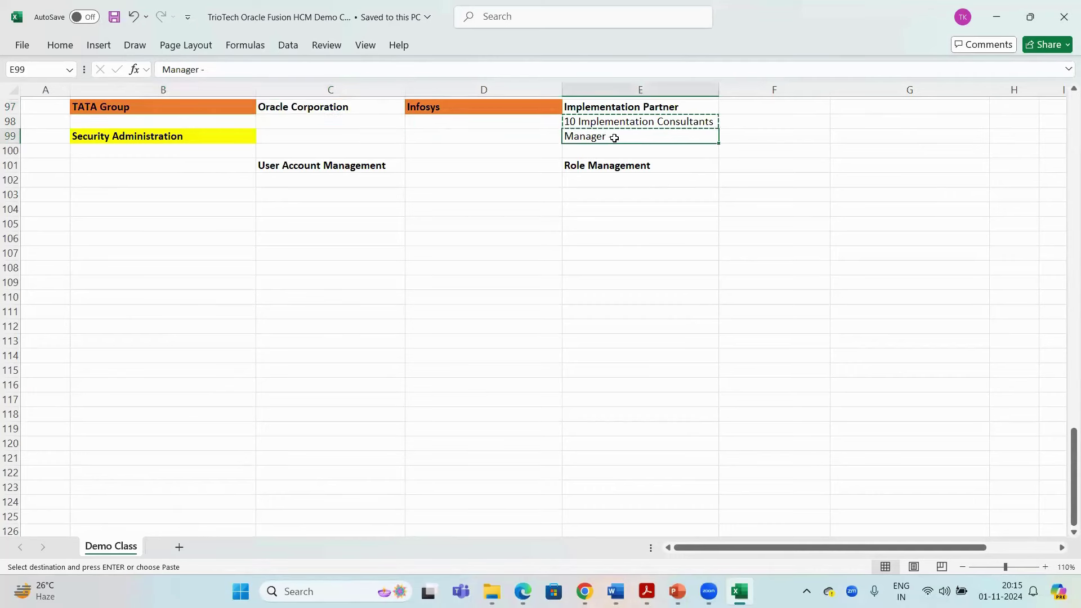
click(598, 122)
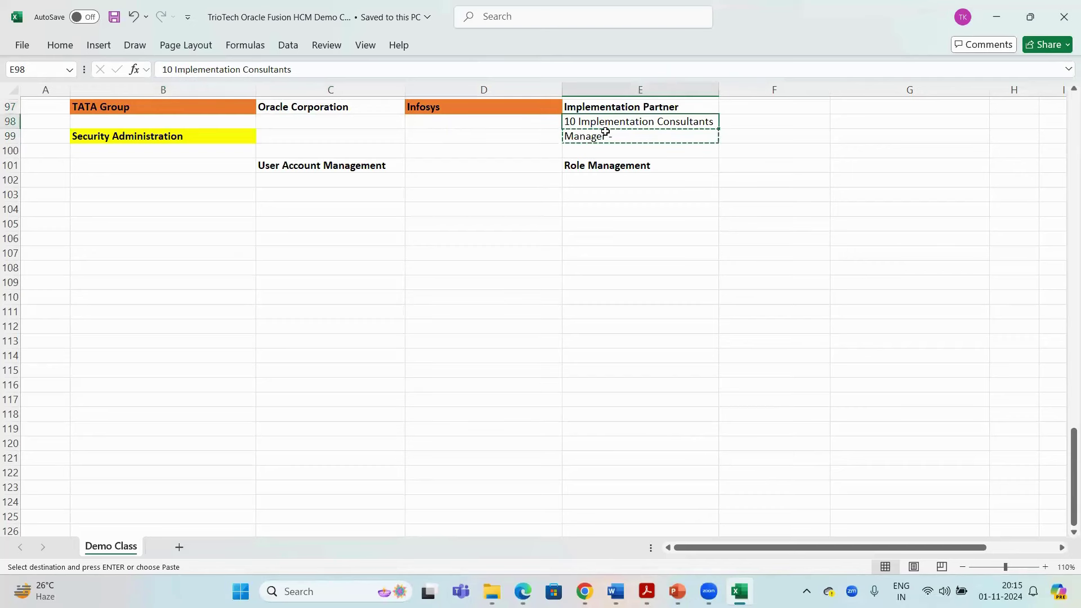
click(604, 136)
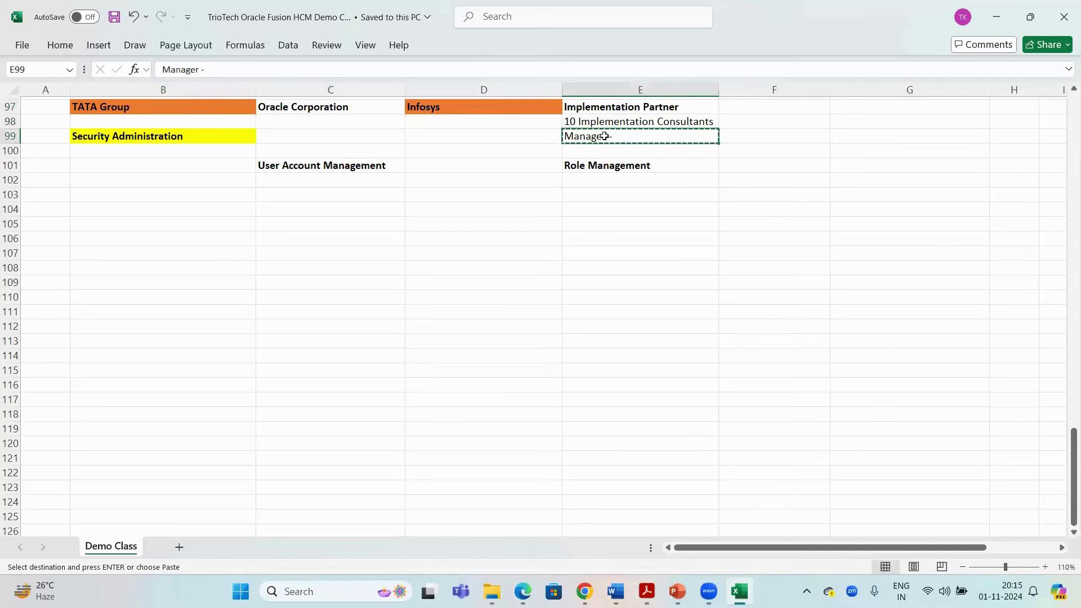
click(585, 121)
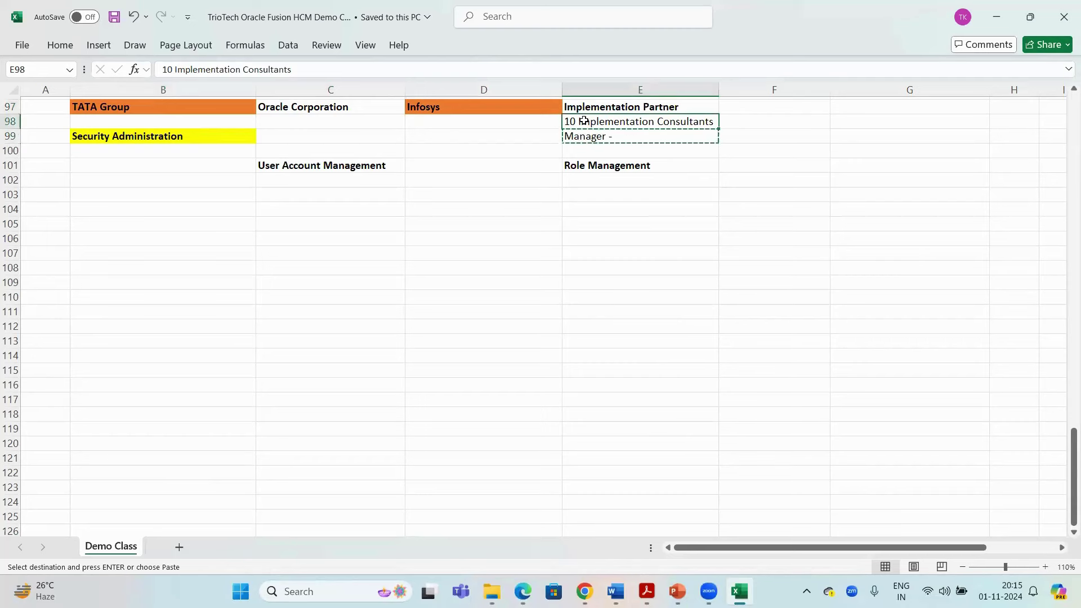
key(Escape)
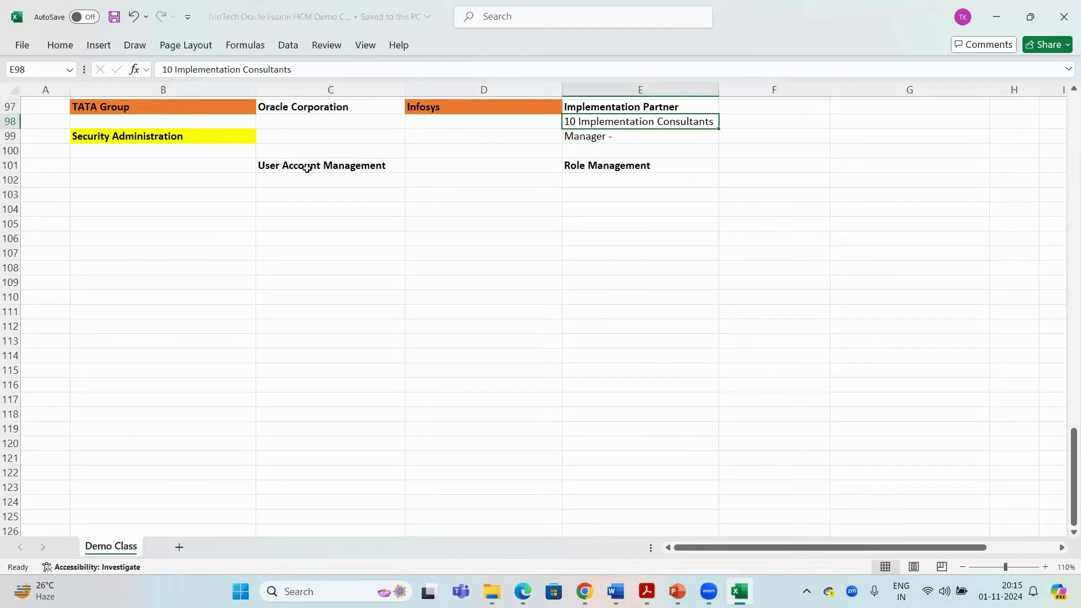
click(305, 167)
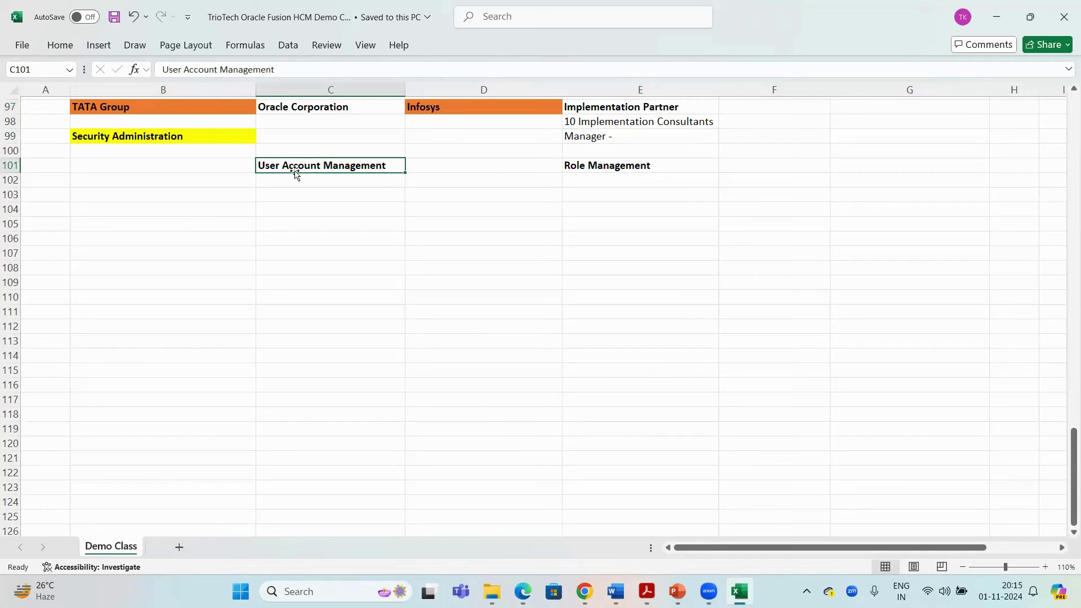
click(628, 137)
key(ctrl+c)
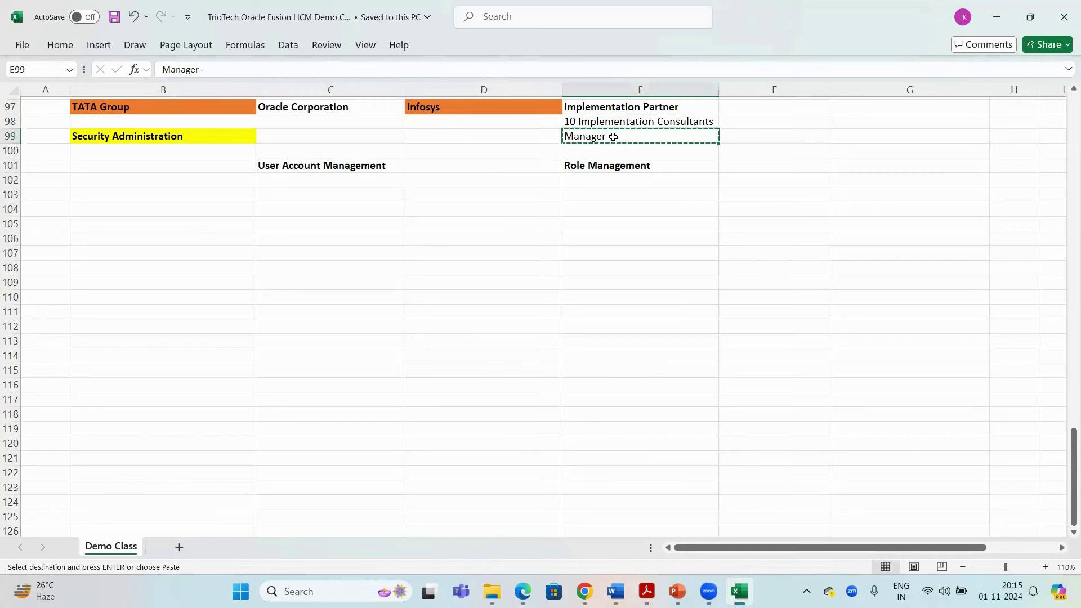
drag(219, 109, 338, 108)
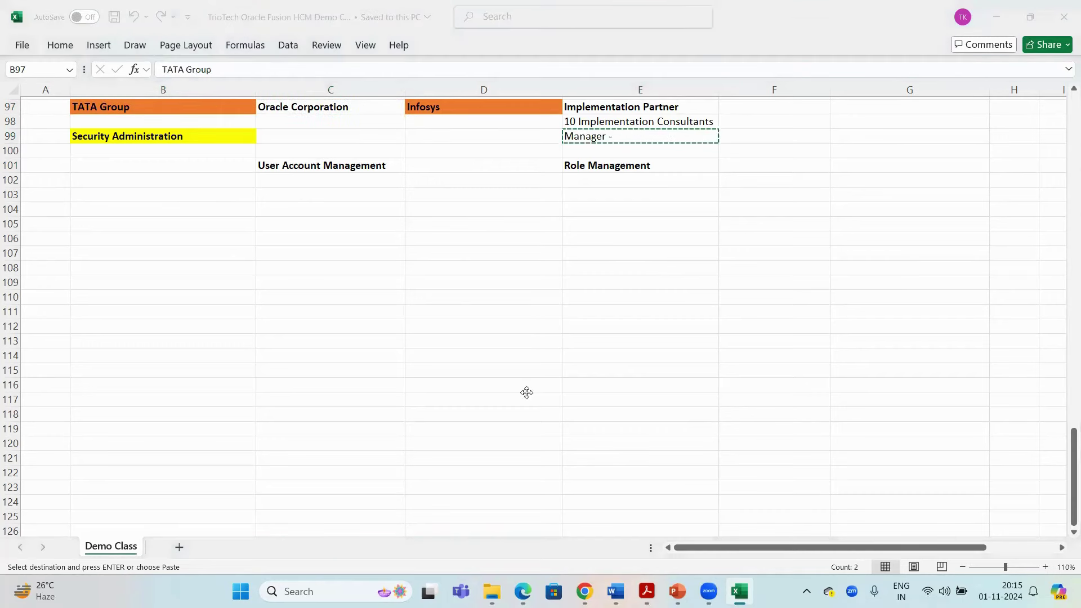
key(alt+Tab)
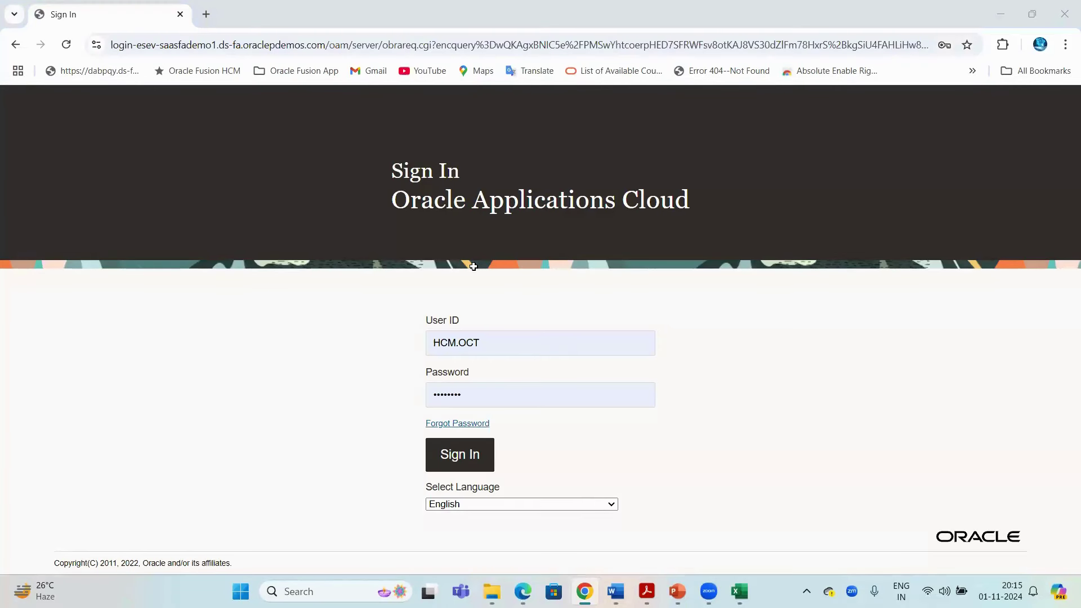
key(alt+Tab)
drag(337, 164, 330, 340)
click(649, 122)
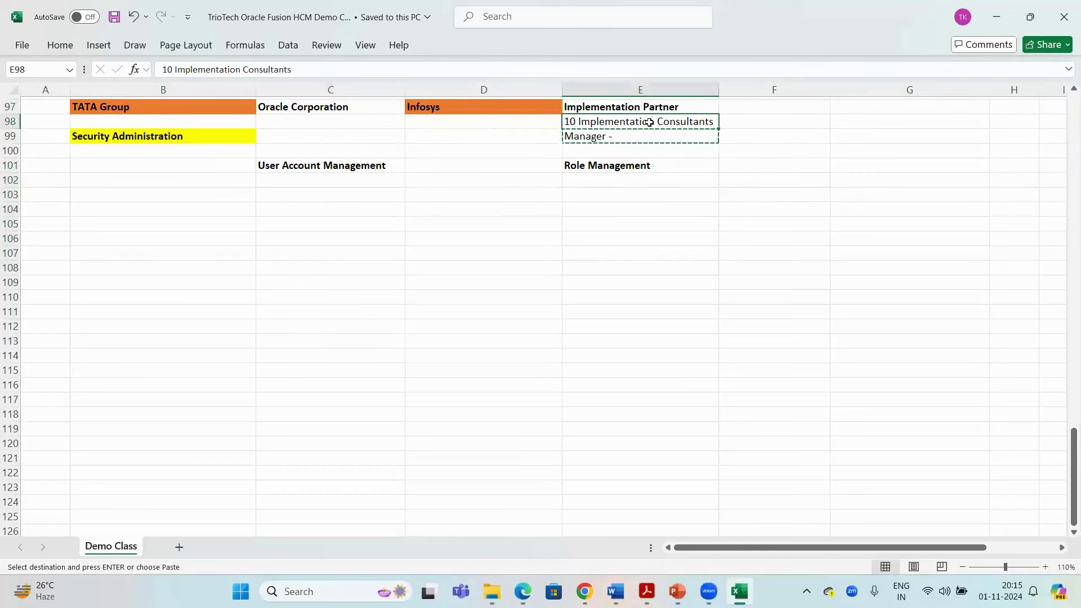
key(ctrl+c)
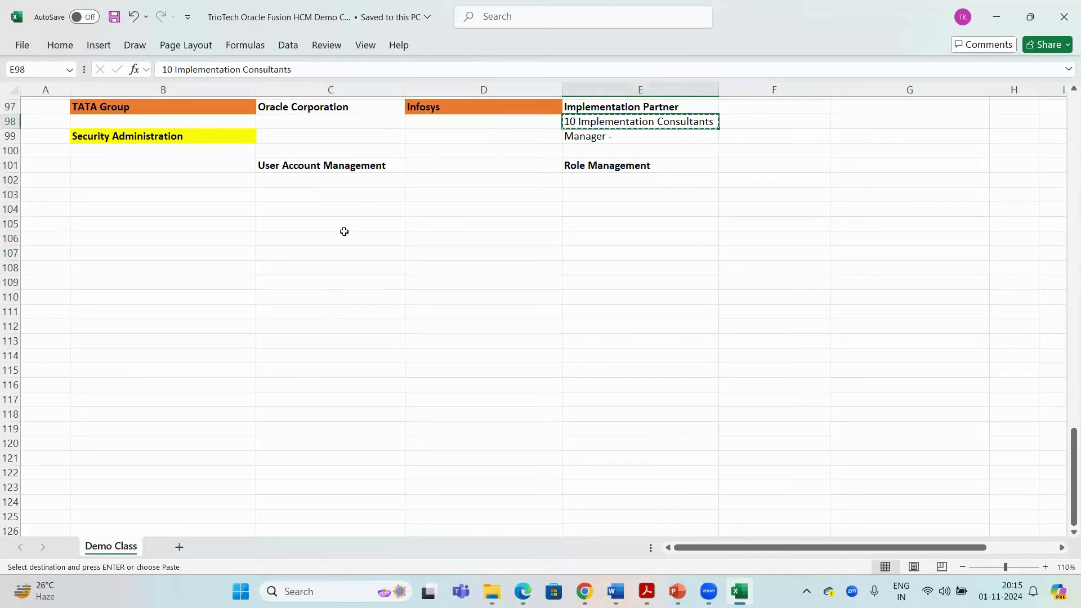
key(Escape)
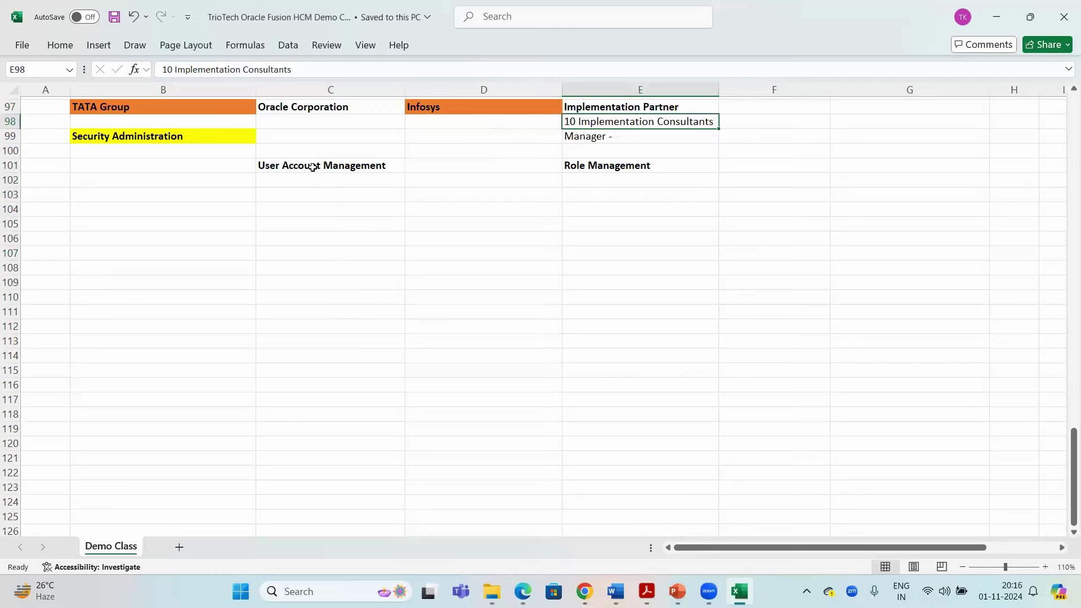
click(312, 167)
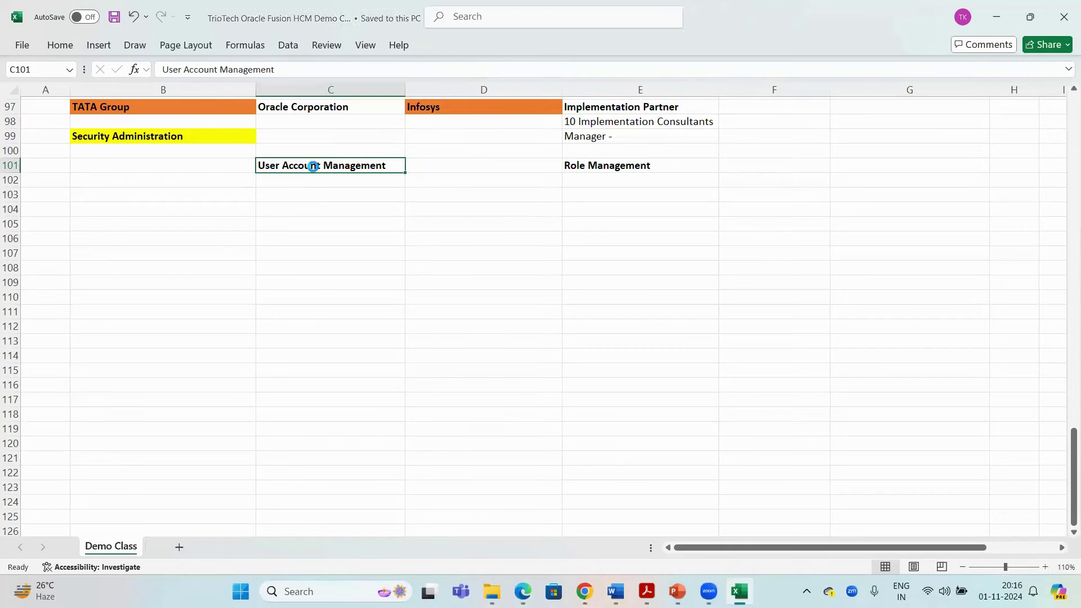
Enter 'Automatically System Generating' in C103 and autofit column C
click(302, 195)
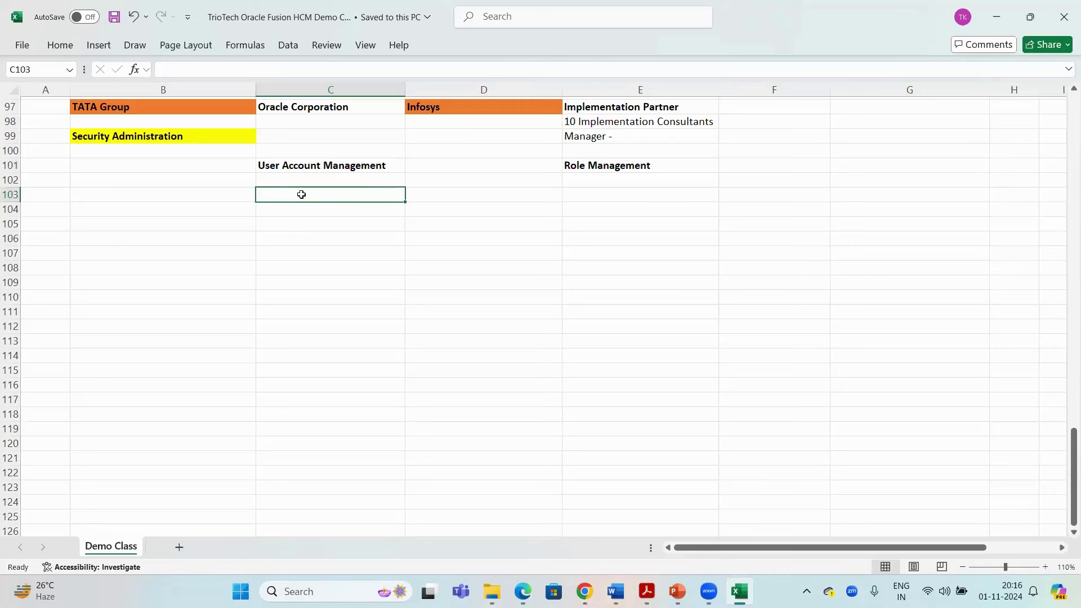
text(Aut)
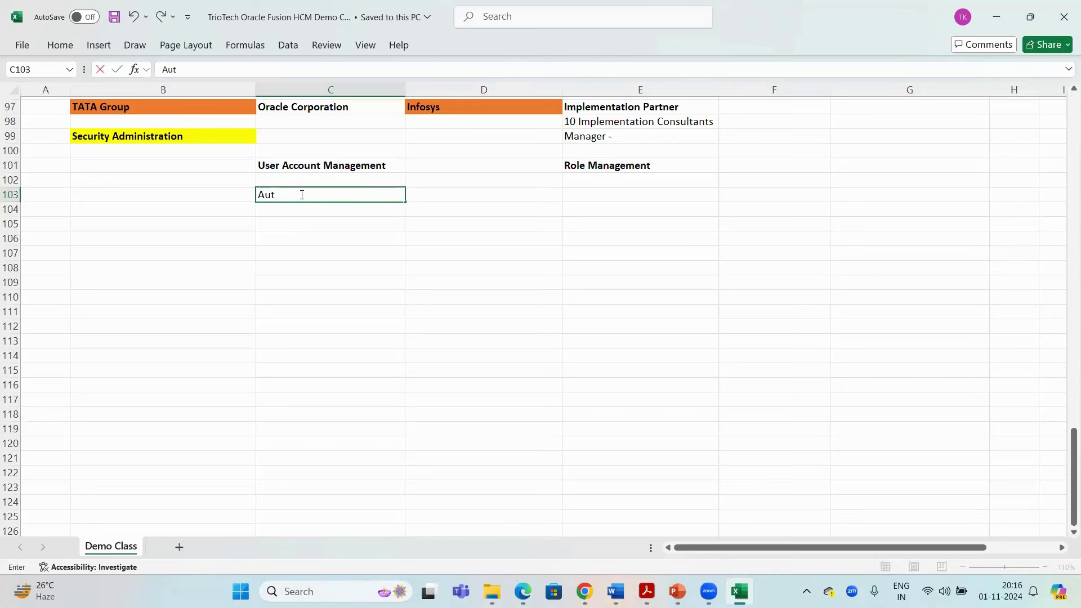
text(omatically)
text(em gene)
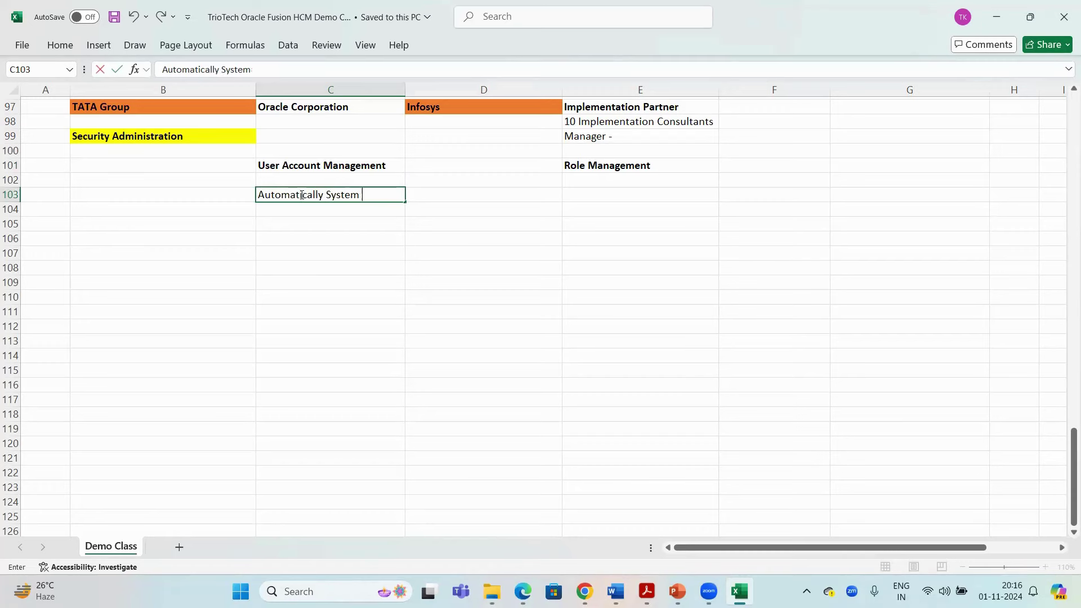
key(BackSpace)
key(BackSpace)
key(BackSpace)
key(BackSpace)
key(BackSpace)
text(Generating)
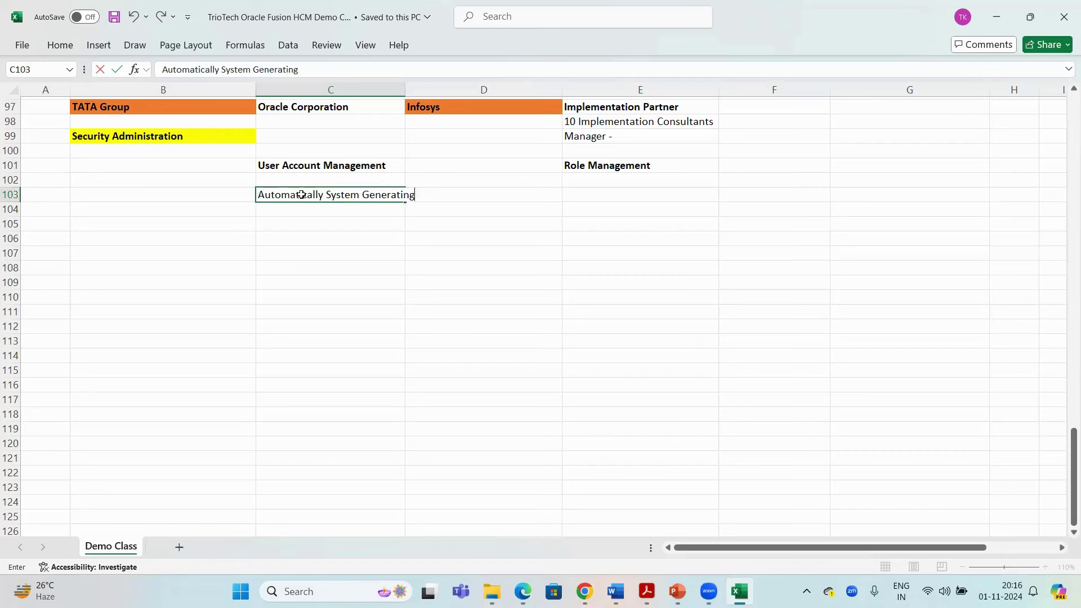
key(Return)
double_click(405, 84)
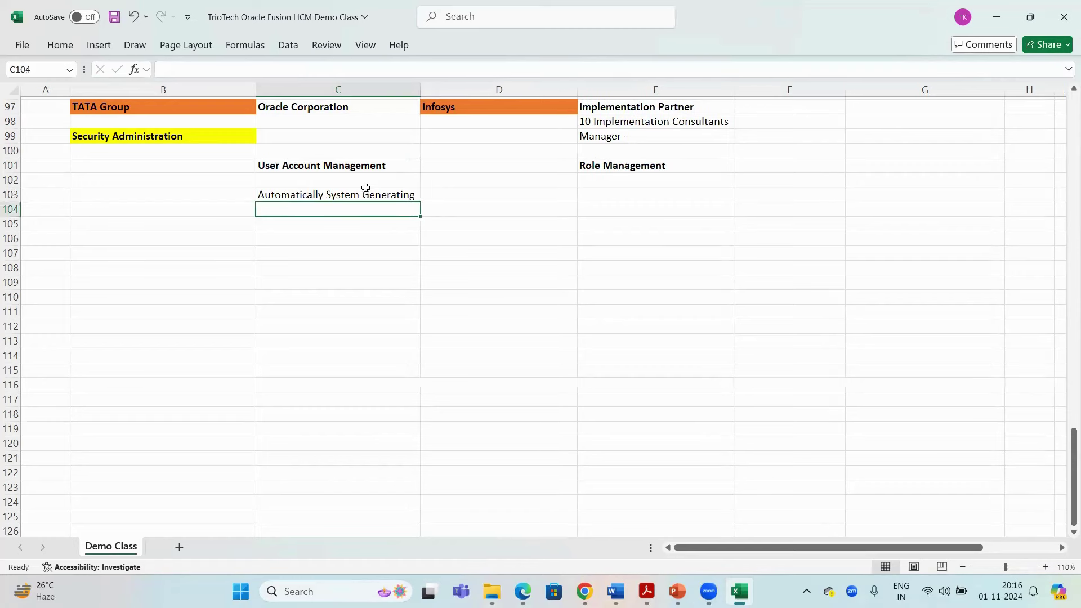
Fill the User Account Management and Role Management headings with yellow
click(360, 194)
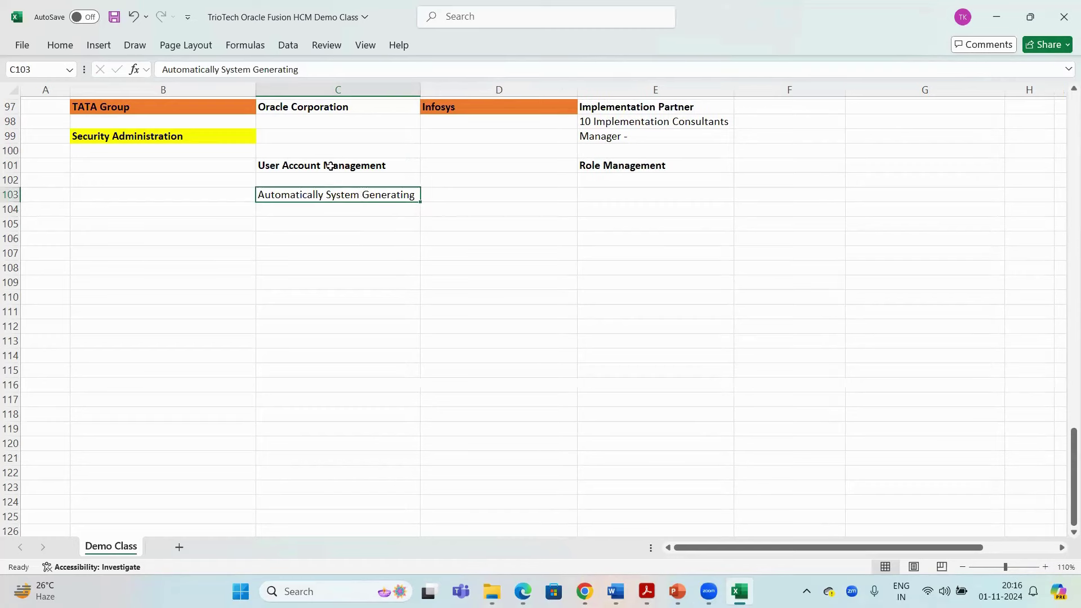
click(329, 166)
right_click(331, 166)
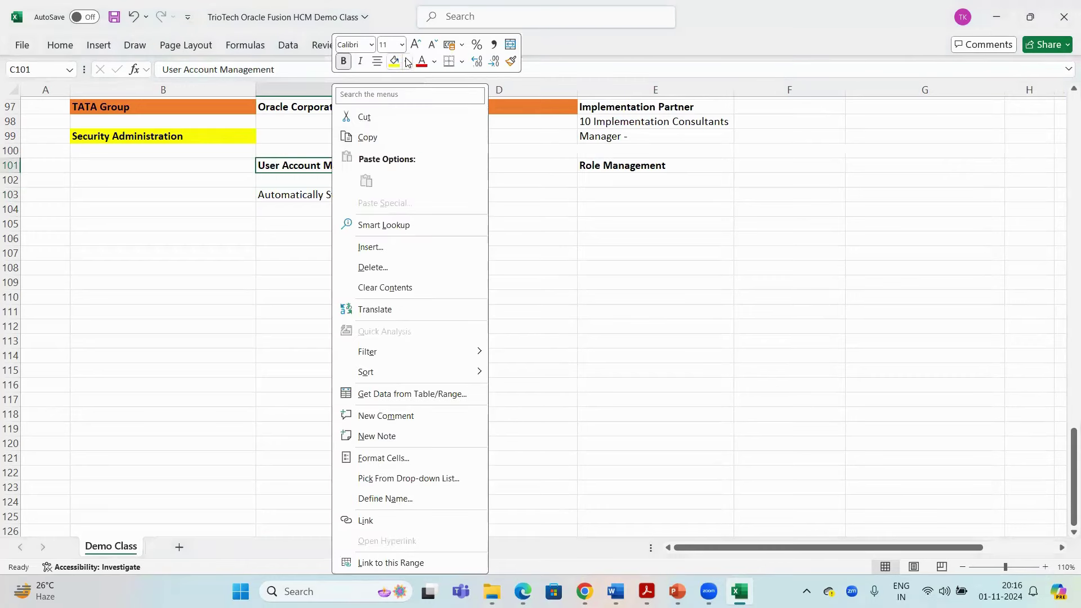
click(396, 62)
click(653, 169)
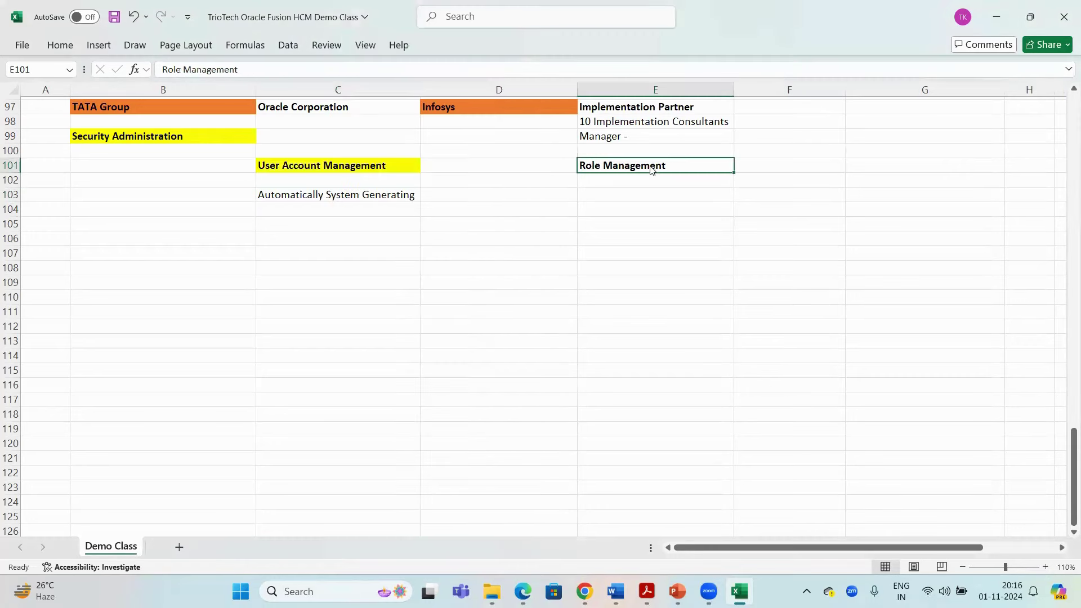
right_click(651, 169)
click(716, 62)
Bold Automatically System Generating and add a bold 'Manual Way of Creation' in C107
click(361, 195)
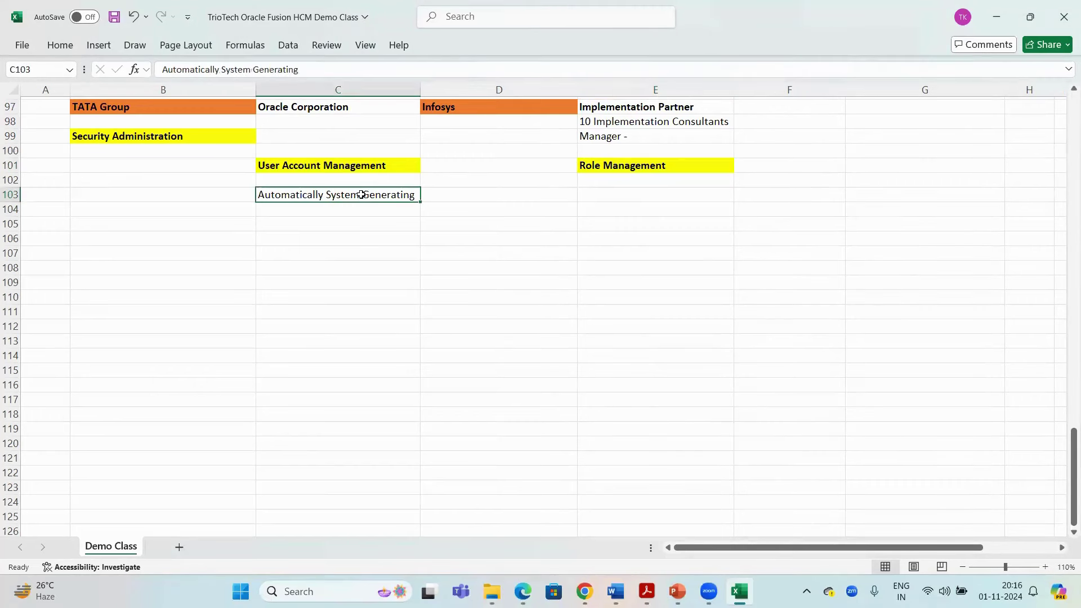
key(ctrl+b)
click(311, 252)
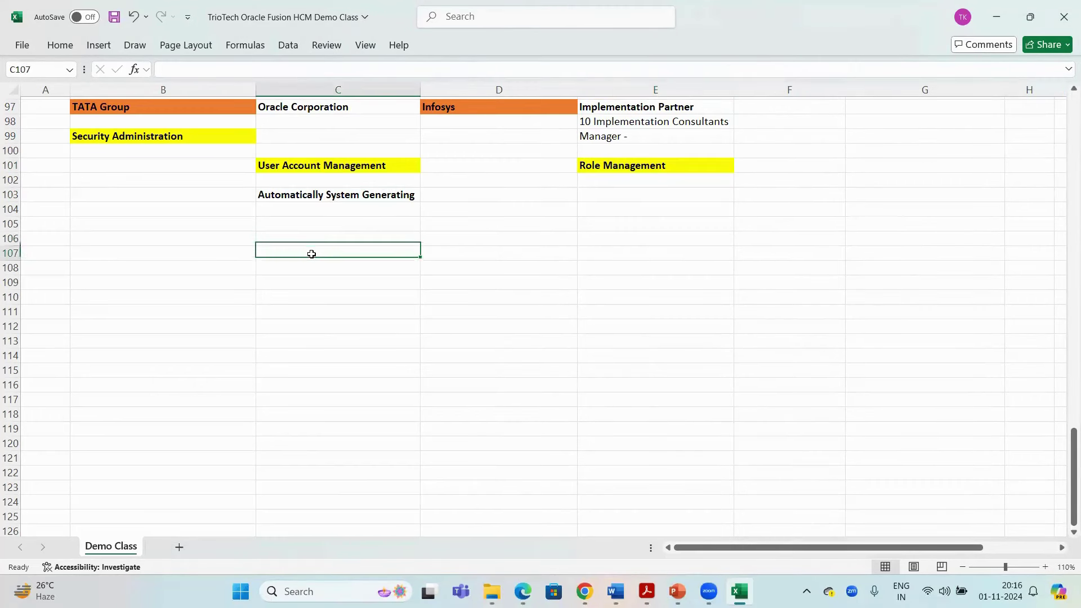
text(Manual )
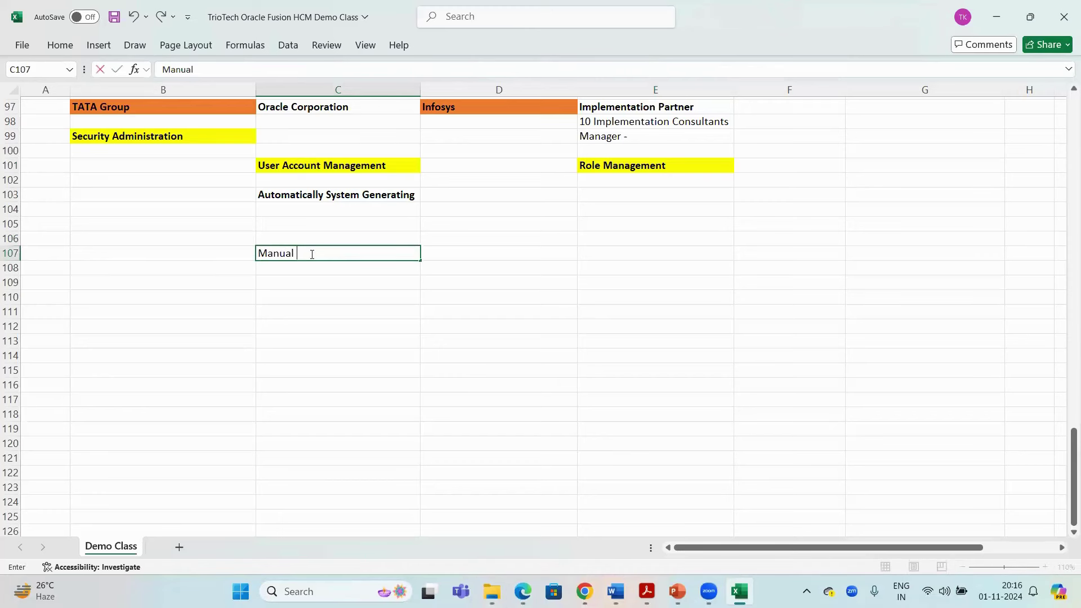
text(Way of Creation)
key(Return)
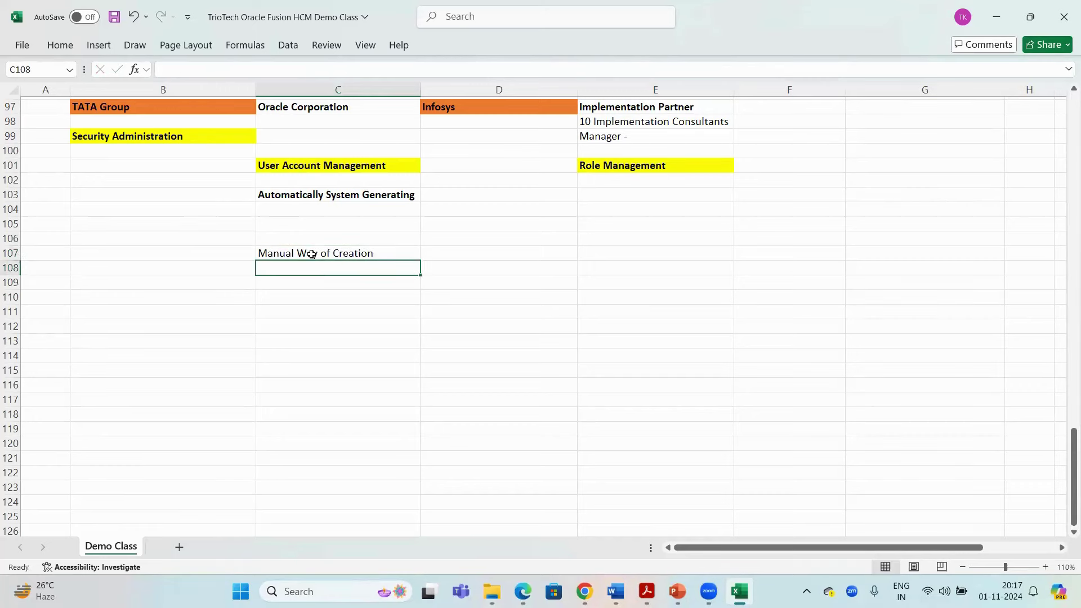
click(311, 255)
key(ctrl+b)
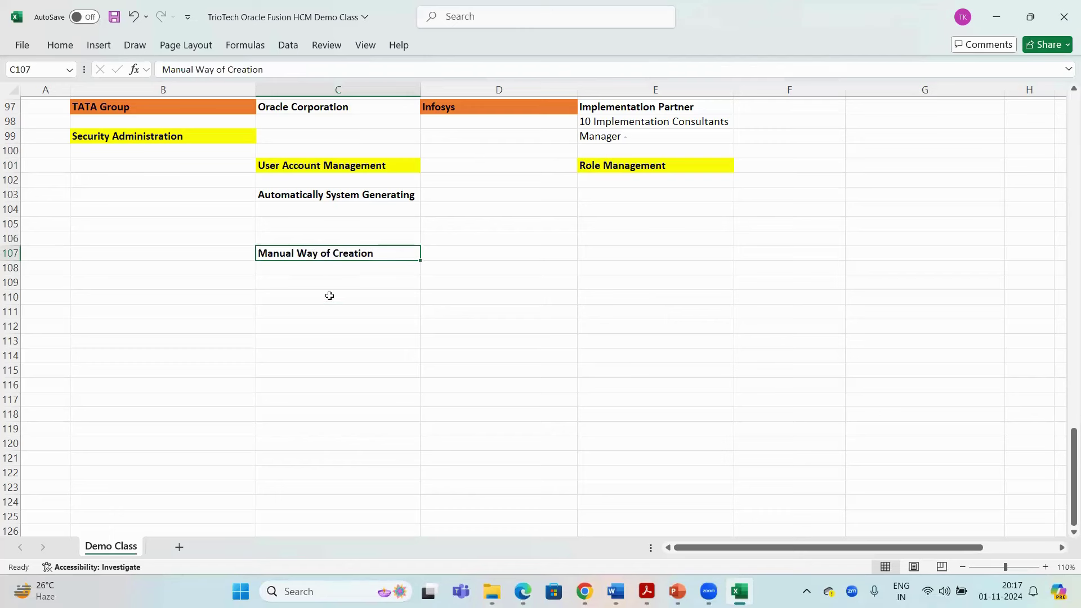
key(Down)
key(Down)
key(Down)
key(Down)
Review the creation-method entries and Implementation Partner cells, then save the workbook
click(308, 195)
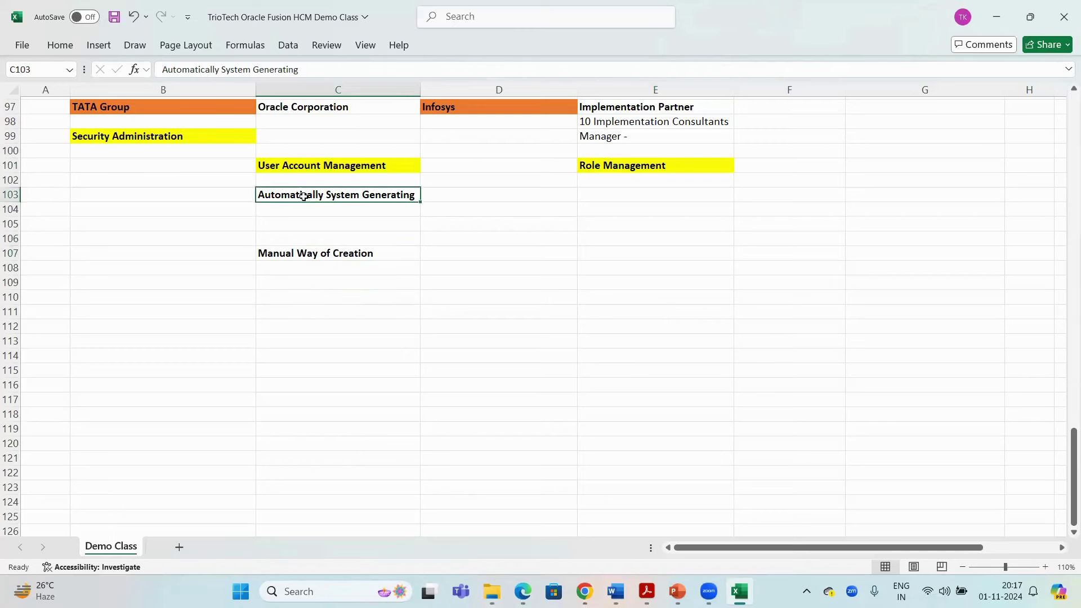
click(288, 254)
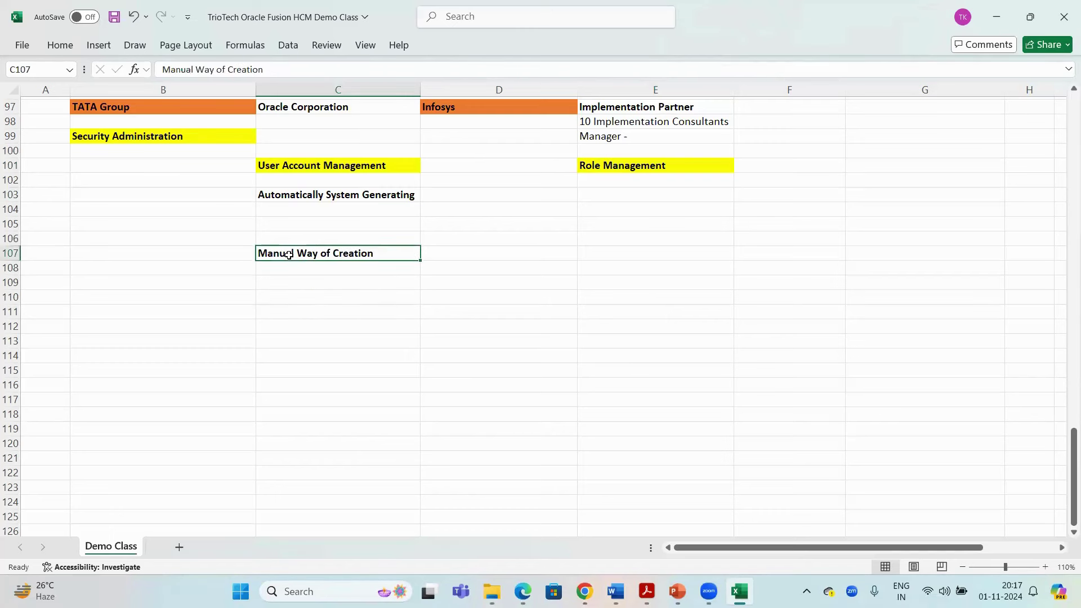
click(314, 195)
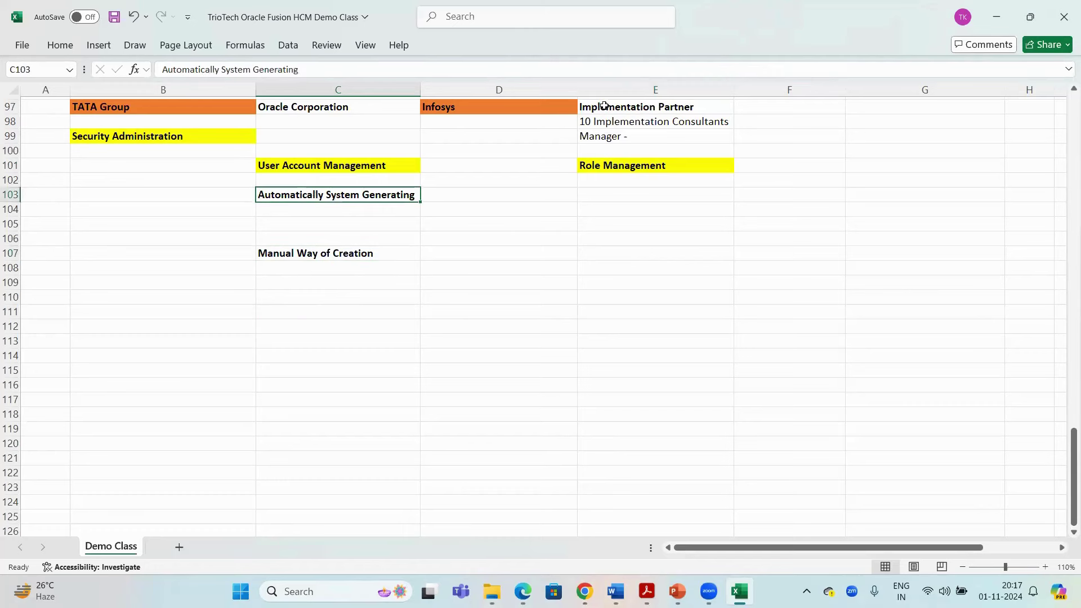
drag(600, 107, 554, 136)
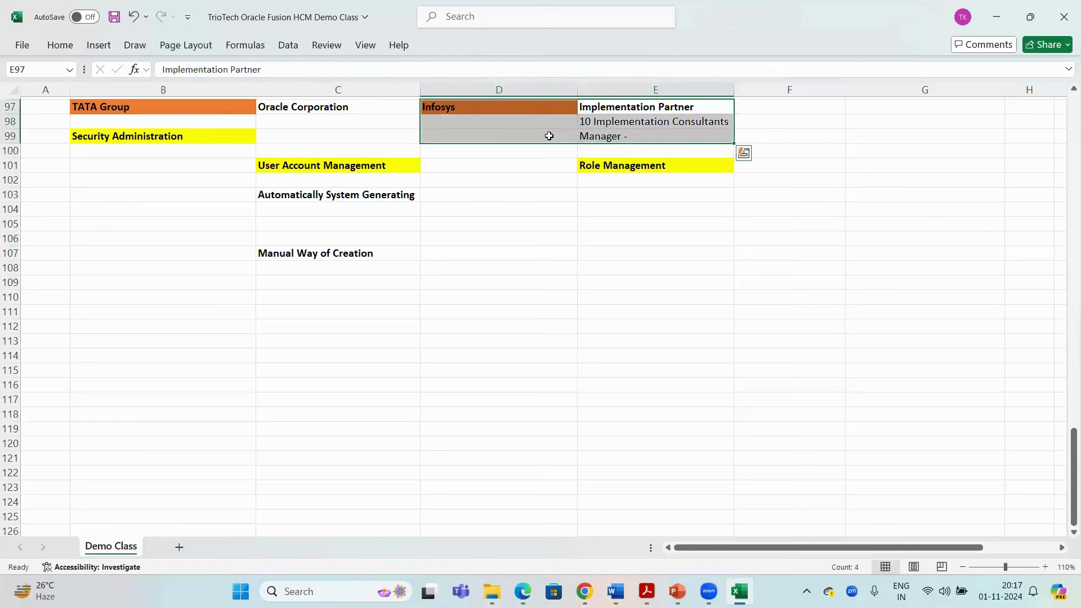
click(169, 109)
key(ctrl+s)
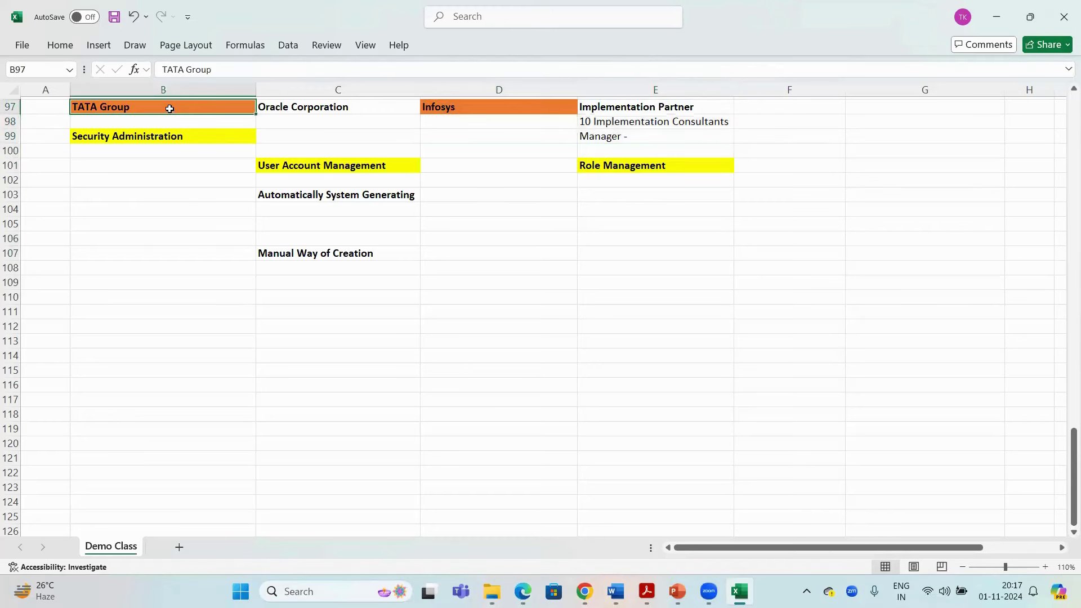
Look over the TATA Group and Infosys cells, then switch to the Oracle sign-in page in the browser
click(628, 121)
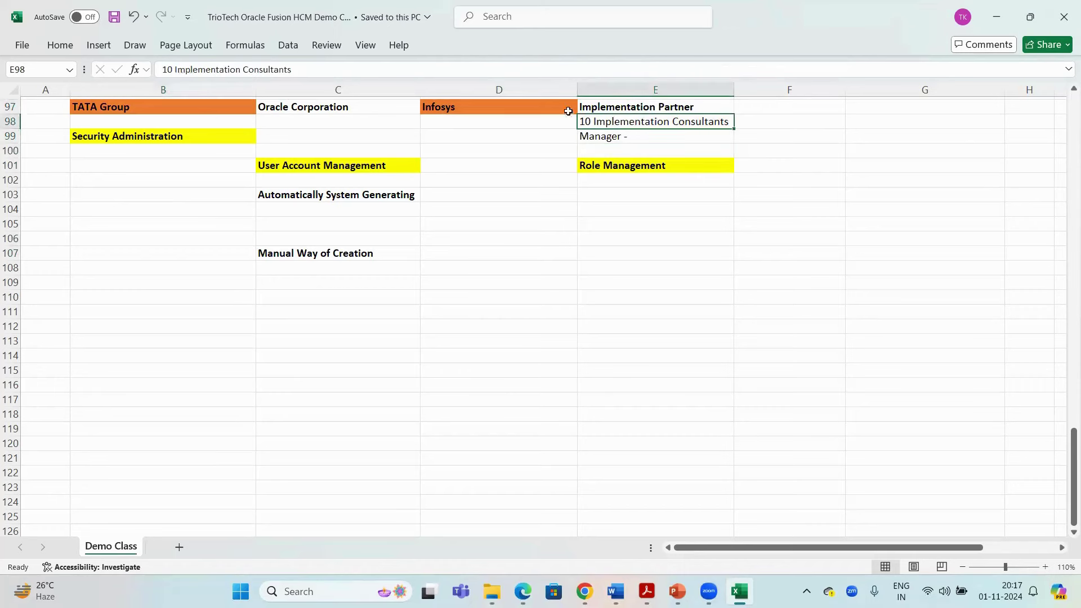
click(220, 108)
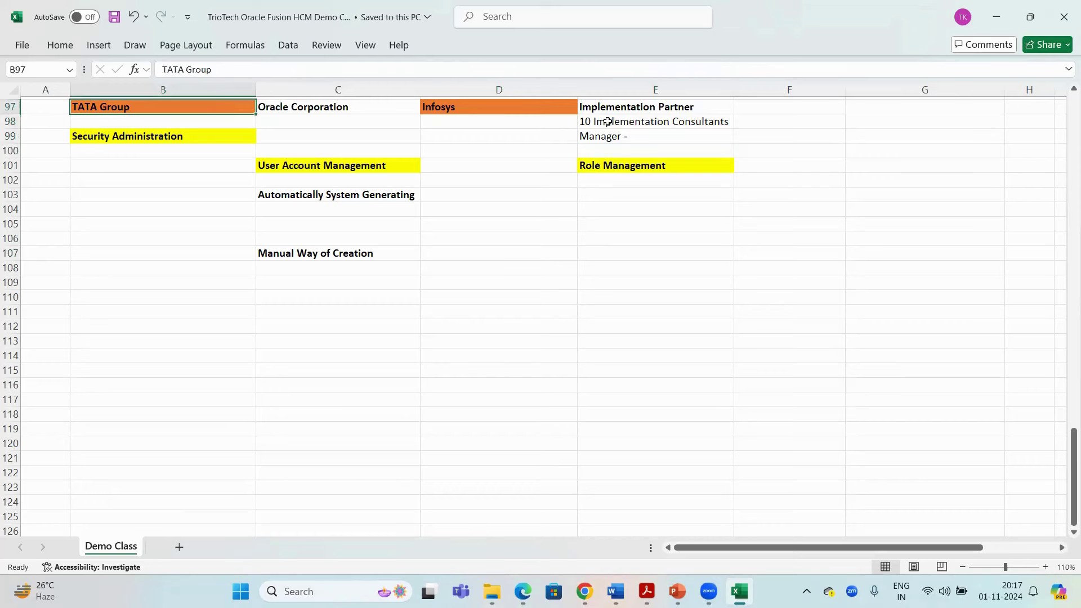
click(213, 193)
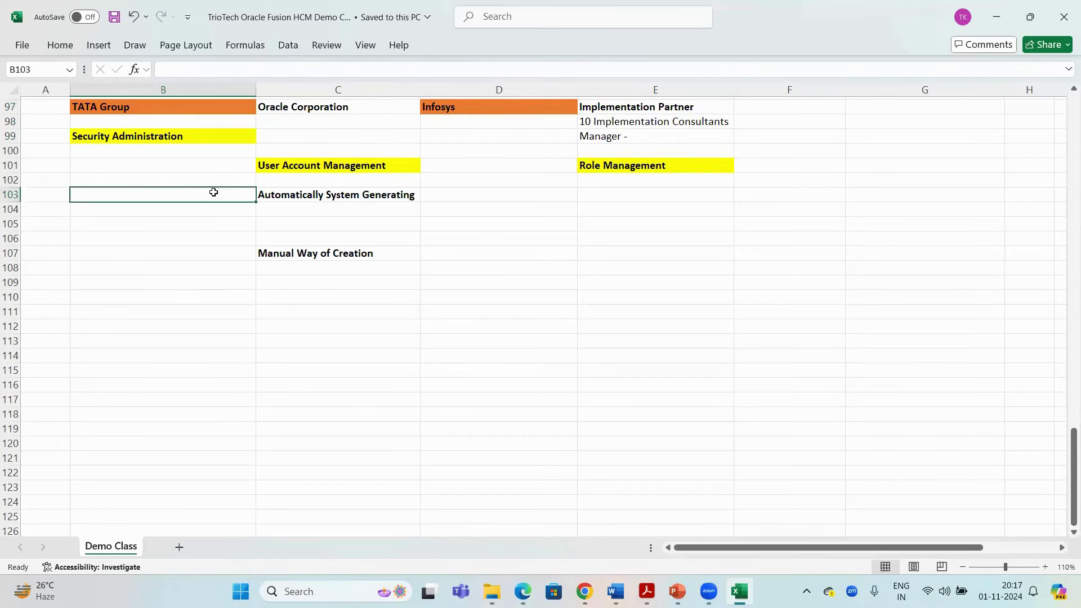
click(191, 108)
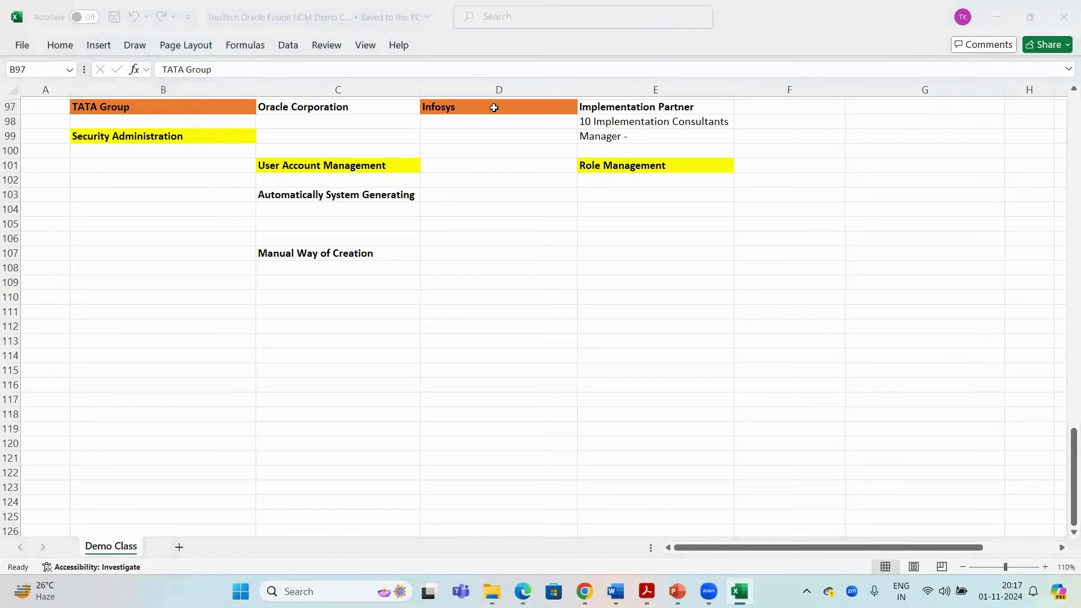
drag(494, 107, 666, 136)
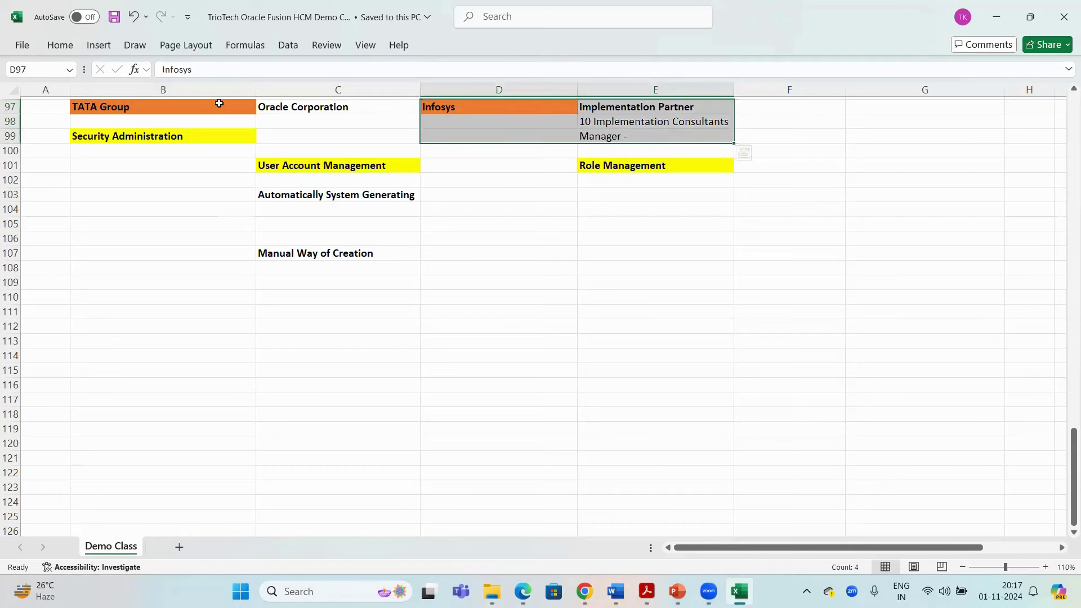
click(251, 106)
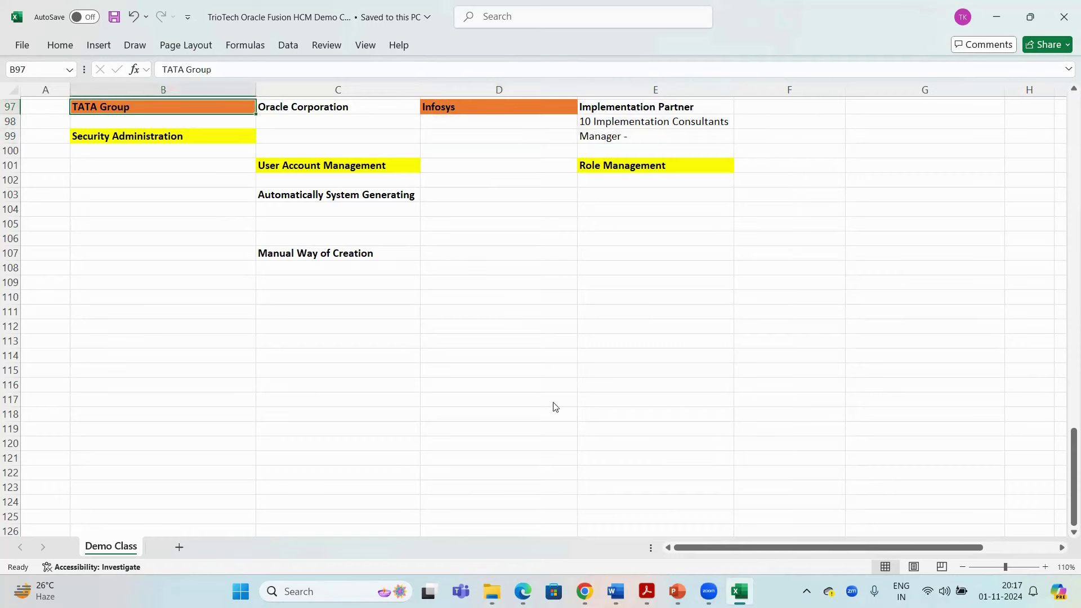
key(alt+Tab)
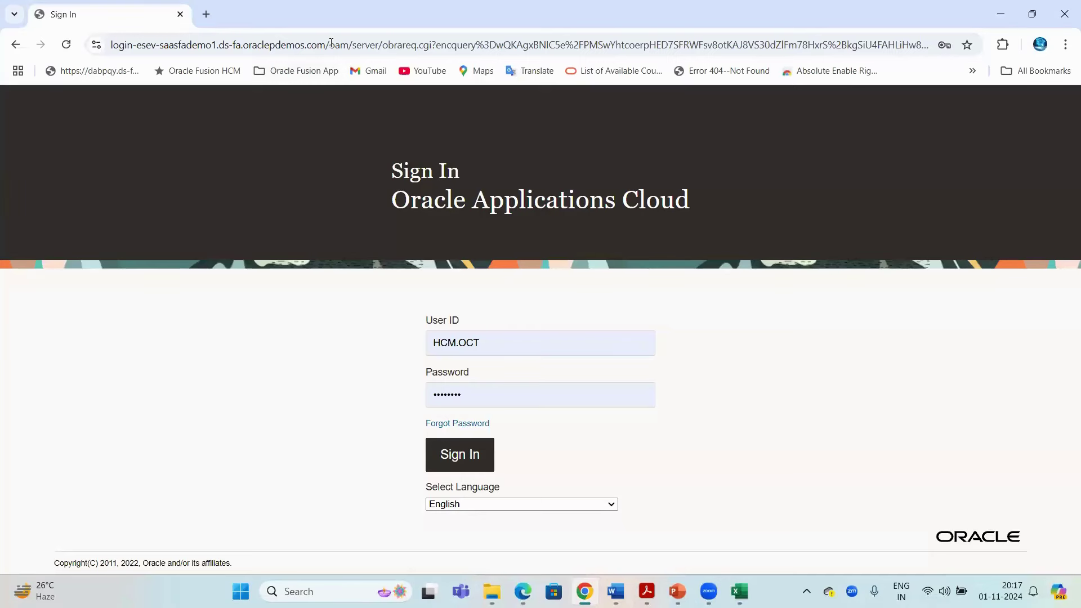
drag(331, 43, 101, 45)
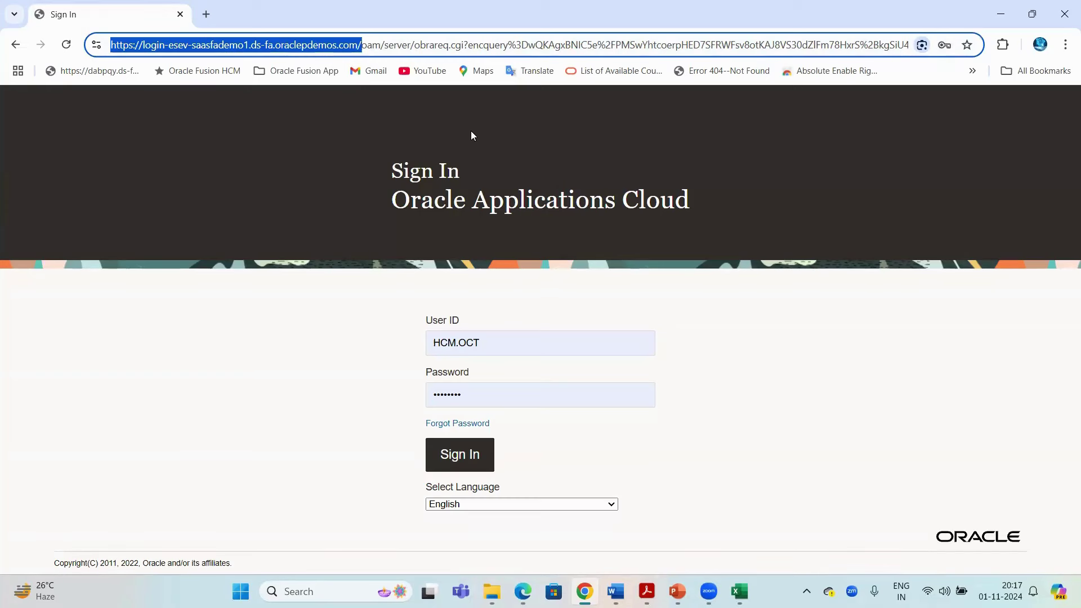
key(alt+Tab)
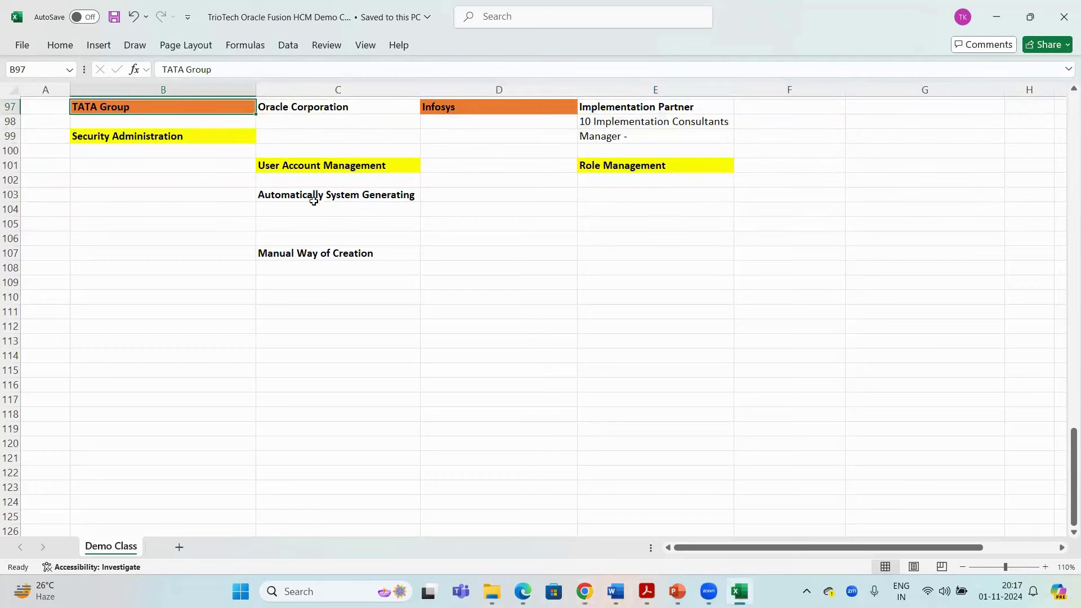
key(alt+Tab)
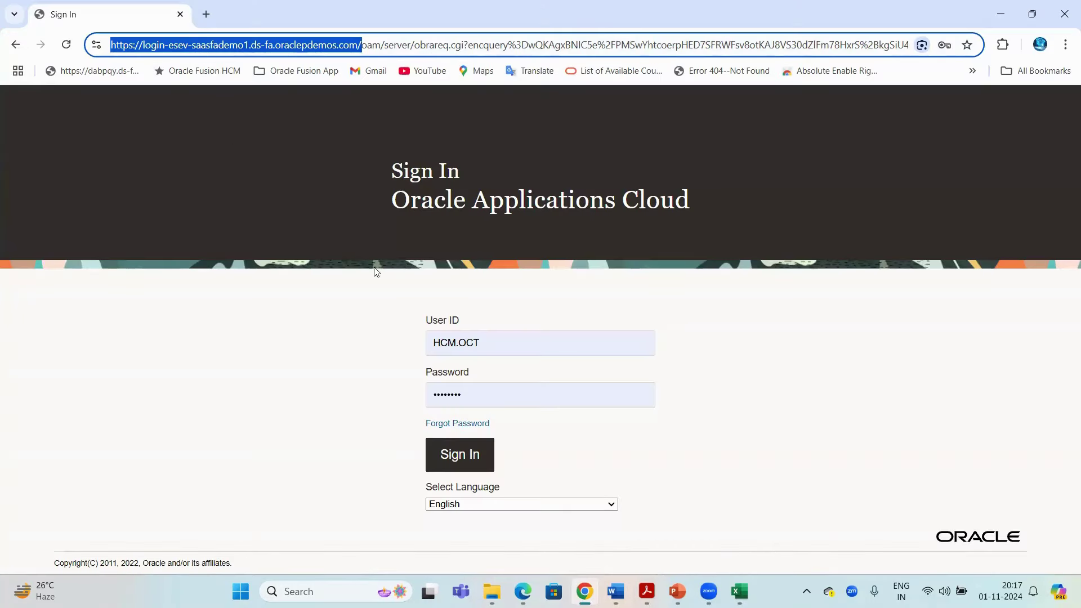
click(691, 138)
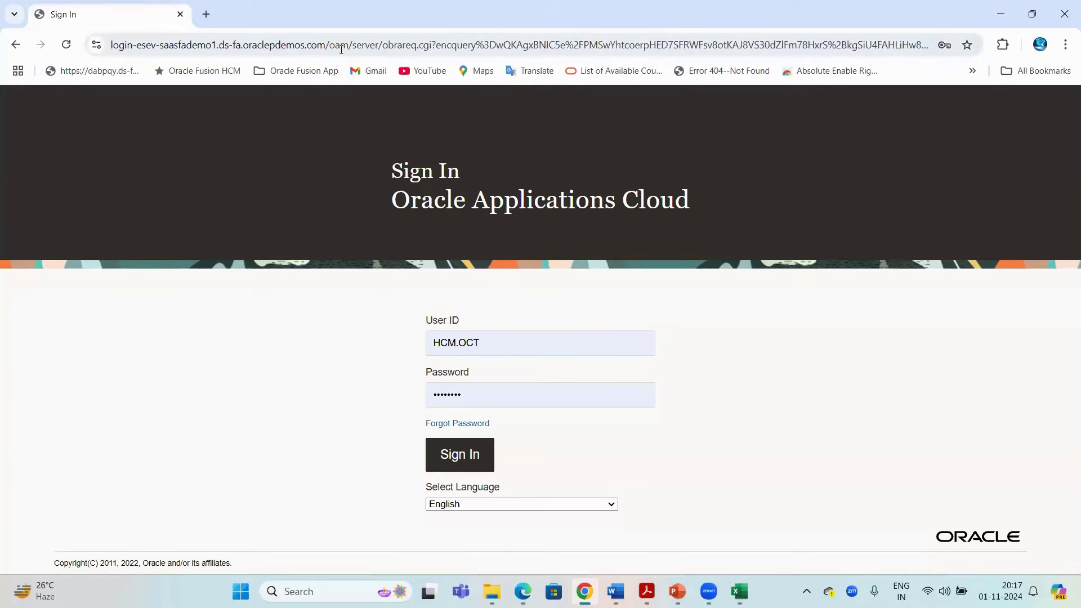
drag(327, 44, 110, 45)
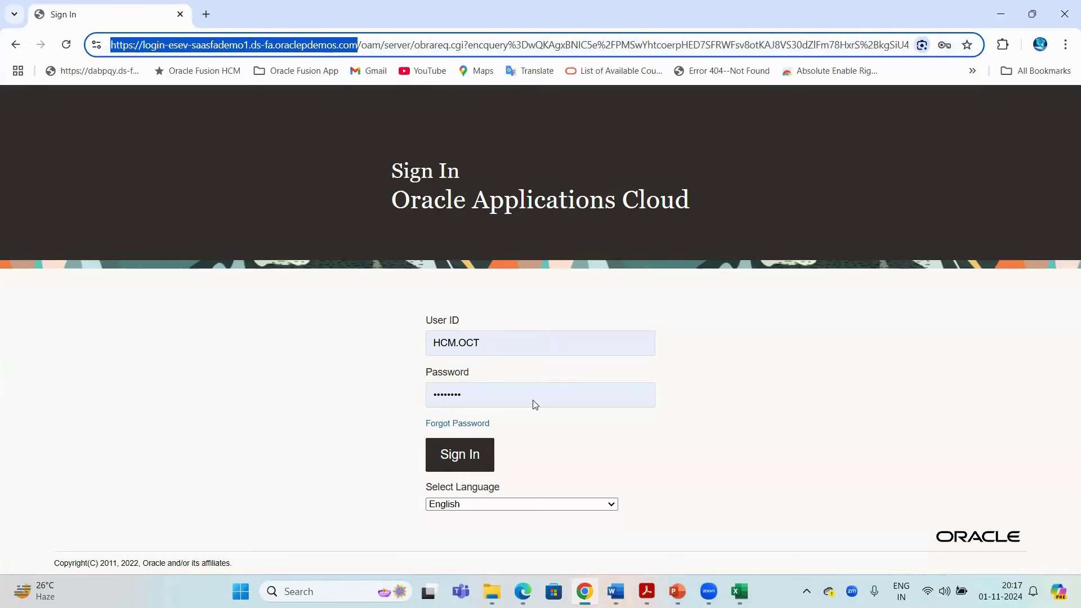
key(alt+Tab)
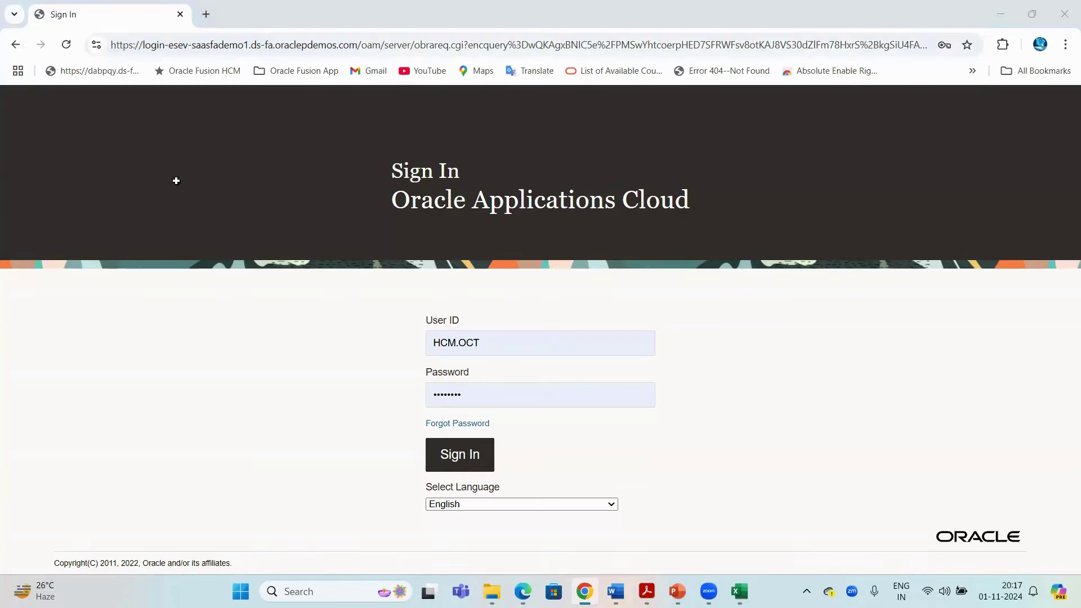
click(152, 179)
Enter 'Hiring of Employees' in B103
click(154, 192)
text(H)
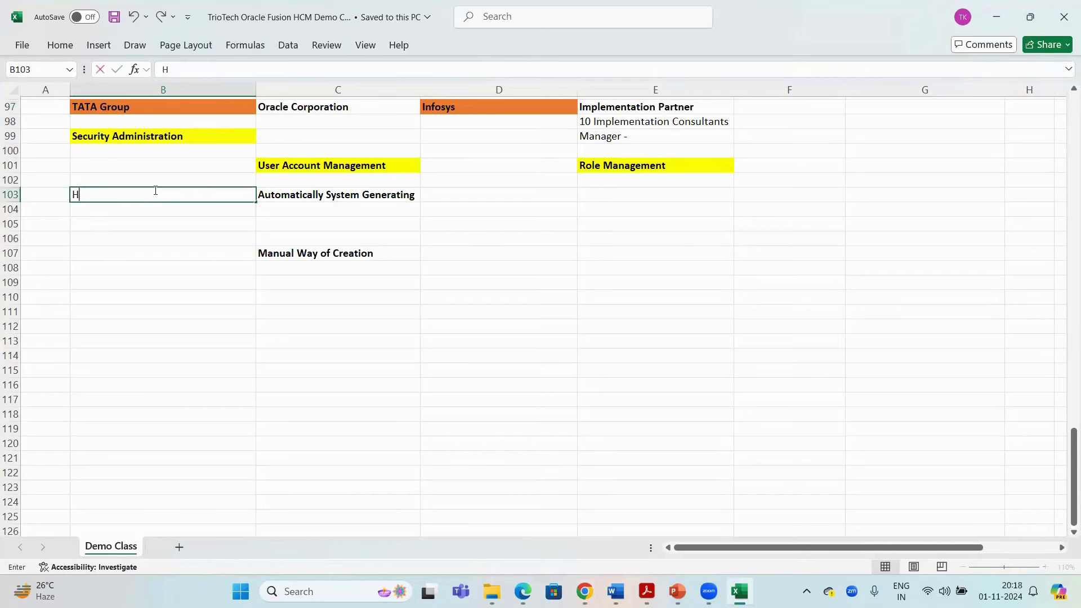
text(iring o)
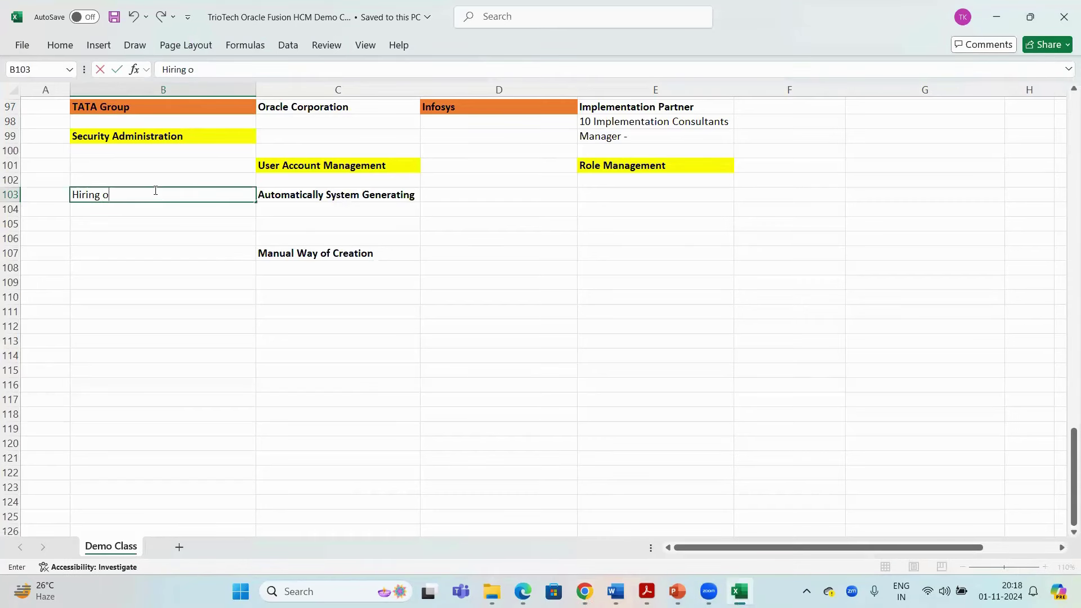
text(f Employees)
key(Return)
click(155, 191)
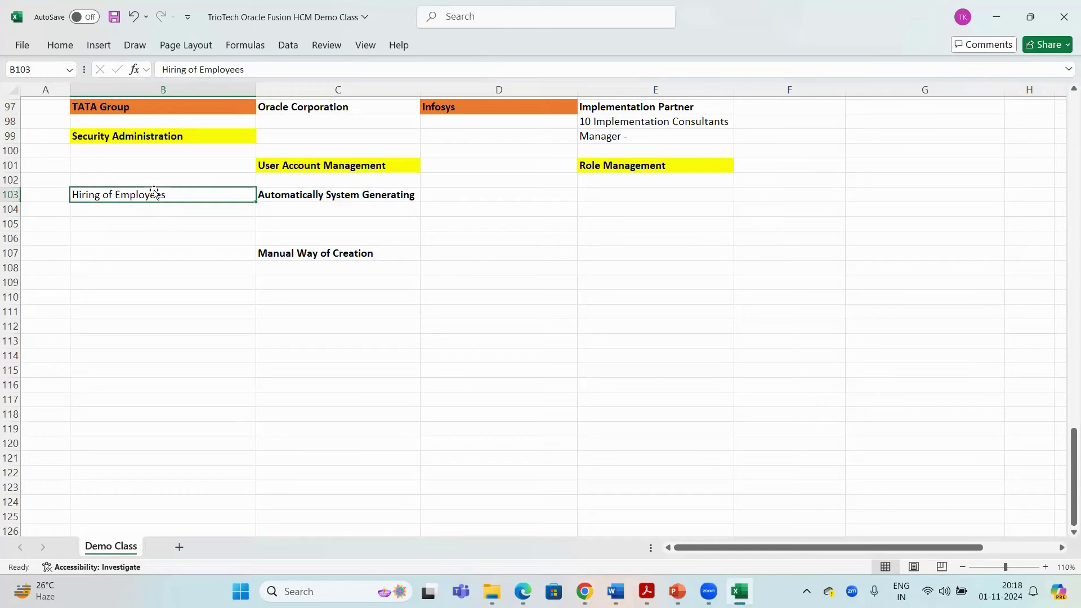
click(369, 200)
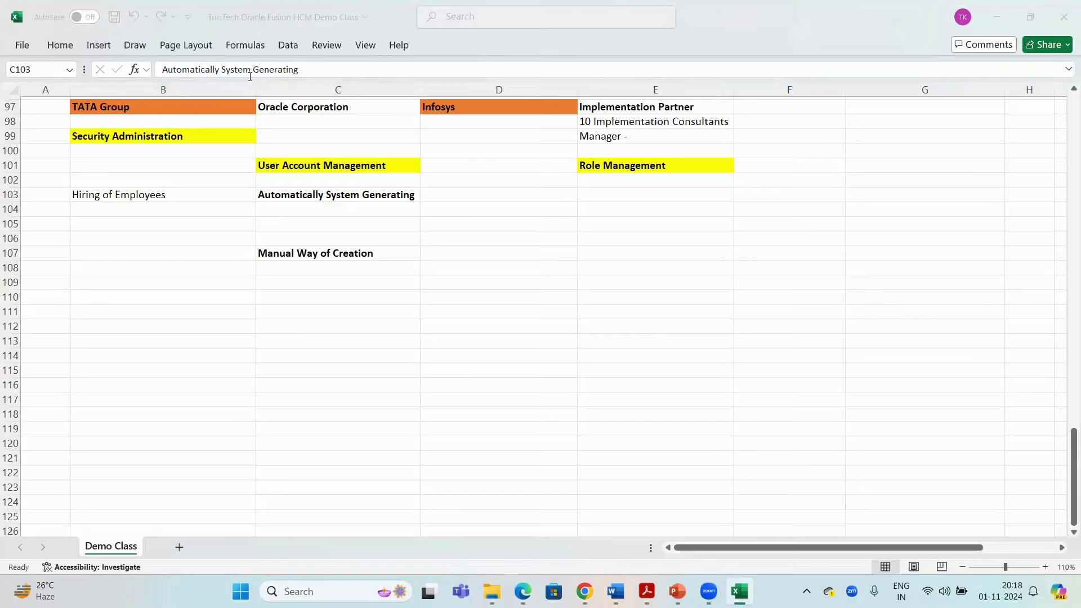
Highlight the login domain in the Oracle sign-in page's address bar, then return to Excel
key(alt+Tab)
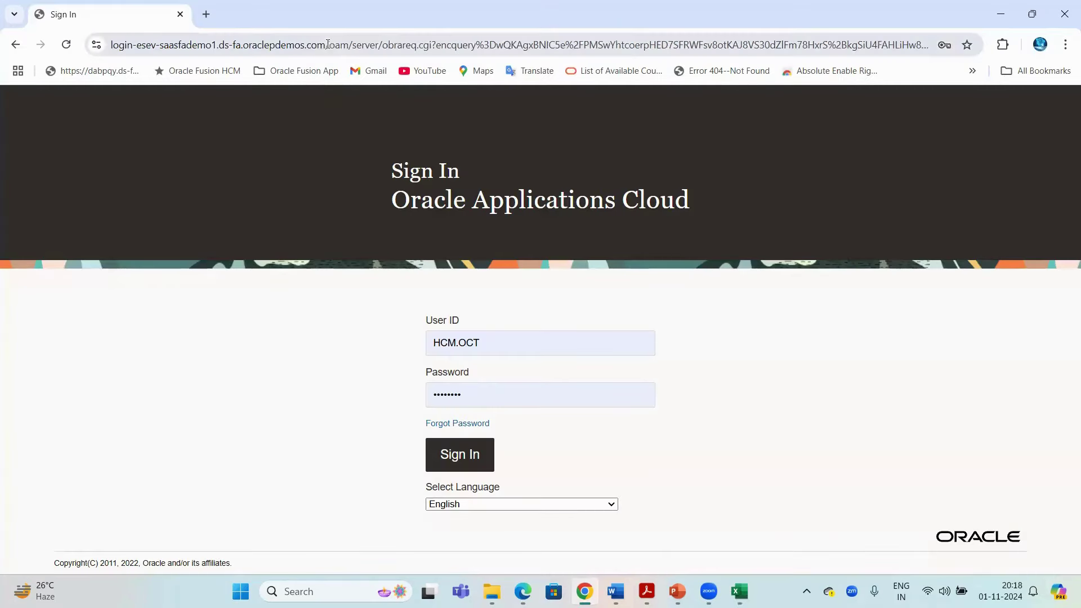
drag(323, 42, 107, 45)
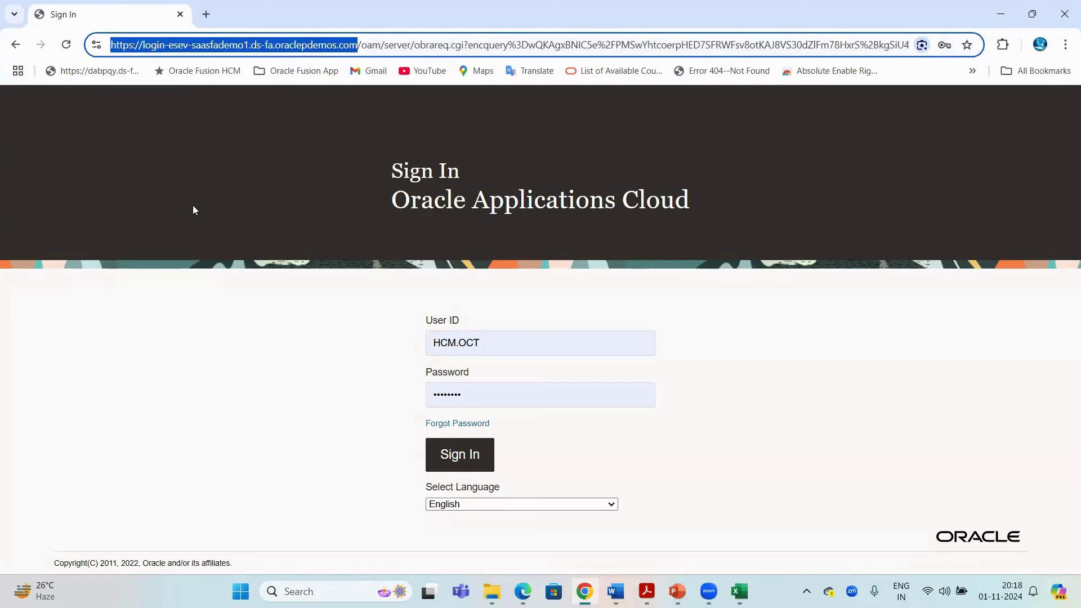
key(alt+Tab)
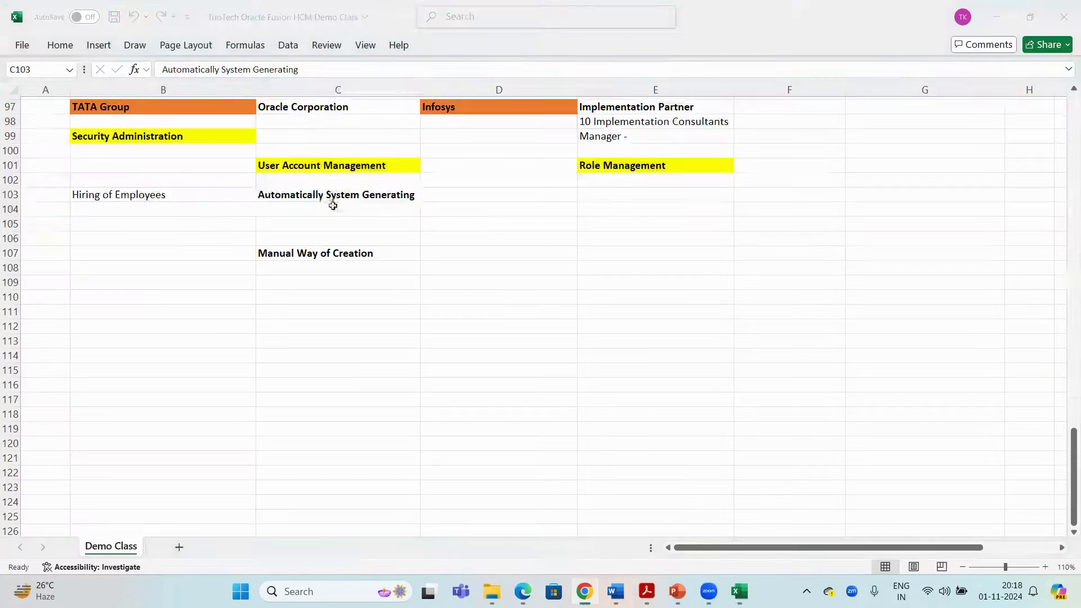
Extend B103 to 'Hiring of Employees - Employees' and save the workbook
click(135, 194)
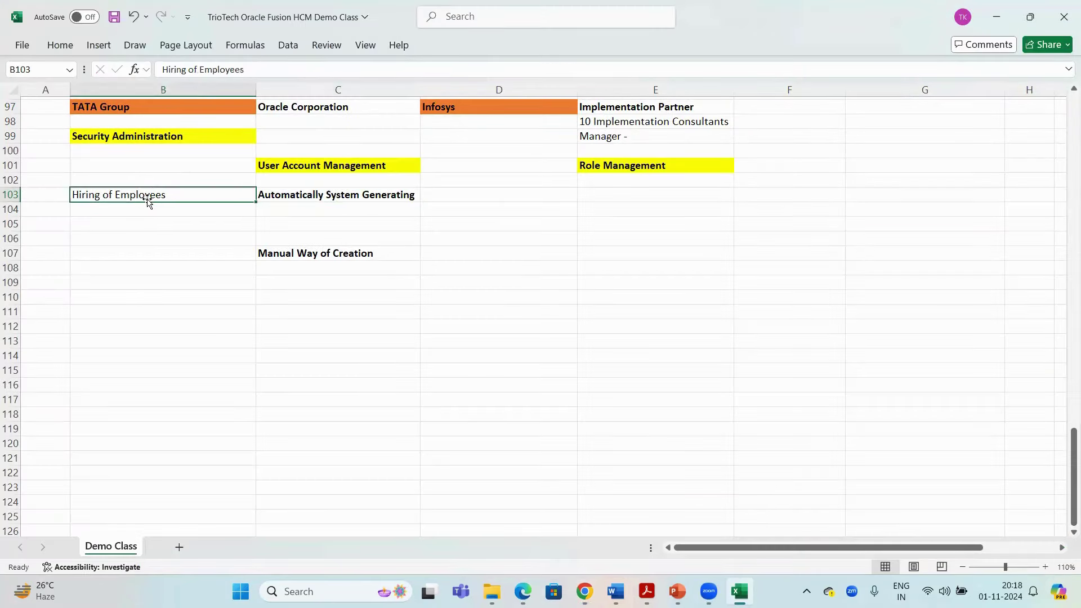
double_click(178, 196)
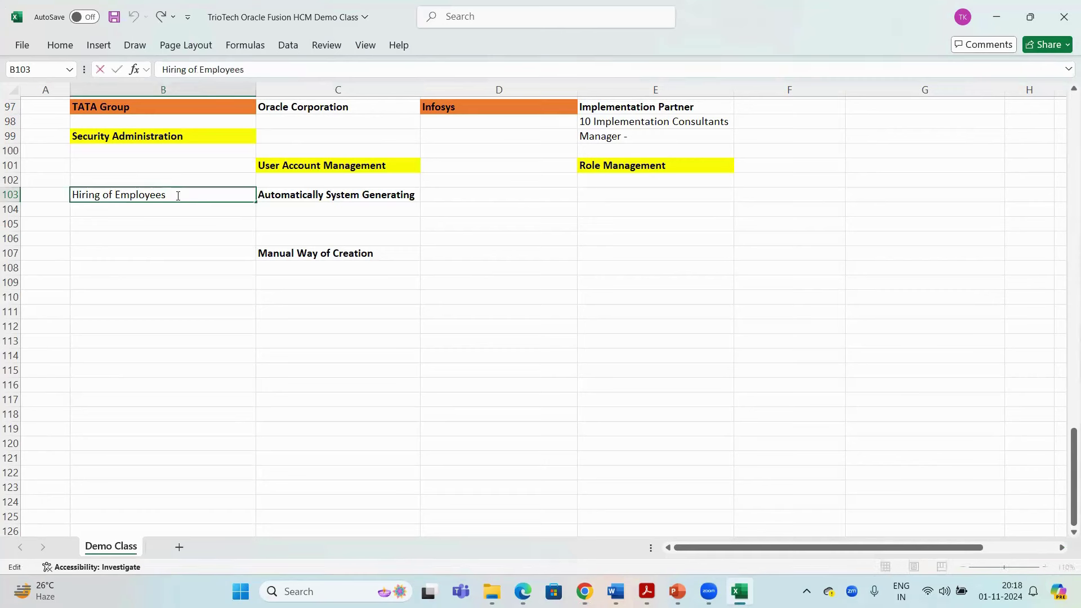
text(Employees)
key(Return)
key(ctrl+s)
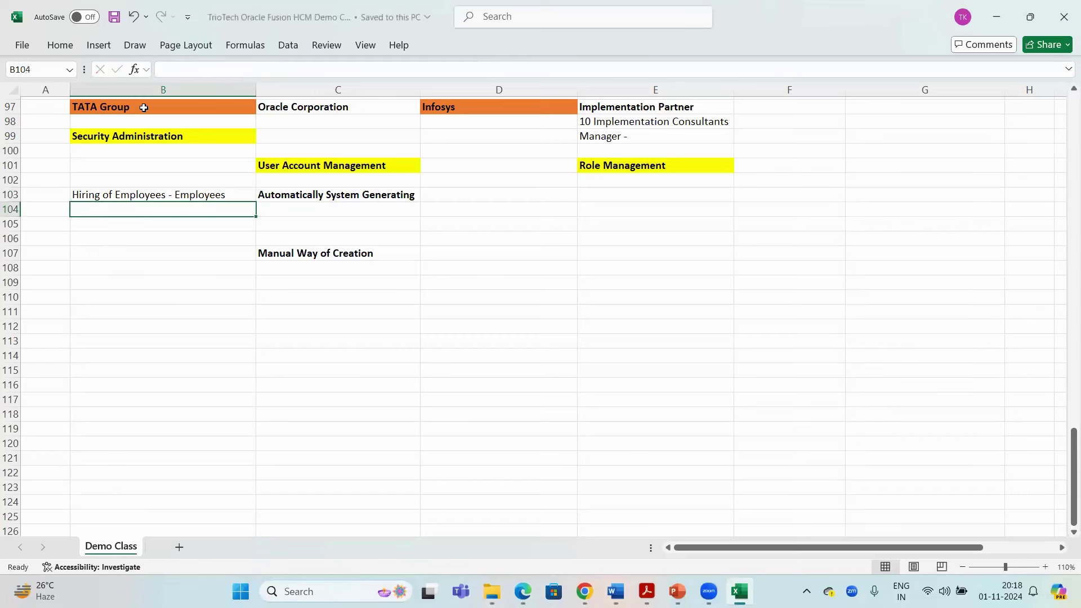
click(143, 108)
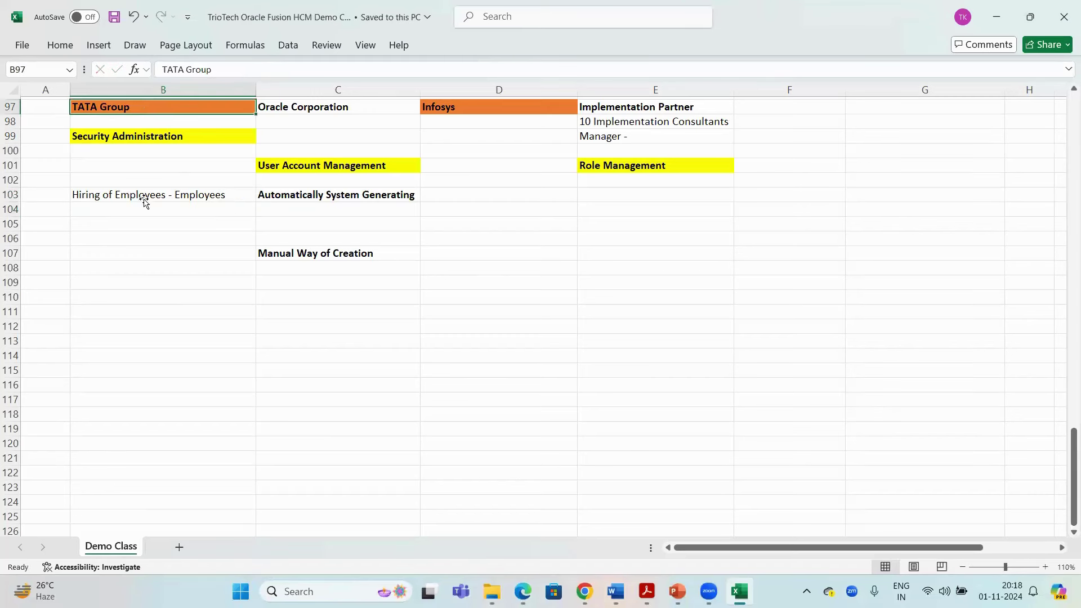
Scroll up and copy the '1) Core HR/ Global HR' entry in B23
click(145, 200)
click(303, 200)
scroll(293, 194, up, 17)
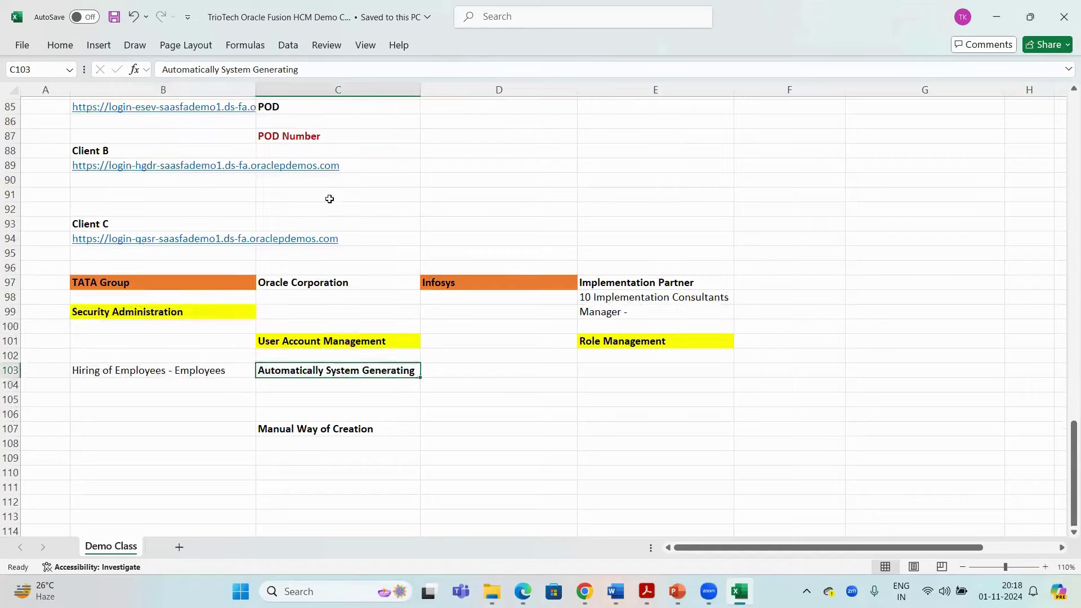
scroll(284, 185, up, 10)
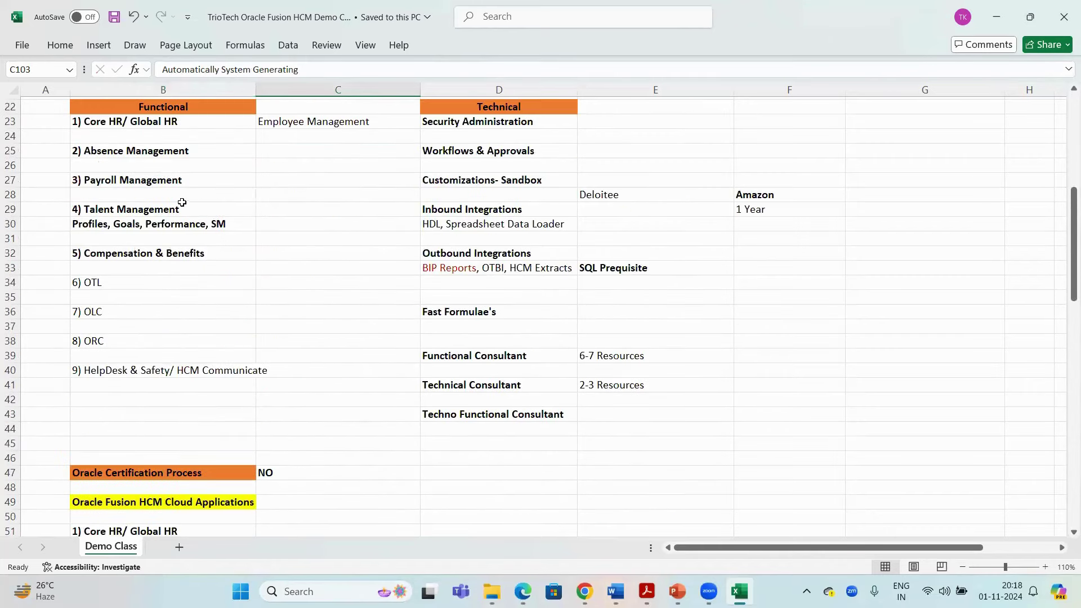
click(151, 210)
key(ctrl+c)
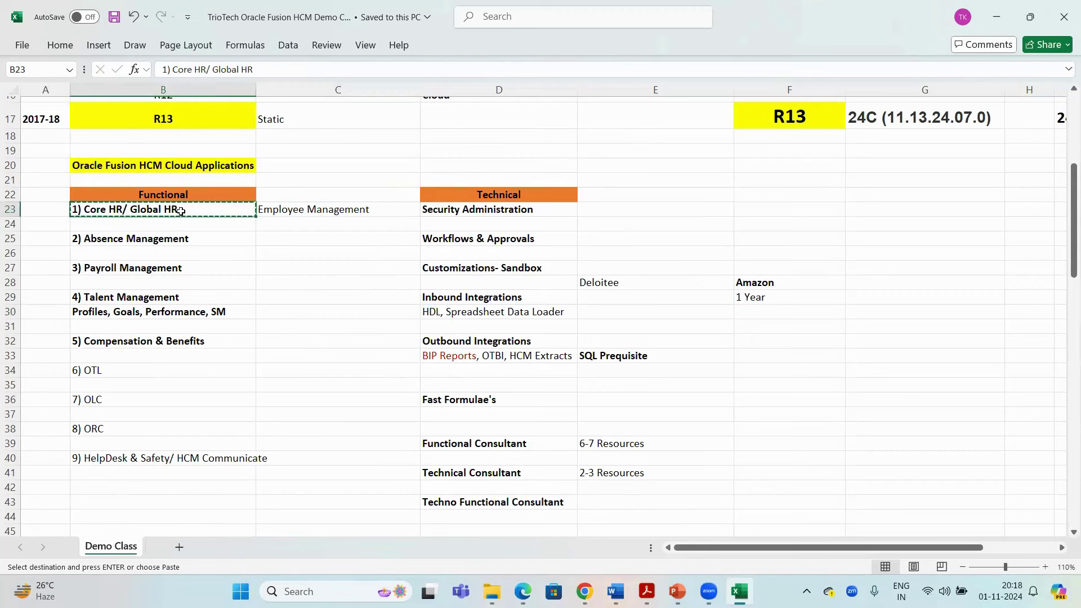
Scroll back down to the creation-method notes around rows 103–107
click(284, 212)
click(201, 210)
scroll(394, 205, down, 20)
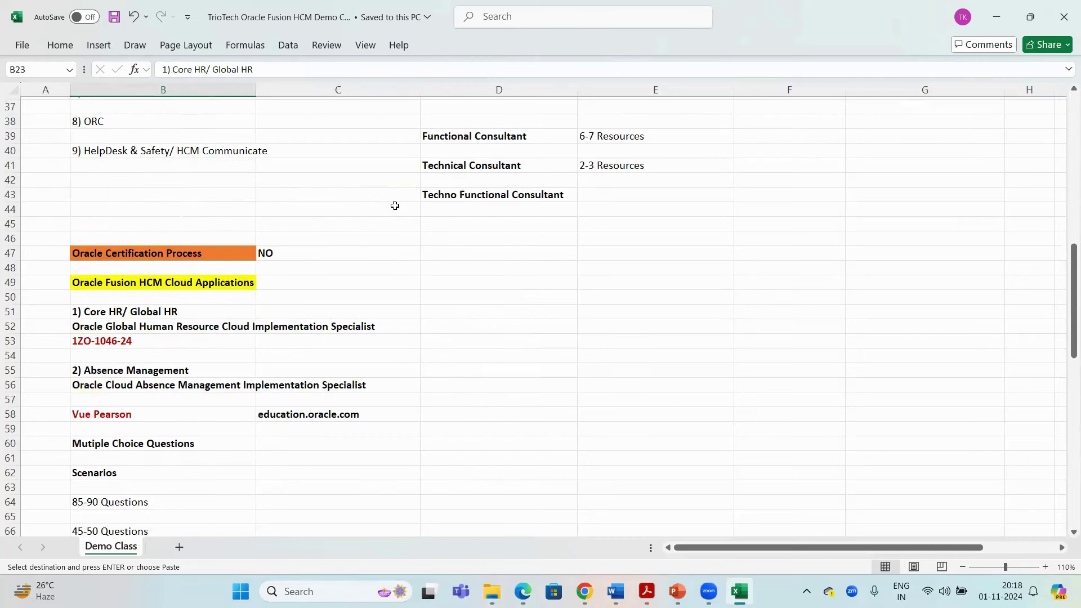
scroll(396, 204, down, 9)
scroll(396, 204, up, 2)
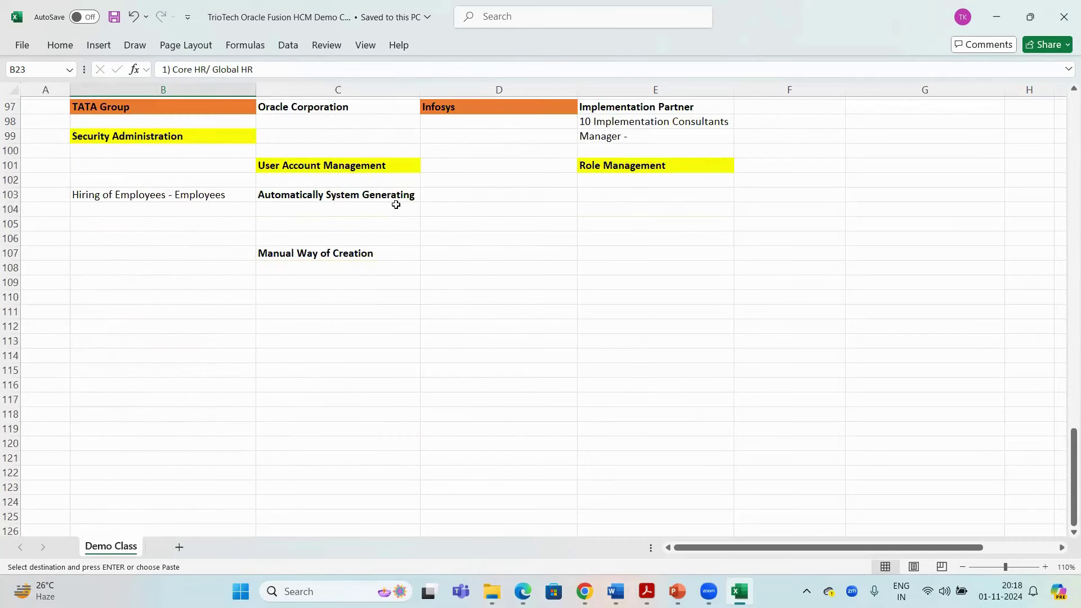
click(299, 199)
click(307, 254)
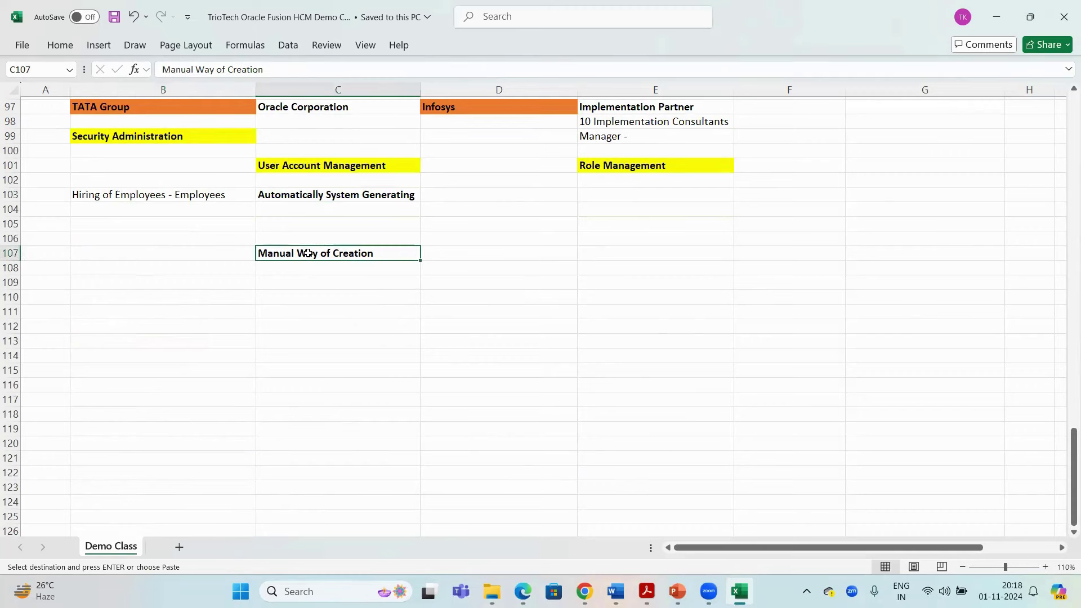
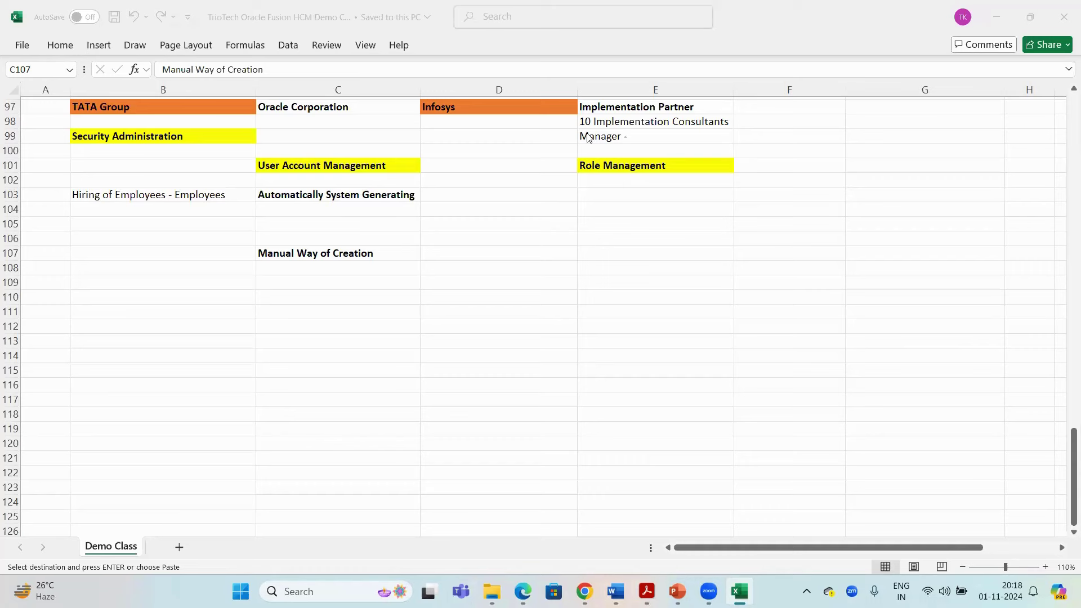
Type 'Non Employees' into B107, beside the Manual Way of Creation note
click(310, 253)
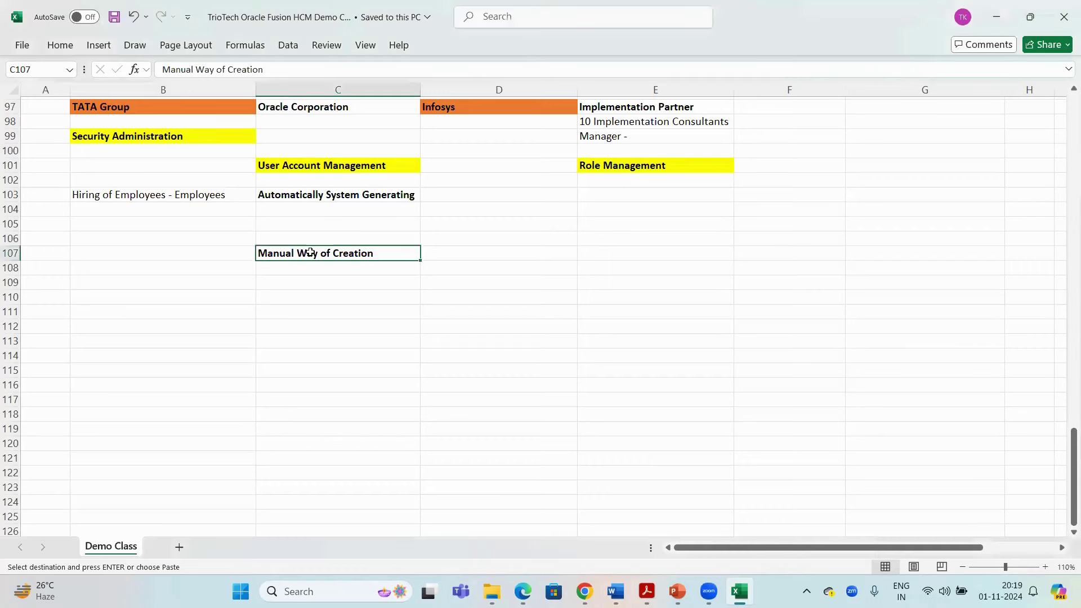
key(ctrl+c)
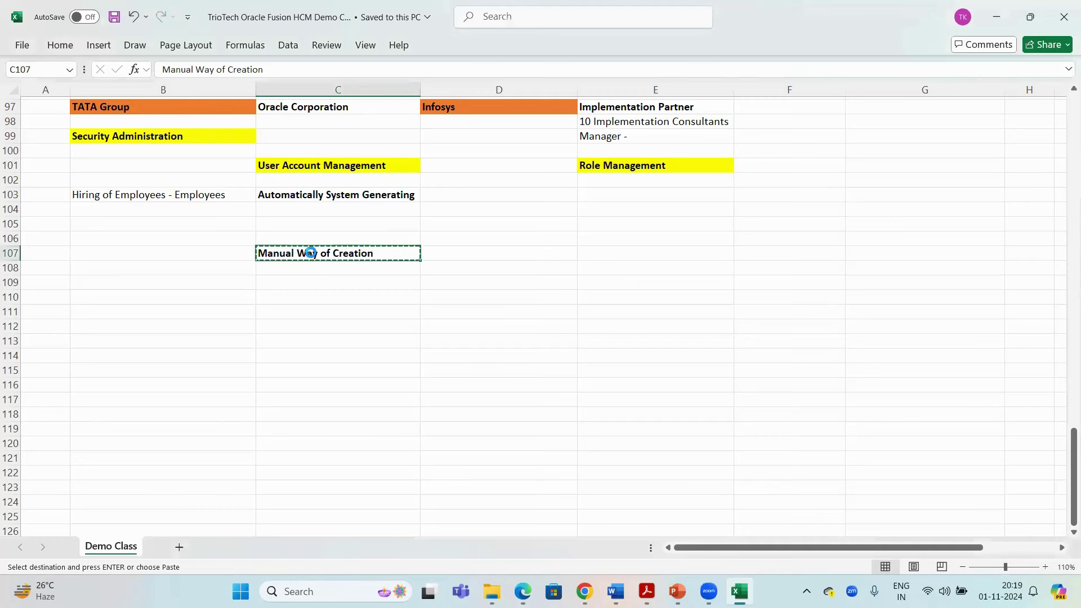
key(Return)
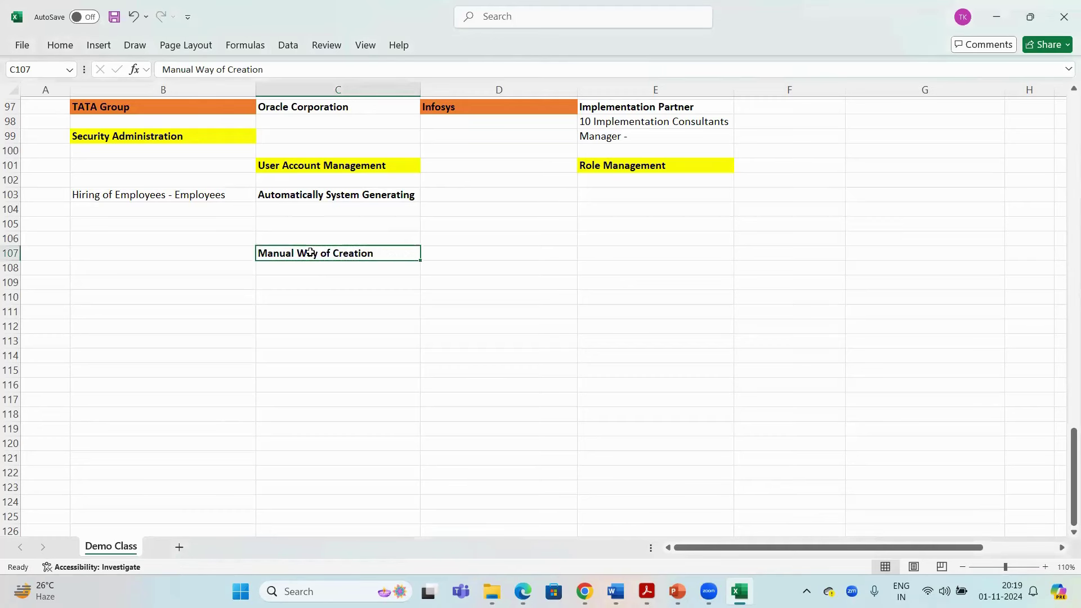
click(152, 255)
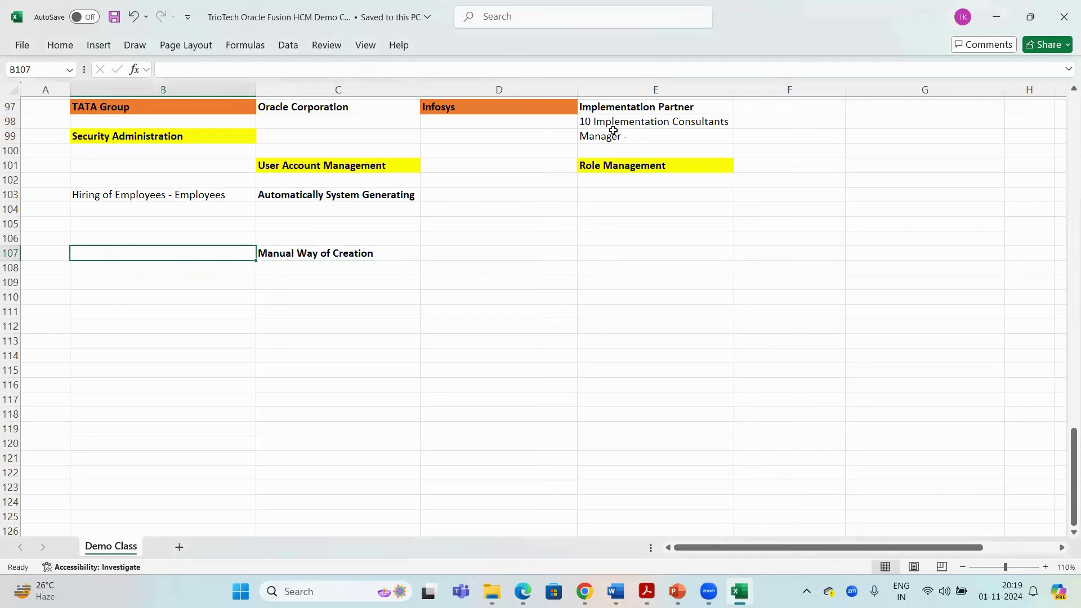
drag(613, 124, 612, 136)
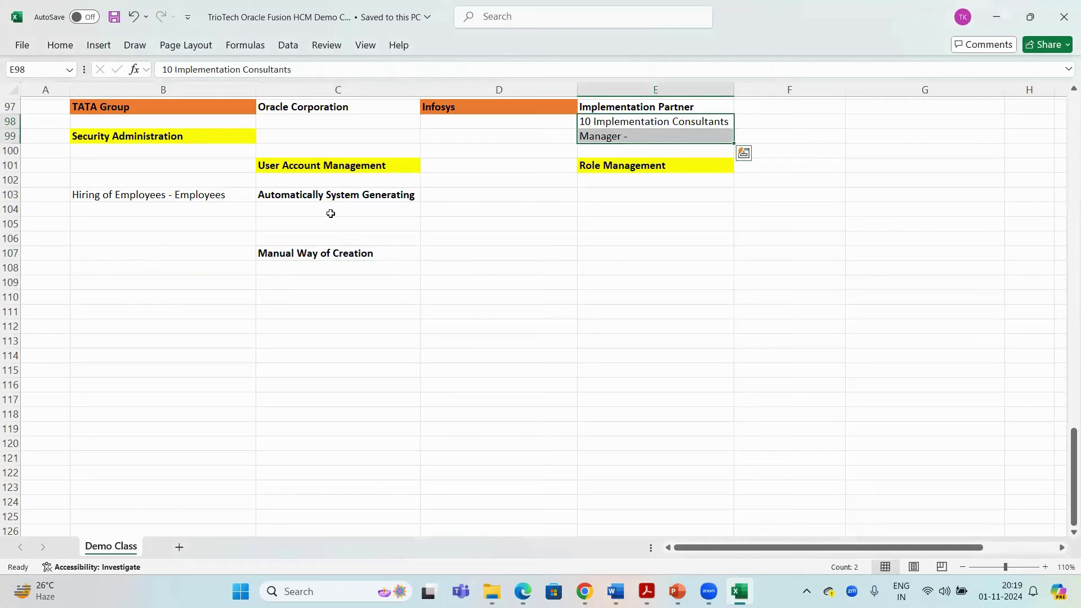
click(149, 253)
click(162, 109)
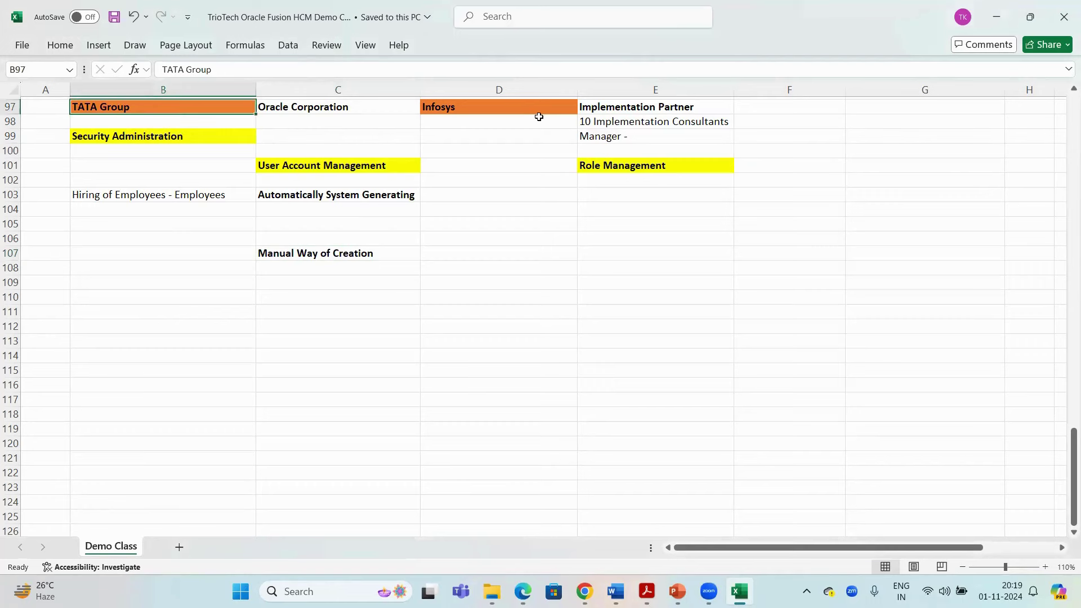
click(614, 107)
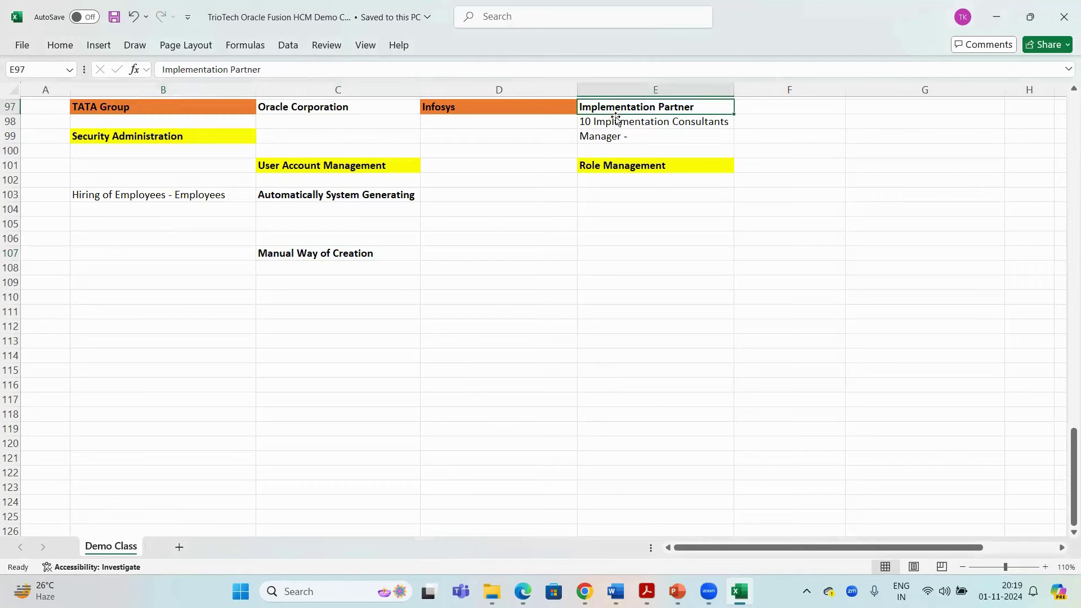
drag(614, 122, 531, 117)
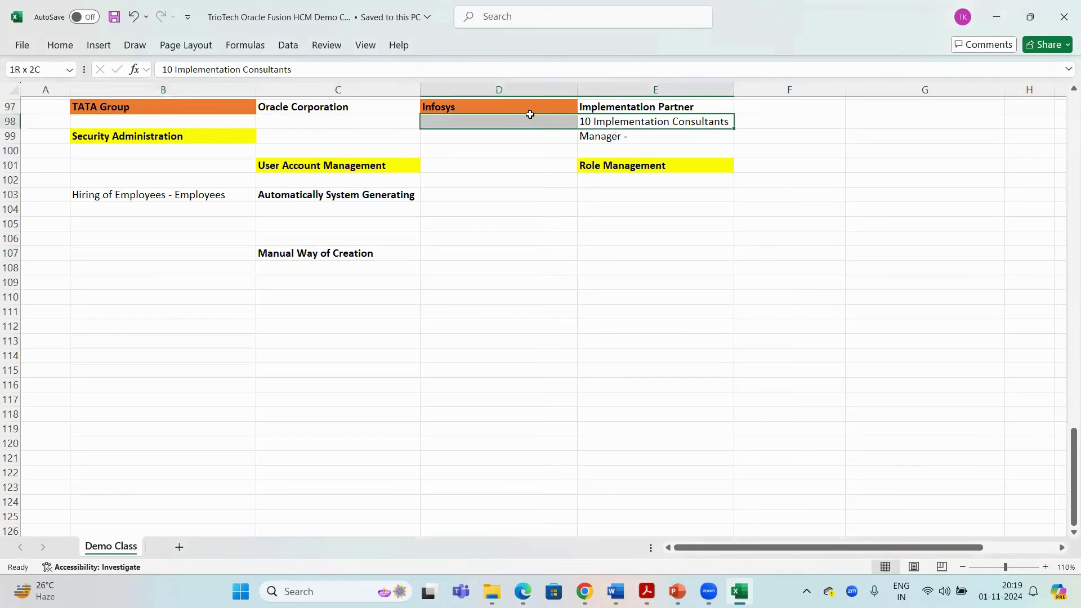
click(175, 107)
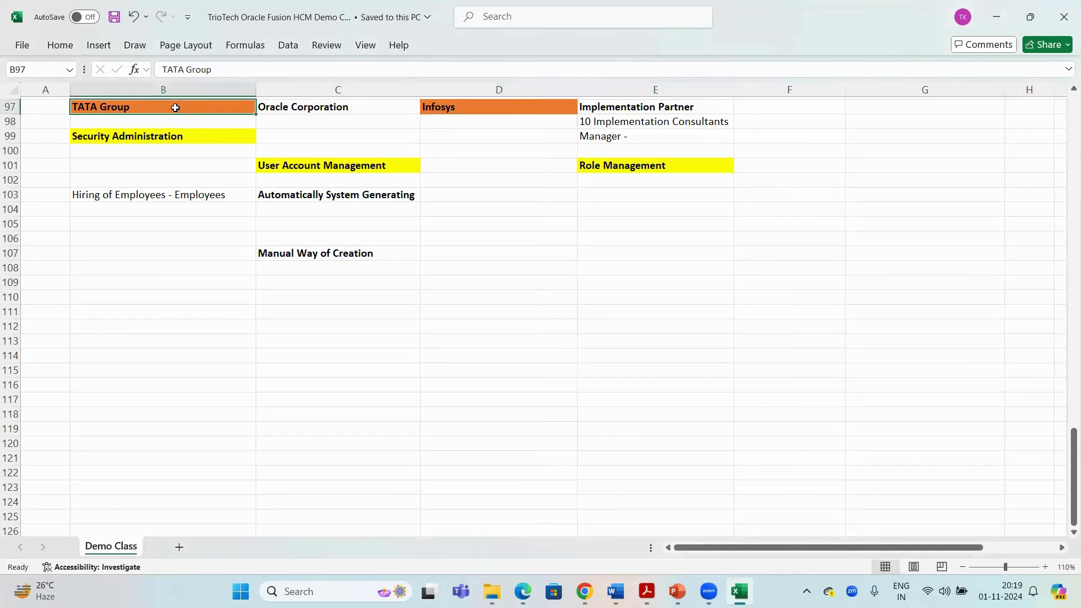
click(160, 254)
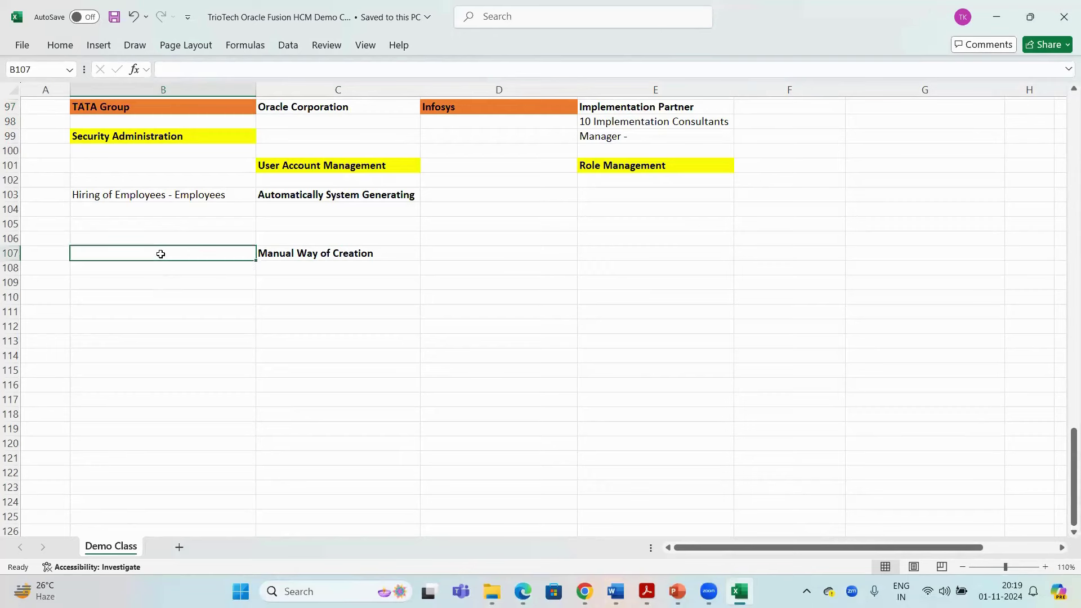
text(Non )
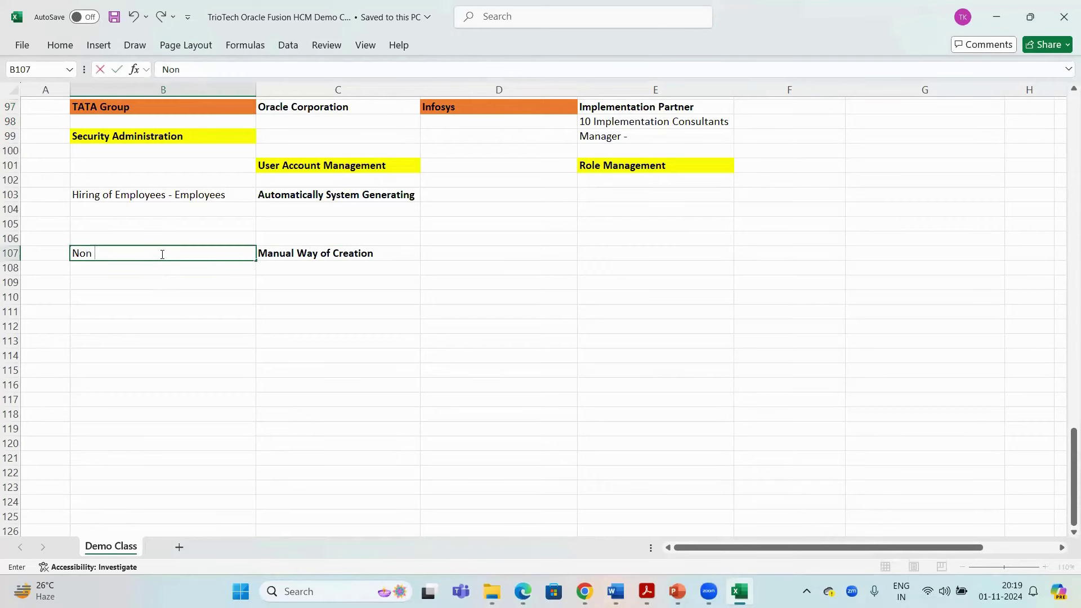
text(Employees)
key(Return)
Review the hiring and creation-method notes and copy the Non Employees cell
click(160, 254)
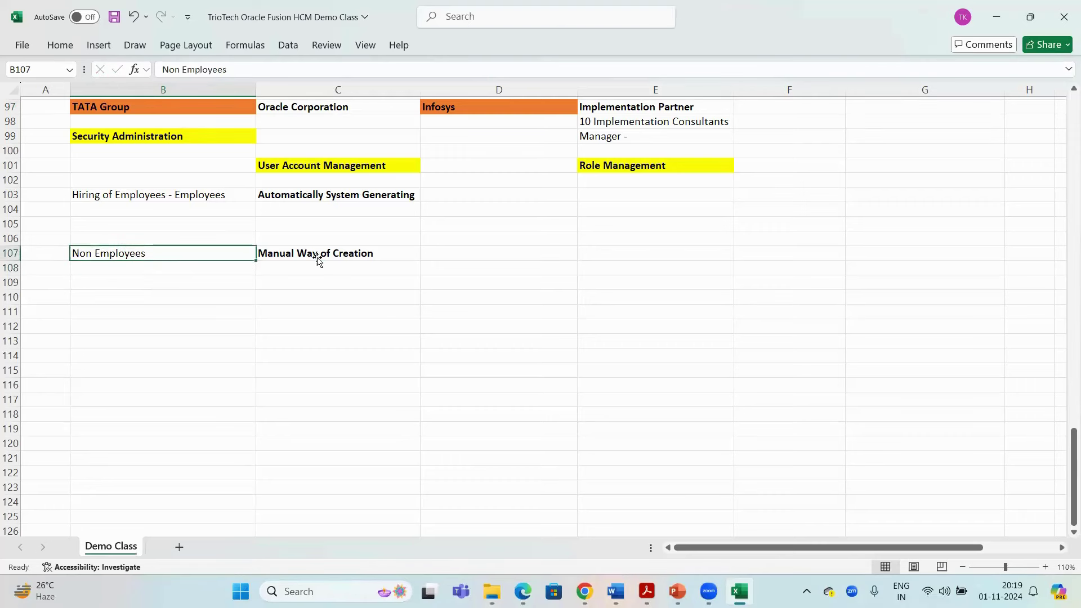
click(316, 257)
drag(656, 111, 644, 134)
shift+click(545, 130)
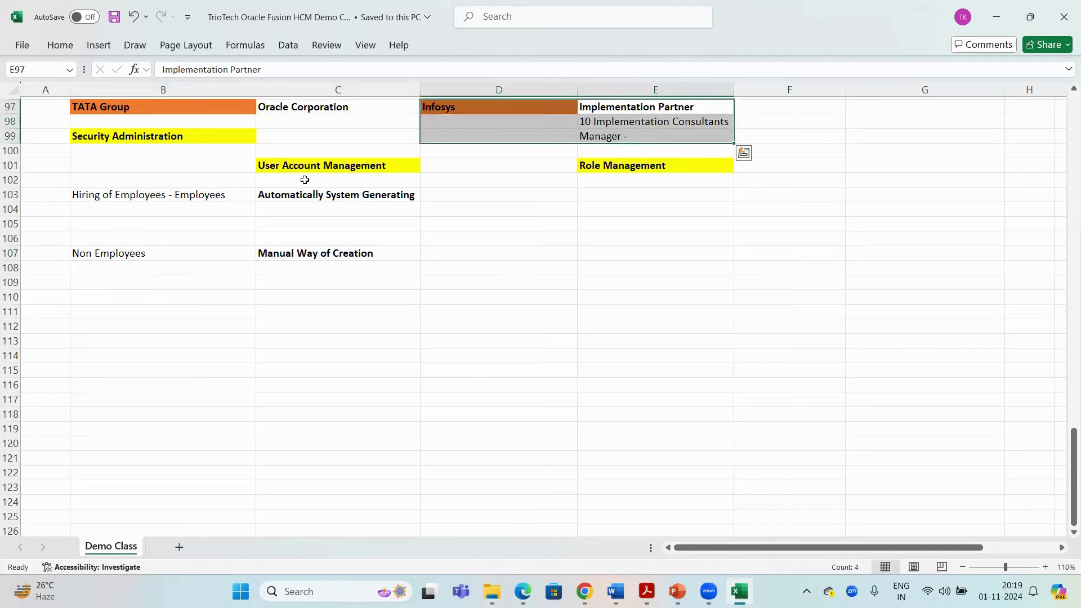
click(134, 196)
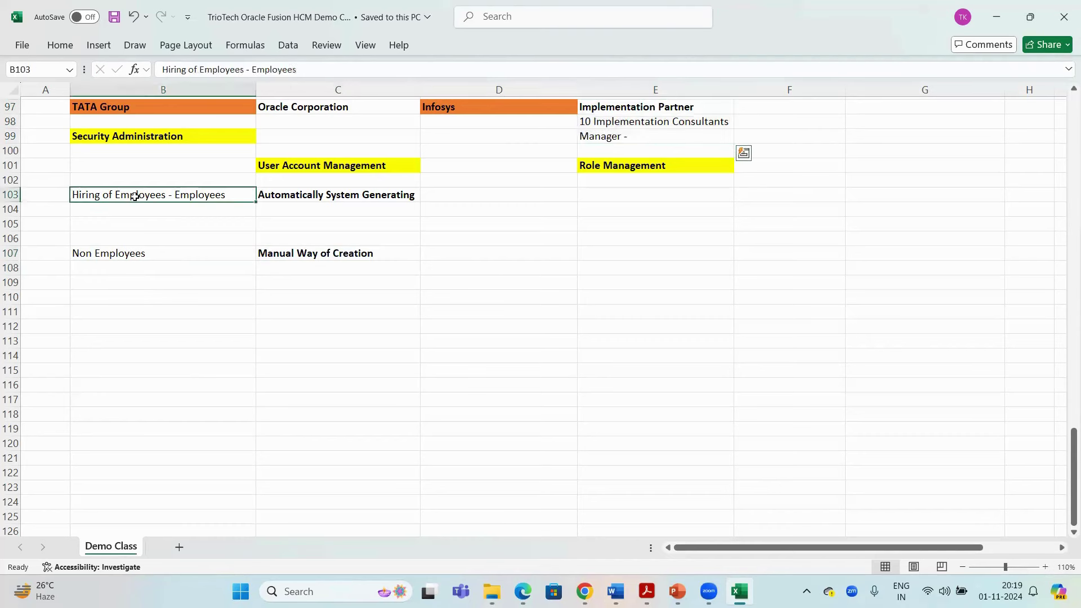
click(304, 194)
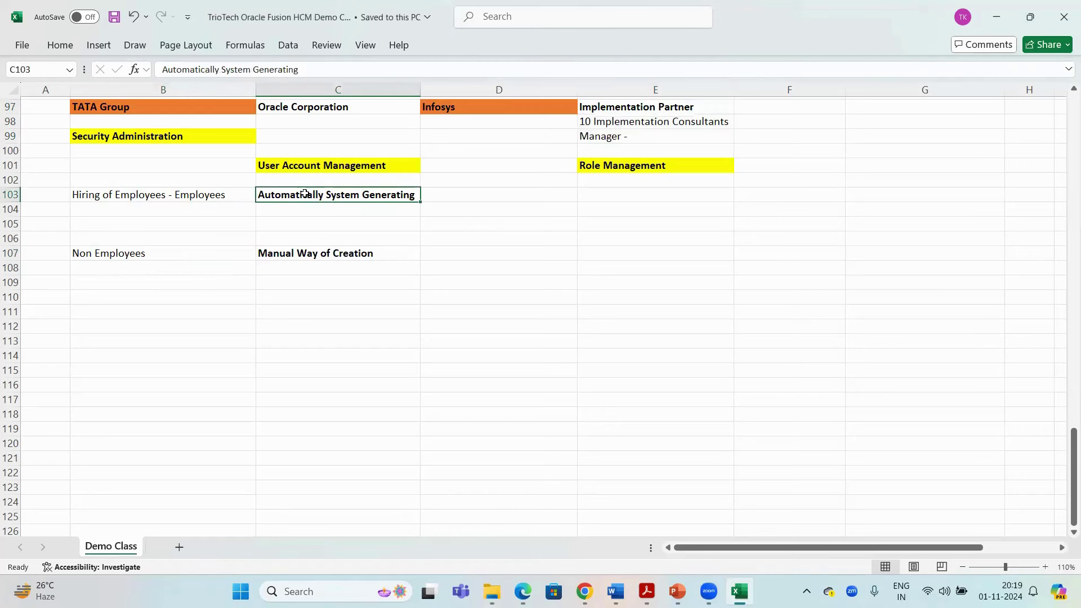
click(146, 193)
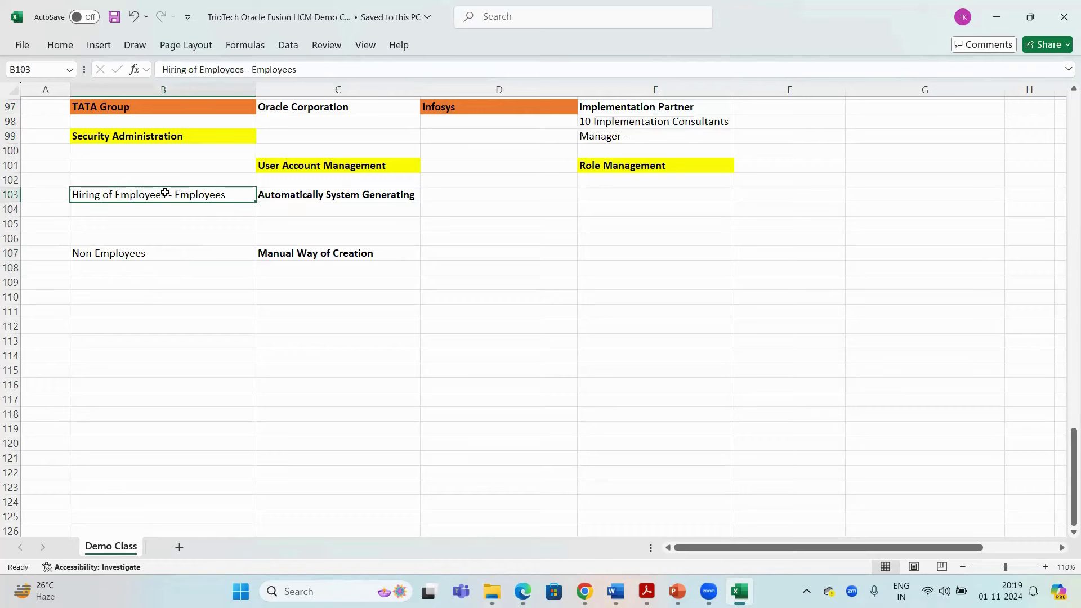
click(123, 253)
key(ctrl+c)
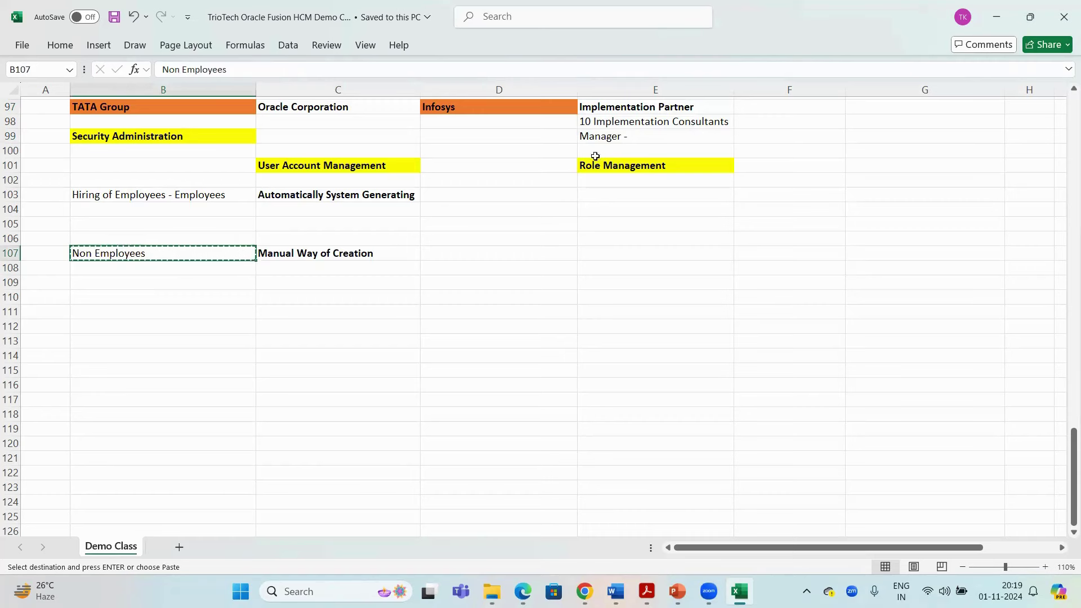
drag(603, 121, 604, 139)
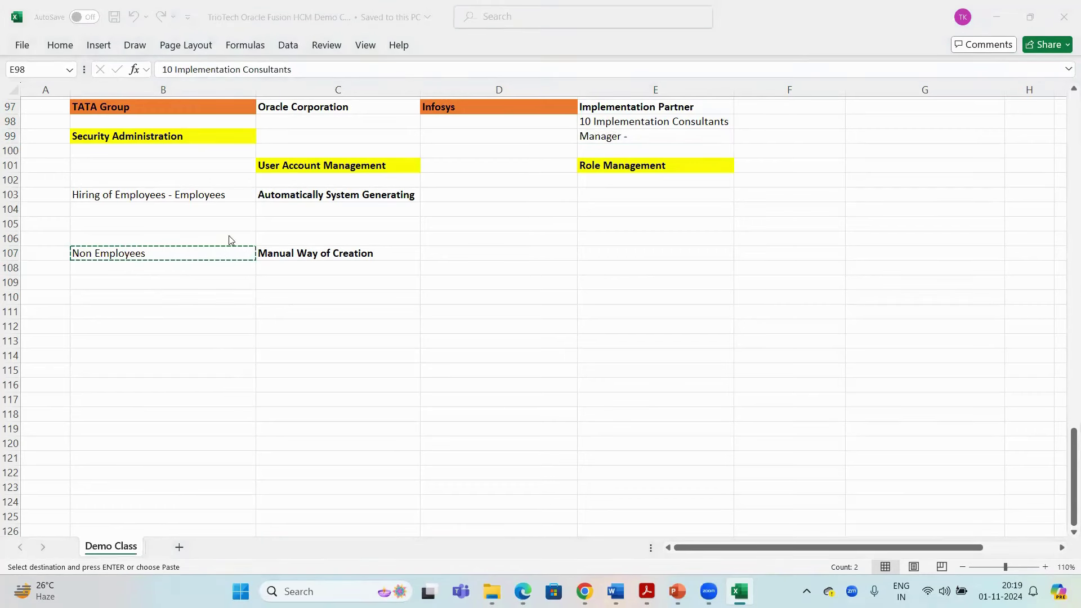
Check the Oracle demo site address in the browser, then return to the class notes workbook
key(alt+Tab)
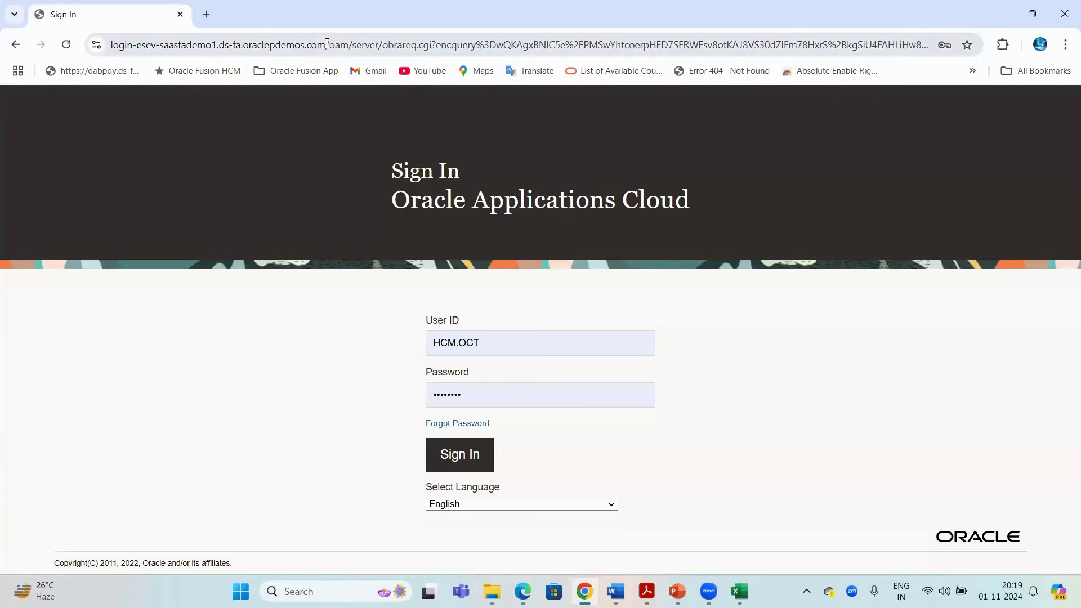
drag(325, 43, 111, 45)
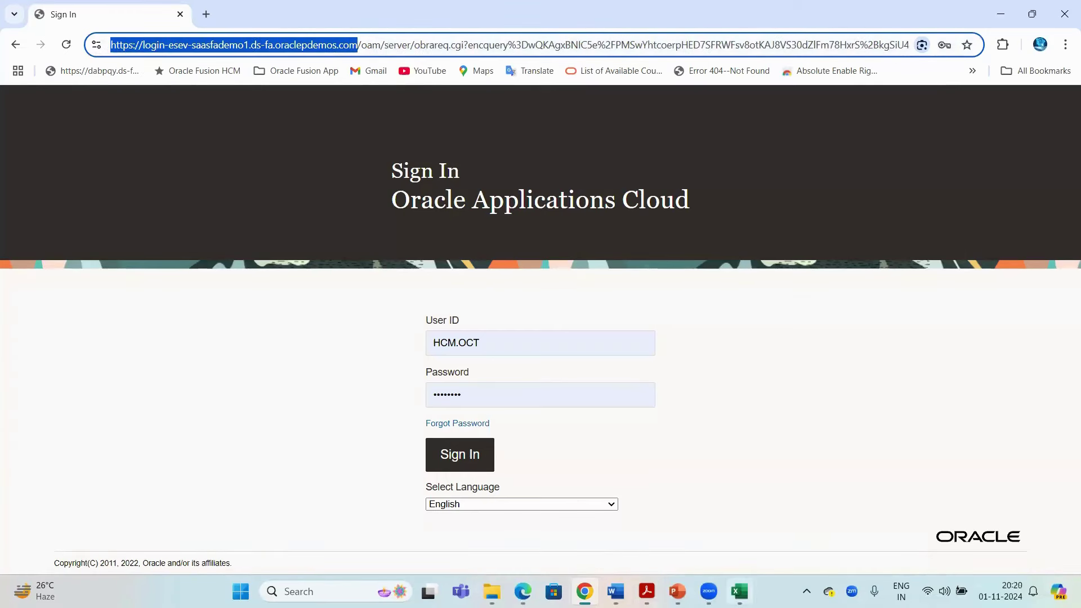
click(739, 591)
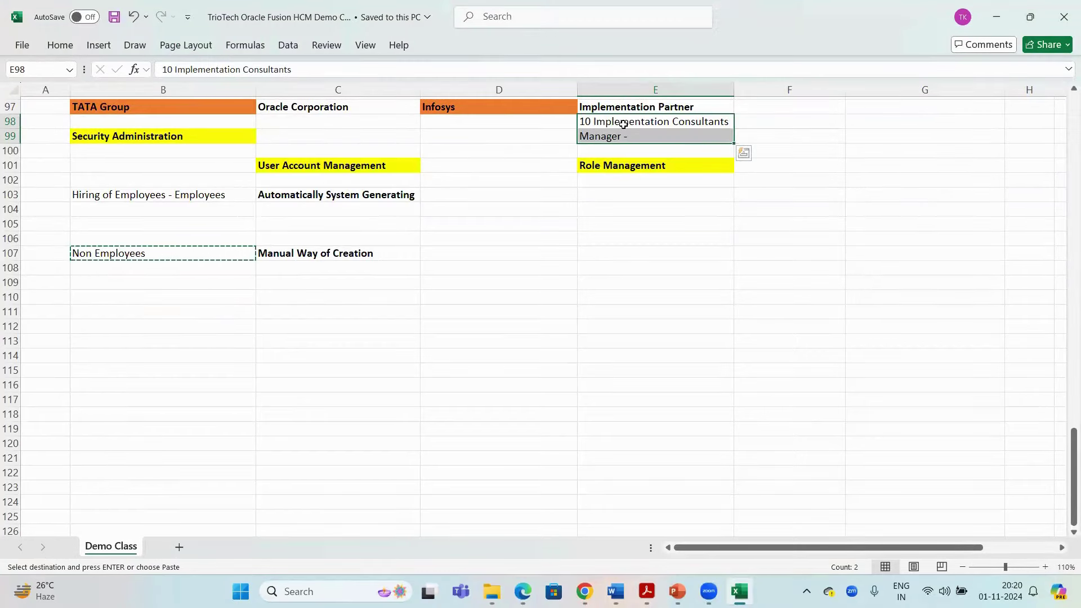
Review the notes again, copying Manual Way of Creation and then cancelling the copy
drag(622, 127, 621, 140)
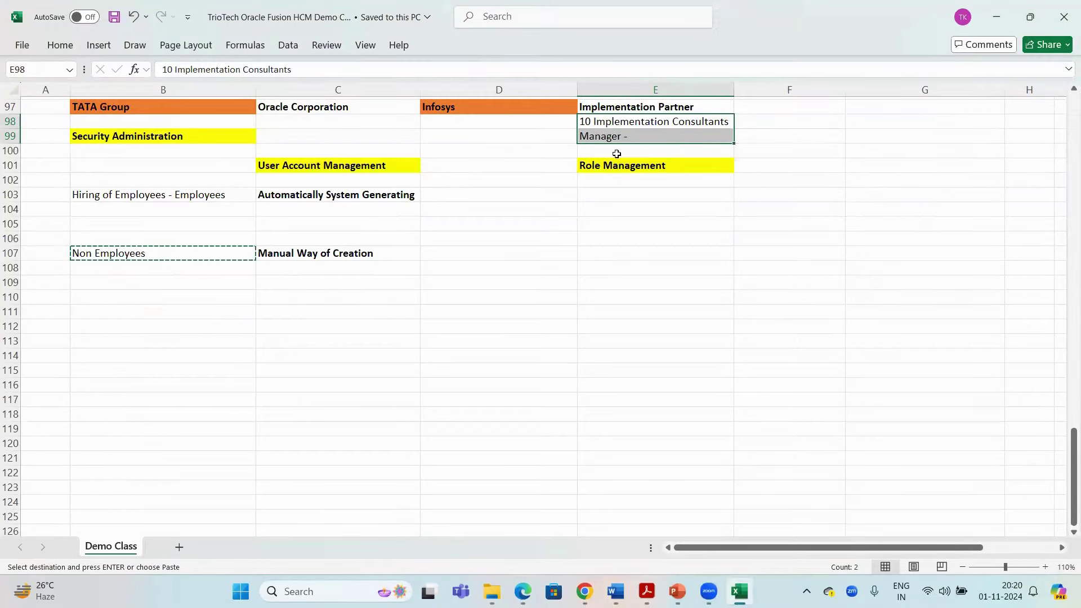
click(113, 250)
click(108, 106)
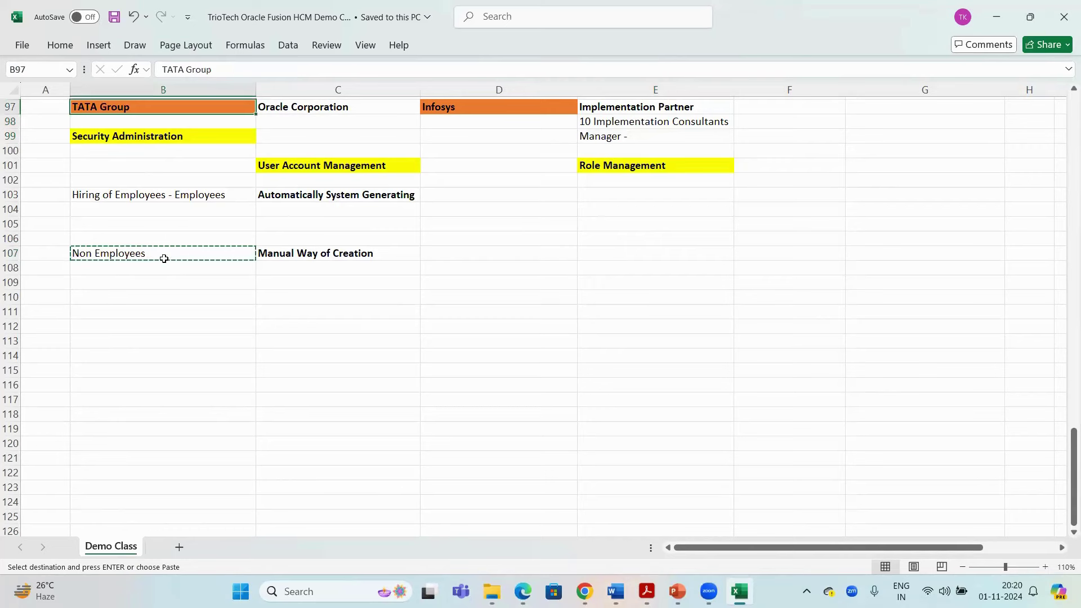
key(Escape)
click(128, 255)
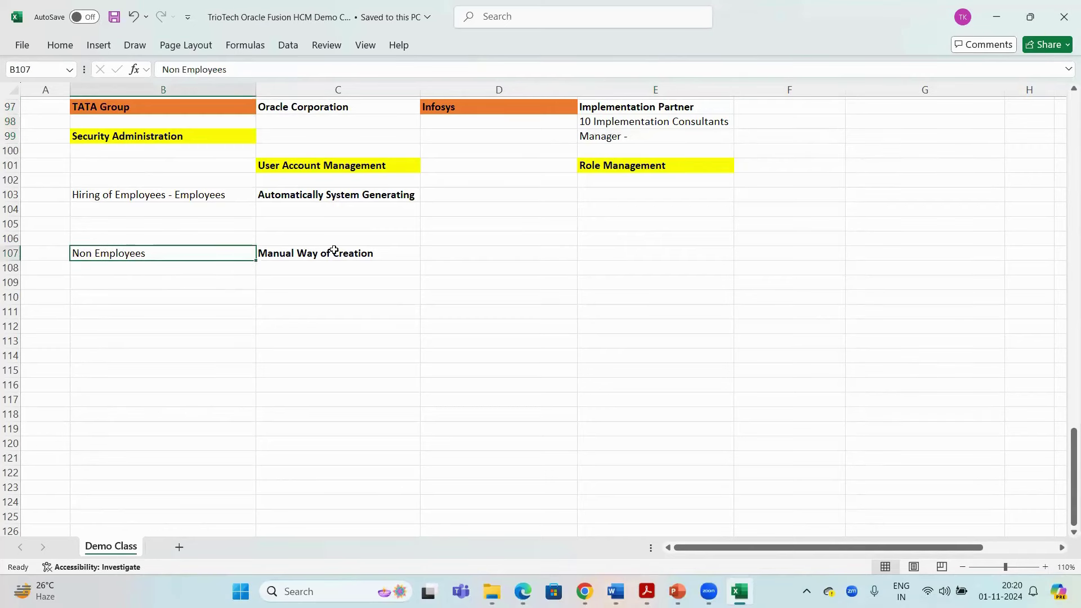
click(299, 254)
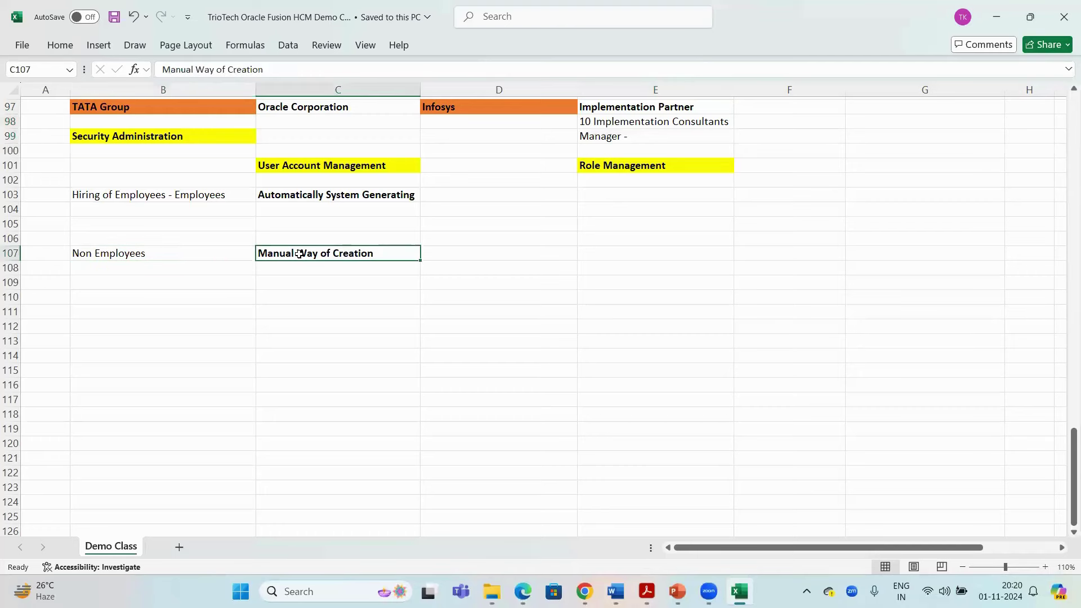
key(ctrl+c)
key(Escape)
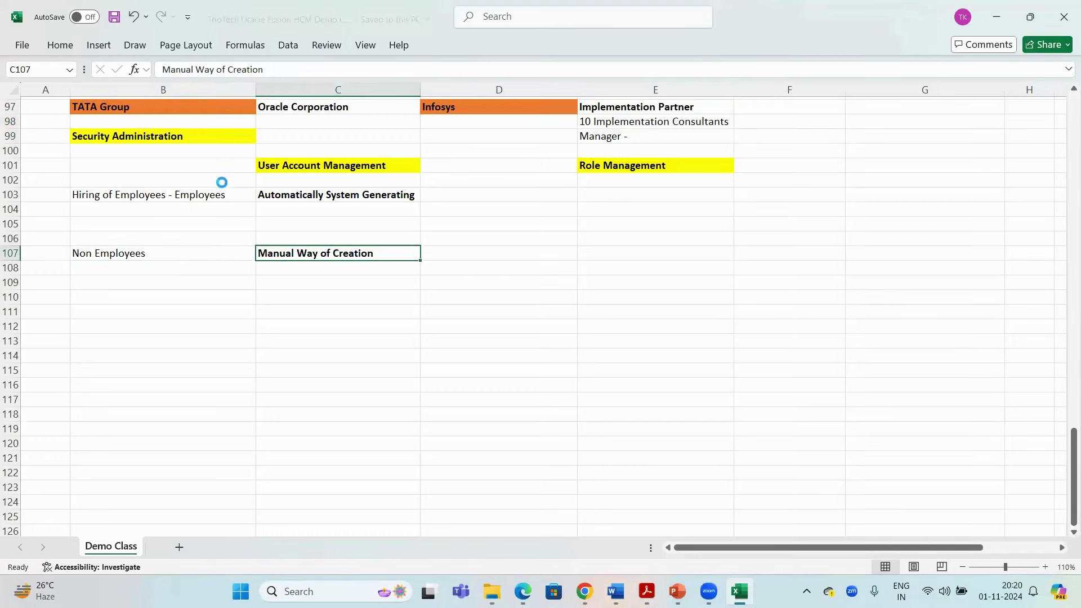
click(154, 110)
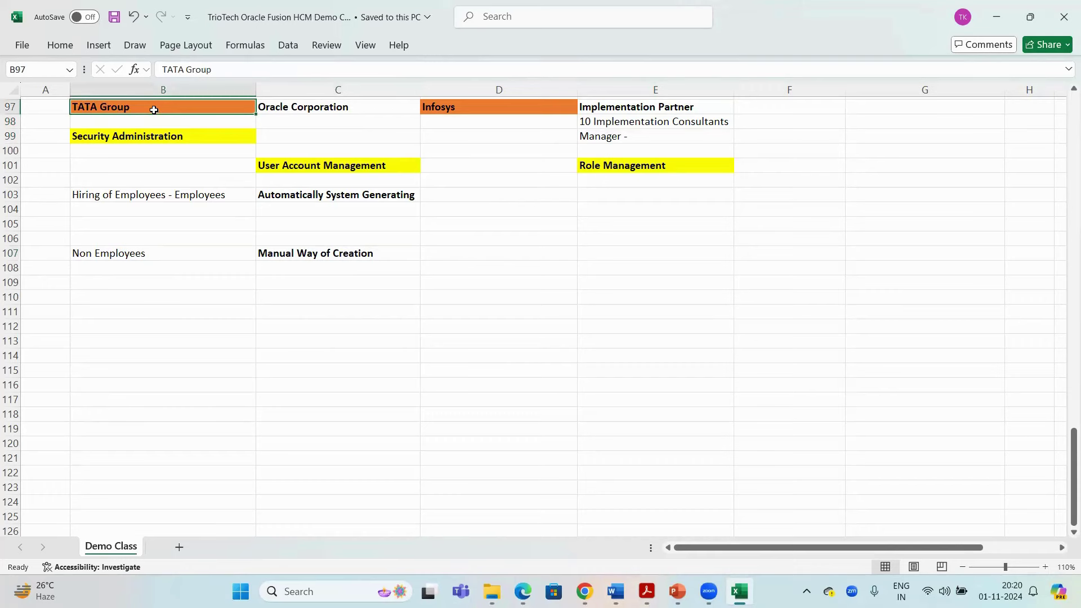
drag(535, 107, 655, 150)
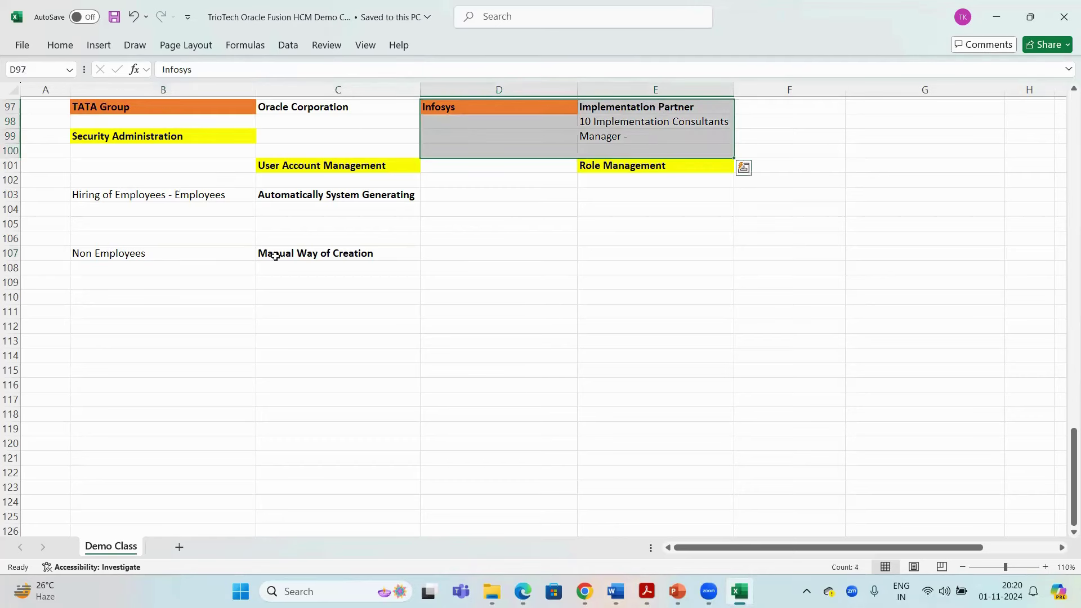
Review the hiring and Non Employees notes and copy the 10 Implementation Consultants cell E98
click(177, 194)
key(ctrl+c)
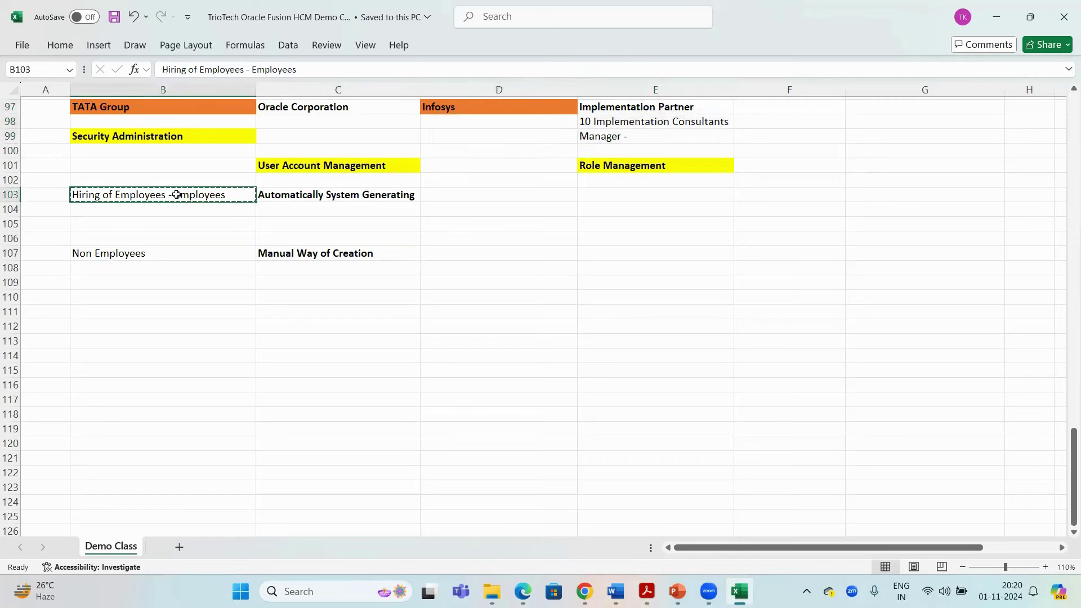
drag(314, 197, 234, 196)
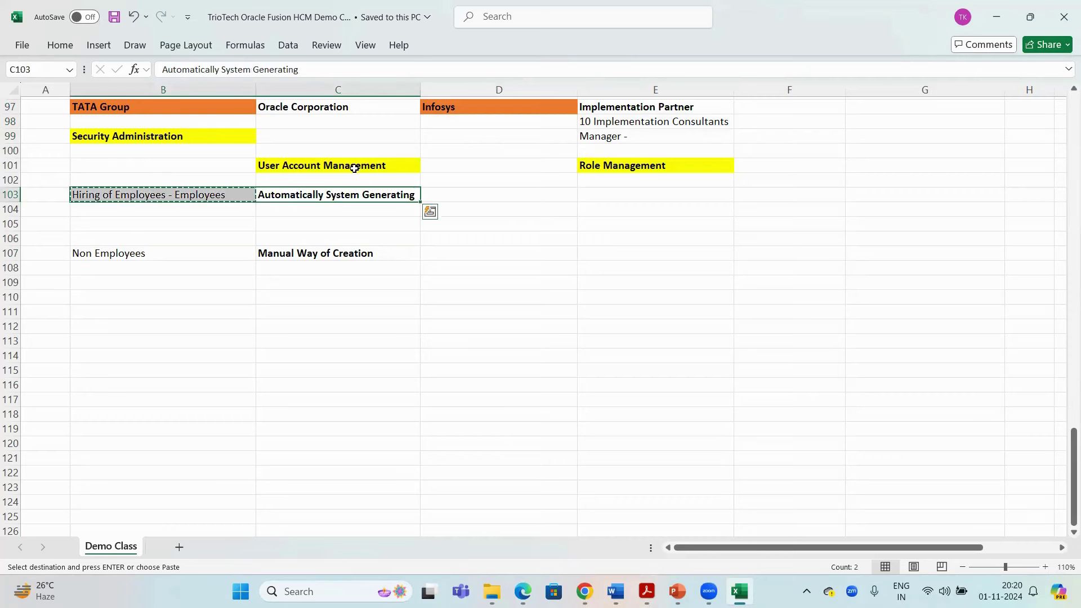
click(328, 165)
key(Escape)
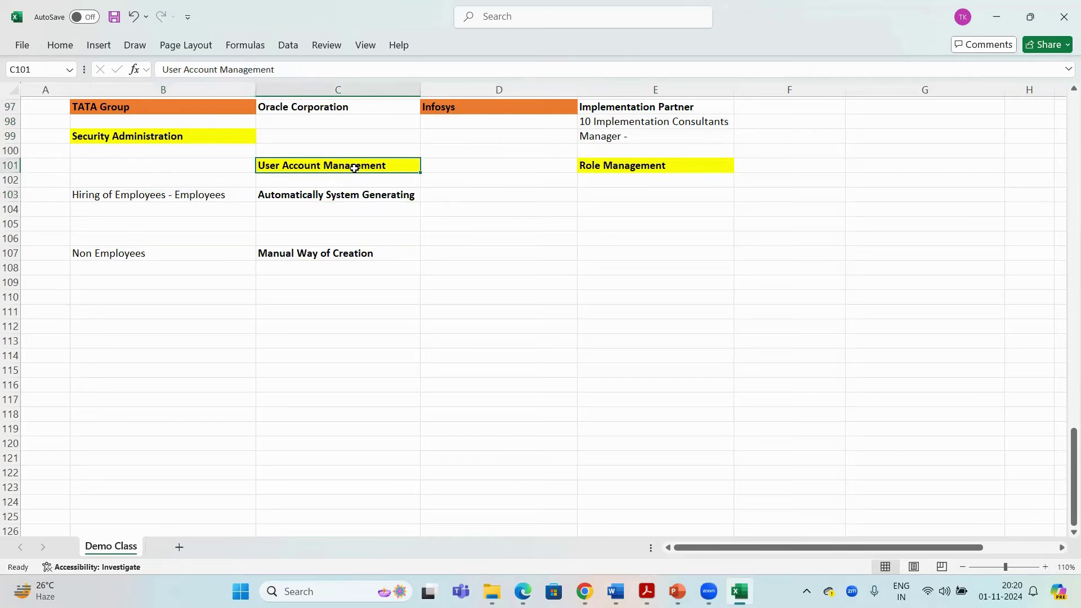
drag(335, 253, 221, 252)
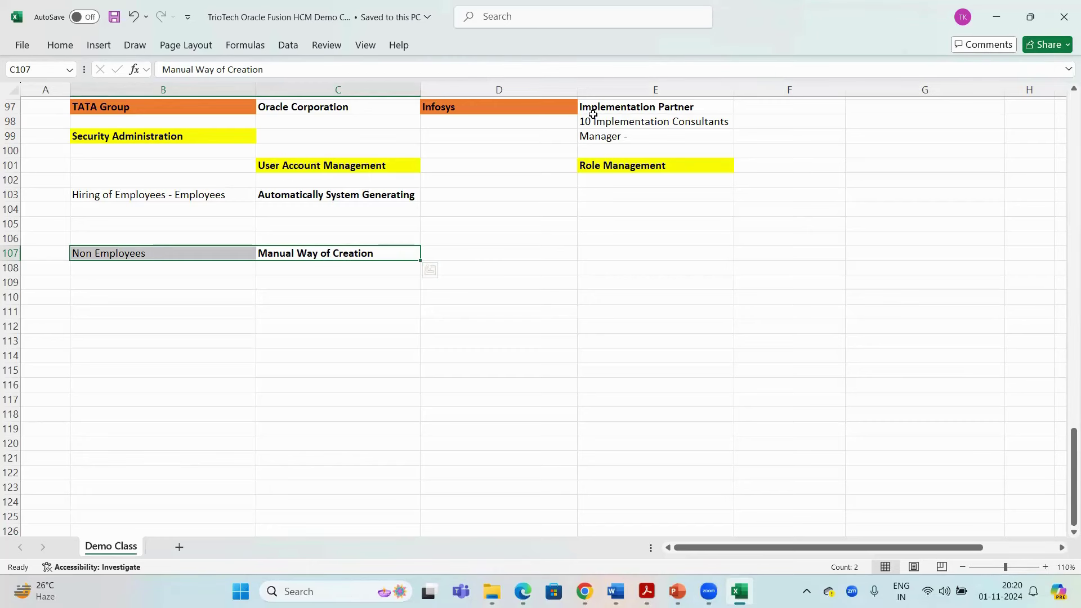
drag(593, 117, 600, 122)
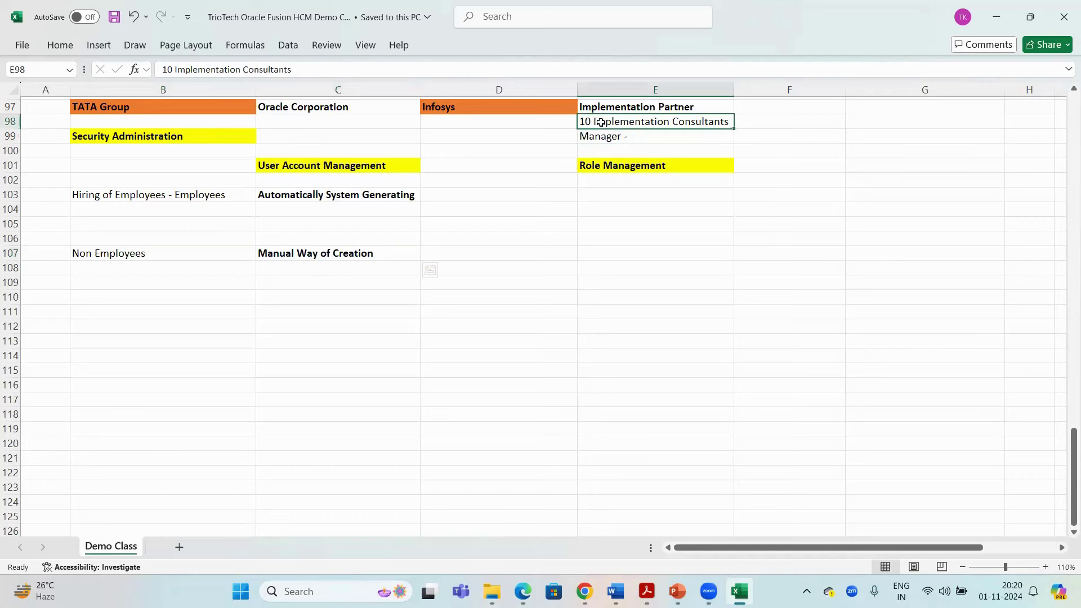
key(ctrl+c)
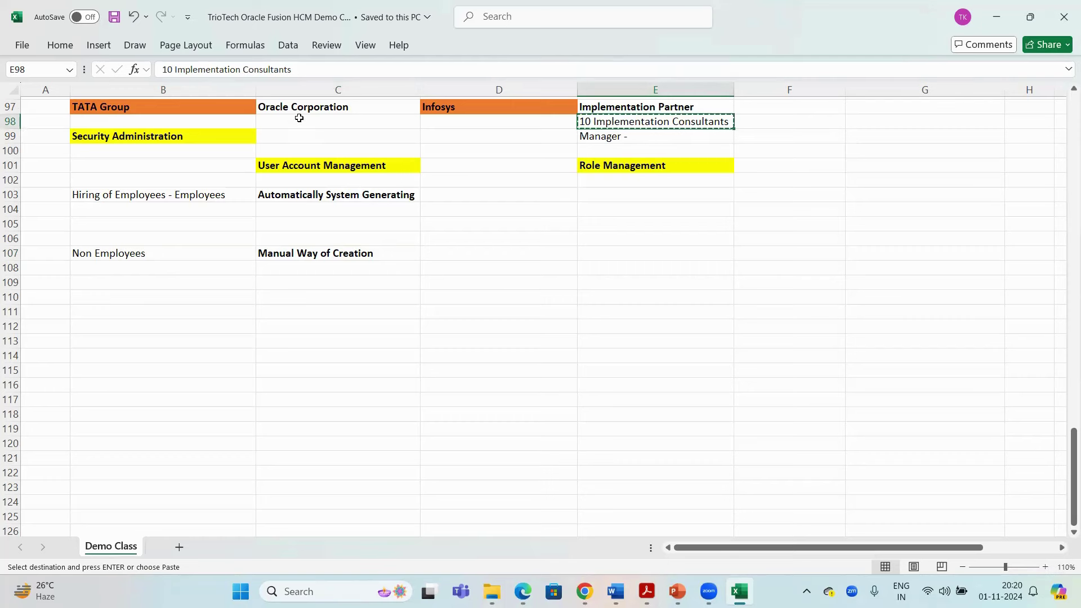
Copy the Manager note in E99 and switch to the Oracle sign-in page
click(230, 107)
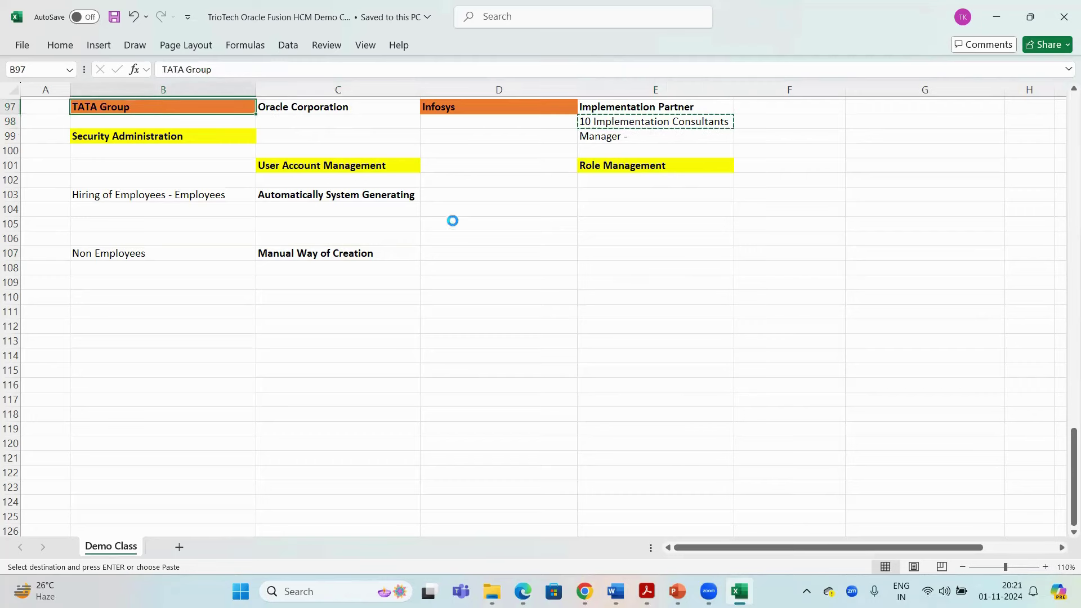
click(609, 136)
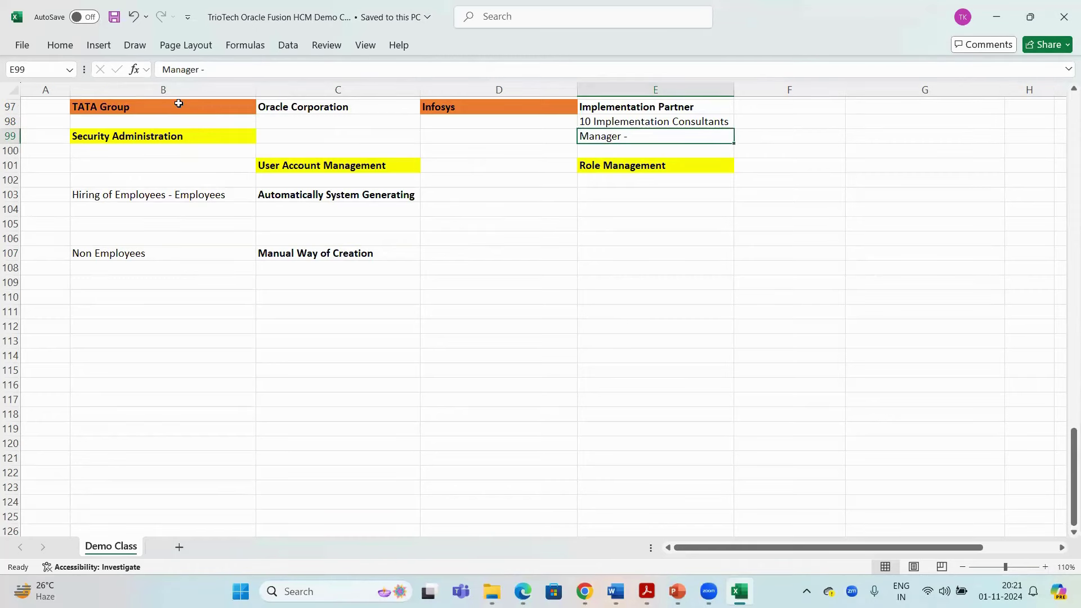
drag(179, 103, 279, 108)
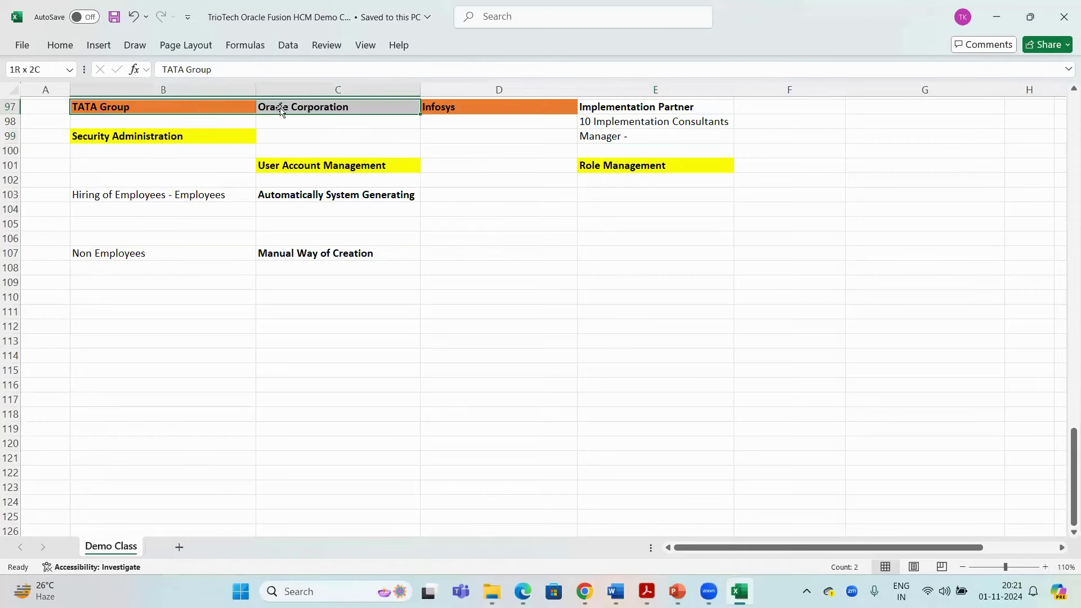
click(640, 143)
key(ctrl+c)
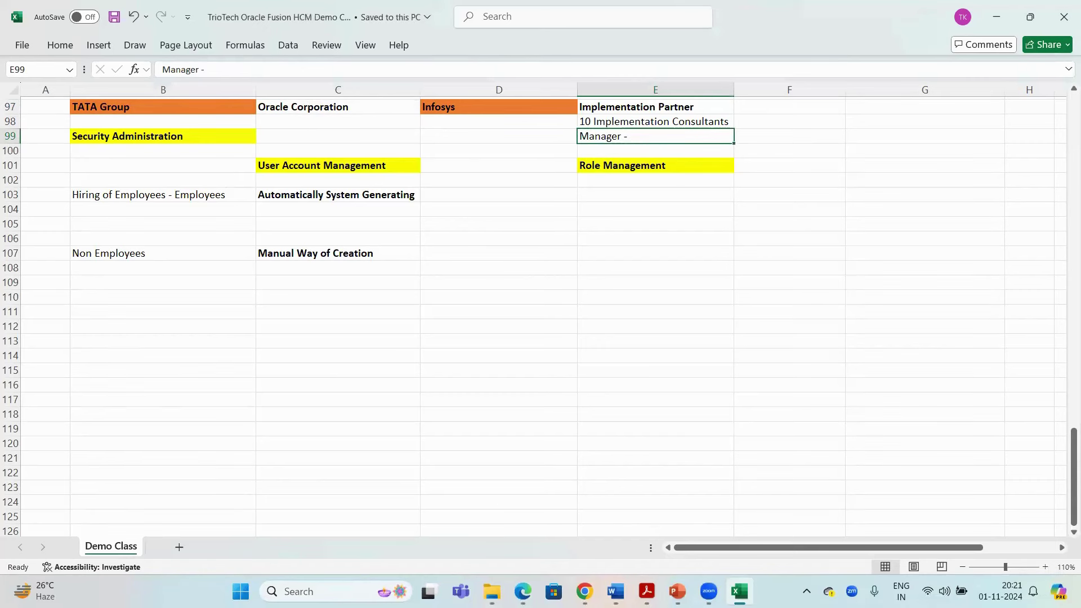
key(alt+Tab)
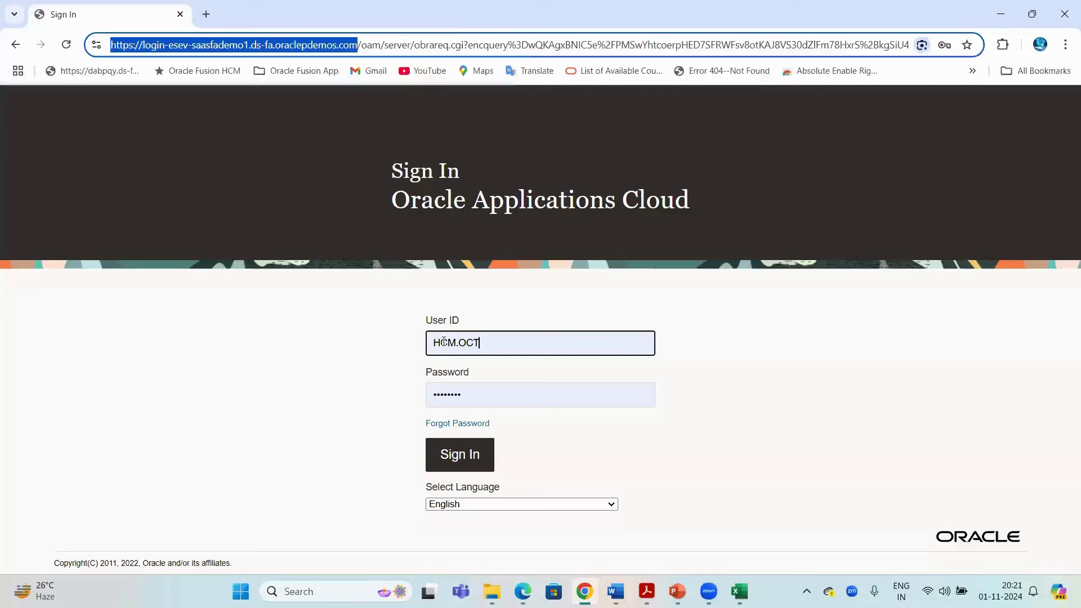
Submit the saved demo credentials, trim the error URL to the domain, and sign in again
double_click(427, 344)
click(514, 296)
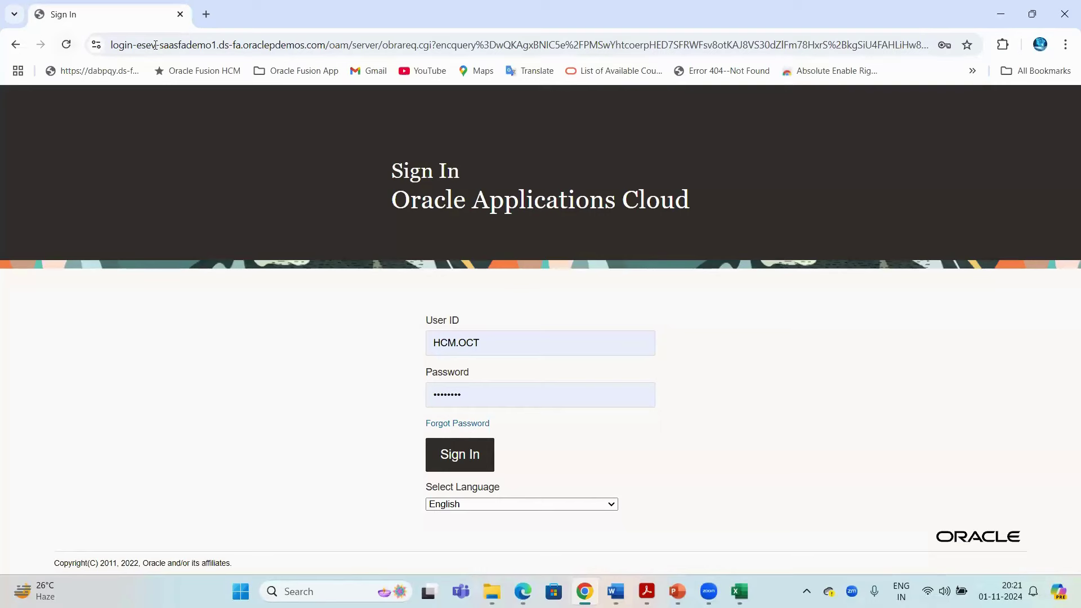
key(ctrl+l)
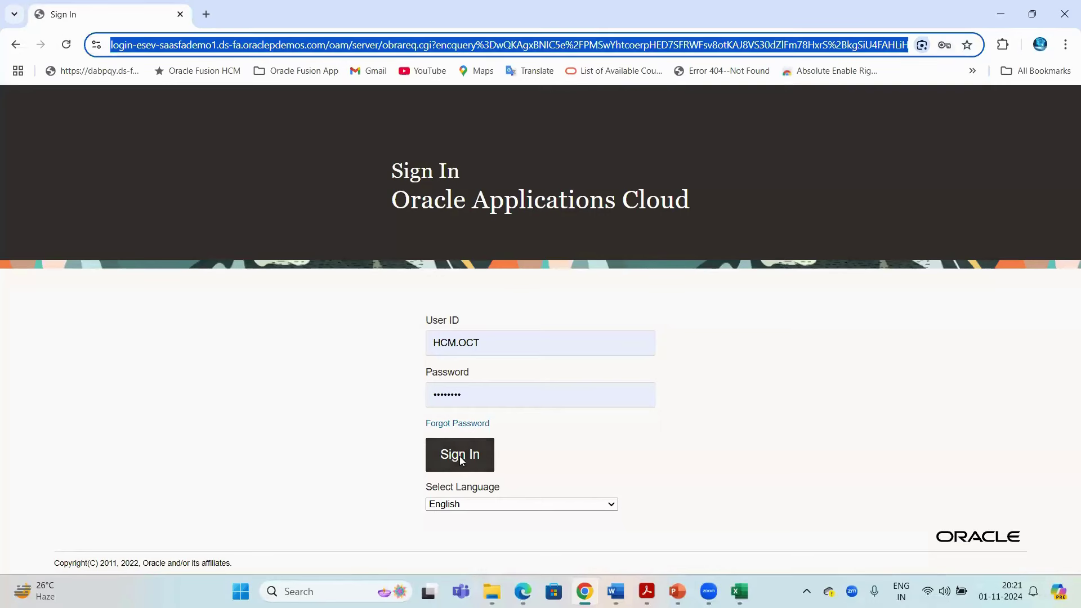
click(459, 456)
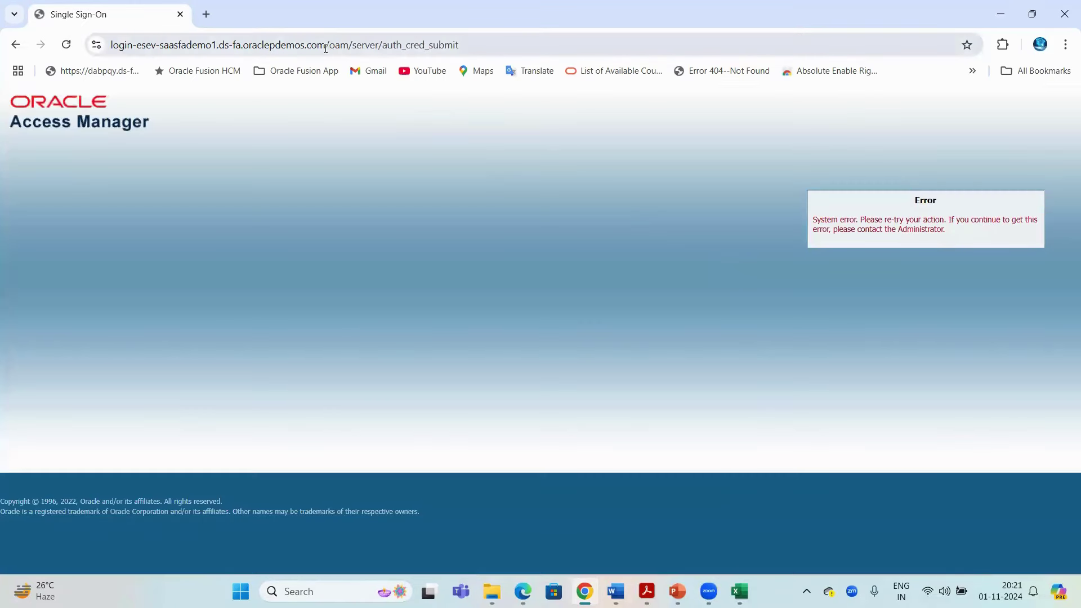
drag(326, 45, 568, 61)
key(BackSpace)
key(Return)
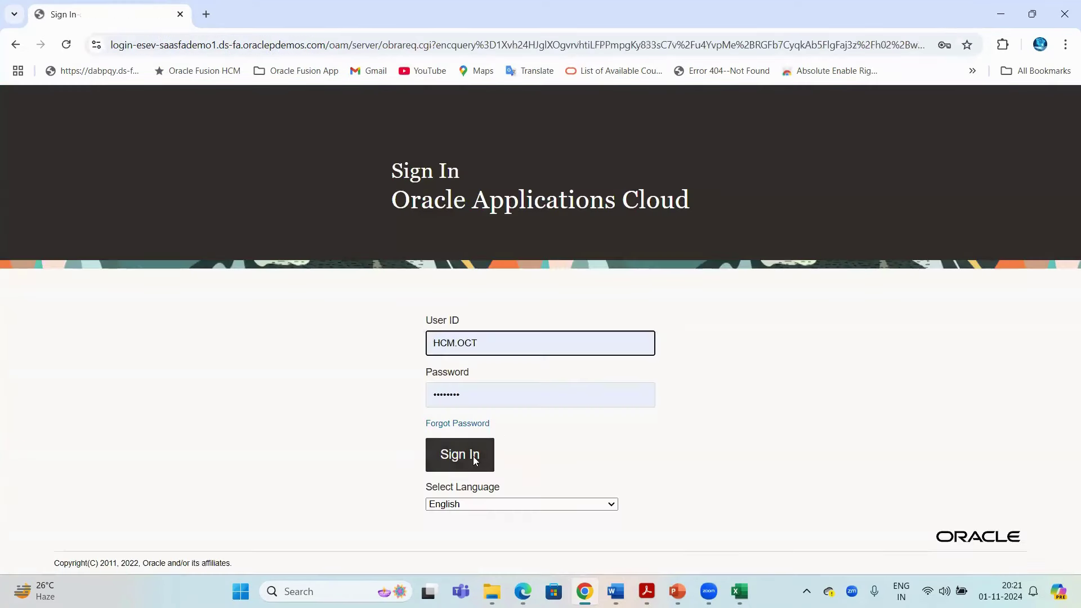
click(475, 461)
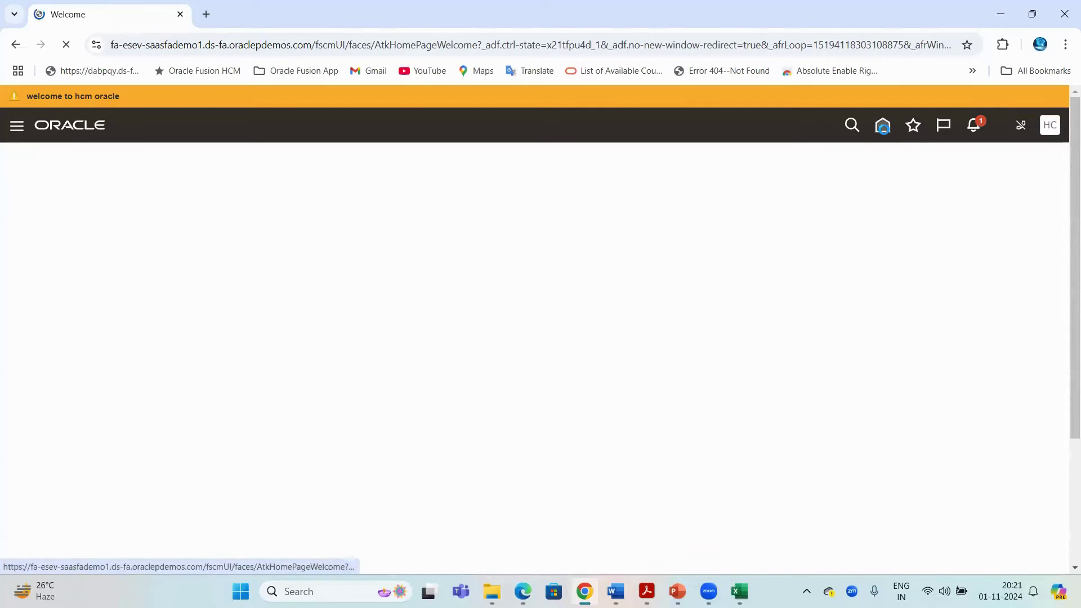
click(882, 126)
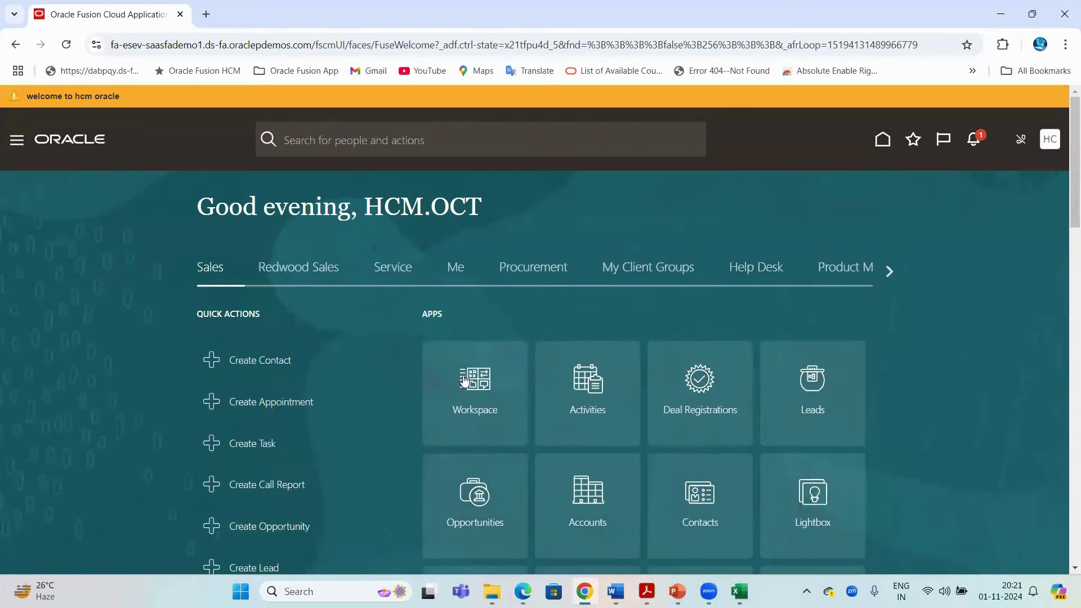
Browse the Procurement, My Client Groups and Help Desk areas on the home page
click(537, 274)
click(690, 271)
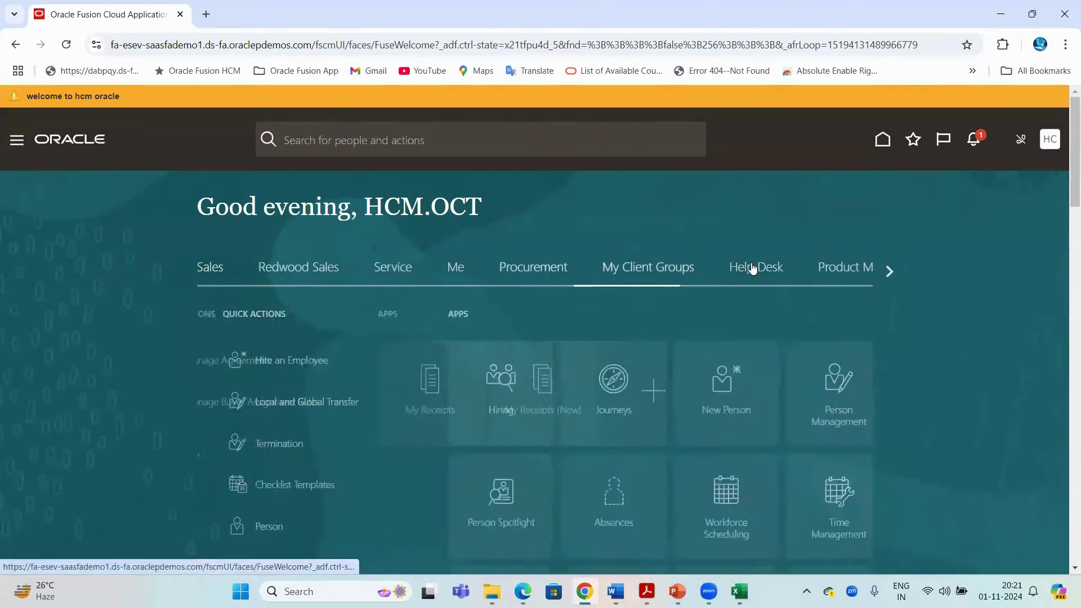
click(750, 273)
click(664, 273)
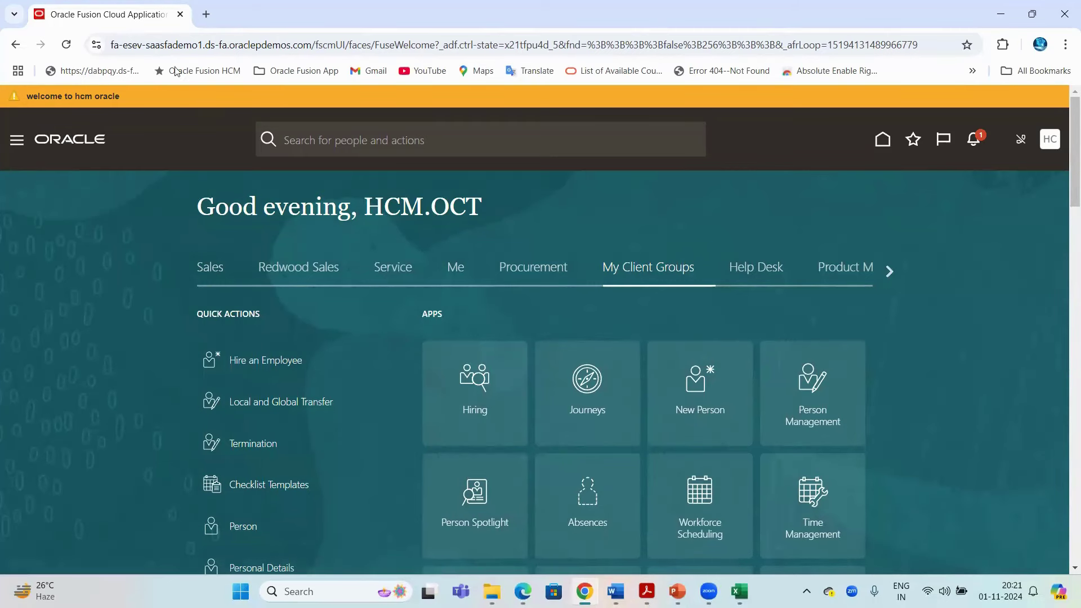
key(ctrl+l)
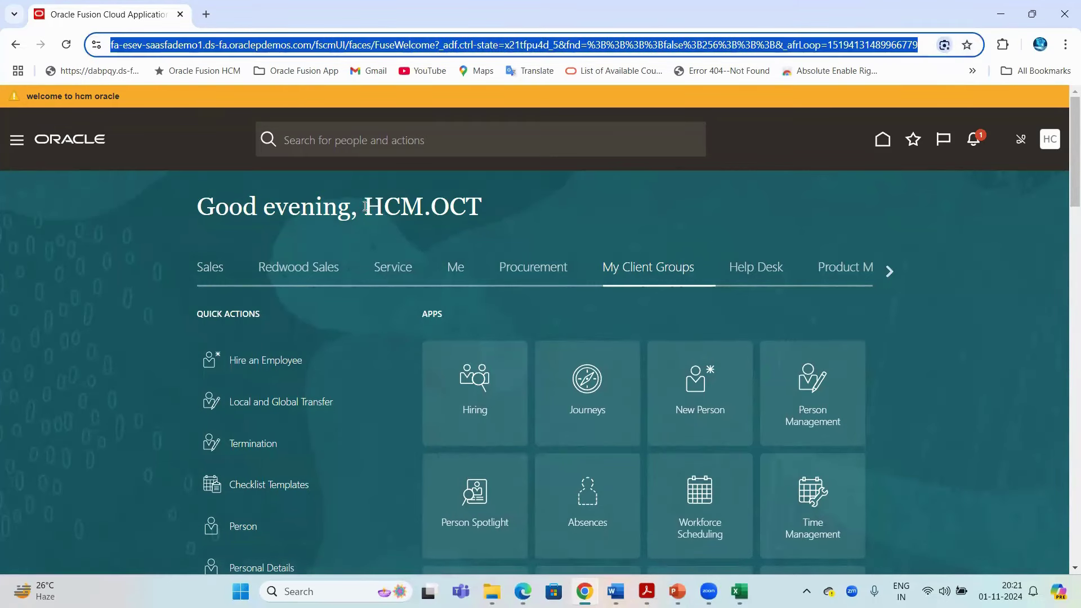
double_click(397, 206)
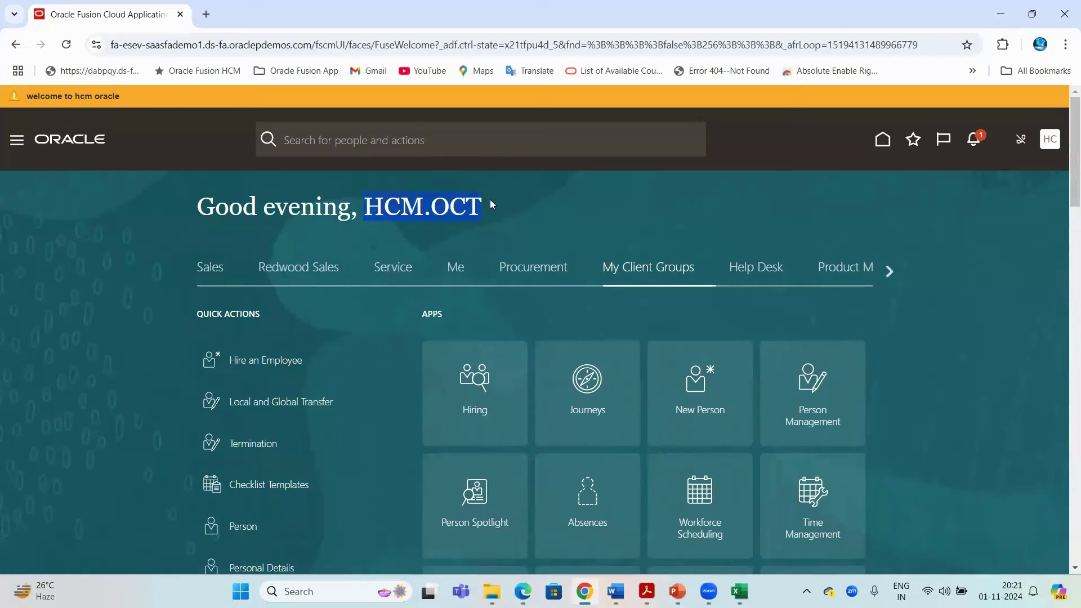
click(889, 274)
Scroll the area tabs right to Tools and show its apps, including Security Console
click(888, 271)
click(888, 271)
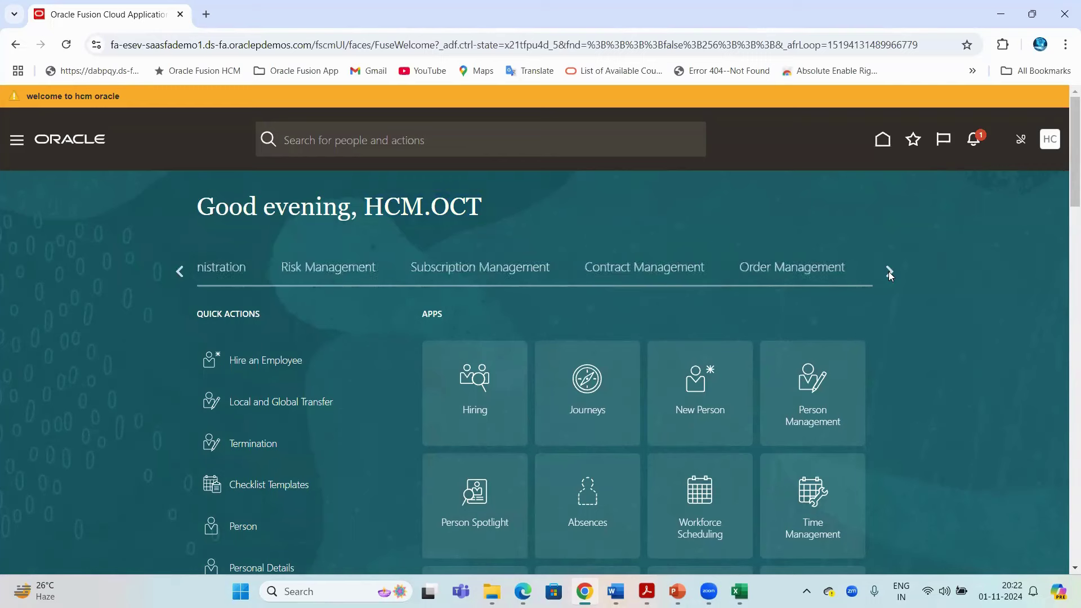
click(889, 272)
click(889, 272)
click(888, 271)
click(889, 272)
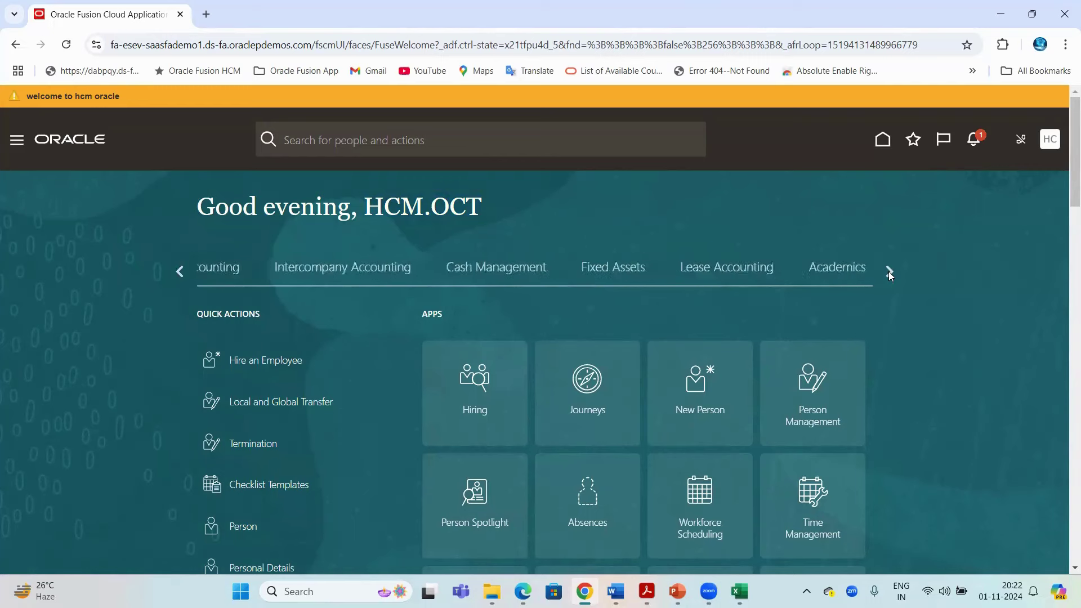
click(889, 271)
click(888, 271)
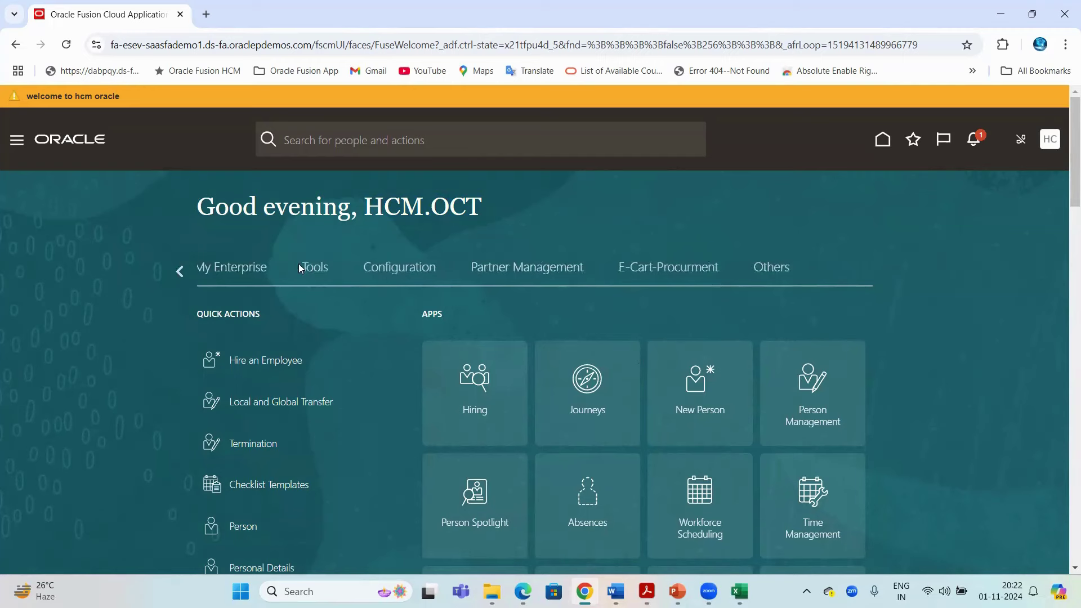
click(313, 269)
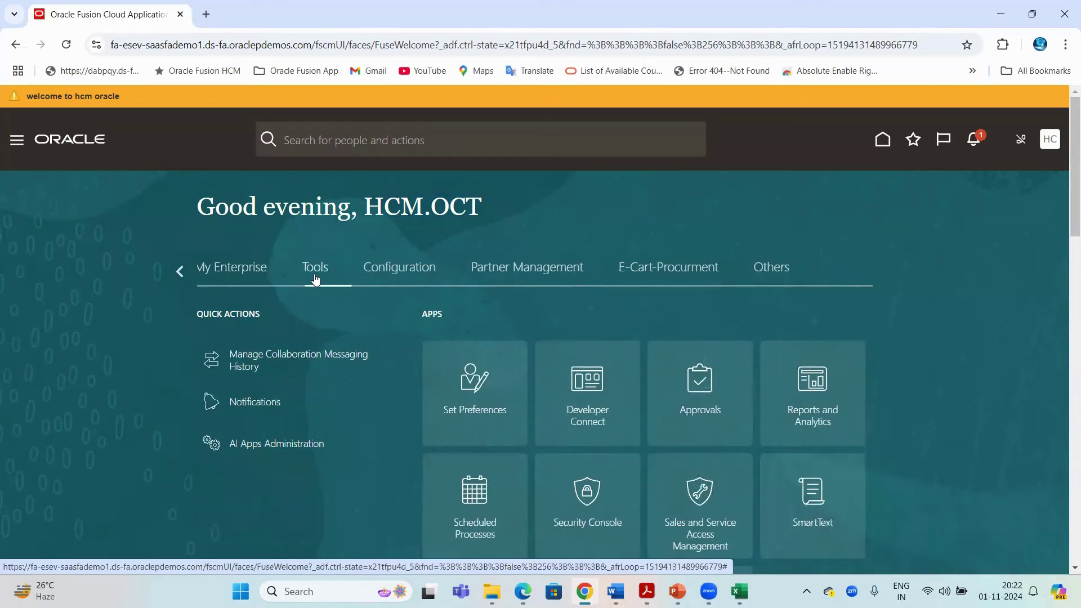
scroll(754, 293, down, 2)
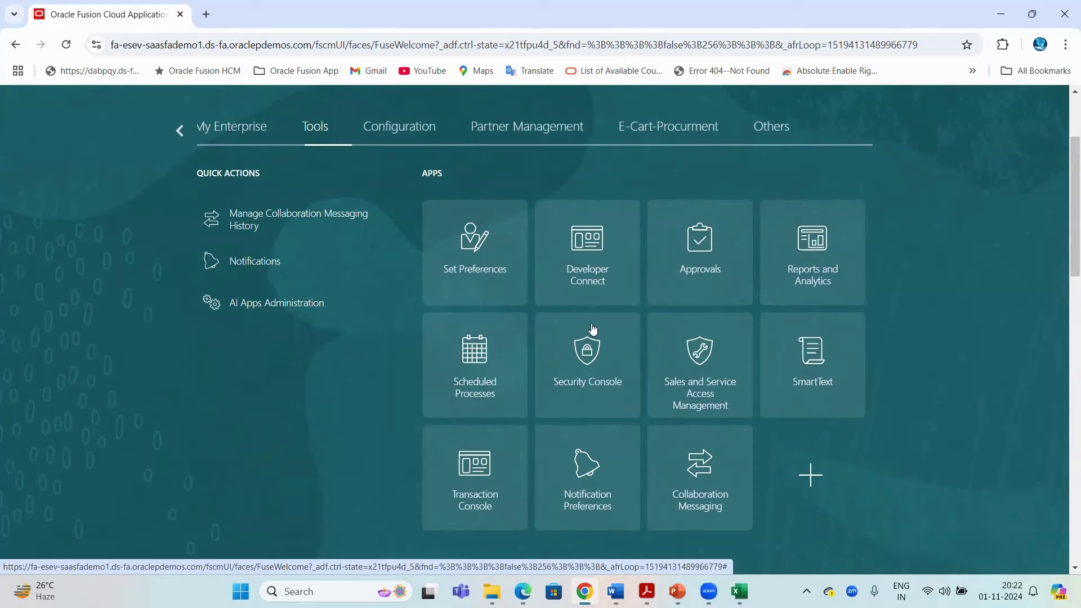
click(183, 49)
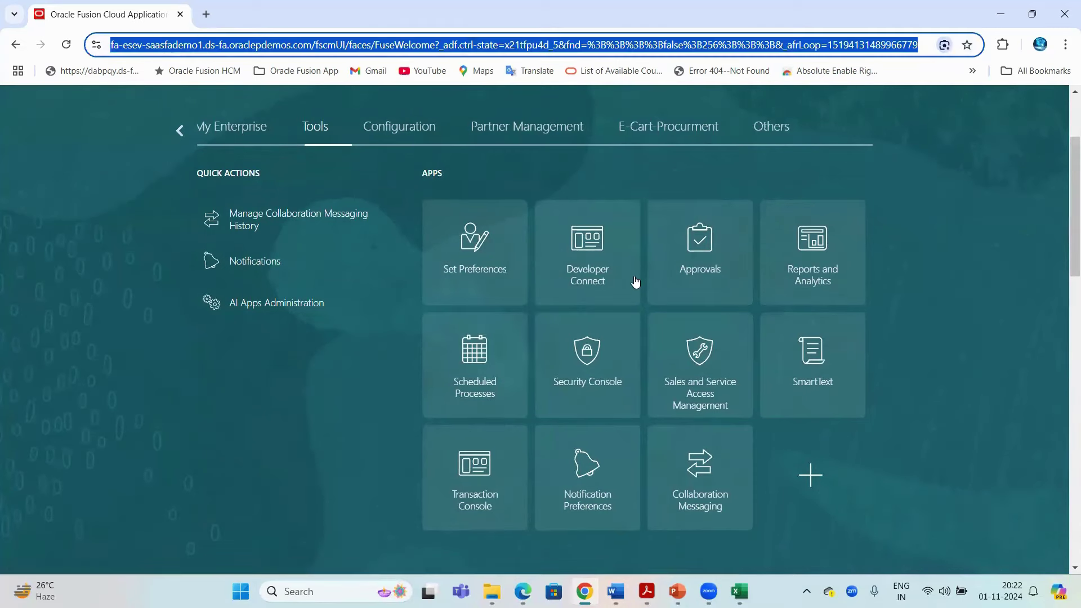
key(alt+Tab)
Enter 'Tools ----> Security Console' in C110 and save the workbook
click(166, 139)
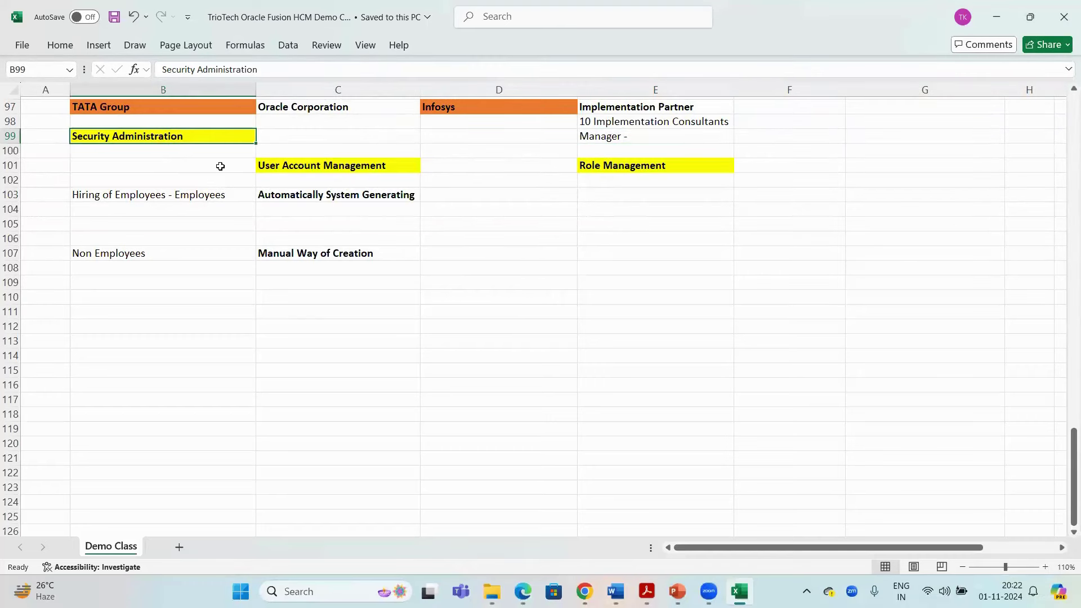
key(ctrl+c)
click(299, 283)
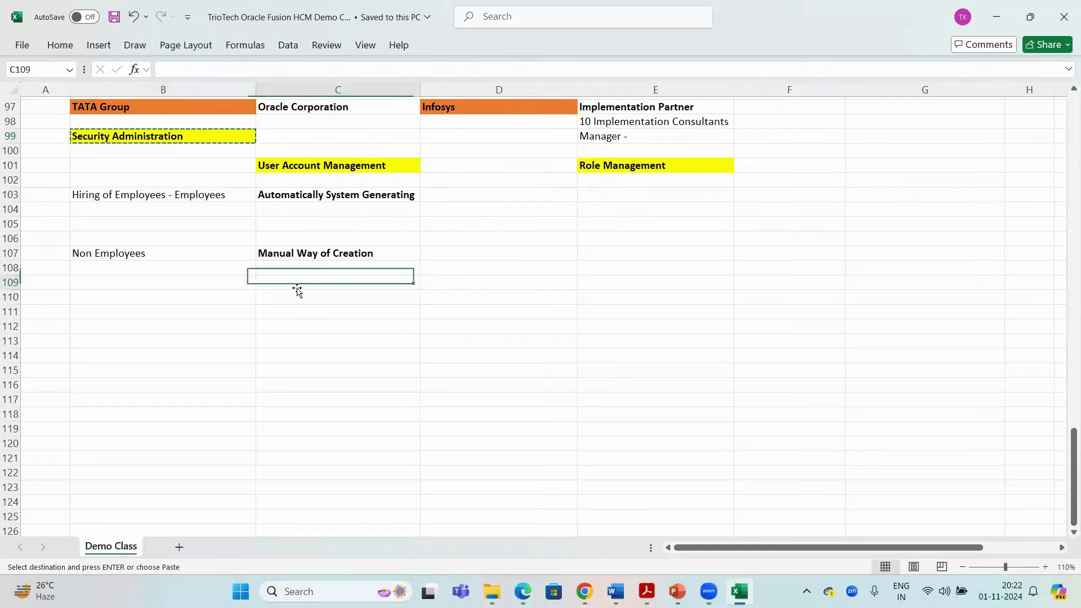
click(293, 295)
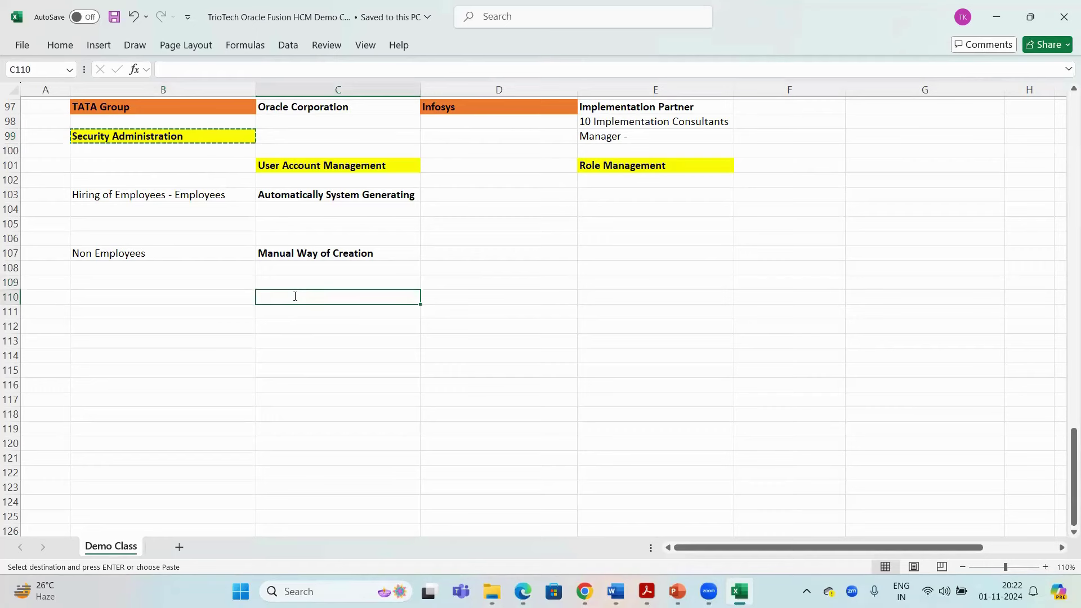
text(Tools ----> Secu)
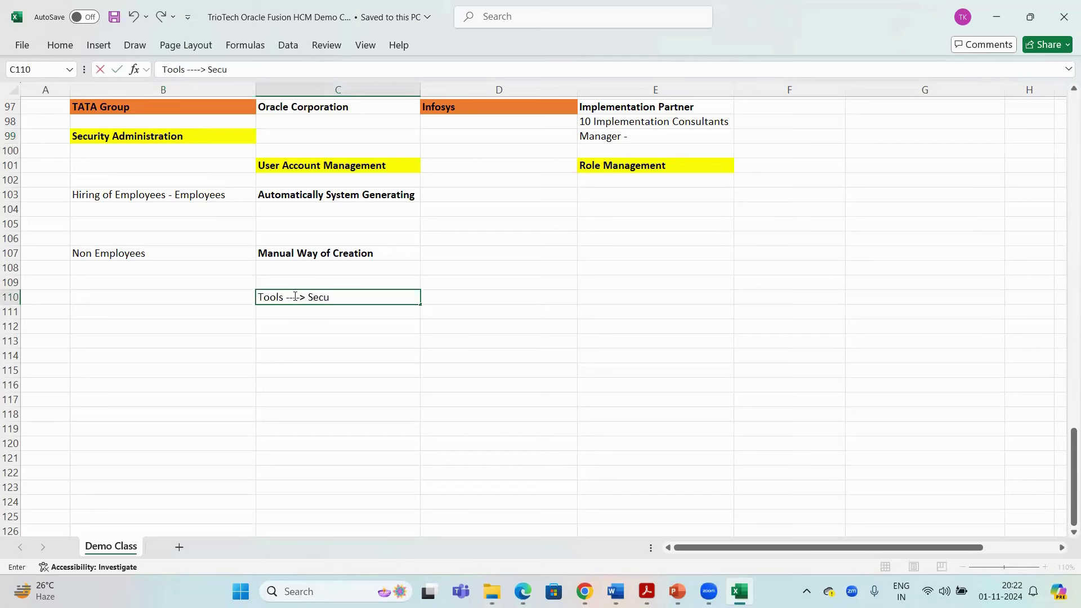
text(rity Console)
key(Return)
click(295, 297)
key(ctrl+s)
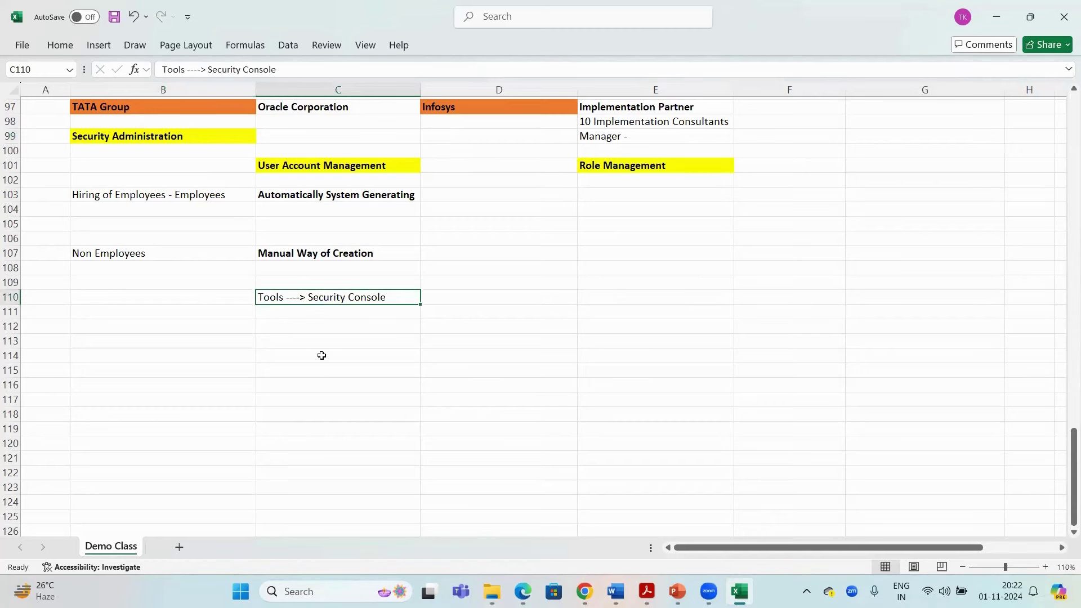
text(s)
Undo an accidental overwrite of C110, save again, and return to Oracle's Tools apps
click(143, 136)
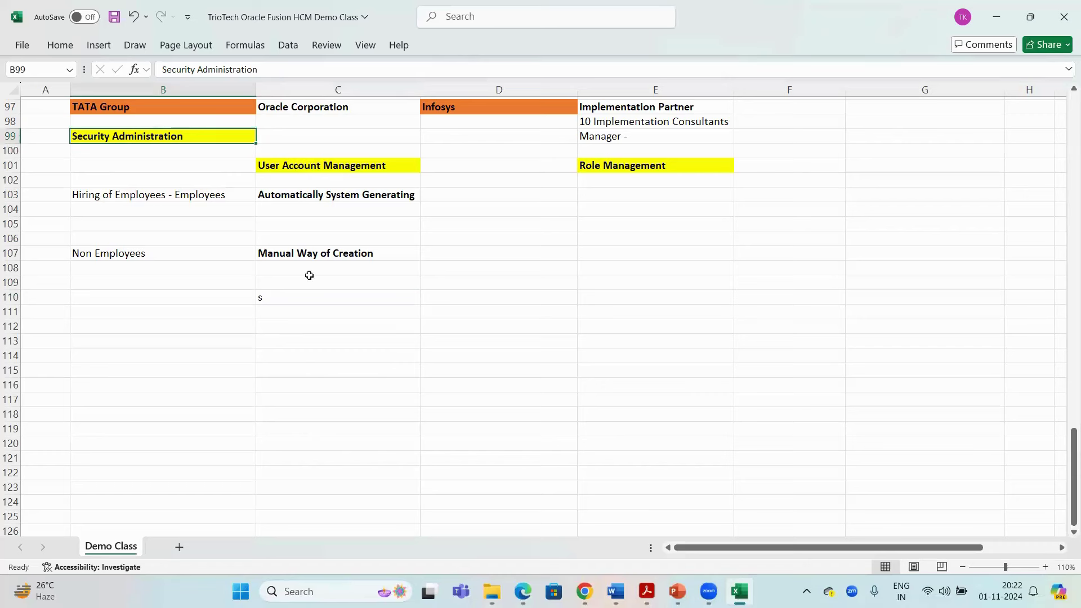
click(318, 296)
key(ctrl+c)
key(ctrl+z)
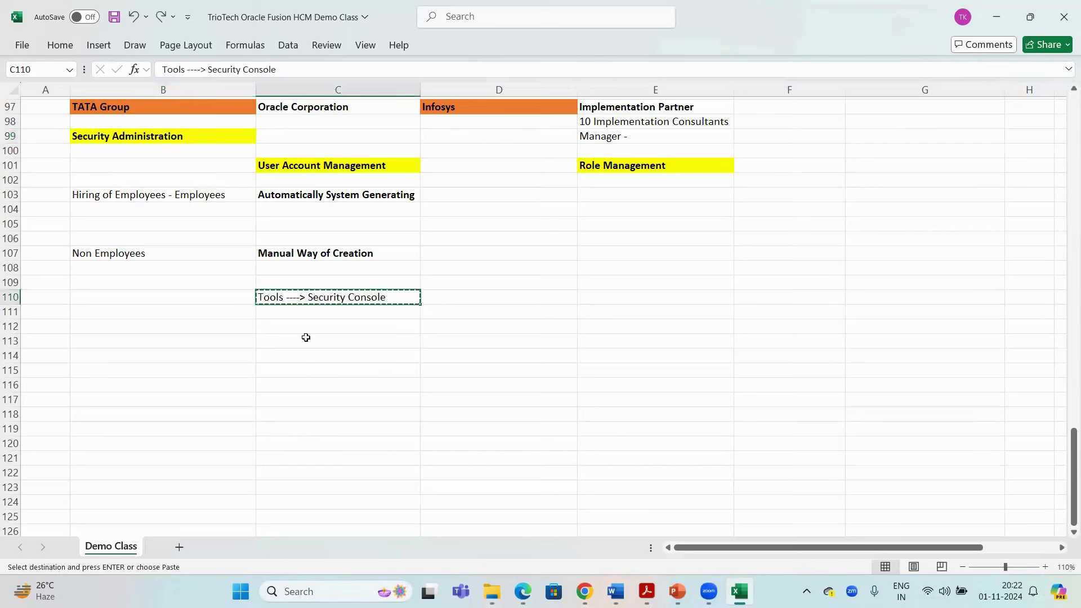
click(306, 337)
key(ctrl+s)
double_click(383, 296)
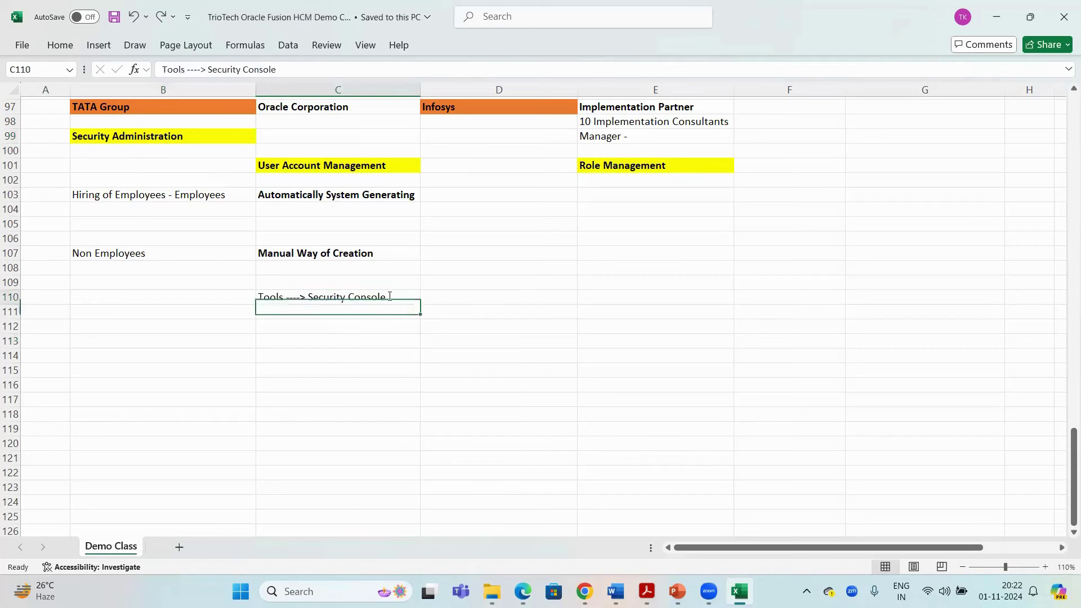
drag(386, 297, 311, 292)
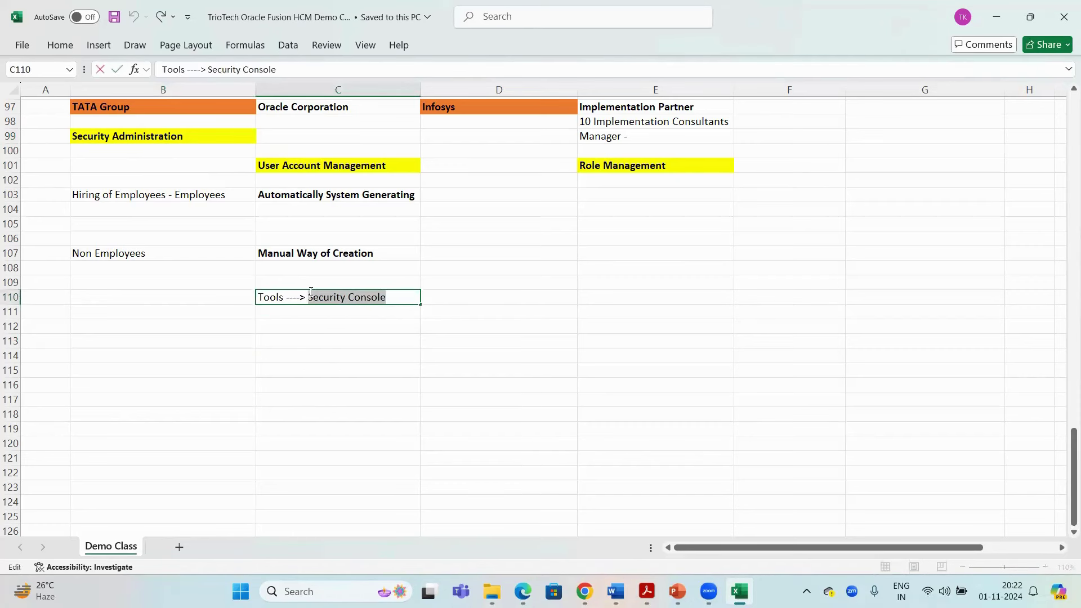
key(Escape)
click(326, 325)
key(alt+Tab)
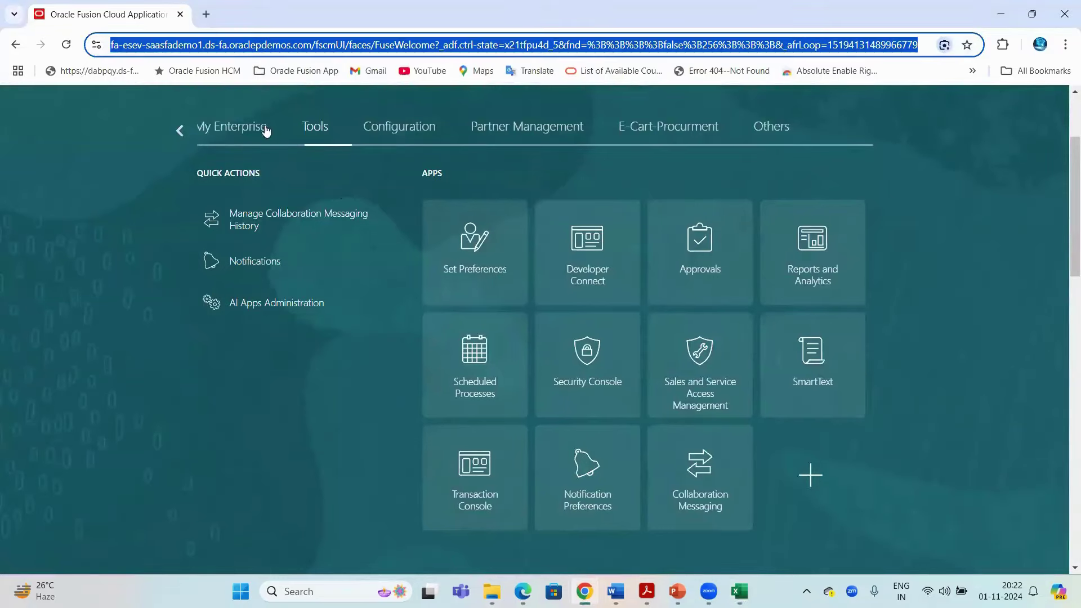
Launch the Security Console tile from the Tools apps, landing on its Roles page
scroll(317, 288, up, 3)
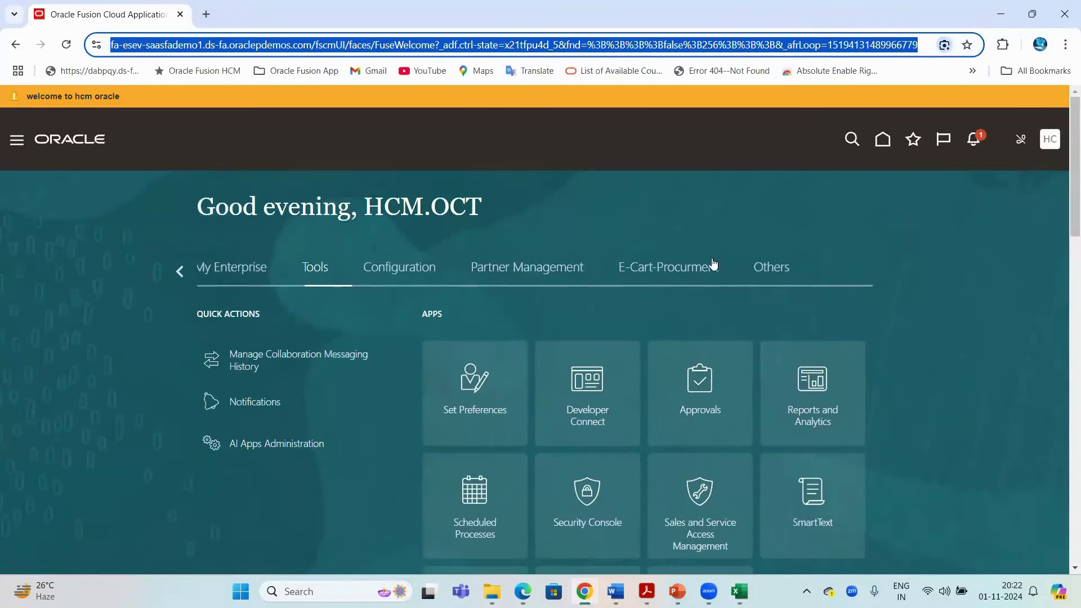
scroll(648, 316, down, 3)
click(596, 359)
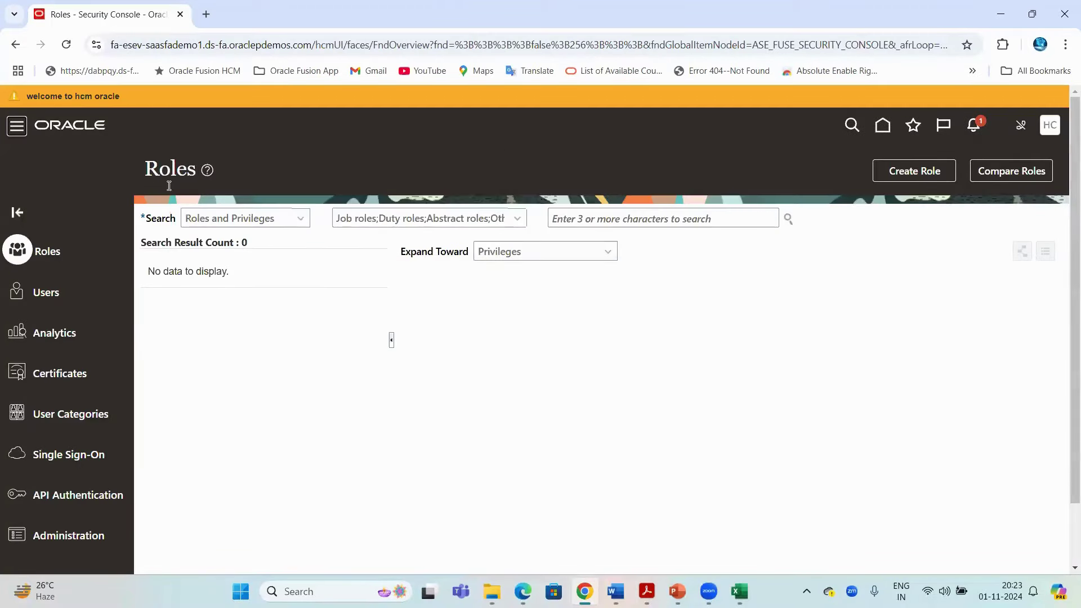
scroll(512, 270, down, 1)
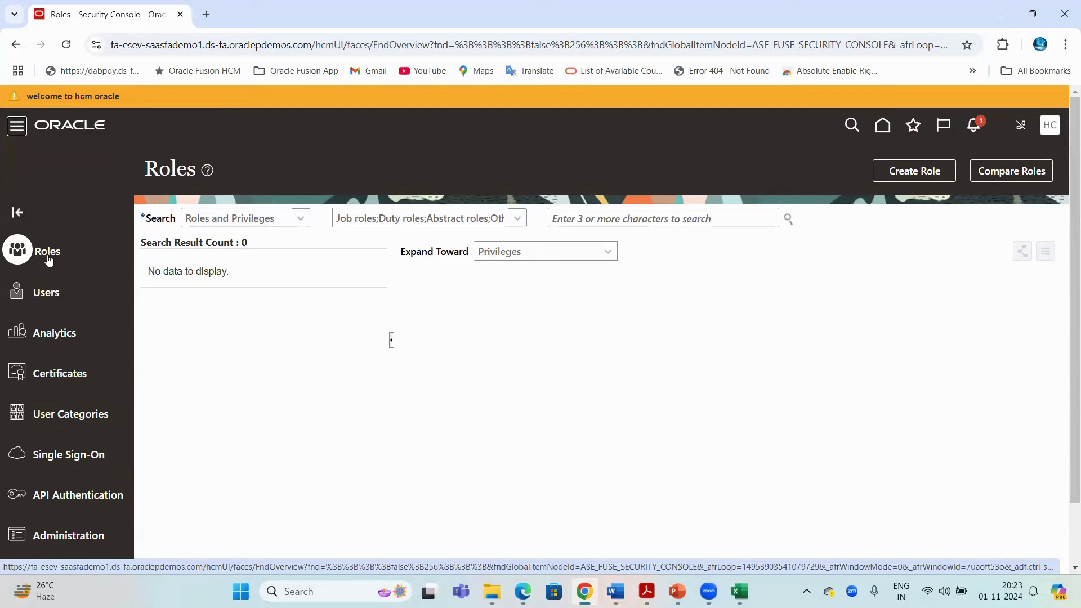
Choose Users in the Security Console's left panel to show the empty User Accounts page
click(42, 293)
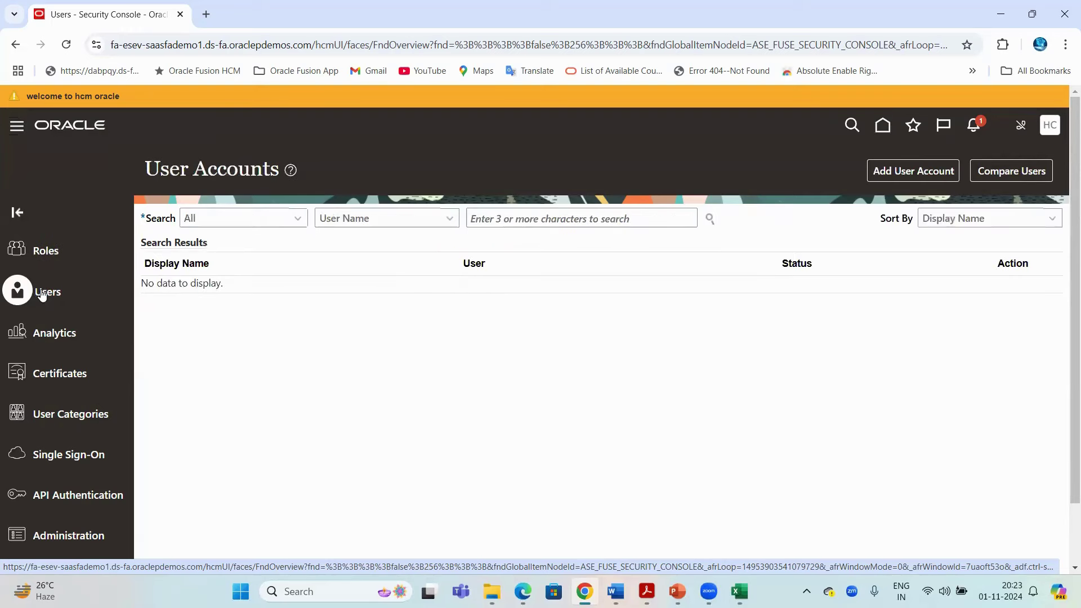
click(164, 45)
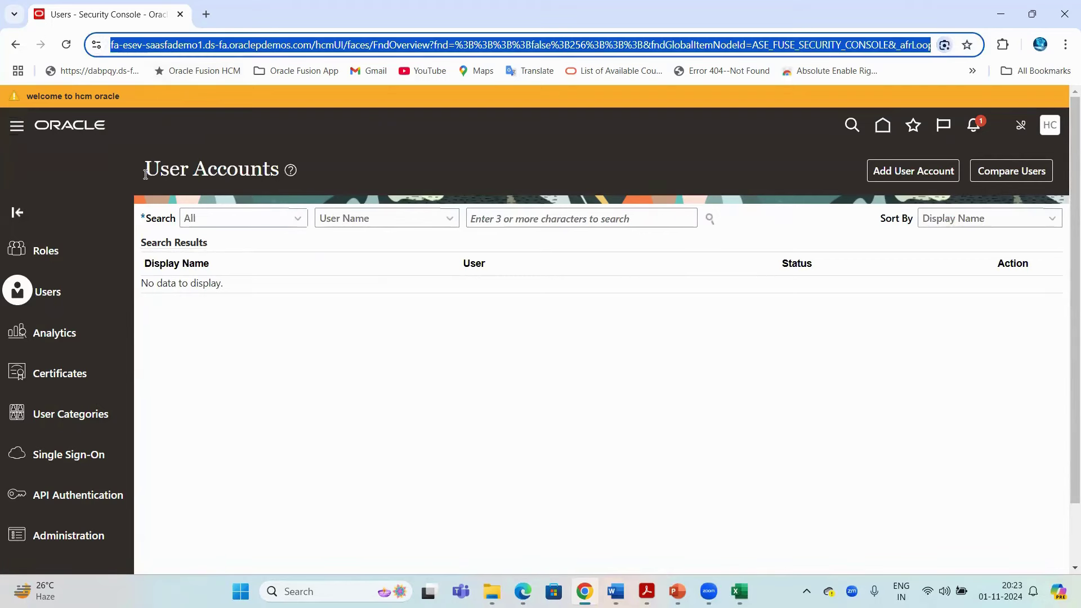
drag(146, 174, 277, 163)
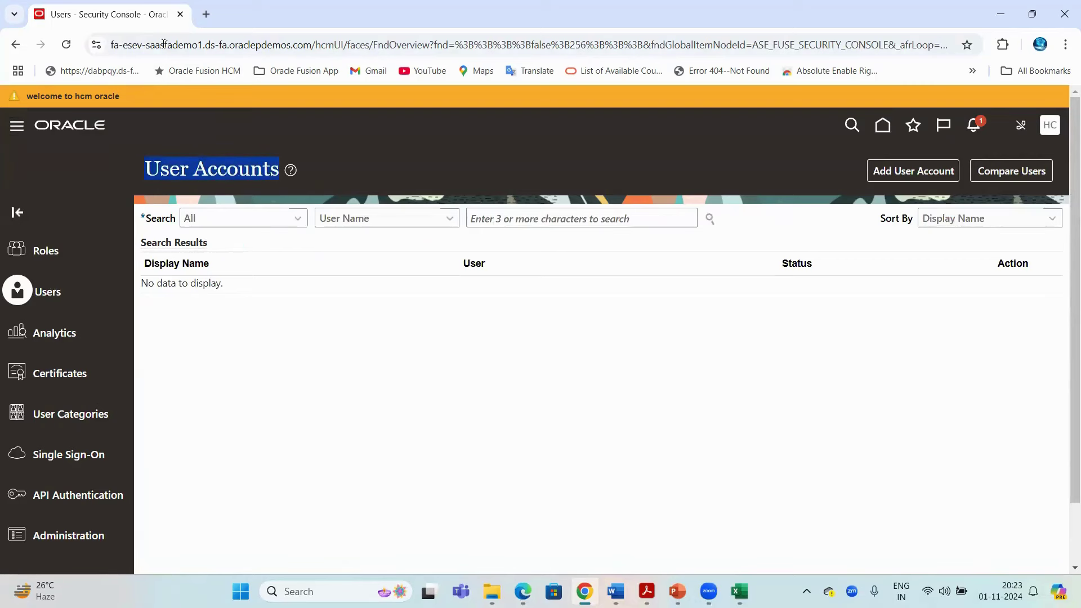
key(ctrl+l)
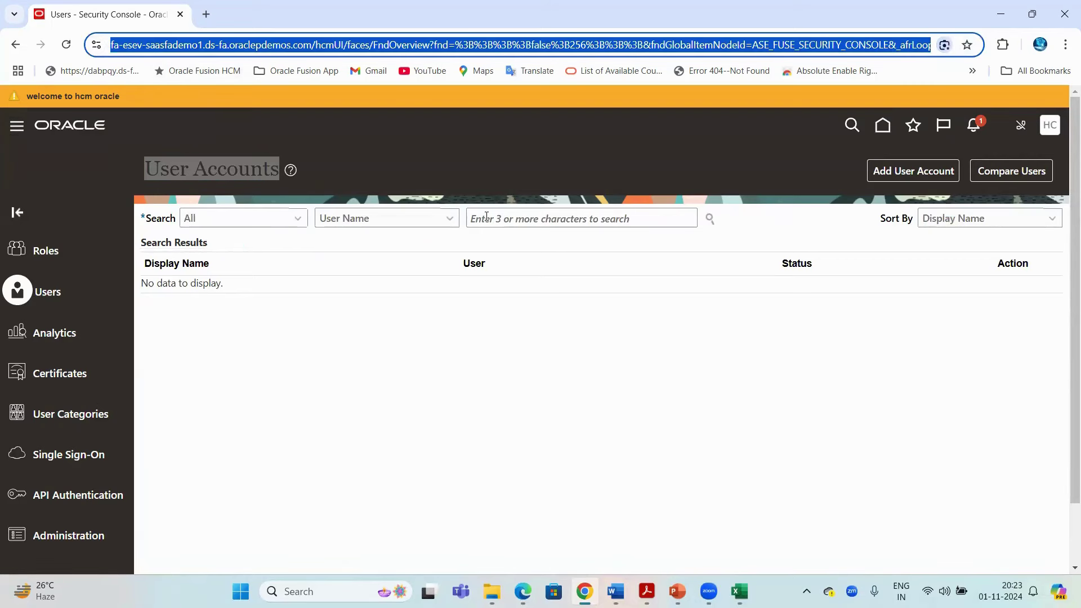
click(487, 218)
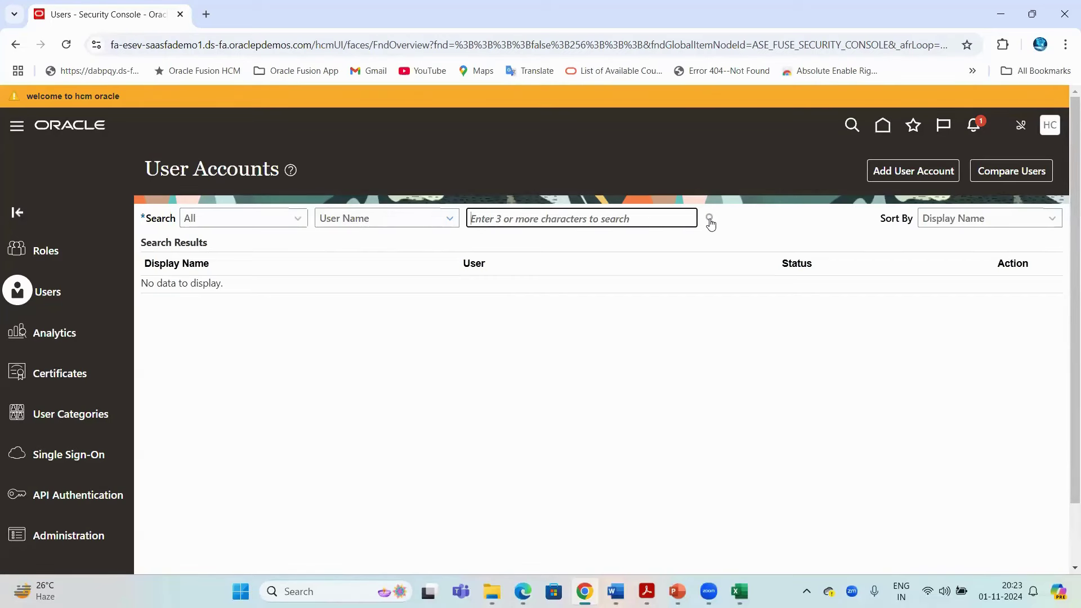
click(202, 50)
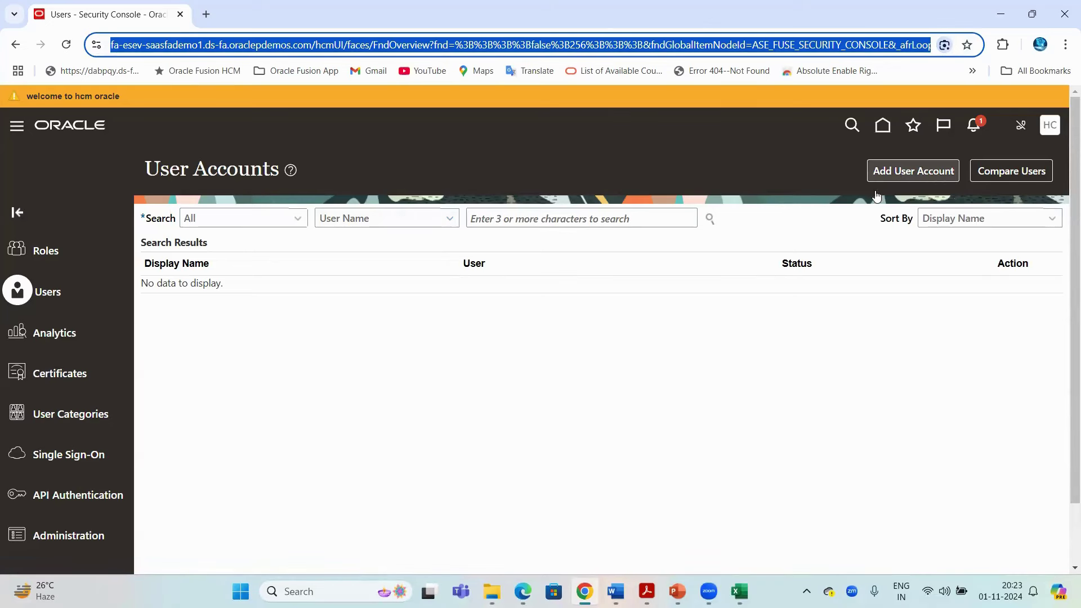
click(839, 165)
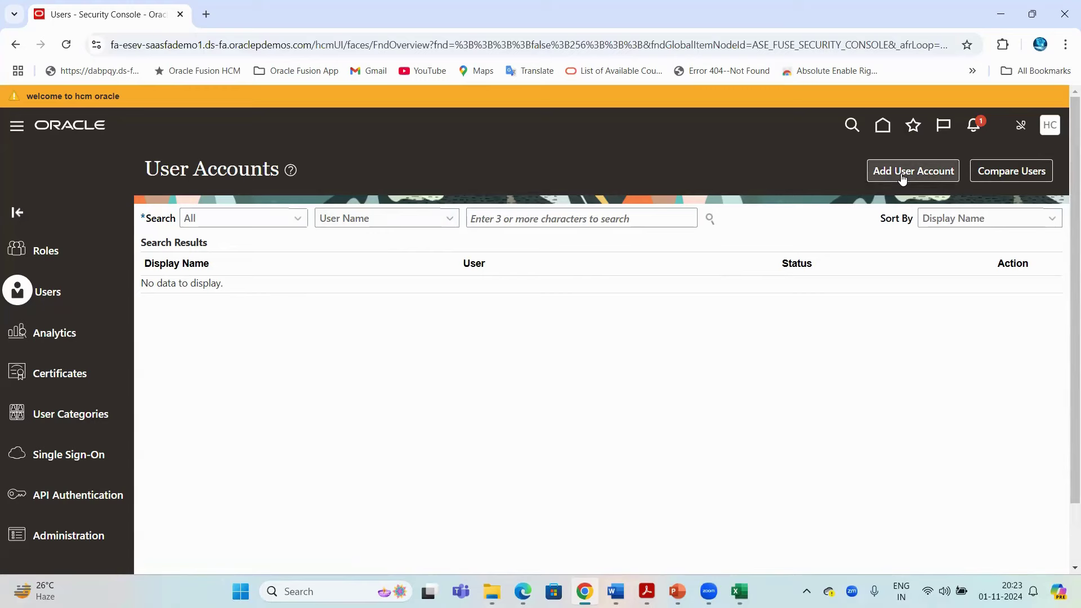
Start a new account with Add User Account, then switch to the Excel class notes
click(901, 175)
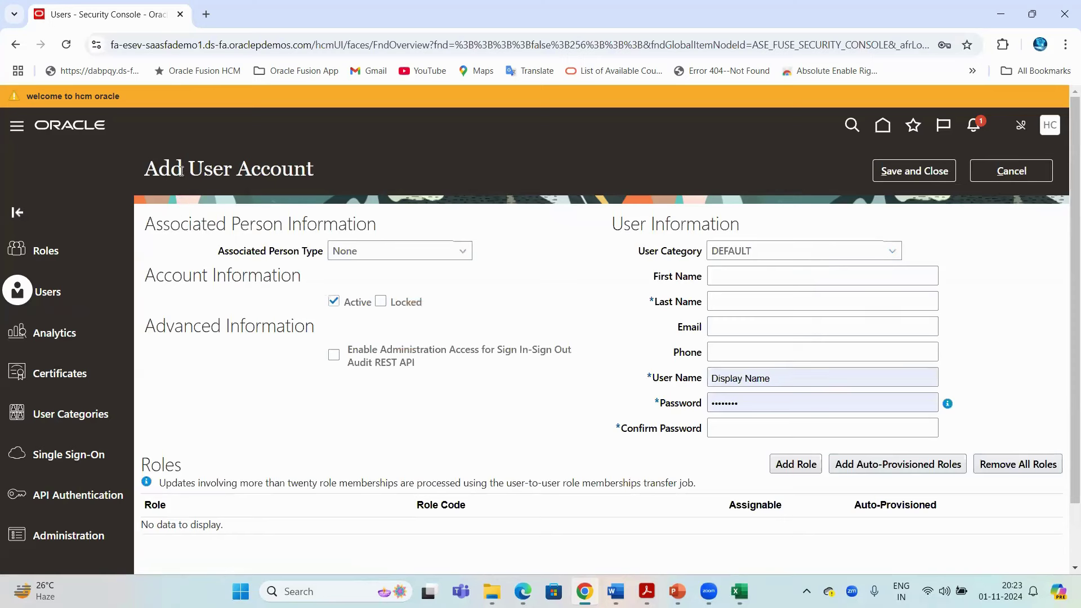
drag(199, 171, 307, 169)
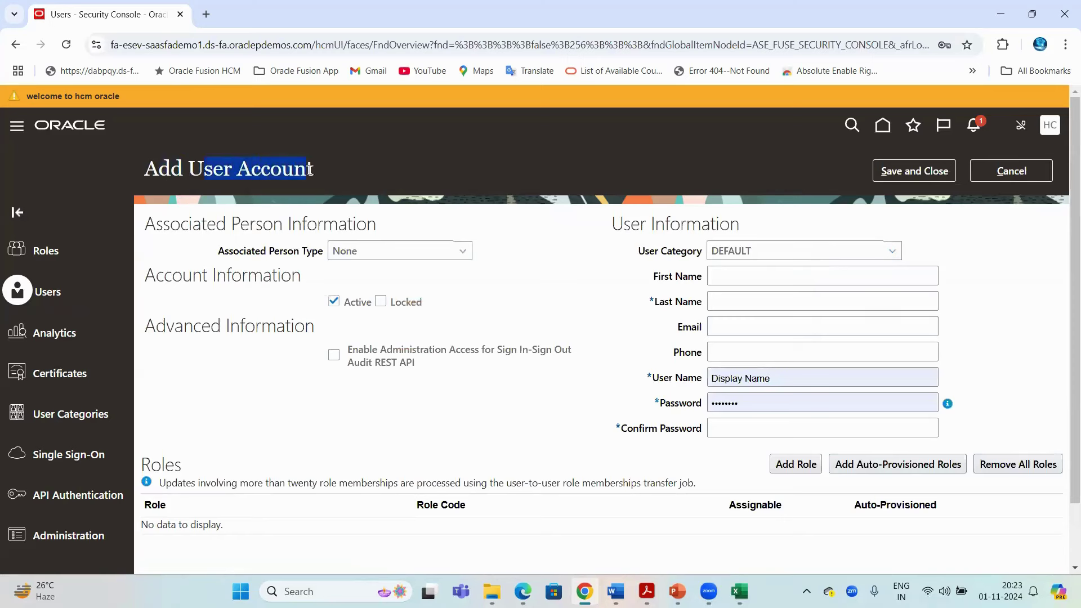
key(alt+Tab)
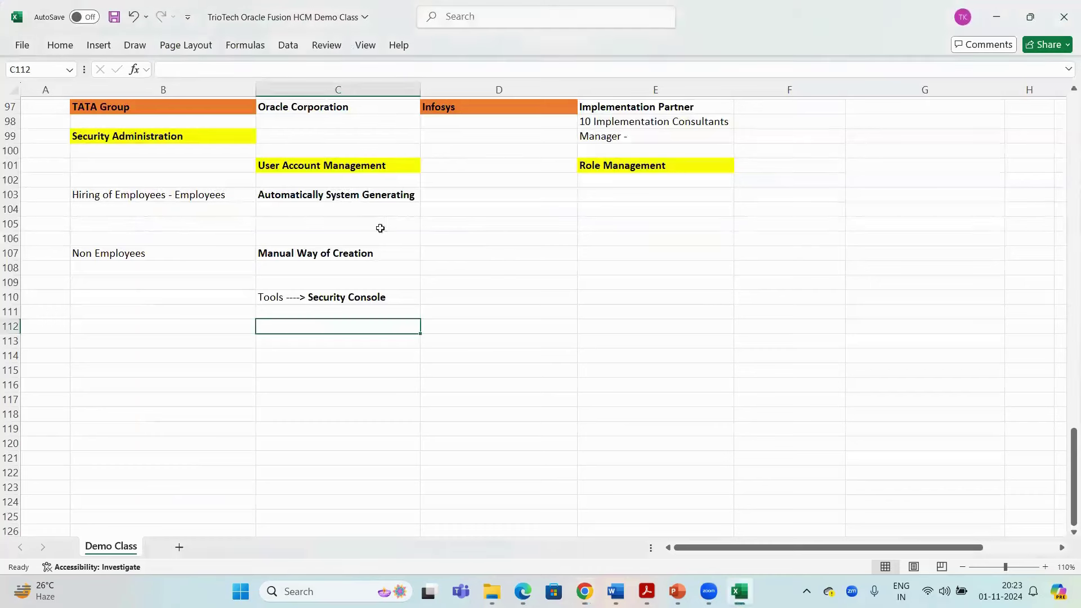
Copy C107, E99 and E98, save the class notes, and return to the Add User Account form
click(306, 254)
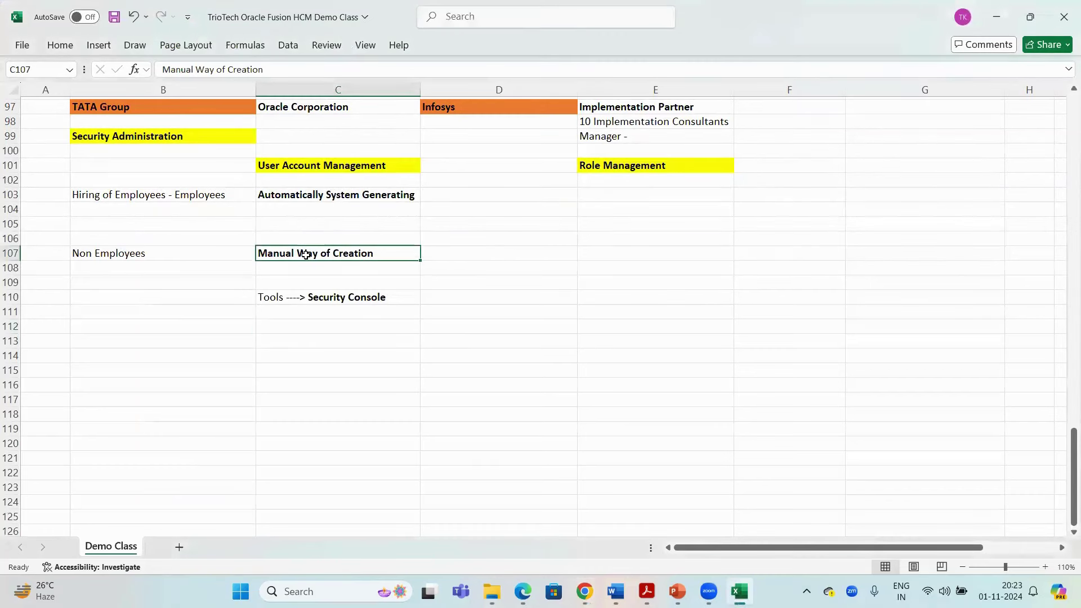
key(ctrl+c)
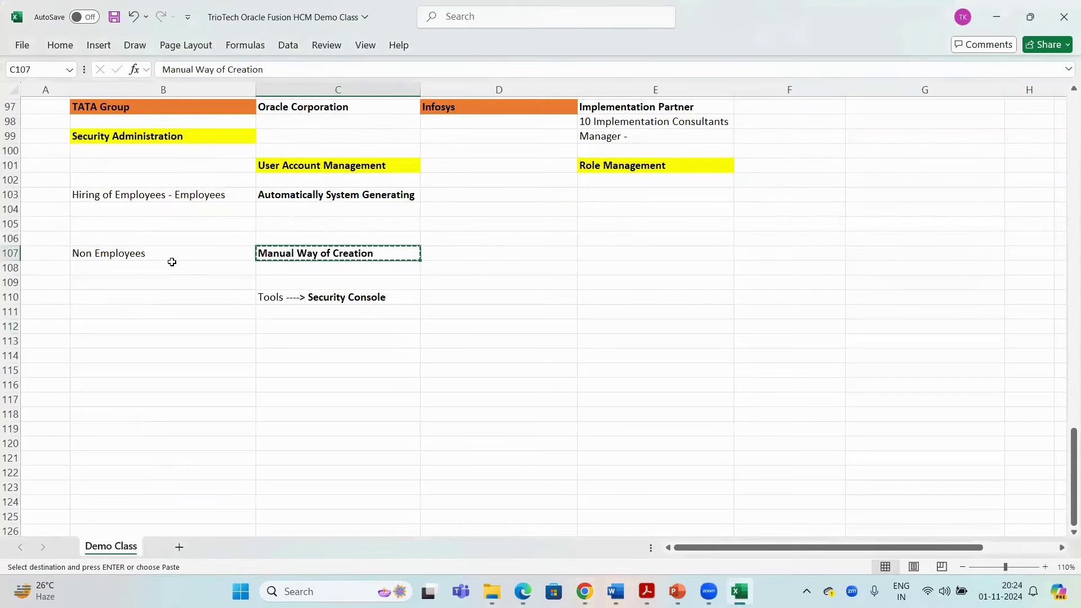
key(ctrl+s)
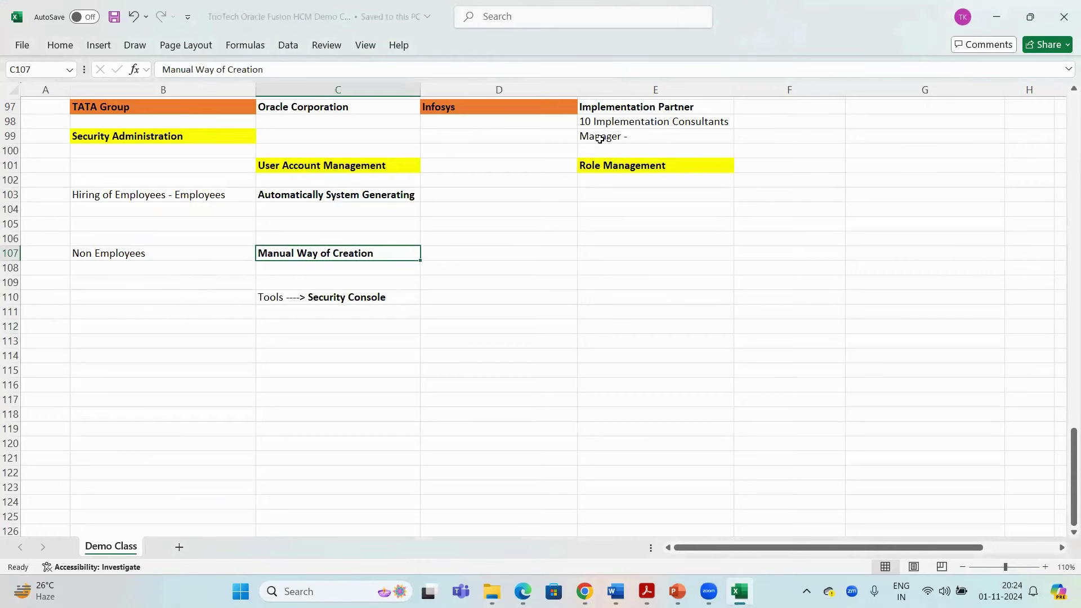
click(599, 139)
key(ctrl+c)
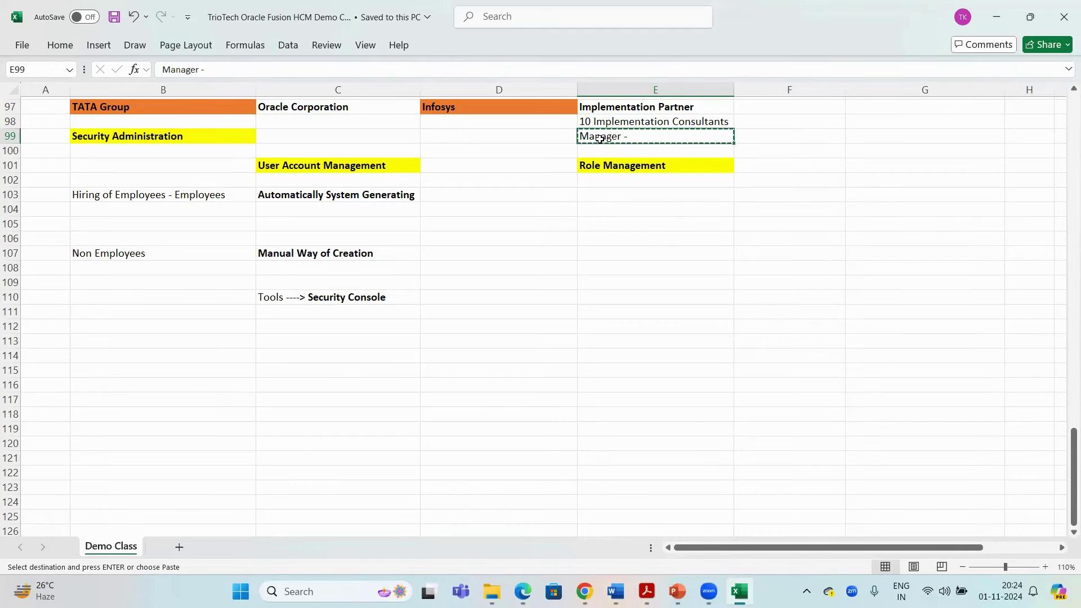
click(602, 122)
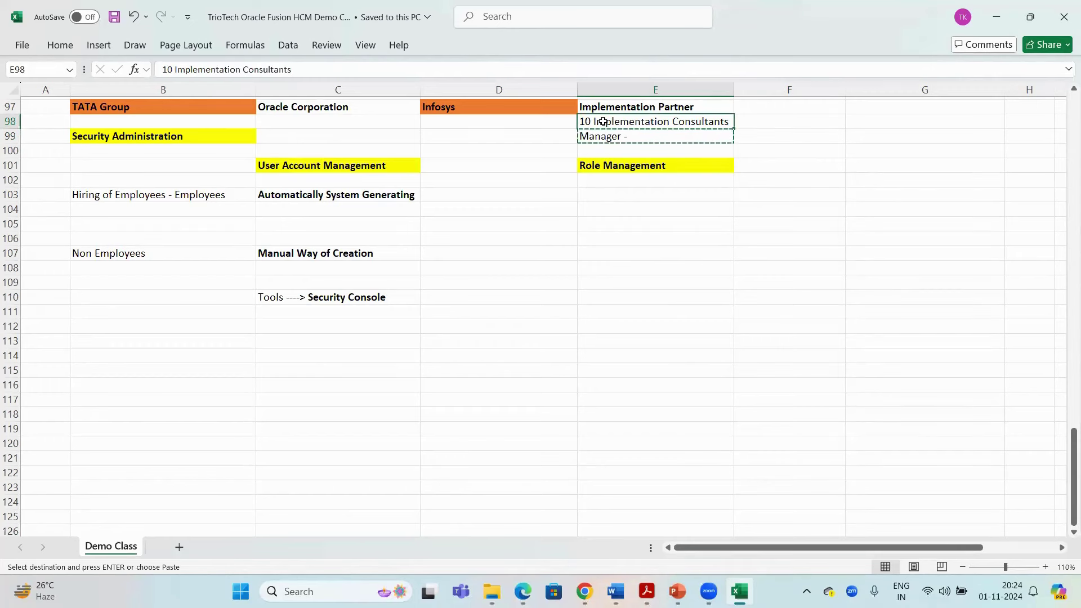
key(ctrl+c)
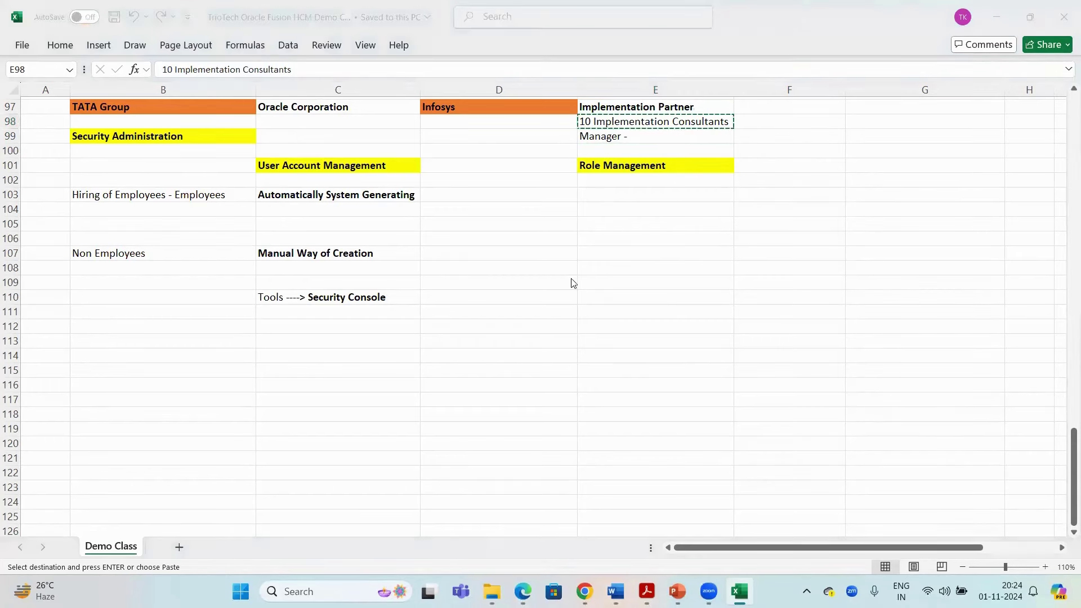
key(alt+Tab)
drag(157, 169, 314, 166)
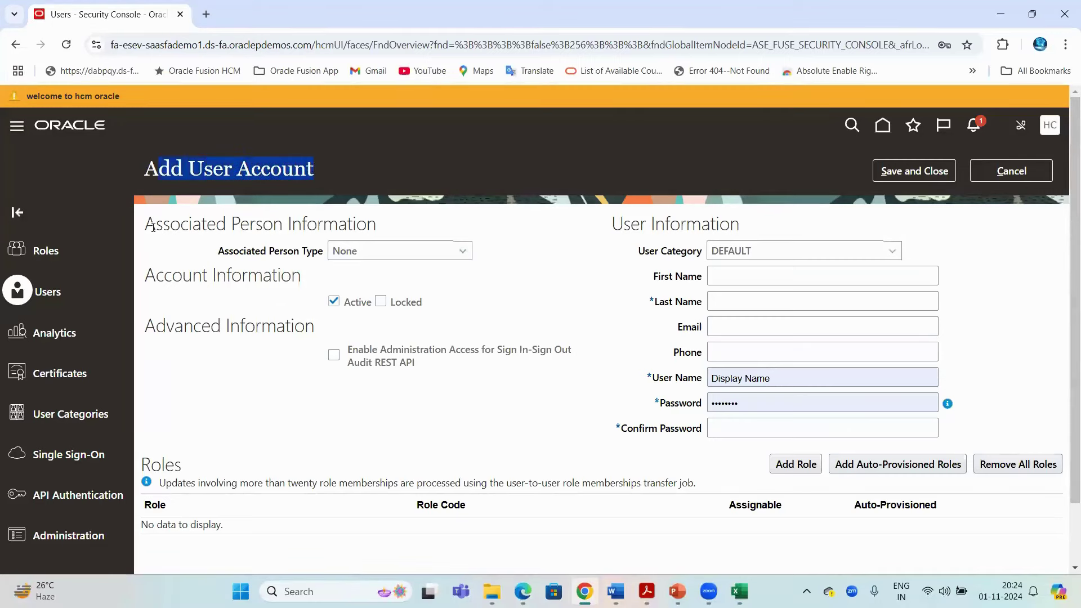
drag(148, 224, 376, 225)
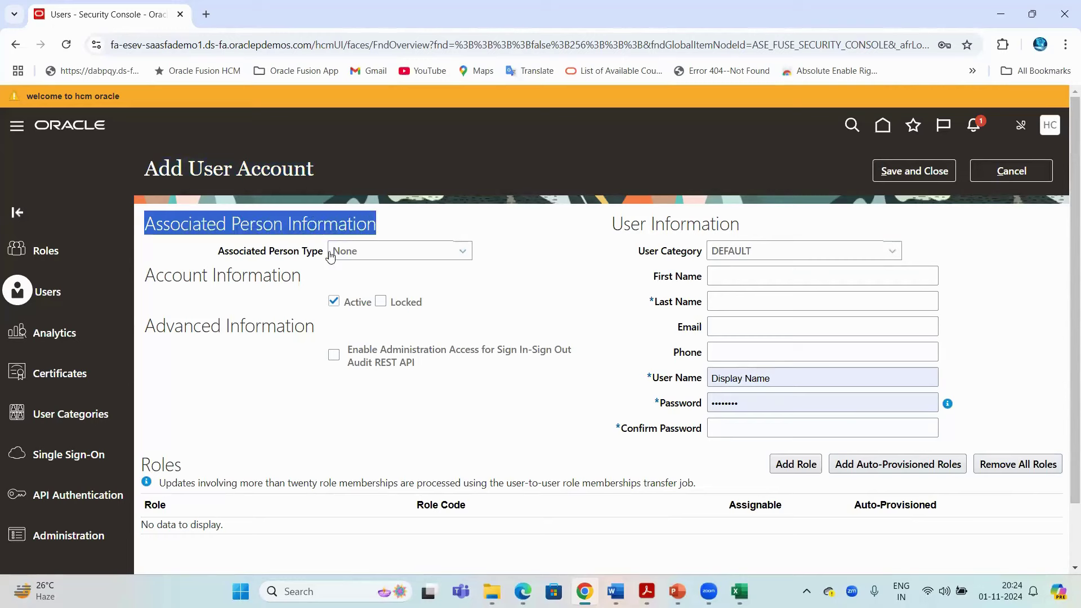
double_click(284, 251)
drag(318, 254, 382, 264)
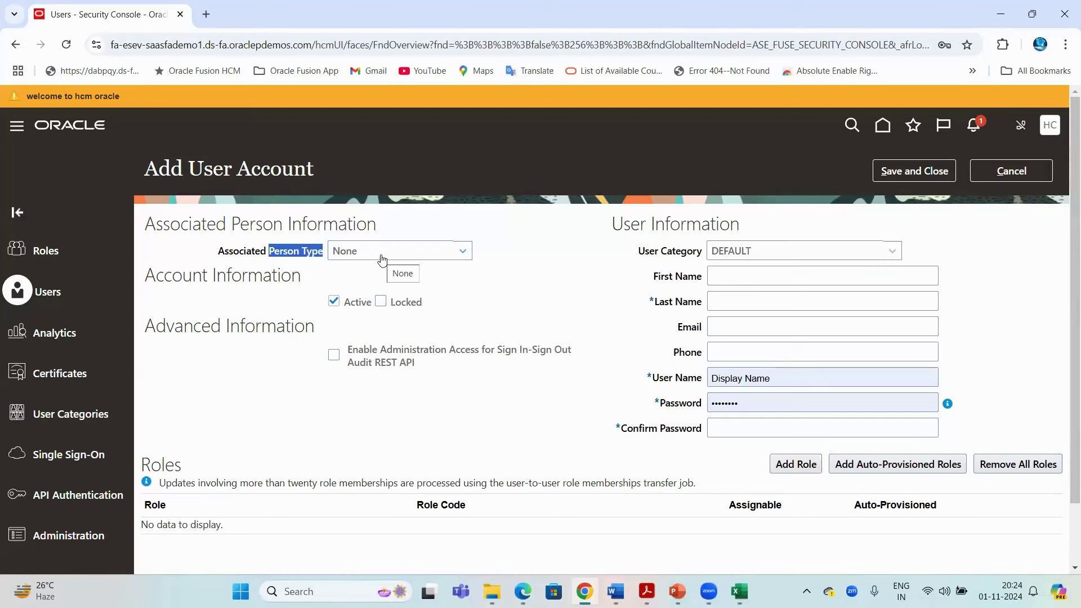
click(381, 260)
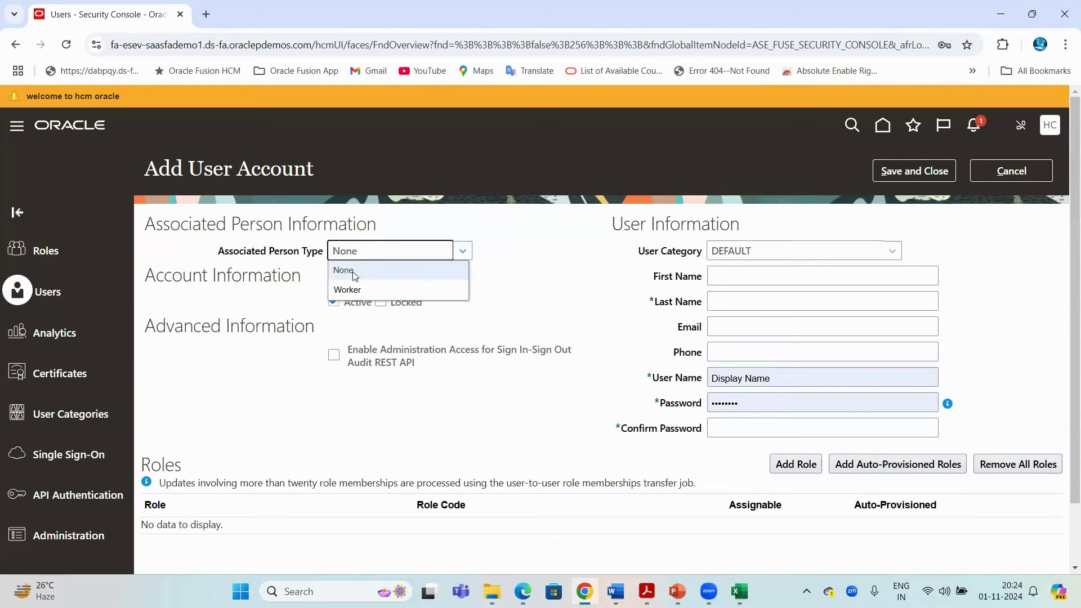
click(557, 223)
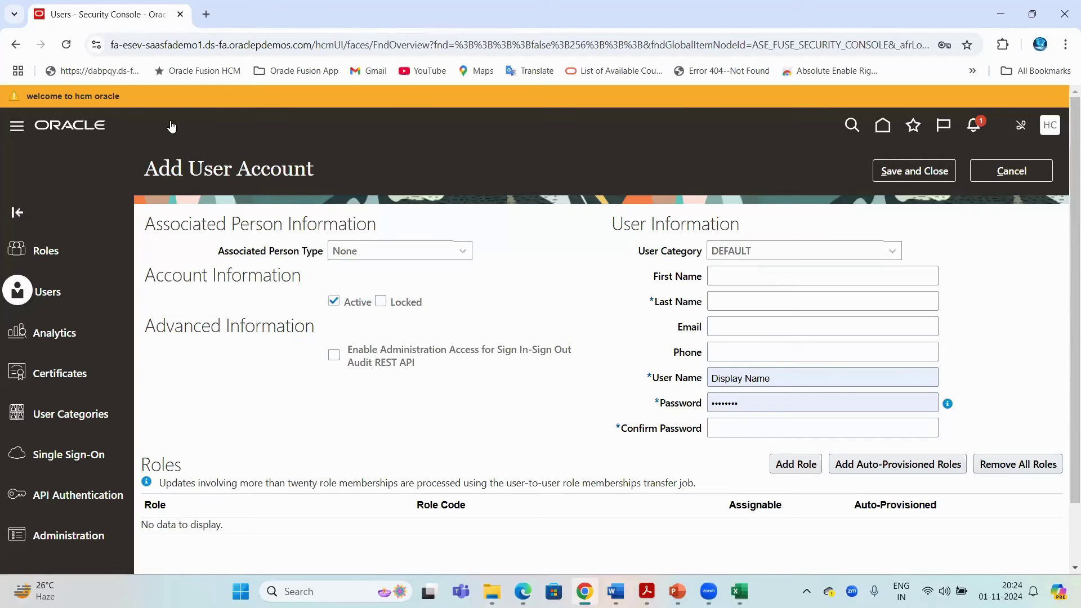
click(178, 45)
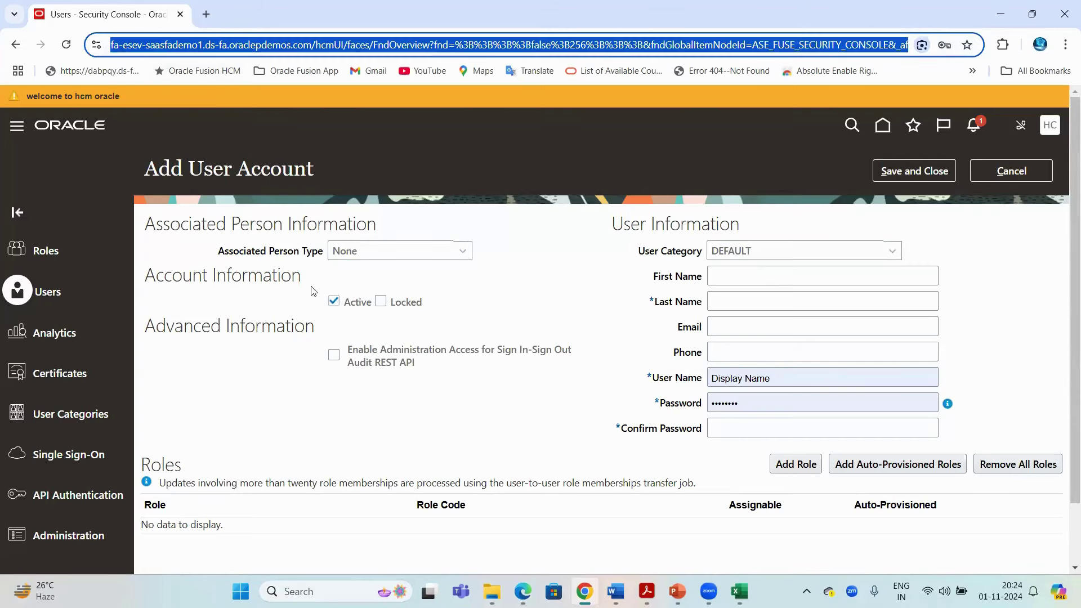
drag(190, 171, 314, 170)
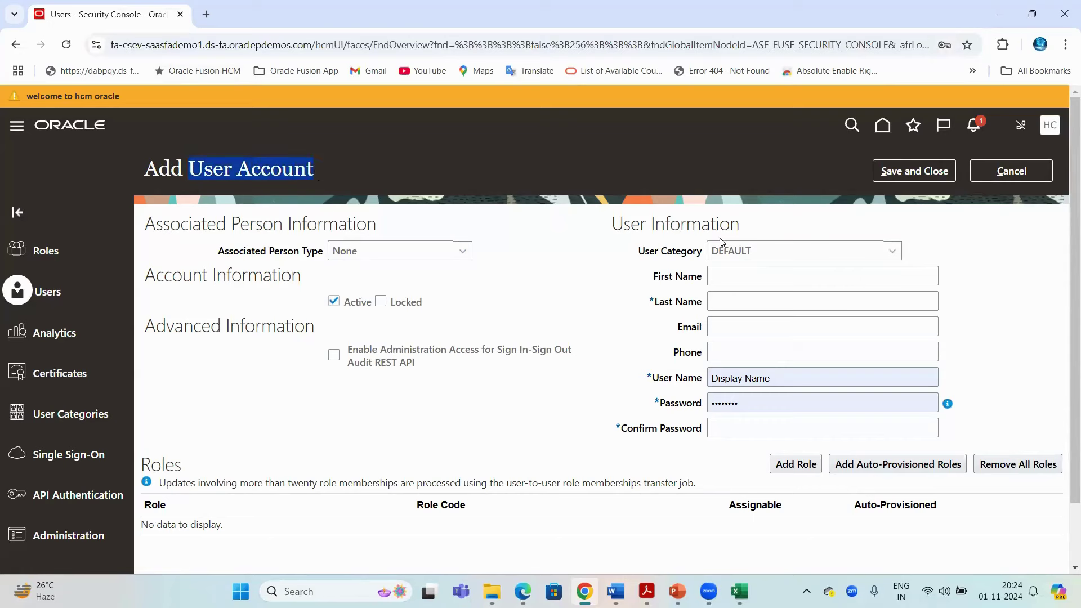
key(alt+Tab)
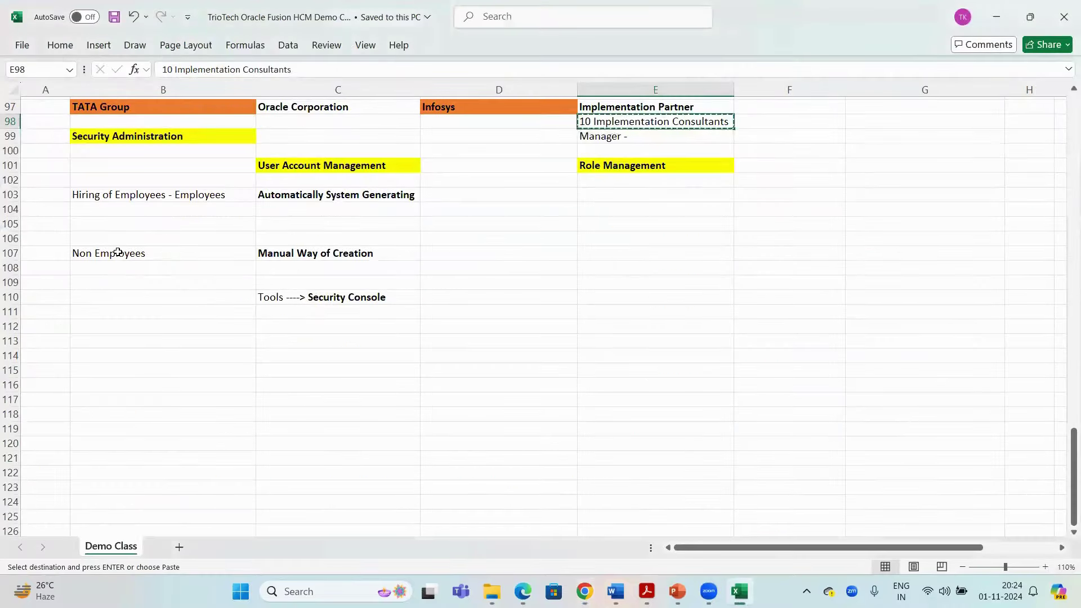
click(112, 252)
click(183, 106)
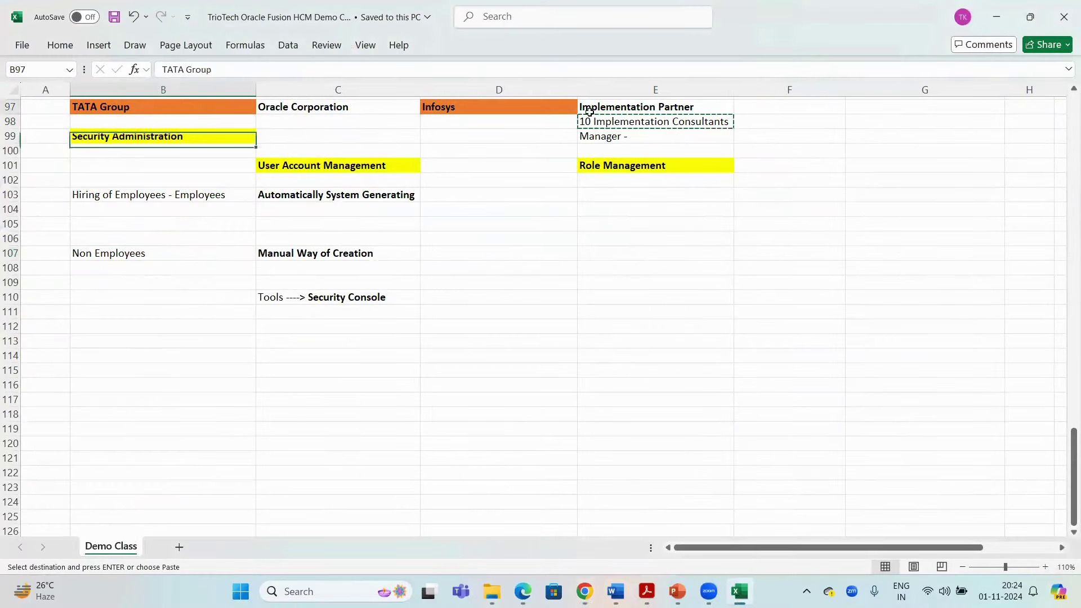
drag(658, 107, 658, 135)
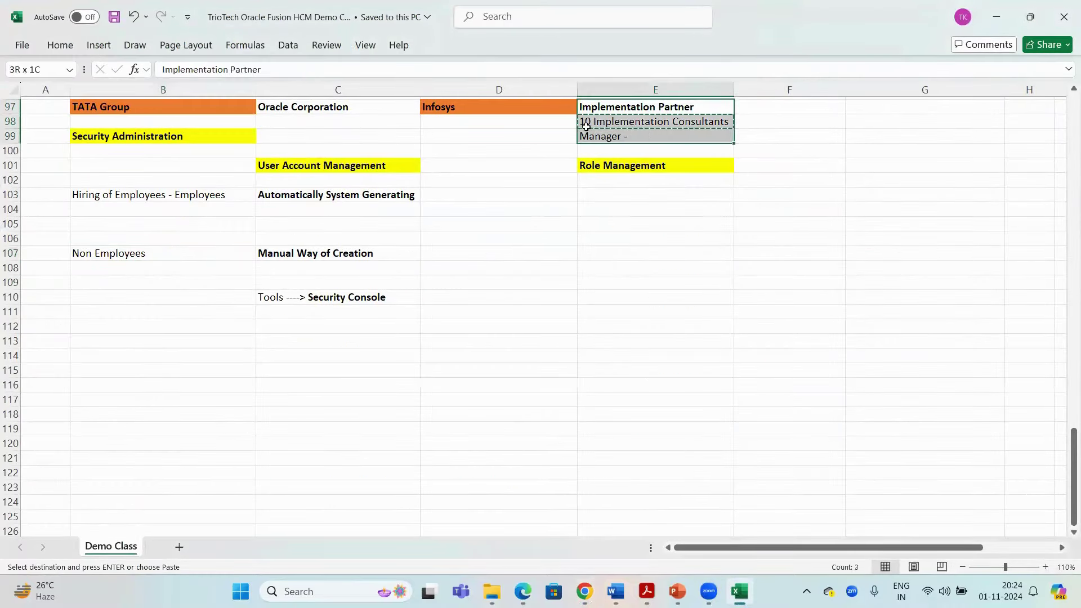
click(206, 121)
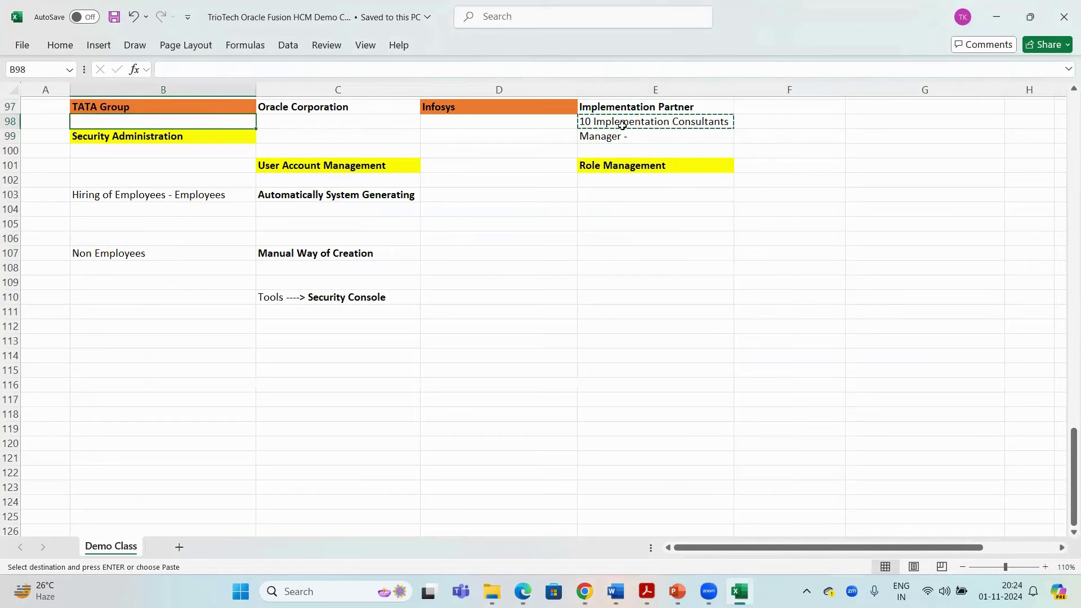
key(alt+Tab)
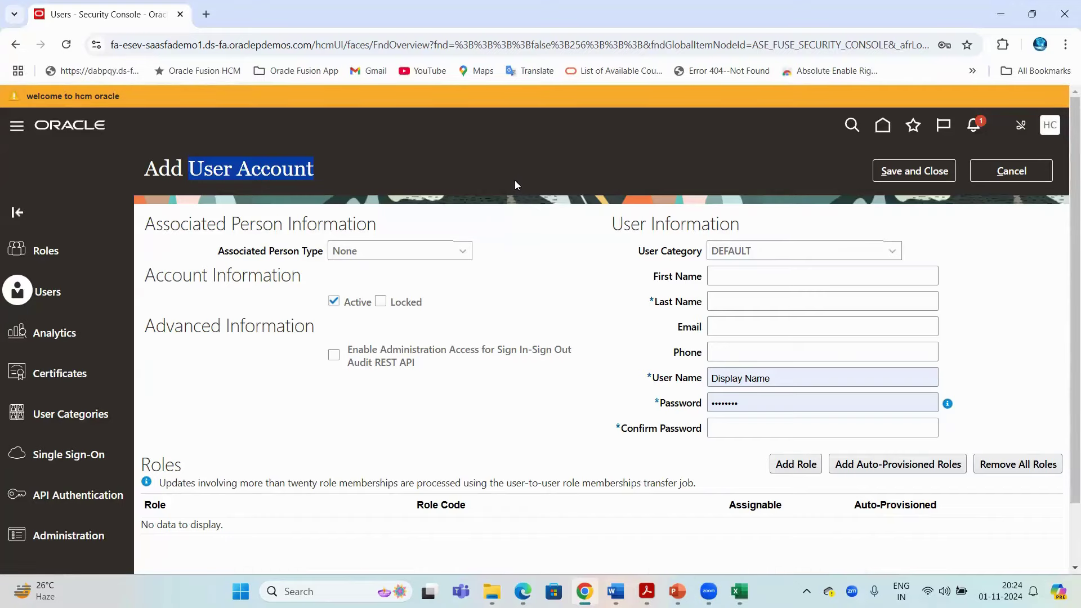
click(146, 46)
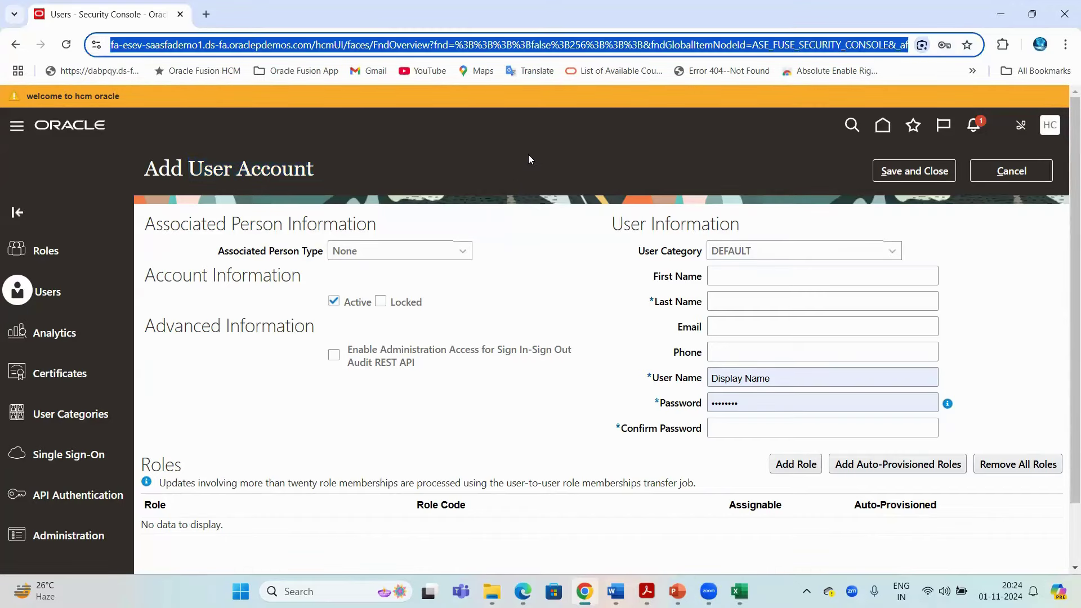
click(144, 46)
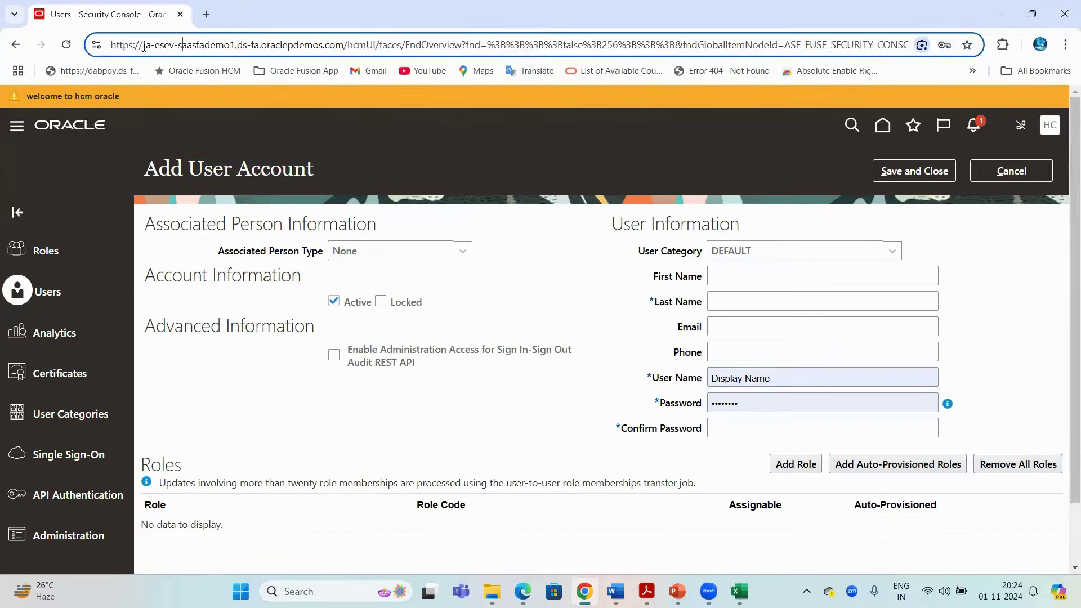
click(553, 260)
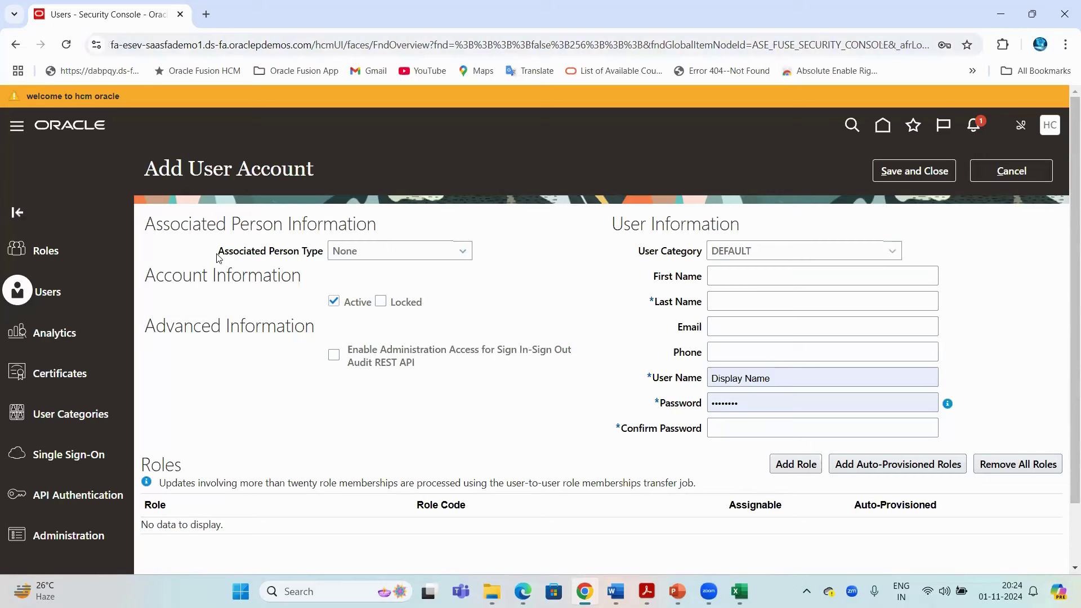
drag(310, 166, 190, 167)
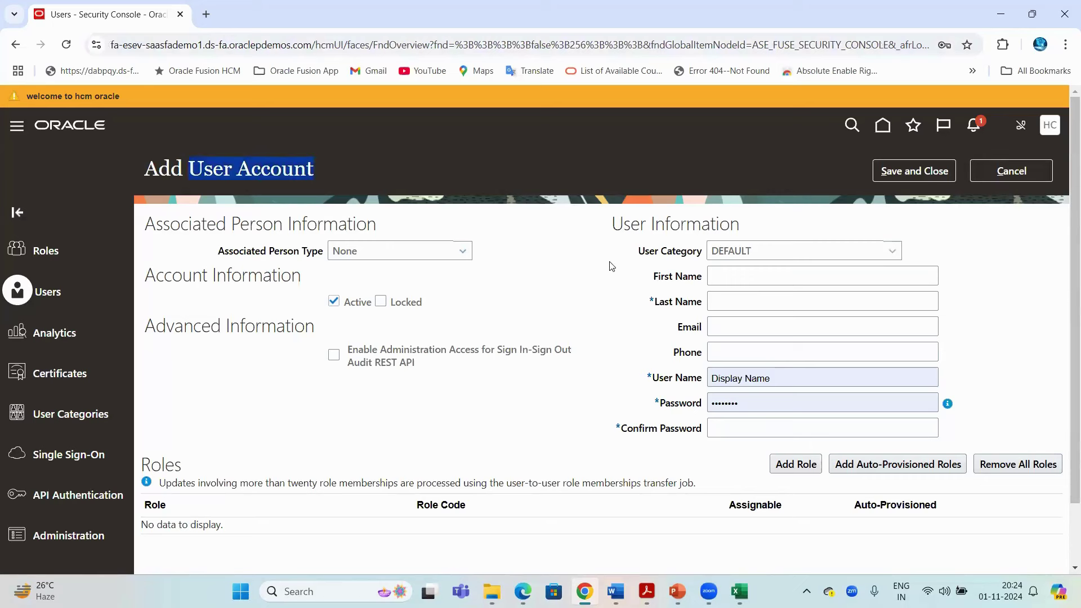
drag(271, 253, 333, 257)
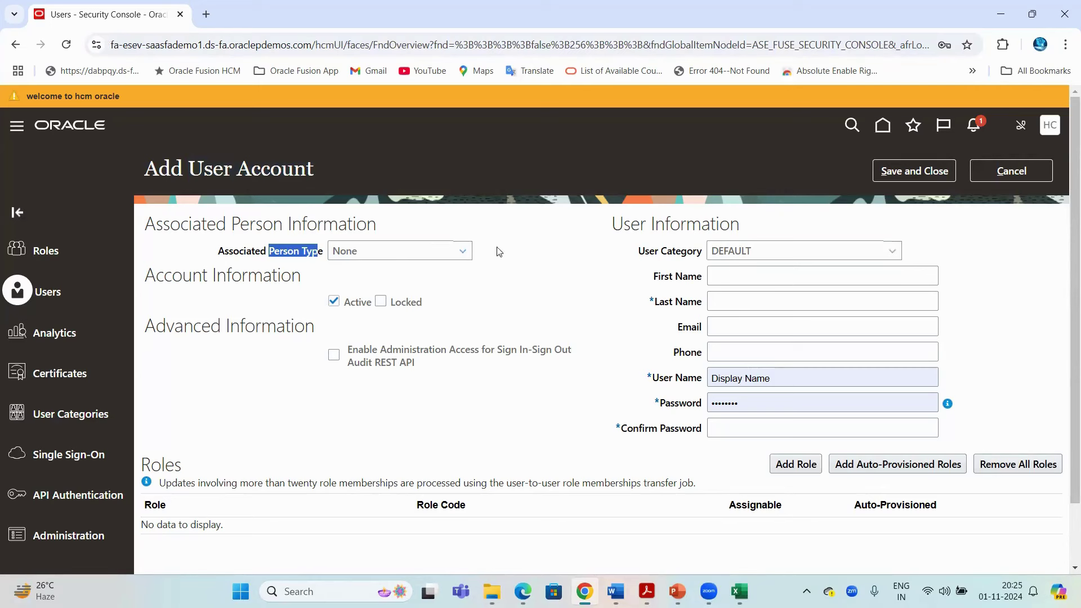
drag(191, 168, 294, 167)
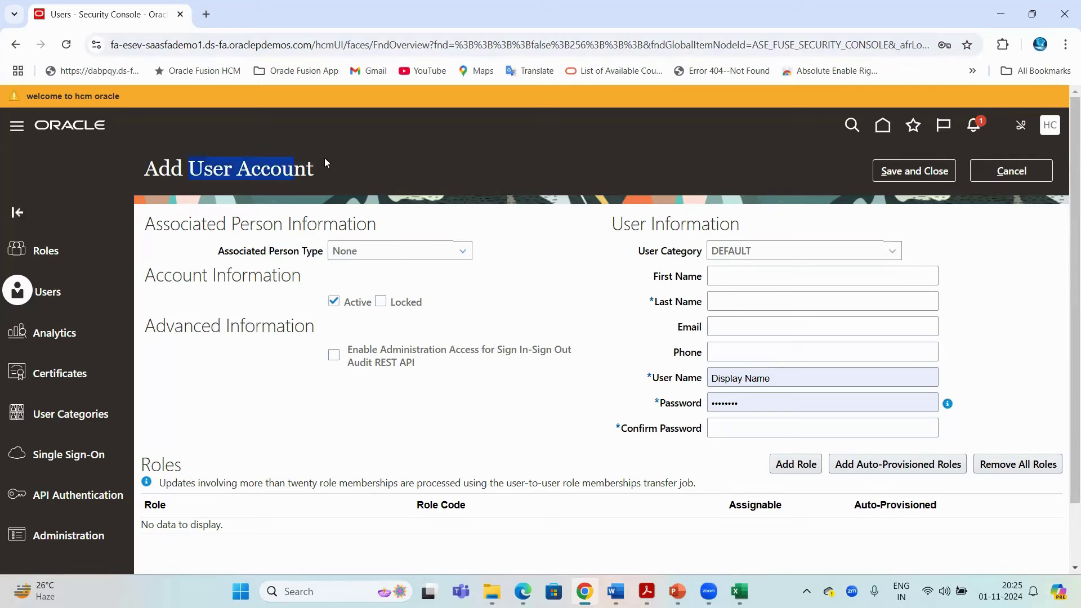
click(239, 44)
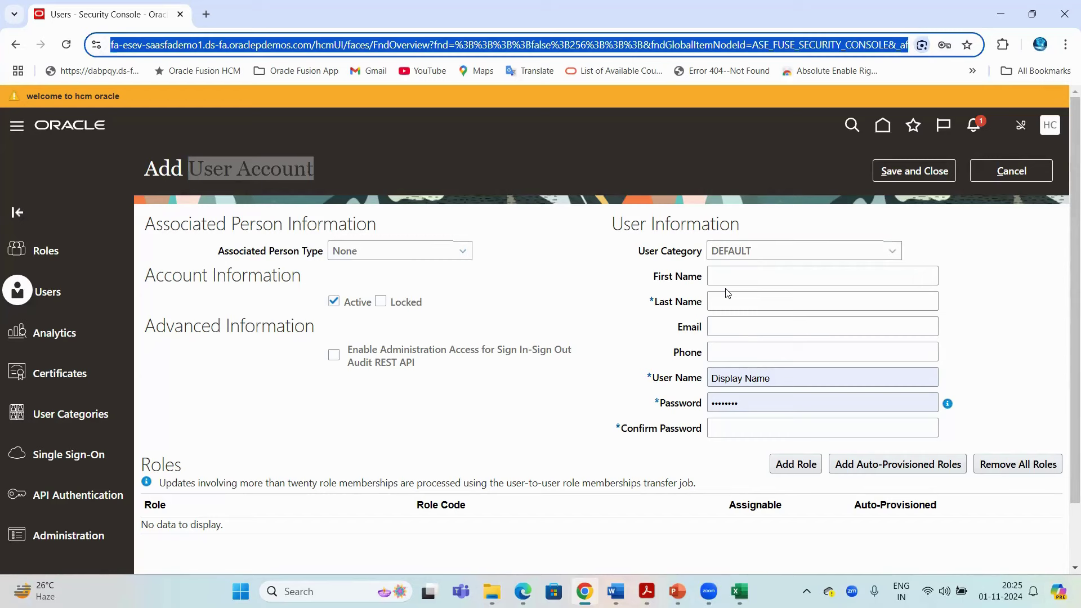
click(323, 144)
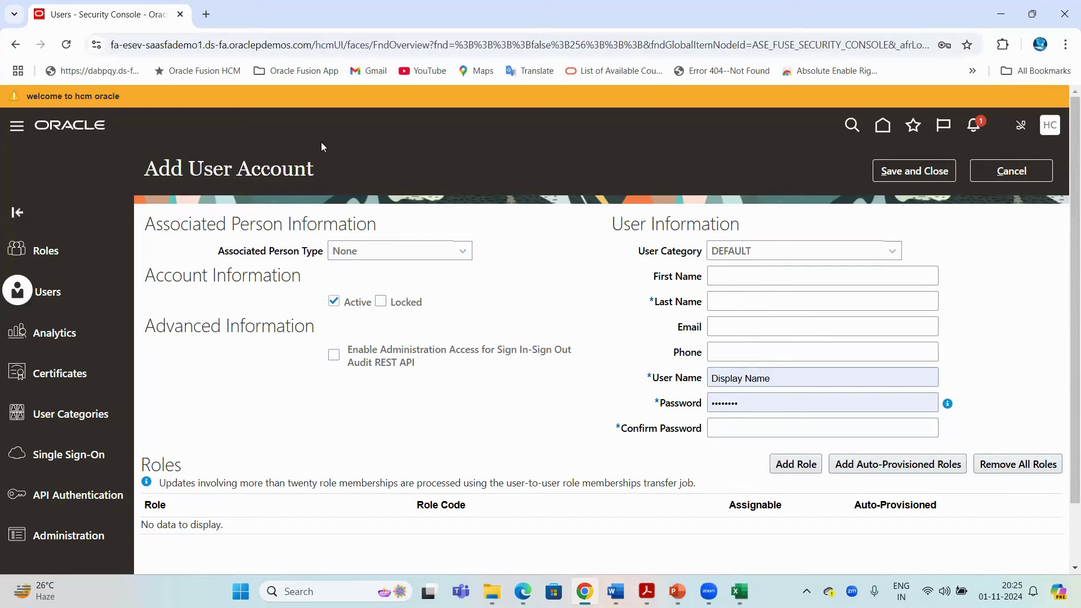
drag(189, 168, 307, 167)
click(174, 45)
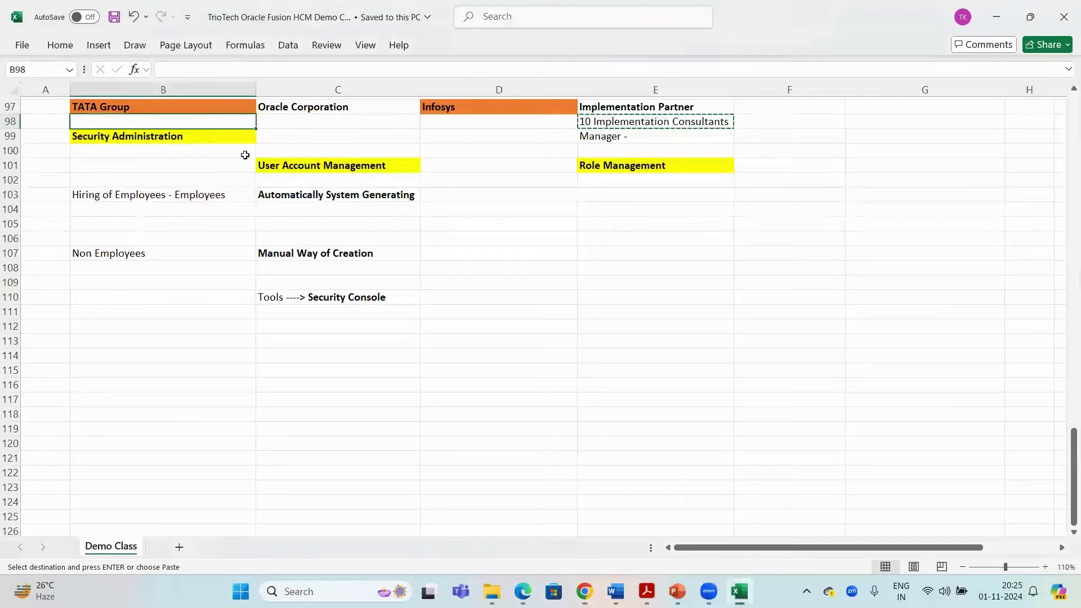
click(737, 492)
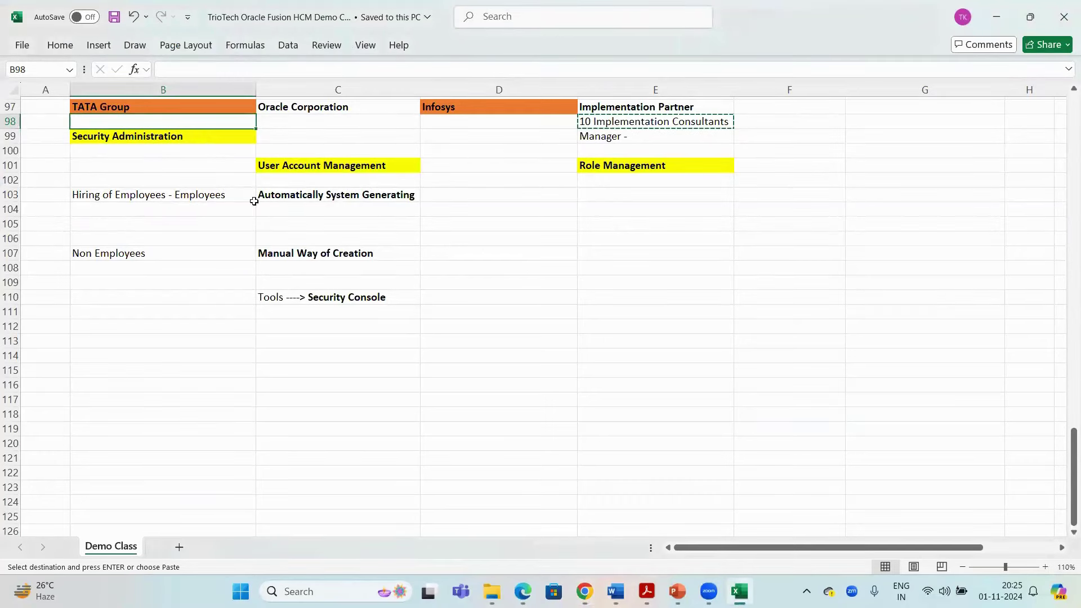
drag(257, 197, 198, 196)
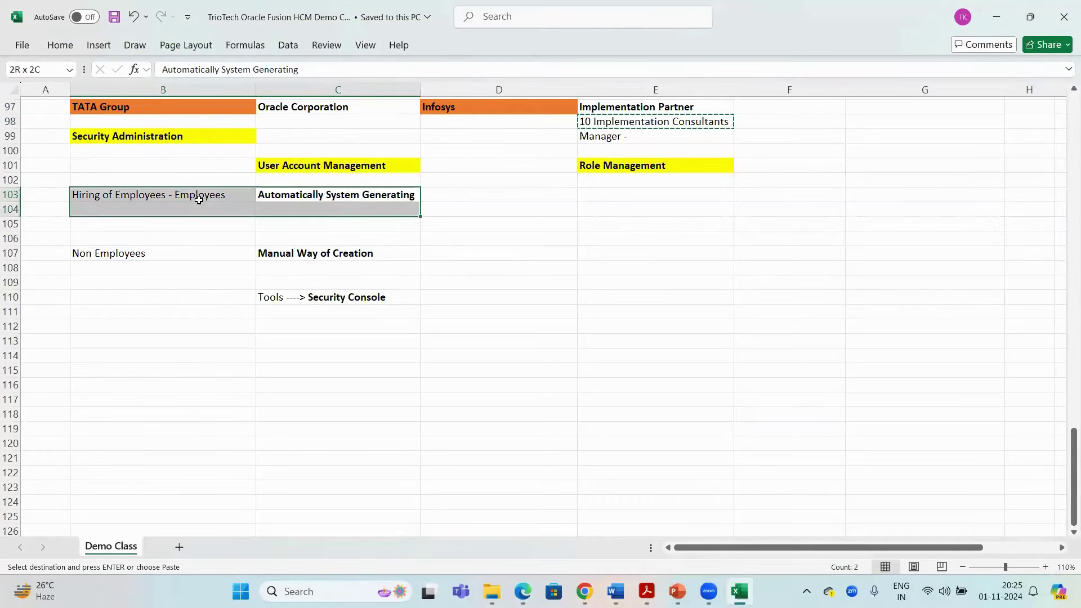
click(333, 256)
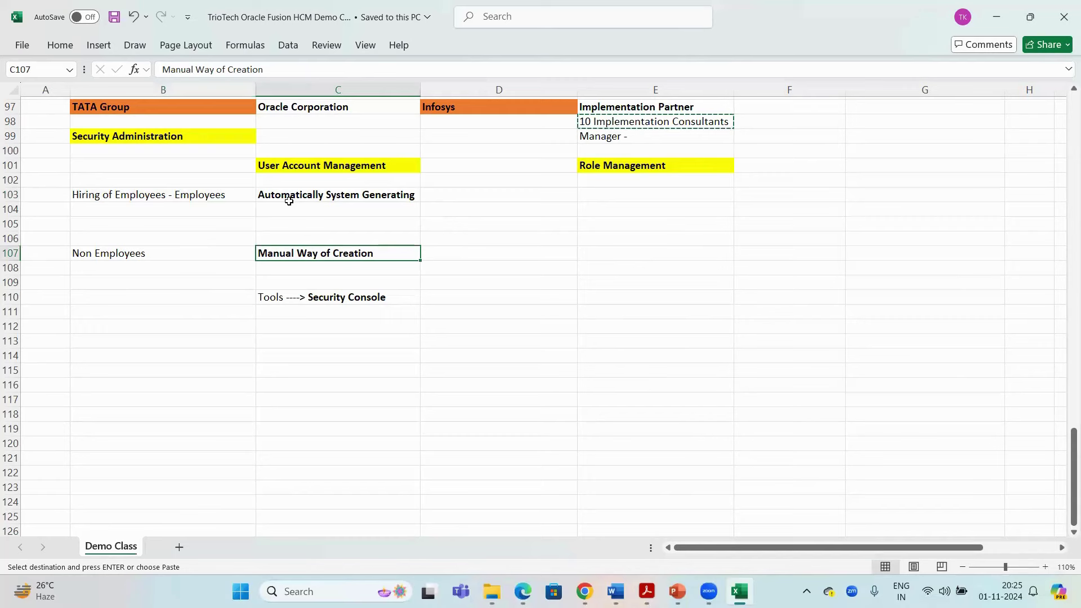
drag(289, 197, 203, 202)
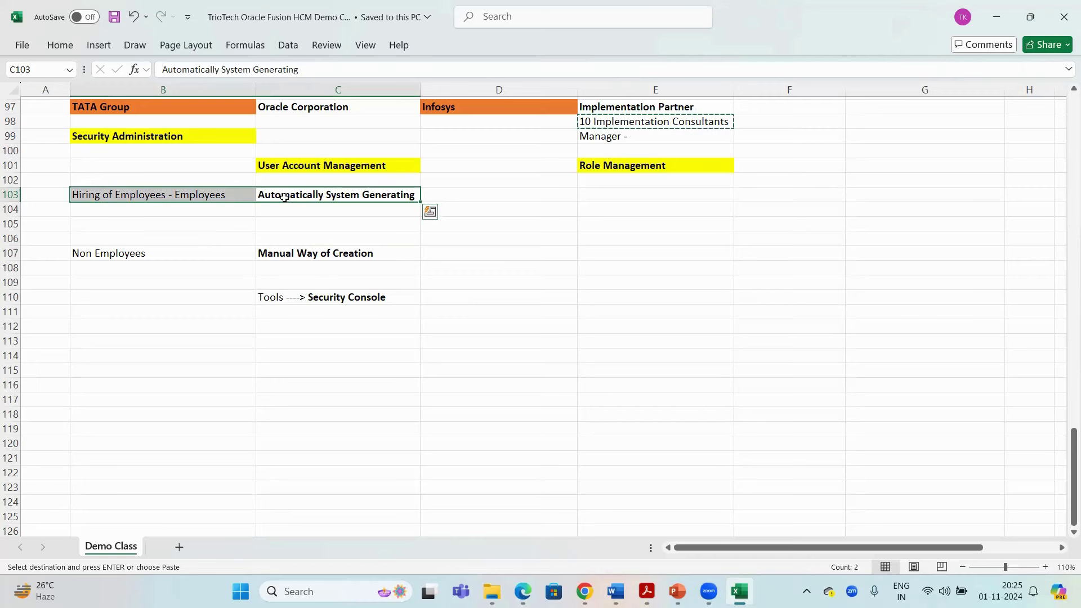
click(311, 193)
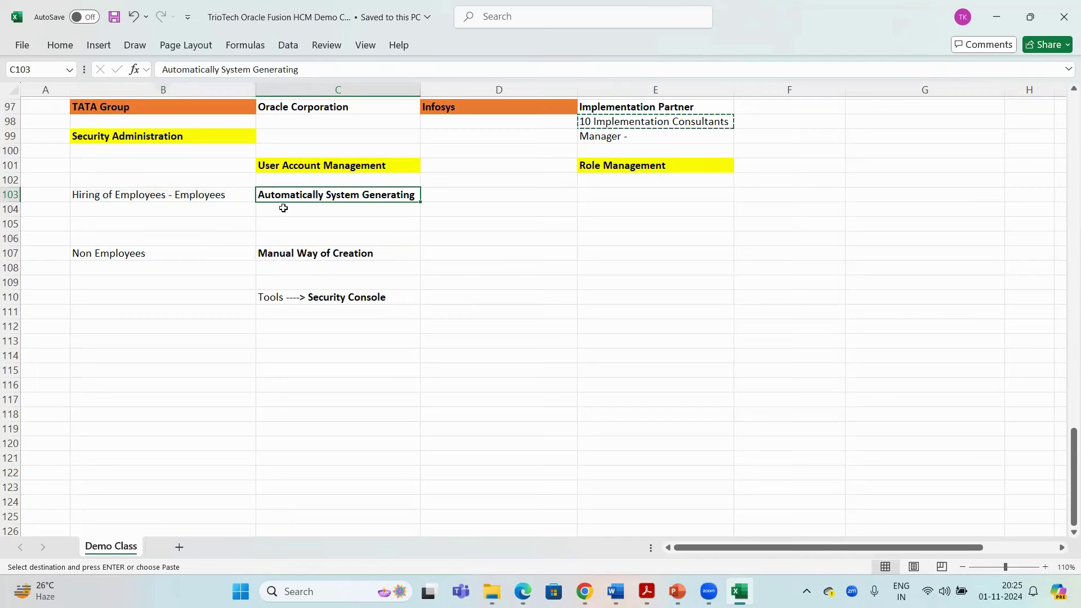
click(195, 197)
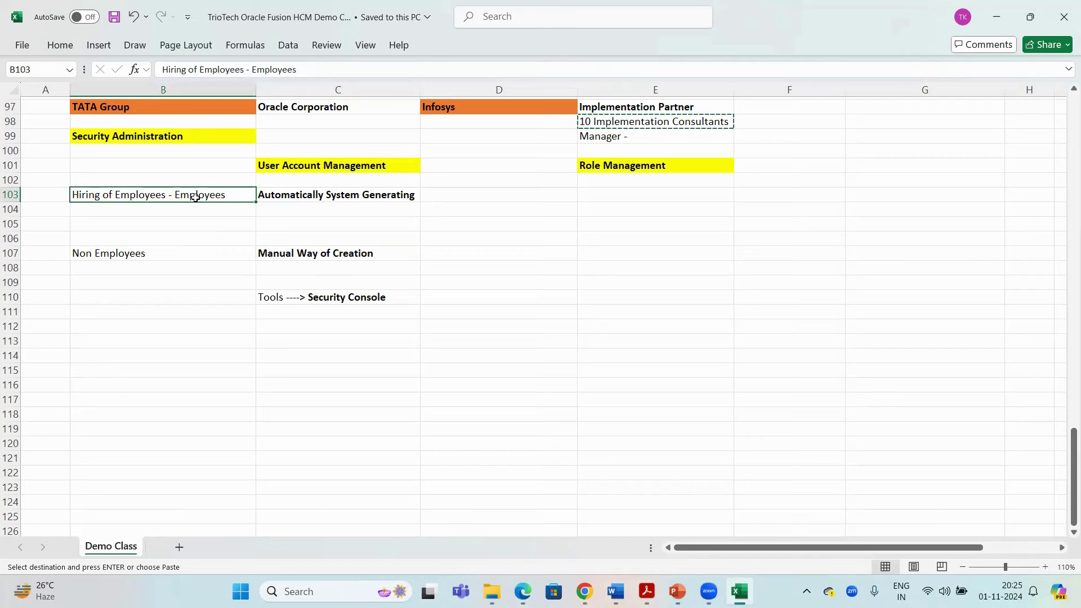
click(333, 196)
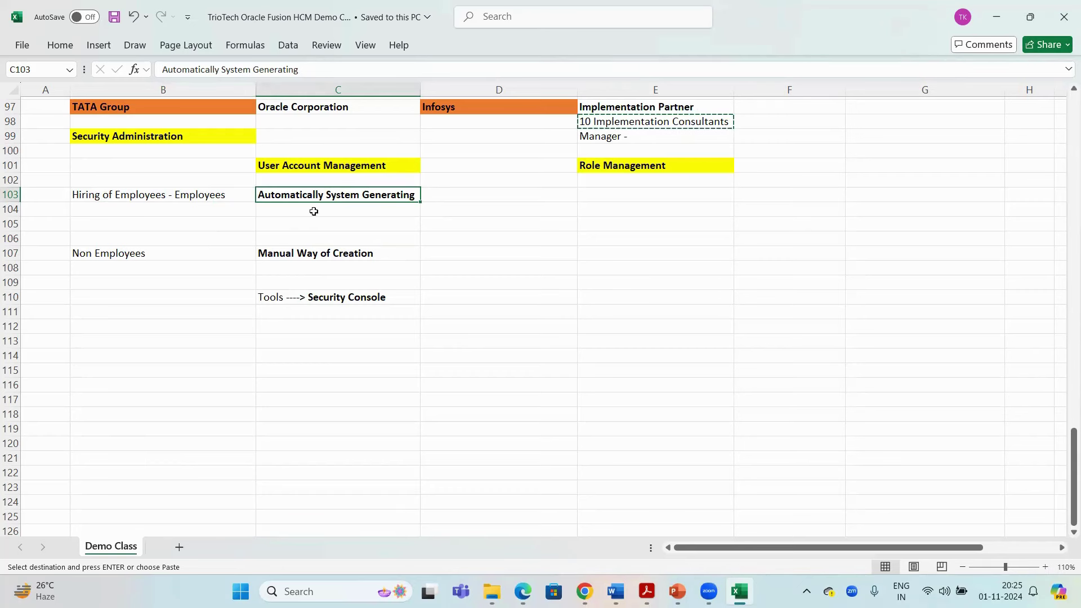
click(296, 252)
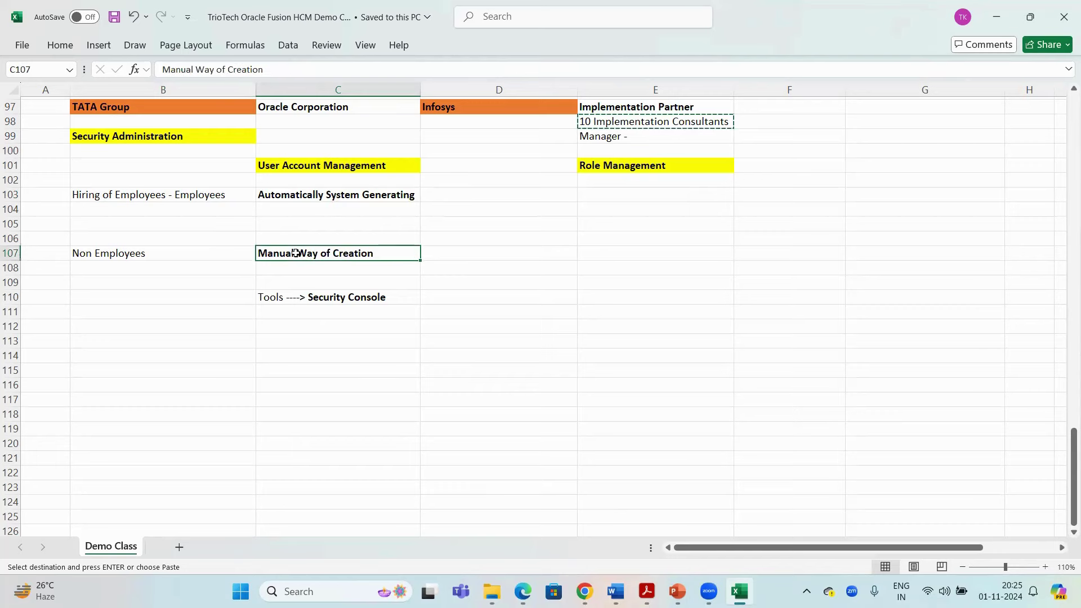
click(332, 297)
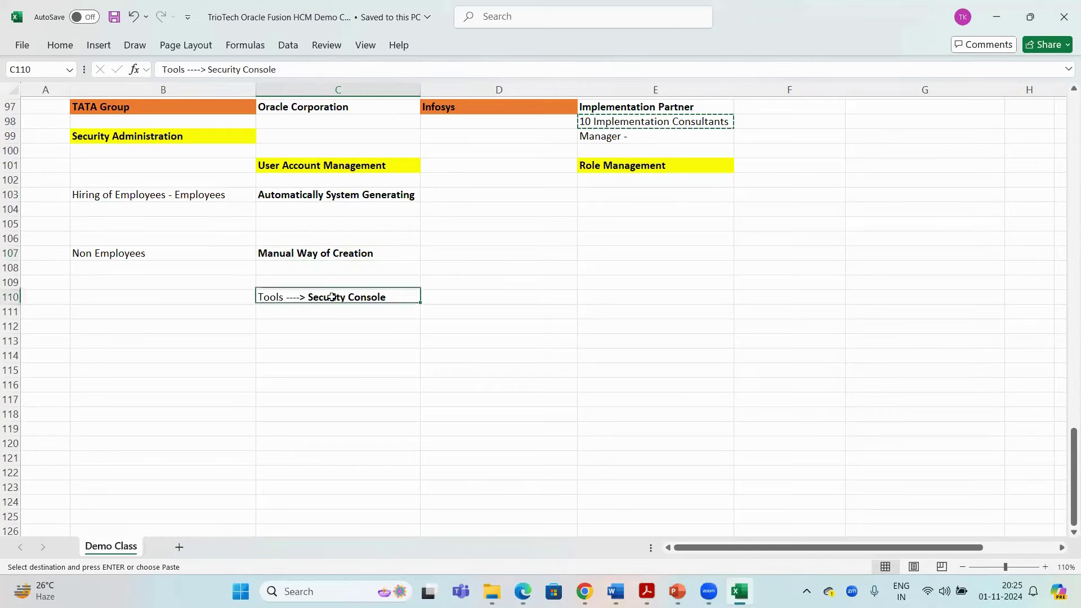
click(311, 255)
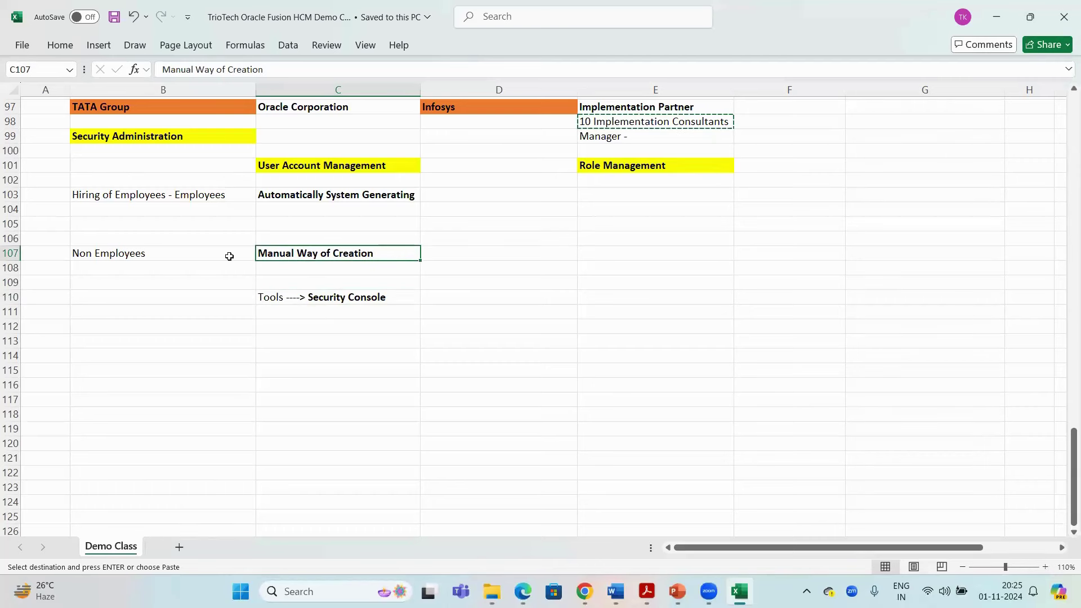
click(204, 195)
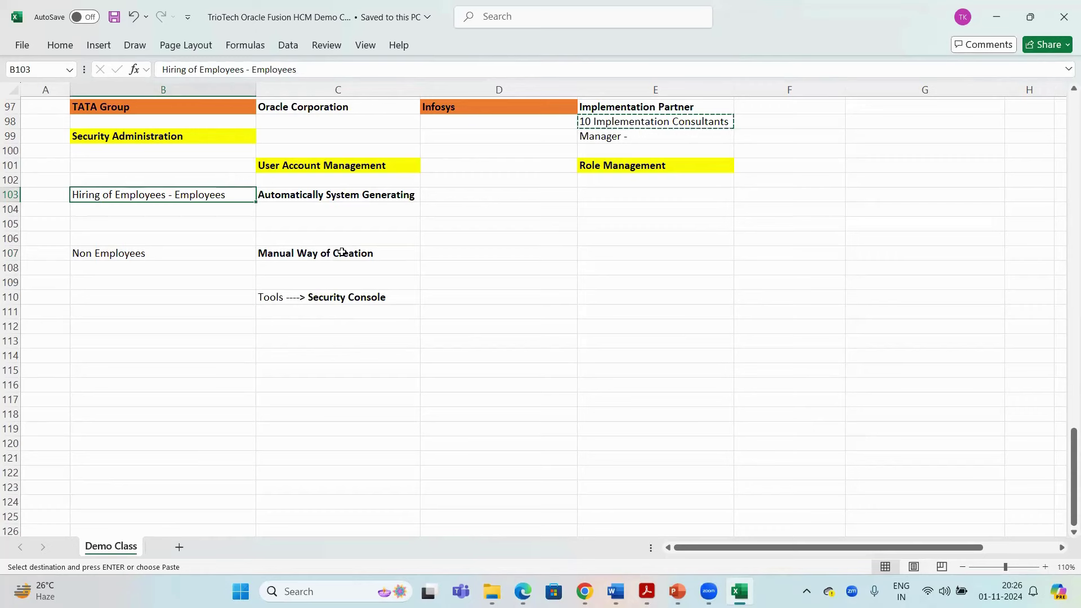
click(275, 196)
key(ctrl+c)
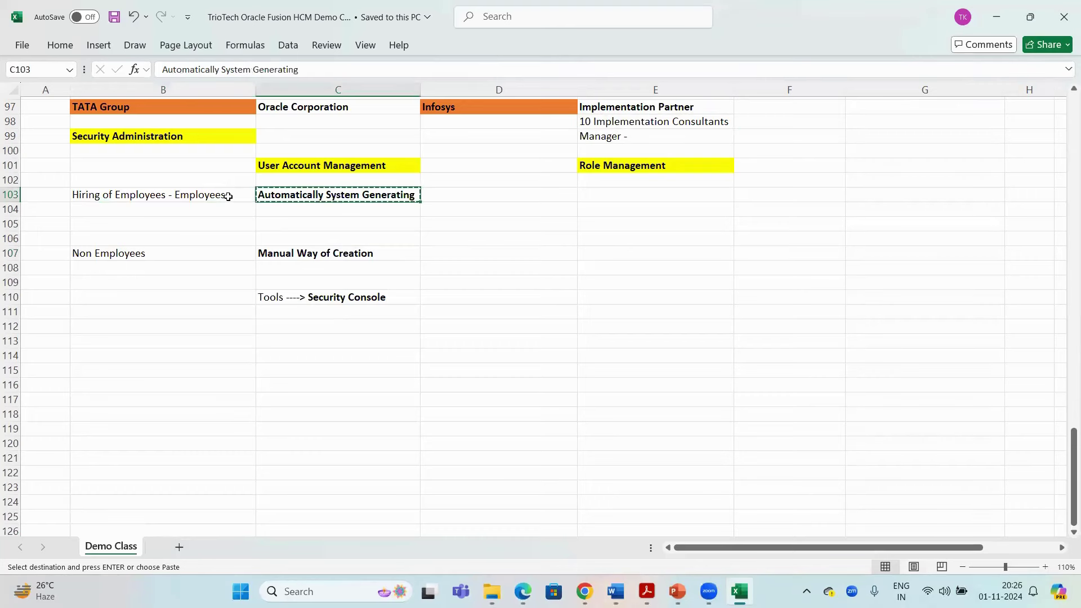
click(228, 196)
key(ctrl+c)
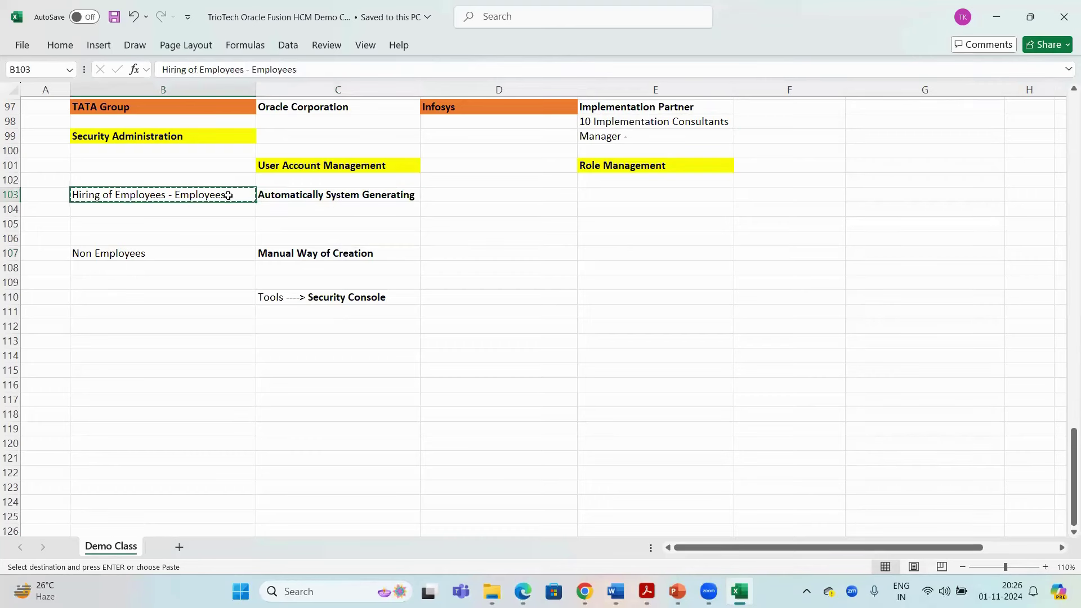
click(319, 256)
double_click(318, 256)
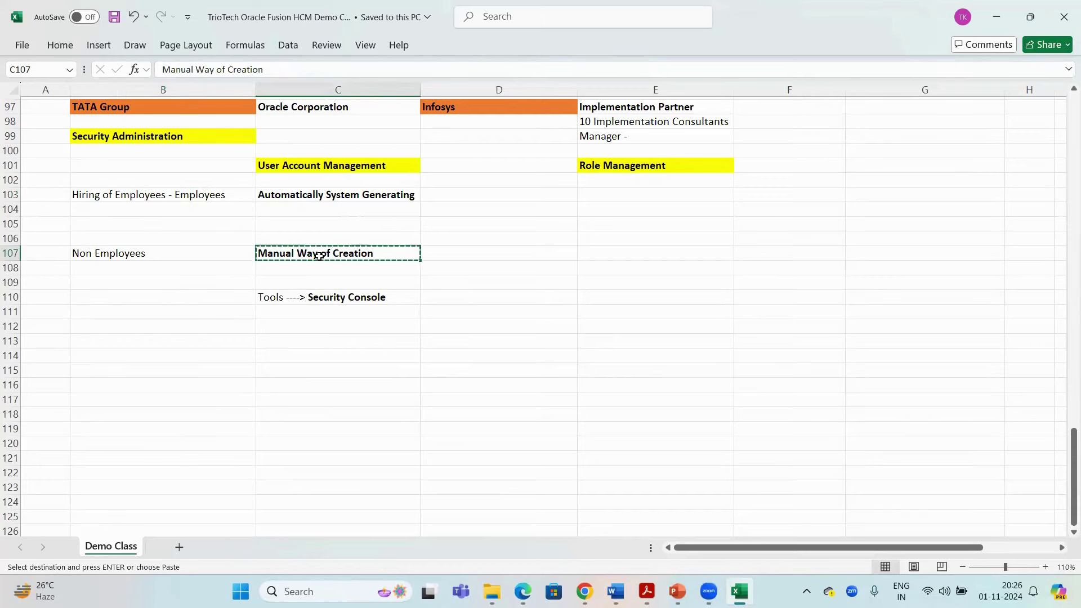
key(alt+Tab)
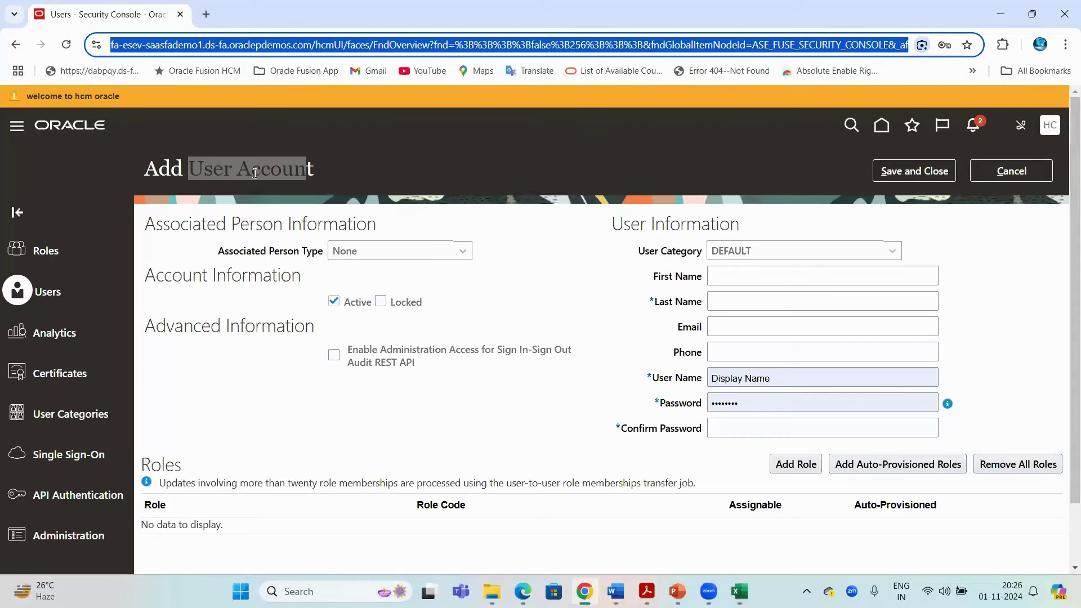
Expand the Associated Person Type dropdown to show the None and Worker options
double_click(260, 172)
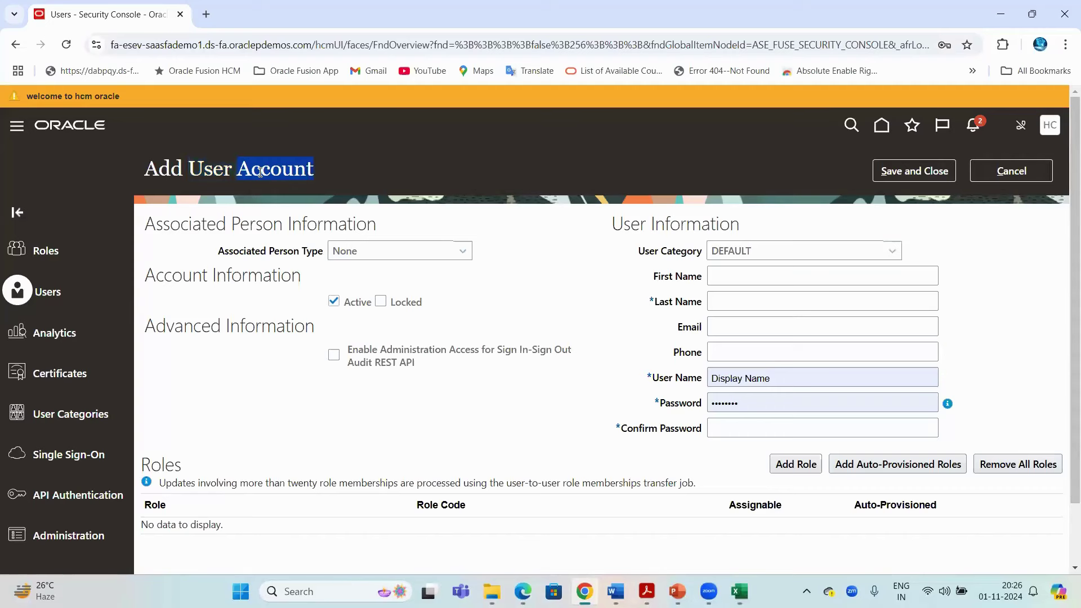
click(259, 49)
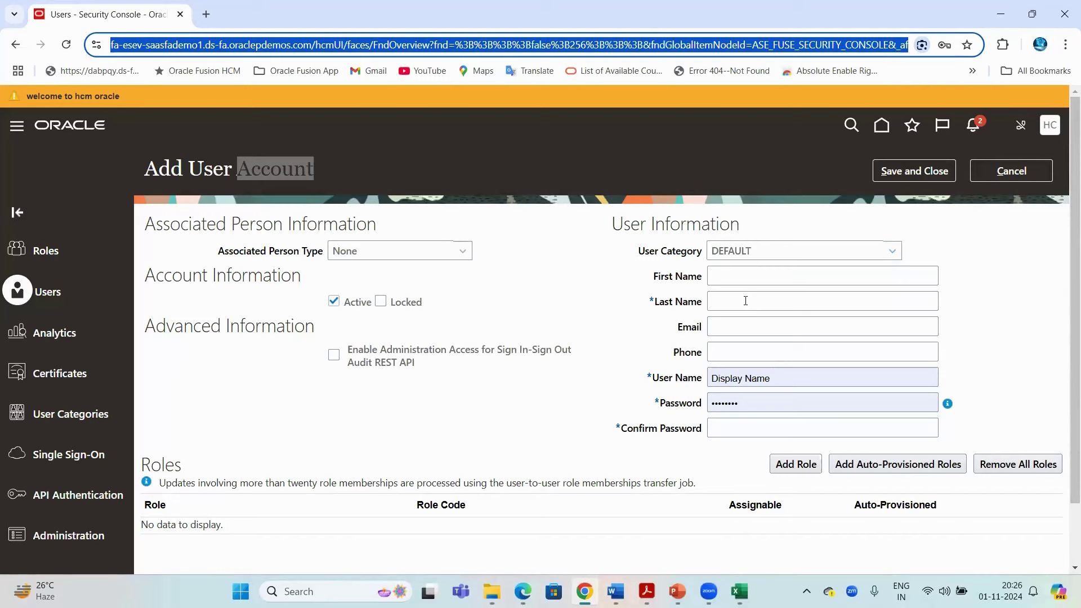
double_click(212, 167)
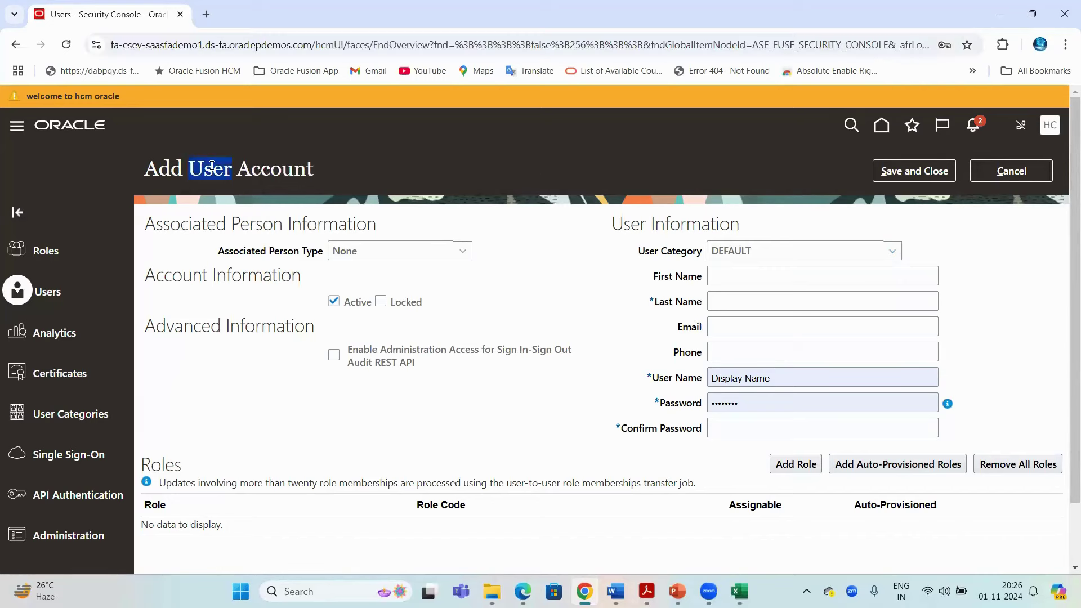
click(149, 46)
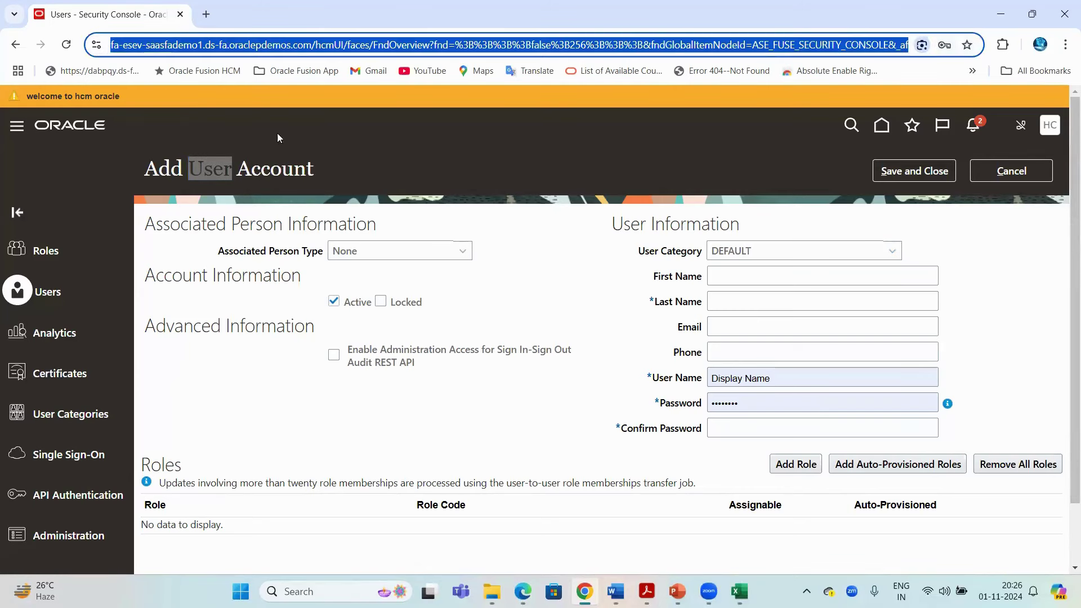
click(389, 253)
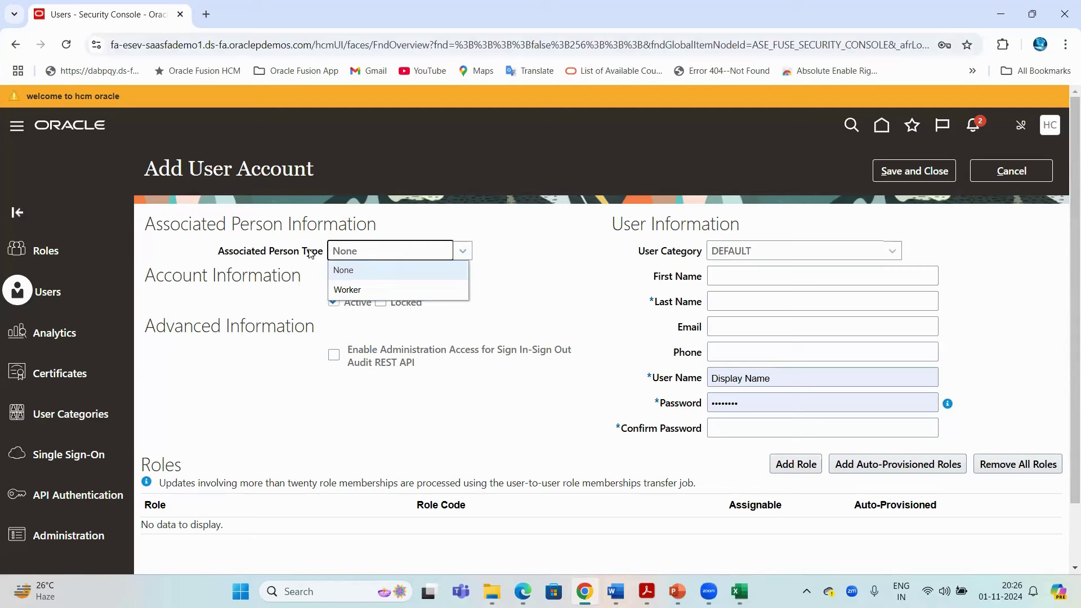
Set the account's associated person type to Worker
click(357, 290)
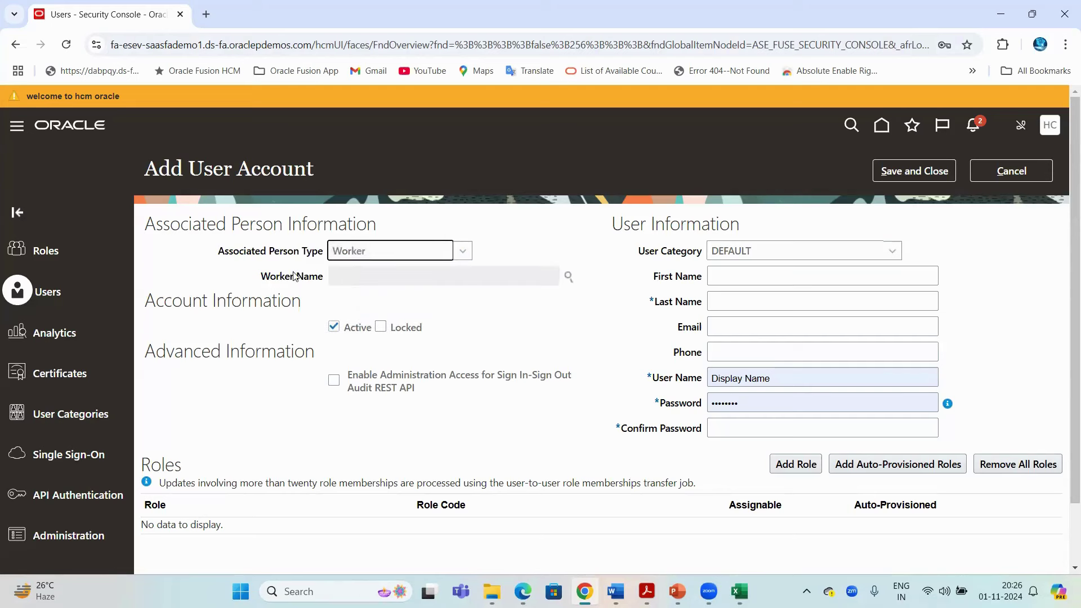
drag(269, 276, 316, 284)
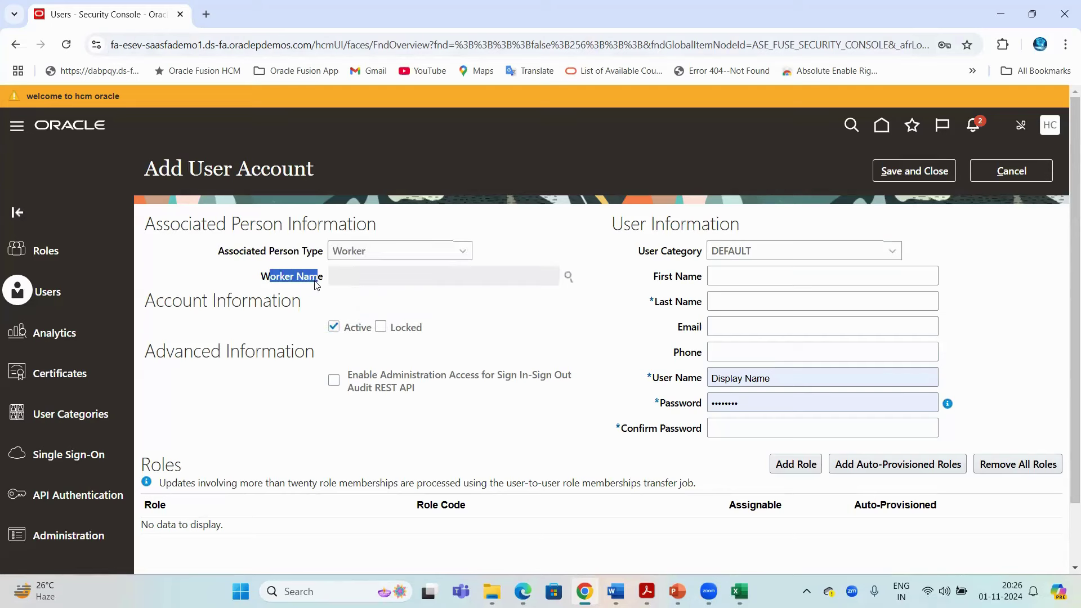
click(167, 40)
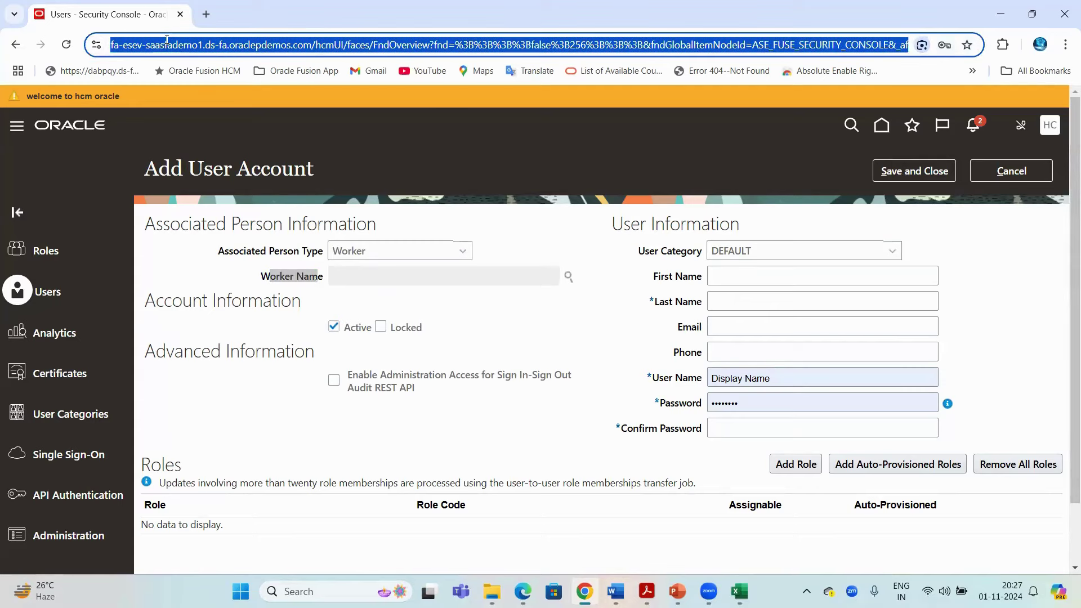
Search workers by first name and link the first matching worker to the account
click(569, 277)
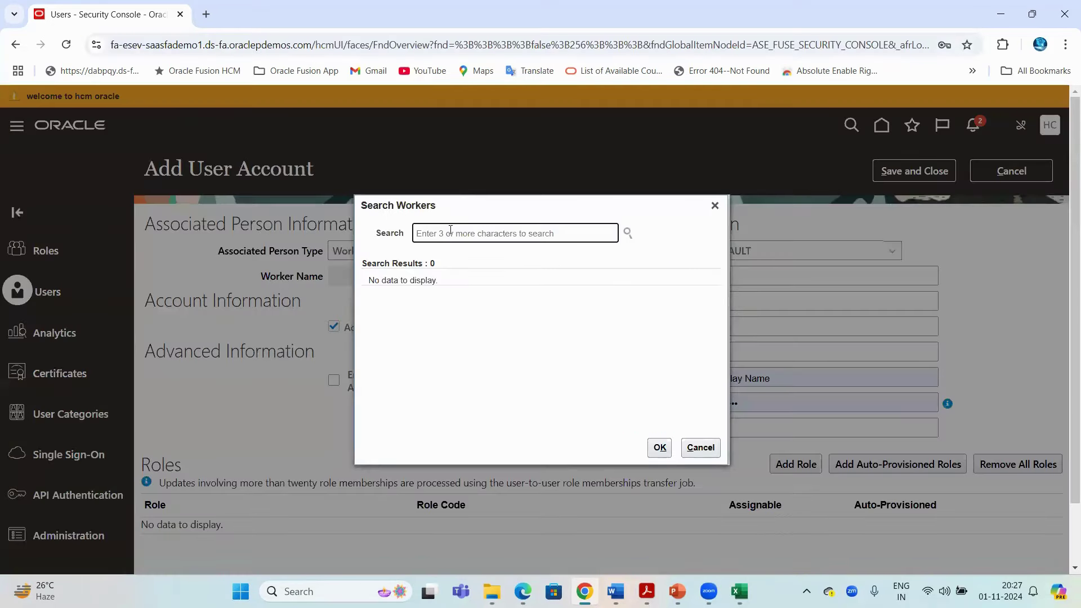
text(John)
key(Return)
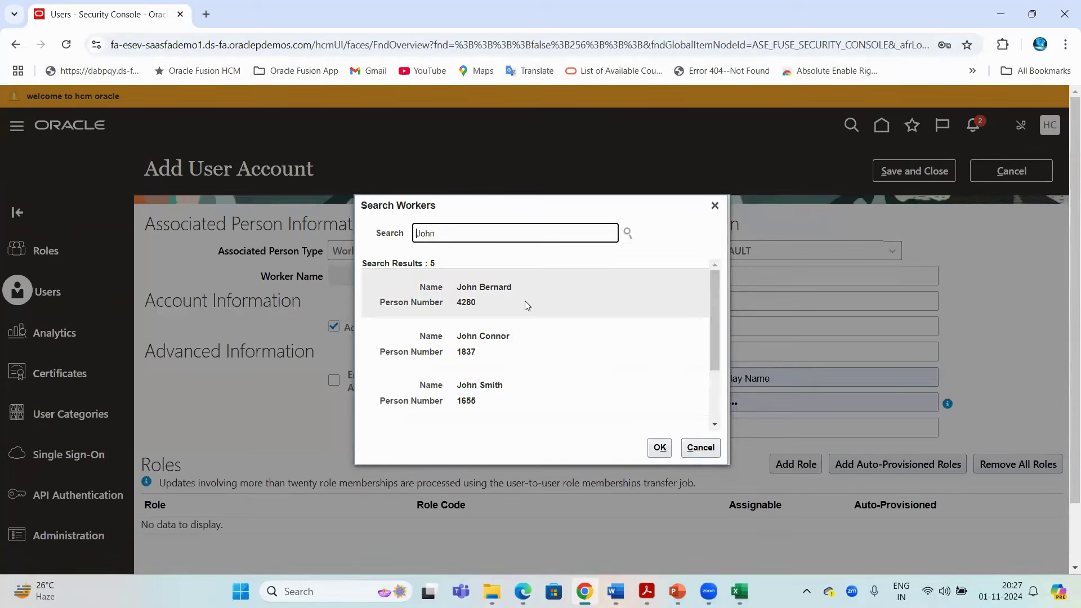
click(524, 302)
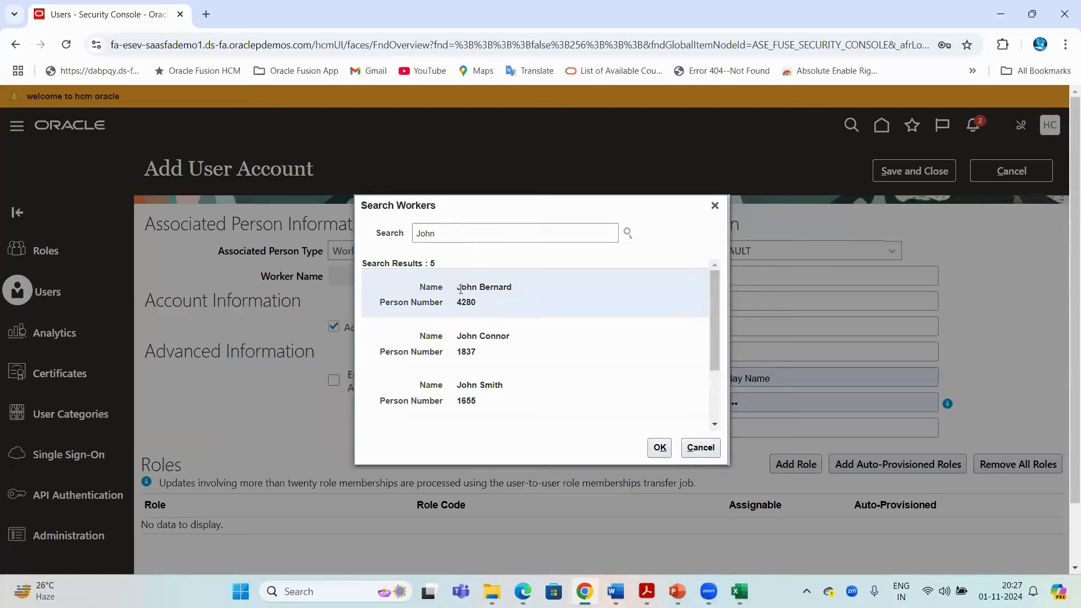
click(210, 42)
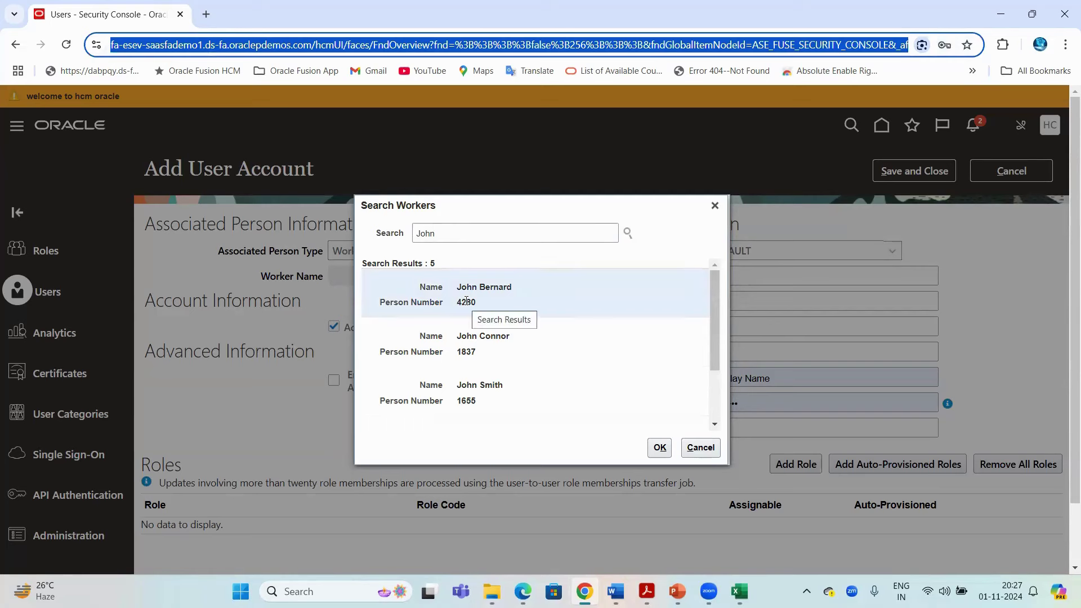
click(660, 447)
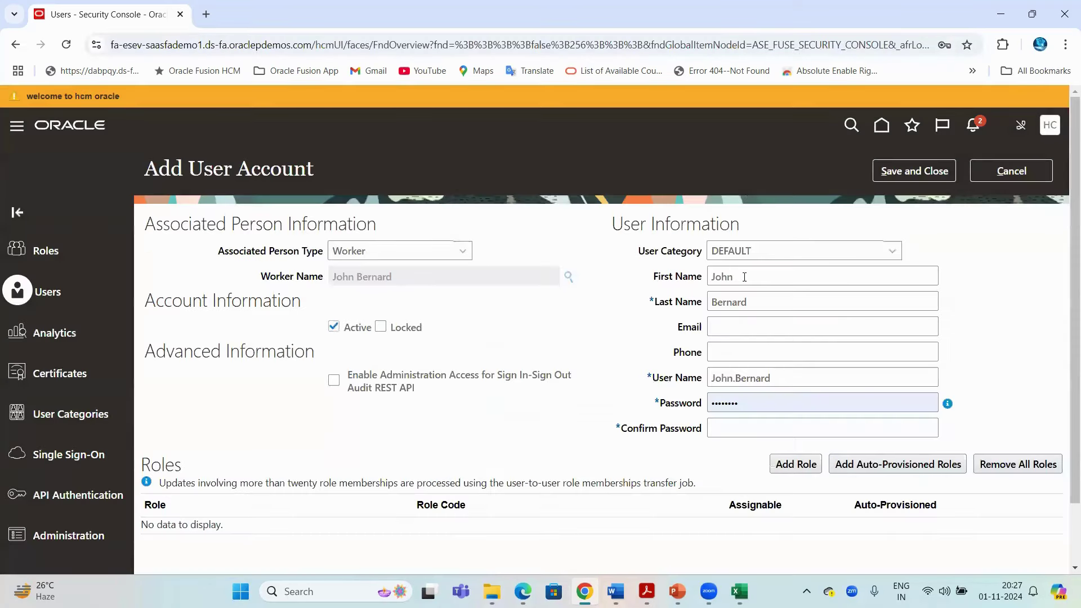
double_click(726, 277)
double_click(725, 302)
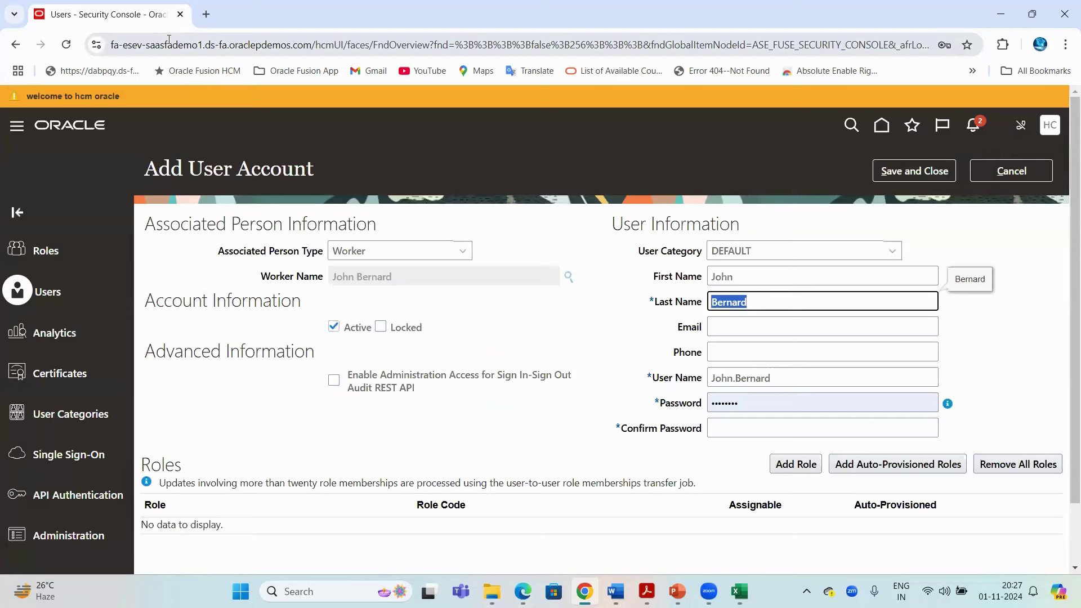
click(169, 43)
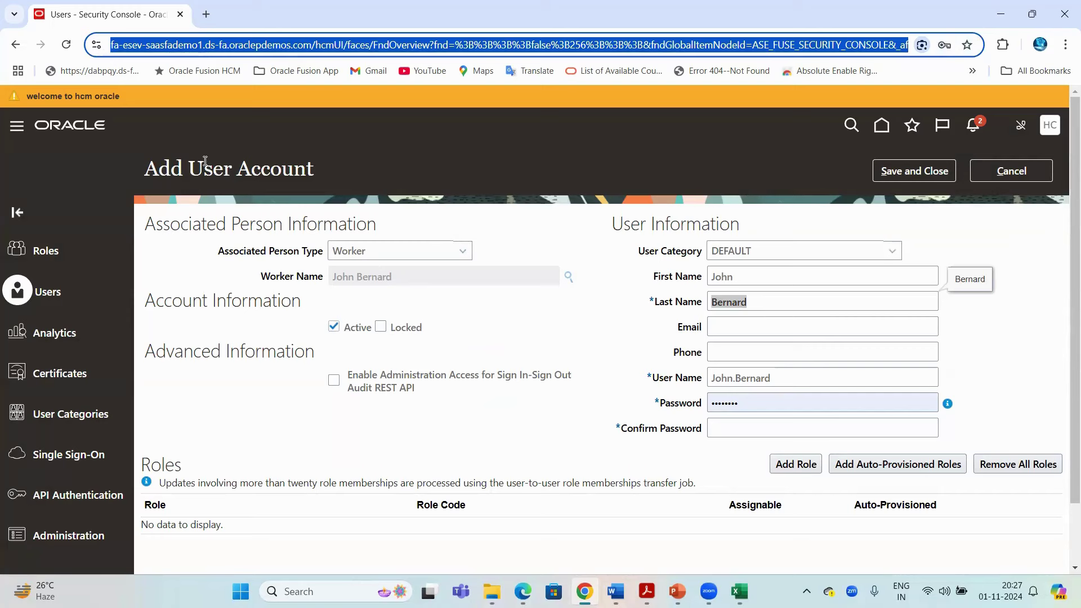
drag(202, 165, 144, 169)
drag(239, 252, 383, 276)
click(163, 44)
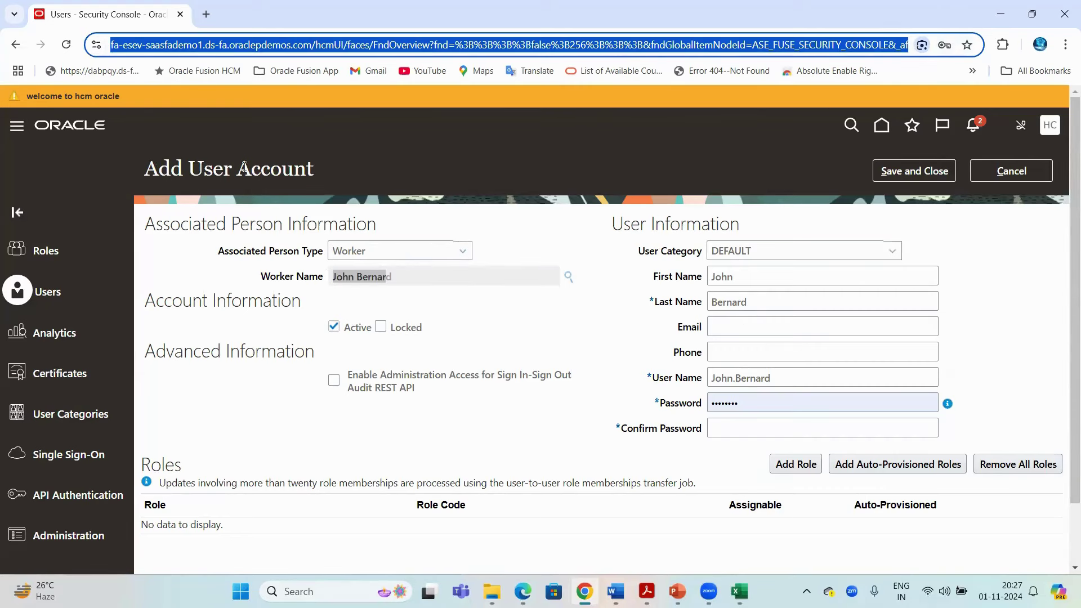
drag(189, 169, 313, 169)
mouse_move(739, 591)
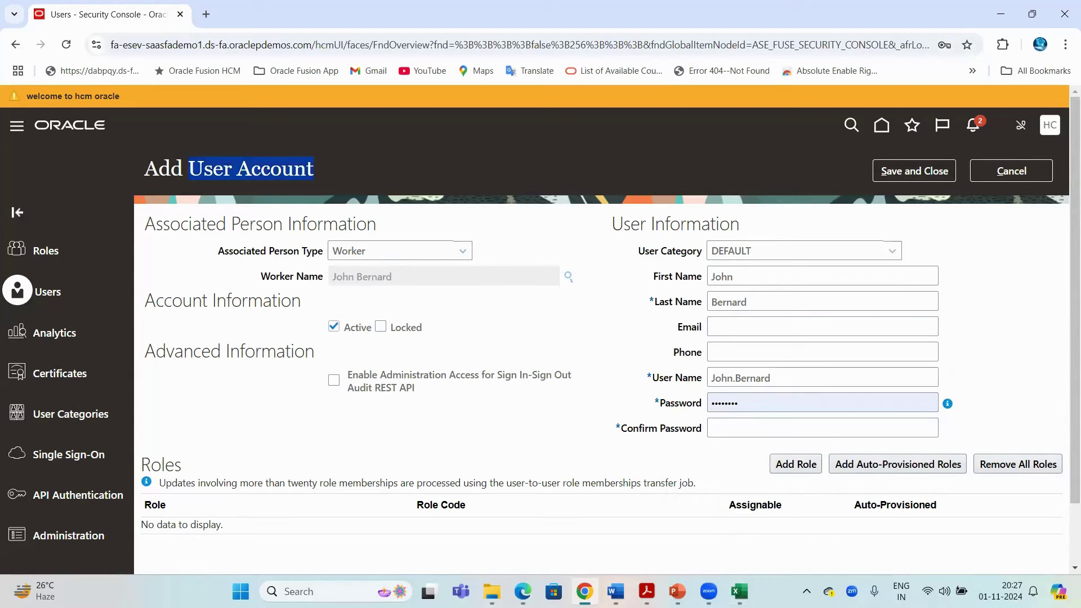
Review the Implementation Partner, TATA Group and Non Employees notes, then cancel the worker-linked form
click(741, 590)
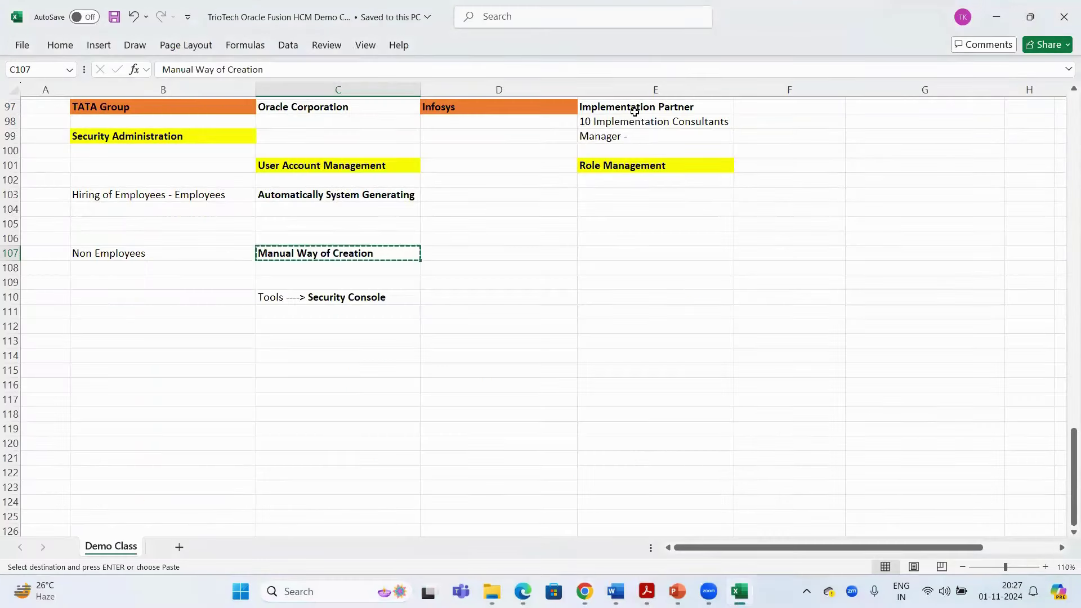
drag(631, 108, 560, 137)
click(192, 109)
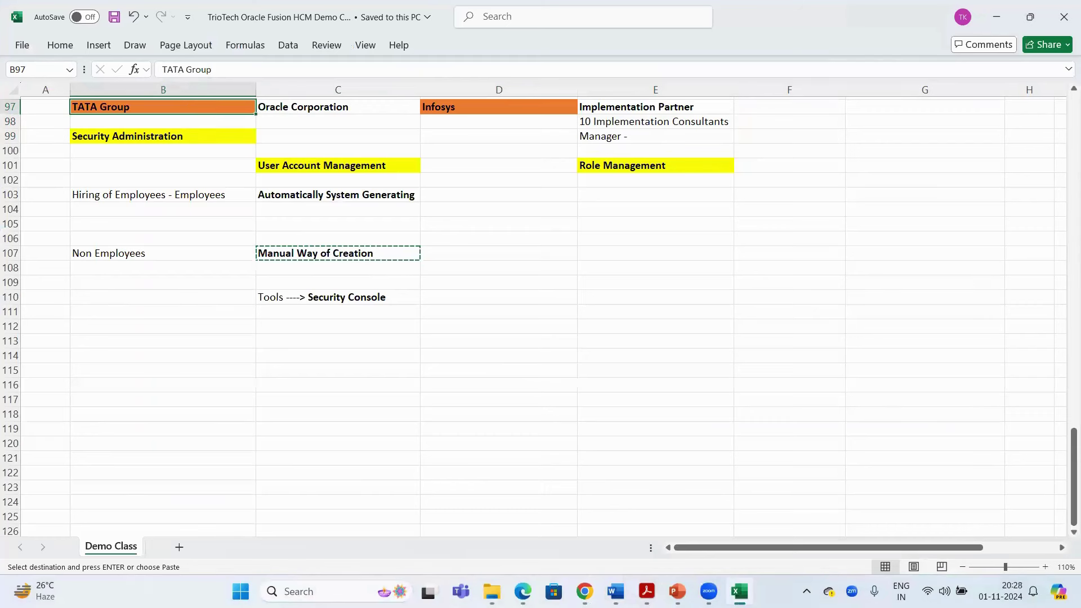
drag(140, 253, 401, 324)
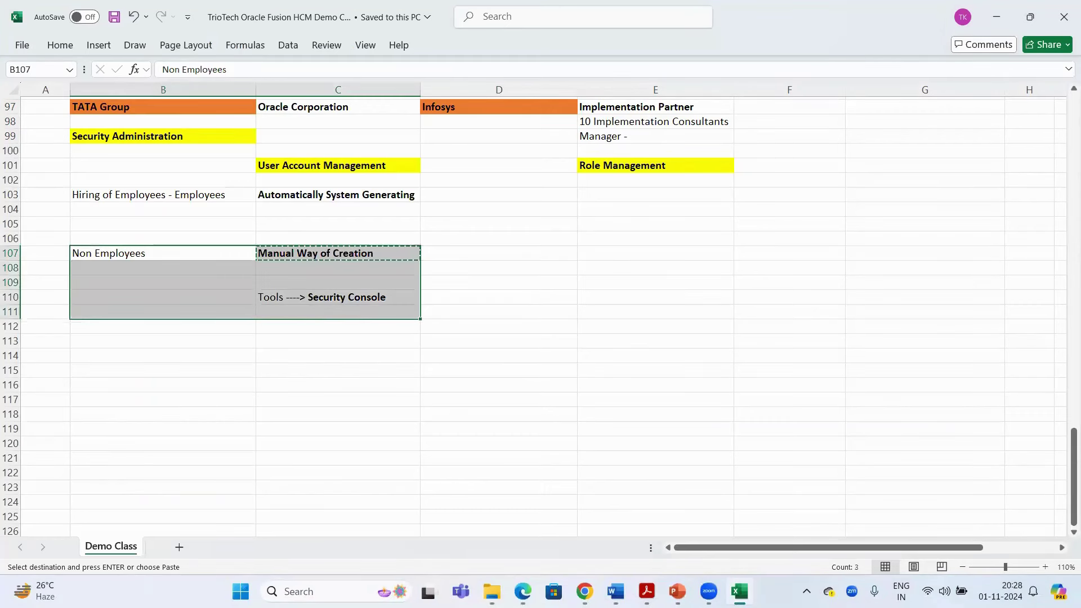
key(alt+Tab)
click(1013, 169)
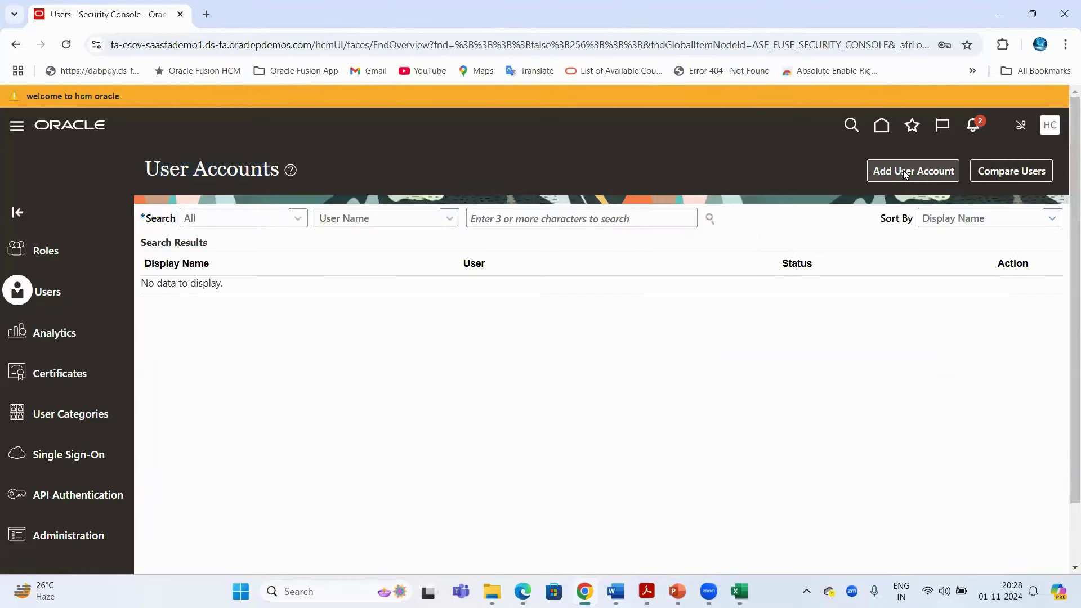
Start a new user account with person type None, toggling Active off and back on
click(906, 174)
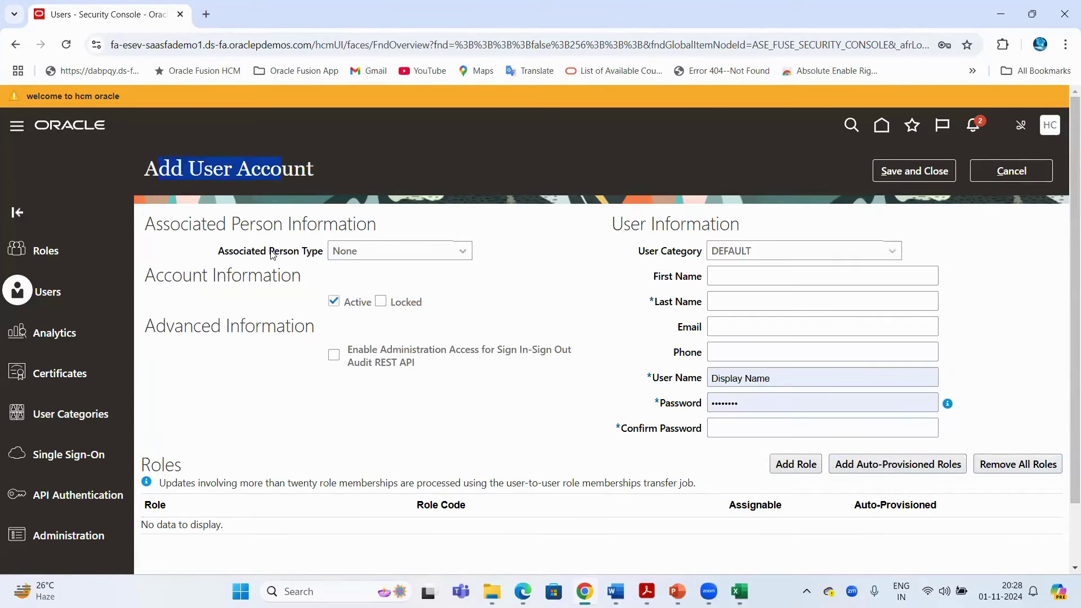
drag(269, 252, 319, 253)
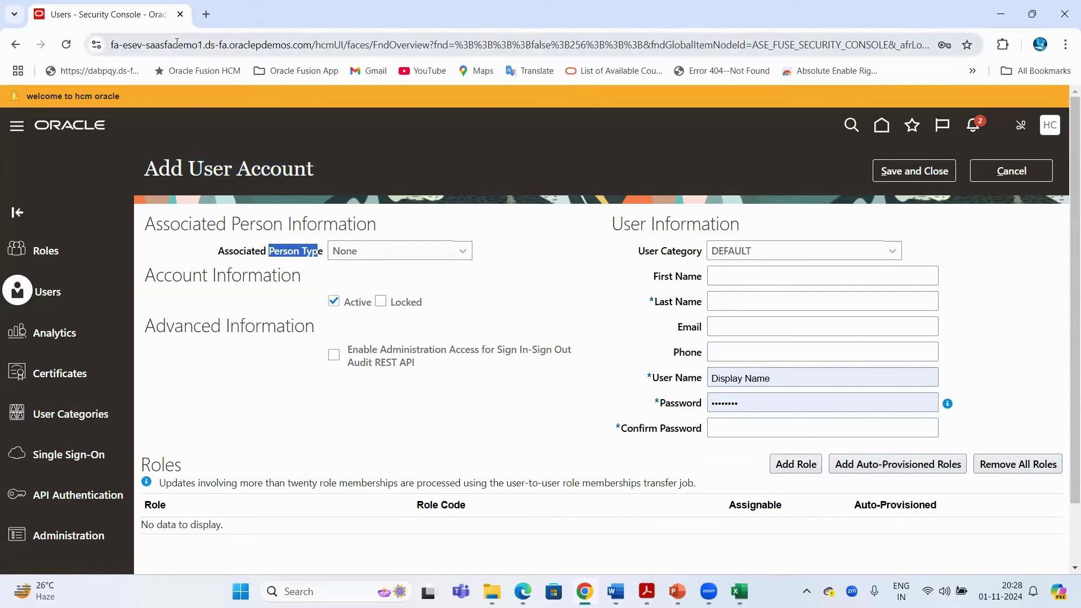
drag(189, 169, 271, 168)
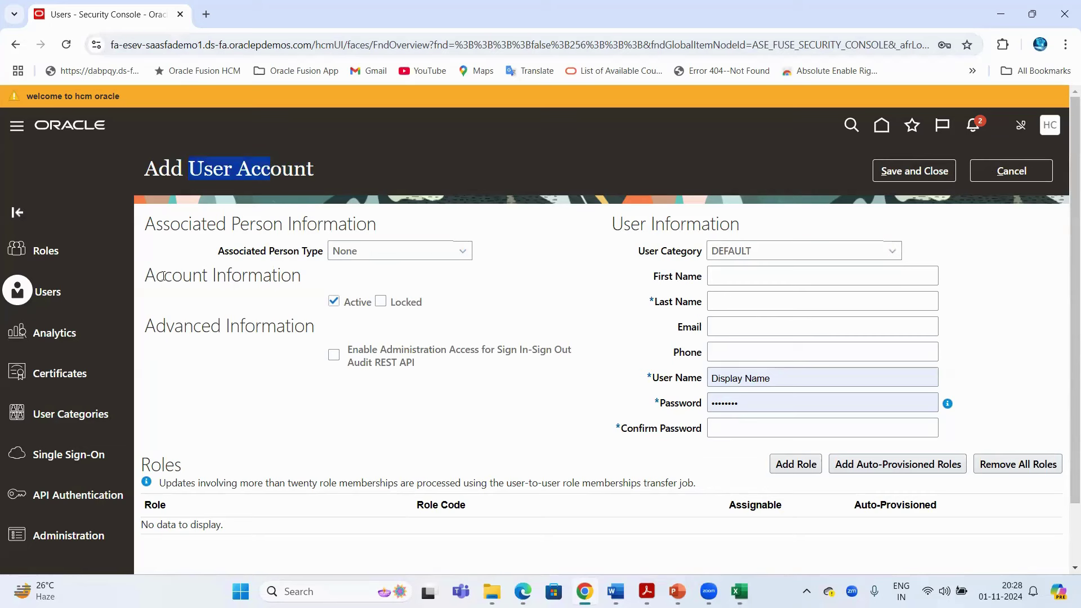
drag(164, 276, 295, 276)
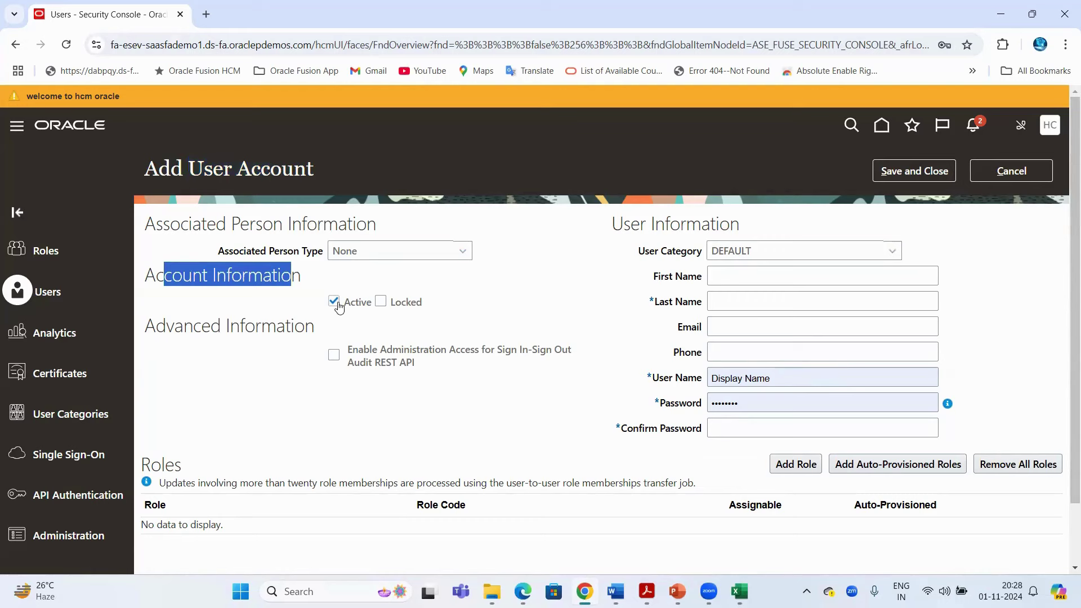
click(335, 302)
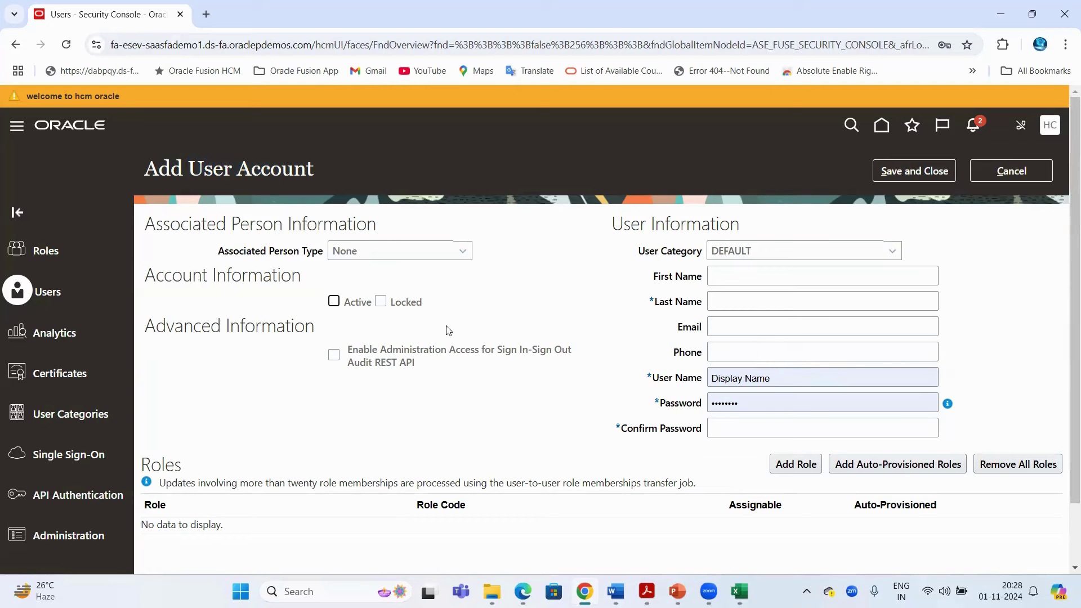
click(334, 301)
Walk through the form's title, Advanced Information, User Information and User Category sections
drag(325, 169, 203, 169)
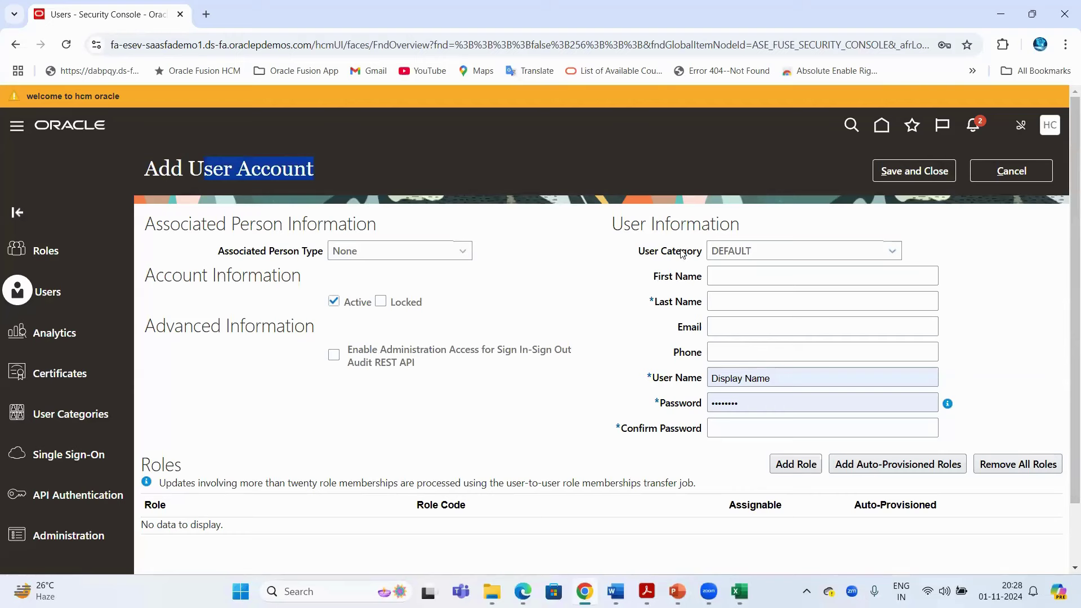
click(592, 258)
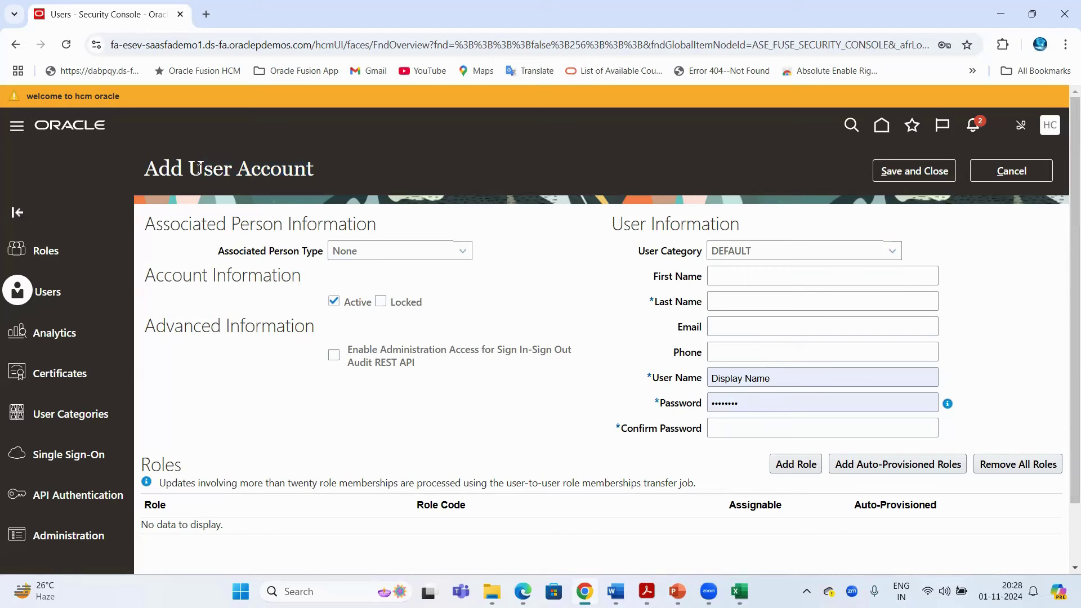
drag(216, 166, 324, 164)
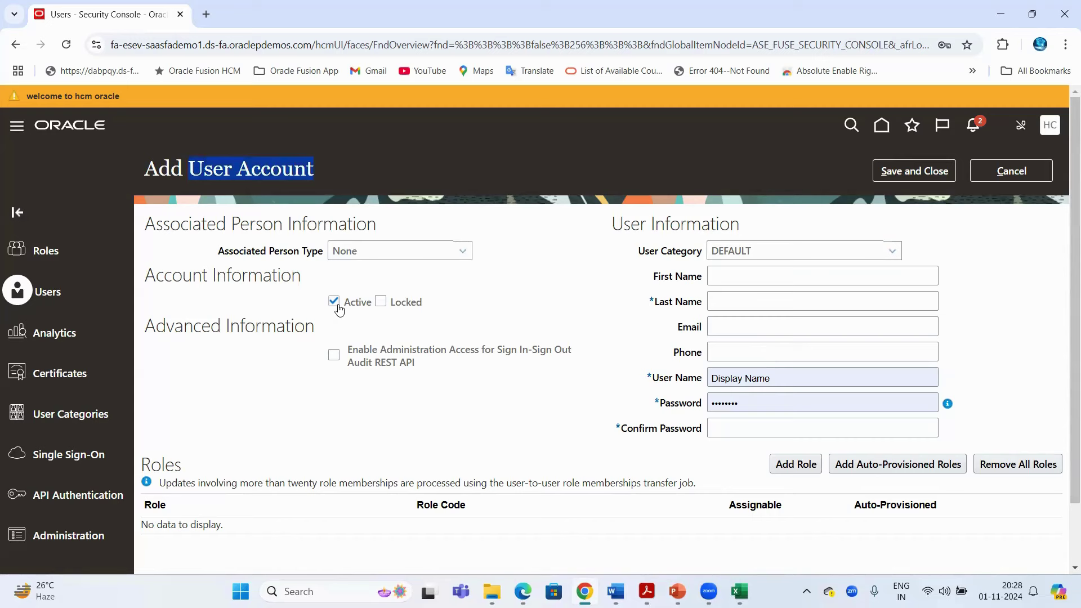
drag(147, 326, 310, 330)
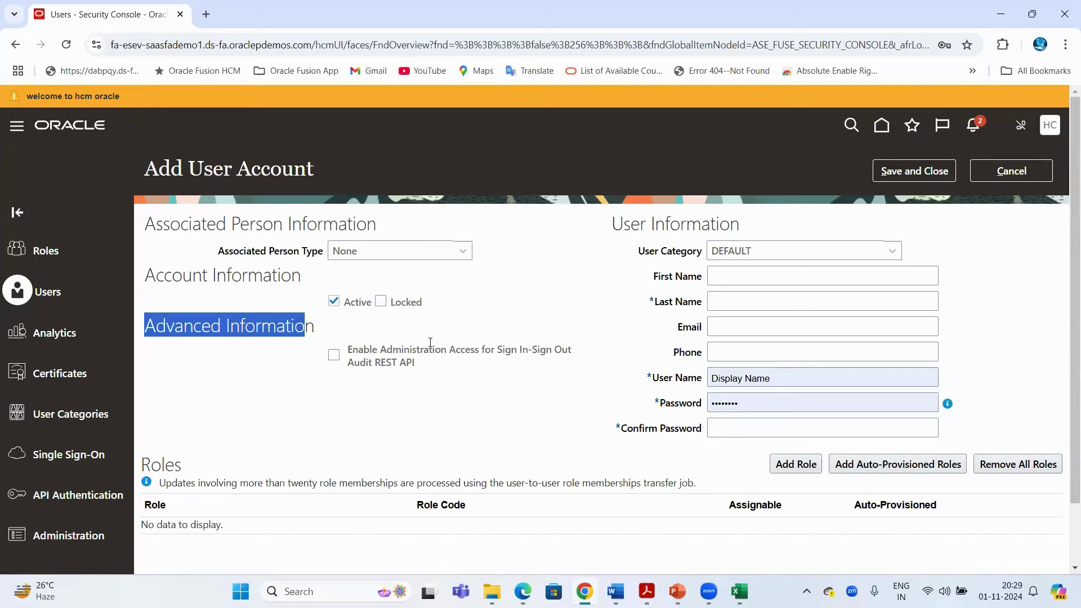
key(ctrl+l)
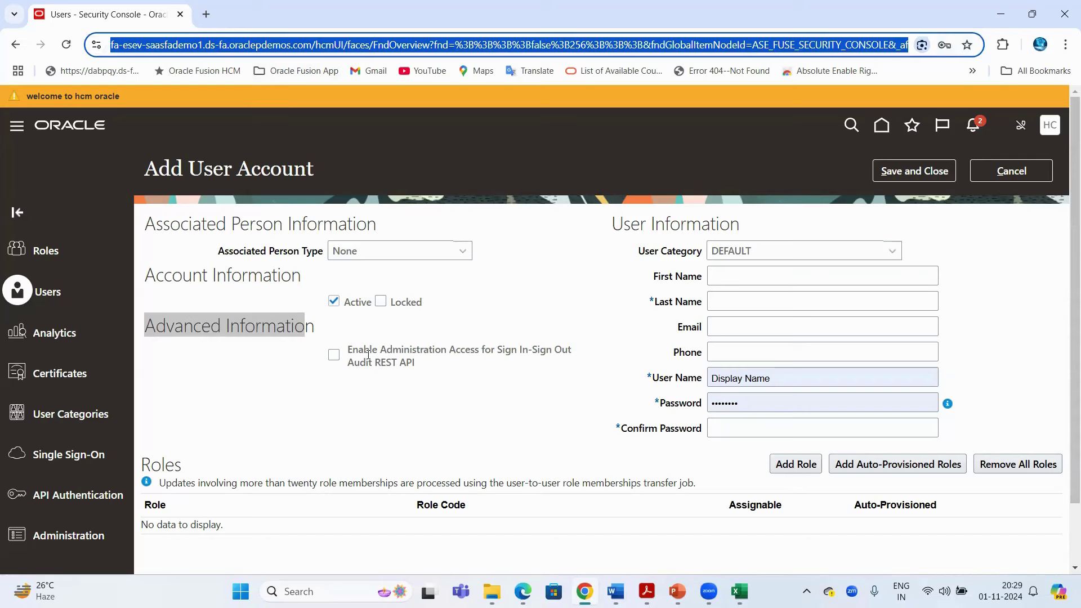
click(492, 390)
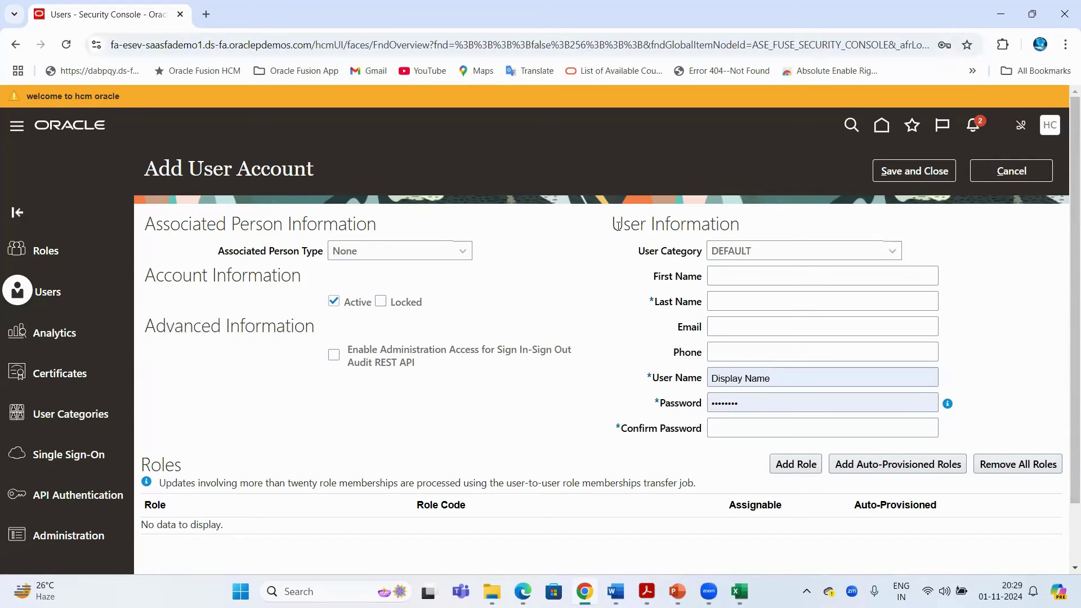
drag(613, 225, 755, 228)
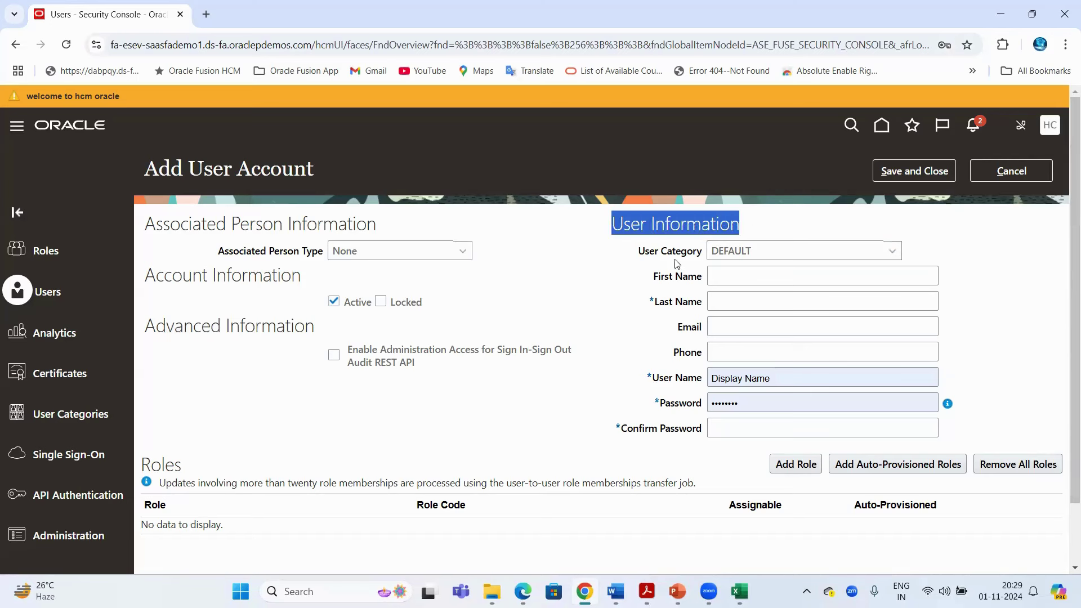
drag(644, 252, 724, 260)
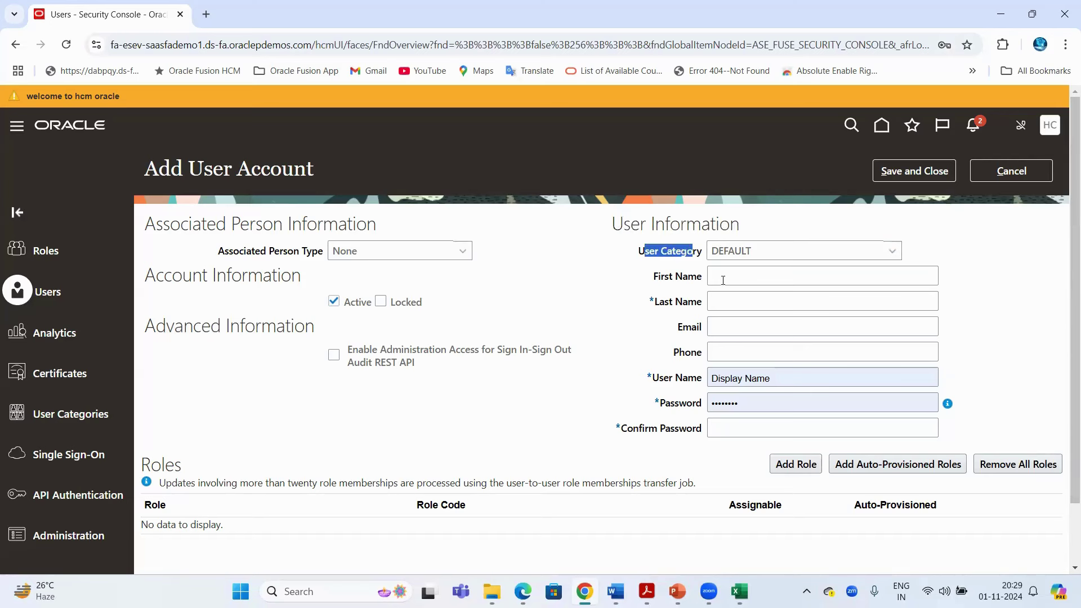
Enter the new user's first and last name so the user name fills in
click(722, 281)
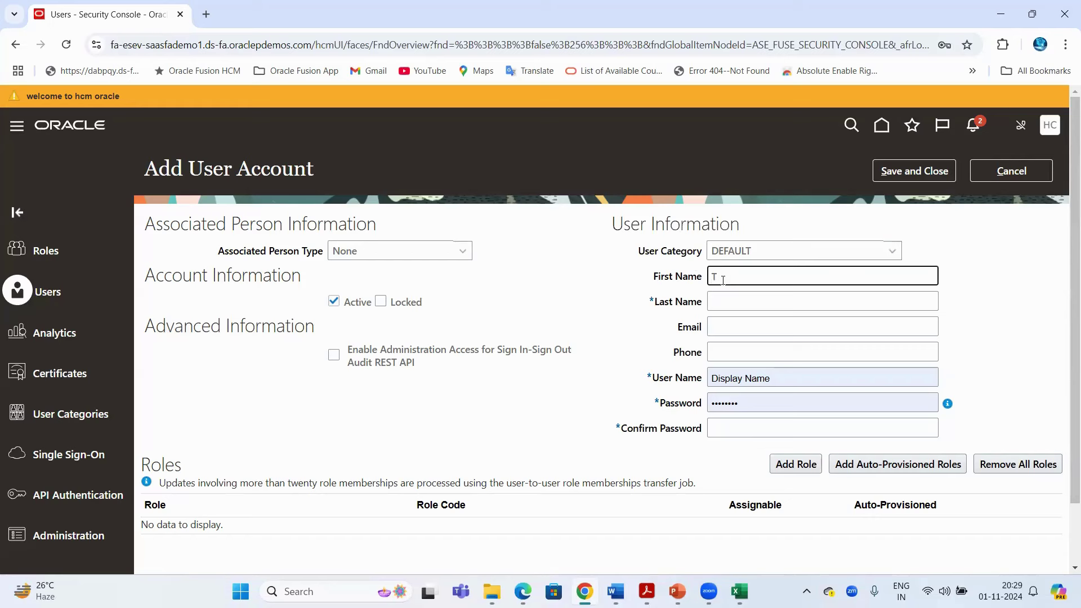
key(Tab)
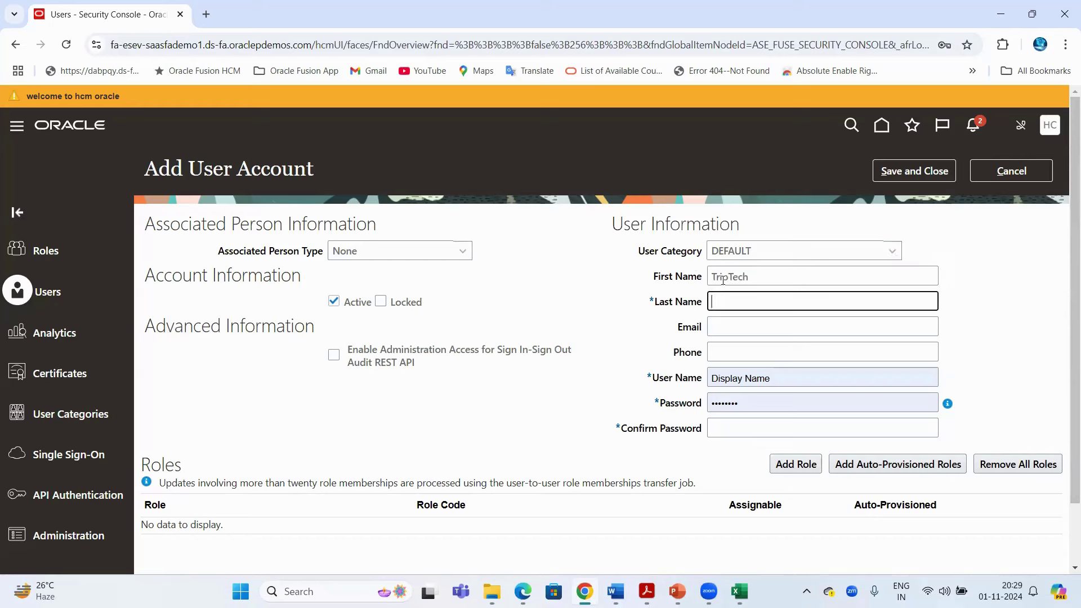
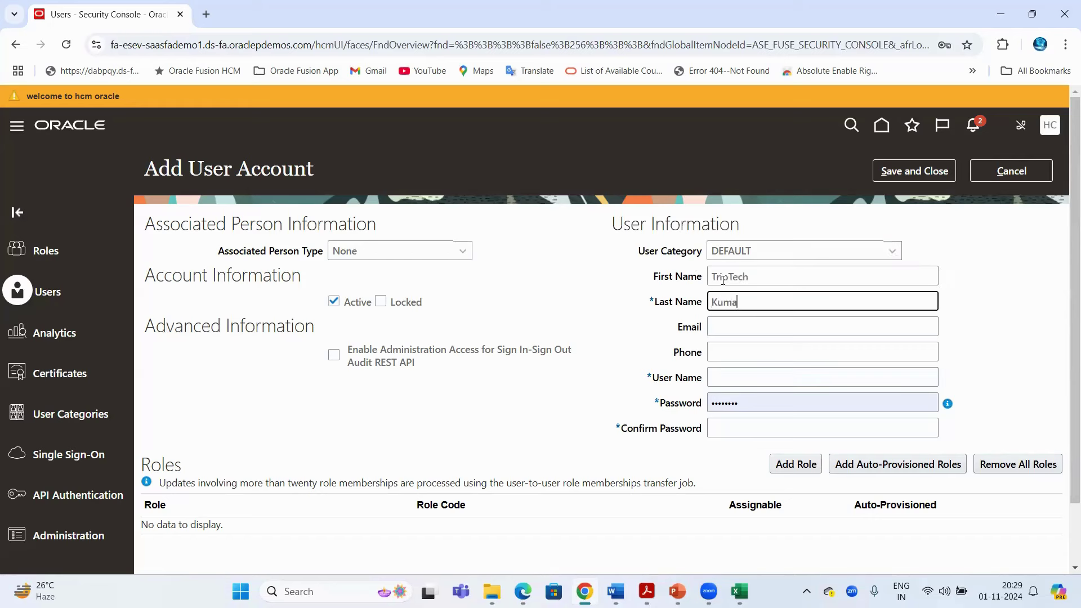
click(750, 277)
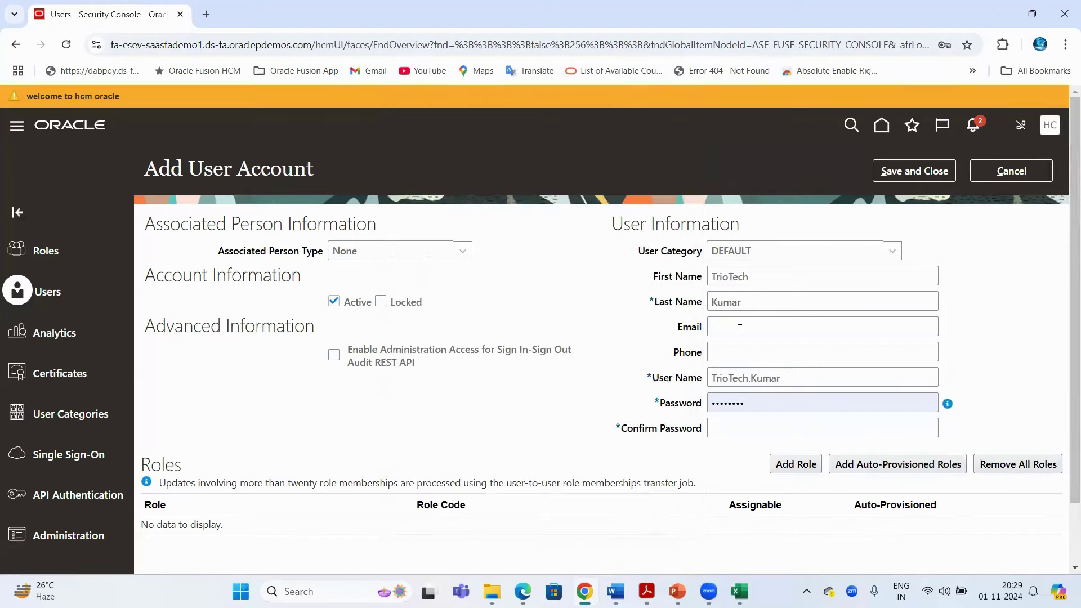
Enter and correct the user's e-mail address
click(739, 328)
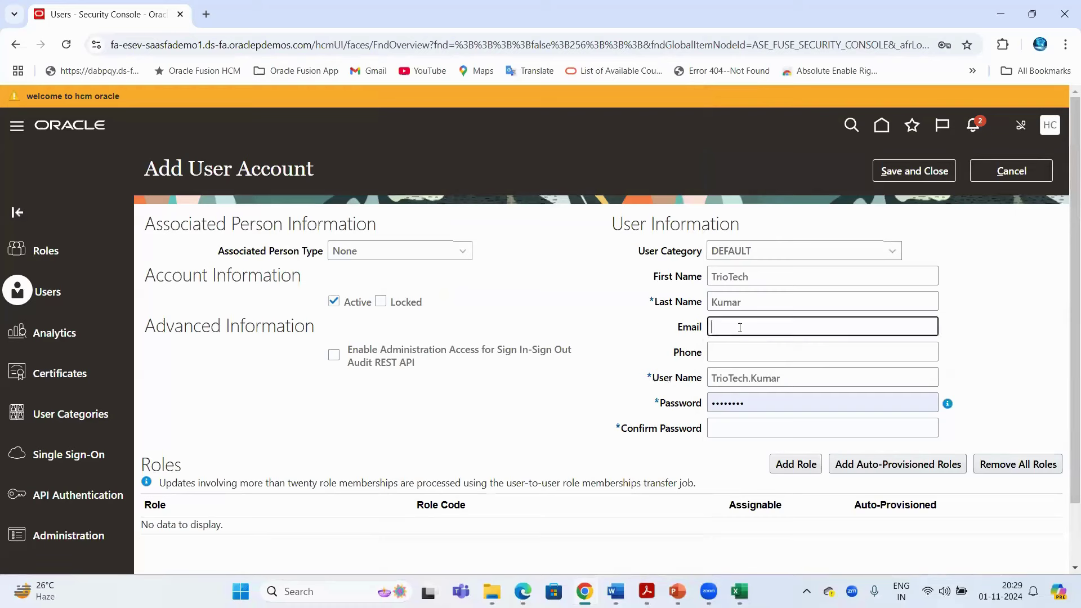
click(739, 328)
text(.)
click(647, 343)
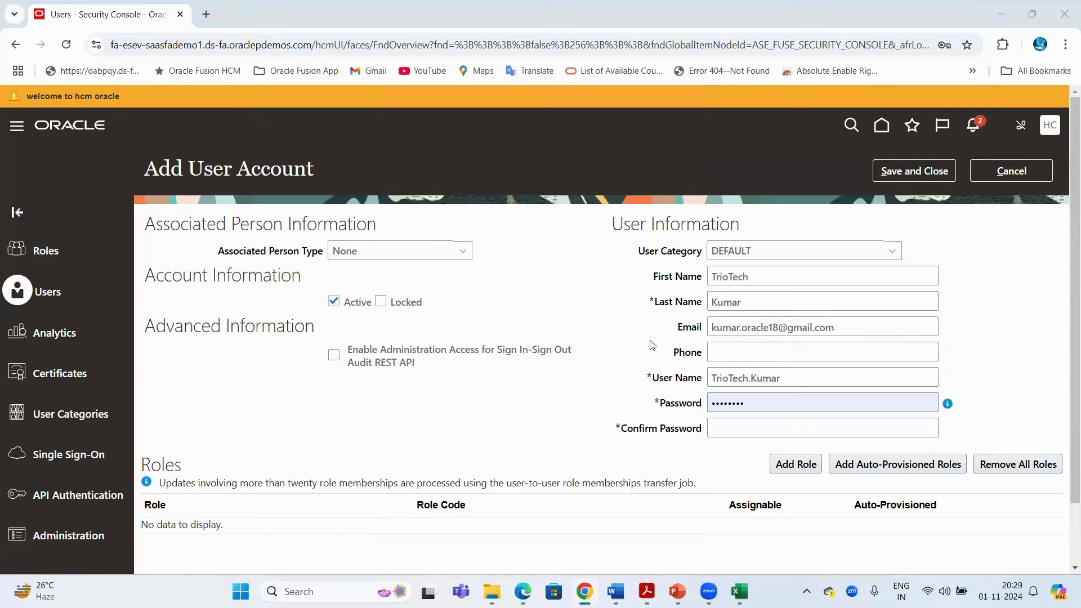
click(557, 297)
Enter the user's phone number and point out the User Name field
click(728, 348)
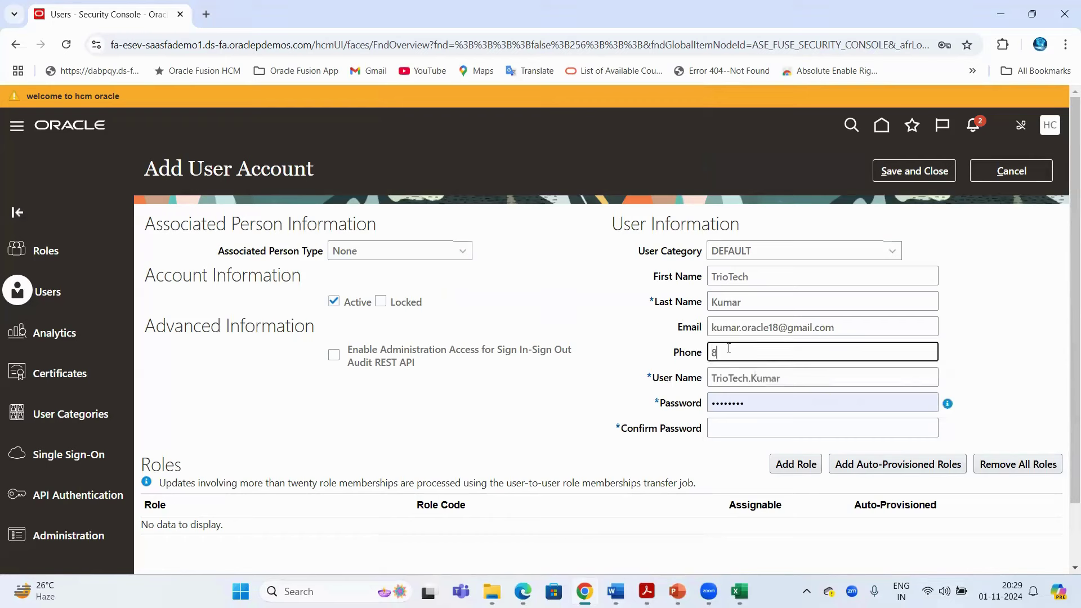
click(565, 318)
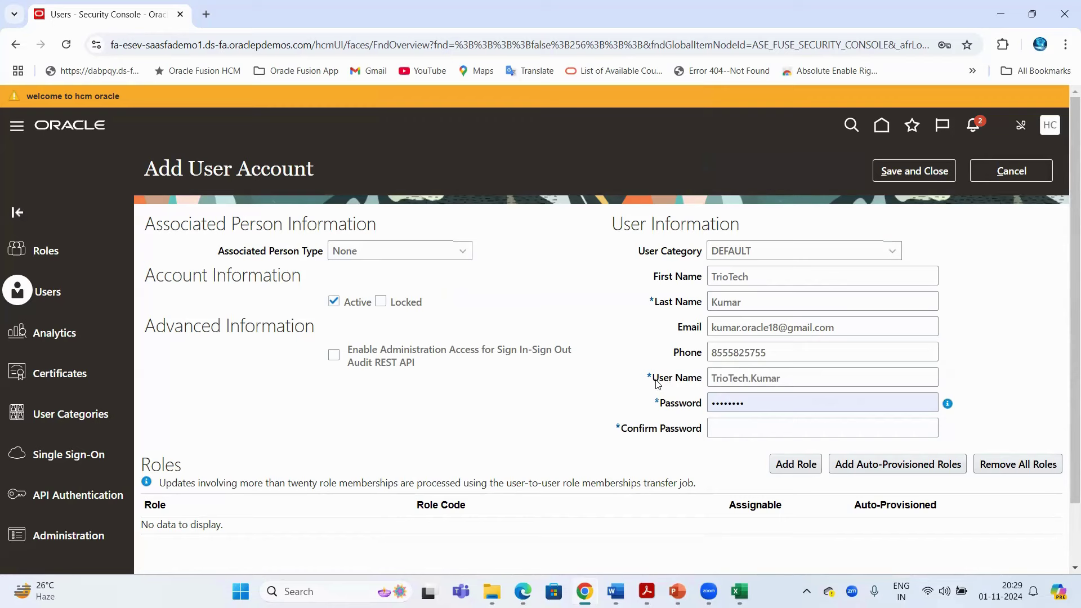
drag(658, 384, 700, 383)
click(552, 287)
drag(762, 280, 605, 269)
click(691, 307)
drag(653, 382, 788, 374)
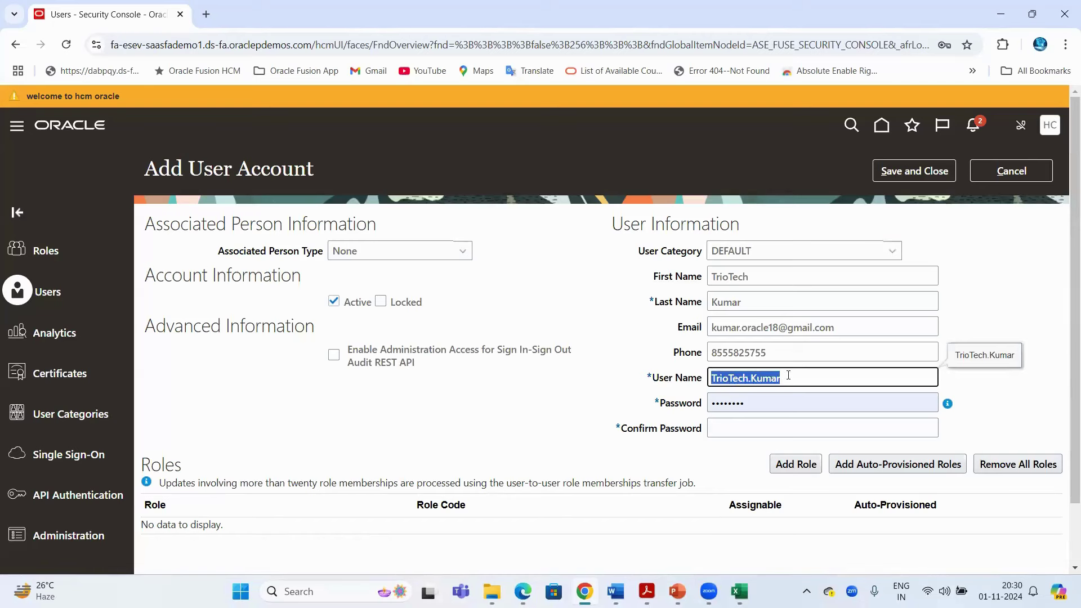
click(654, 278)
triple_click(699, 277)
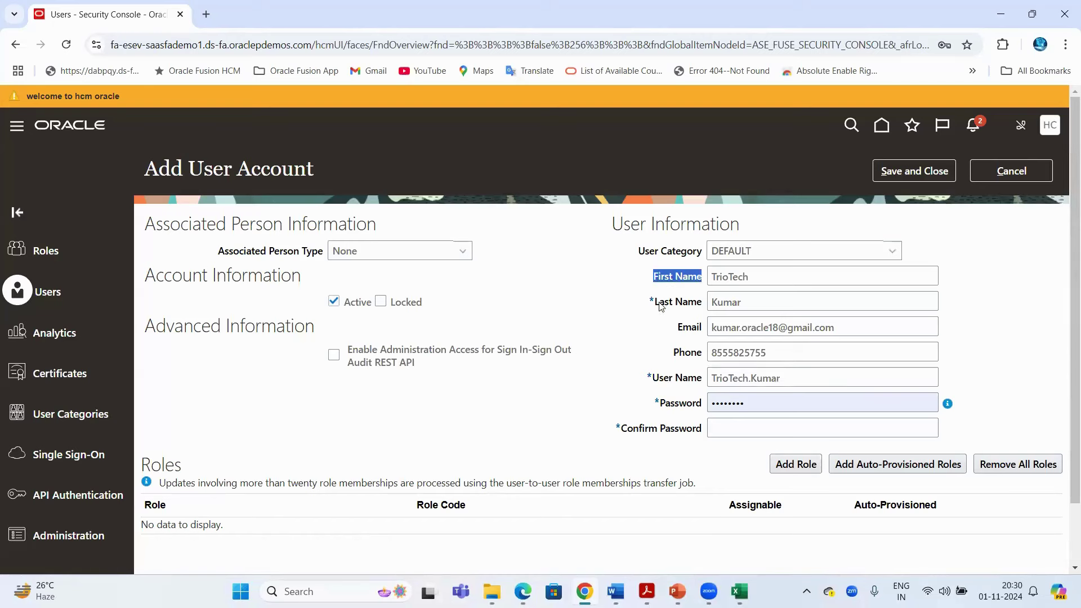
drag(660, 304, 688, 306)
click(146, 44)
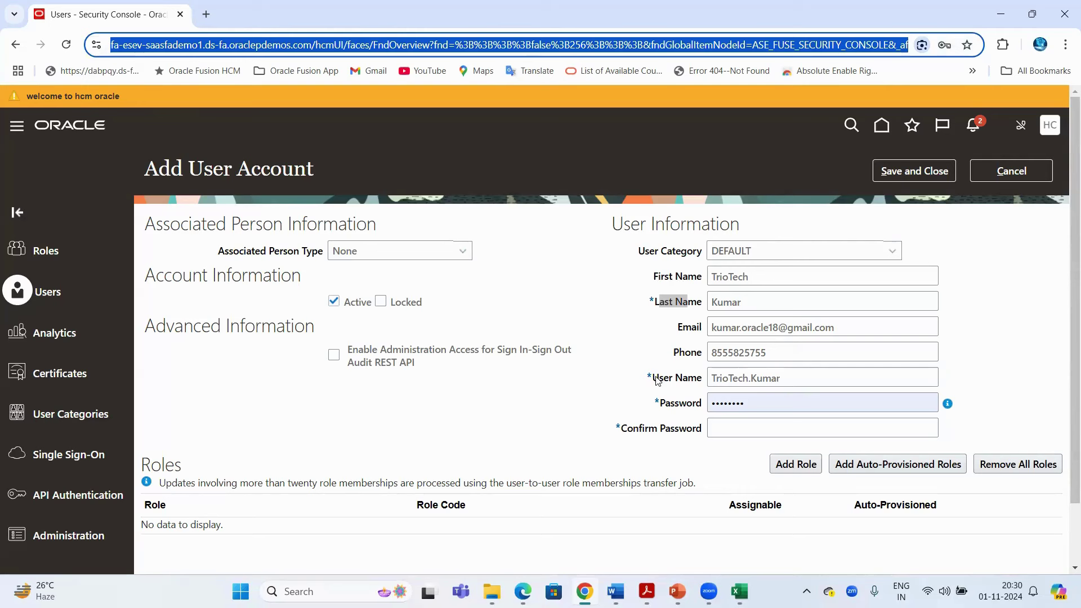
drag(660, 379, 694, 381)
click(172, 44)
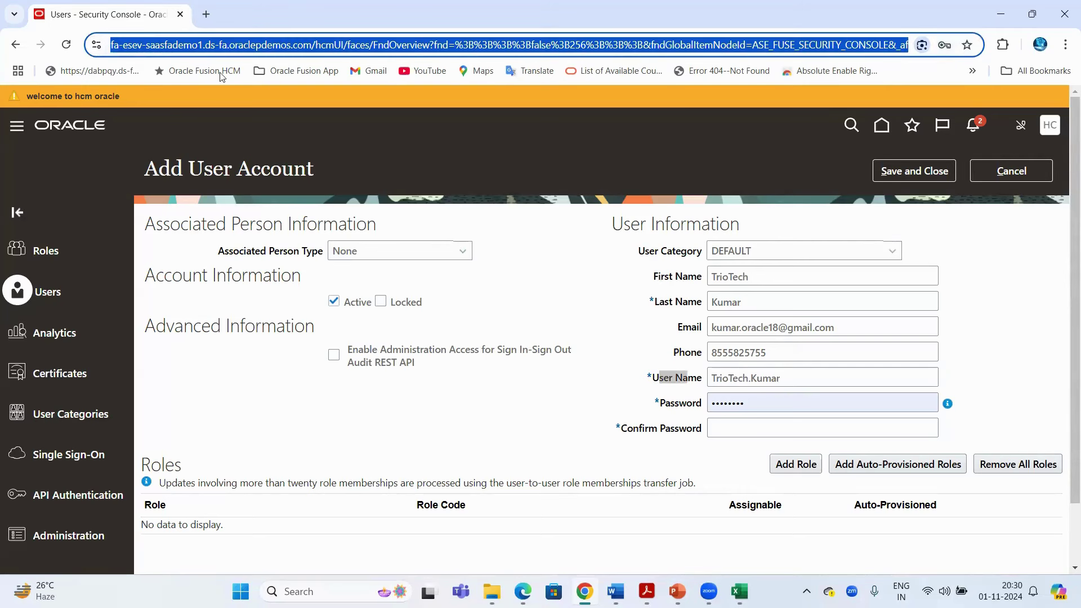
drag(192, 170, 317, 172)
click(211, 49)
click(211, 49)
key(ctrl+a)
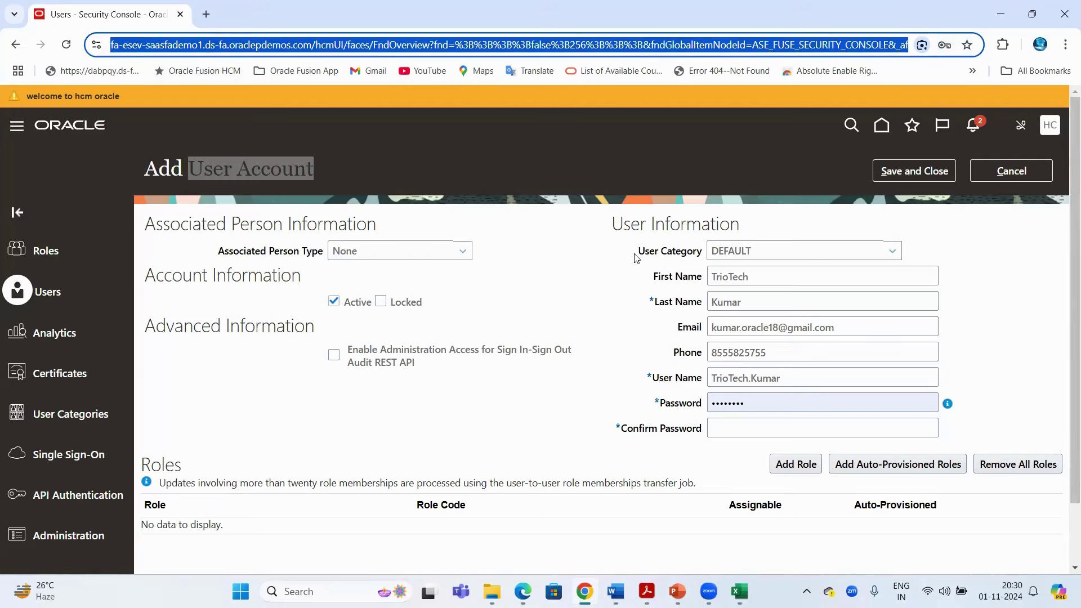
drag(636, 251, 755, 259)
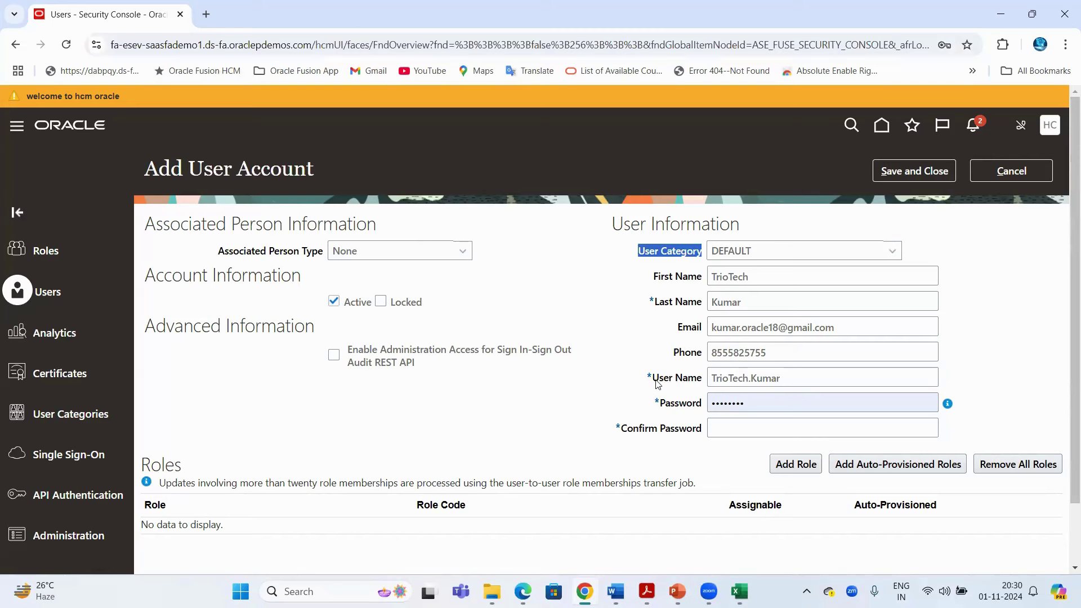
drag(653, 379, 693, 382)
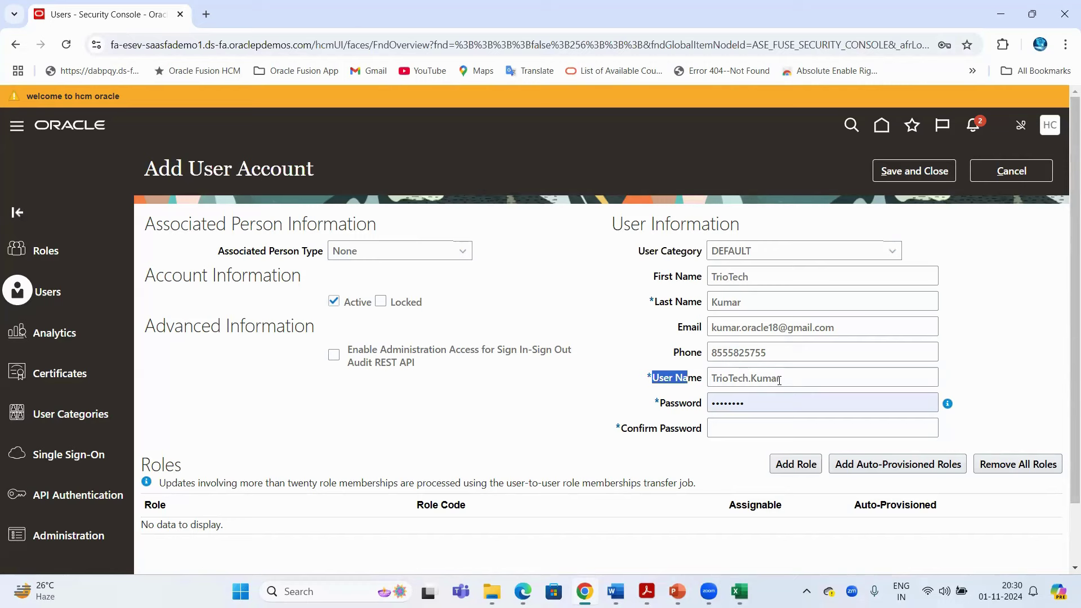
drag(780, 379, 714, 379)
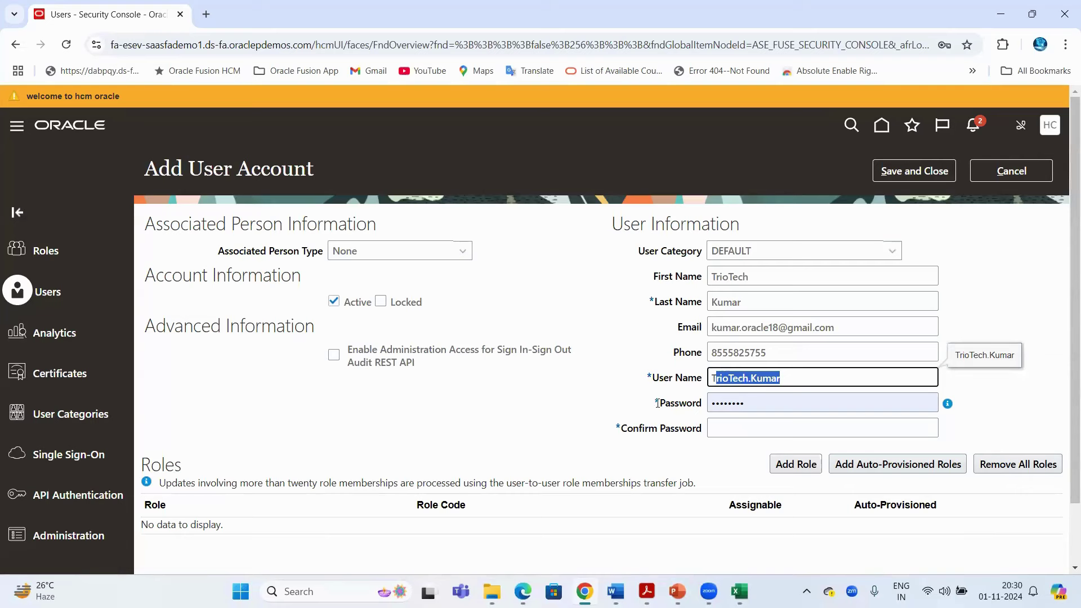
drag(659, 404, 703, 406)
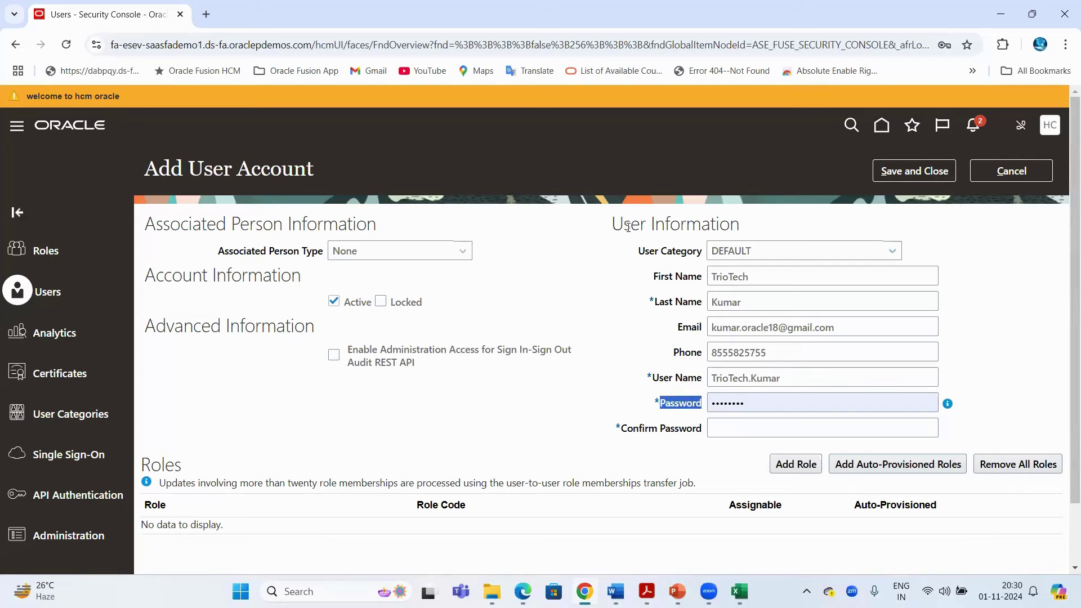
drag(253, 164, 410, 191)
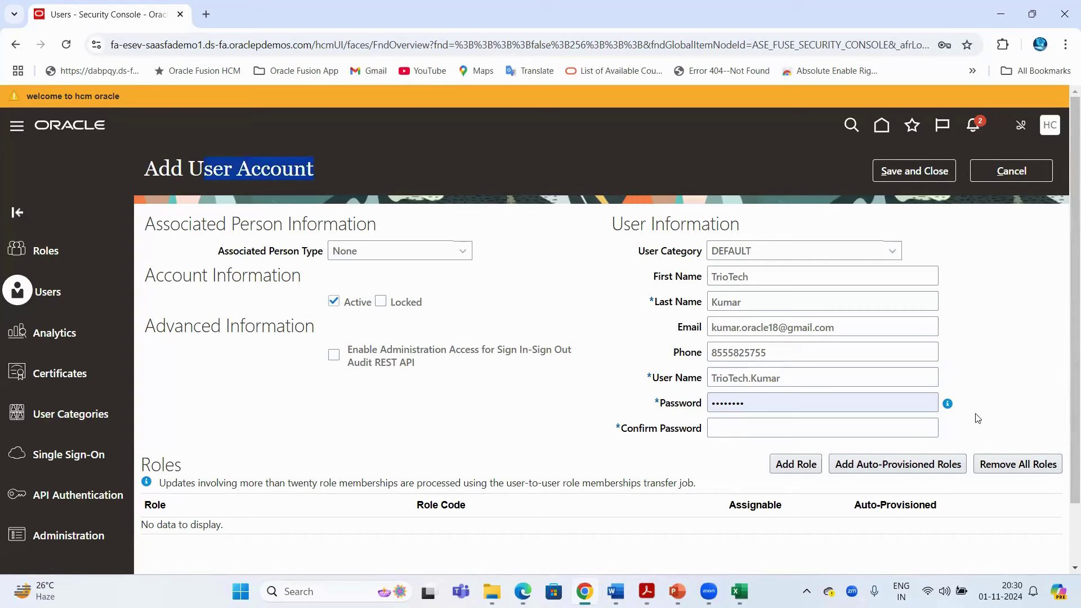
click(951, 413)
mouse_move(948, 405)
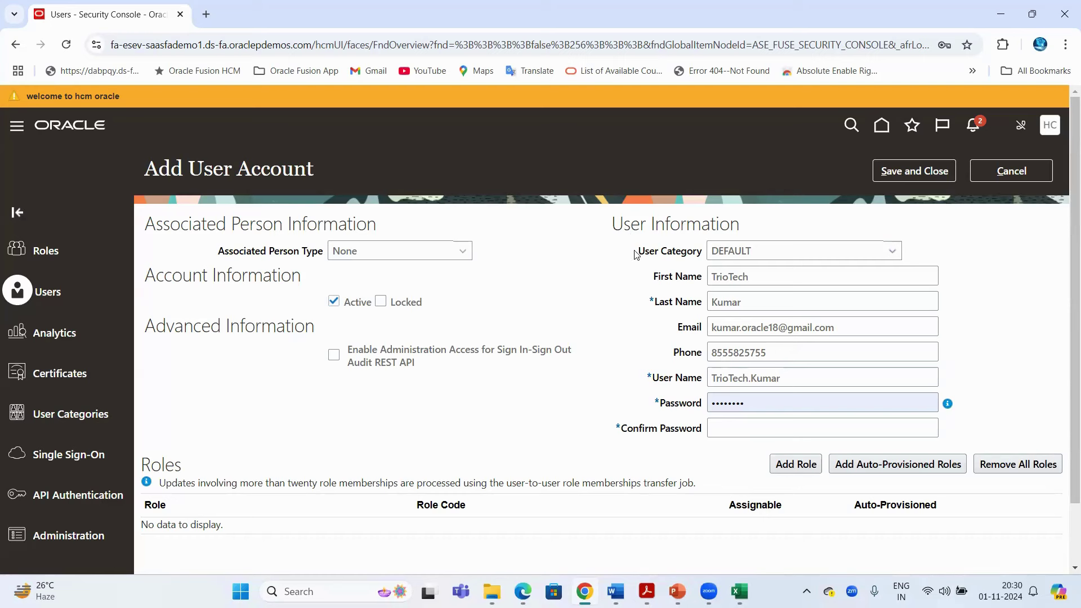
drag(638, 251, 698, 254)
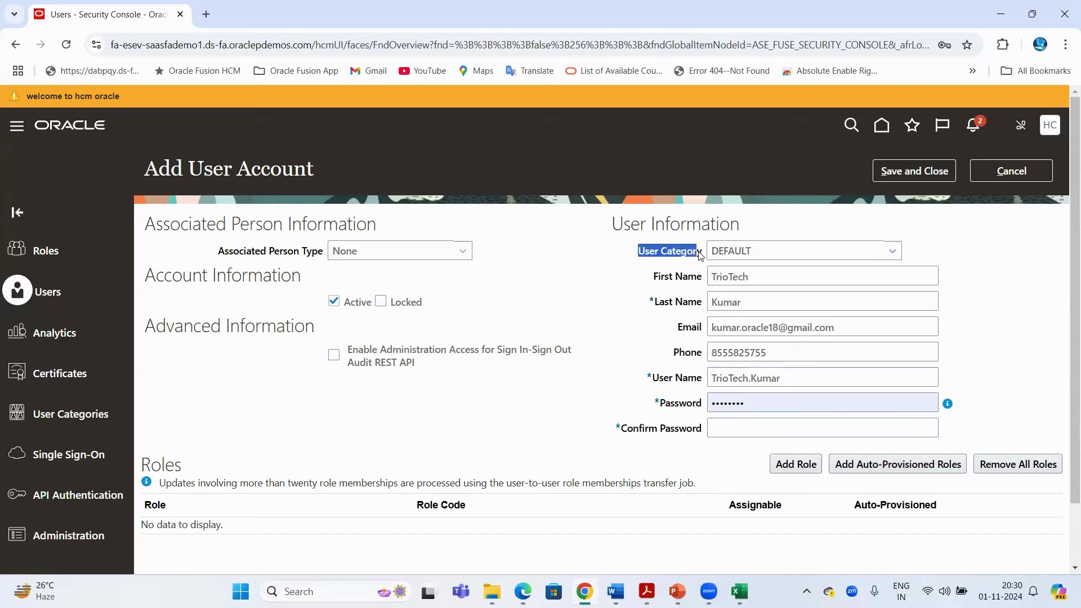
click(596, 268)
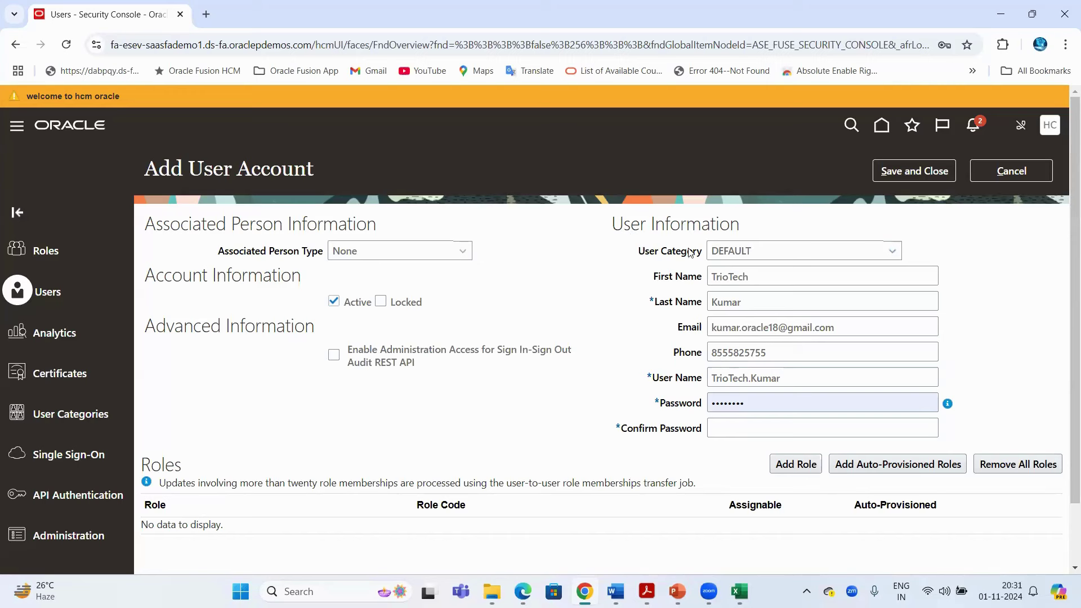
drag(638, 252, 707, 251)
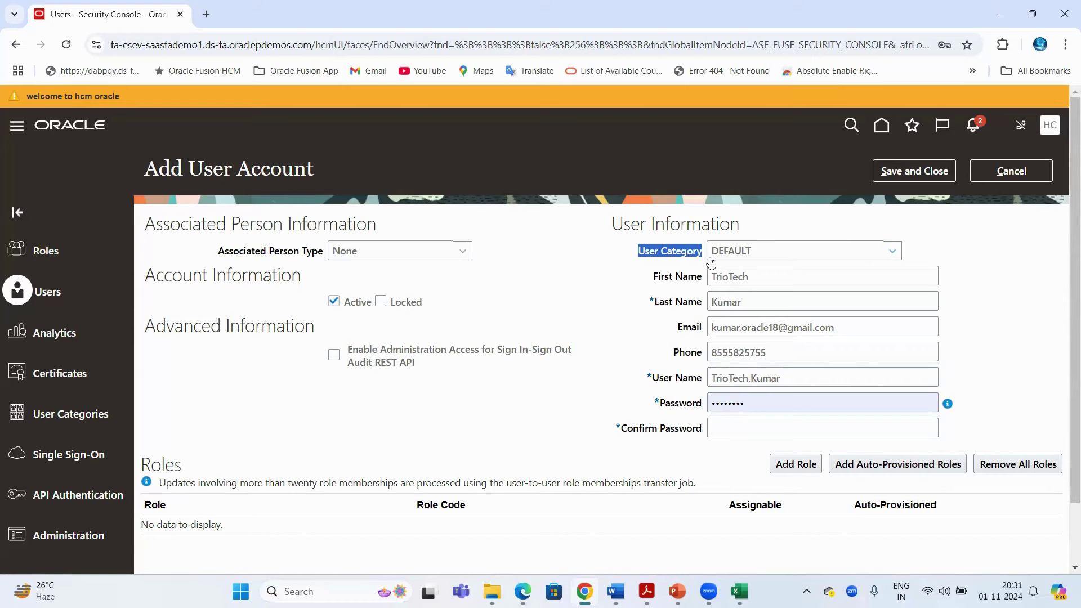
click(629, 290)
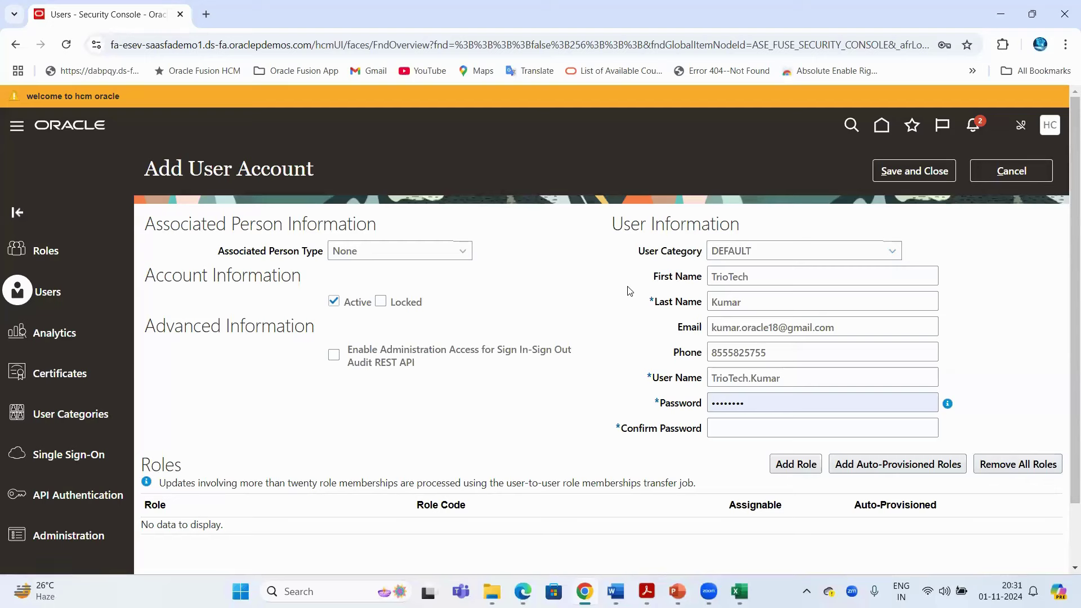
click(337, 45)
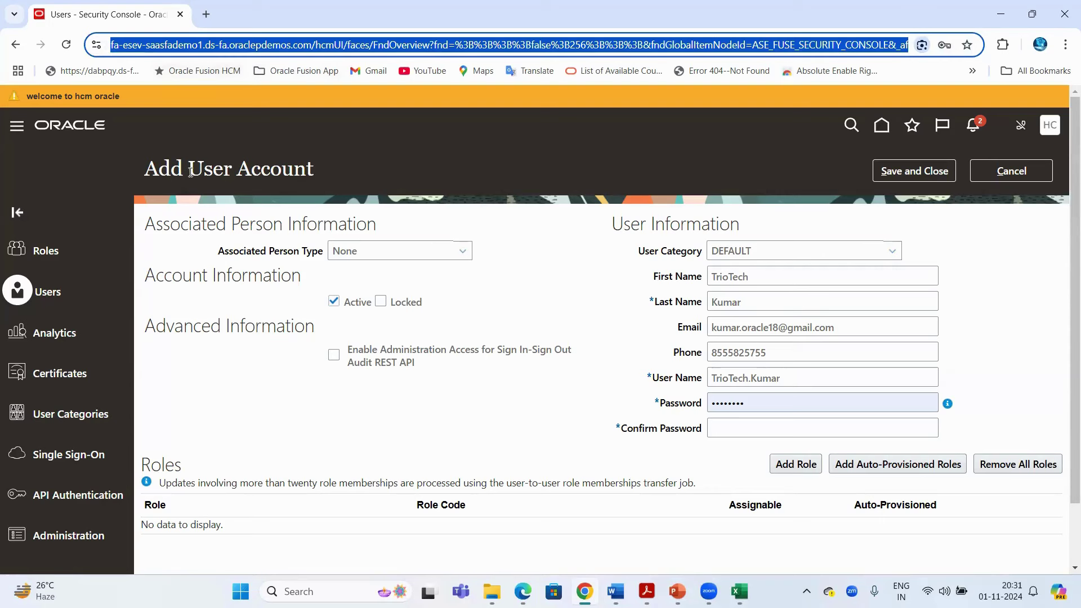
drag(190, 172, 337, 176)
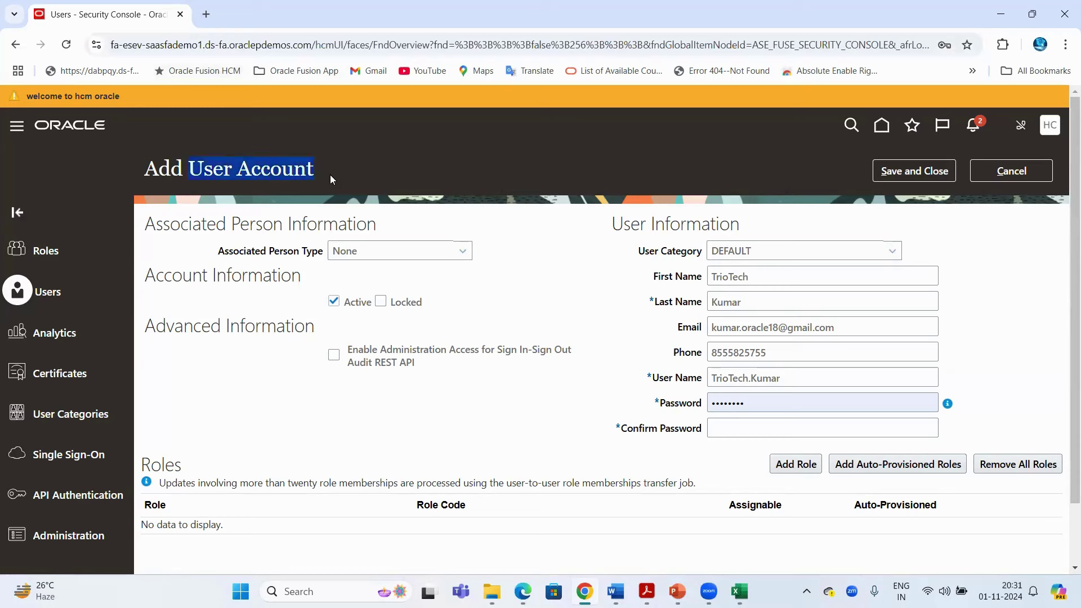
drag(158, 169, 304, 165)
triple_click(659, 231)
drag(654, 280, 698, 304)
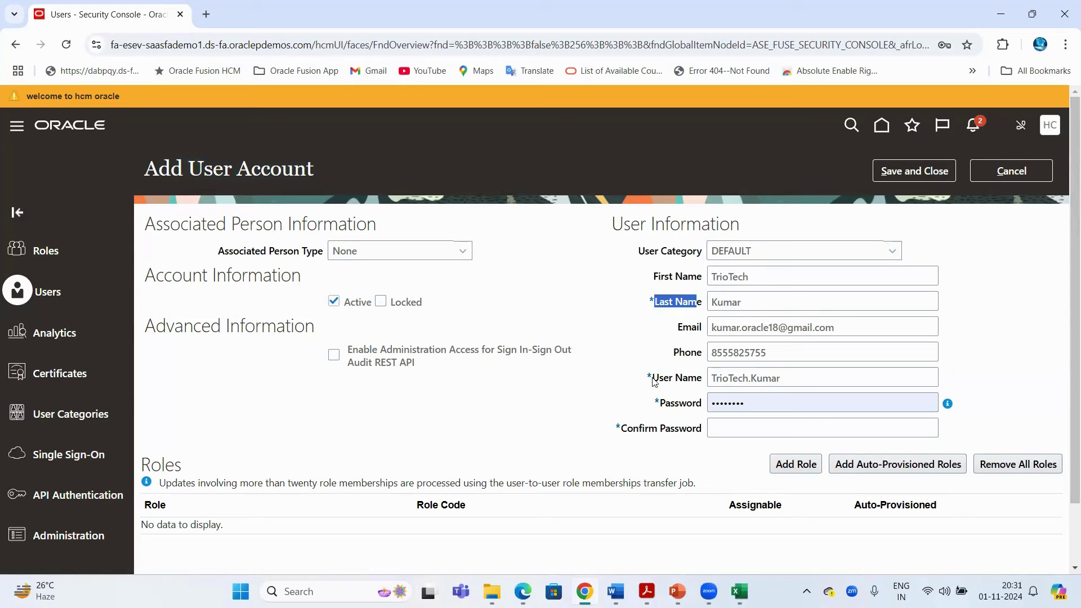
drag(653, 378, 715, 405)
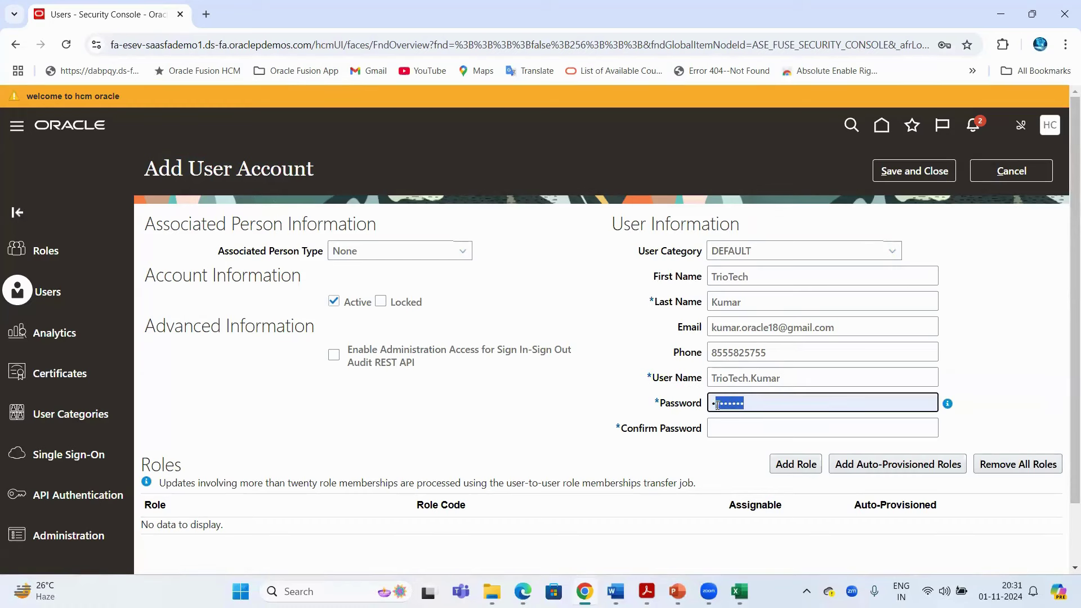
Replace the account password and enter the same password in Confirm Password
key(BackSpace)
text(Wel)
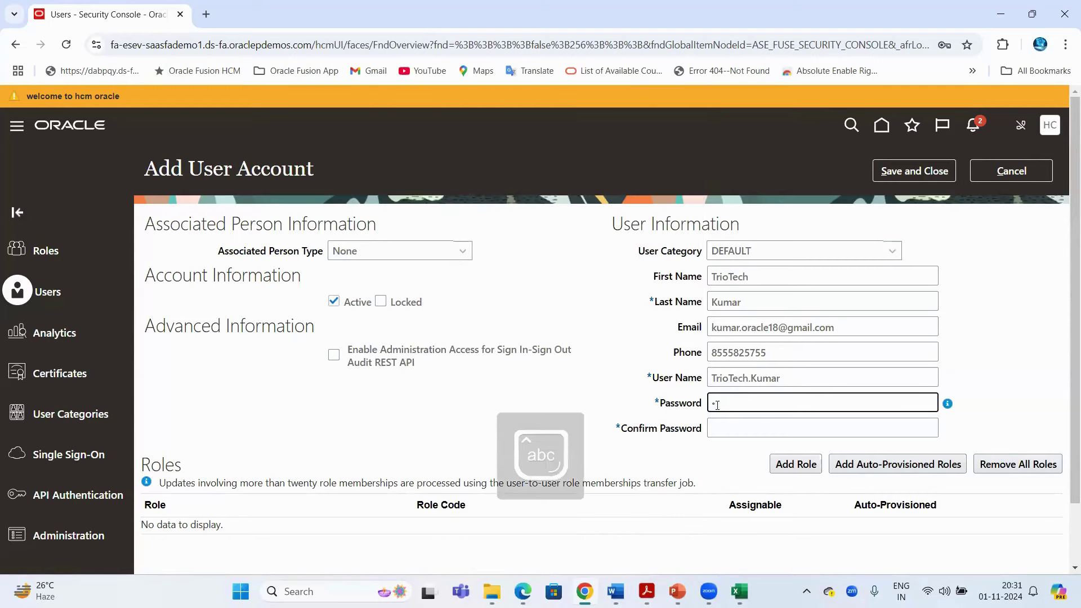
text(come1)
click(749, 426)
text(Welc)
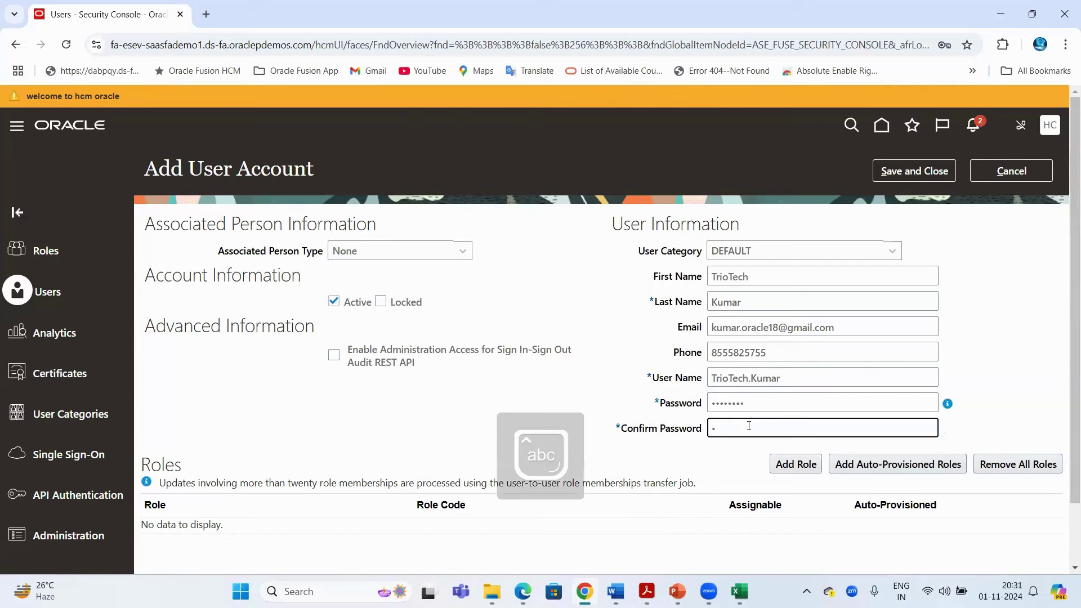
text(ome1)
click(606, 281)
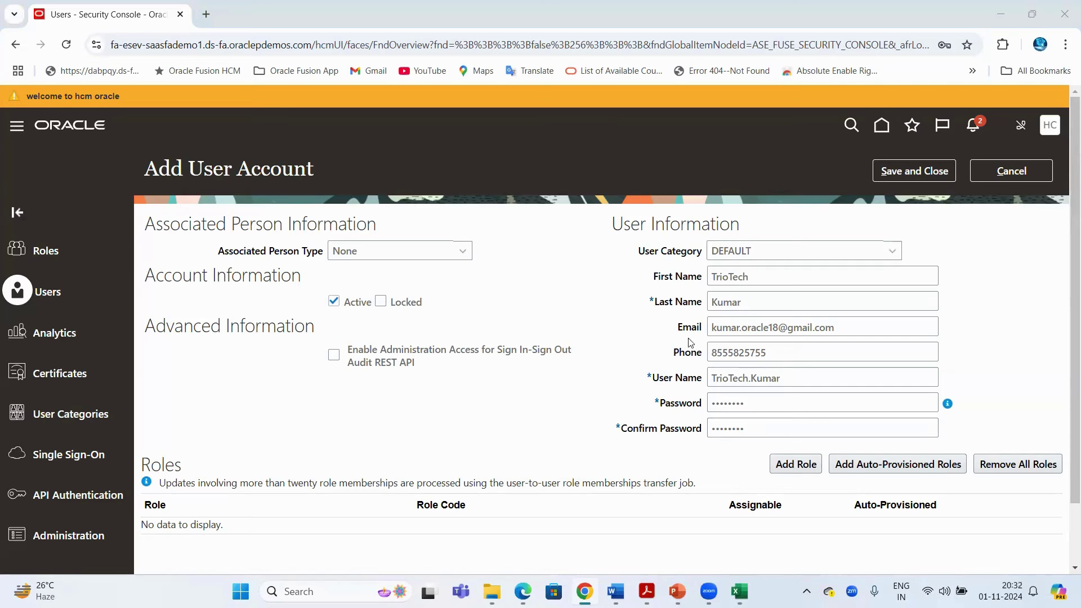
drag(642, 224, 742, 225)
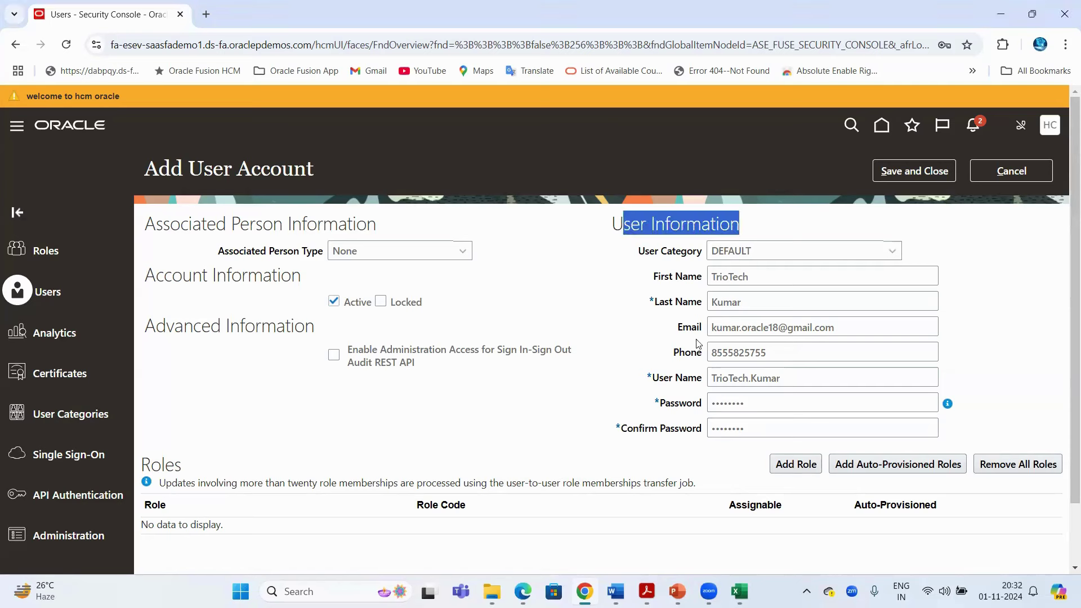
drag(656, 379, 703, 379)
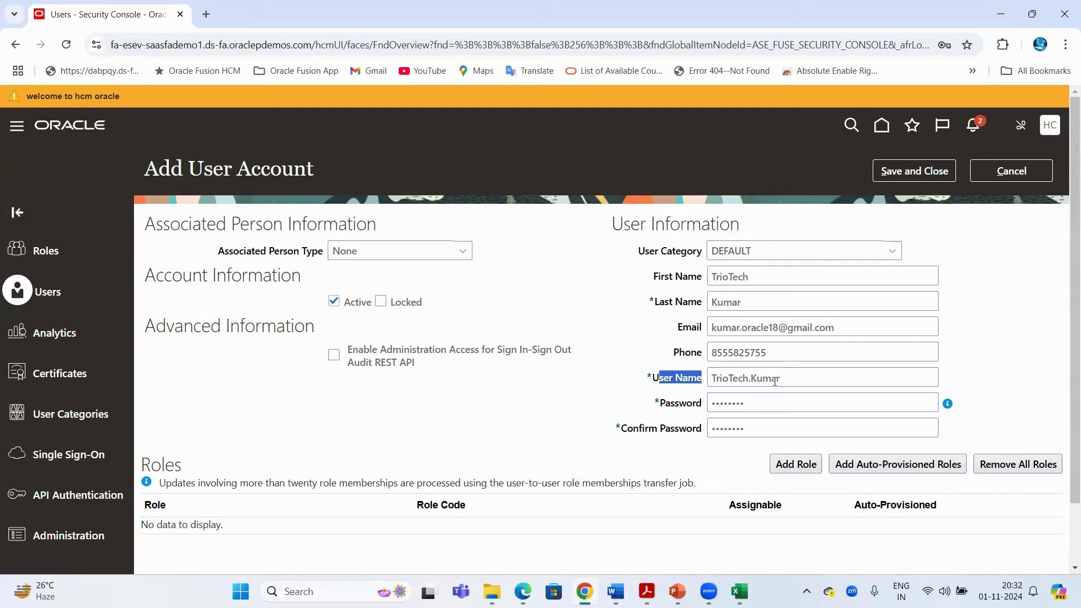
click(780, 379)
double_click(732, 384)
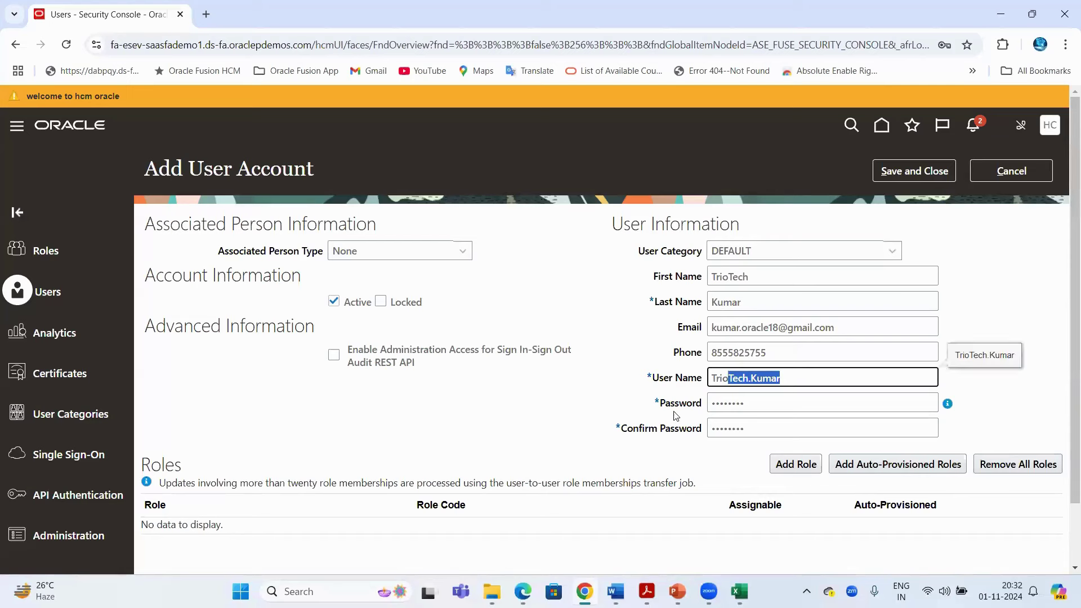
drag(696, 403, 664, 403)
click(614, 355)
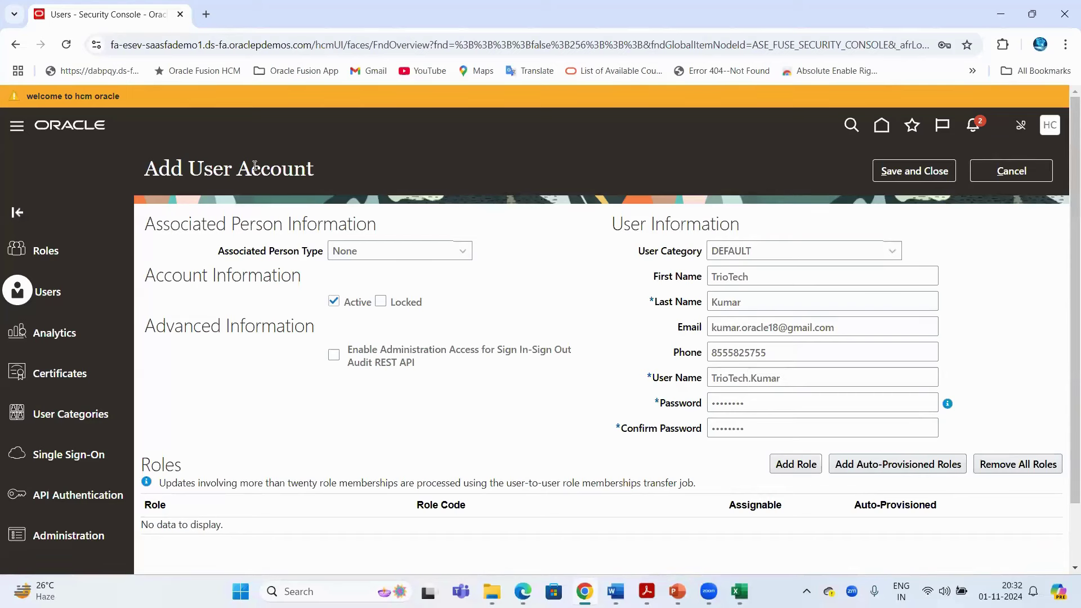
drag(193, 168, 313, 168)
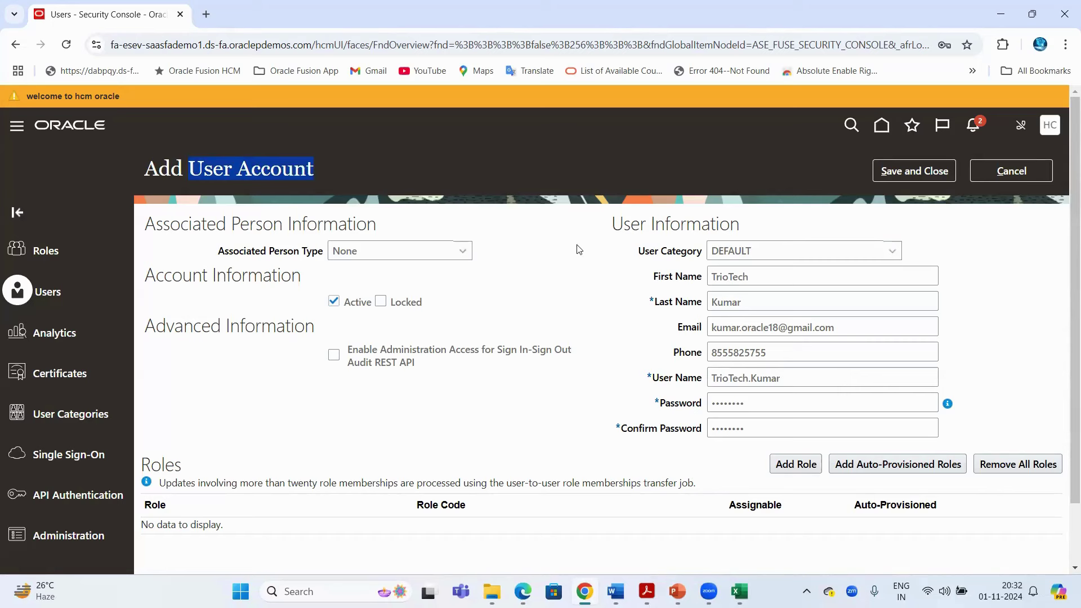
drag(787, 381, 708, 381)
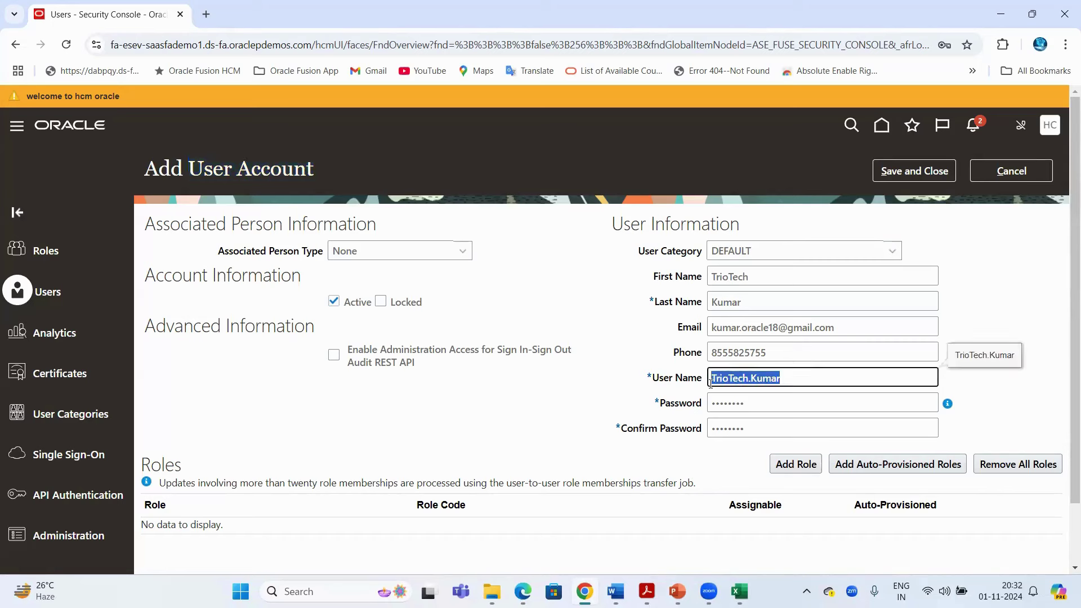
click(259, 45)
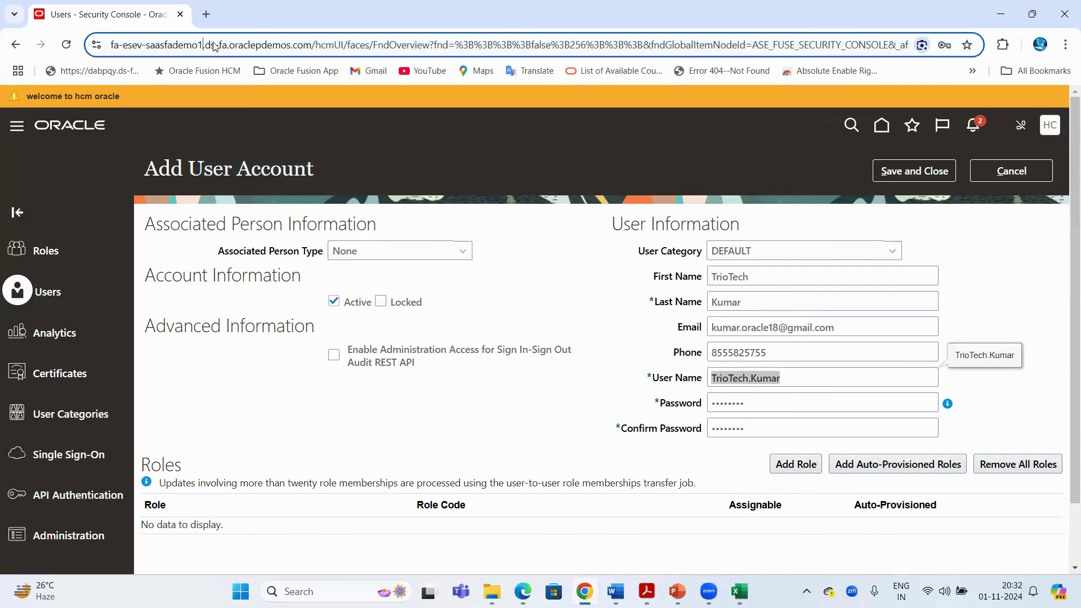
click(604, 316)
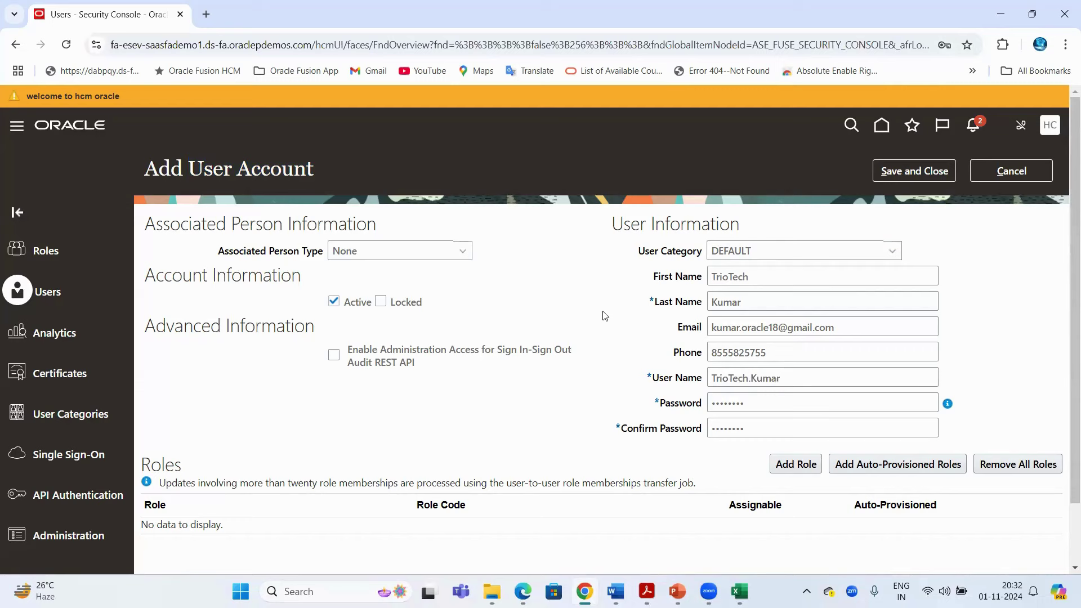
click(797, 383)
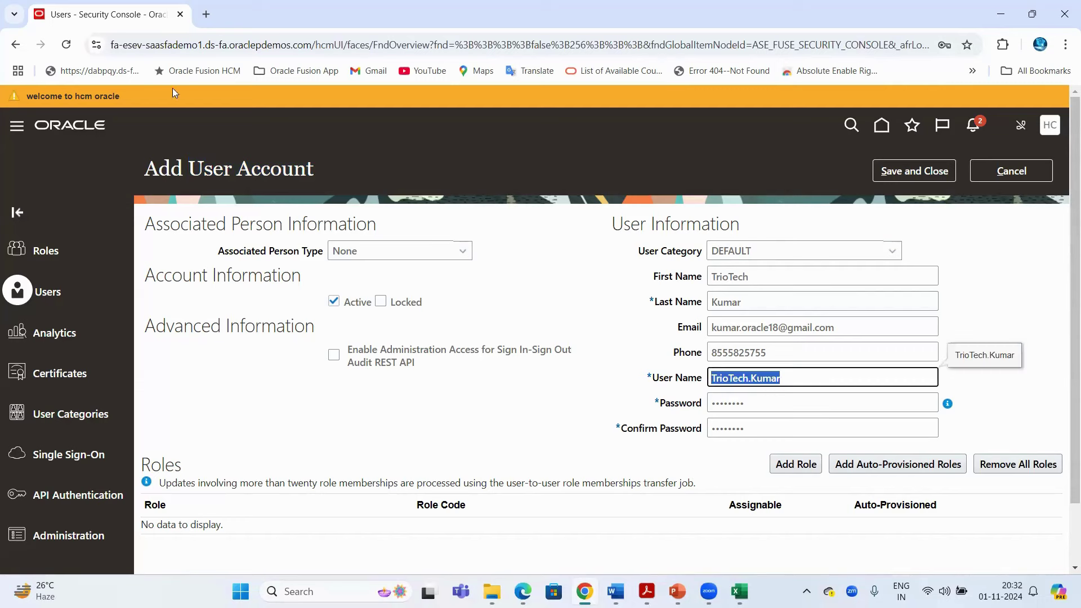
click(151, 50)
click(550, 258)
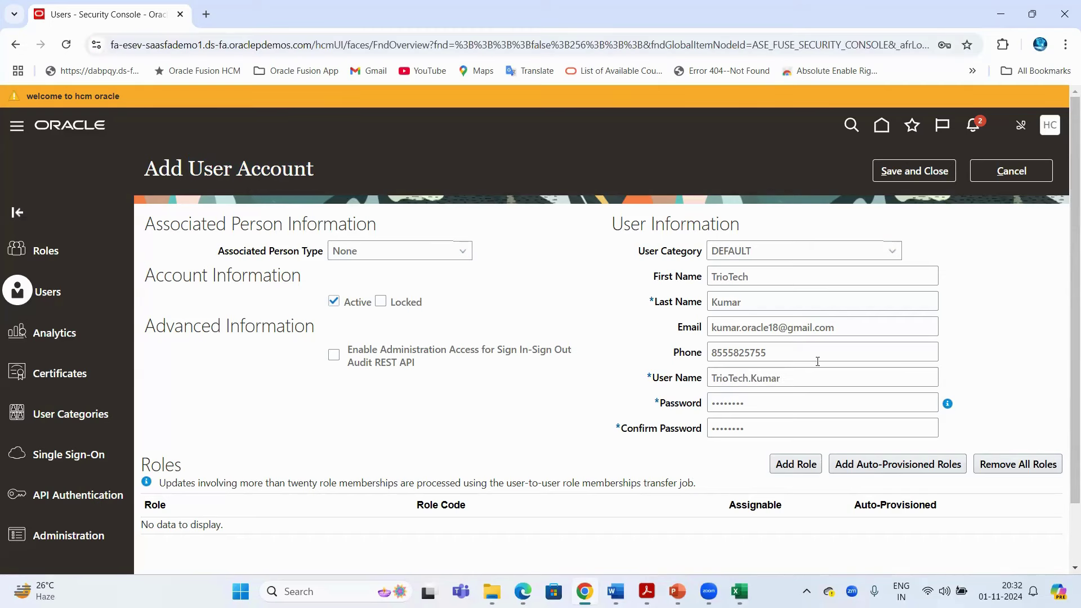
drag(793, 375, 703, 383)
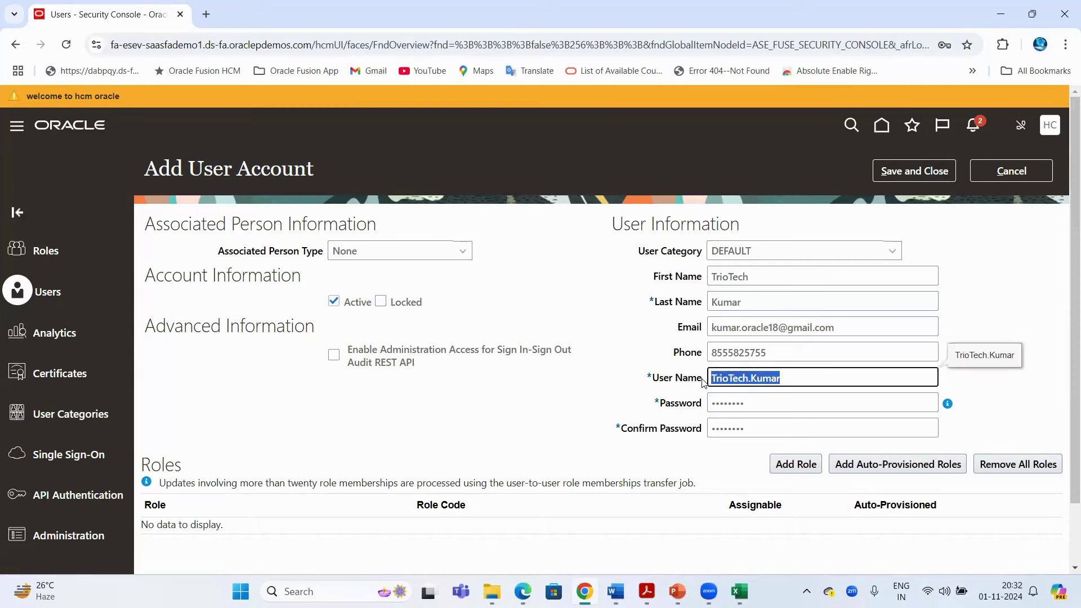
scroll(608, 246, down, 1)
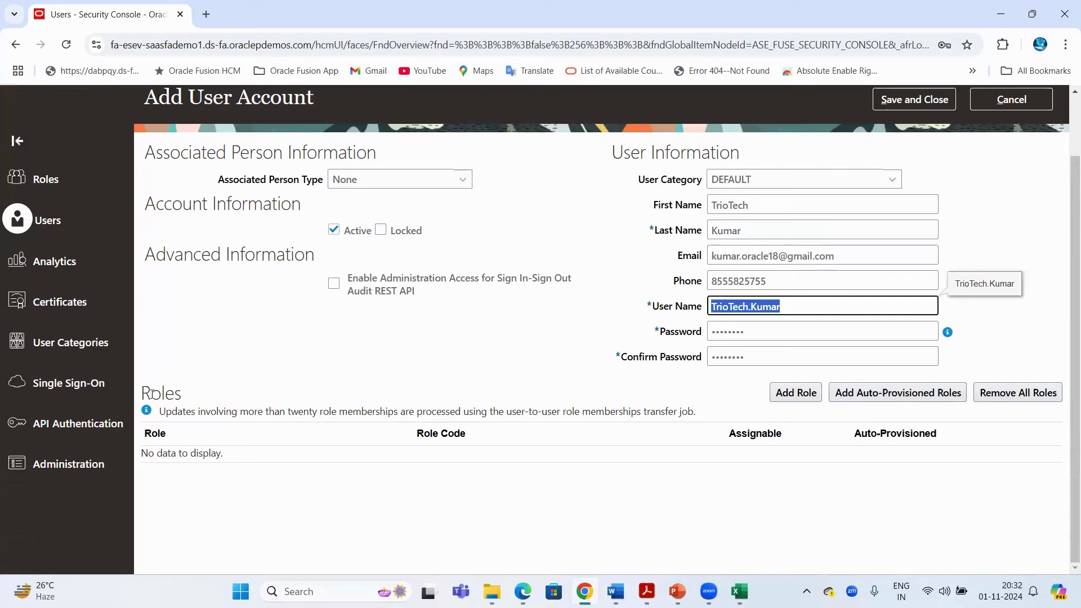
Point out the Roles section heading on the completed account form
double_click(165, 396)
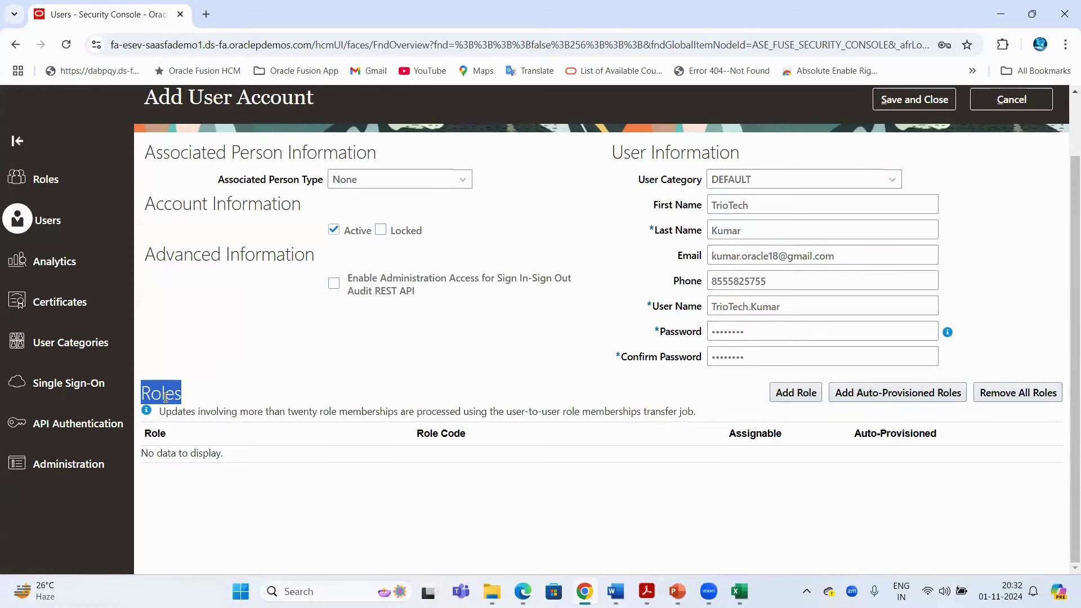
scroll(203, 405, up, 2)
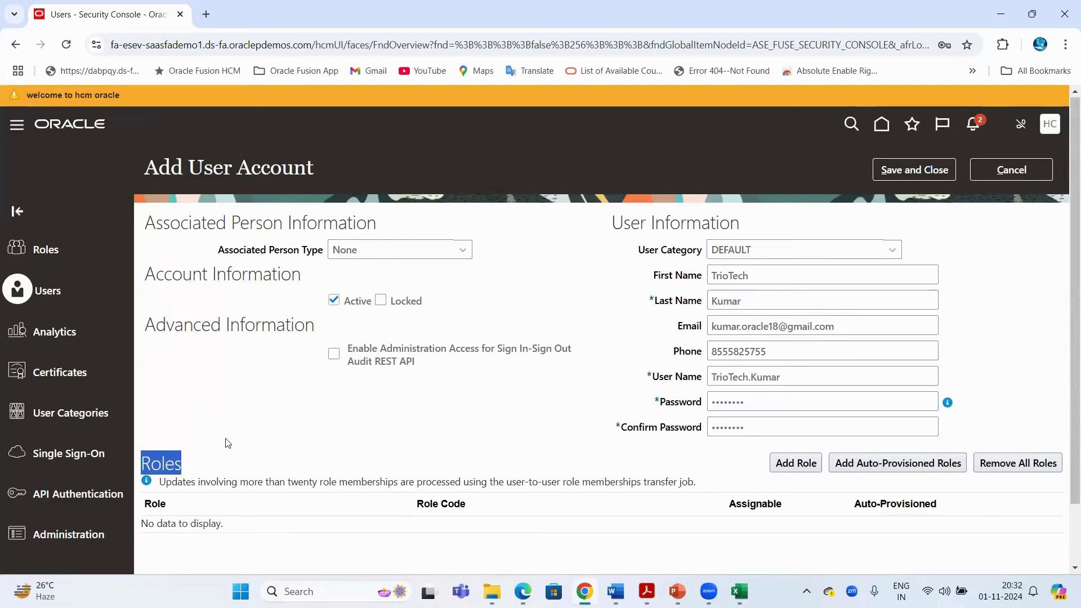
click(230, 443)
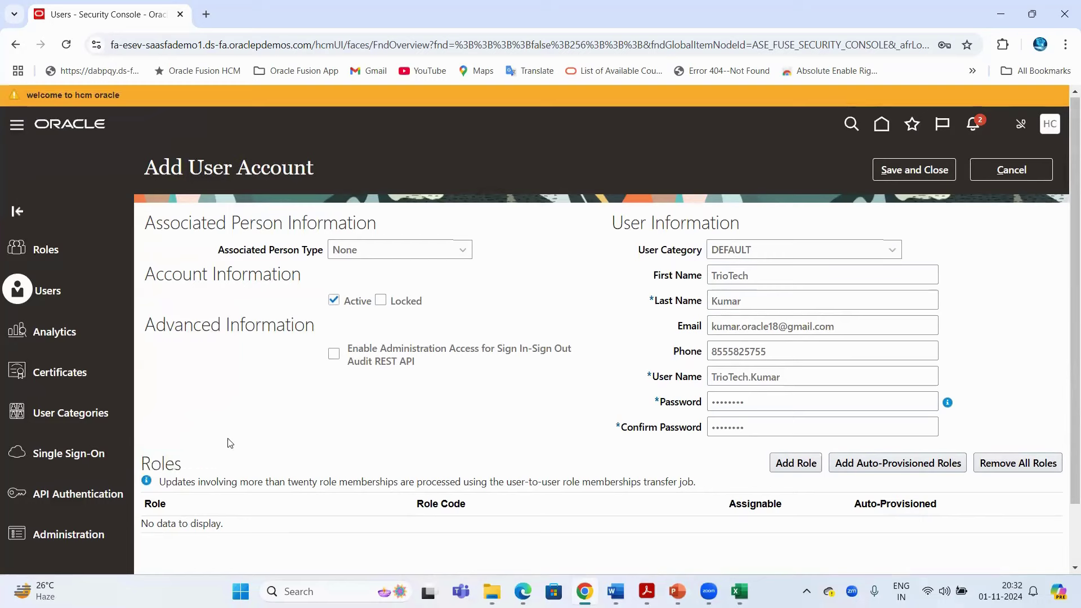
double_click(164, 465)
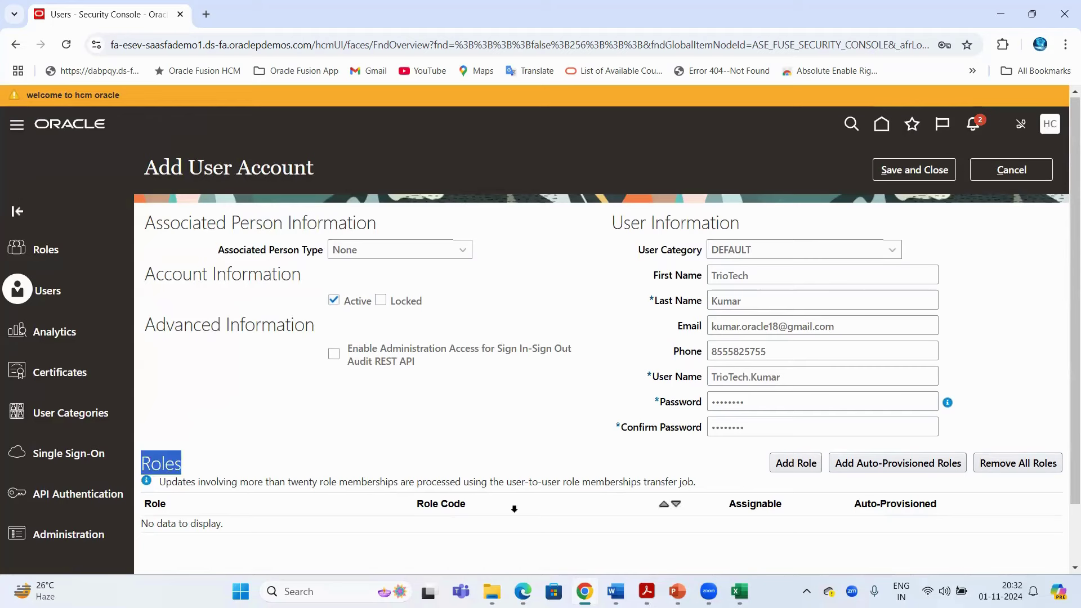
Highlight the page title, user name and web address, then go to cell E108 in Excel
drag(191, 169, 353, 170)
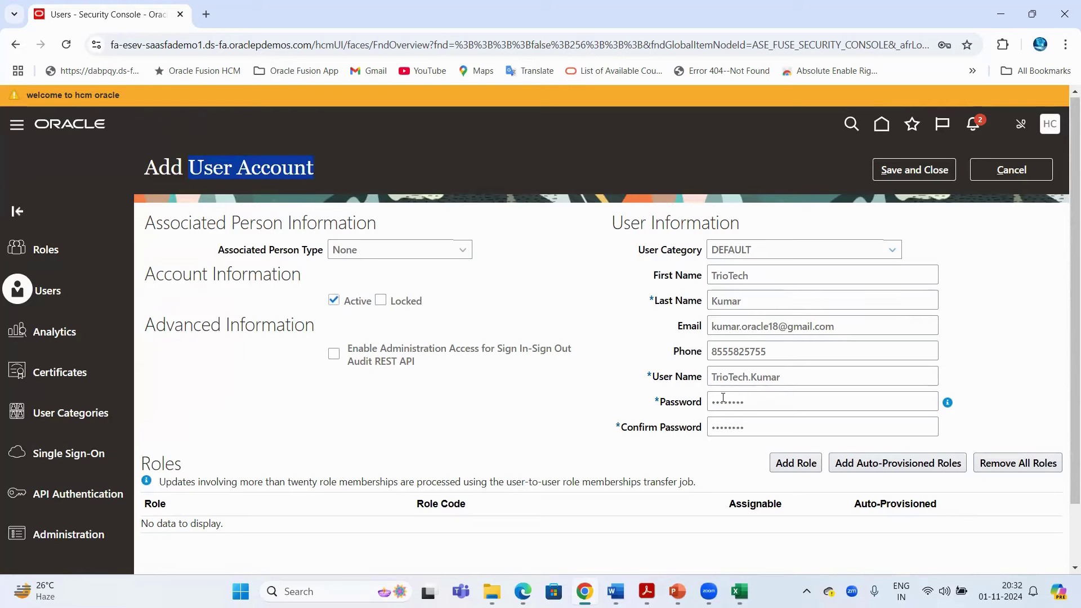
triple_click(782, 378)
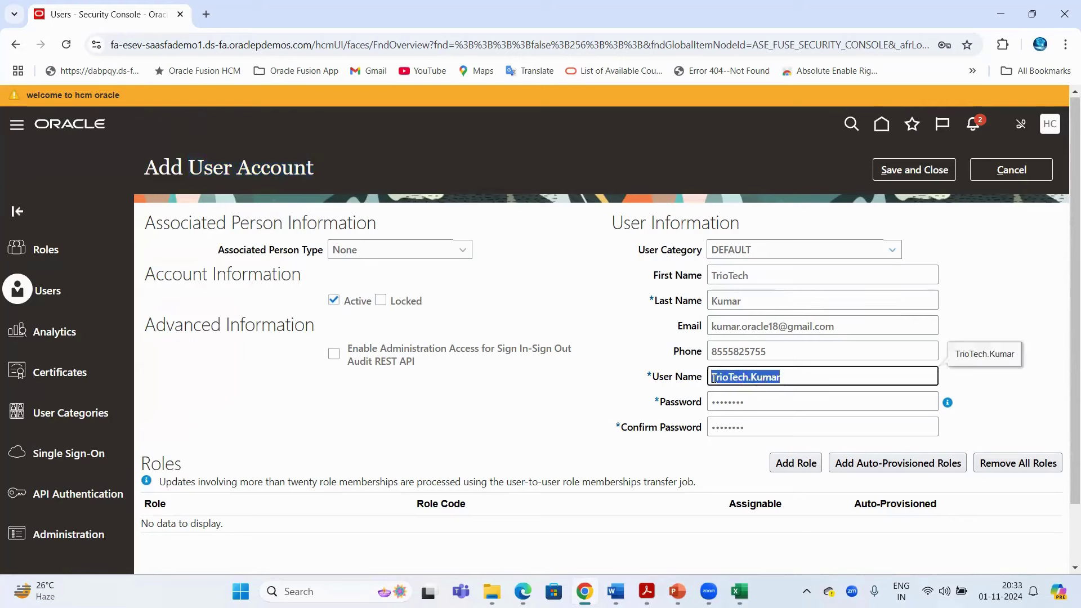
click(142, 49)
scroll(402, 289, down, 1)
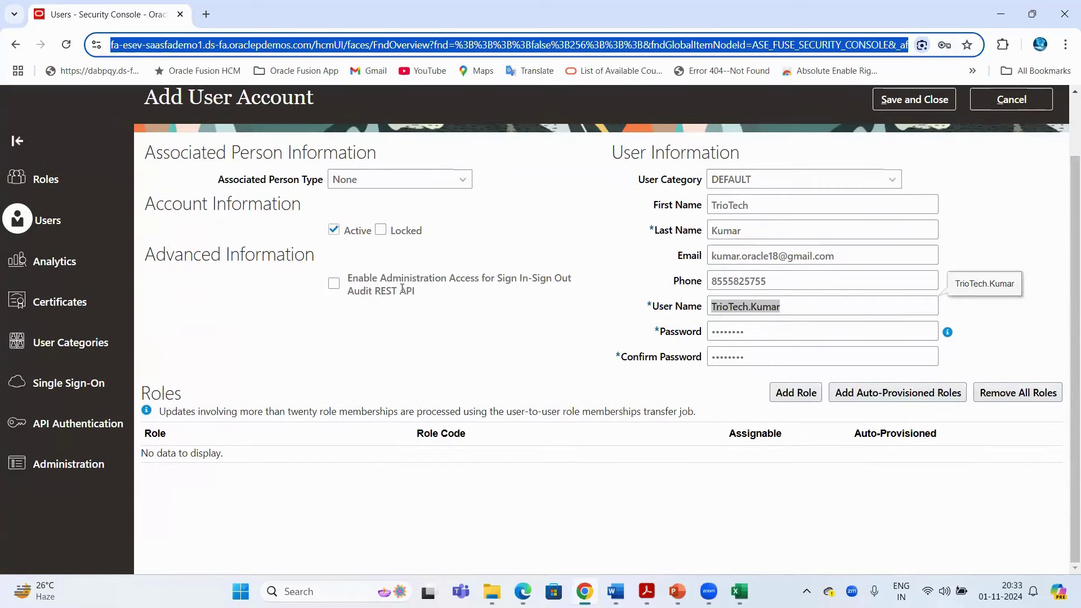
double_click(163, 393)
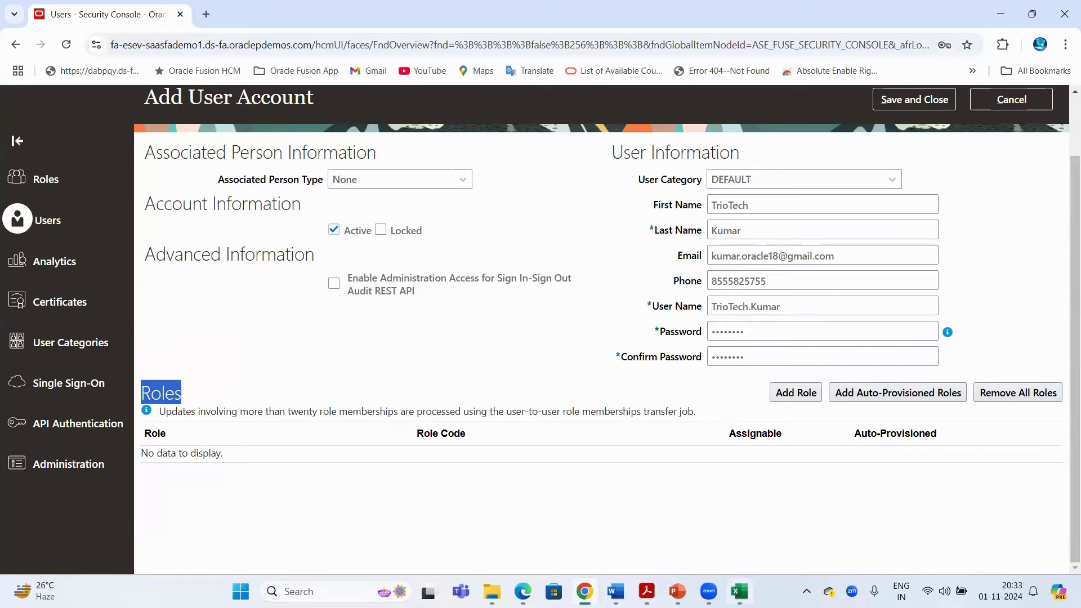
click(739, 591)
click(582, 265)
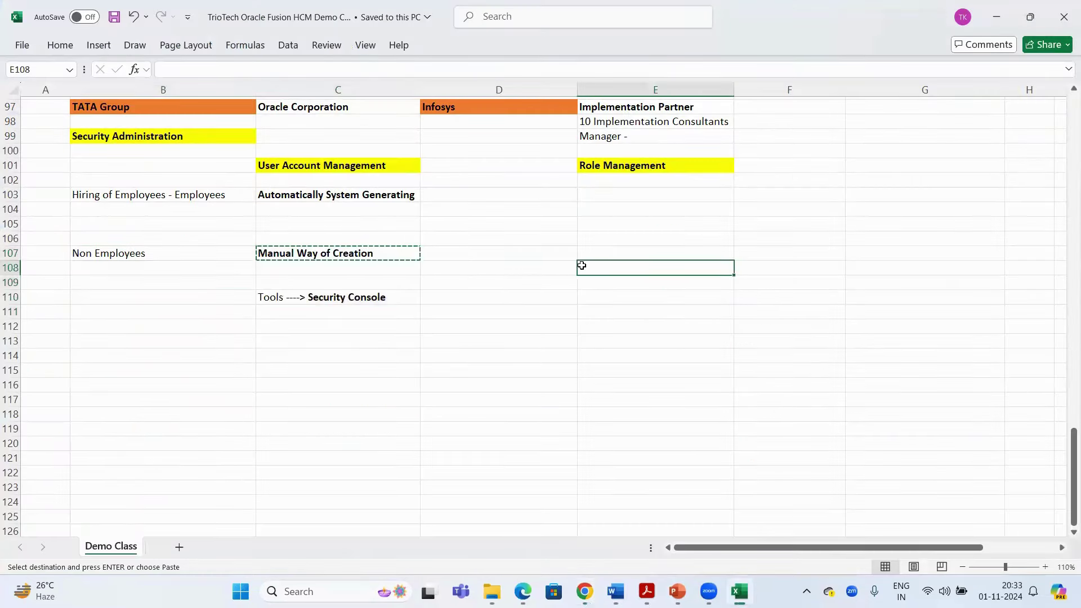
key(Escape)
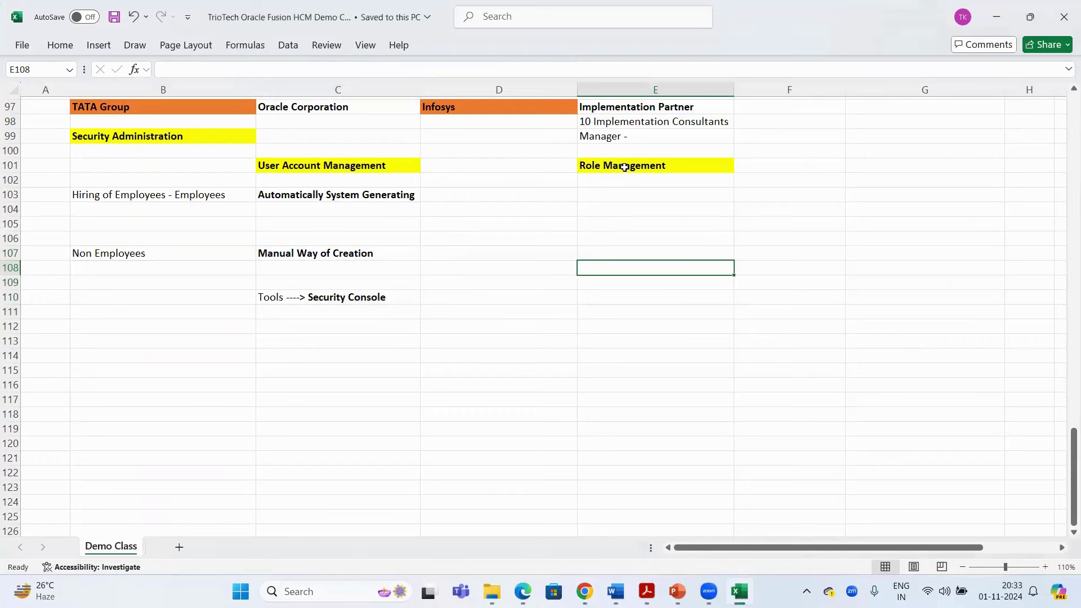
click(624, 167)
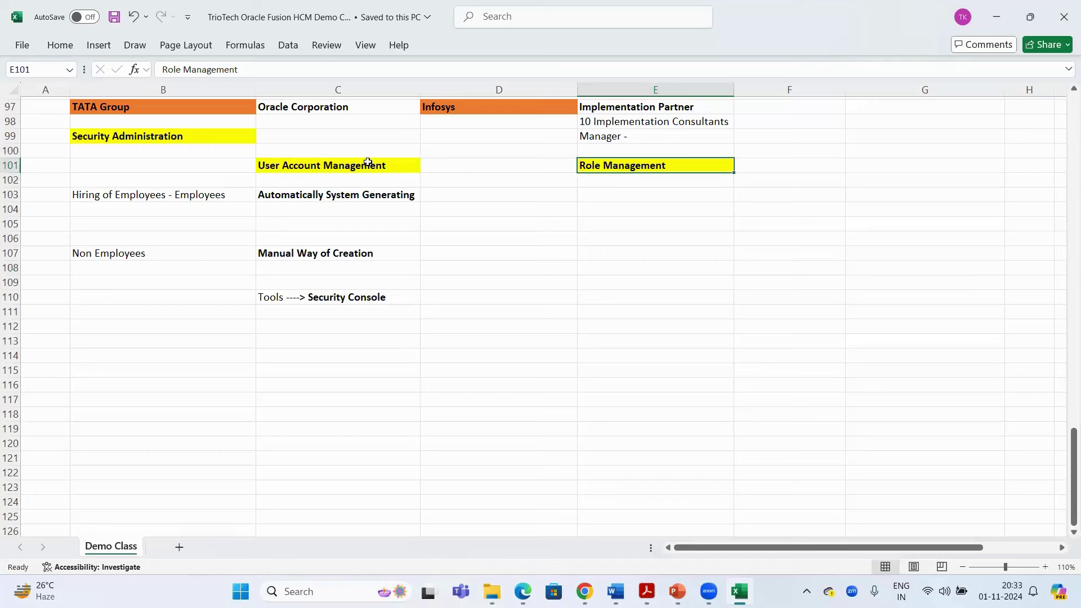
click(121, 138)
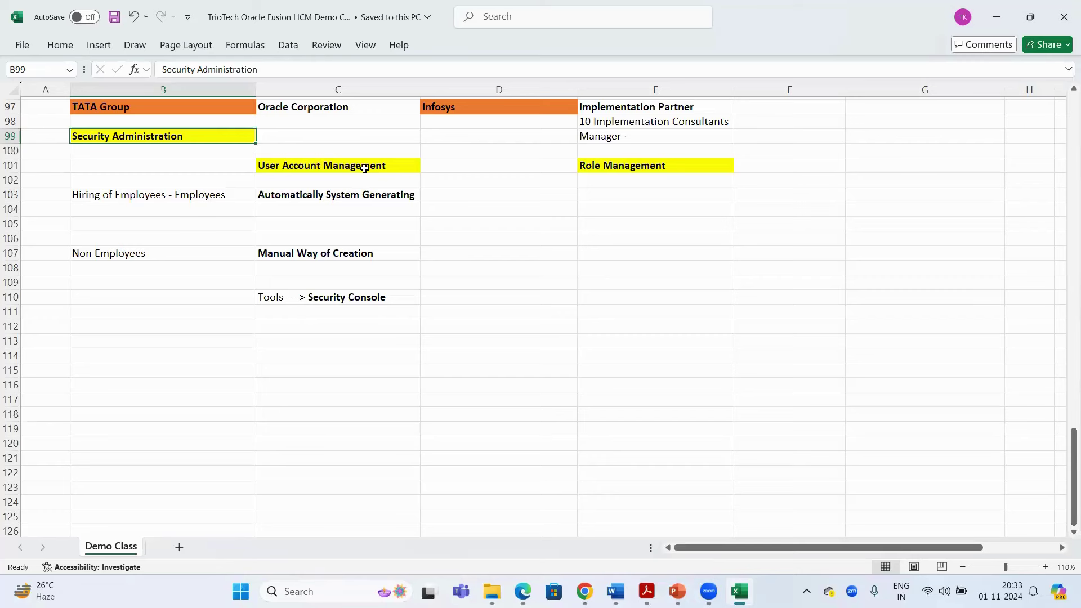
click(364, 168)
click(625, 165)
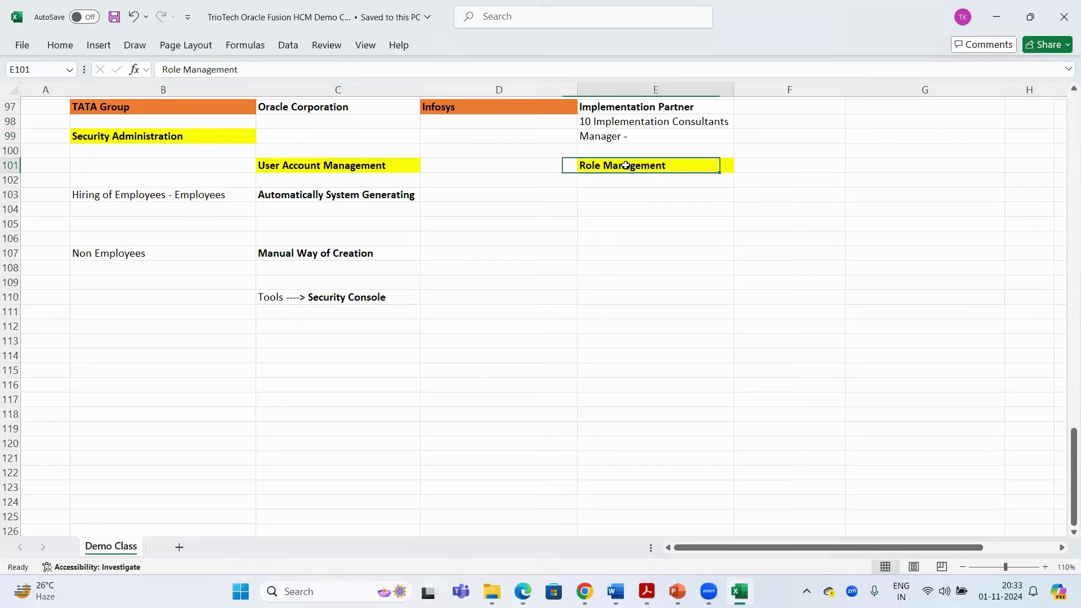
click(387, 164)
click(664, 163)
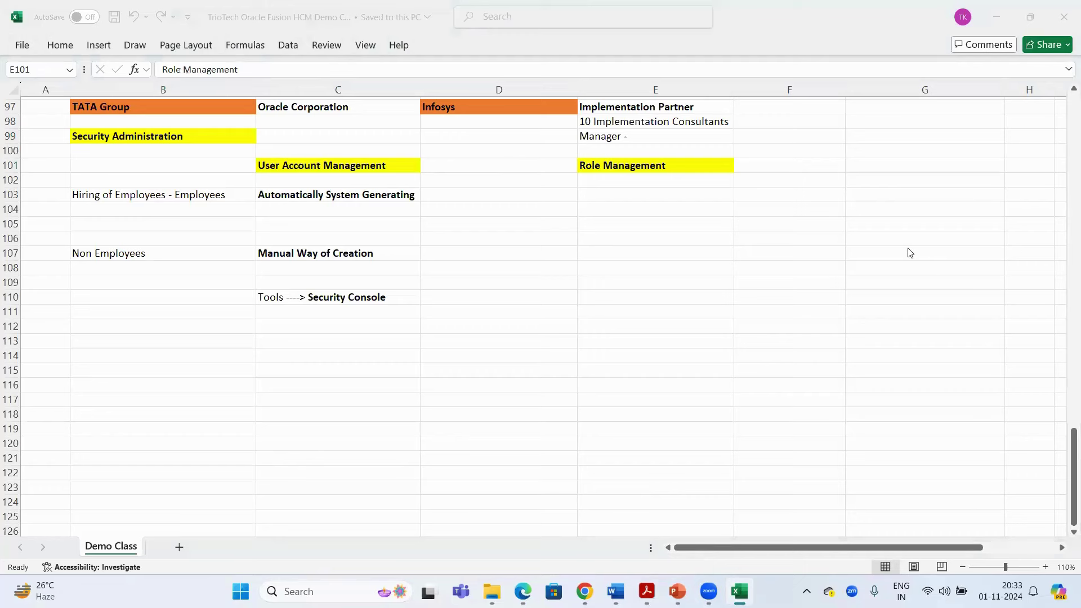
click(615, 166)
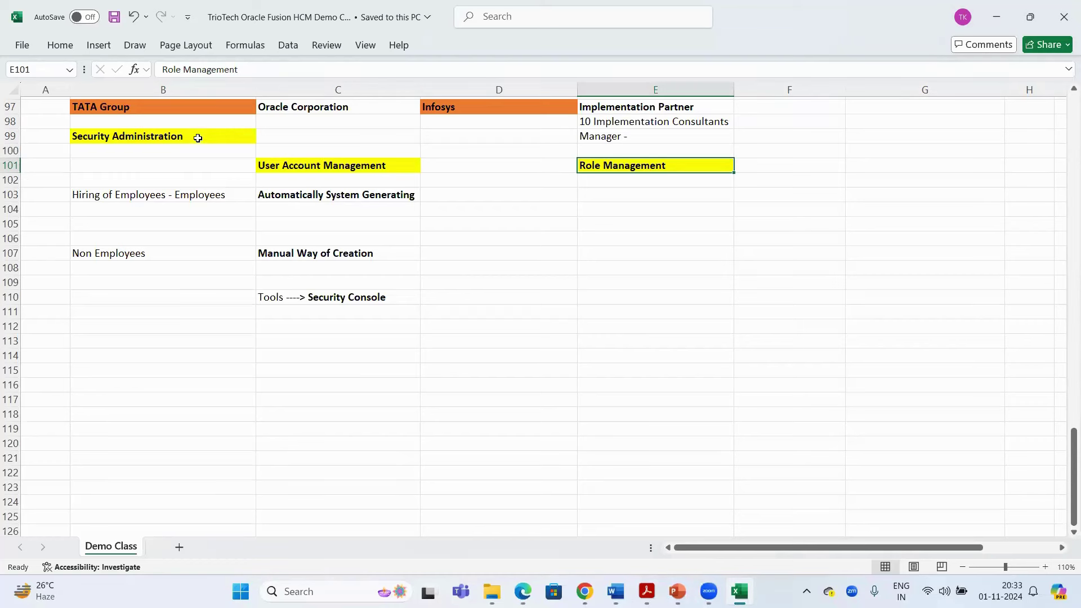
click(198, 136)
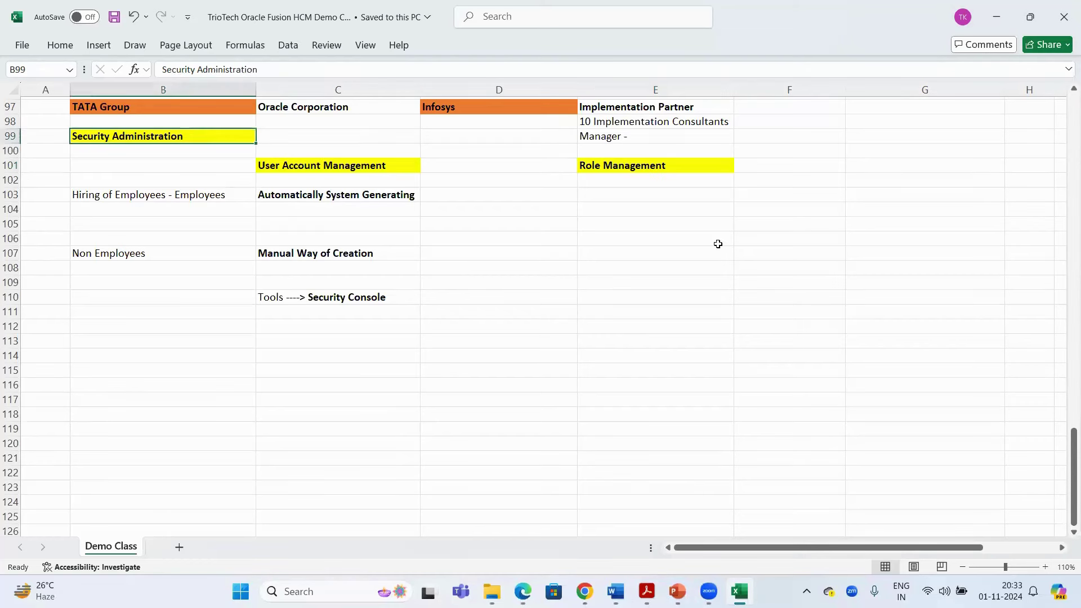
click(631, 167)
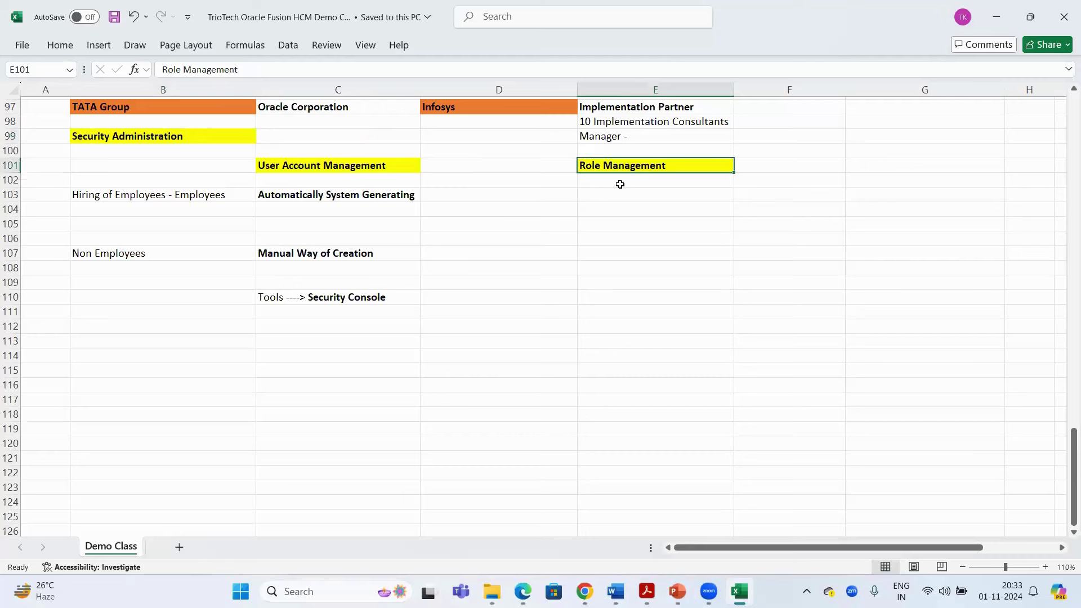
click(620, 186)
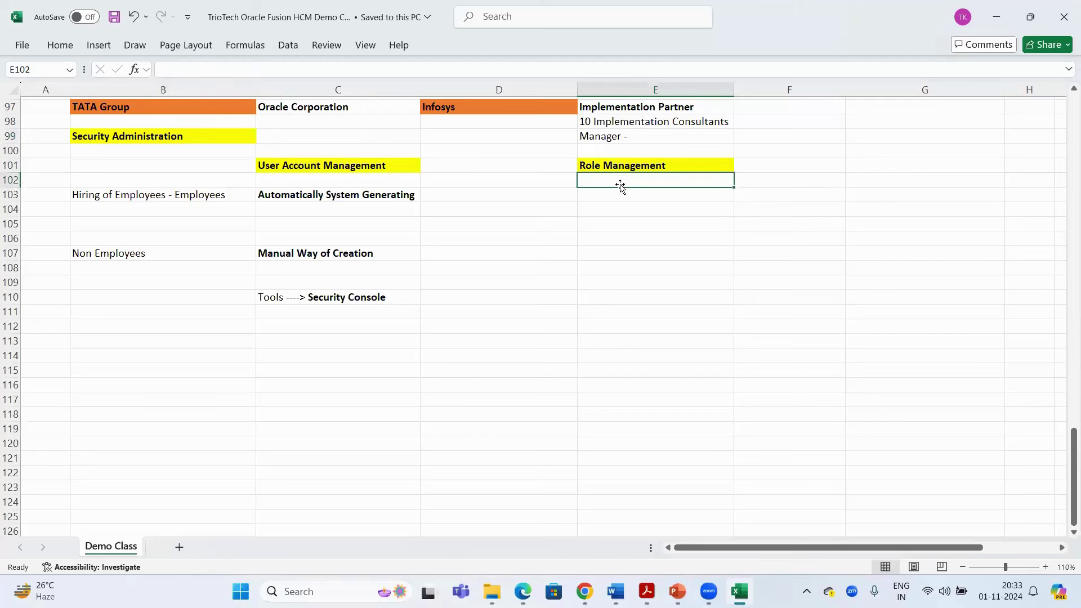
Enter 'RBAC- Roles Based Access Control' in E102, autofit column E and make it bold
text(R)
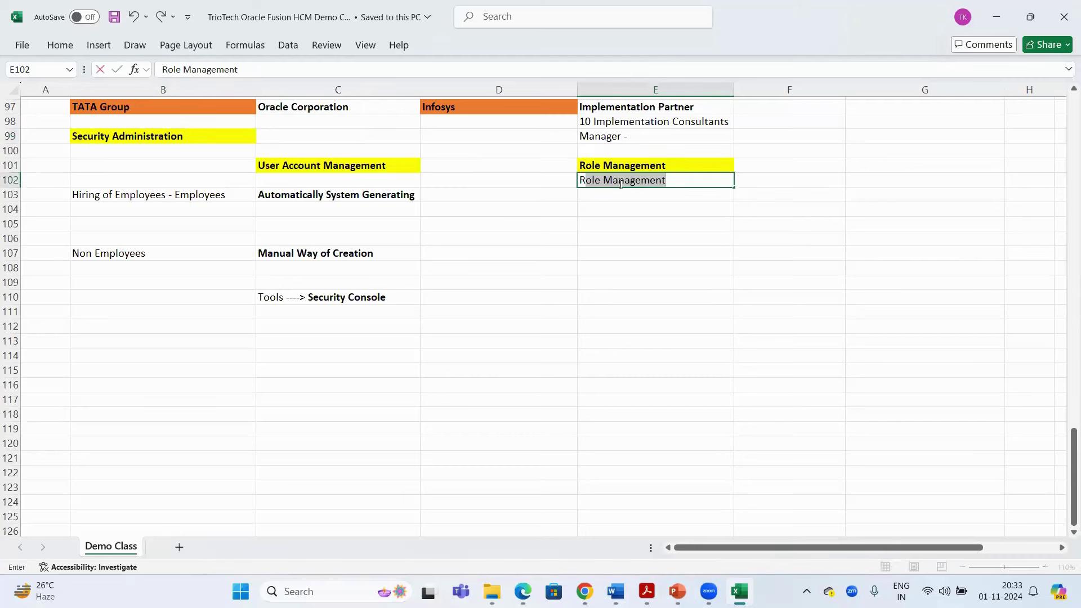
text(BAC)
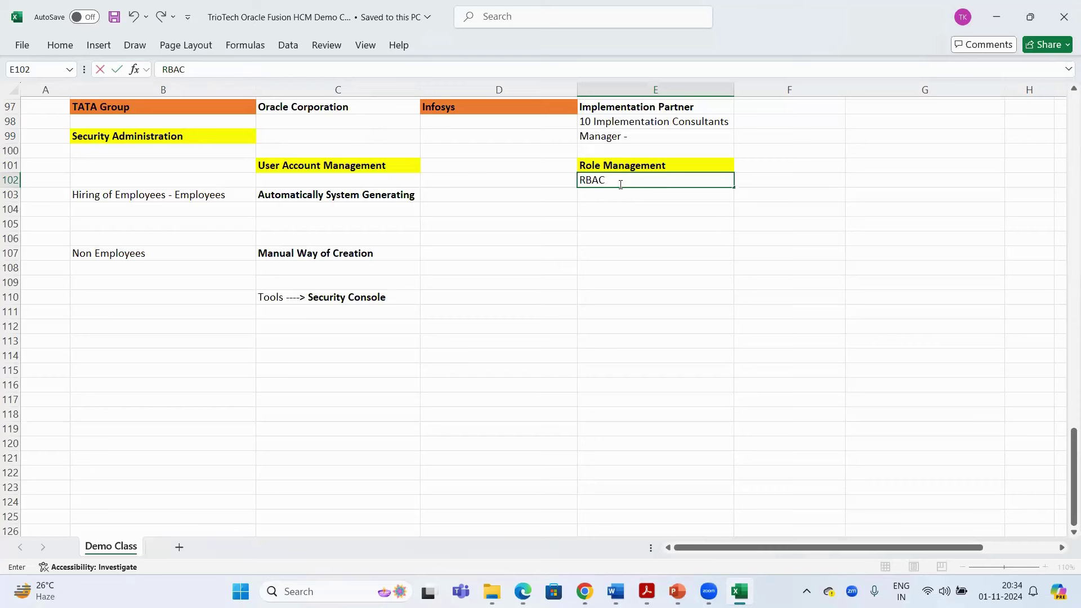
text(- Roles Based Access)
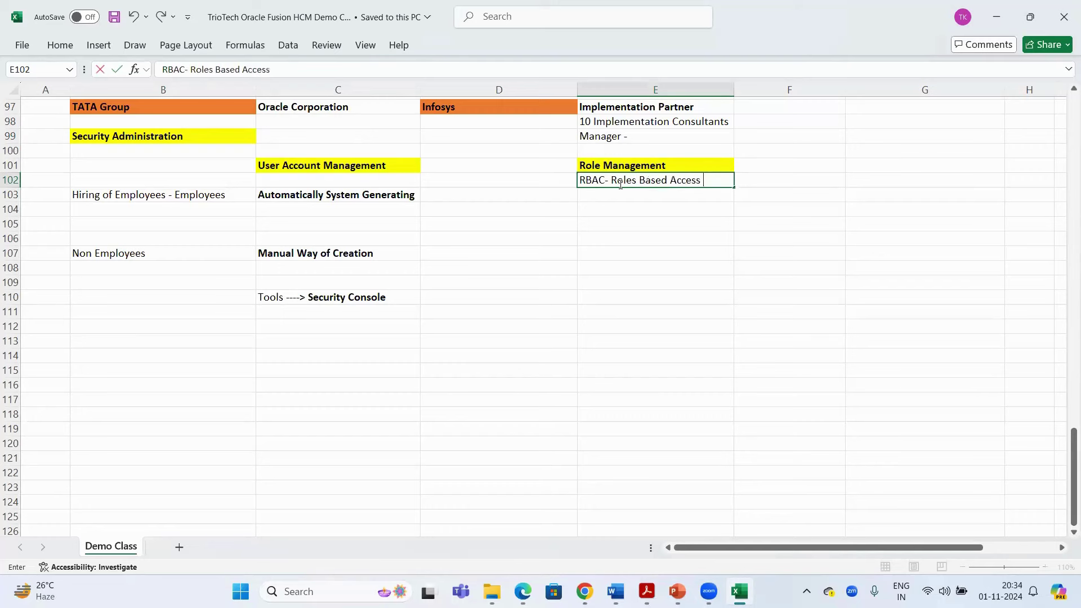
text( Control)
key(Return)
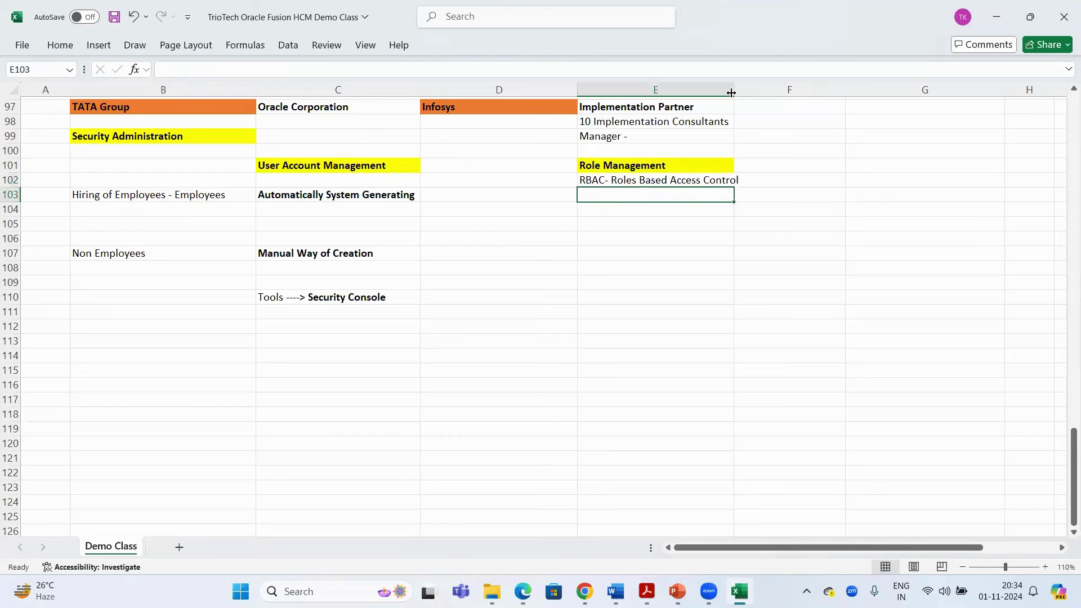
double_click(733, 90)
key(Up)
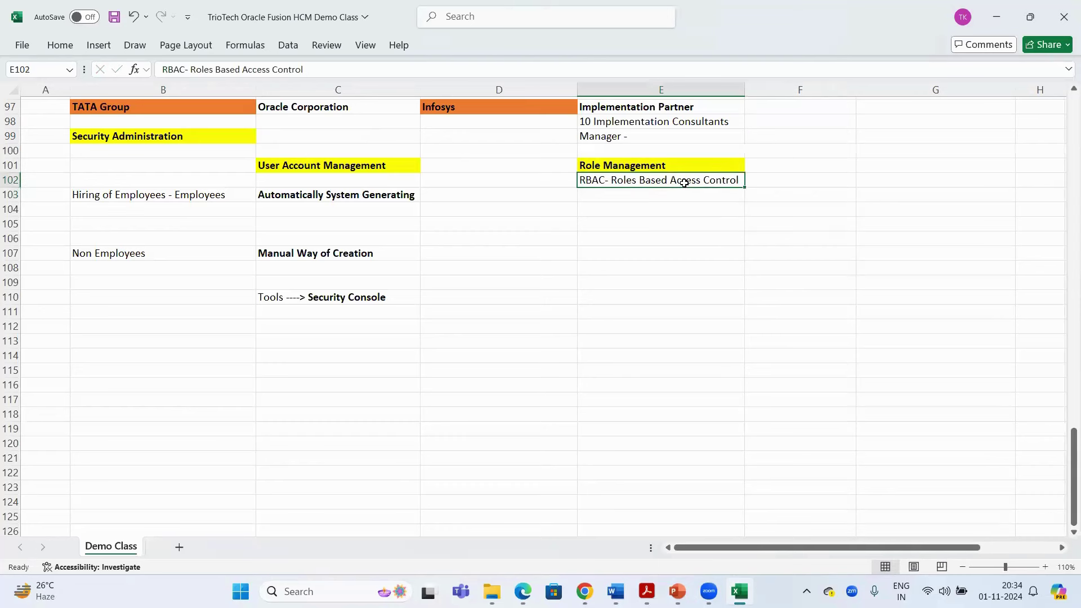
key(ctrl+b)
click(661, 240)
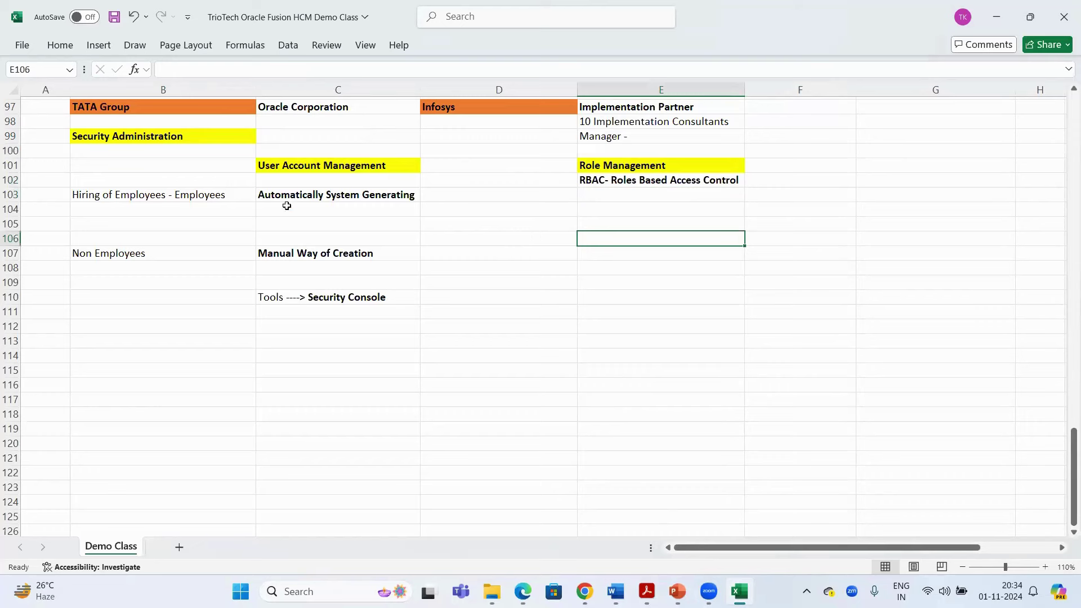
click(223, 138)
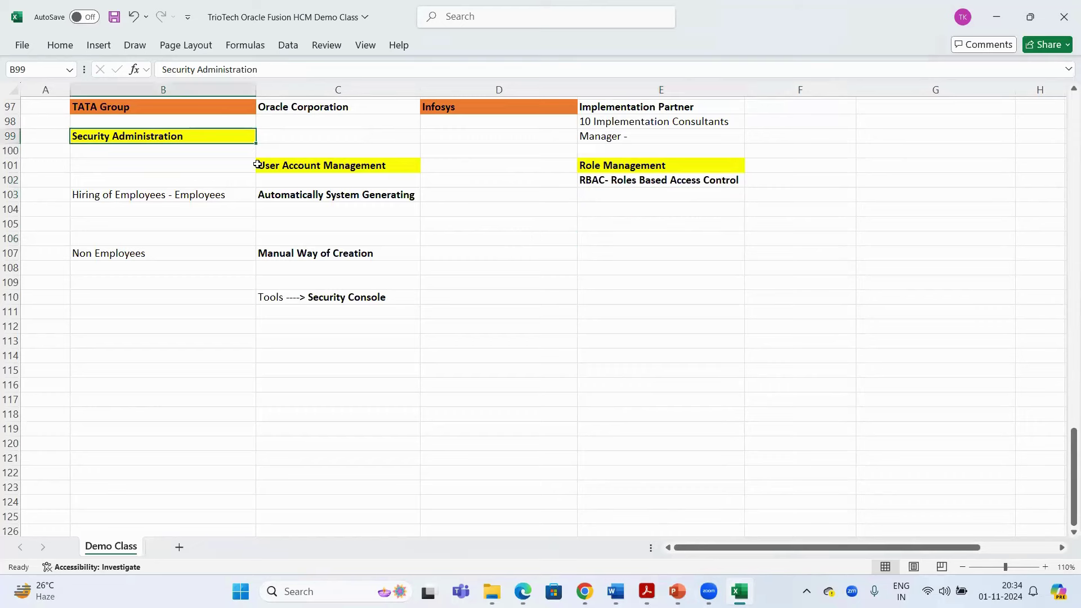
click(619, 182)
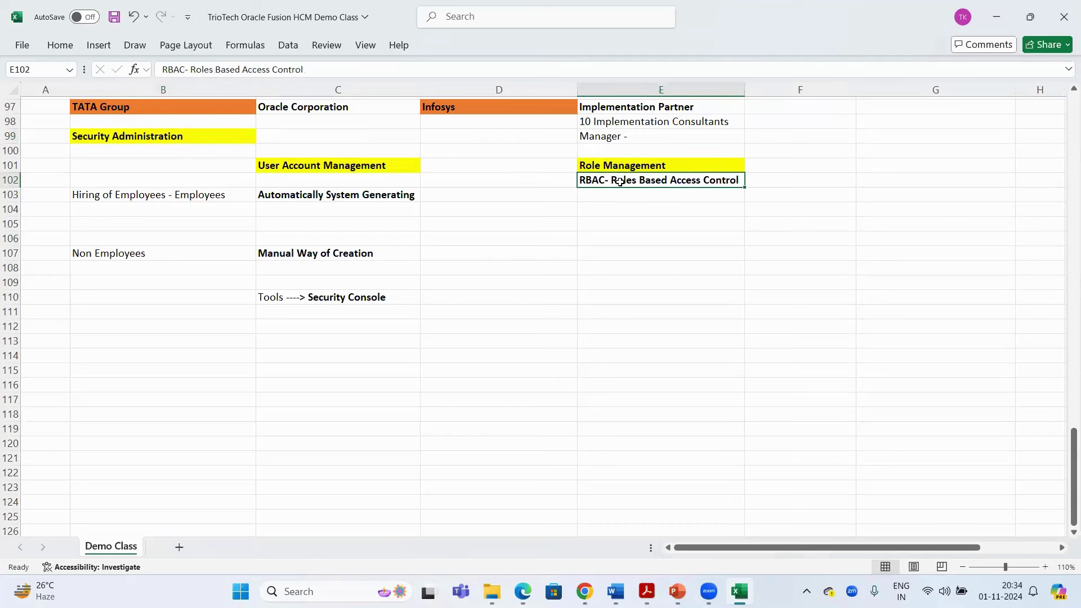
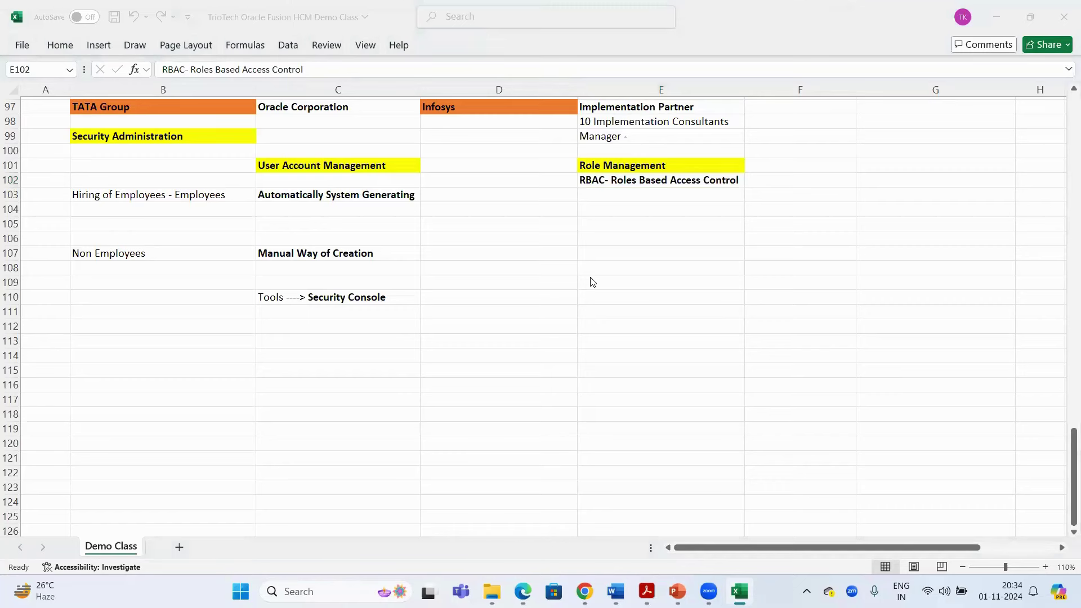
Copy the numbered HCM module list from column B and paste it at E106
click(649, 182)
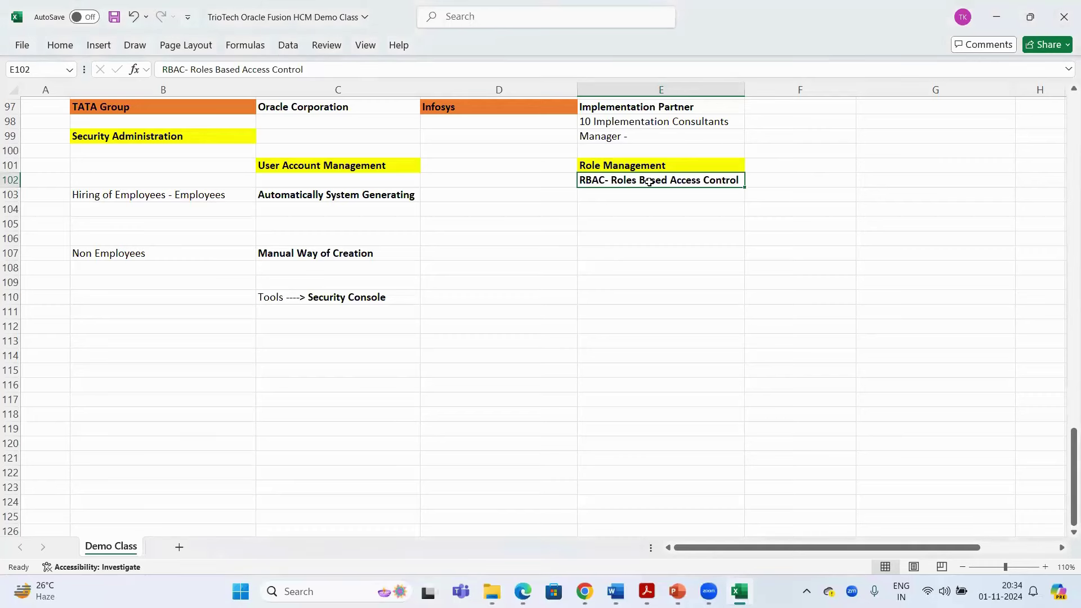
scroll(459, 304, up, 11)
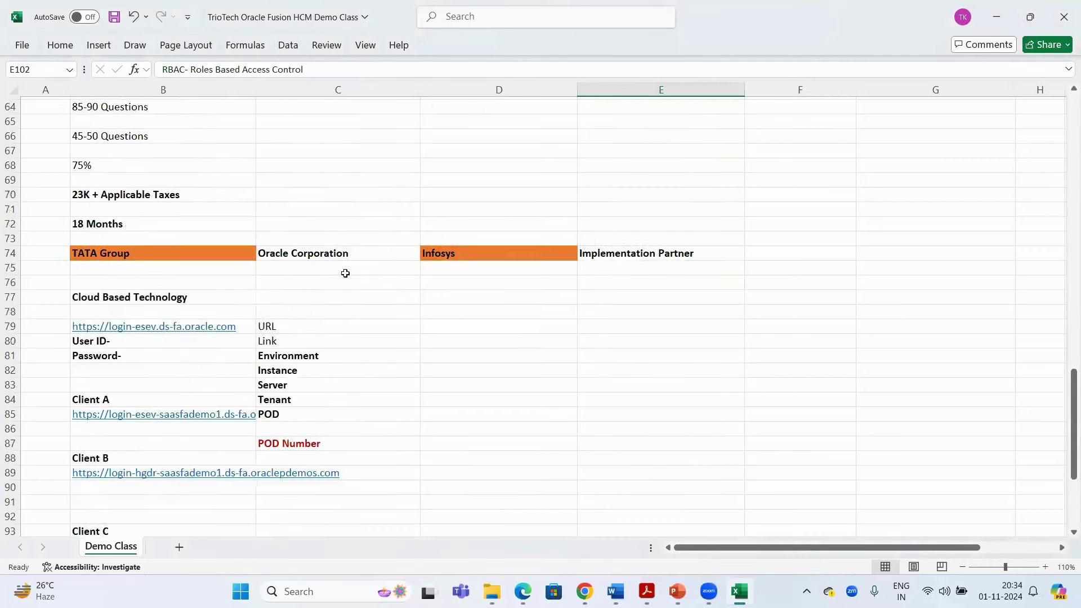
scroll(345, 273, up, 16)
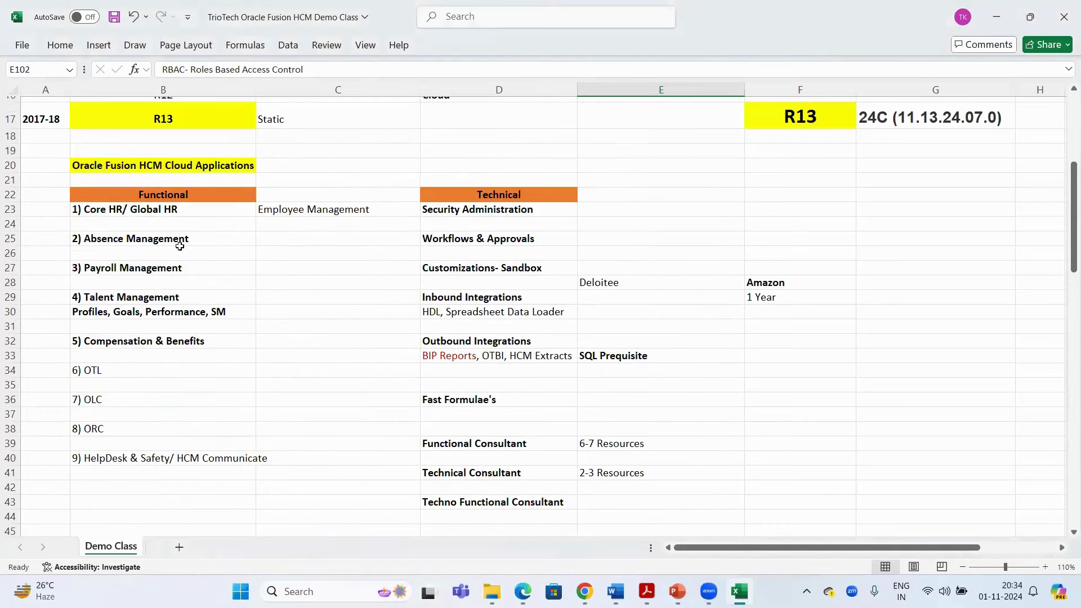
click(204, 165)
scroll(155, 130, down, 2)
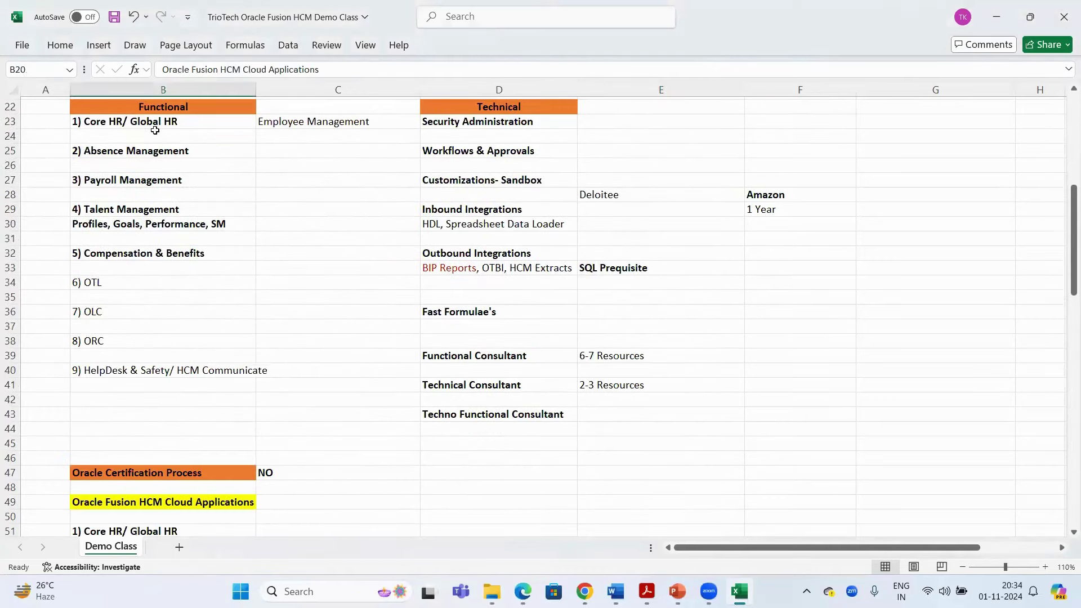
drag(149, 124, 147, 344)
key(ctrl+c)
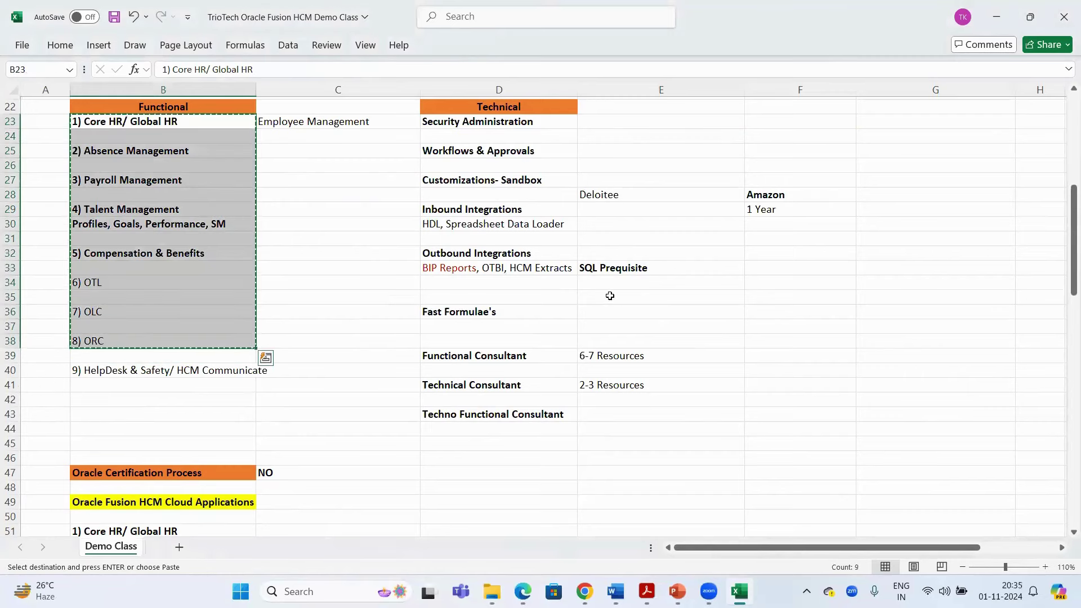
scroll(609, 295, down, 20)
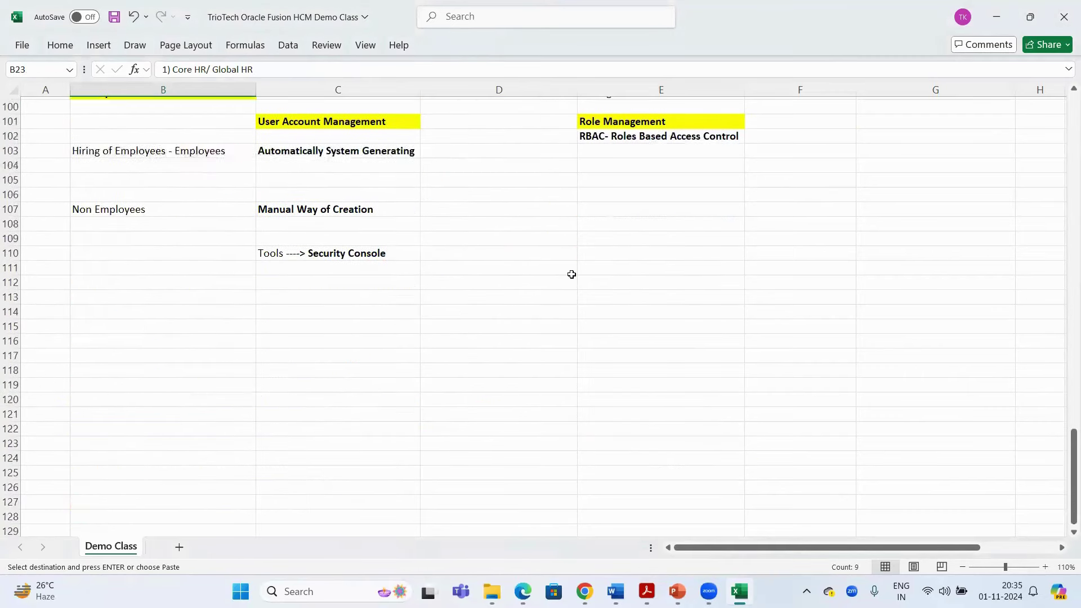
scroll(571, 274, up, 1)
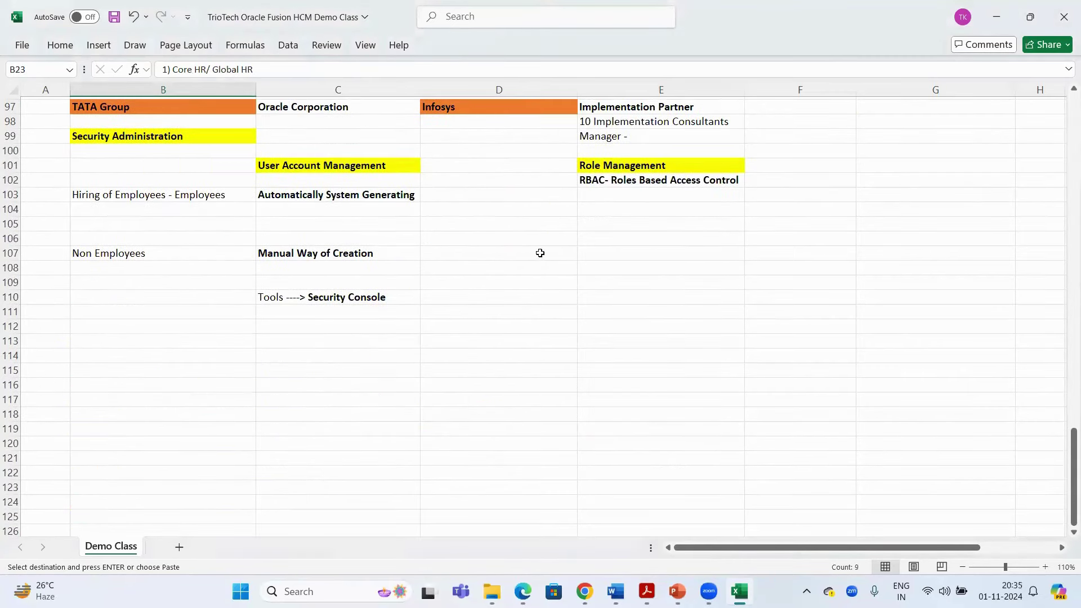
click(540, 253)
click(636, 241)
key(ctrl+v)
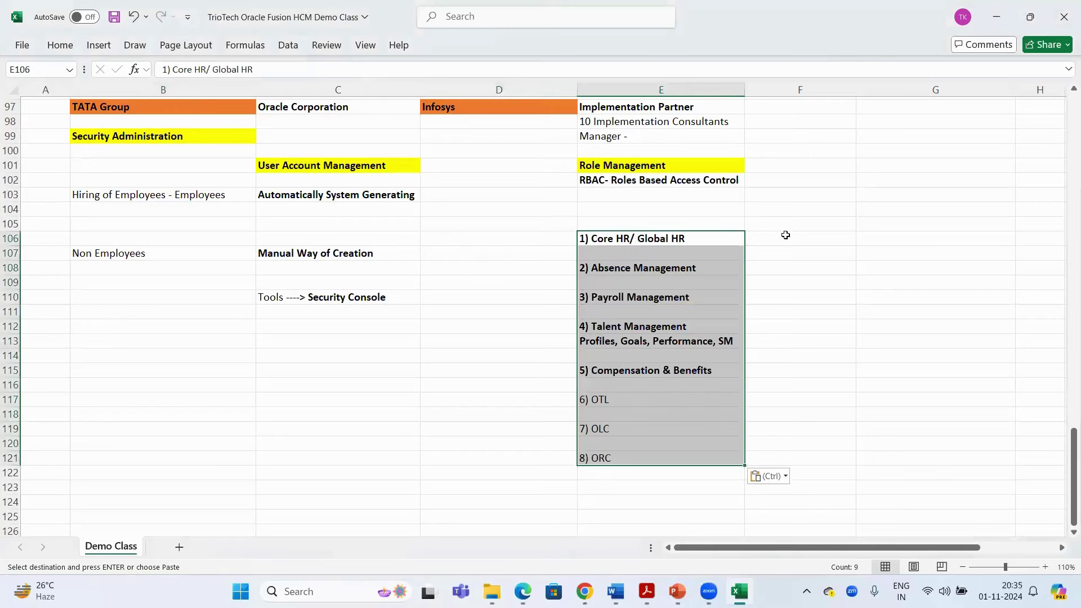
Widen column F and save the workbook
click(785, 241)
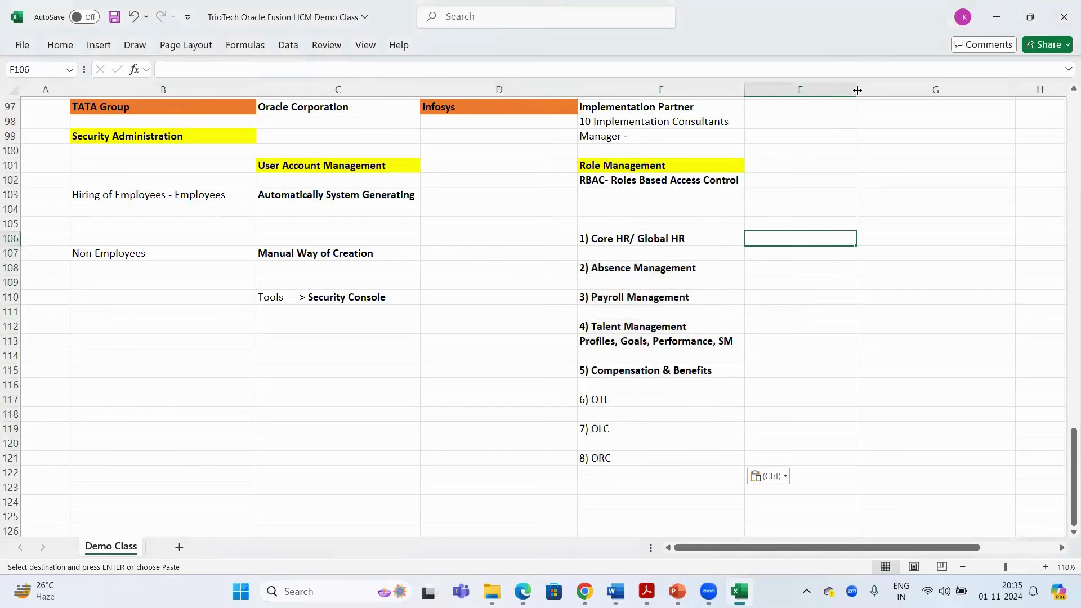
drag(856, 90, 983, 91)
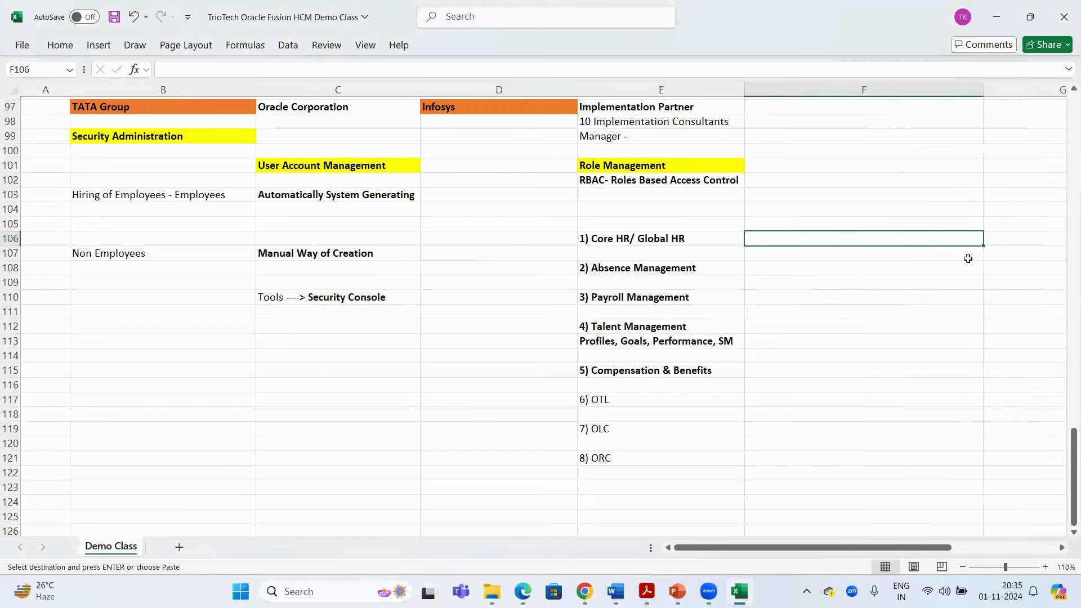
key(ctrl+s)
Move the pasted module list up so it starts at E104
key(Left)
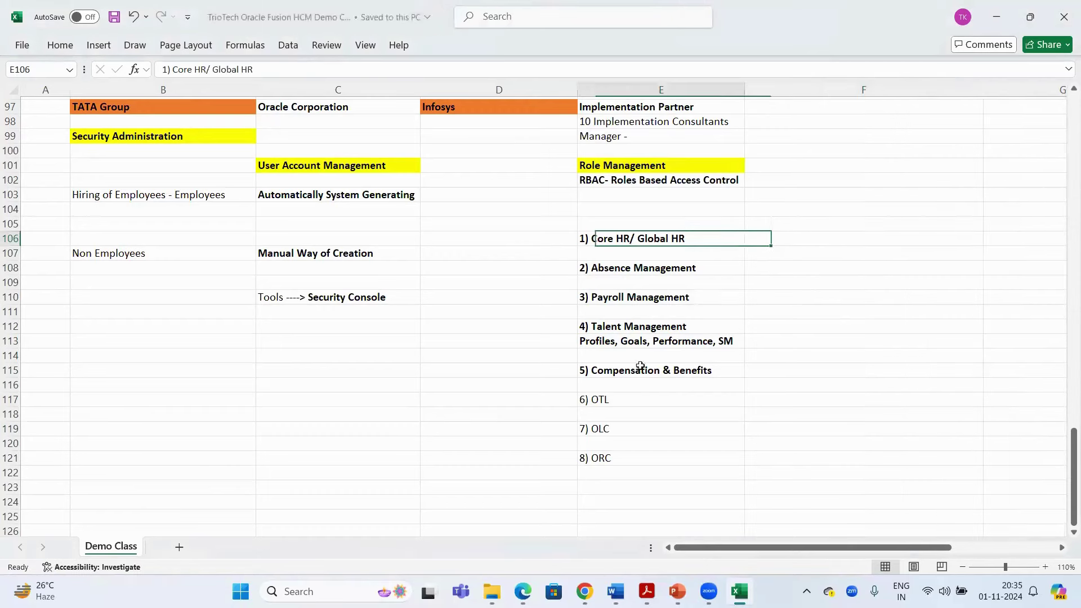
drag(640, 238, 636, 459)
key(ctrl+c)
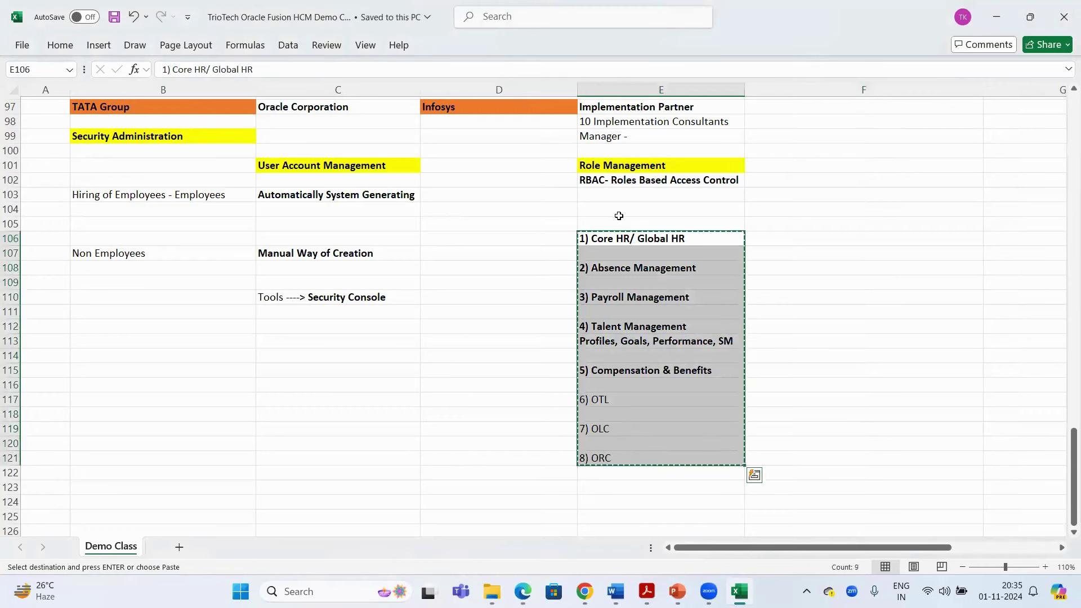
click(618, 216)
key(Return)
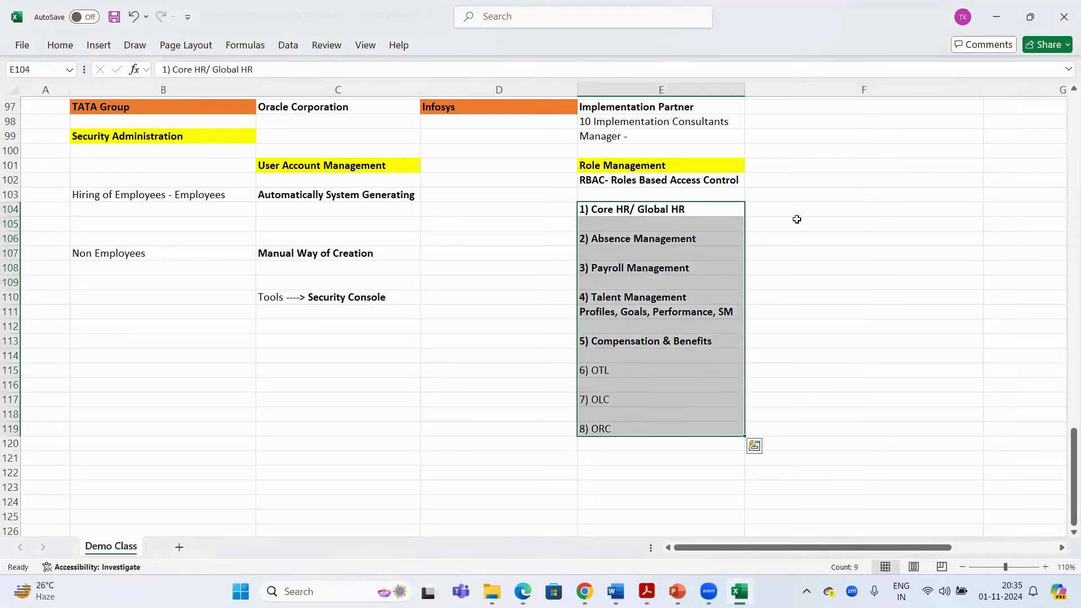
Check the Core HR, Absence Management and Talent Management entries, then select F104
click(797, 219)
click(608, 218)
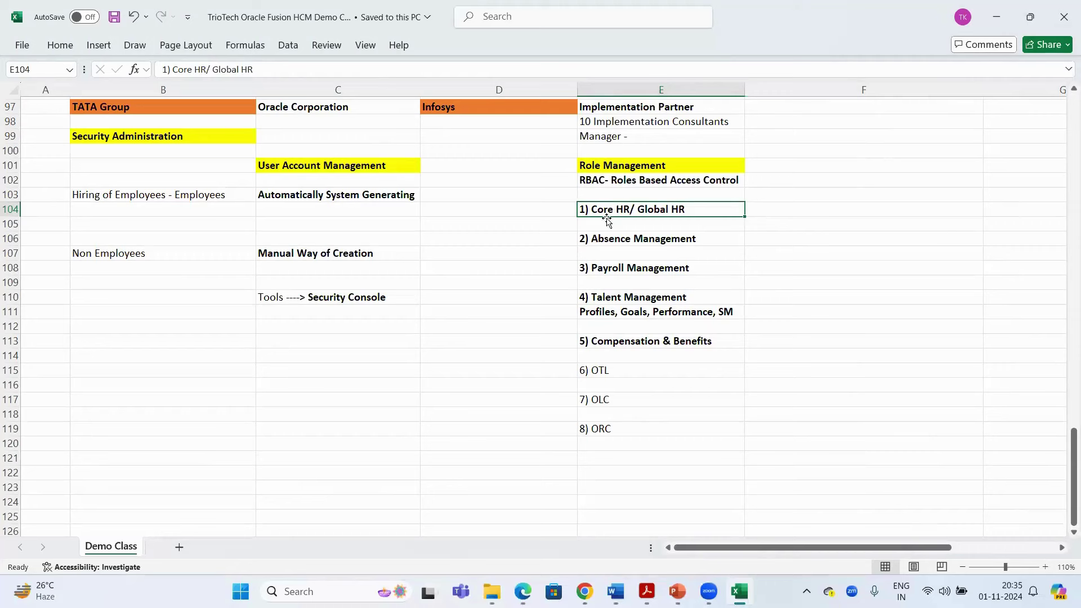
click(626, 242)
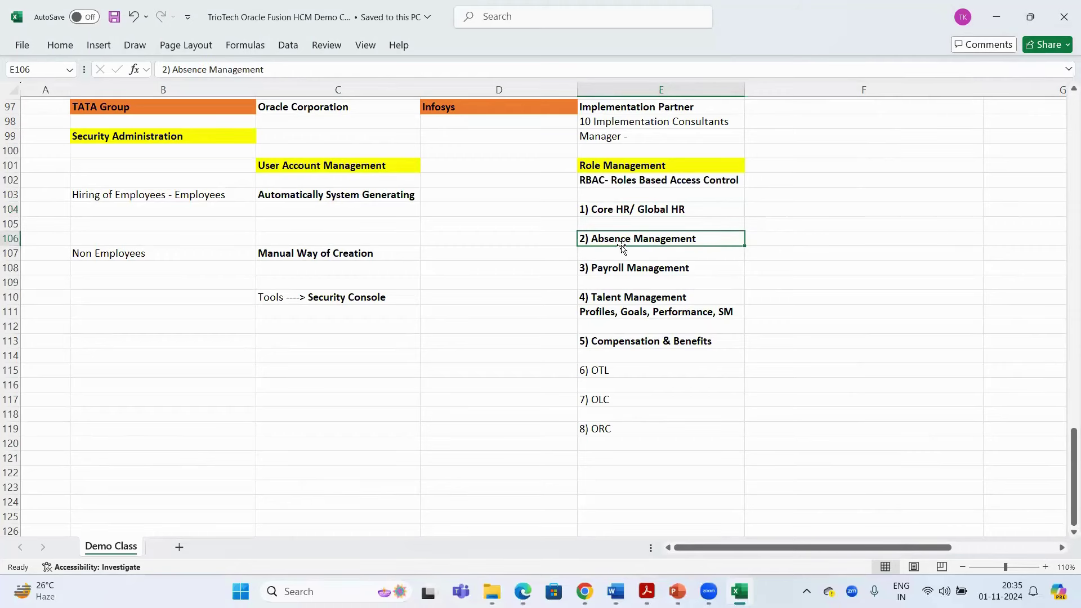
click(617, 298)
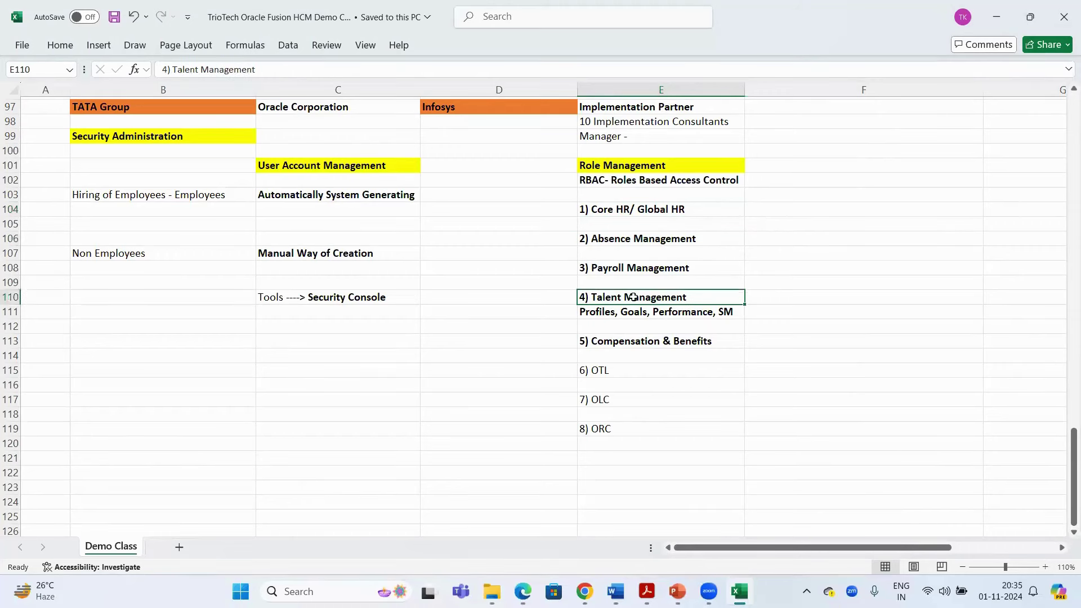
click(790, 210)
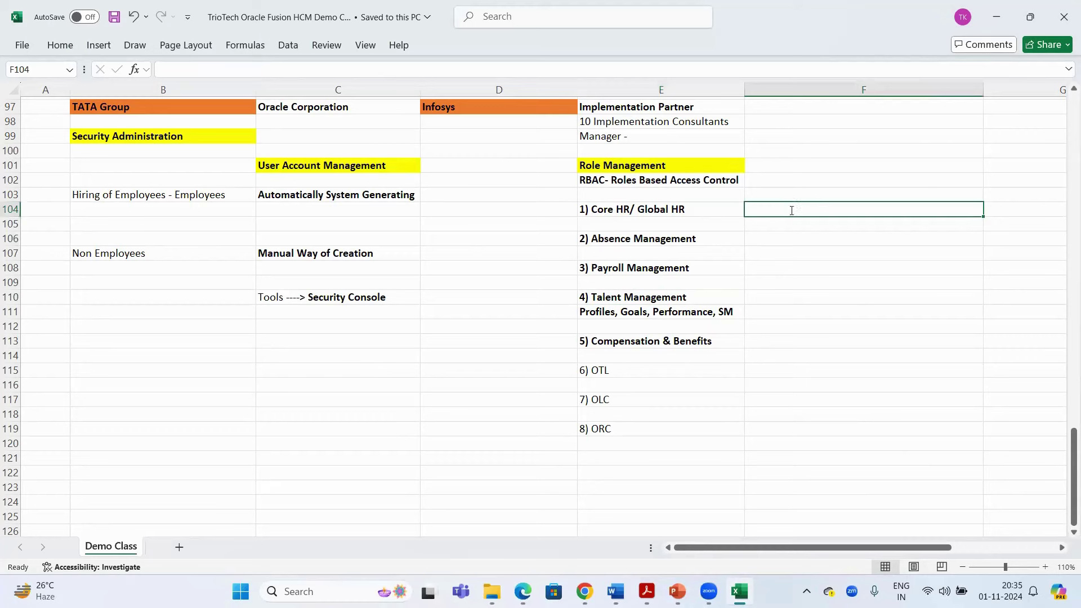
Enter Human Resource Manager, Human Resource Specialist and Human Resource Analyst in F104:F106
text(Human)
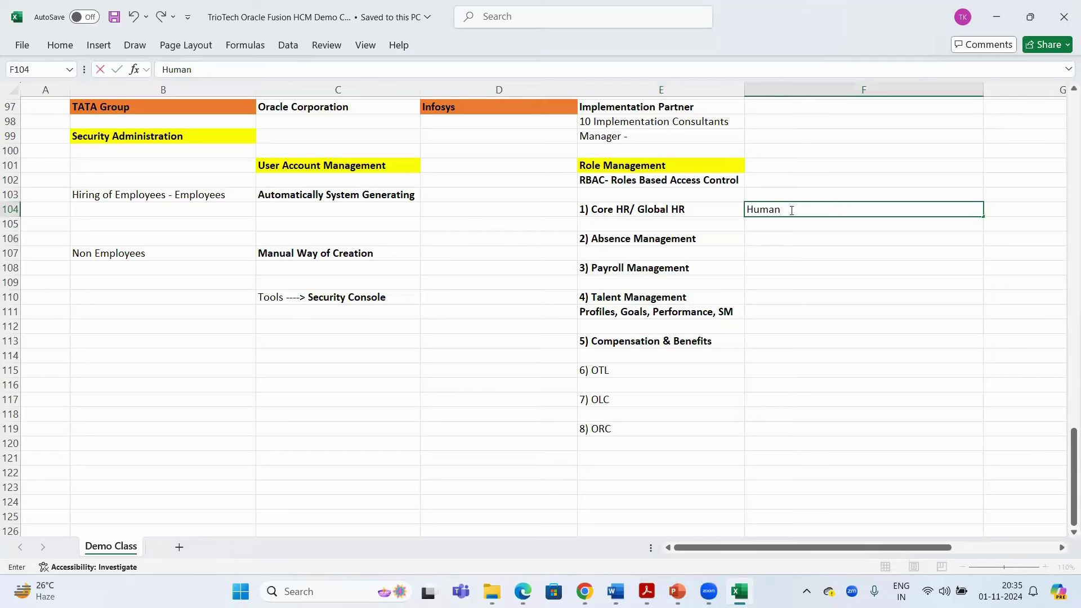
text( Resource Manager)
key(Return)
text(Human Re)
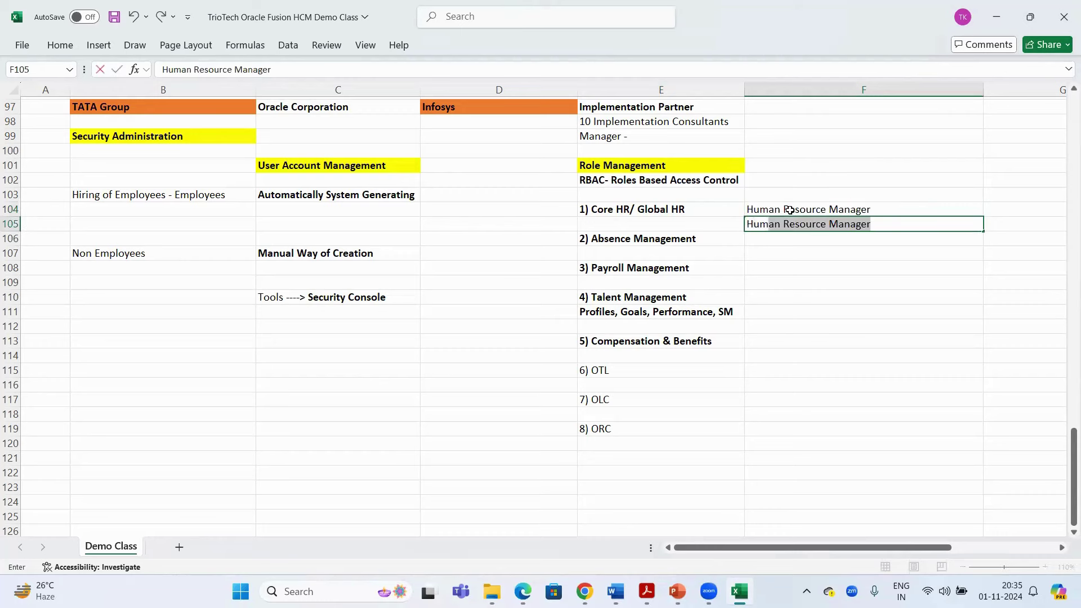
text(sourc)
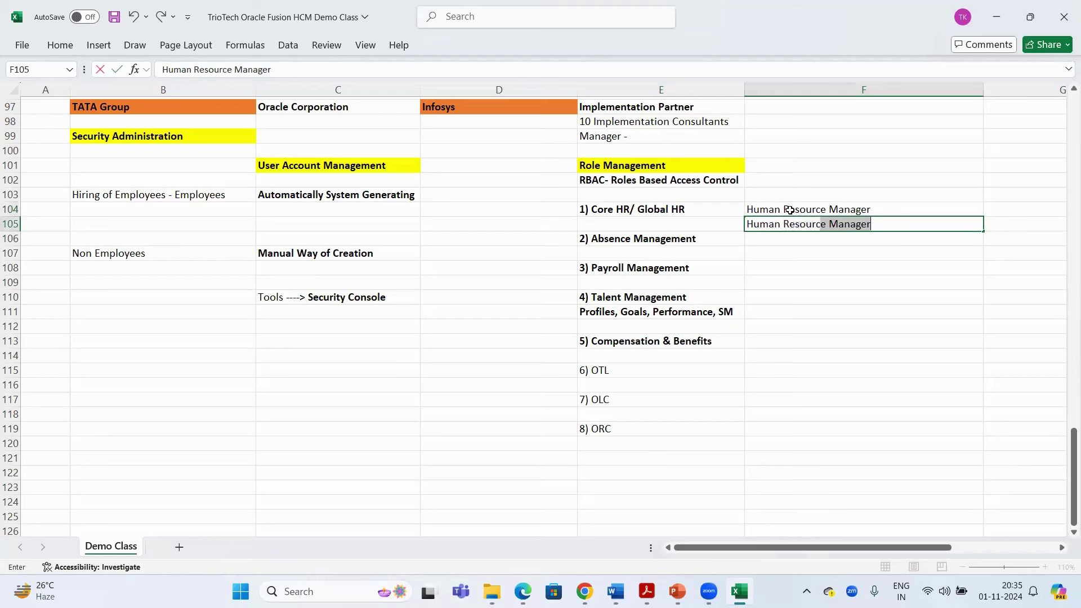
text(e Specialist)
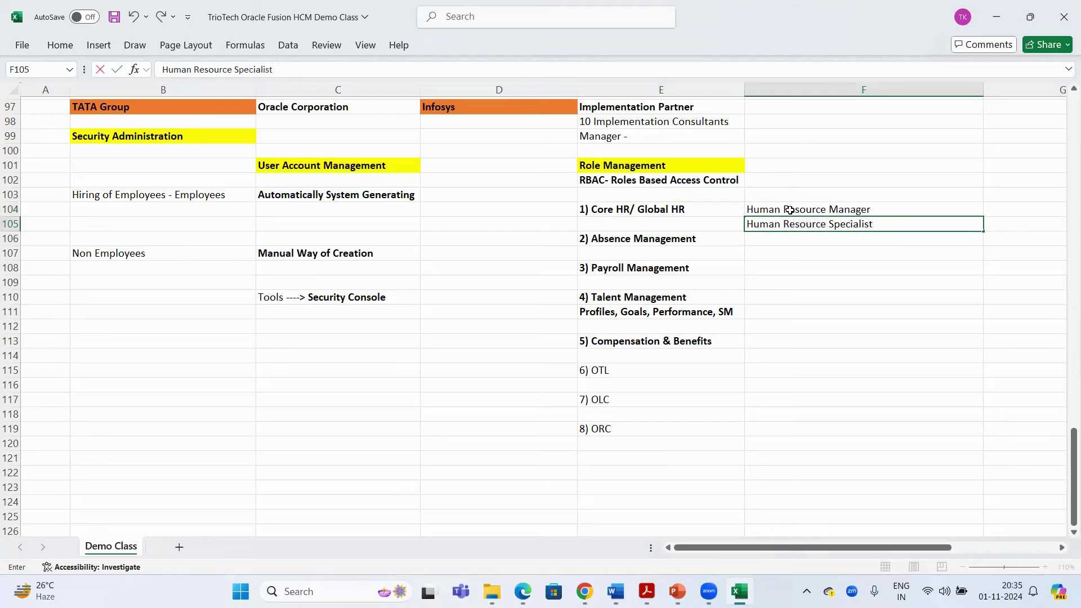
key(Return)
text(Hu)
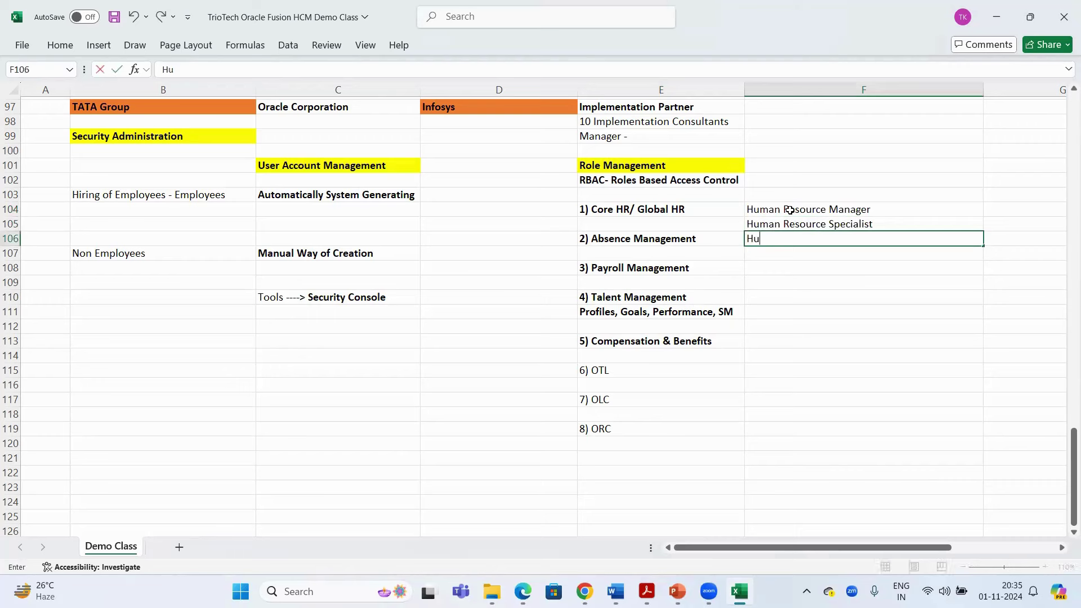
text(man Resource Analyst)
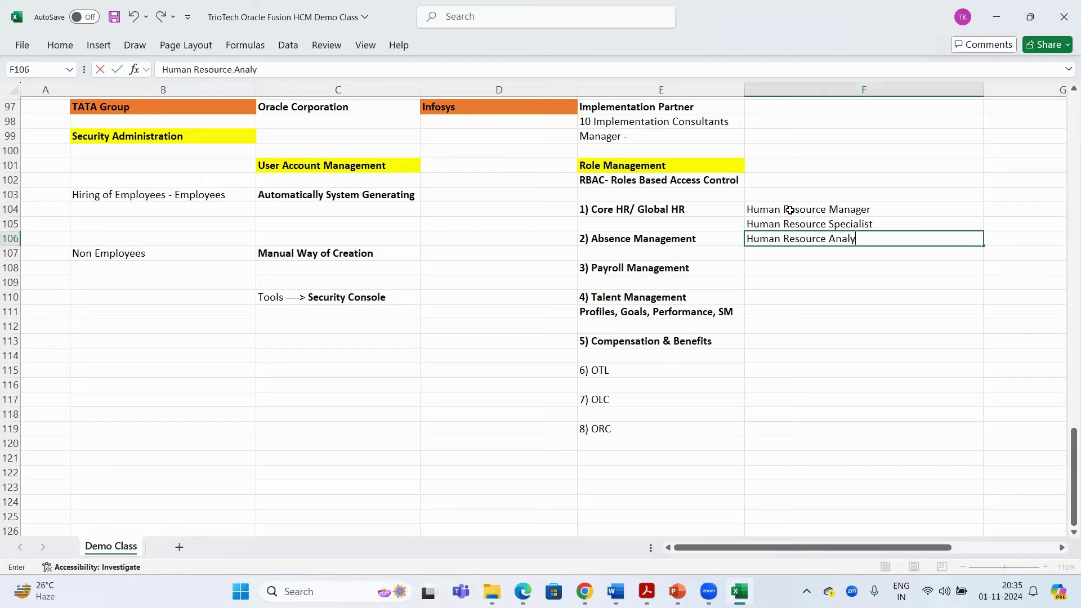
key(Return)
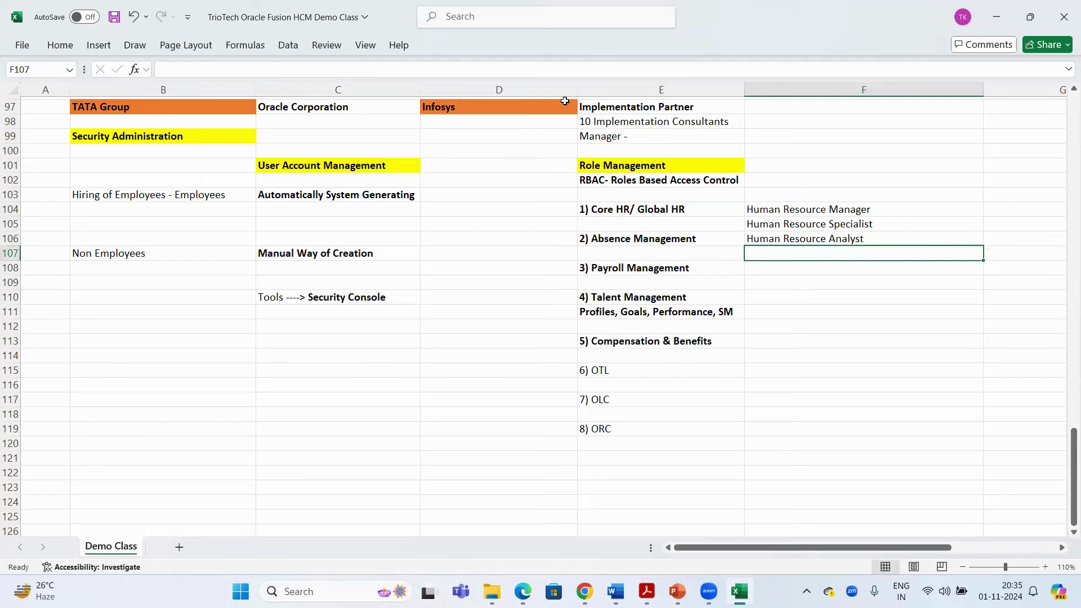
Review the module entries, the RBAC line and the three Human Resource roles
click(656, 211)
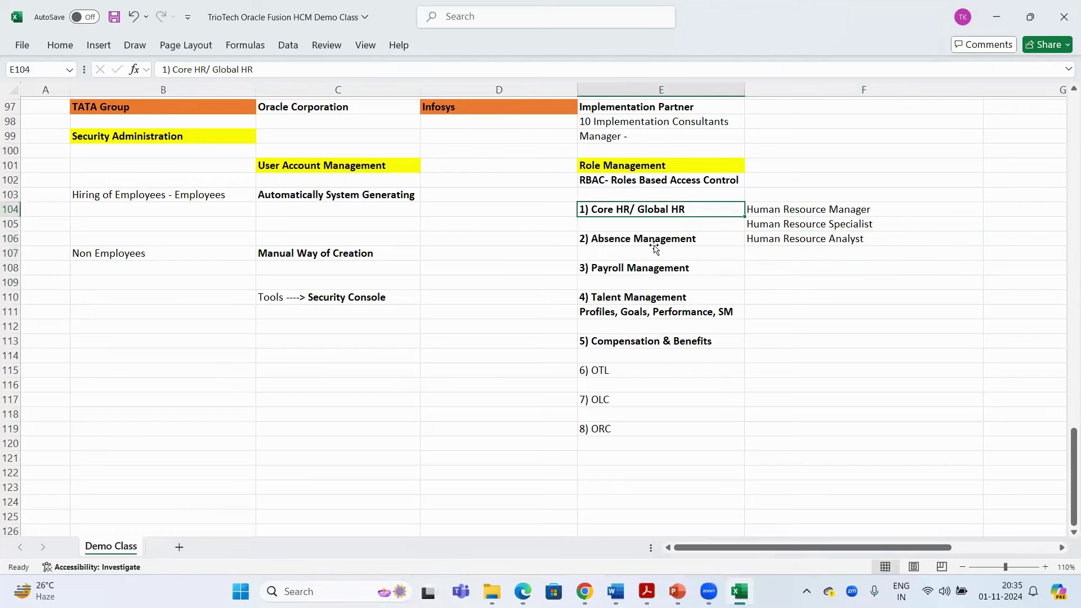
click(655, 241)
click(652, 295)
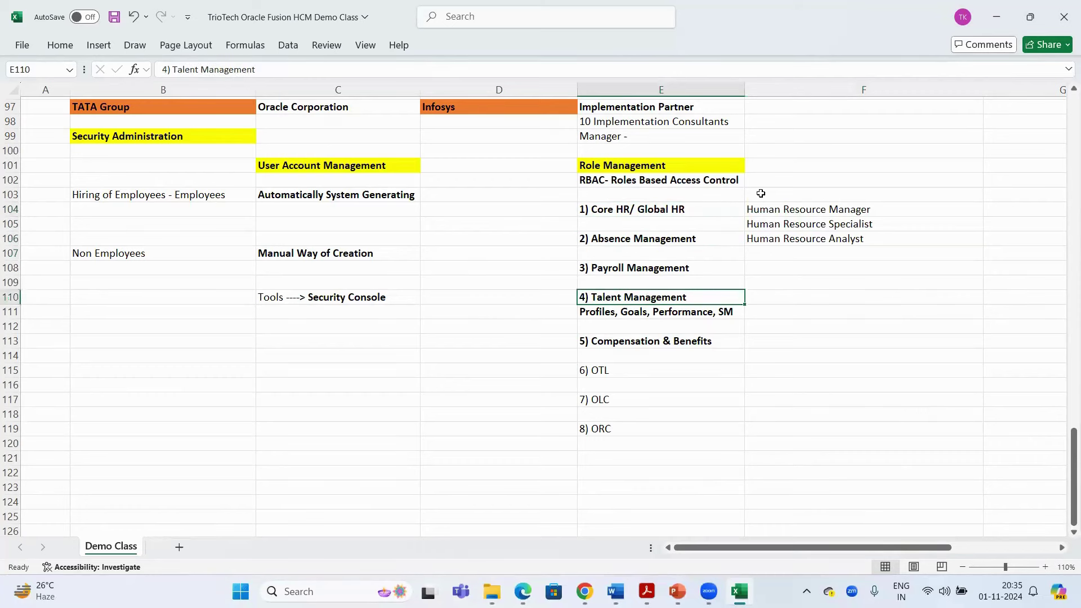
click(654, 167)
click(678, 186)
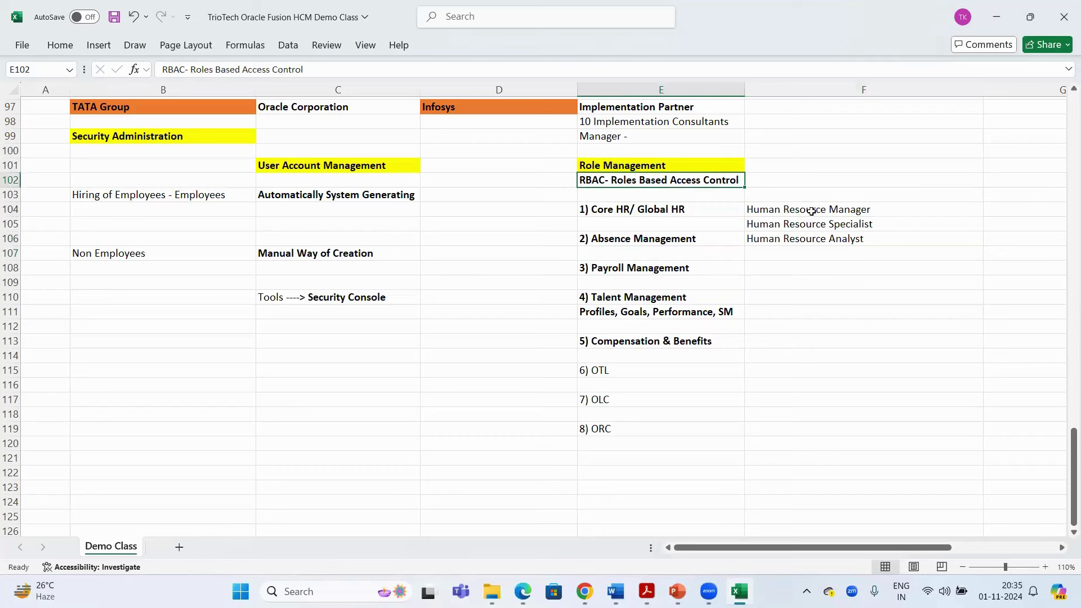
click(811, 210)
drag(812, 235, 812, 240)
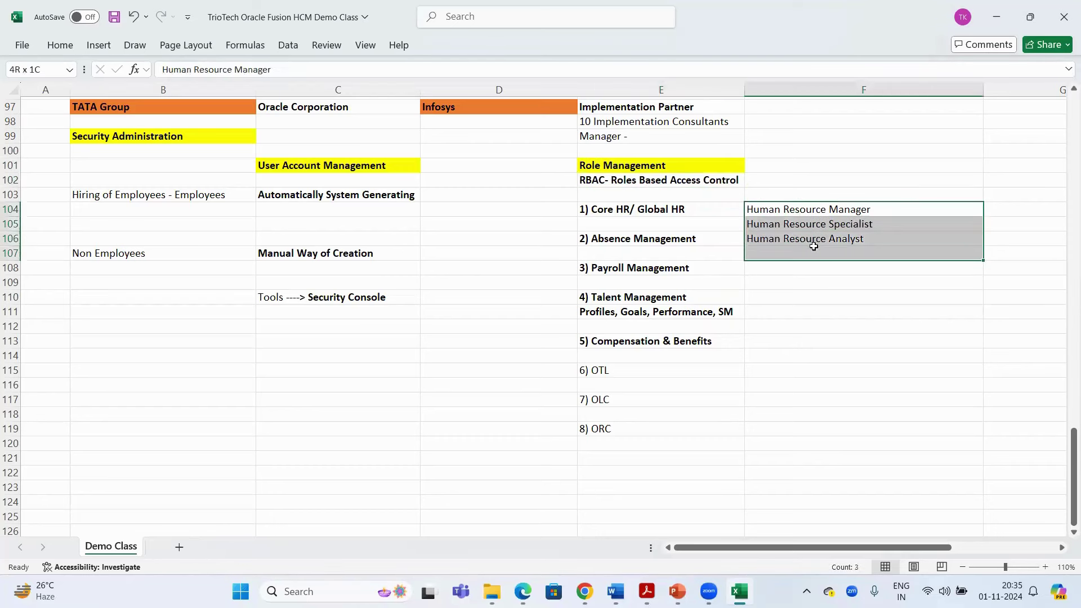
click(668, 266)
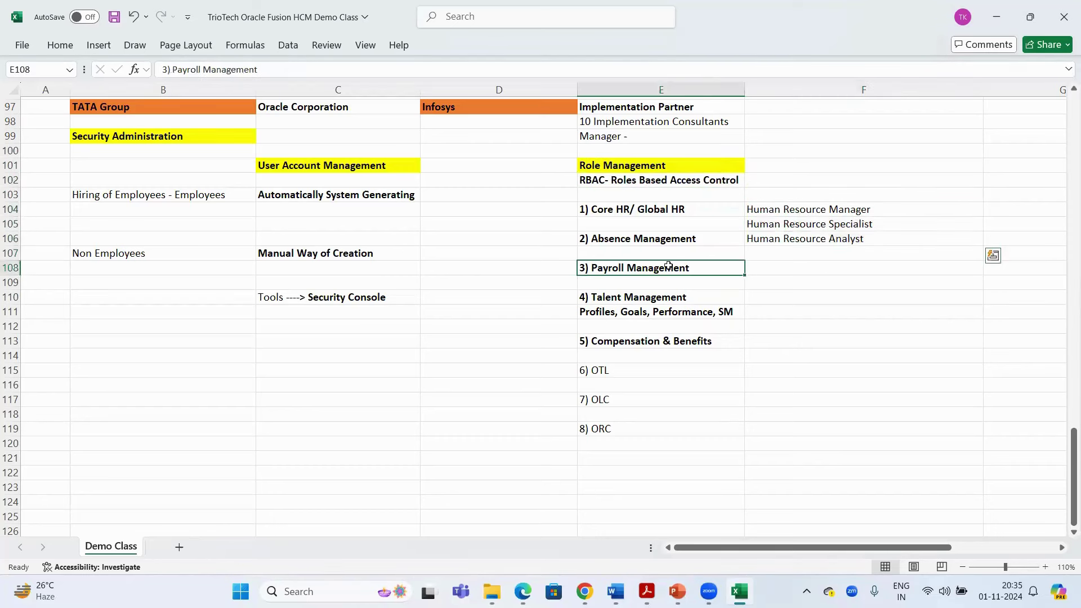
Enter Payroll Administrator and Payroll Manager in F108:F109 and save the workbook
click(824, 269)
text(Pa)
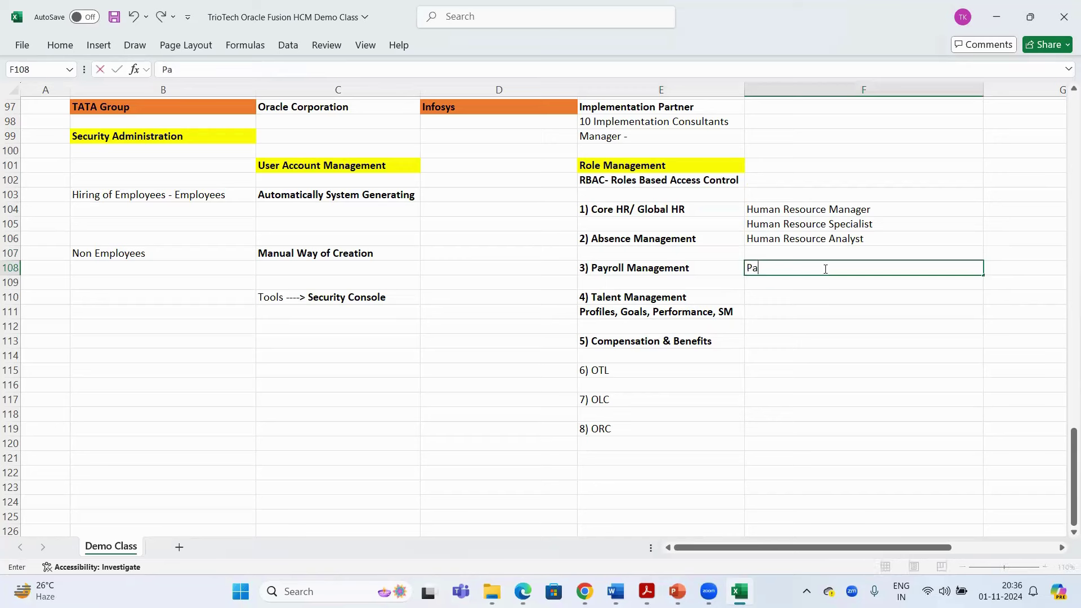
text(yroll Administrator)
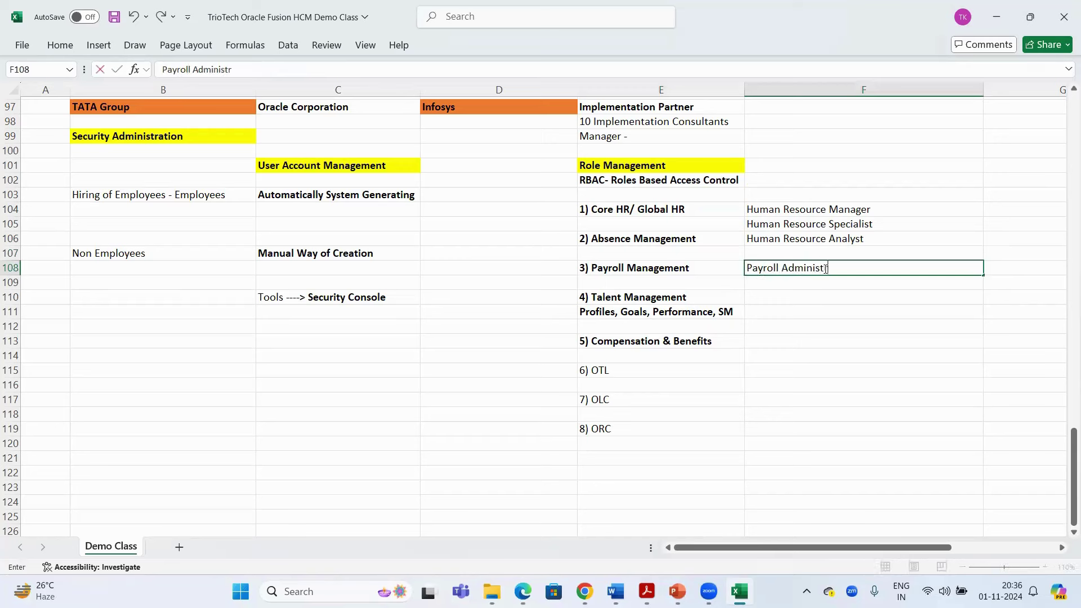
key(Return)
text(Payroll )
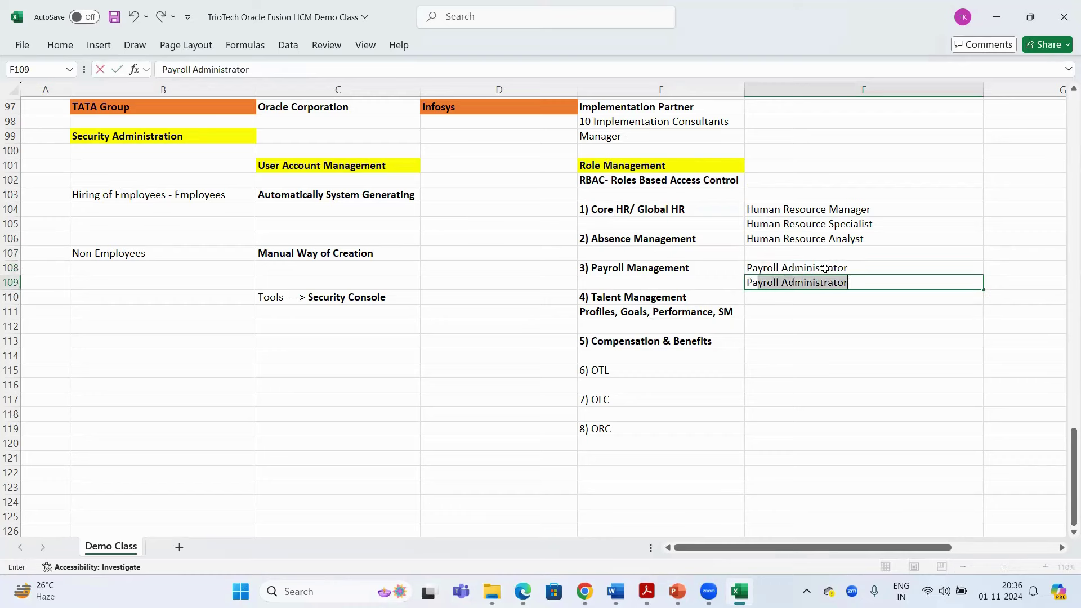
text(Manager)
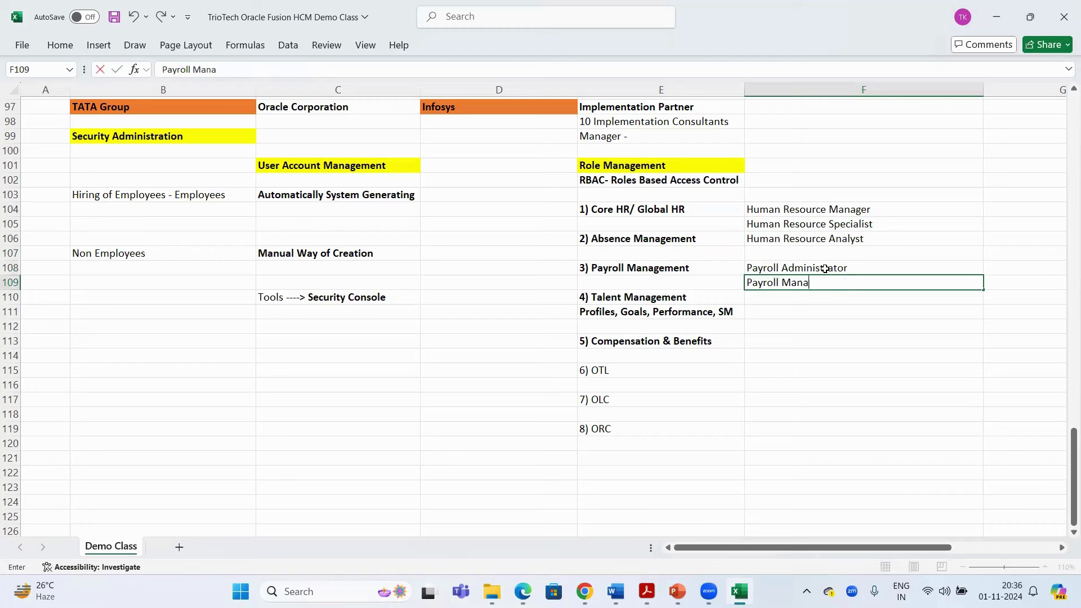
key(Return)
key(ctrl+s)
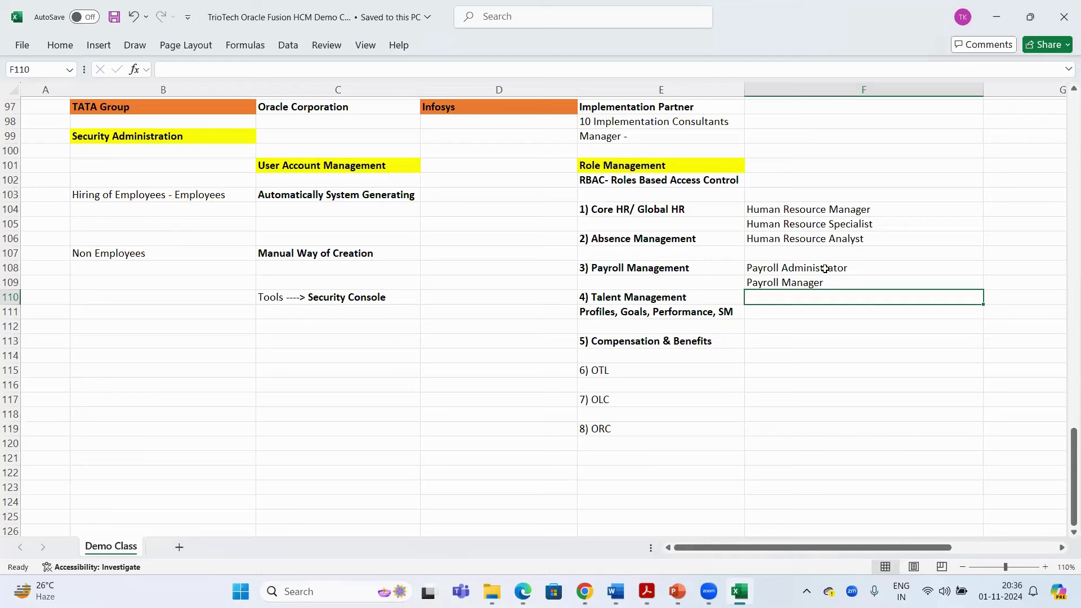
Review the module headings alongside the Human Resource and Payroll roles
click(619, 213)
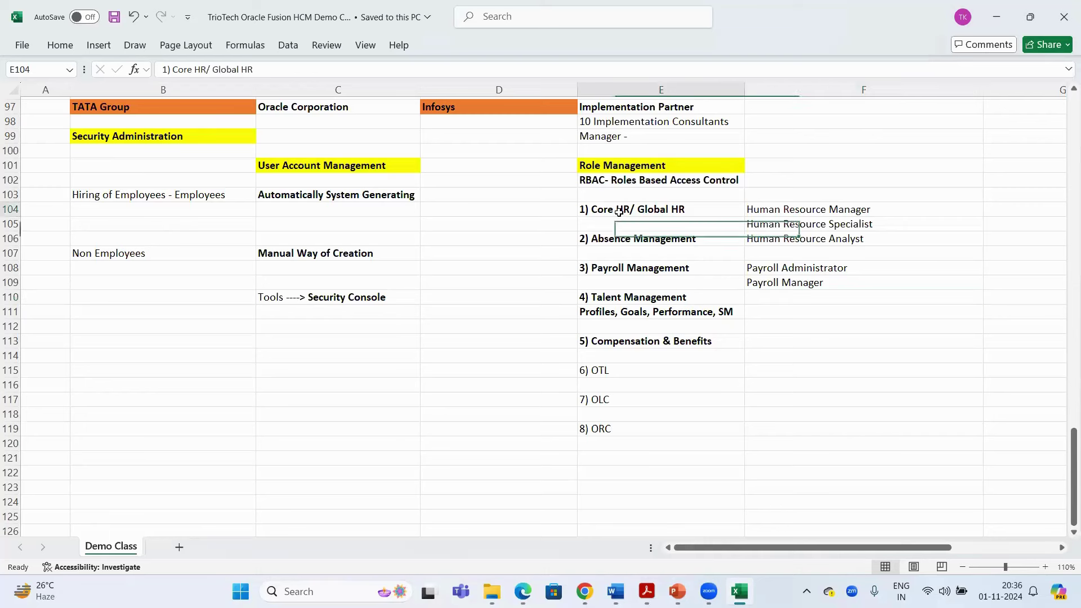
click(632, 239)
click(659, 298)
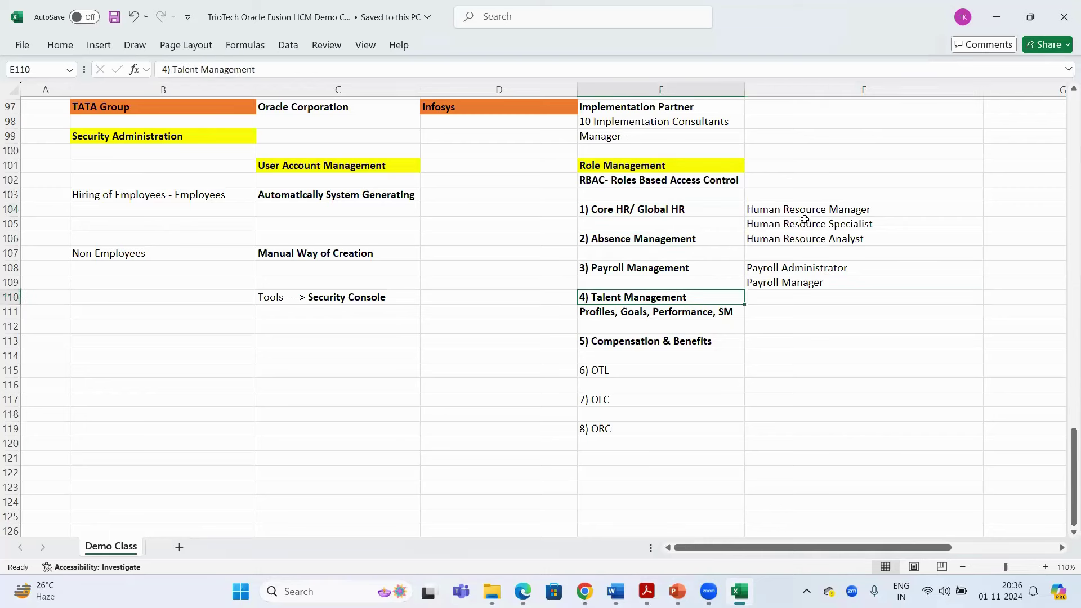
drag(804, 211, 804, 240)
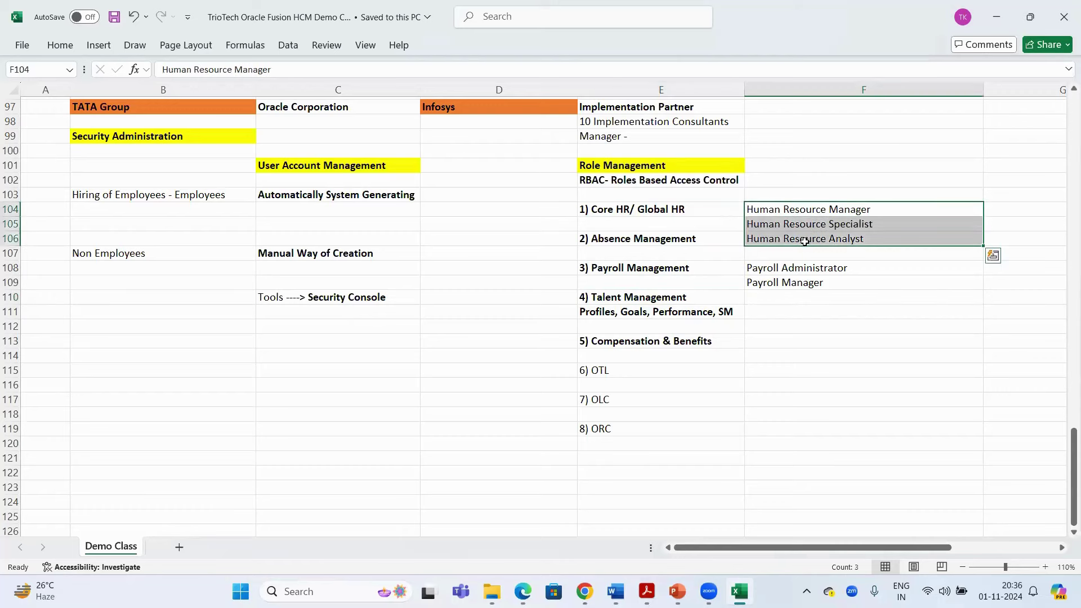
click(650, 269)
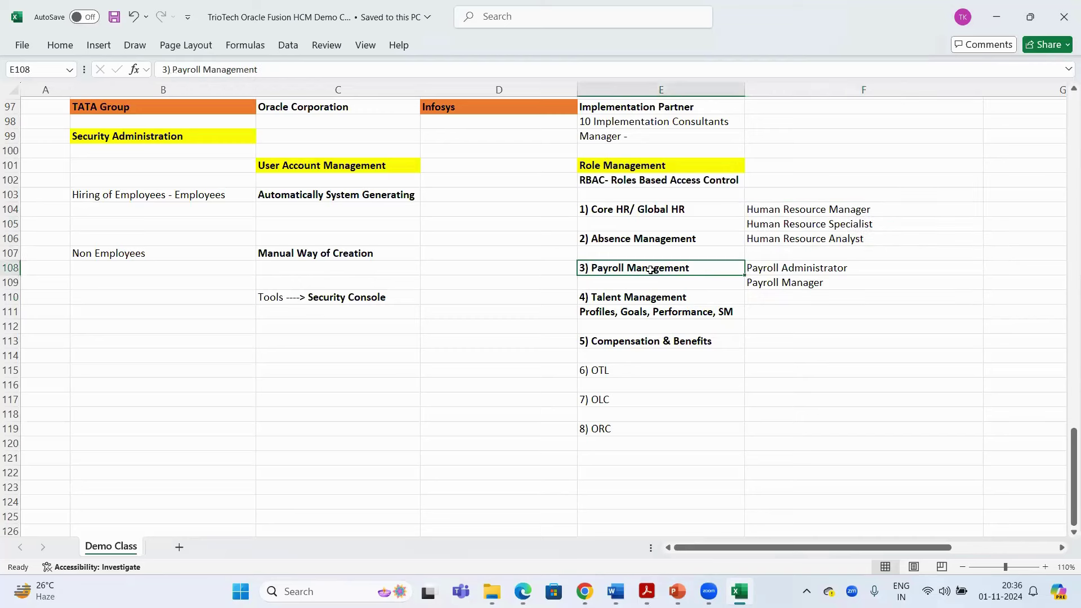
click(815, 269)
click(812, 283)
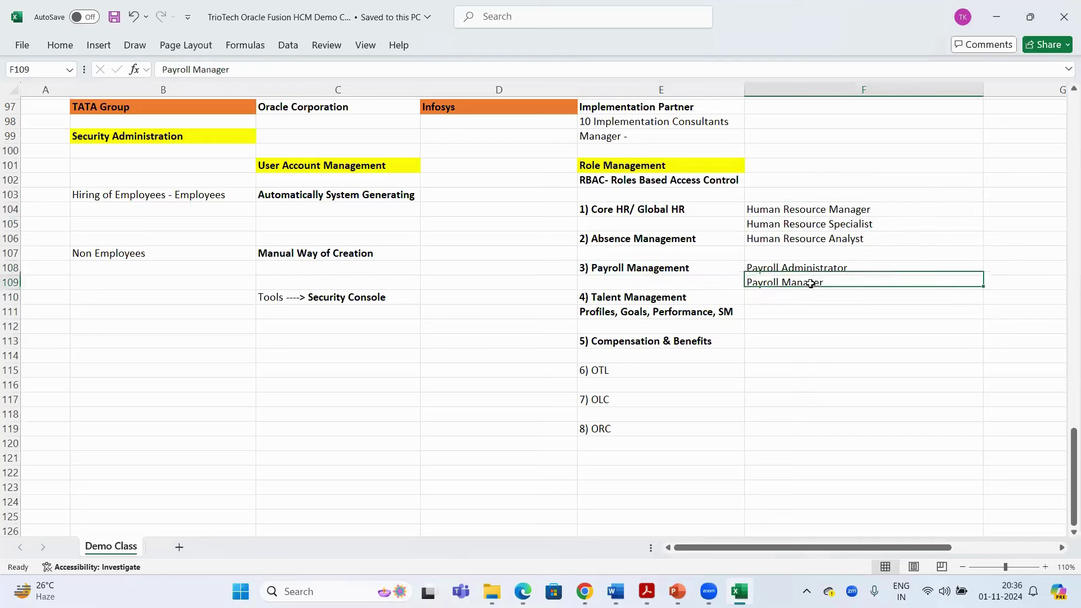
click(648, 342)
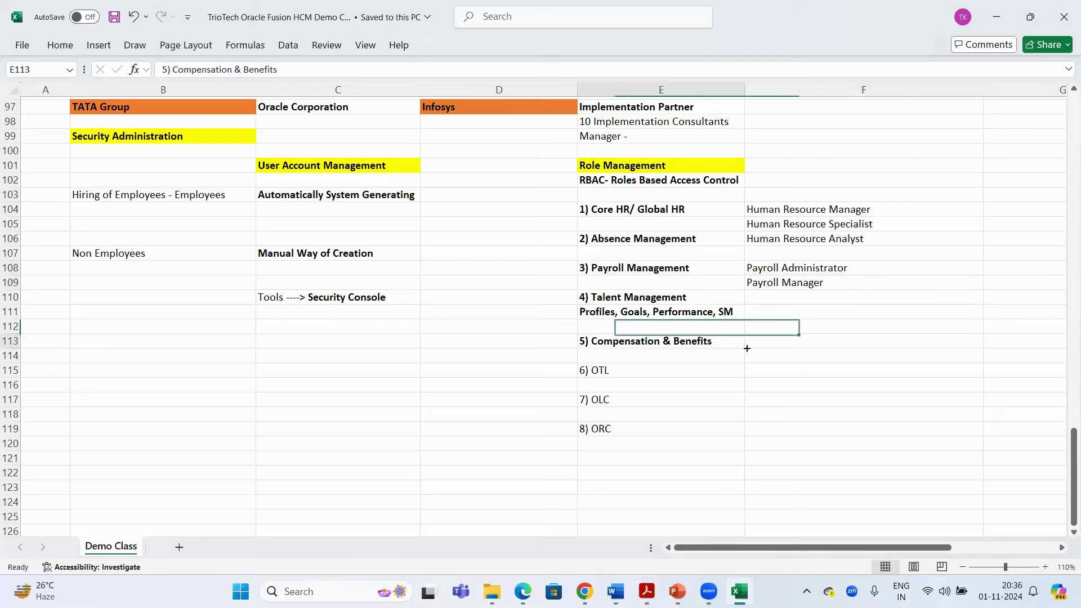
Add Compensation Manager, Compensation Administrator and Benefits Administrator beside Compensation & Benefits
click(790, 336)
text(Compen)
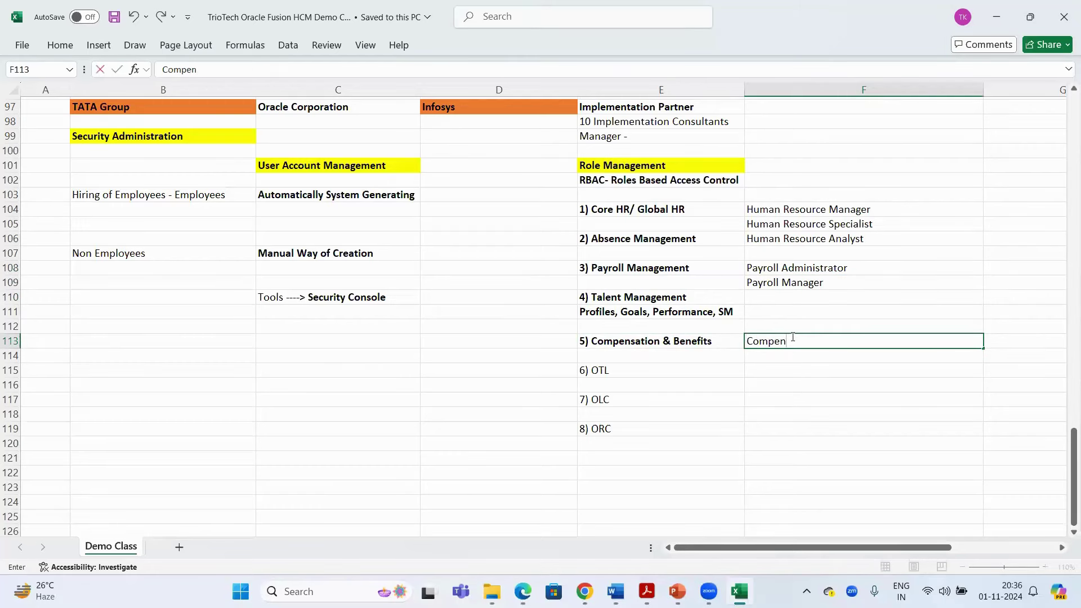
text(sation Manager)
key(Return)
text(Compen)
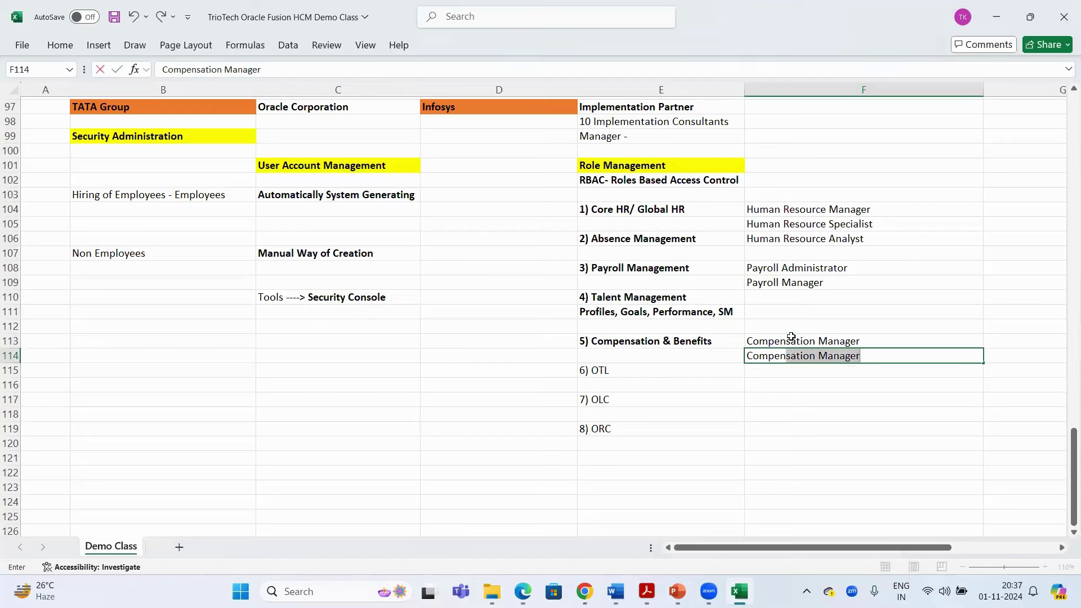
text(sation Admi)
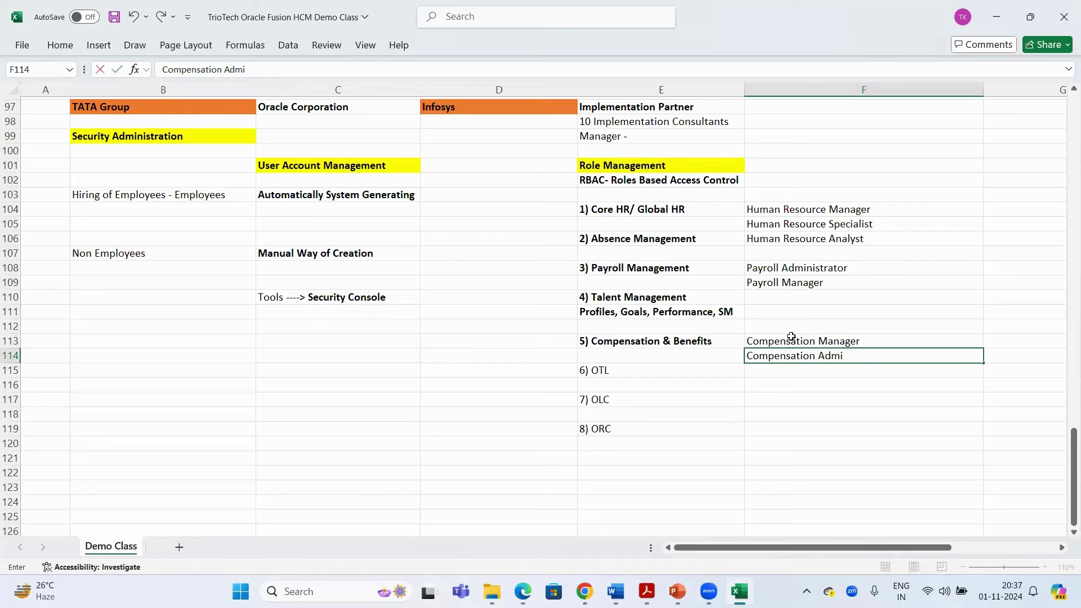
text(nistrator)
key(Return)
key(Return)
text(Ben)
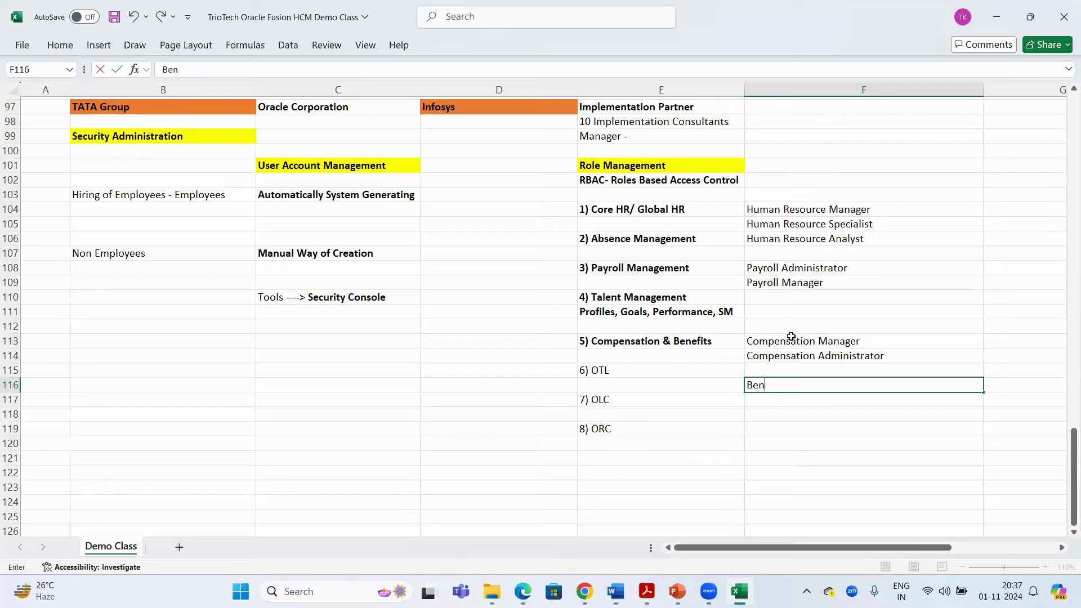
text(efits Administrator)
key(Return)
key(Return)
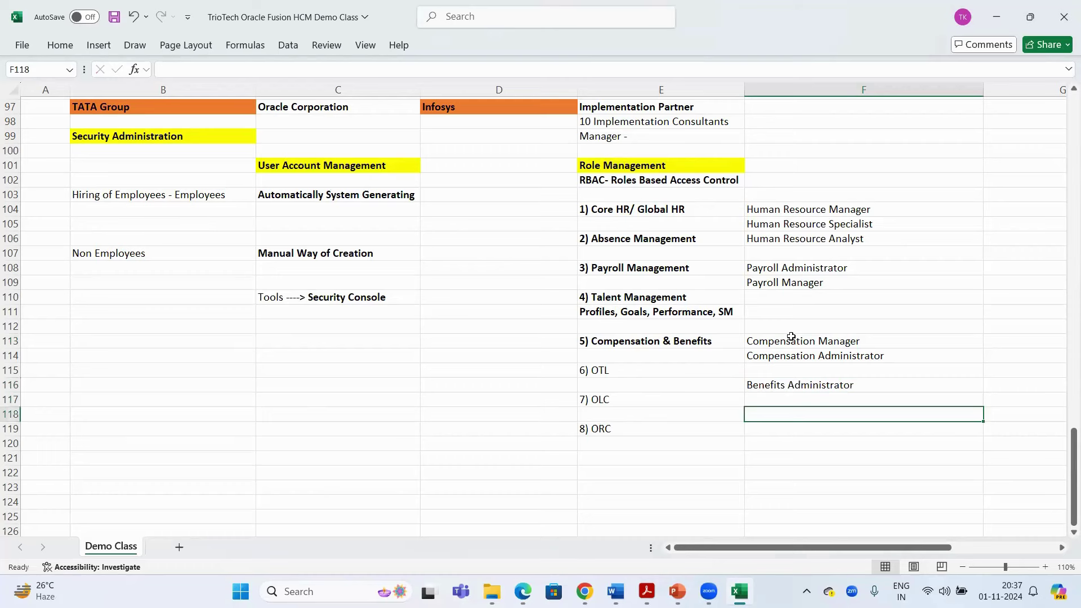
Add Learning Specialist as the role beside 7) OLC
drag(791, 210, 788, 239)
click(652, 400)
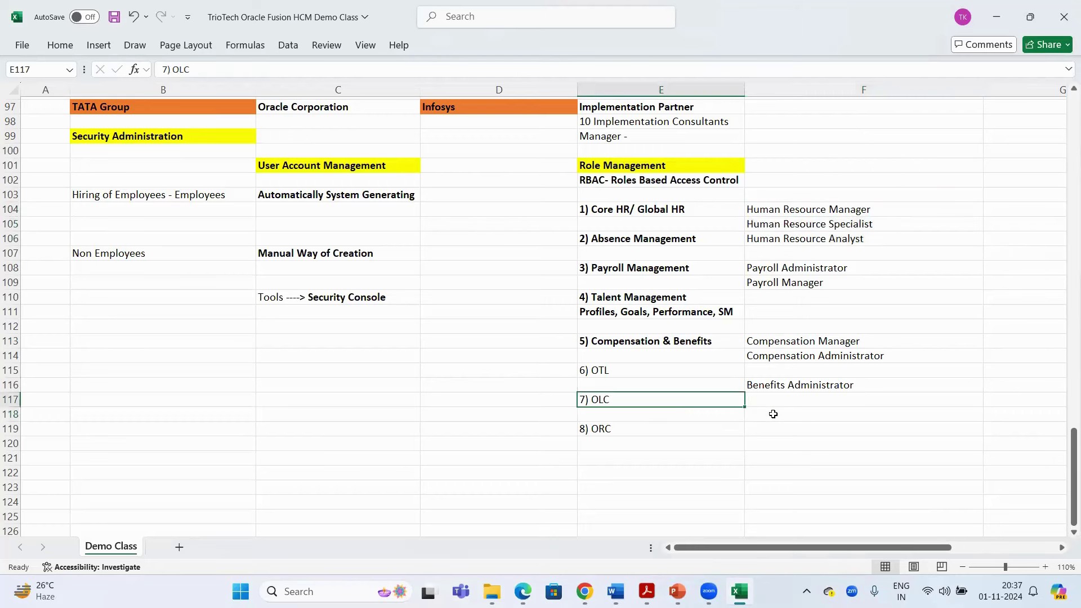
click(773, 413)
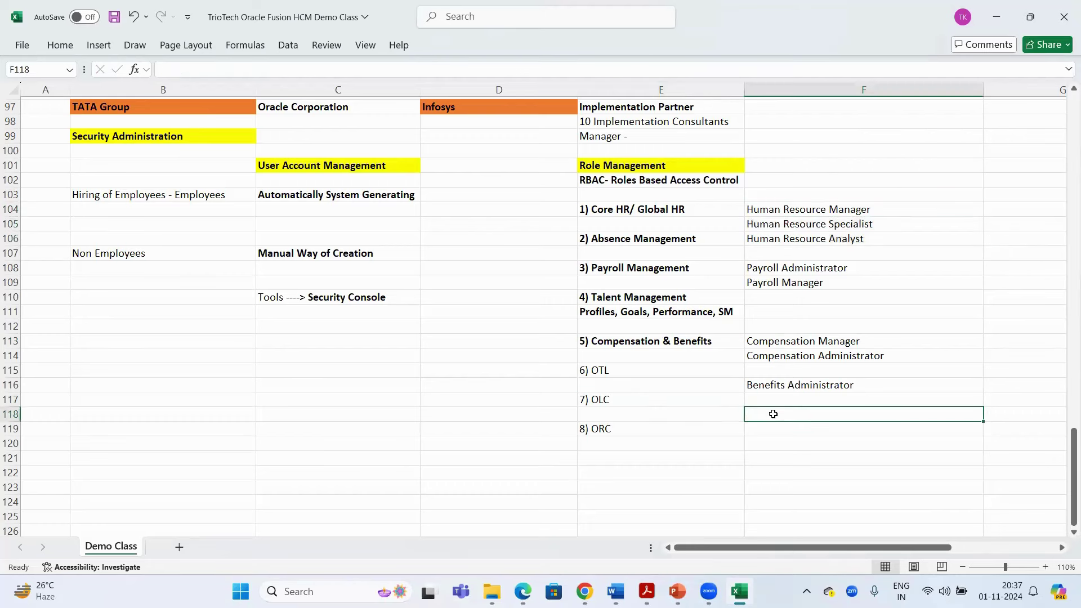
text(Learning SPe)
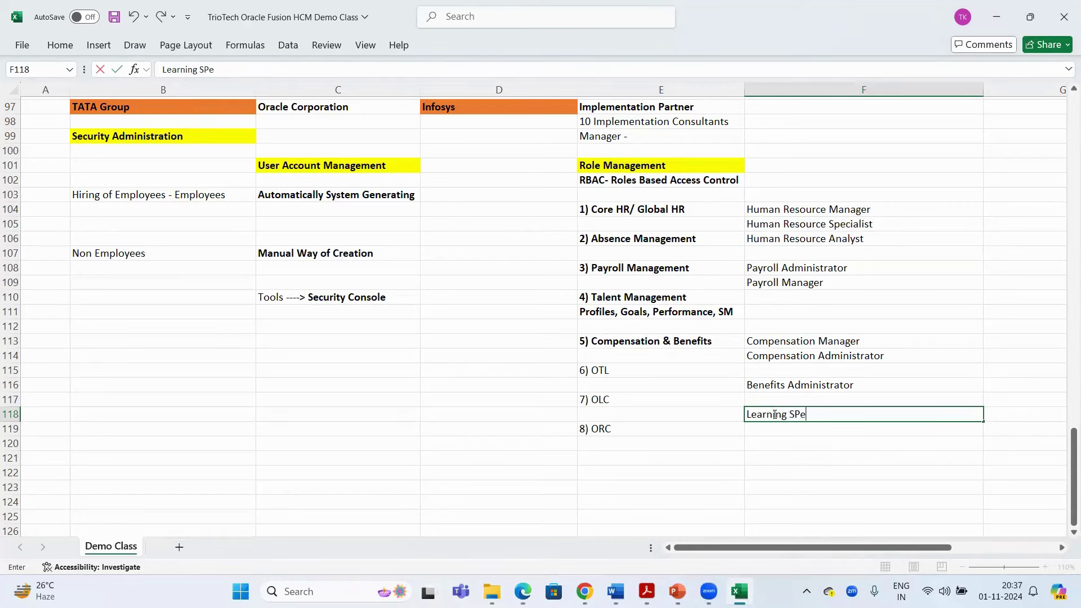
key(BackSpace)
text(pecialist)
key(Return)
key(Return)
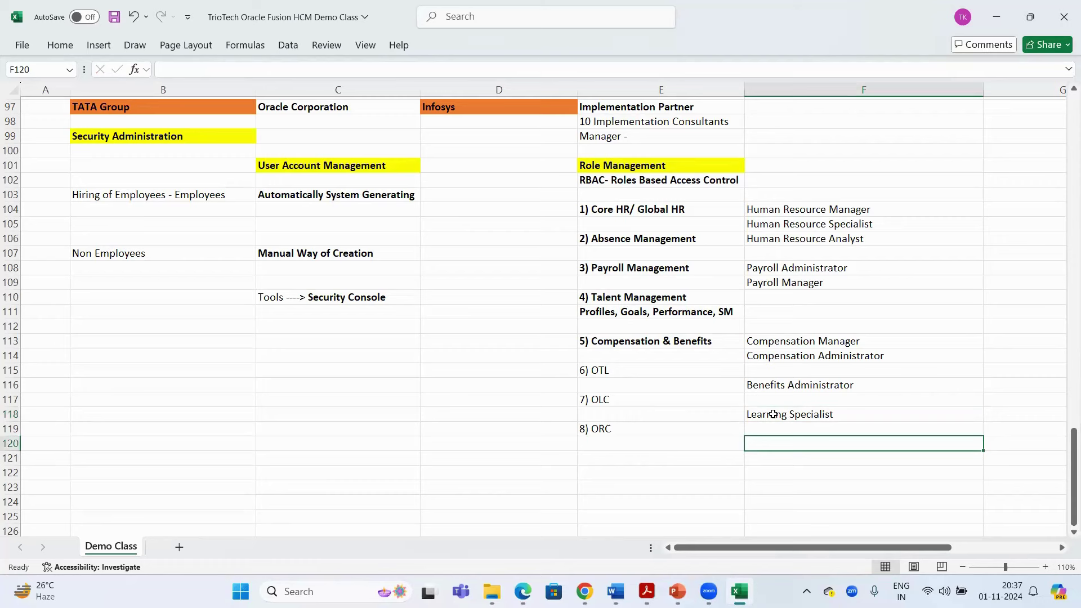
Add Recruting Specialist and Hiring Manager beside 8) ORC, then save
click(640, 430)
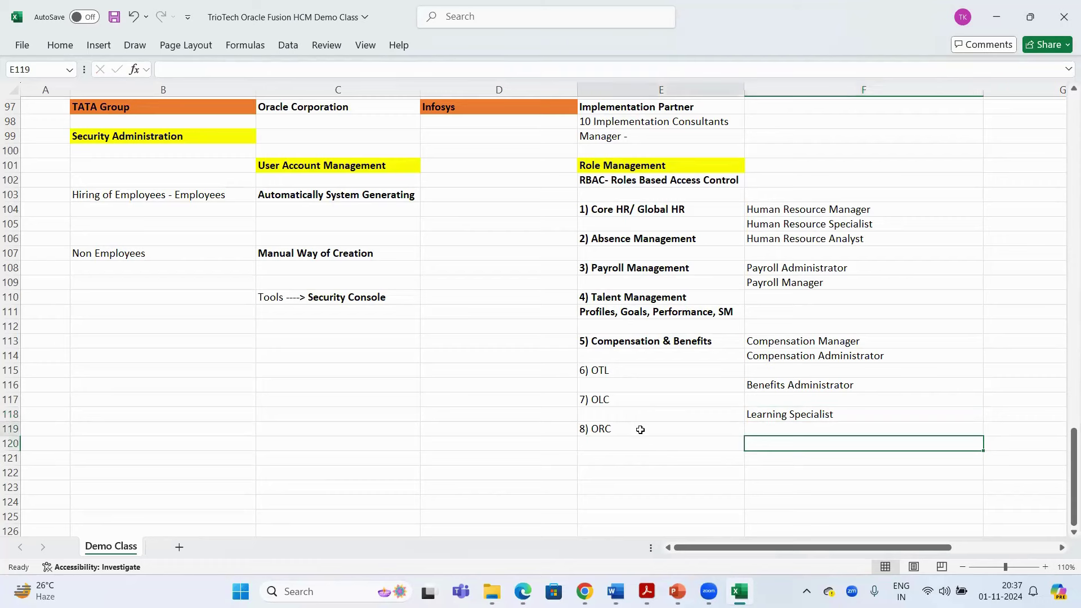
click(781, 444)
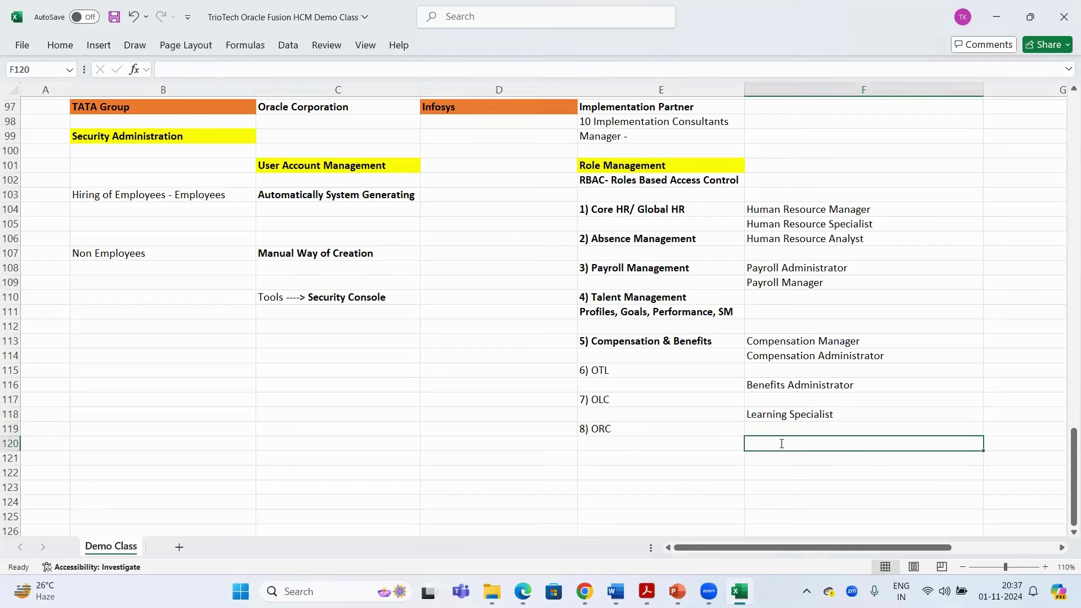
text(Recrutin)
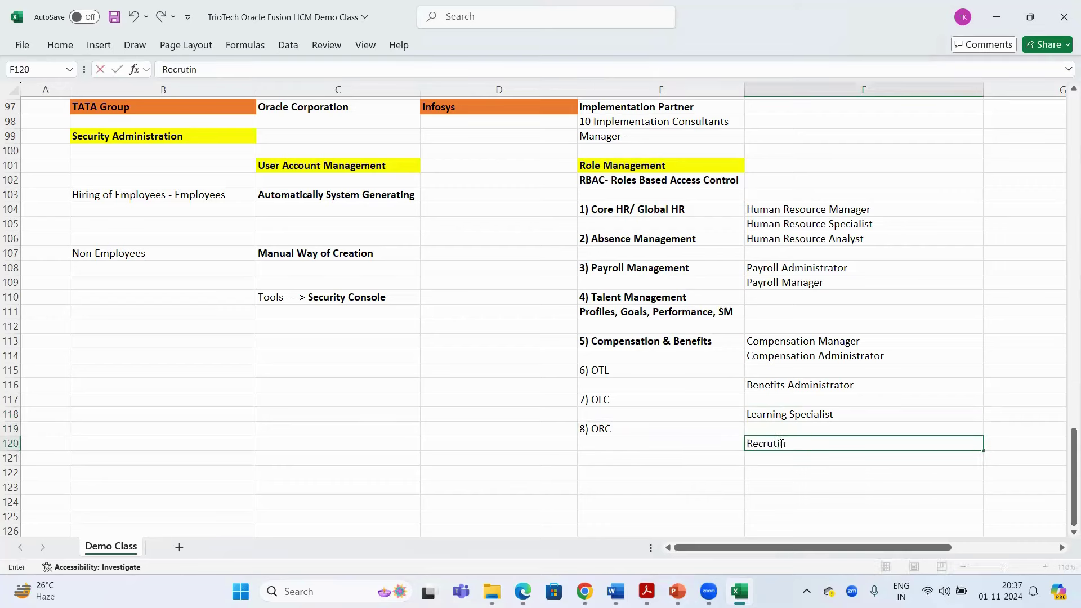
text(g Specialist)
key(Return)
text(Hi)
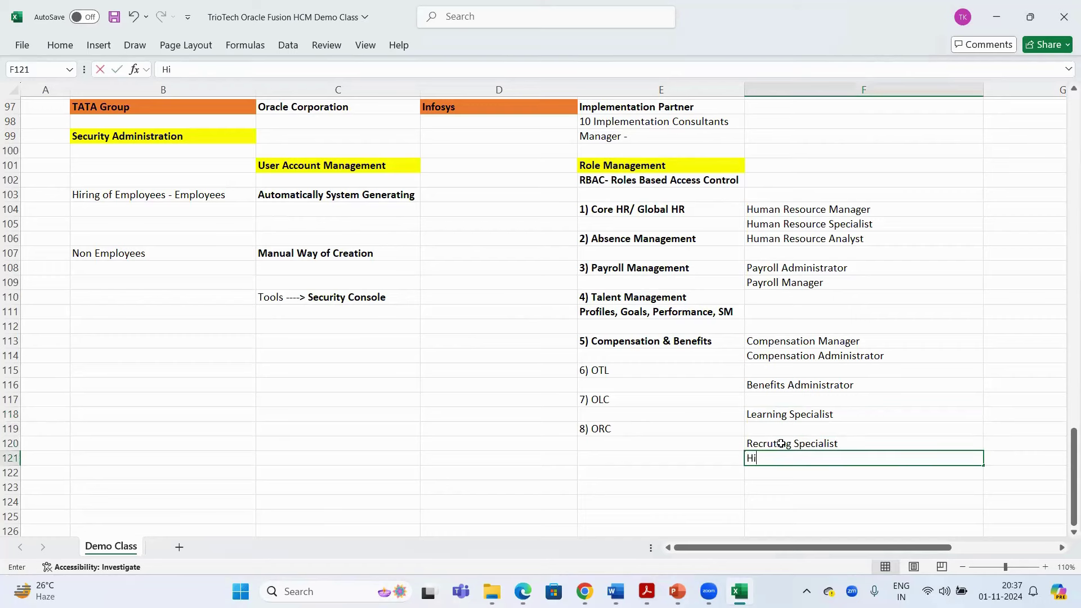
text(ring Manager)
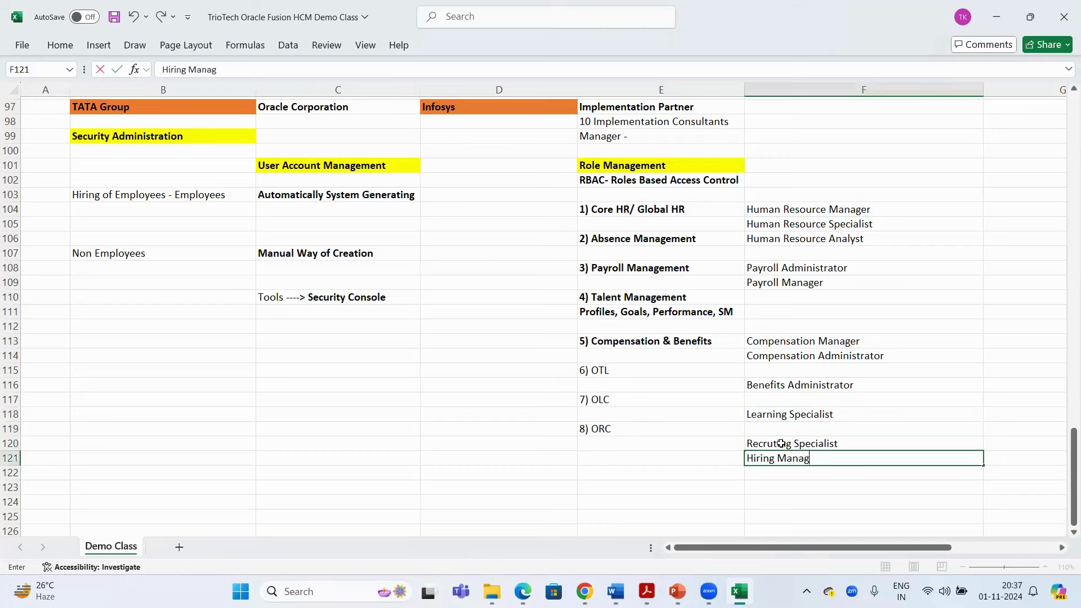
key(Return)
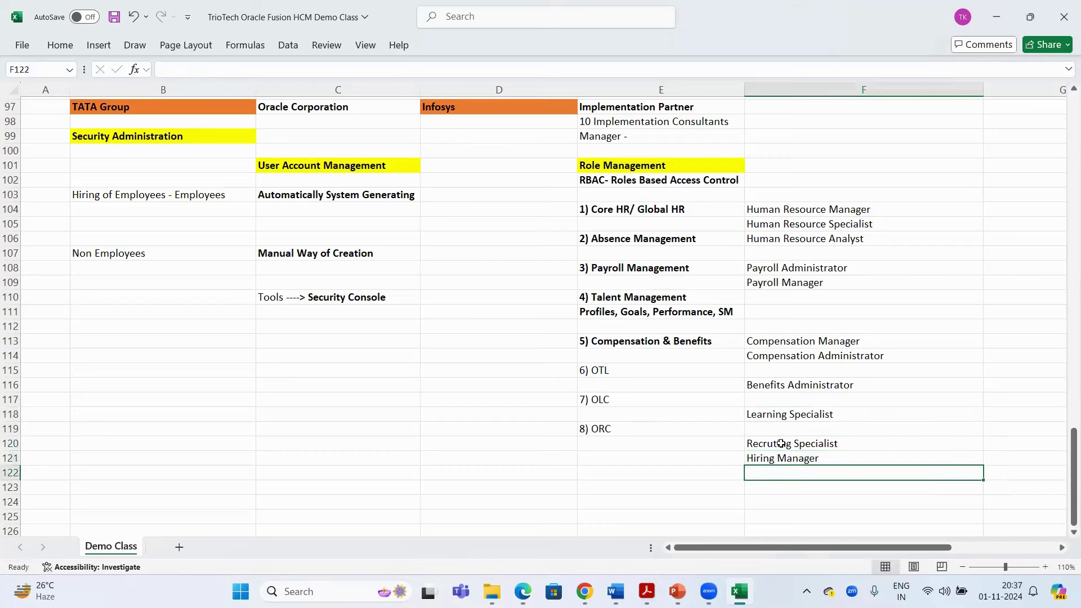
key(ctrl+s)
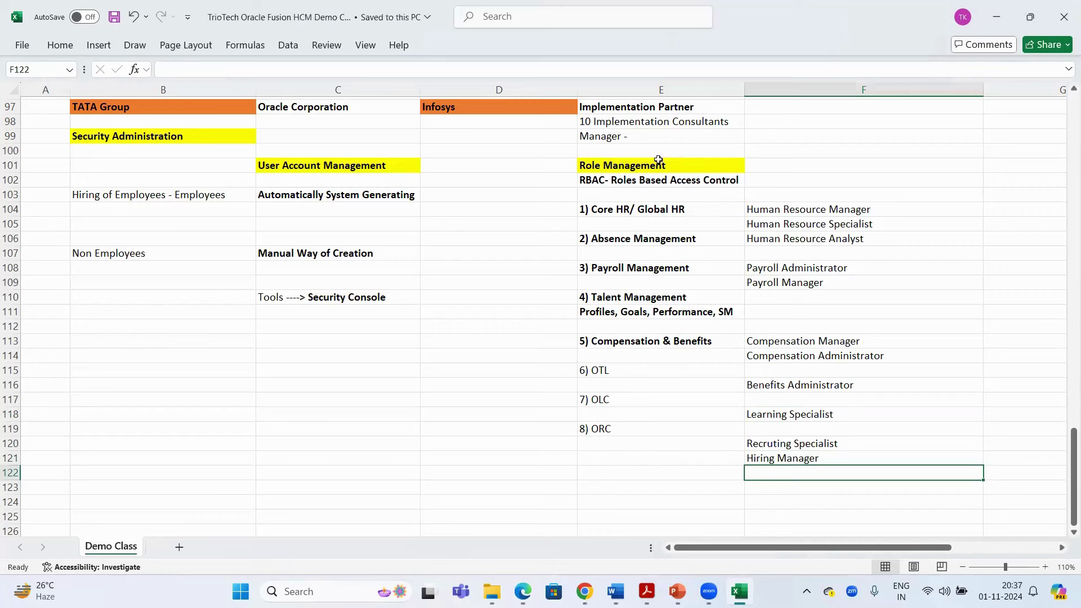
click(658, 159)
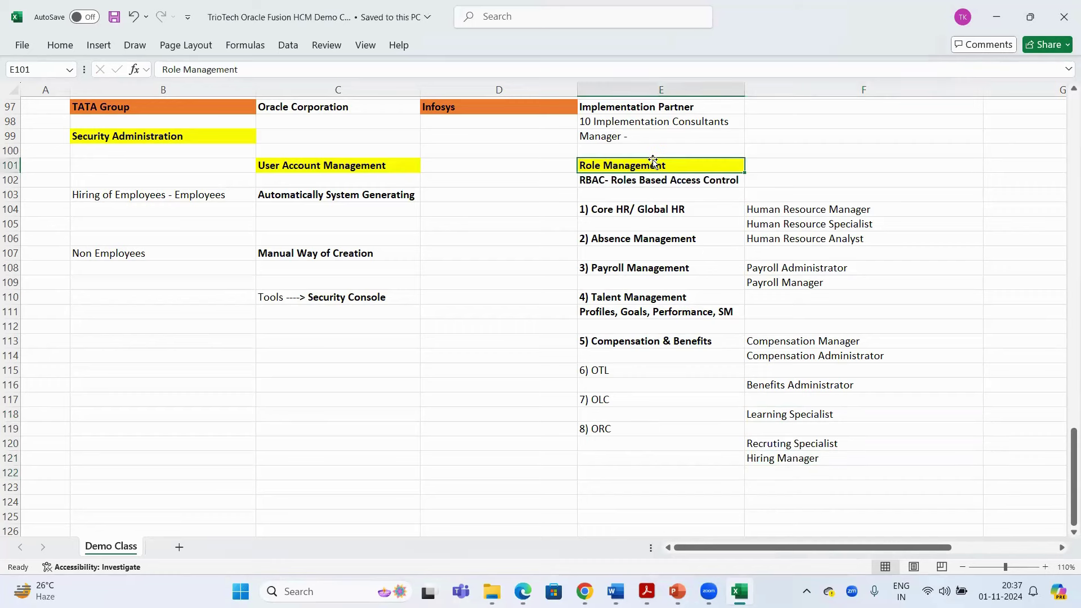
click(637, 210)
click(636, 239)
click(637, 268)
click(632, 298)
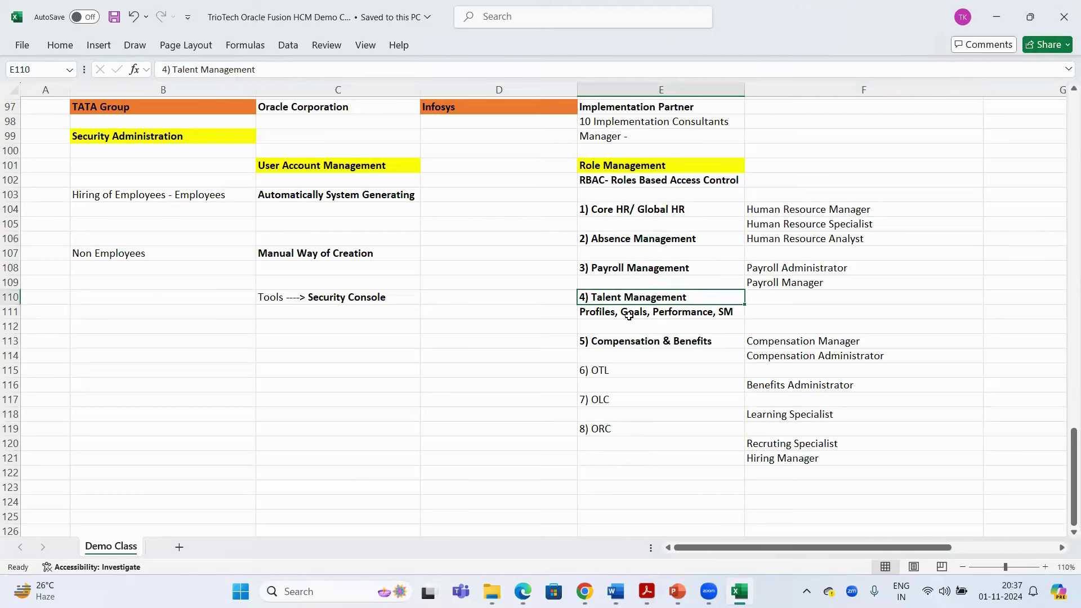
click(627, 341)
click(621, 366)
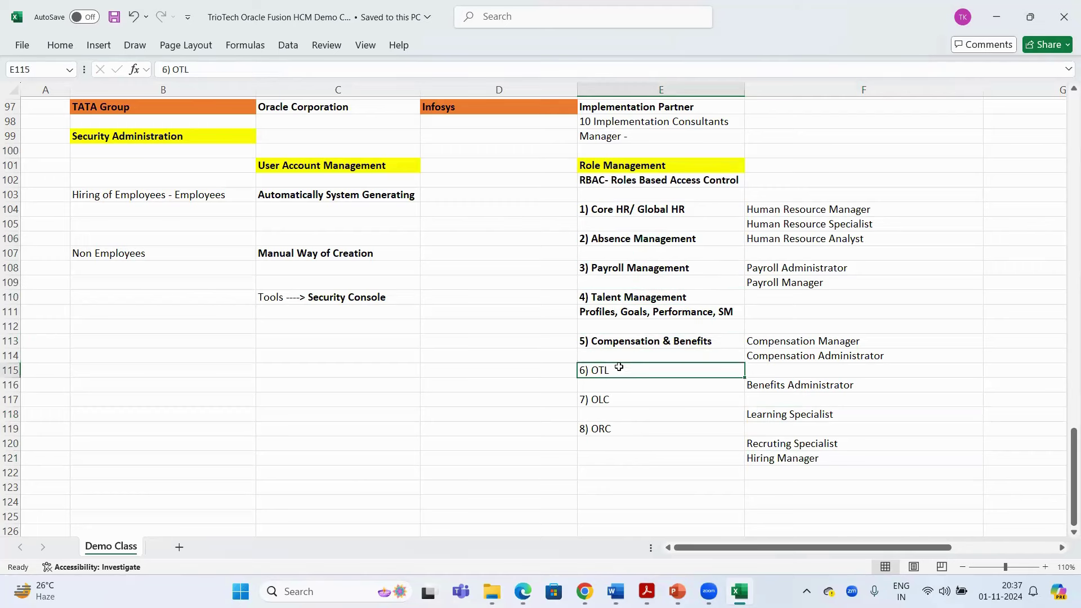
click(620, 396)
click(792, 209)
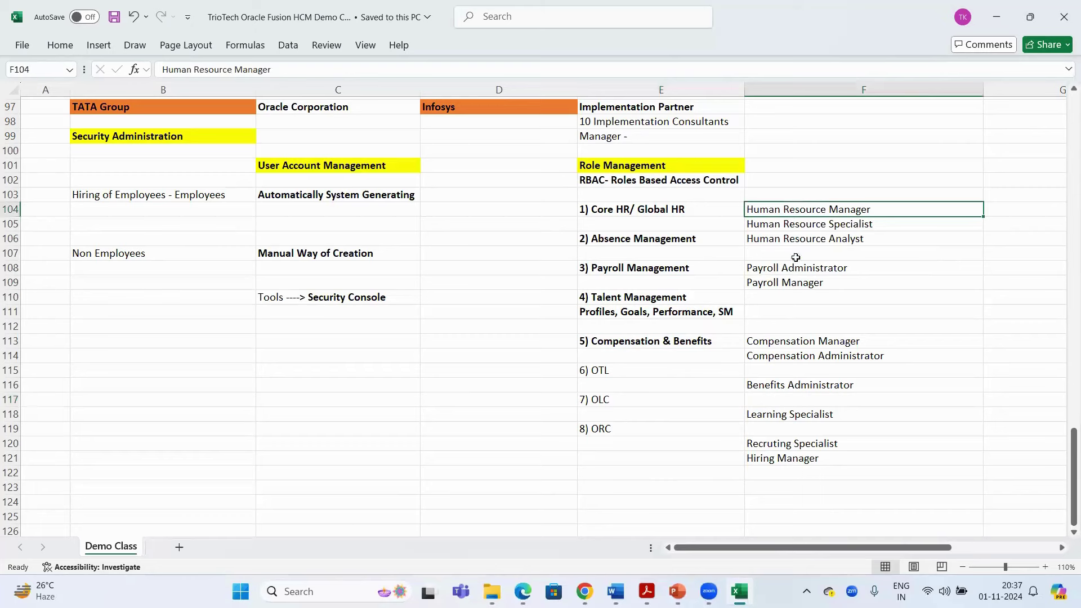
drag(796, 258, 799, 459)
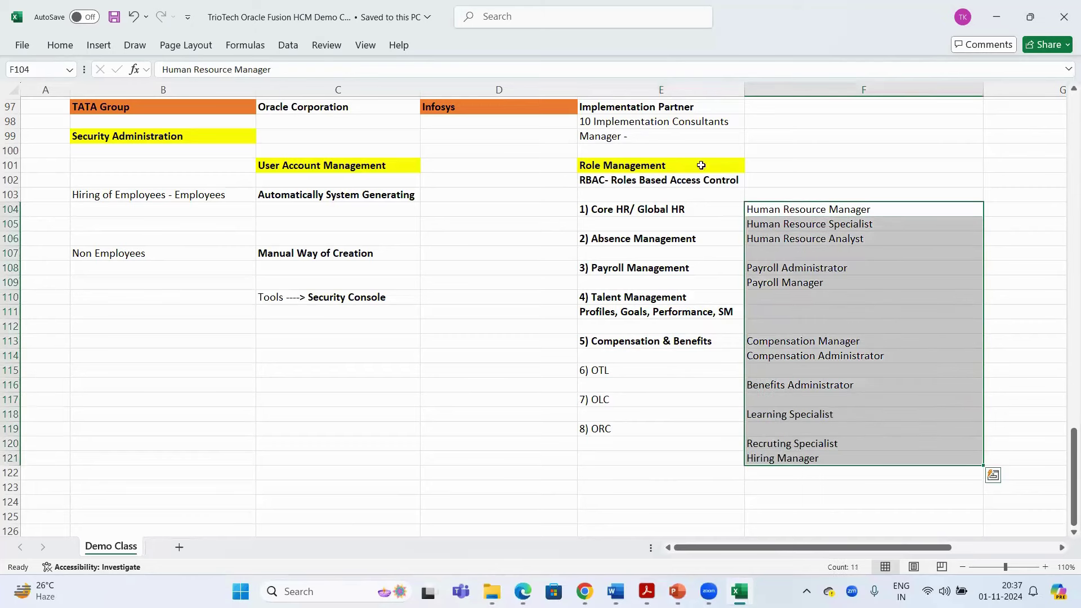
click(650, 169)
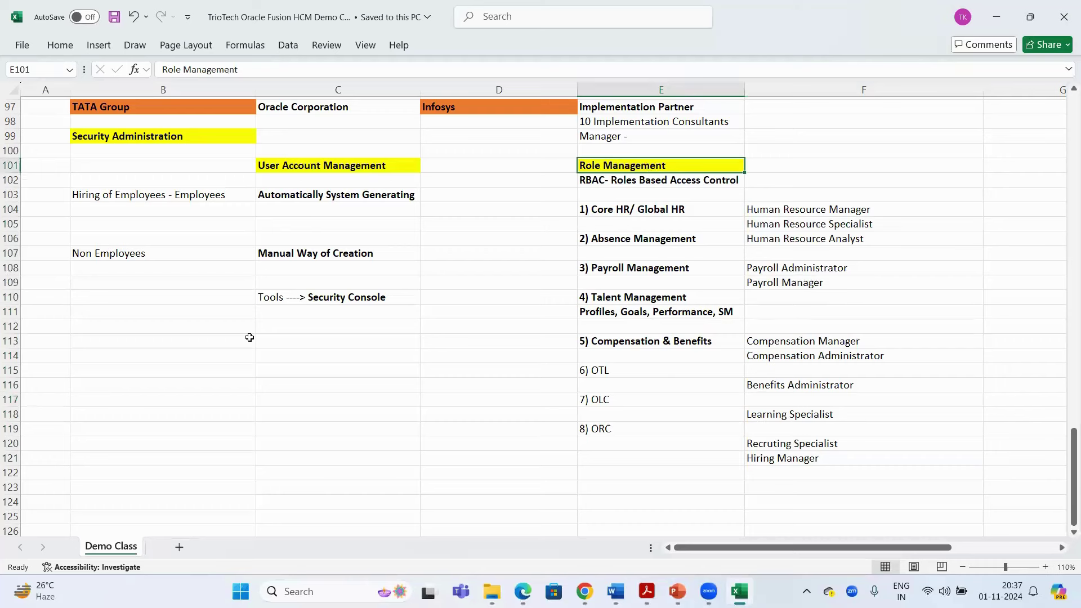
Type a bold 'User ID' note with the new user's ID in C112
click(279, 325)
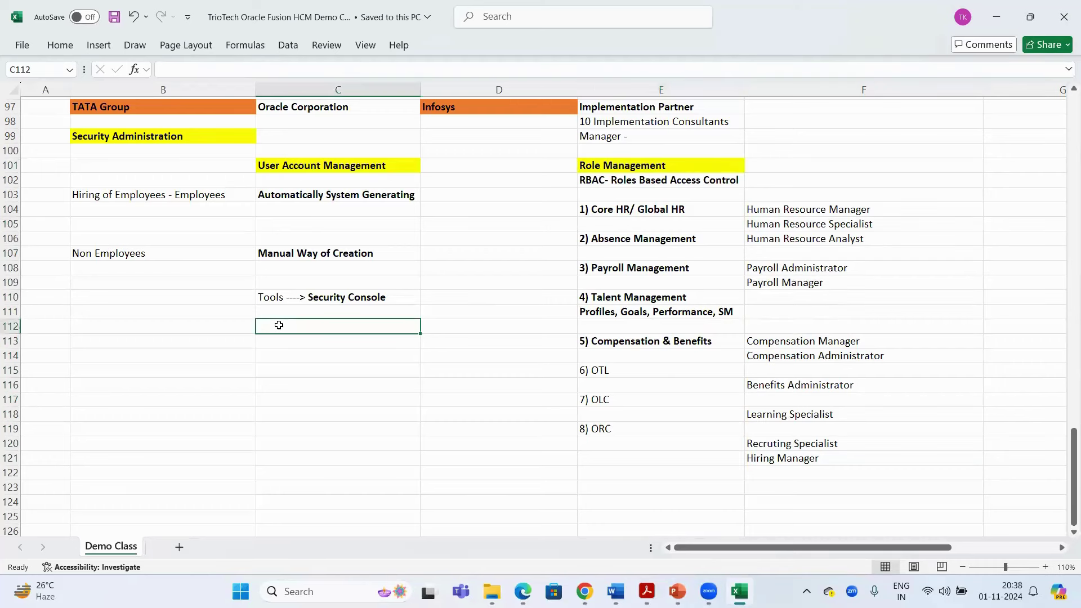
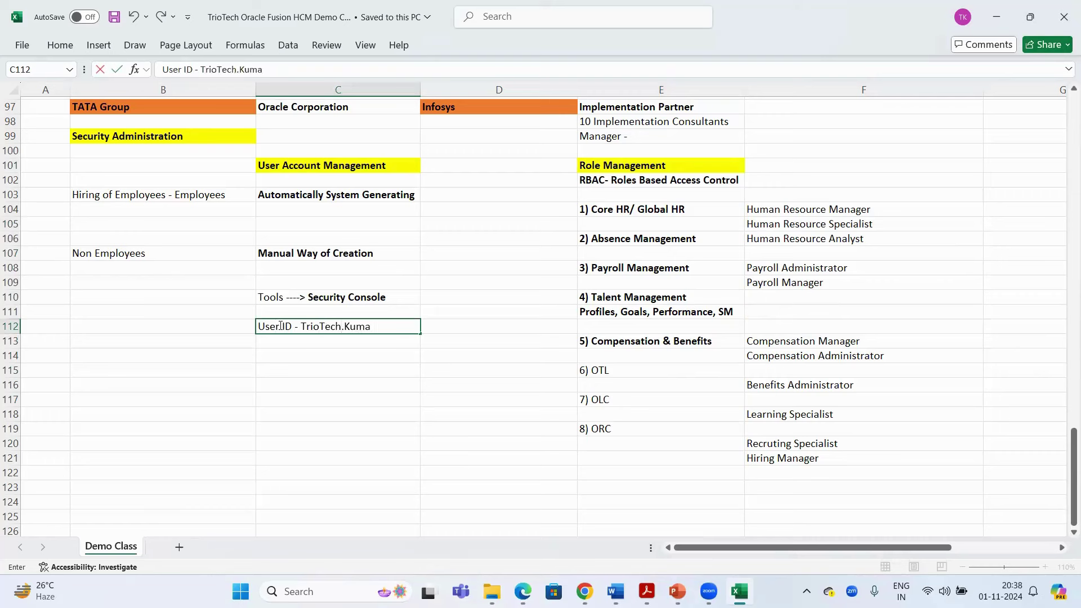
key(Return)
click(280, 326)
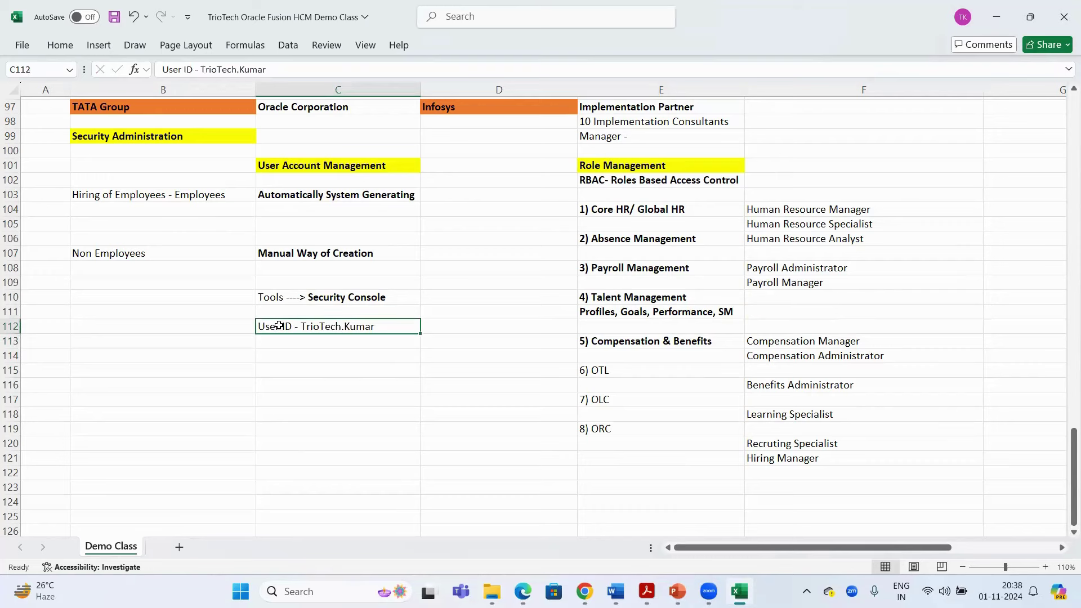
key(ctrl+b)
Give the User ID note an orange fill and save the workbook
right_click(279, 326)
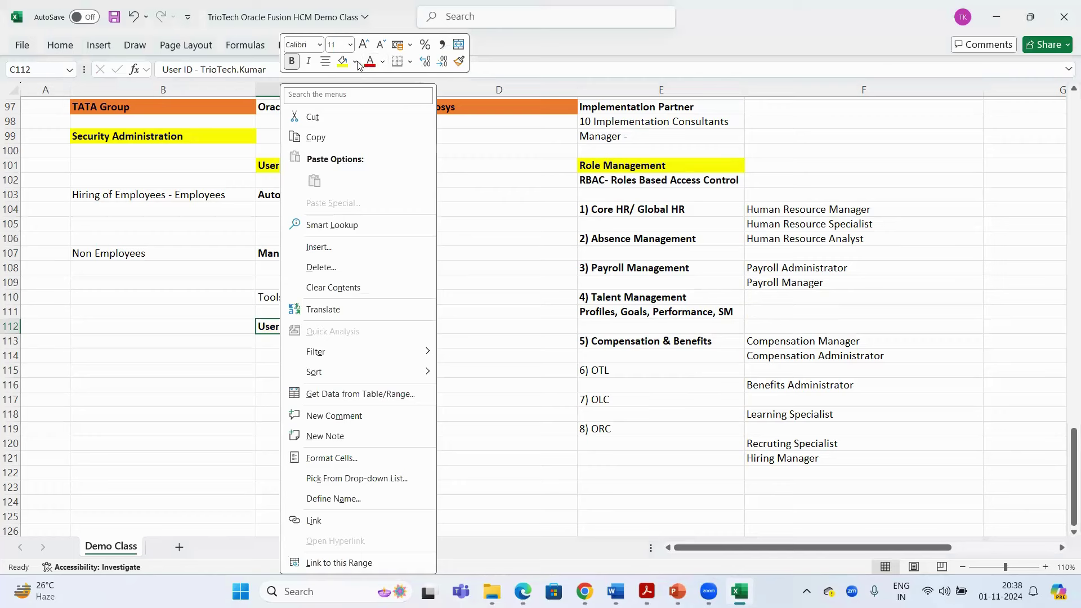
click(356, 62)
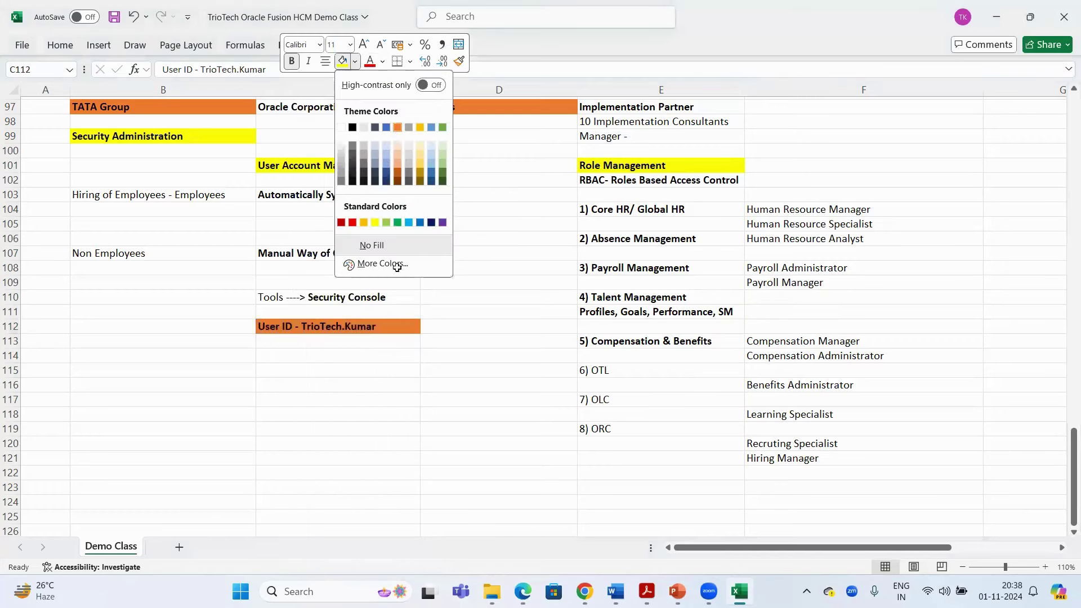
key(Escape)
click(361, 344)
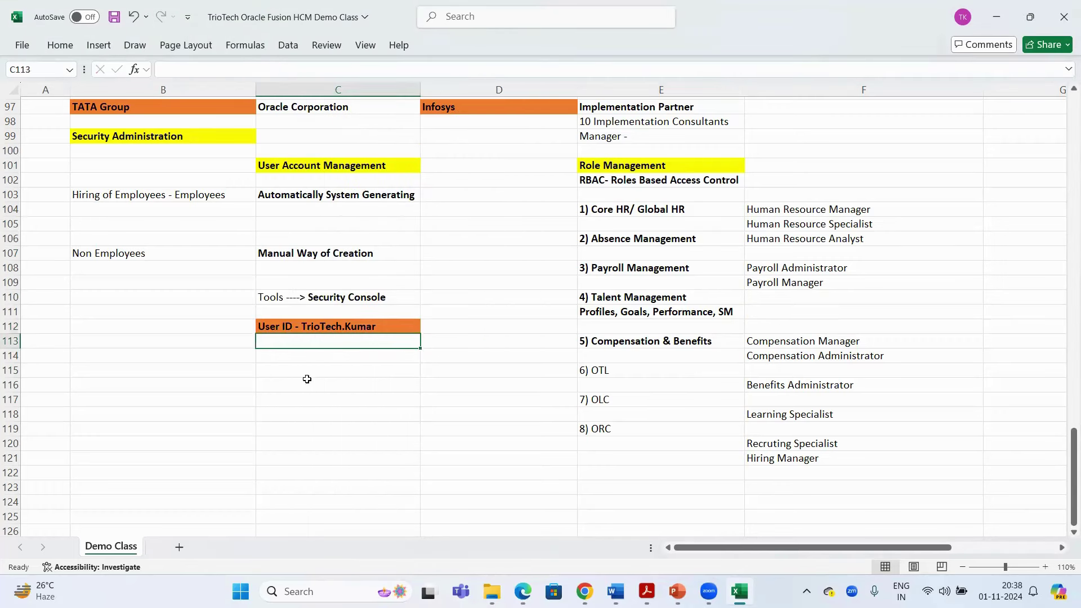
click(309, 327)
key(ctrl+s)
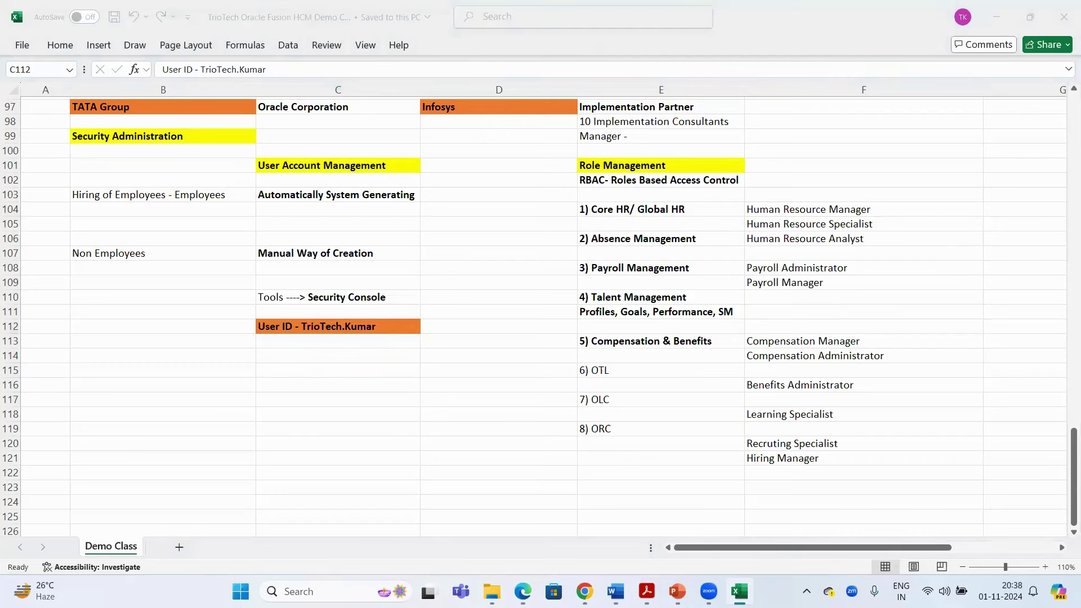
key(alt+Tab)
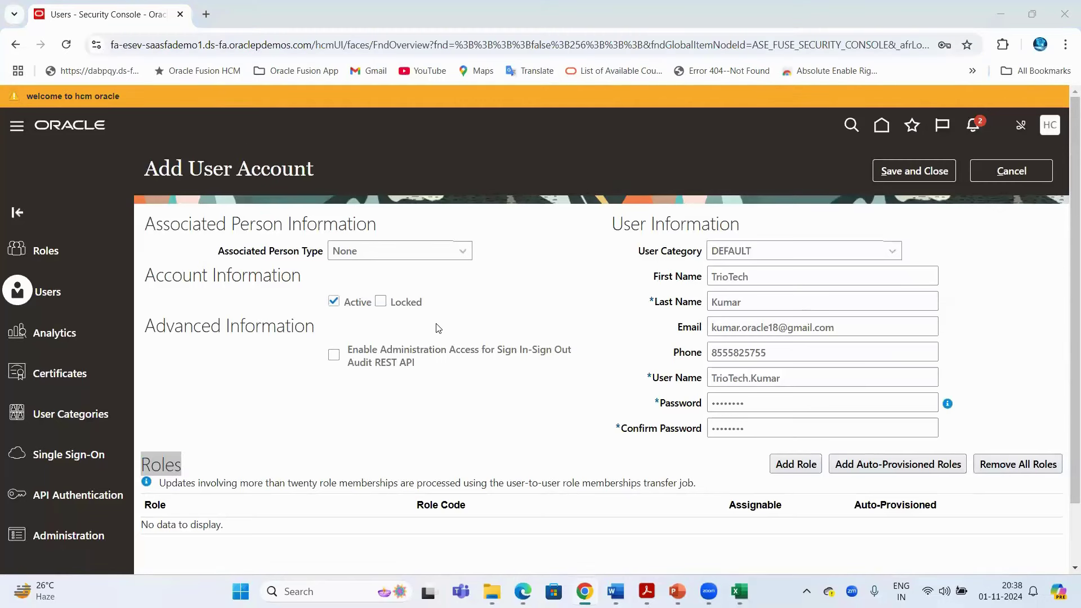
key(alt+Tab)
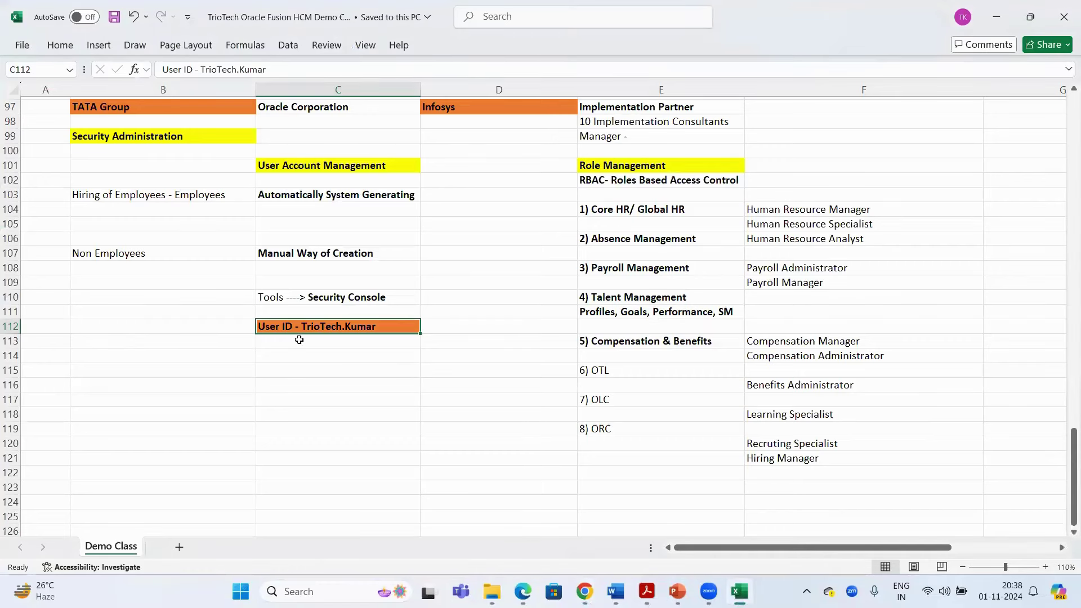
Type 'Role:-' in C114 and make it bold
click(656, 166)
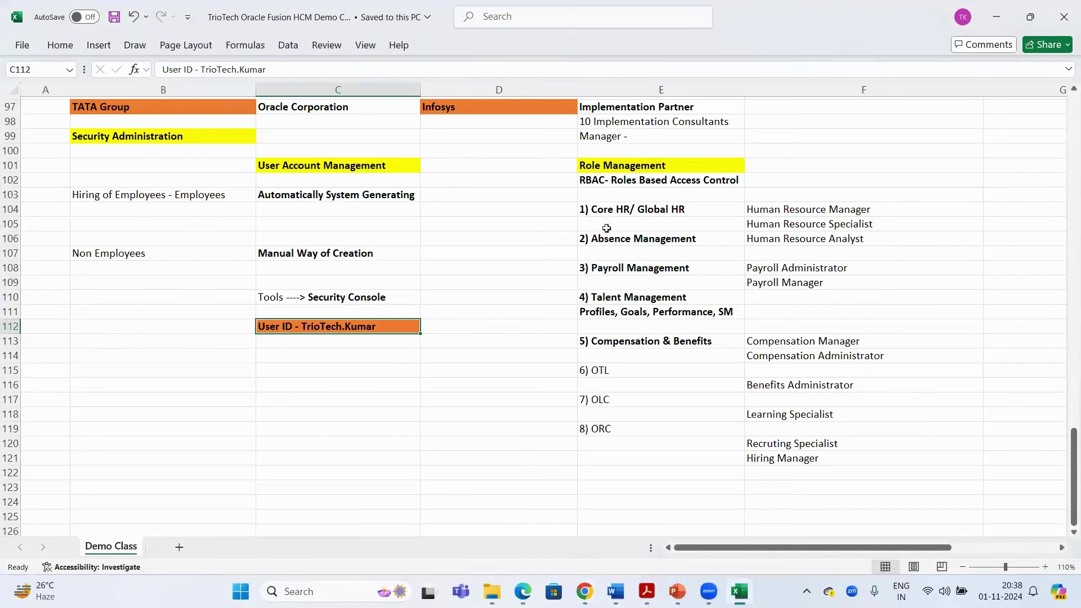
click(280, 345)
click(278, 358)
text(Role:-)
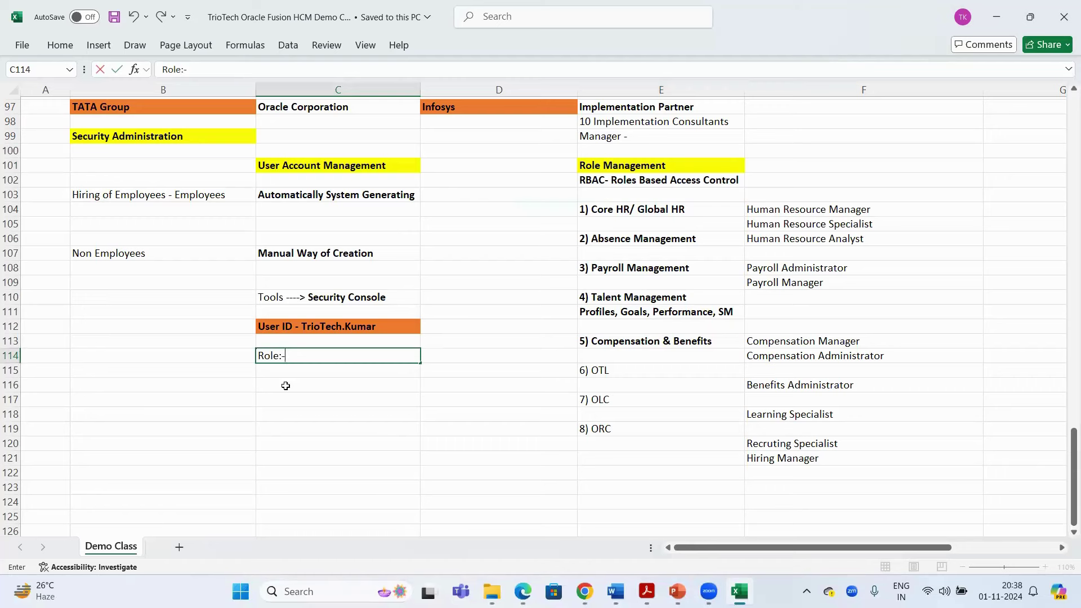
click(285, 386)
click(272, 356)
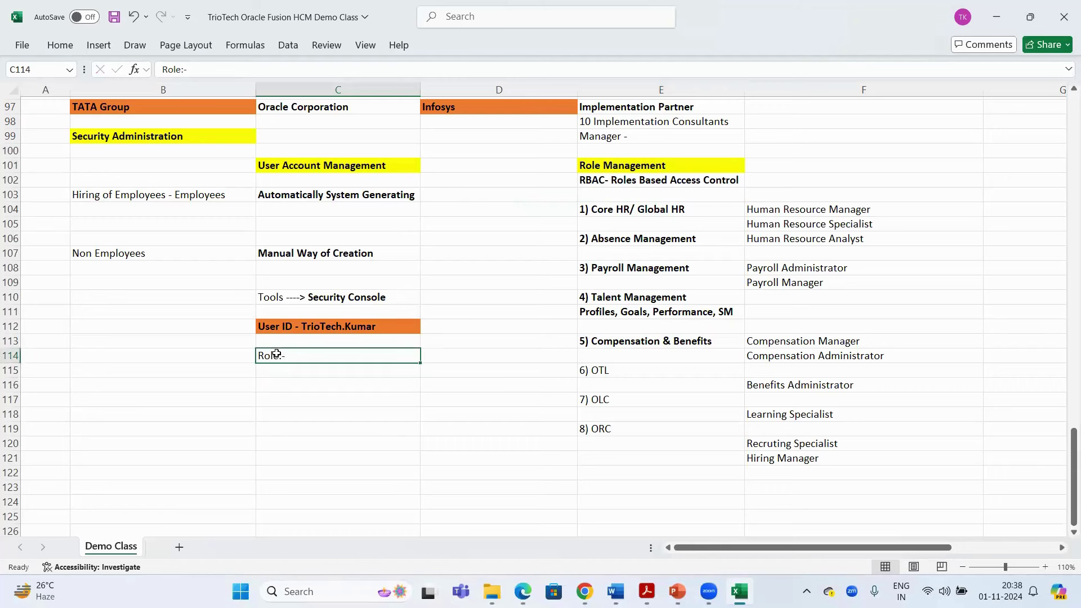
key(ctrl+b)
click(309, 328)
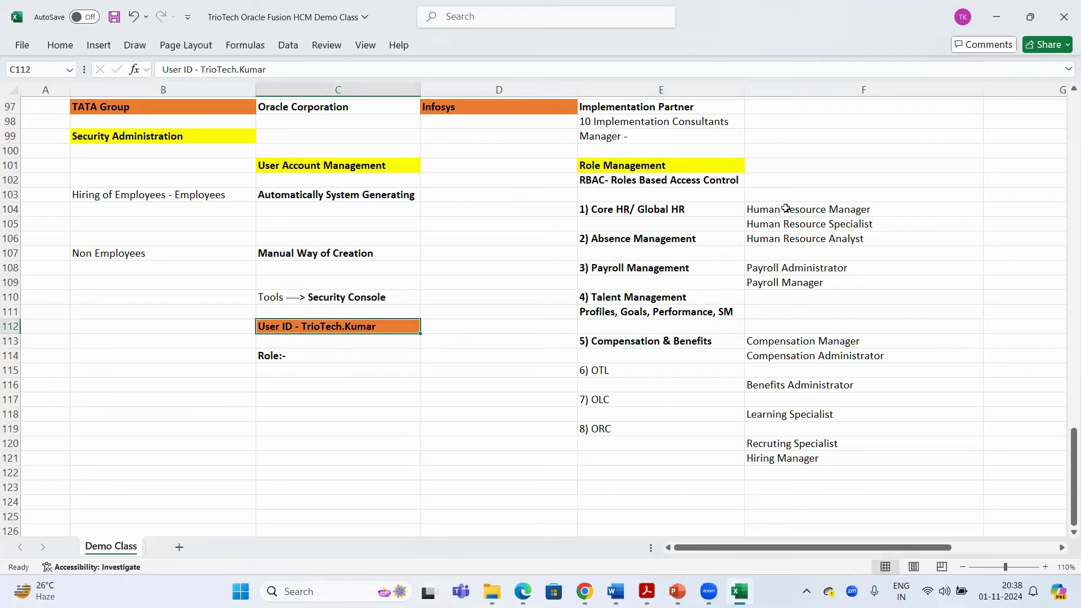
Copy two Human Resource roles to C116:C117 and the payroll roles to C118:C119
mouse_move(784, 210)
mouse_down()
mouse_move(786, 237)
mouse_move(785, 225)
mouse_up()
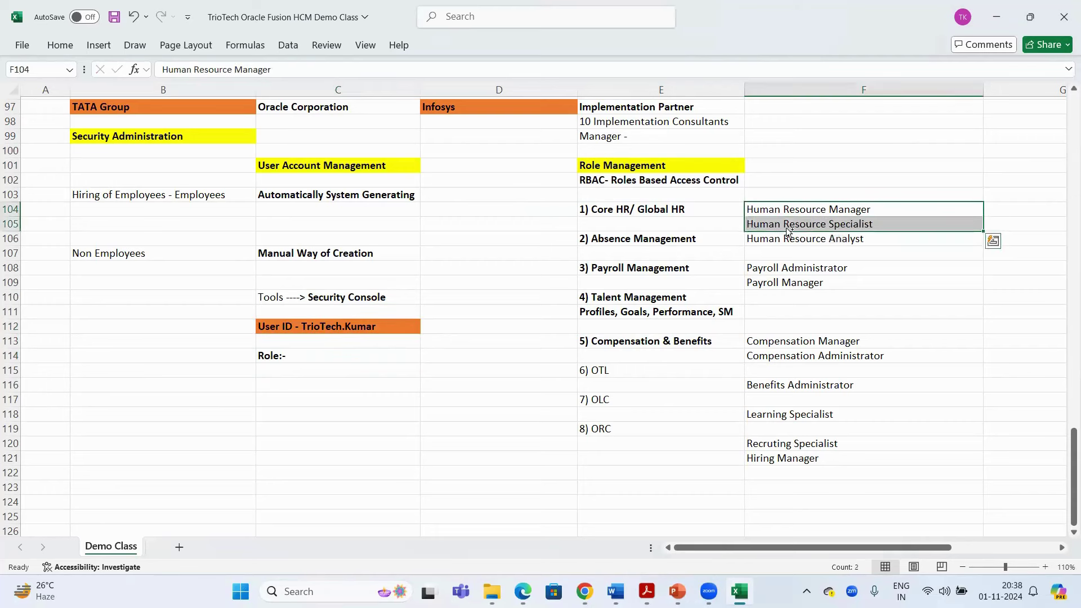
key(ctrl+c)
click(282, 382)
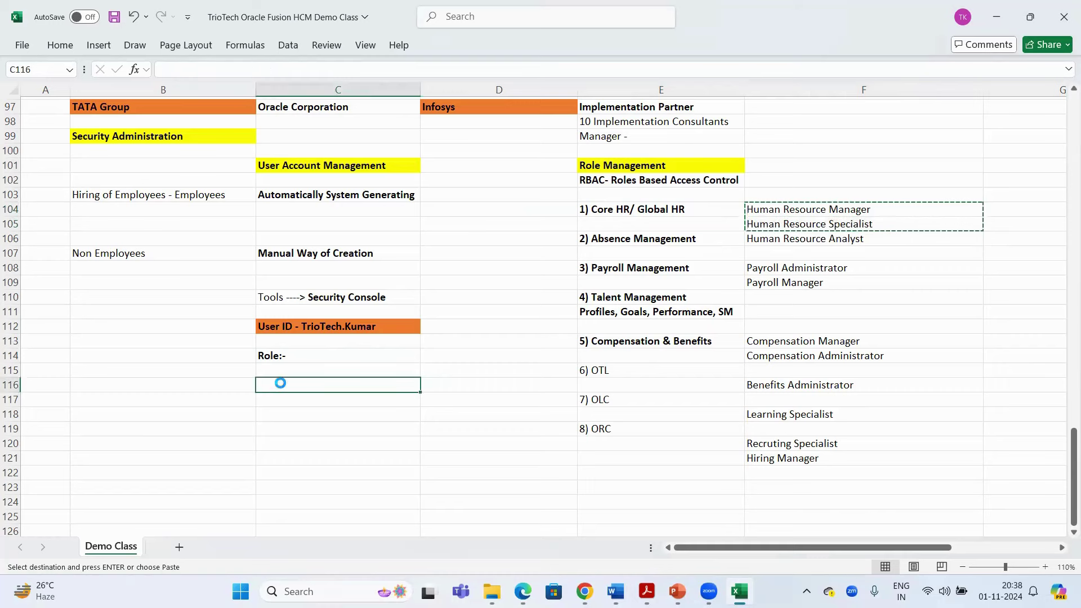
key(ctrl+v)
drag(796, 273, 777, 299)
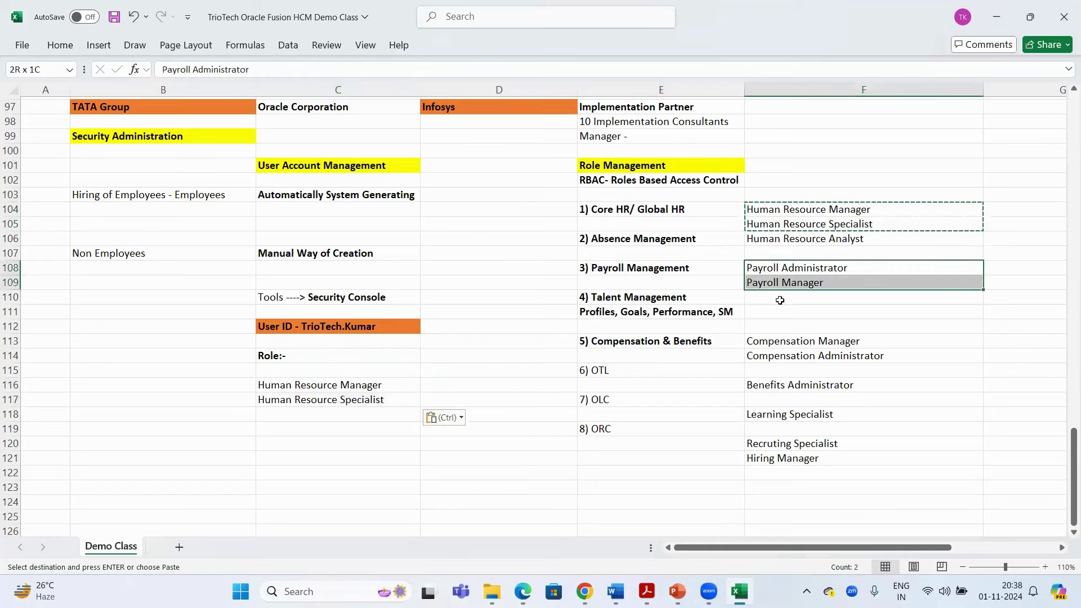
key(ctrl+c)
click(307, 415)
key(ctrl+v)
Copy the compensation, Benefits Administrator and Learning Specialist roles into C120:C123 and save
click(791, 344)
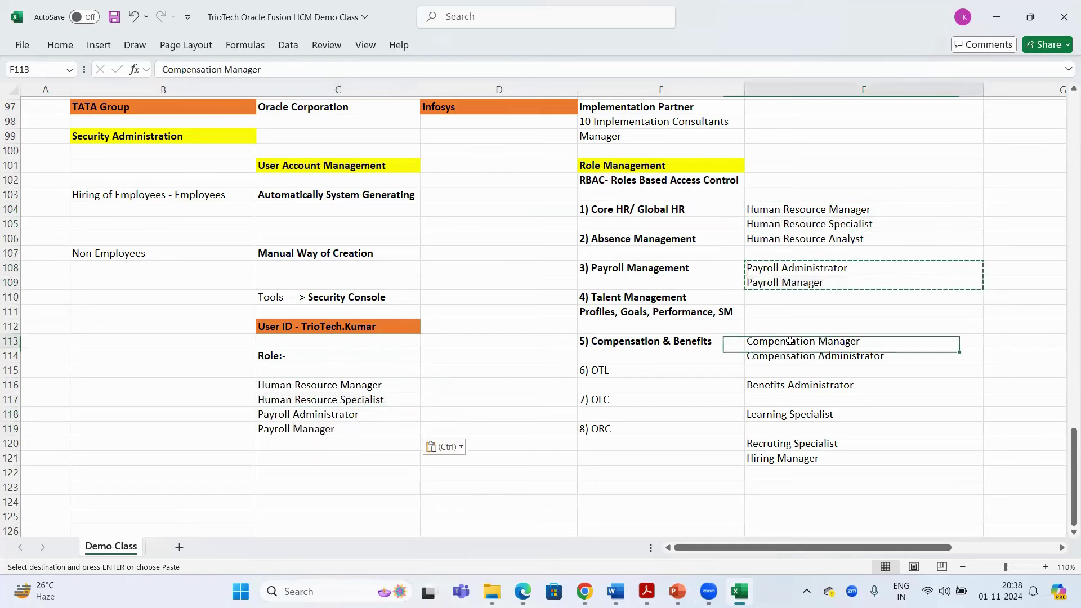
key(ctrl)
click(786, 341)
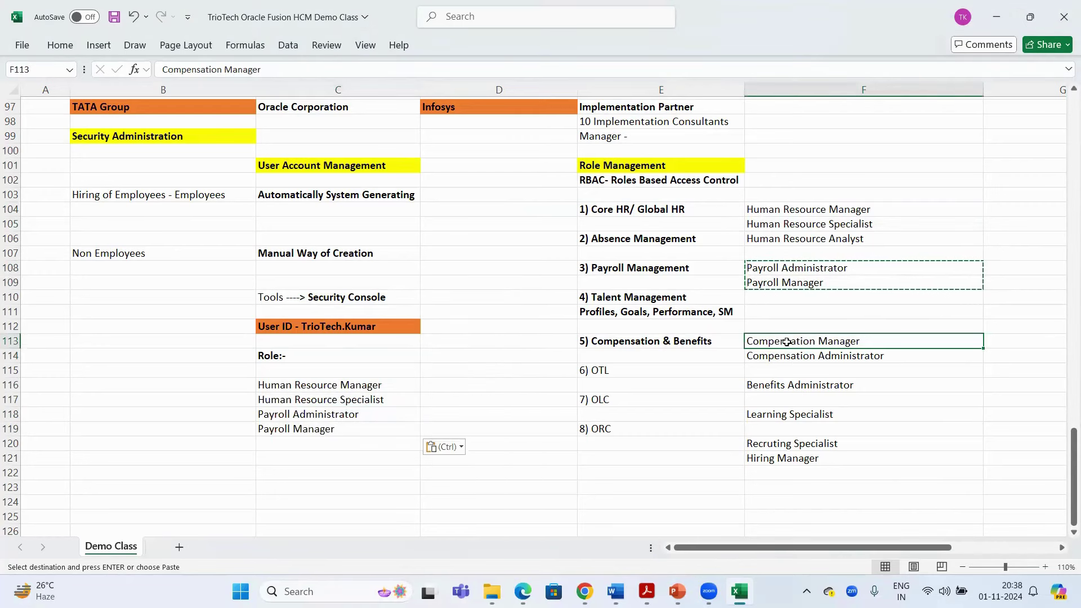
drag(786, 341, 788, 358)
key(ctrl+c)
click(325, 446)
key(ctrl+v)
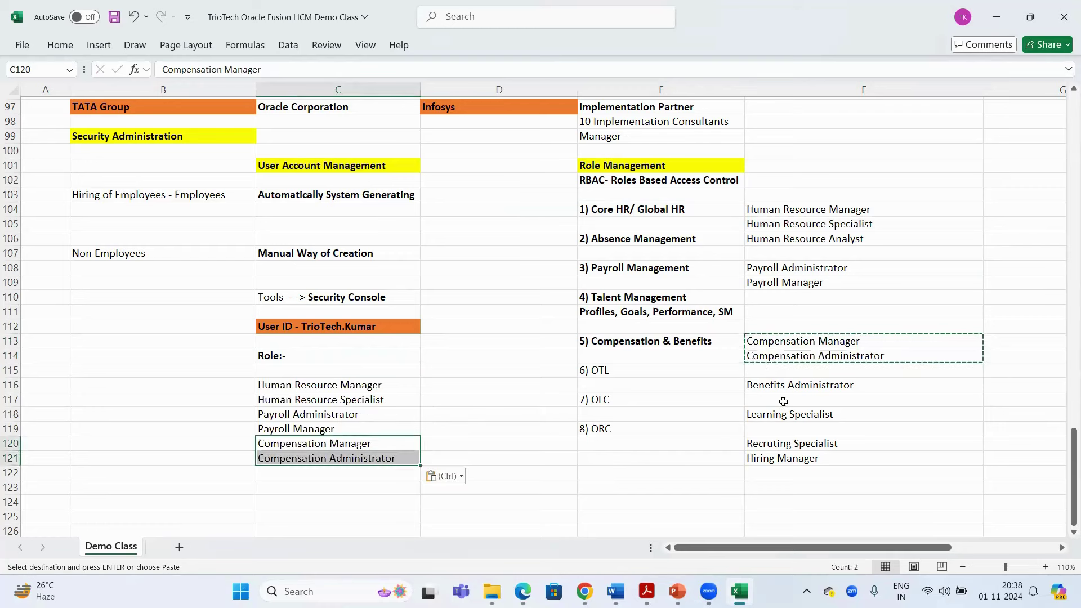
click(789, 385)
key(ctrl+c)
click(301, 472)
key(ctrl+v)
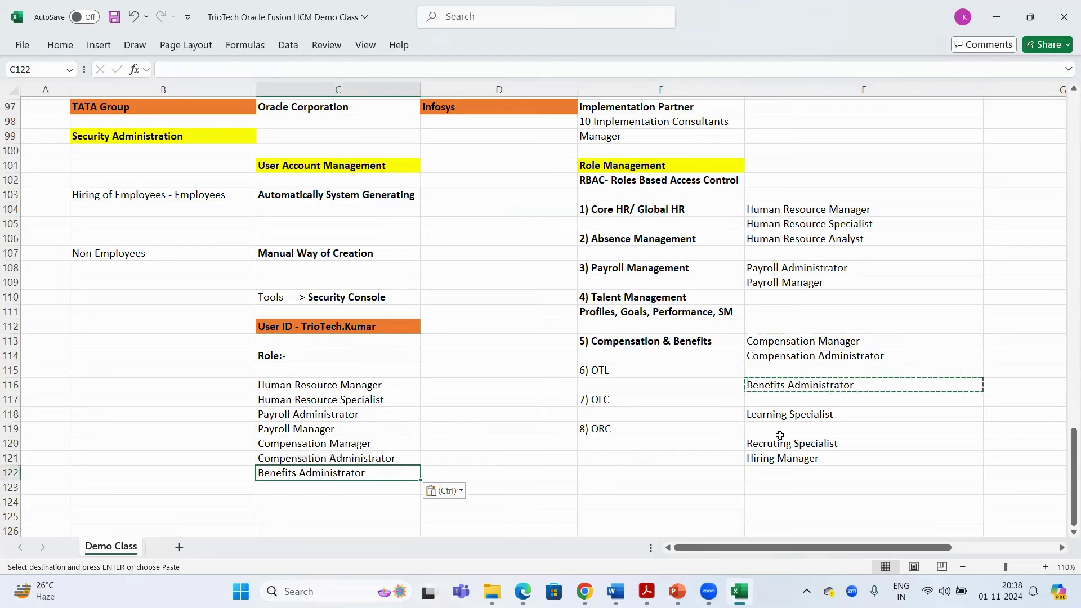
click(808, 414)
key(ctrl+c)
click(281, 487)
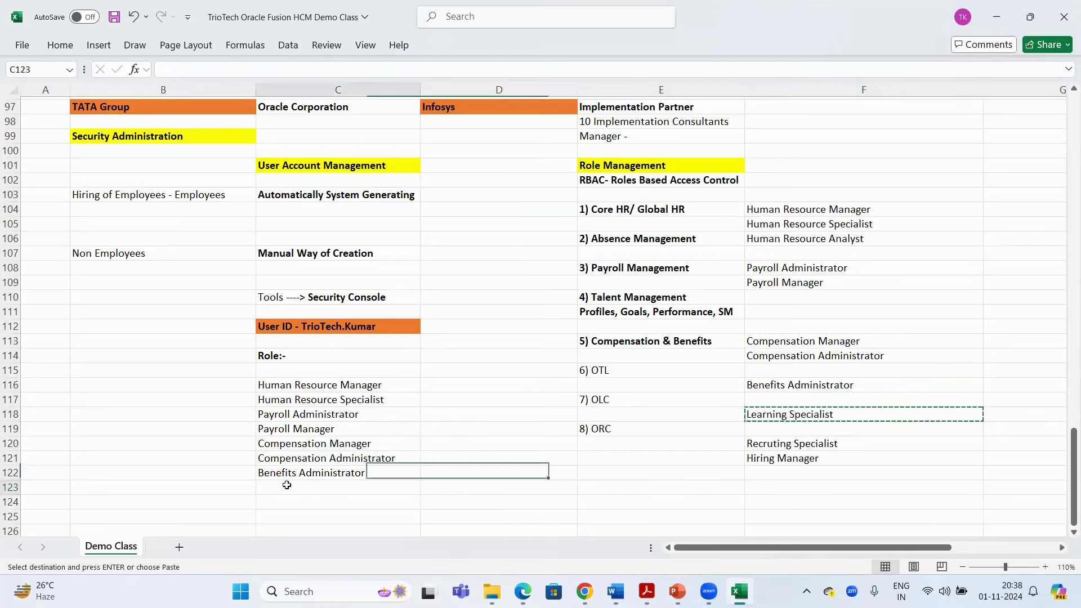
key(ctrl+v)
key(ctrl+s)
Compare the copied role list with the Core HR, Absence, Payroll and Talent Management modules
click(284, 331)
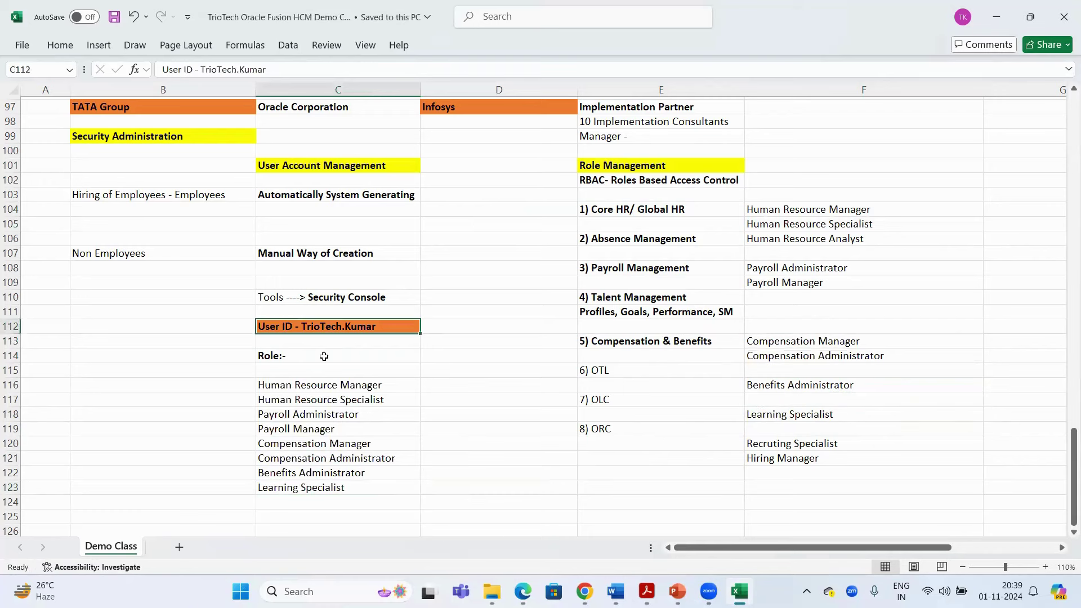
drag(286, 385, 292, 485)
click(646, 208)
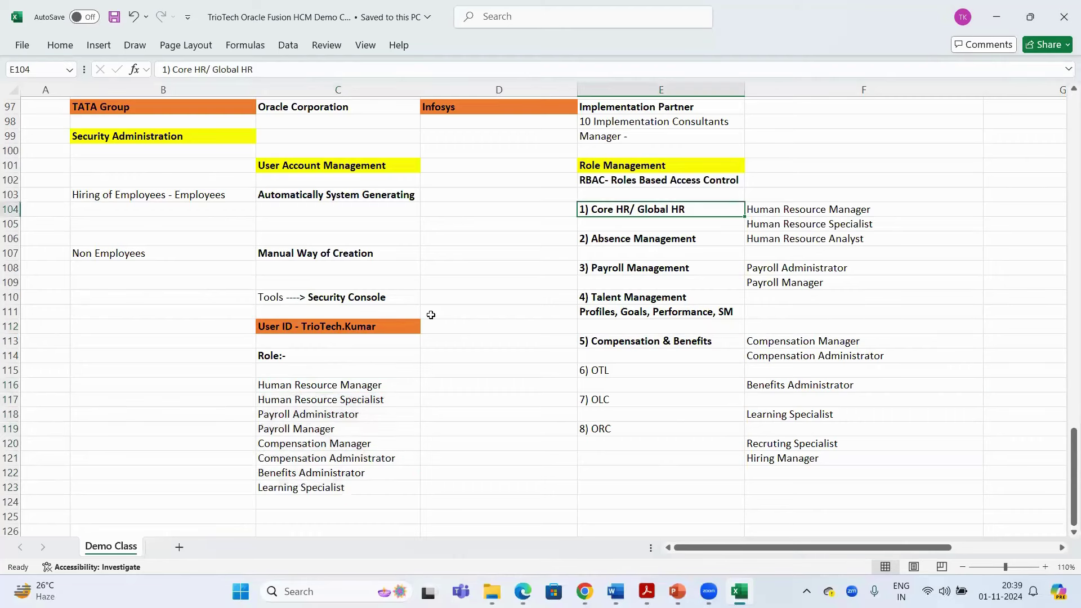
click(325, 325)
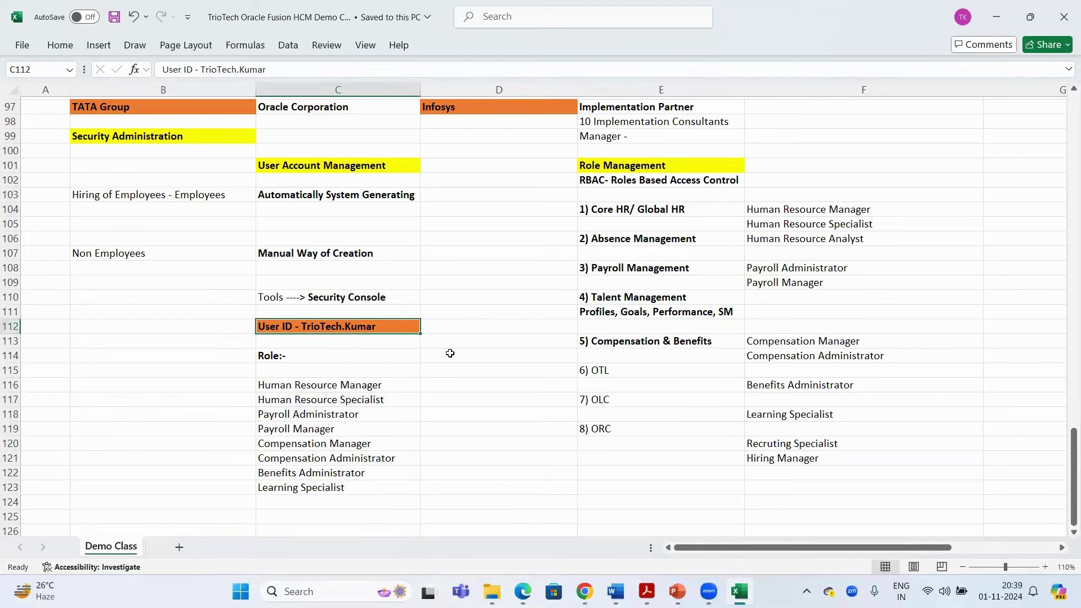
click(647, 212)
click(639, 240)
click(629, 269)
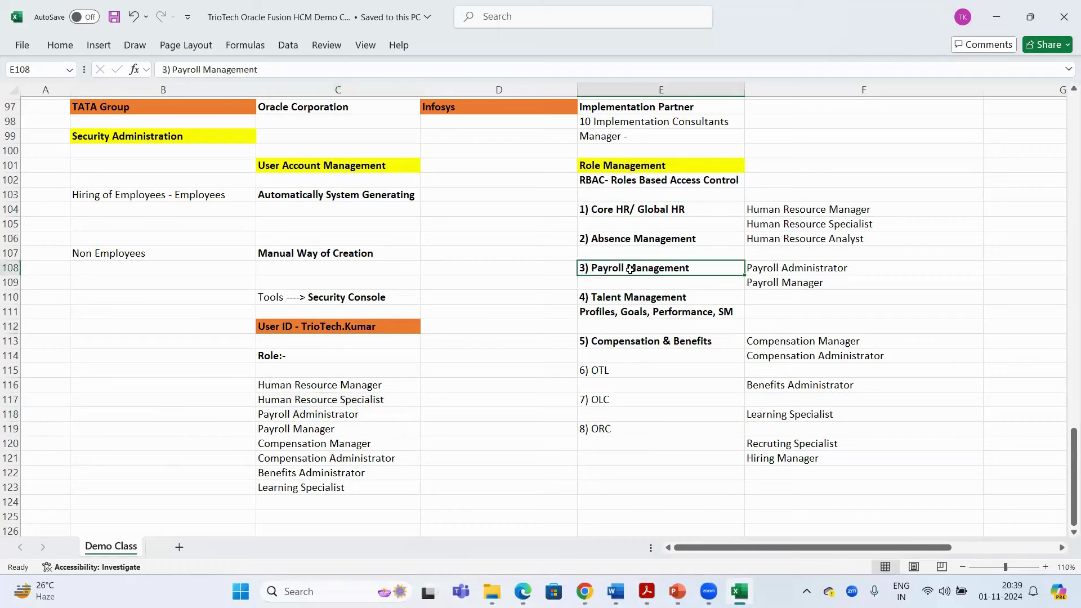
click(639, 300)
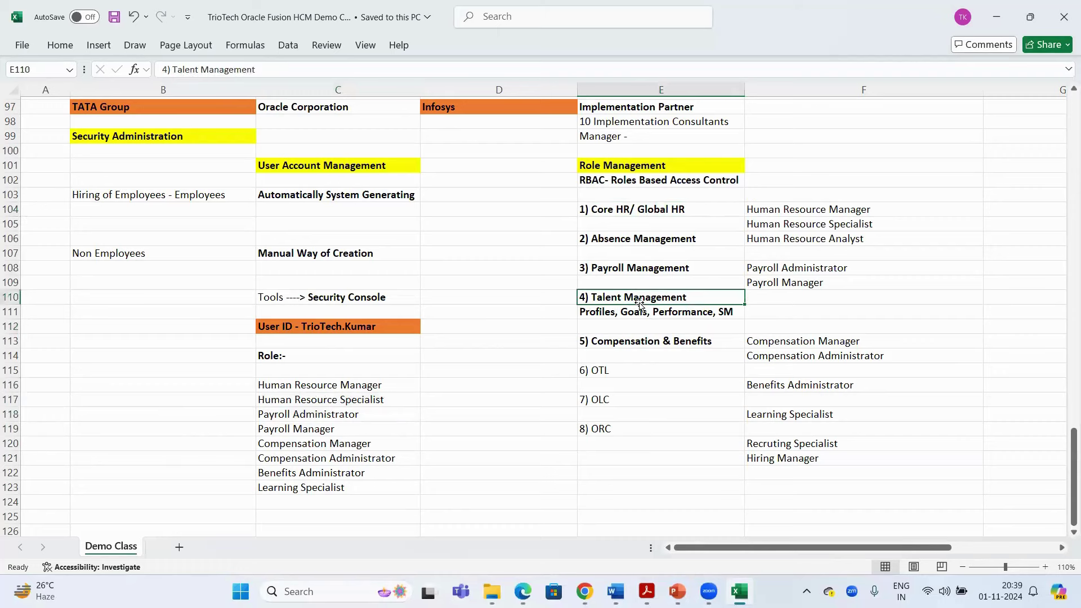
click(306, 329)
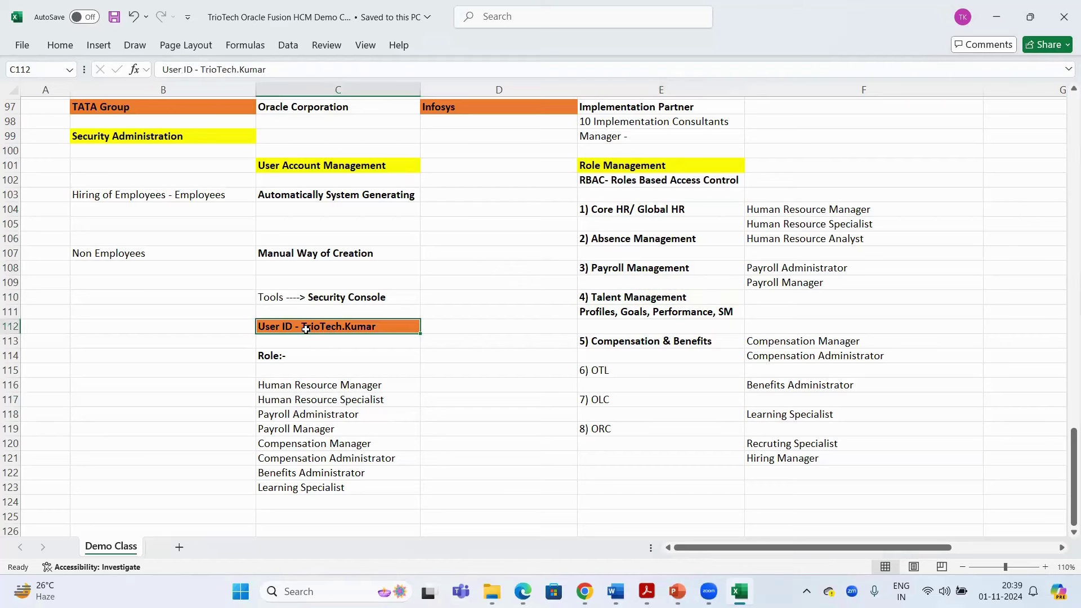
Point out the RBAC line and Role:- label, save, and return to the Add User Account form
click(691, 185)
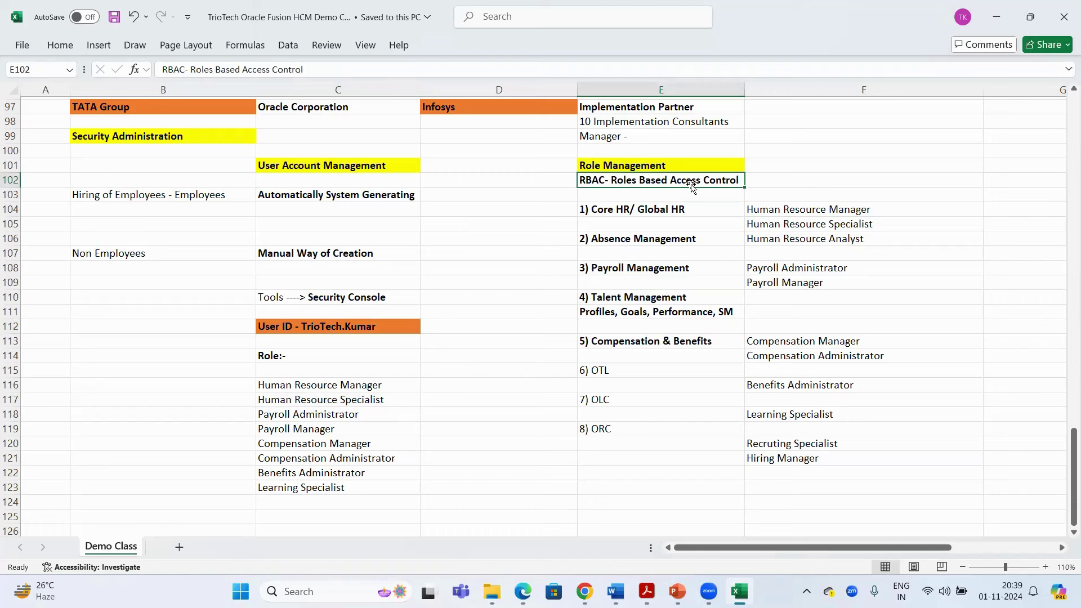
click(285, 359)
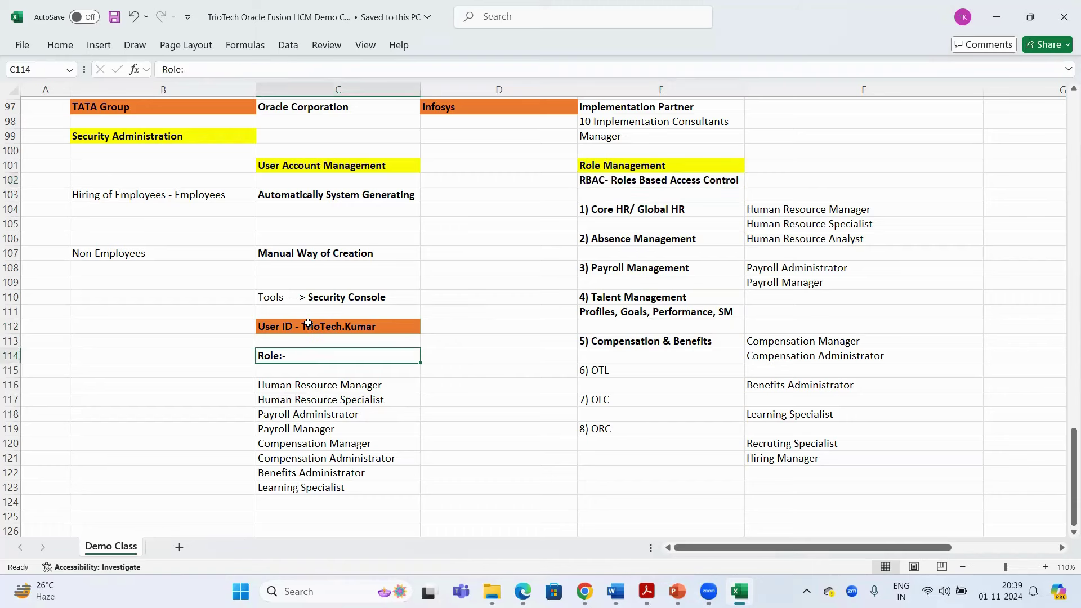
click(308, 323)
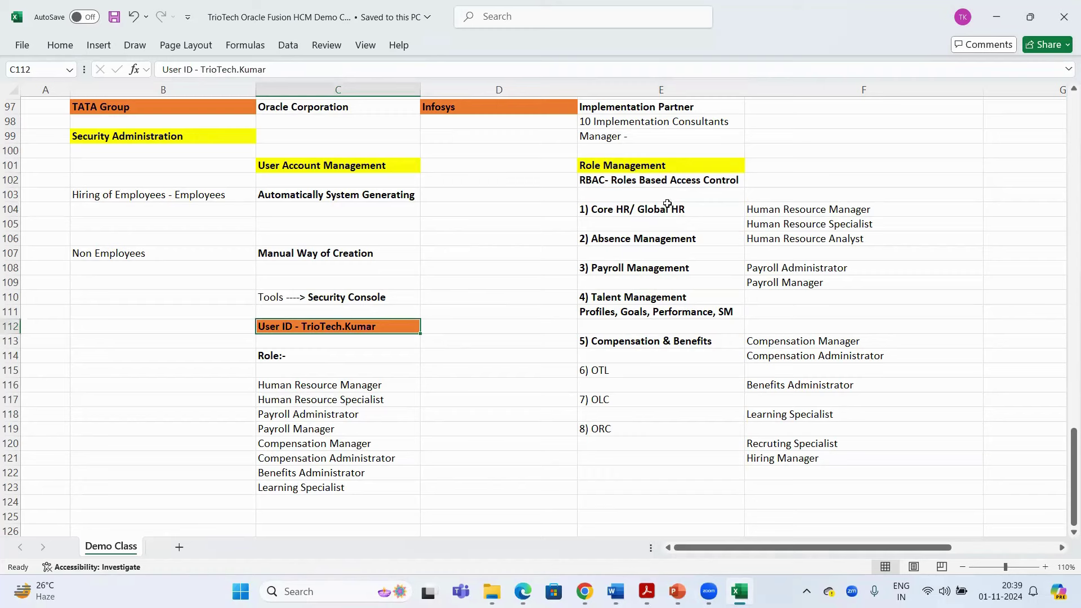
drag(667, 204, 645, 397)
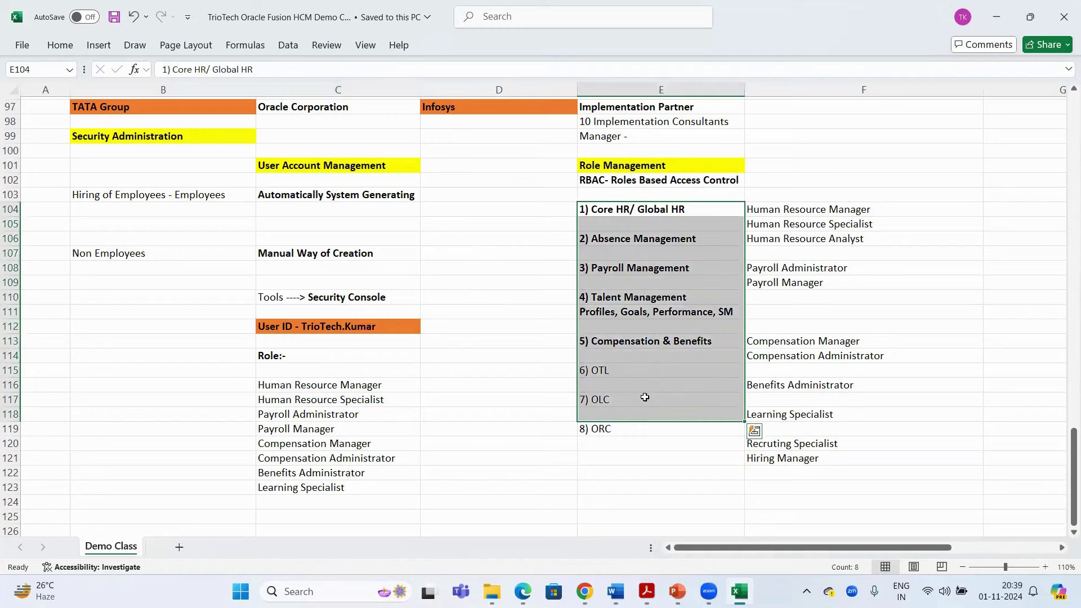
key(ctrl+s)
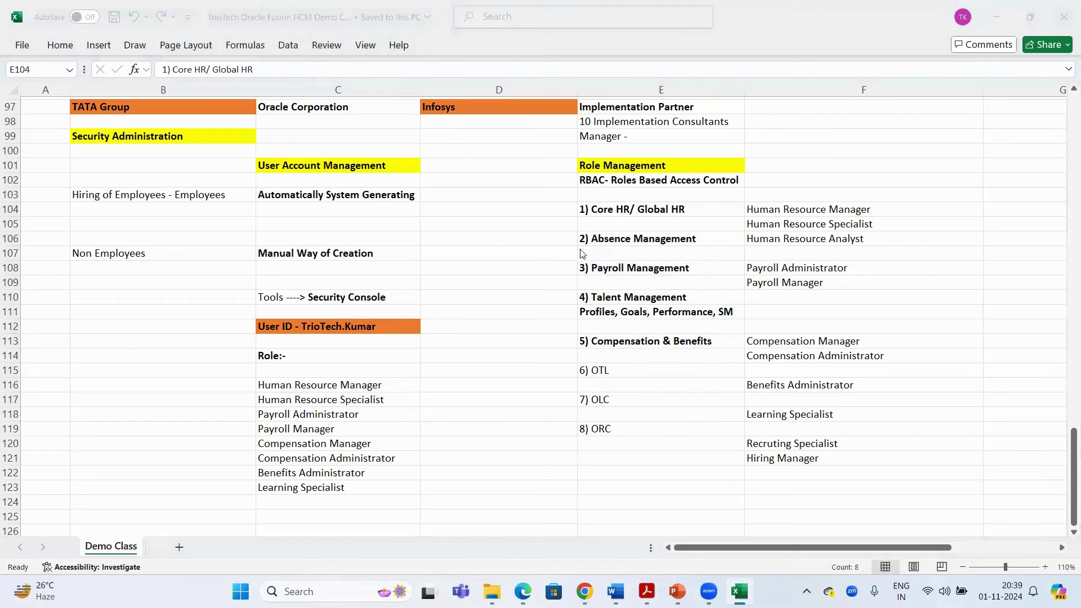
key(alt+Tab)
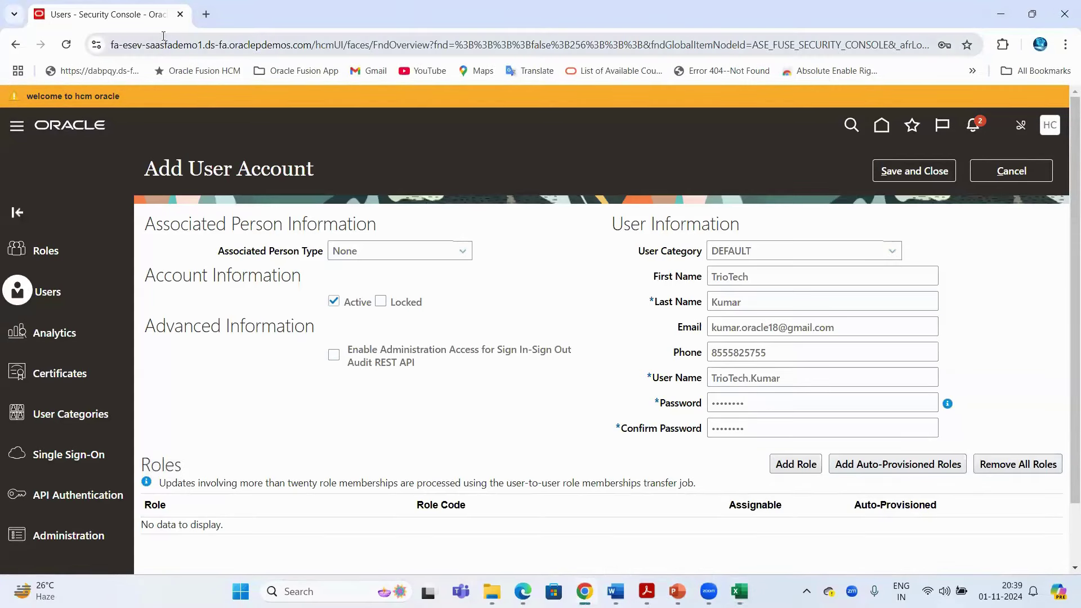
Scroll the new user's account form to Roles and start adding a role
click(161, 47)
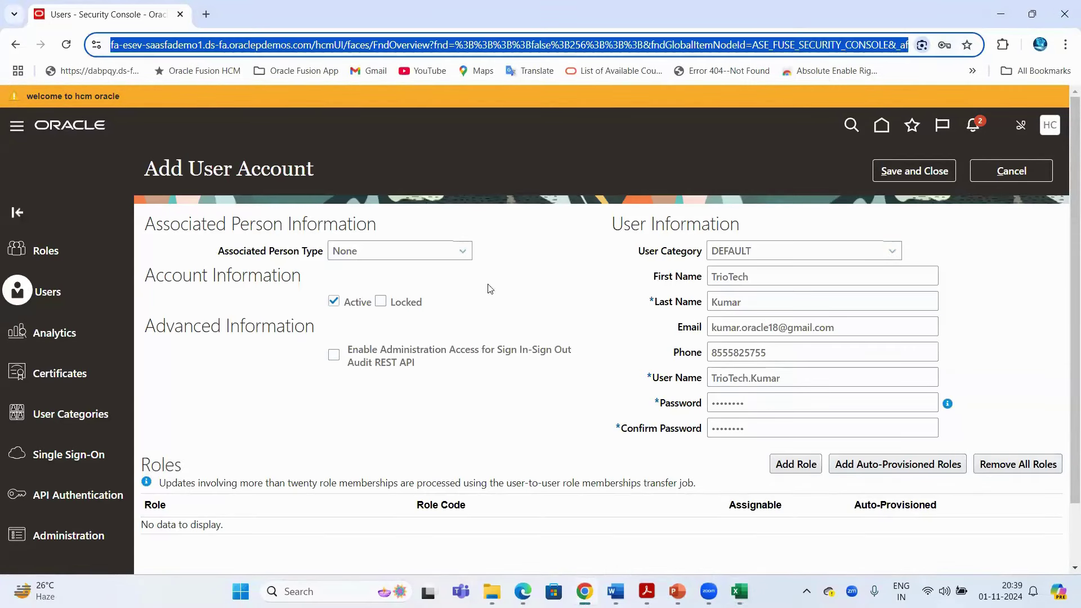
click(534, 276)
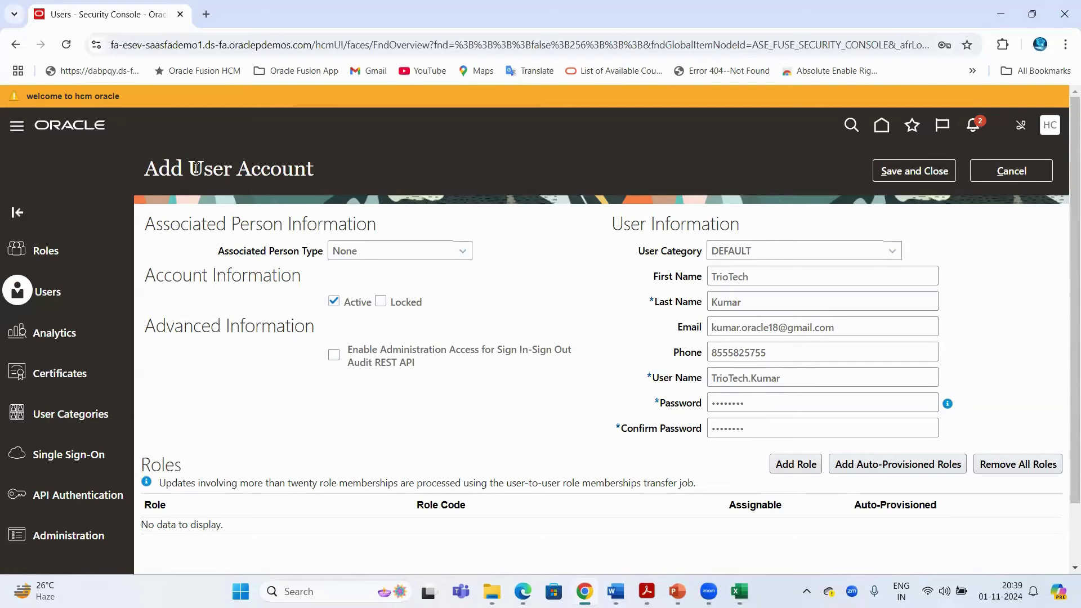
drag(193, 167, 315, 169)
scroll(726, 394, down, 1)
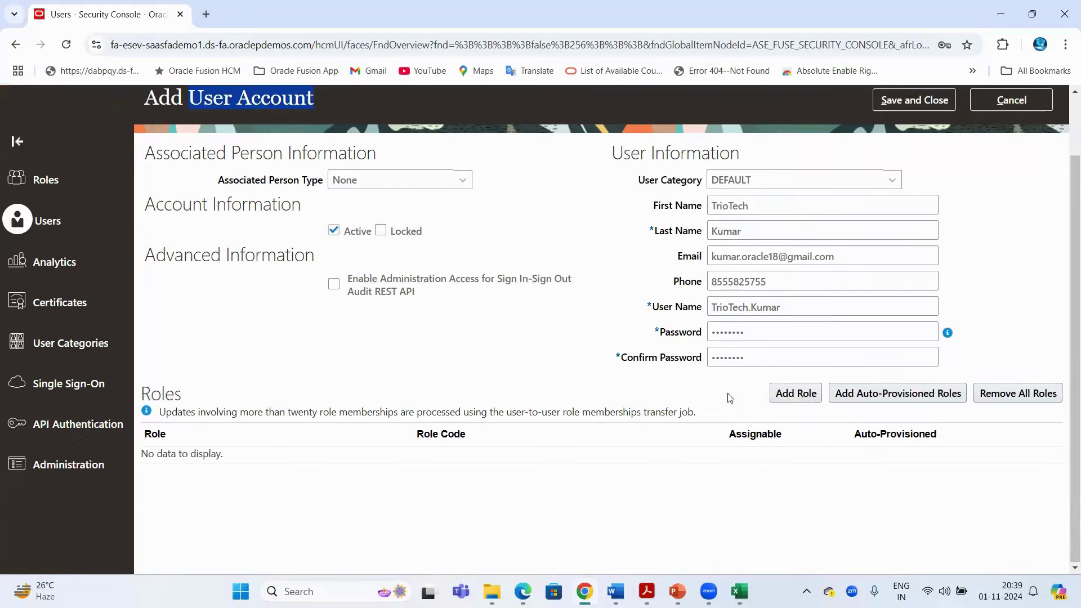
double_click(177, 397)
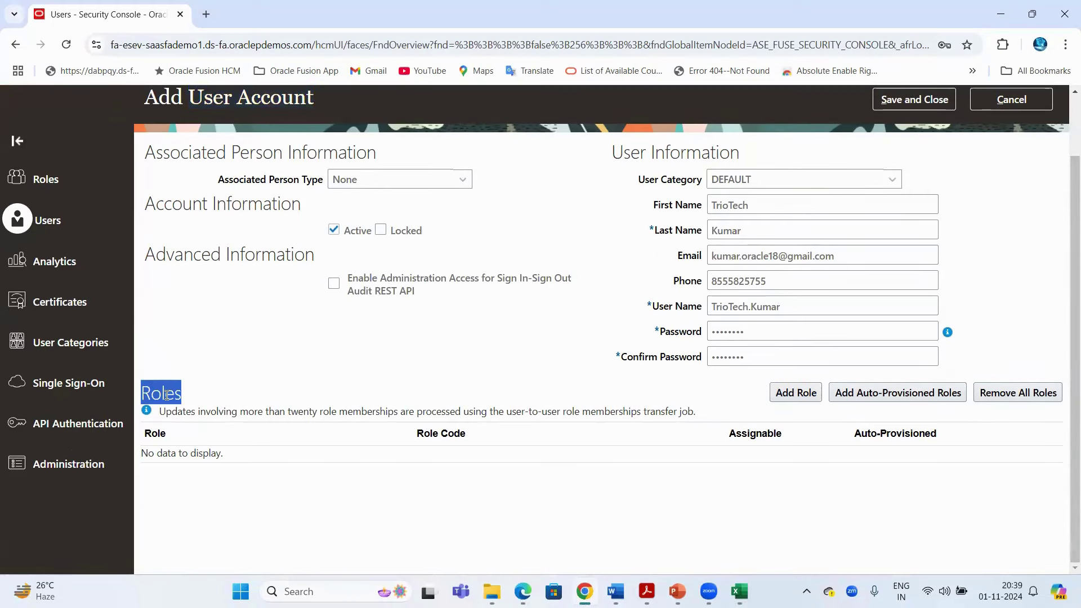
click(796, 395)
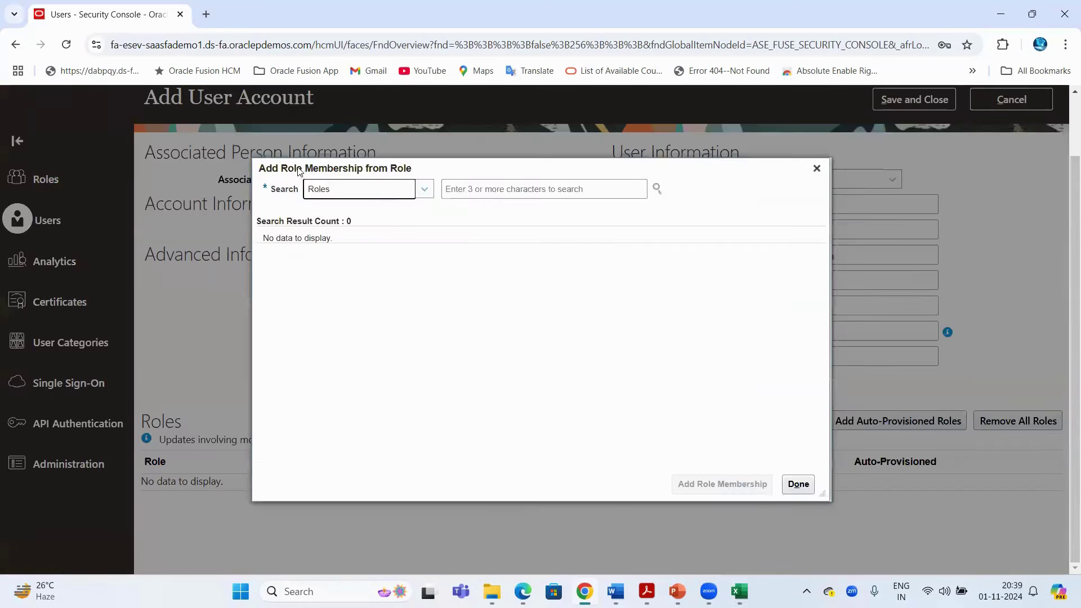
Search roles for 'Human Resource Mana', then go back to the Excel notes
click(496, 189)
click(479, 189)
text(H)
text(an Curc)
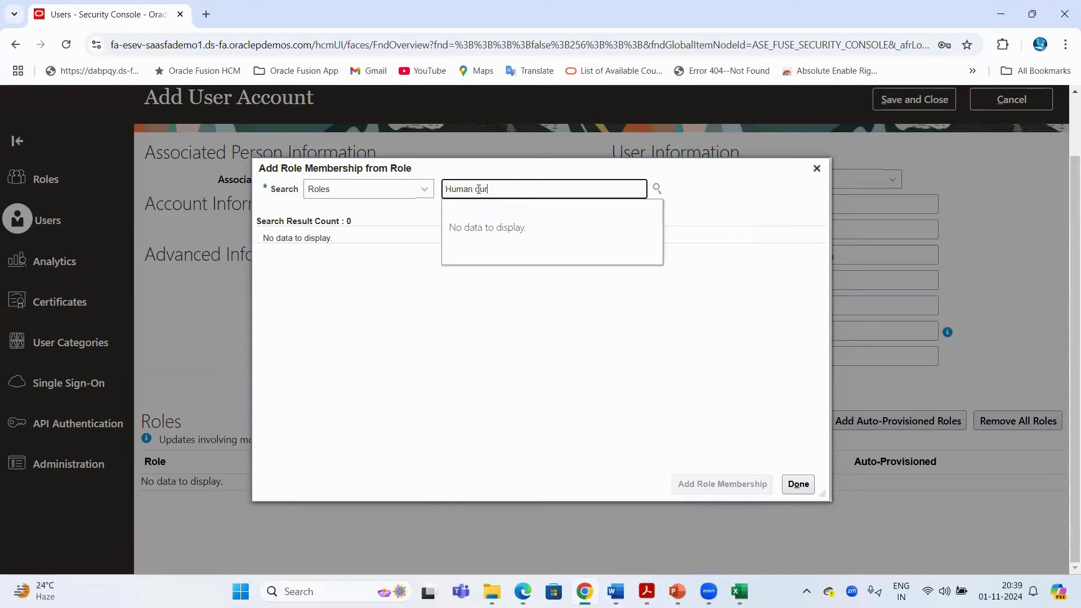
key(BackSpace)
key(BackSpace)
key(BackSpace)
key(BackSpace)
text(Ro)
key(BackSpace)
text(eso)
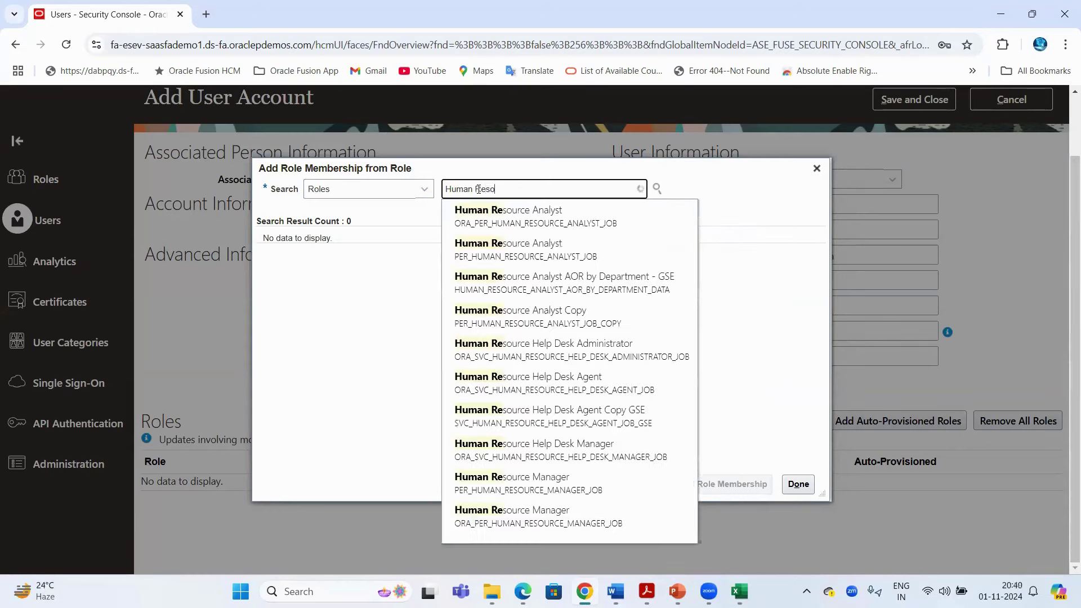
text(ur)
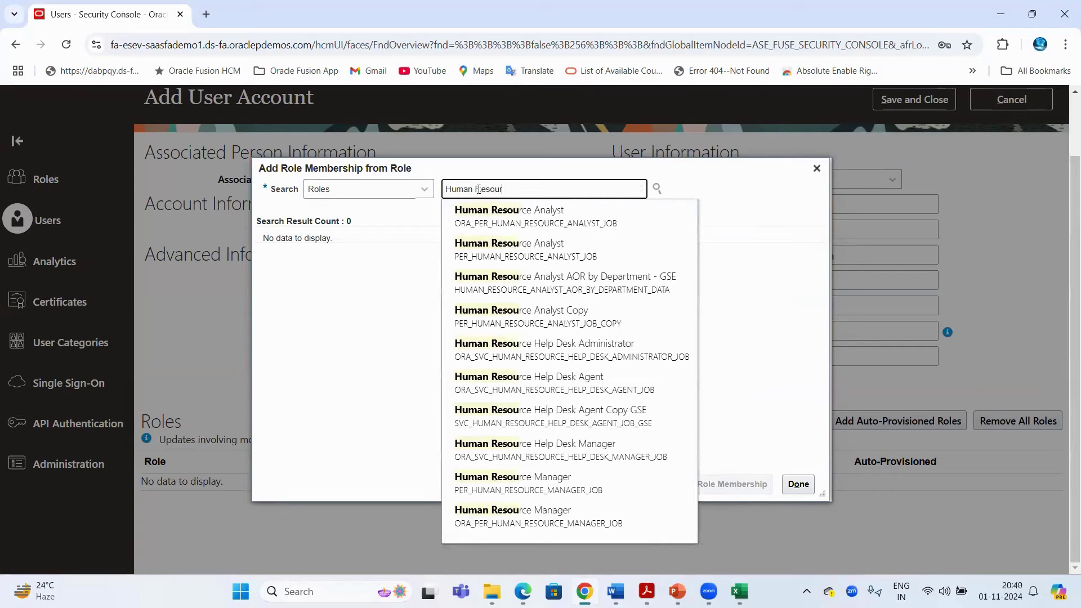
text(ce Mana)
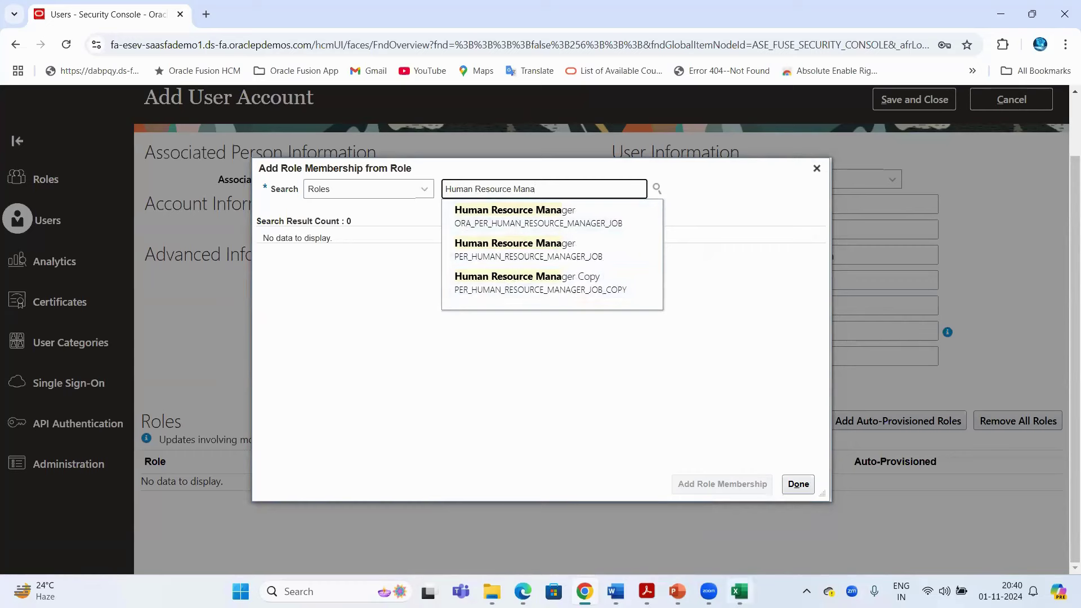
key(alt+Tab)
click(678, 168)
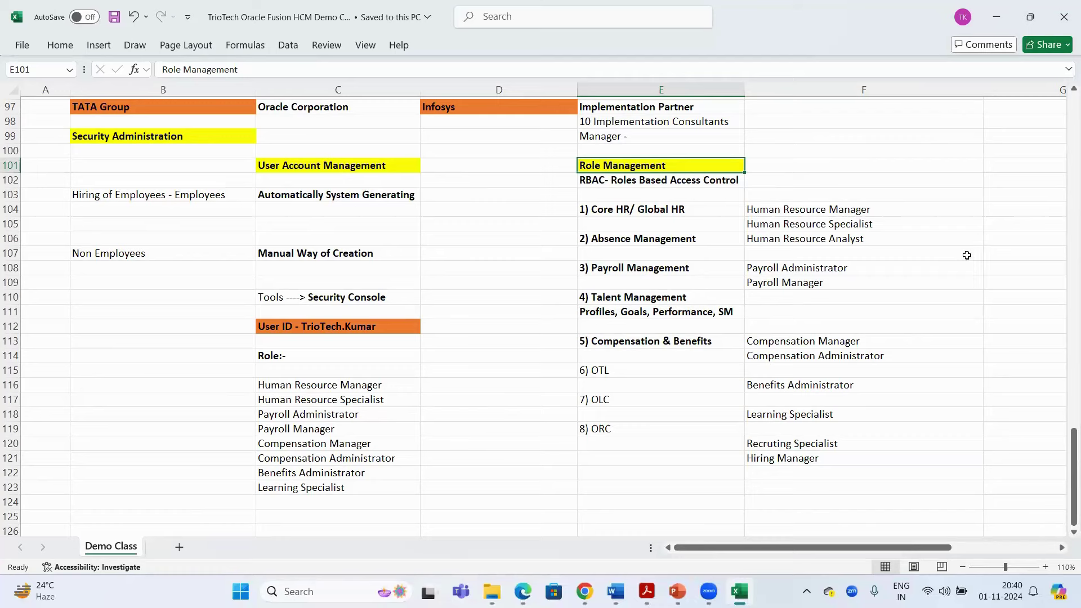
Pick the Human Resource Manager role suggestion, then clear the role search text
key(alt+Tab)
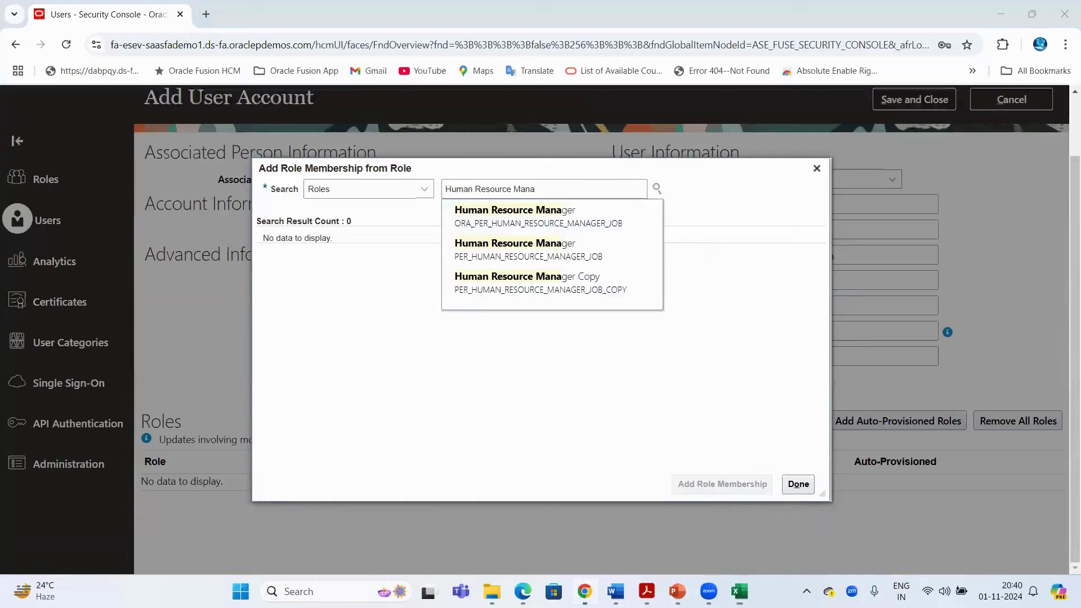
click(147, 46)
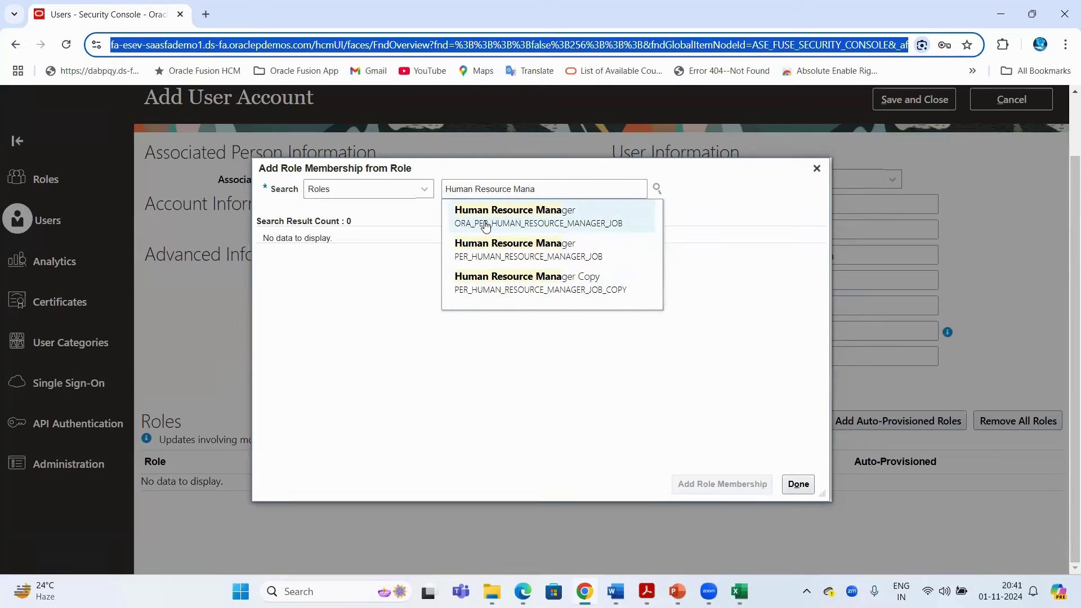
click(511, 220)
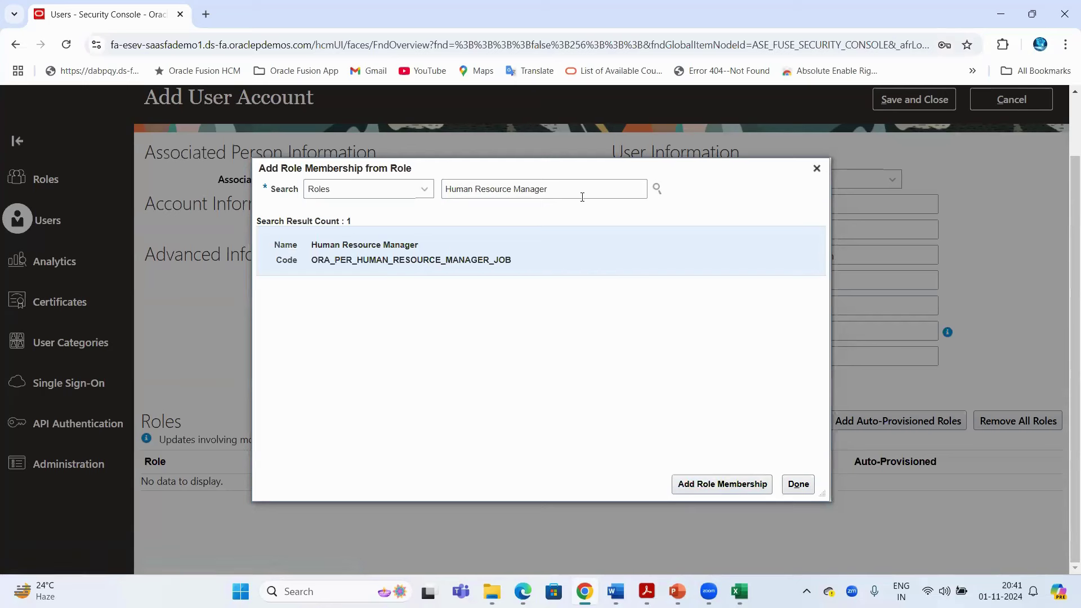
drag(576, 191, 393, 197)
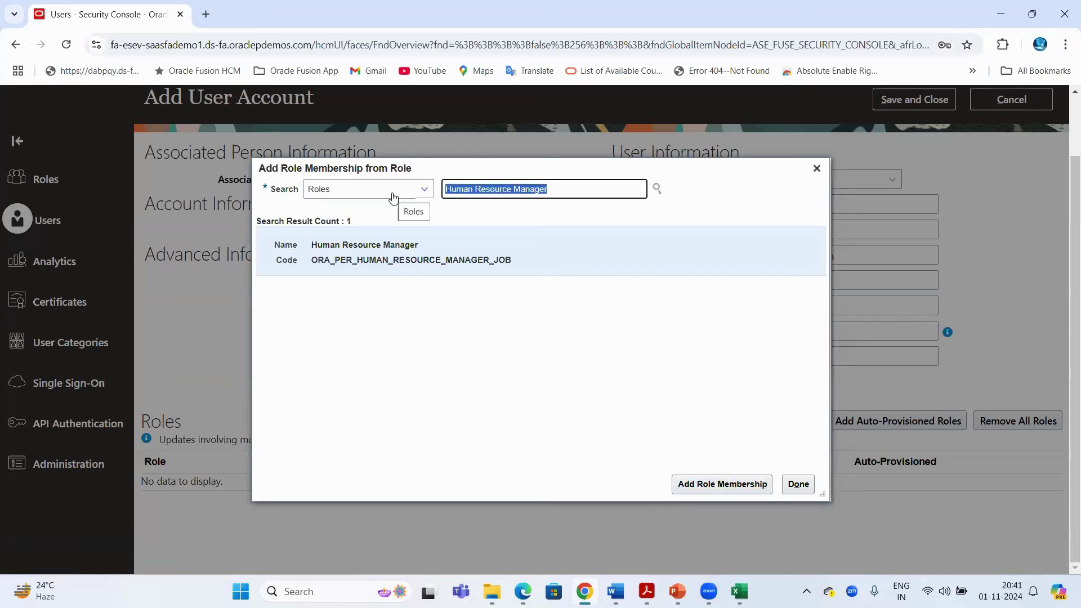
key(BackSpace)
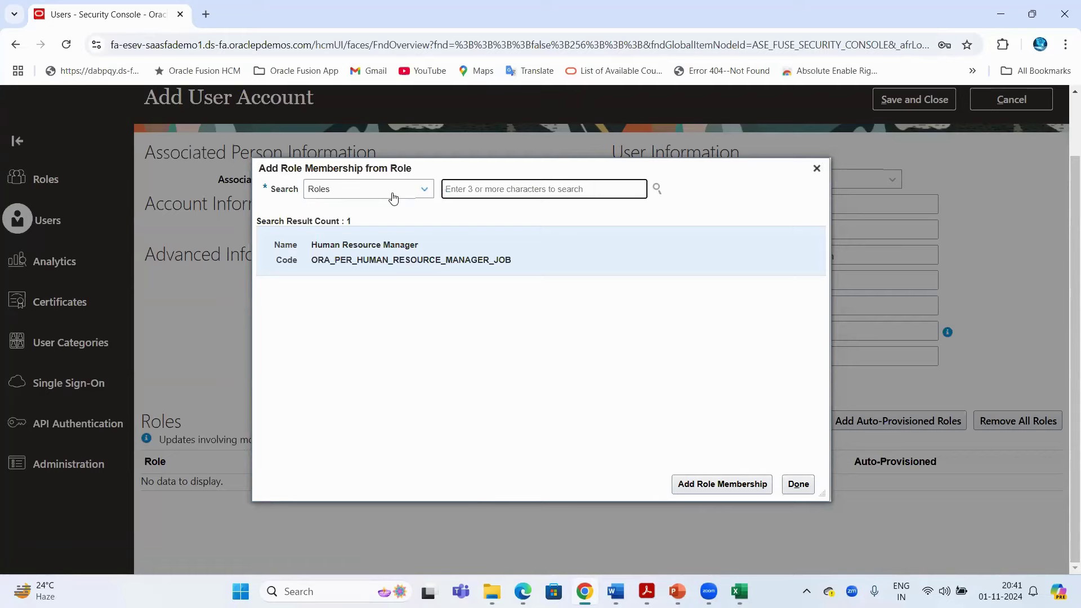
key(alt+Tab)
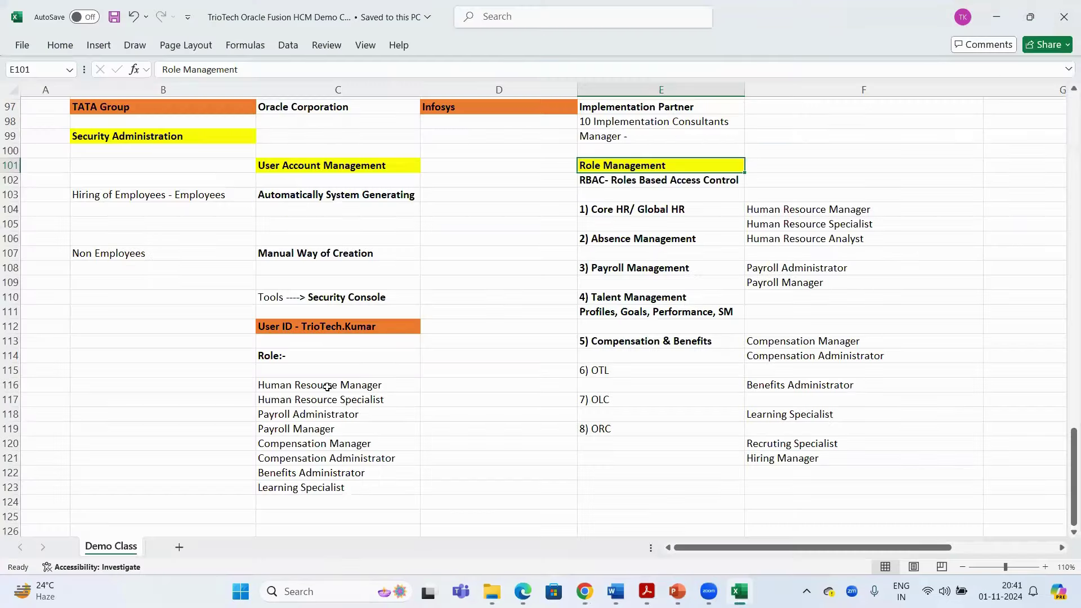
Paste the role list and add a bold 'Employee' entry in C115
click(327, 387)
key(shift+Down)
key(shift+Down)
key(shift+Down)
key(shift+Down)
key(shift+Down)
key(shift+Down)
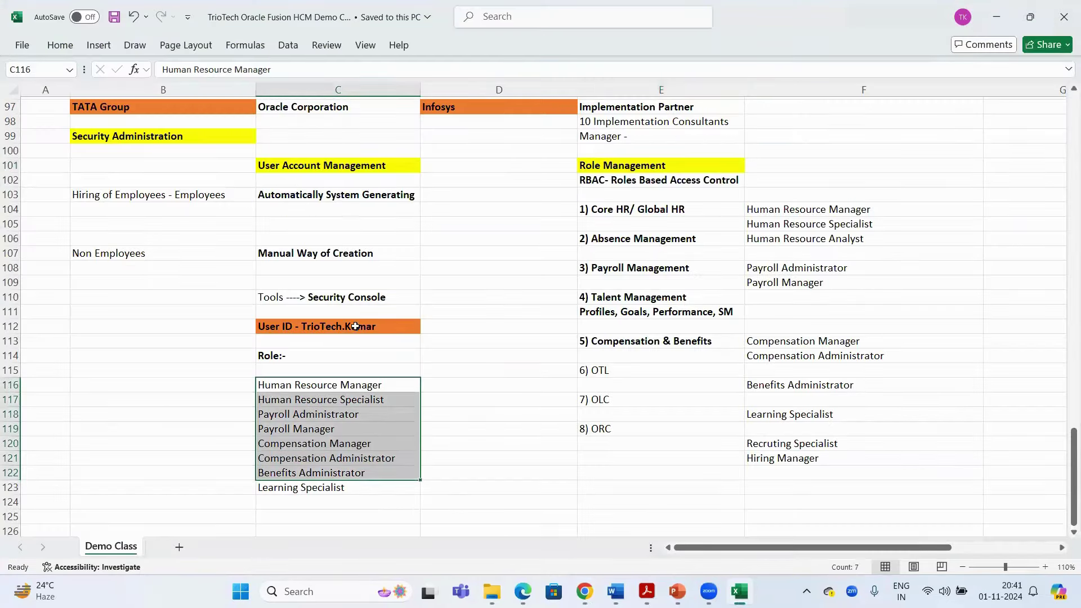
key(ctrl+v)
click(297, 370)
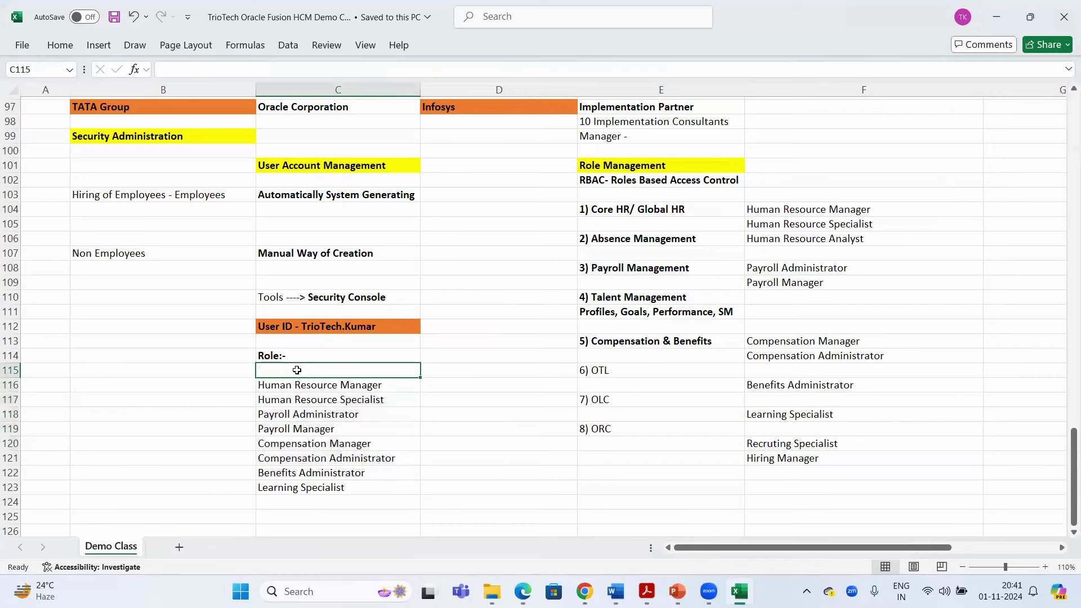
text(Employ)
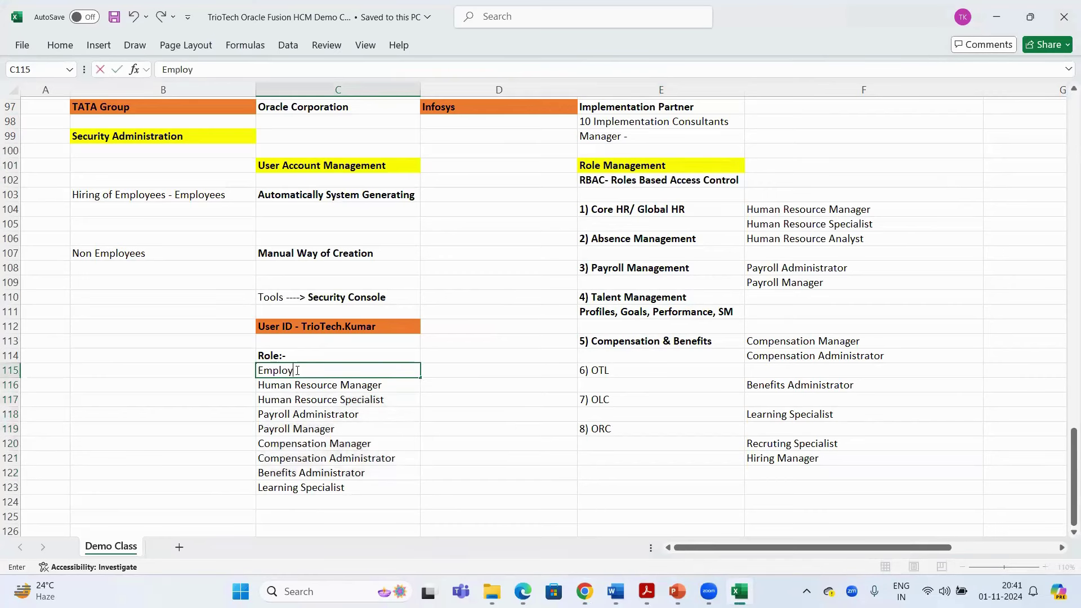
text(ee)
key(Return)
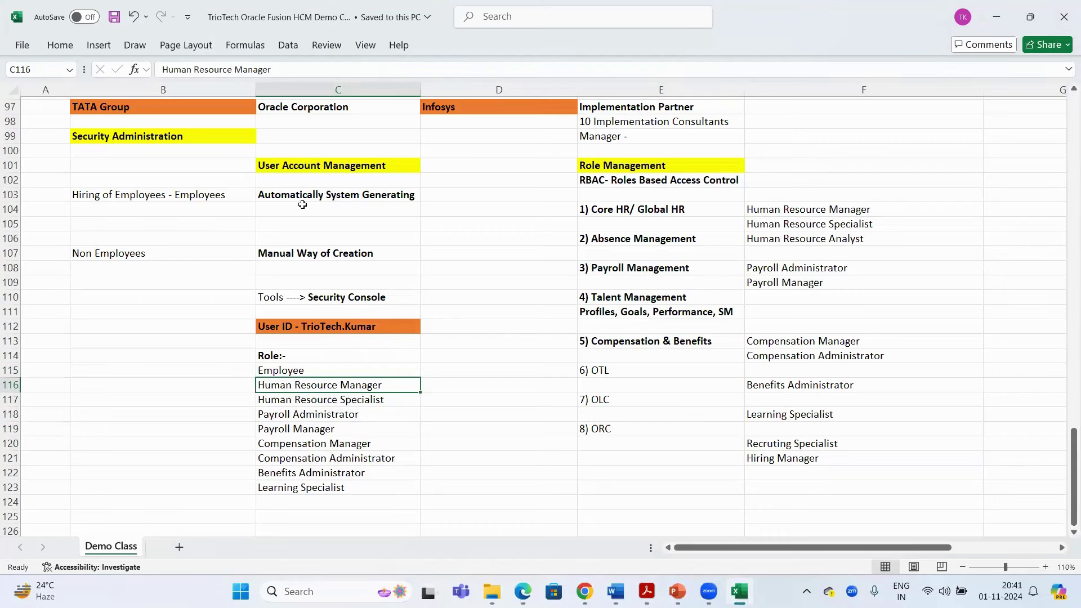
click(324, 328)
click(287, 371)
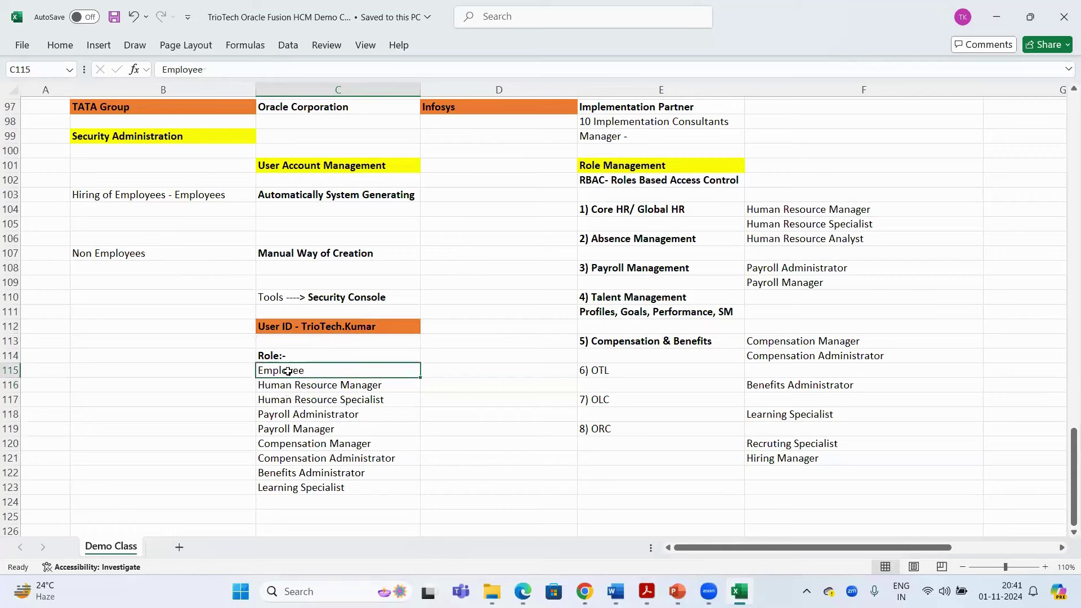
key(ctrl+b)
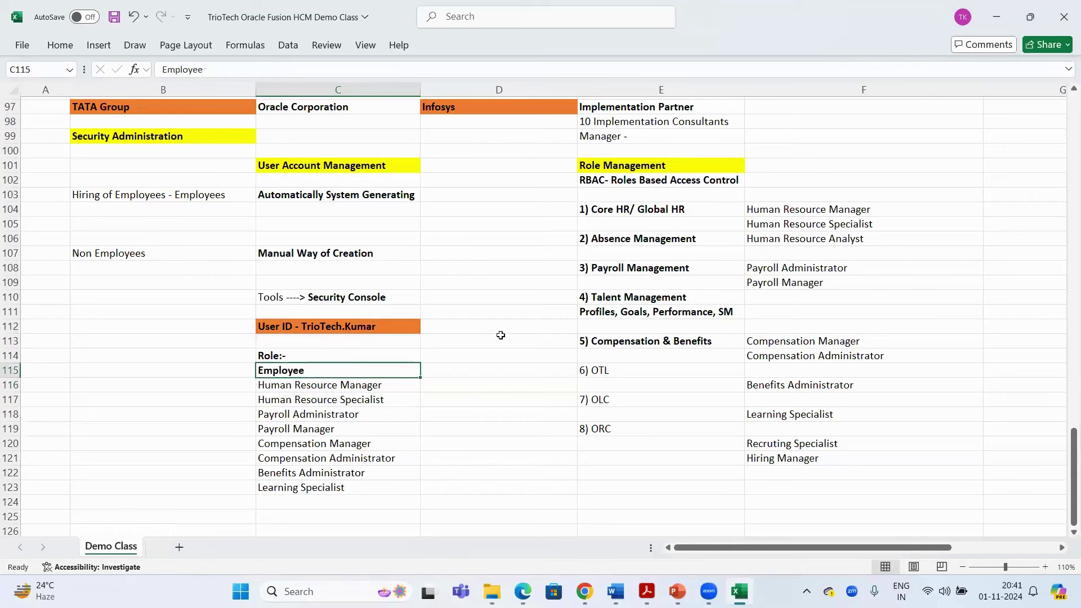
click(501, 337)
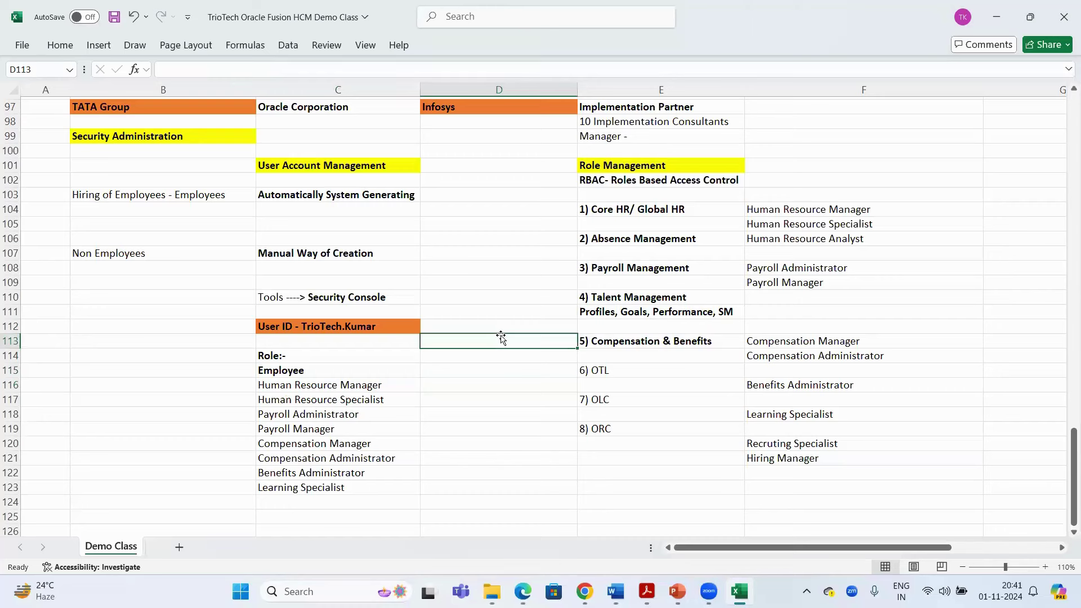
Review the user ID and role notes, then search the roles for 'Emplo'
click(191, 194)
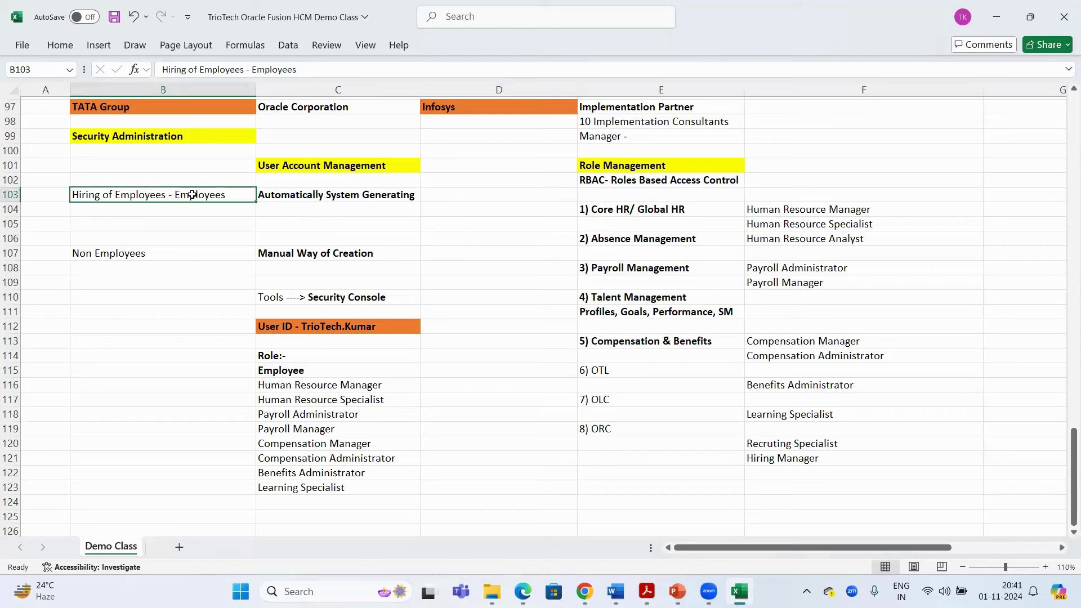
click(300, 370)
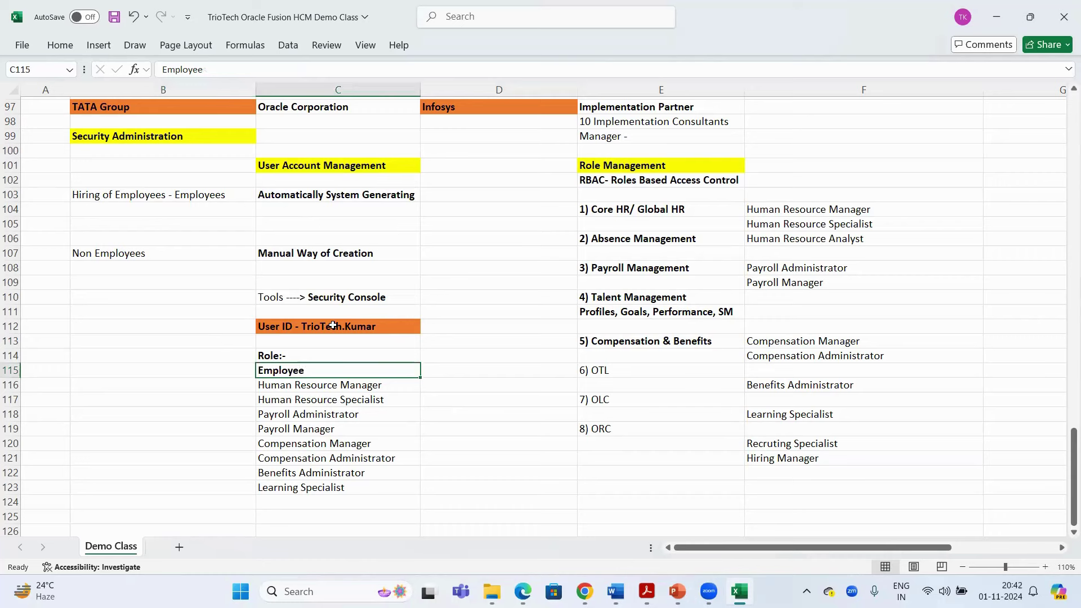
click(648, 171)
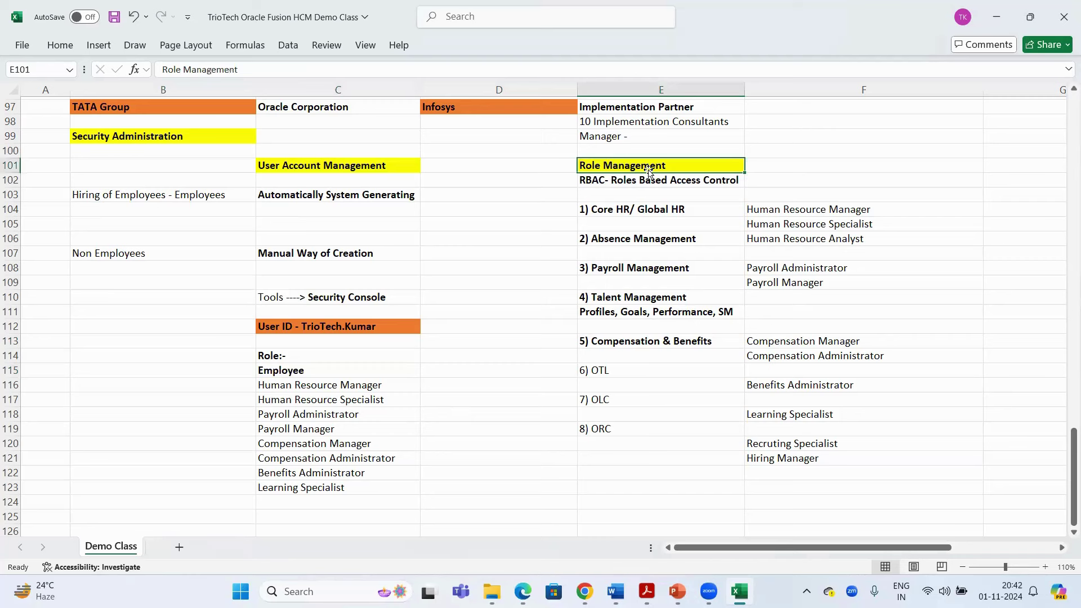
click(319, 330)
click(285, 373)
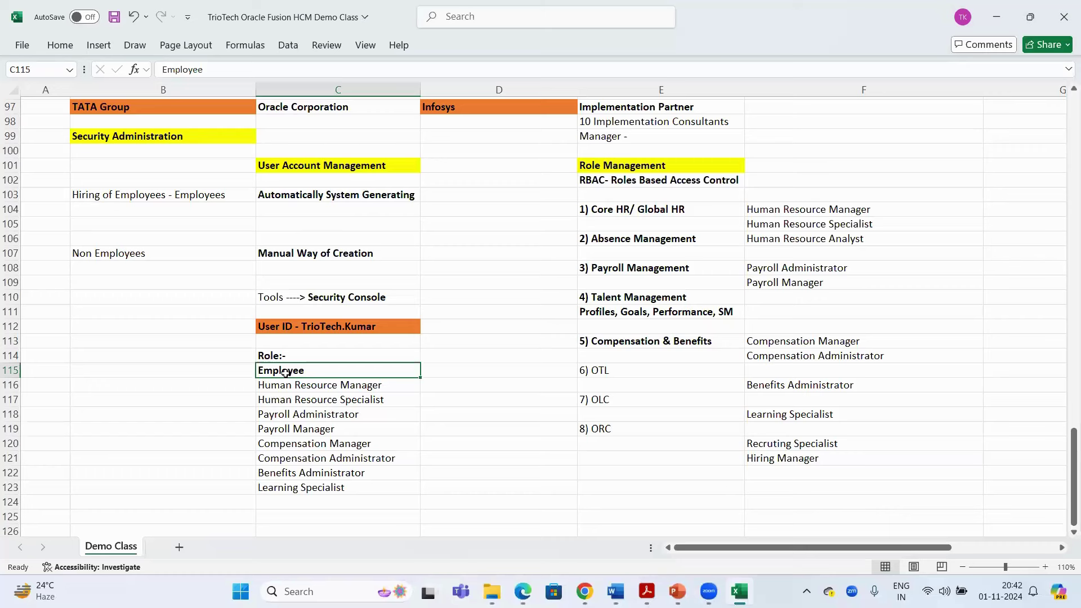
click(315, 325)
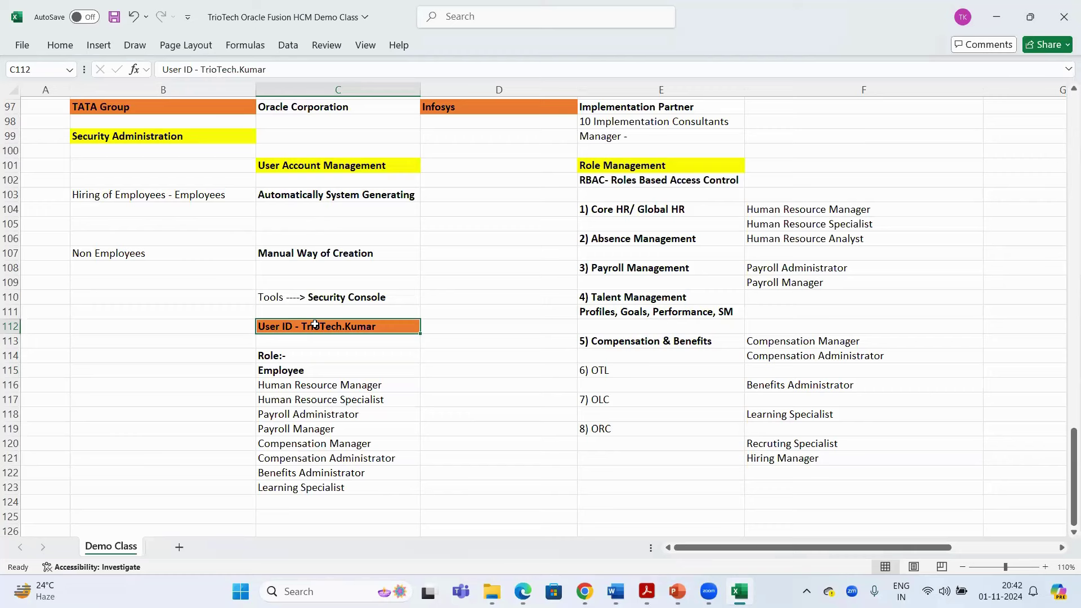
drag(289, 384, 304, 488)
click(310, 330)
click(303, 372)
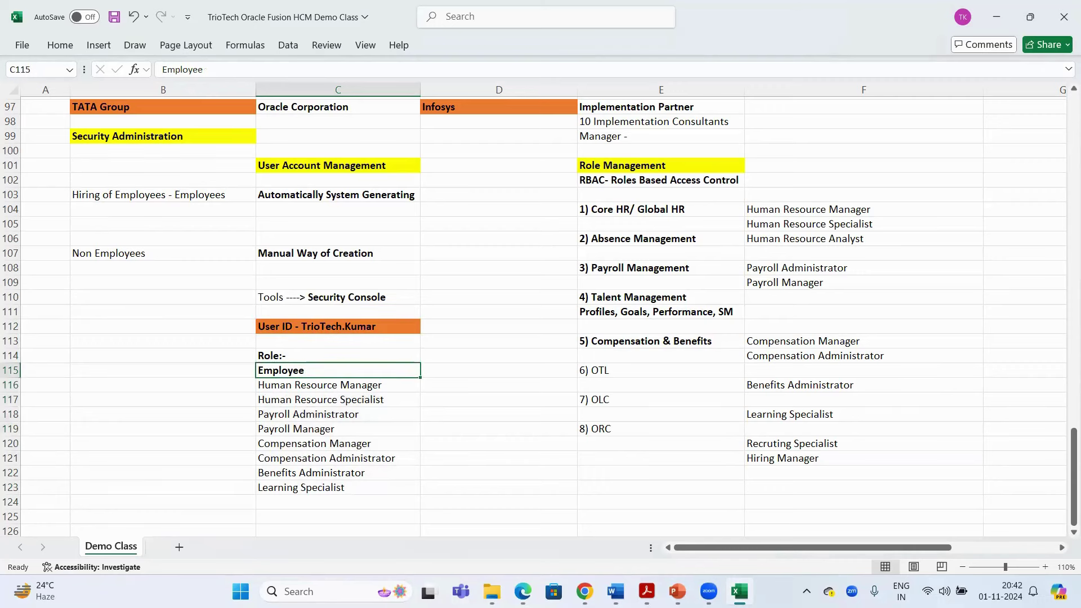
key(alt+Tab)
text(Emplo)
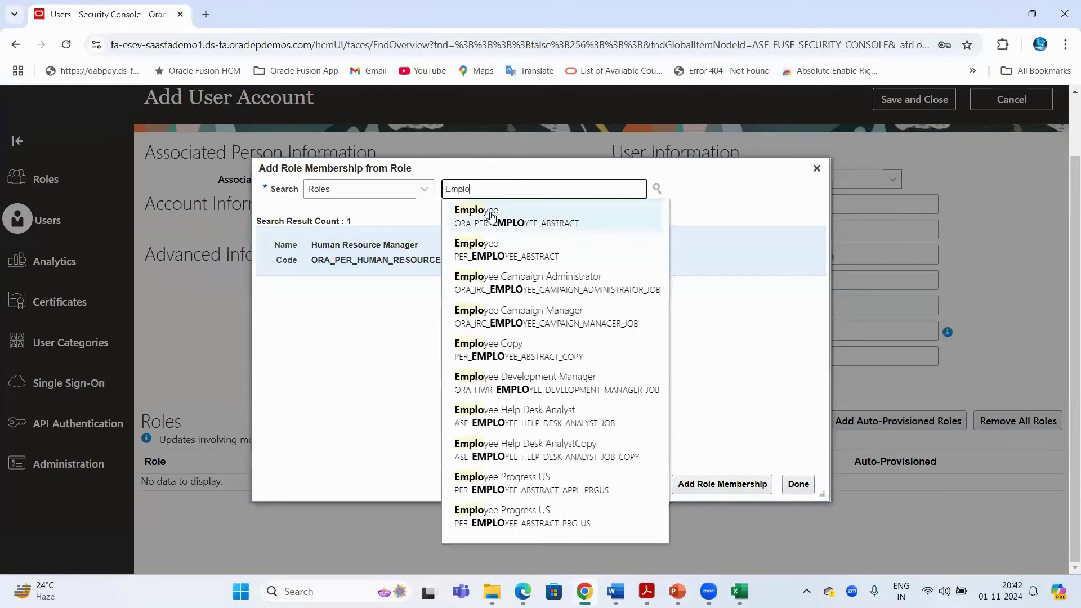
Add the Employee role (ORA_PER_EMPLOYEE_ABSTRACT) membership to the new account
click(497, 214)
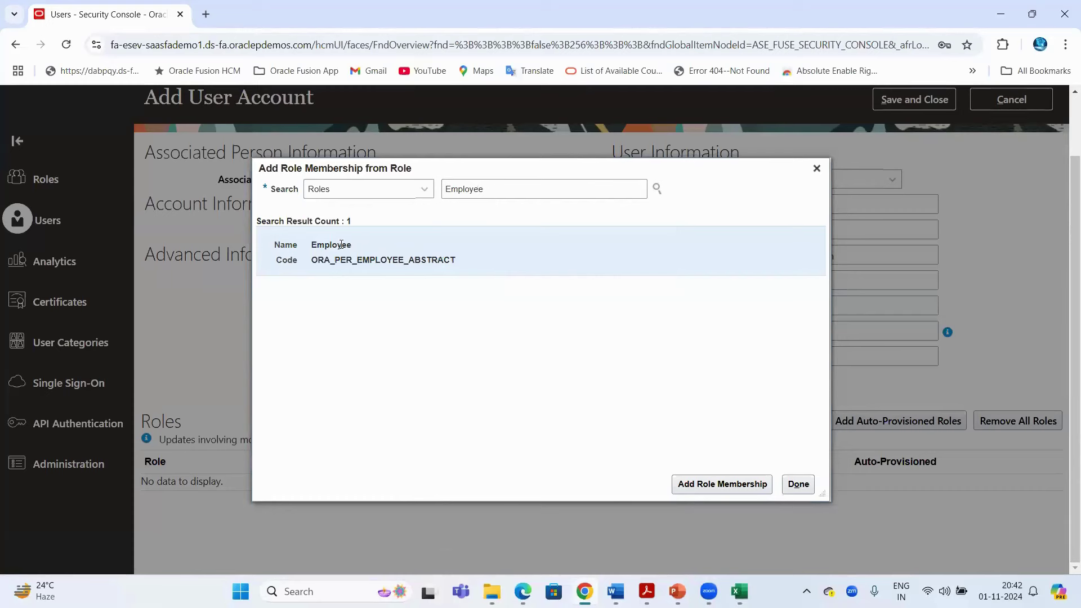
drag(313, 260, 336, 261)
click(732, 484)
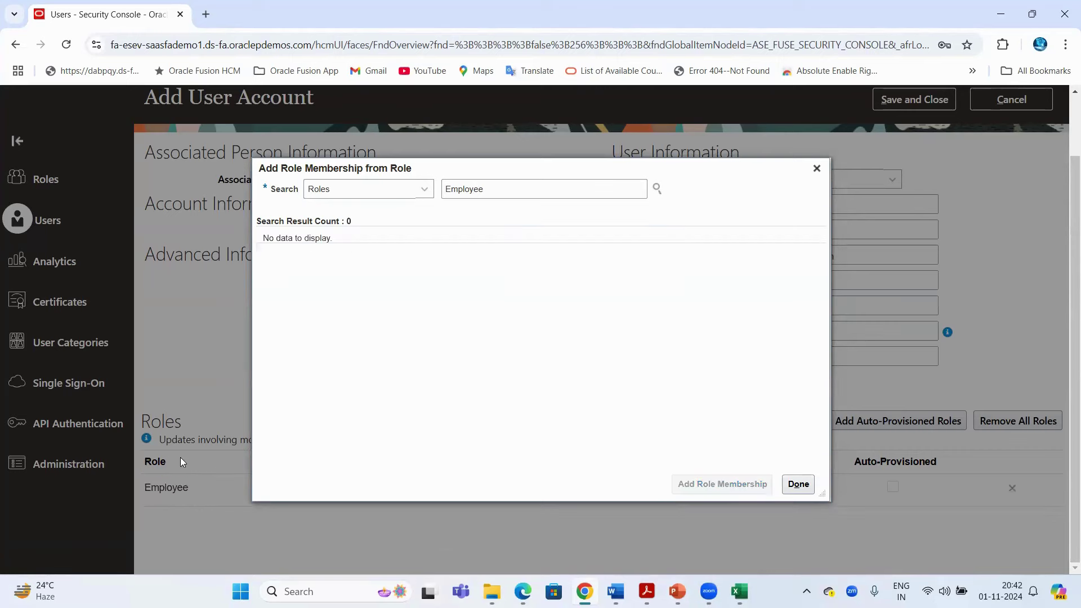
click(815, 168)
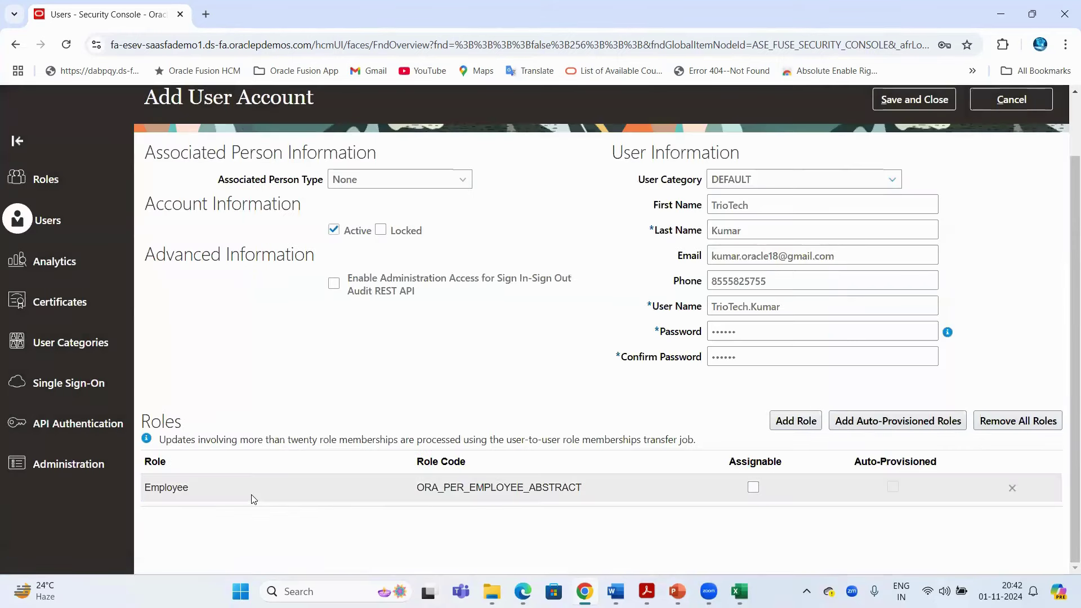
Save and close the user account to reach the User Accounts search page
scroll(712, 290, up, 2)
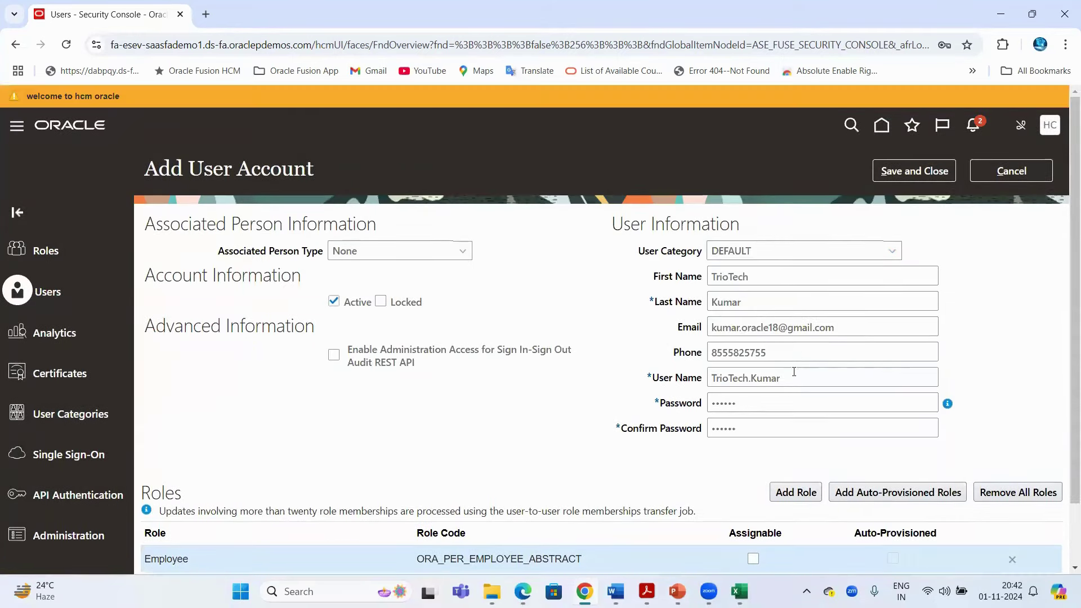
double_click(796, 375)
click(635, 322)
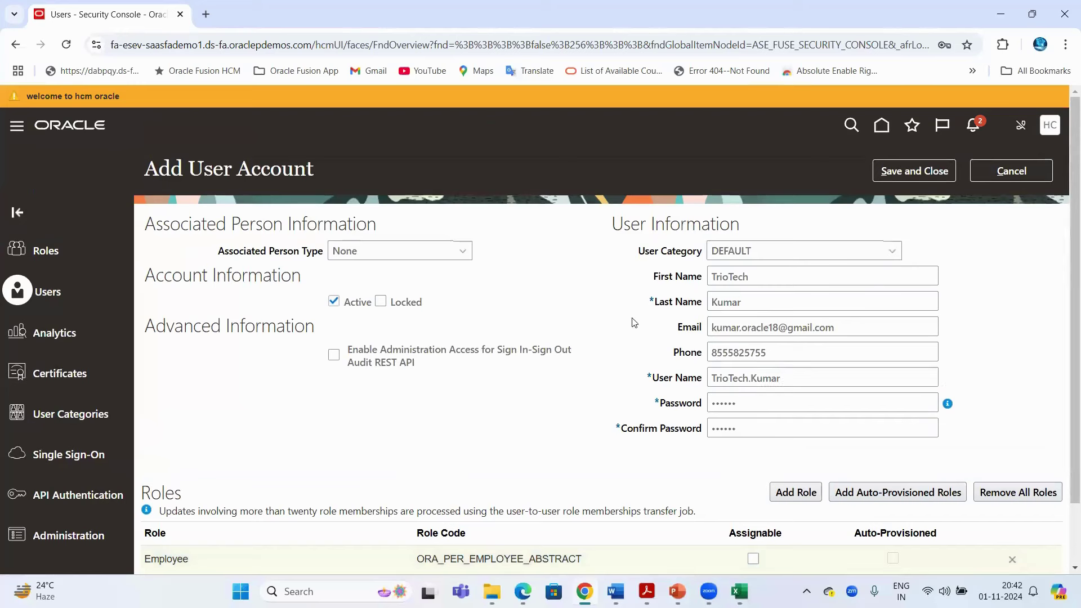
click(929, 173)
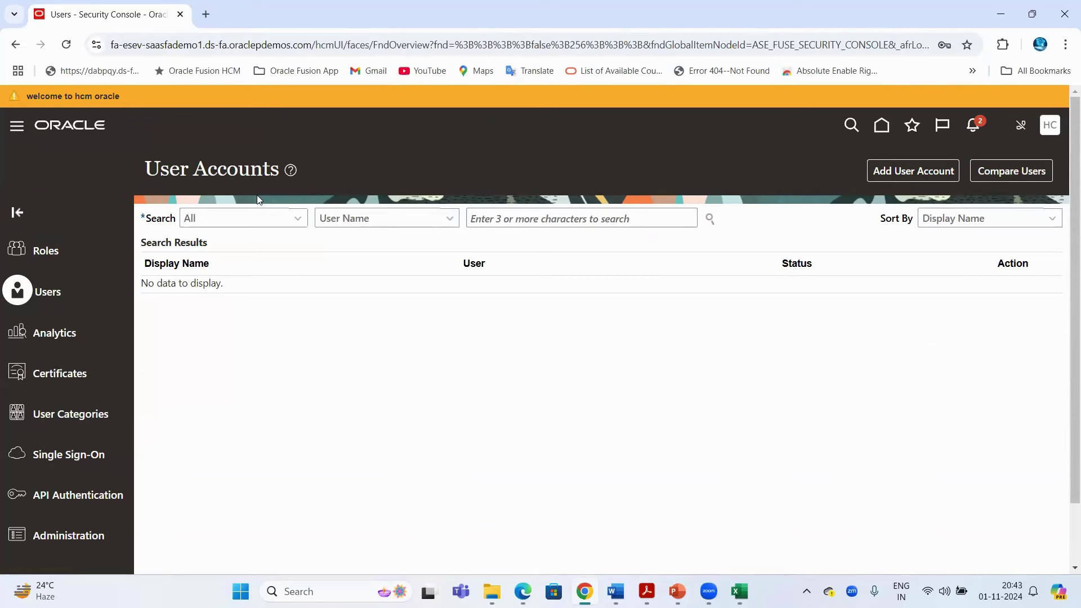
drag(145, 168, 263, 169)
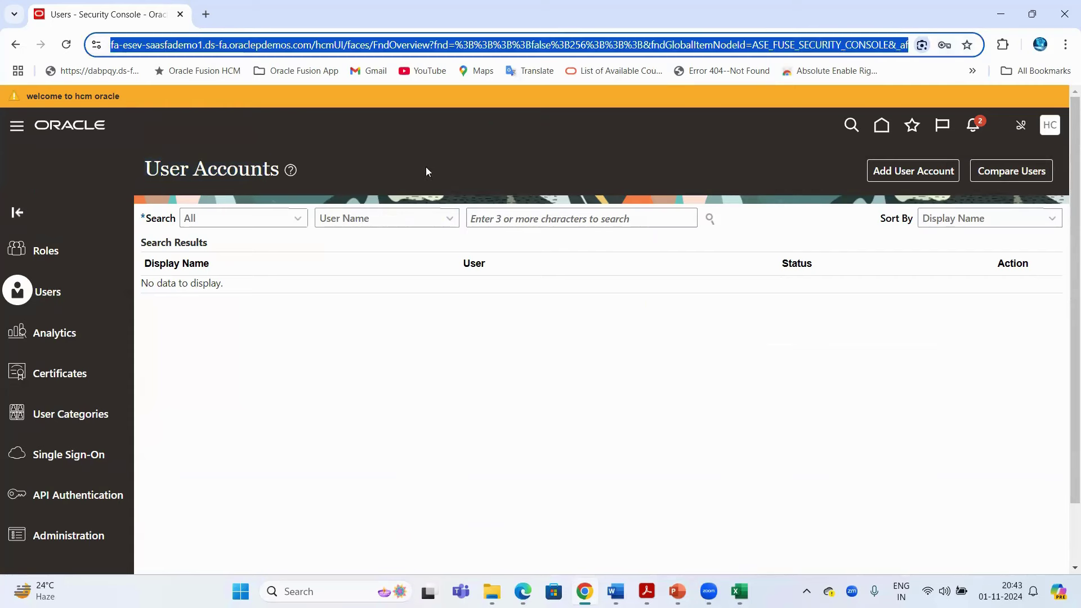
click(509, 217)
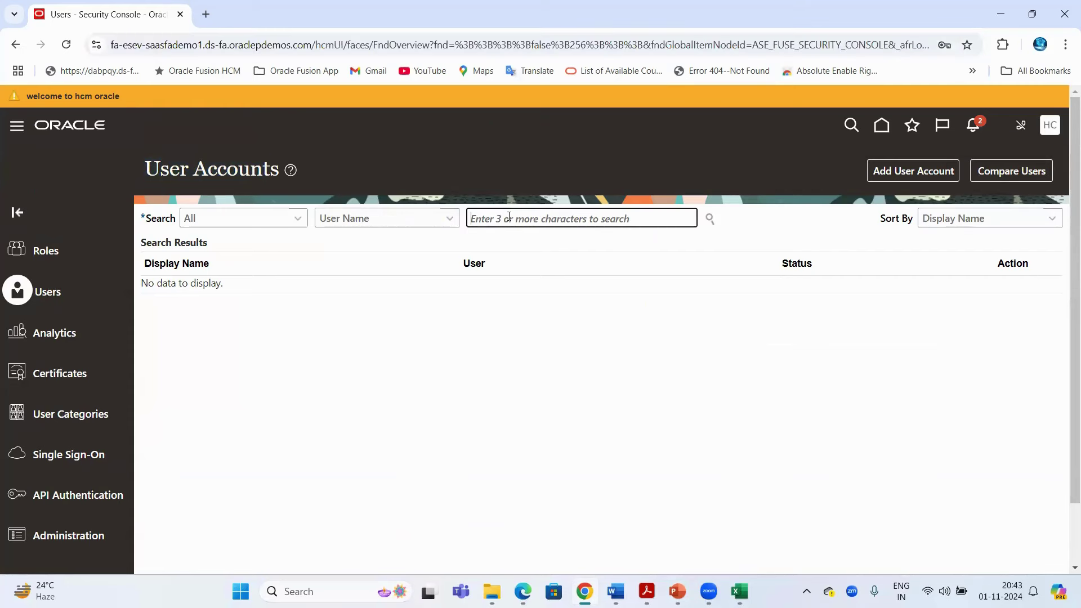
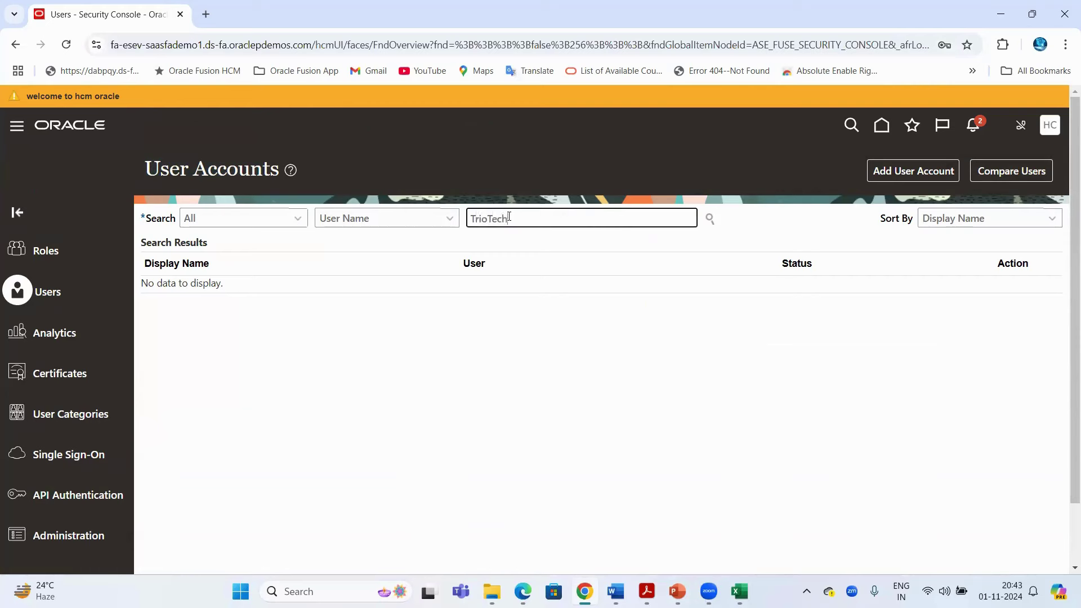
Search User Accounts for the new user and review the found account's e-mail address
key(Return)
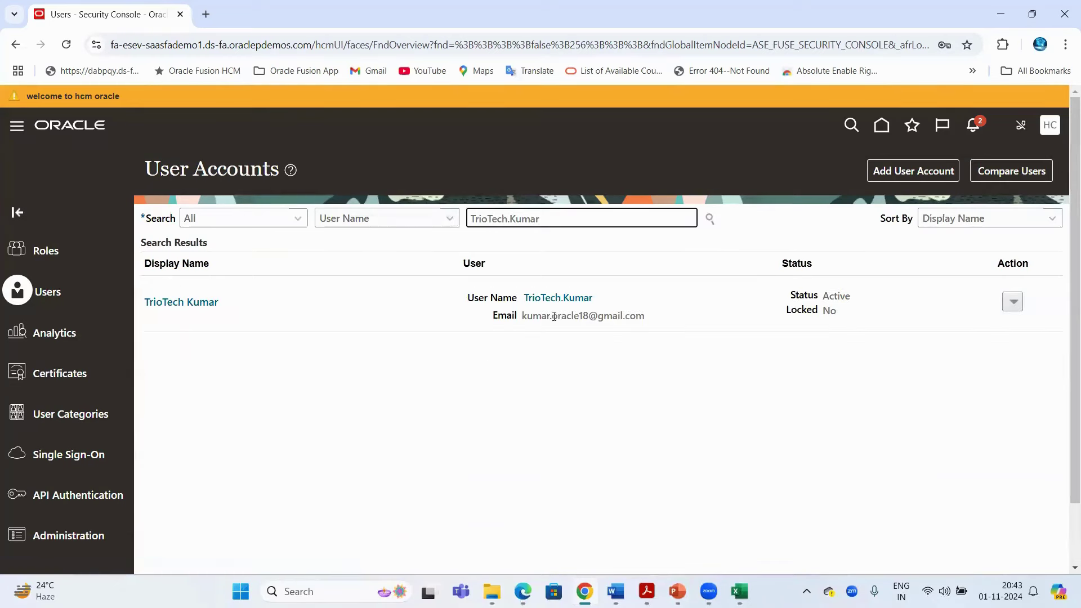
drag(522, 317, 659, 321)
click(324, 386)
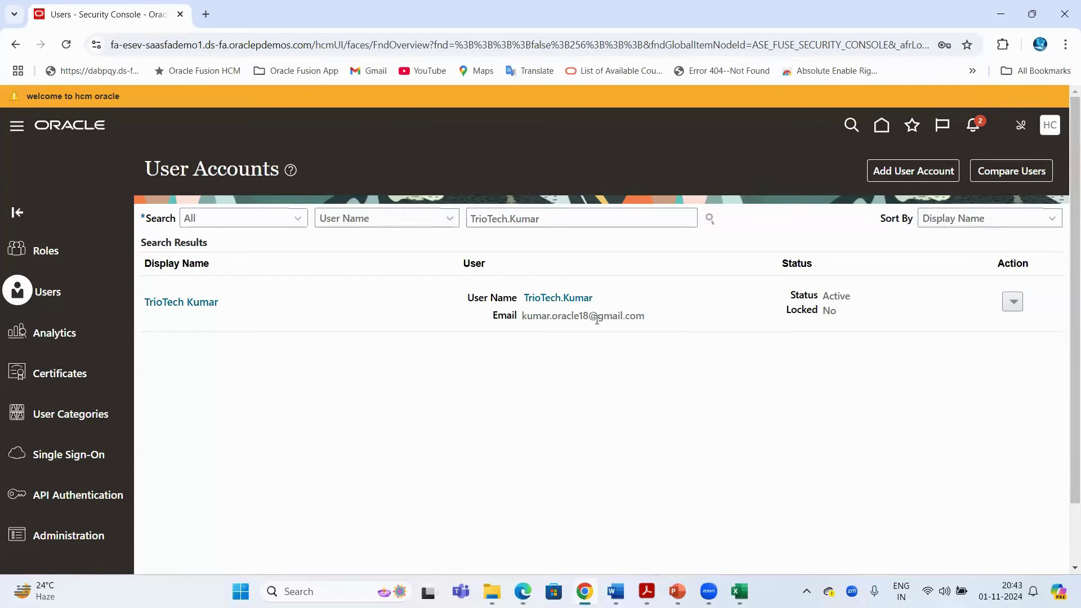
drag(522, 317, 650, 321)
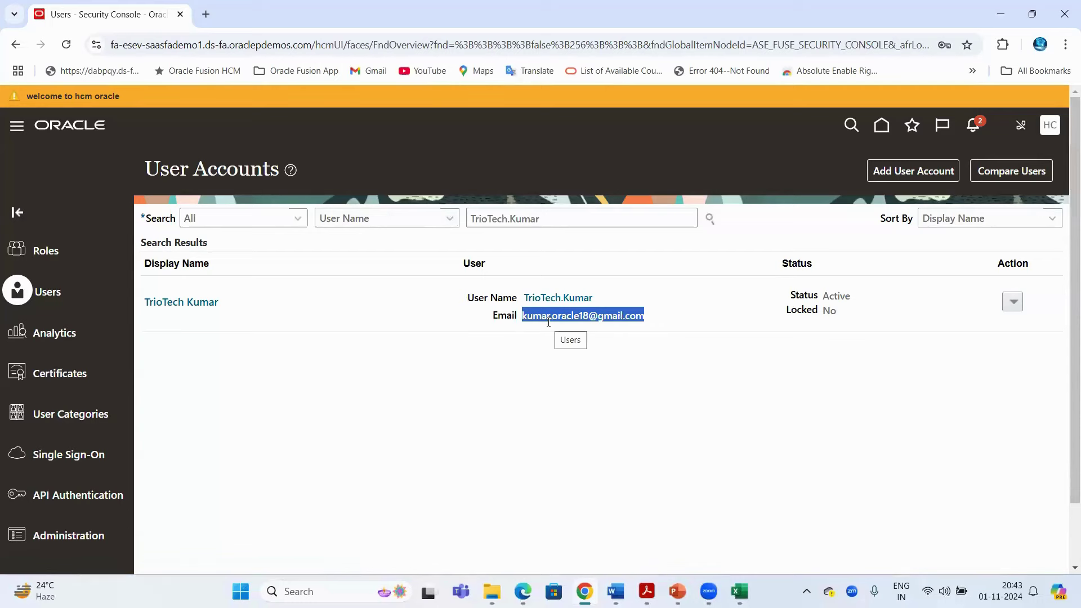
click(190, 51)
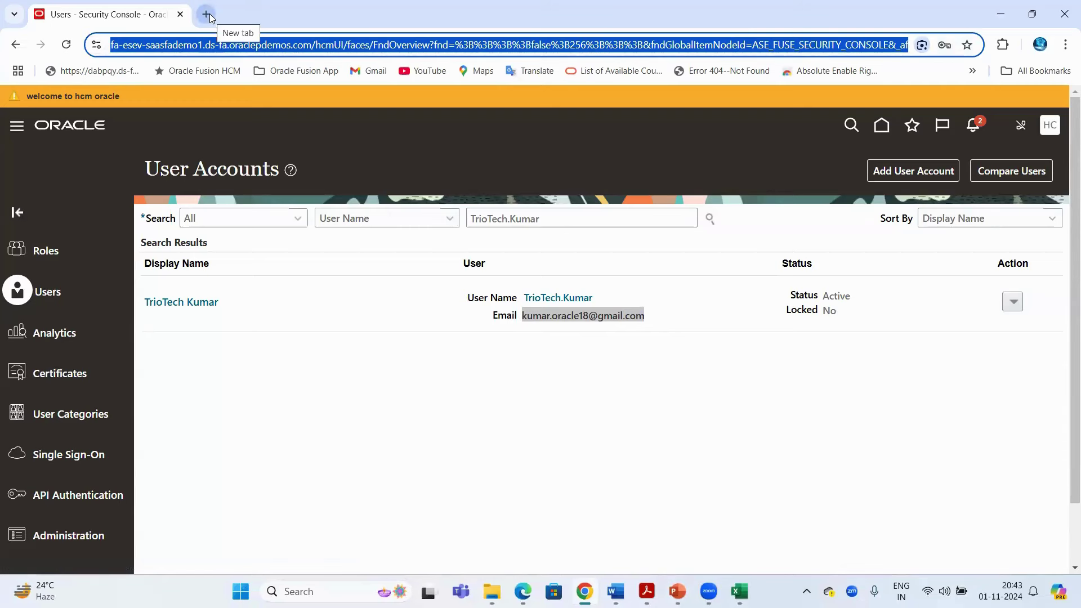
click(524, 315)
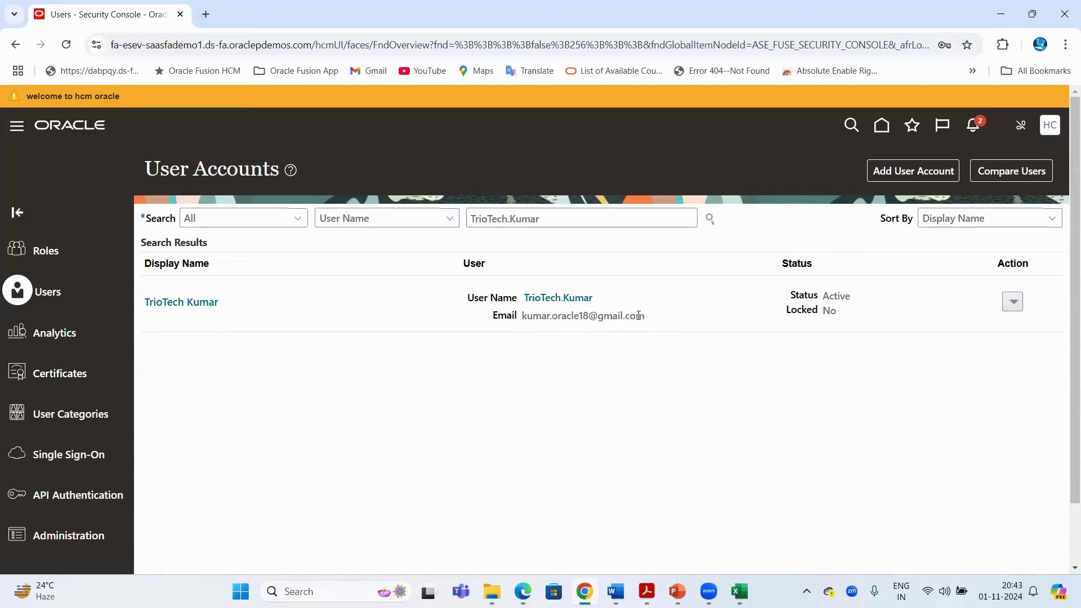
drag(524, 315, 638, 315)
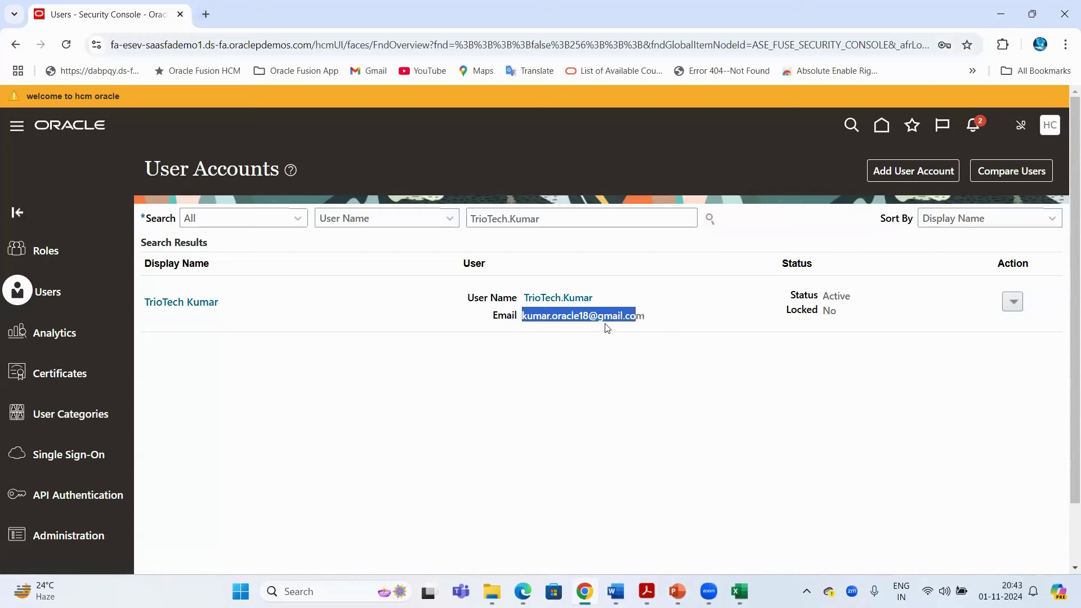
click(204, 16)
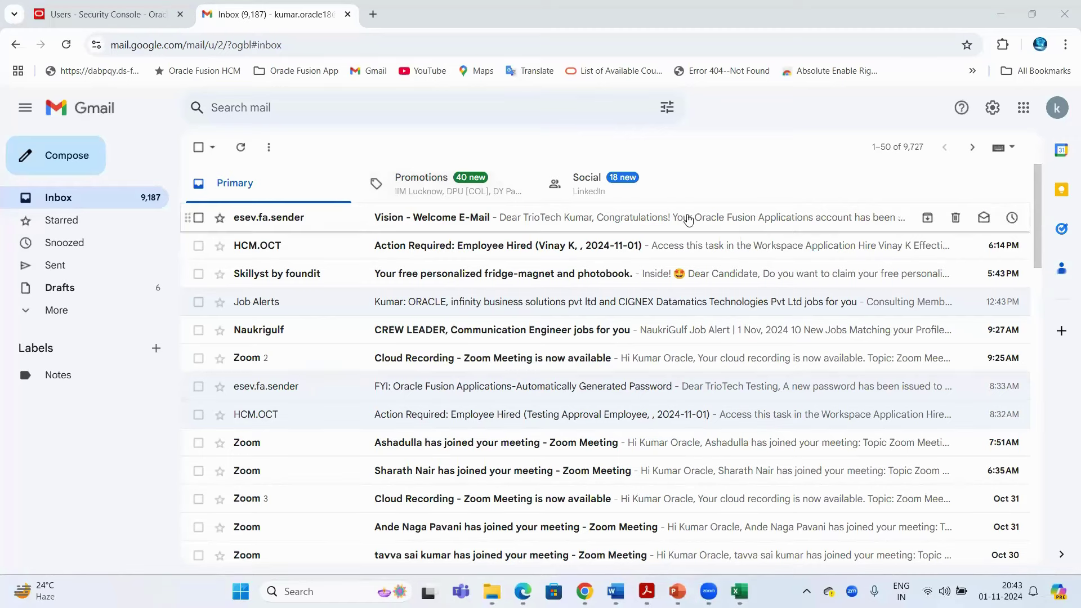
Open the Vision - Welcome E-Mail and copy the host part of the Security Console address
click(278, 224)
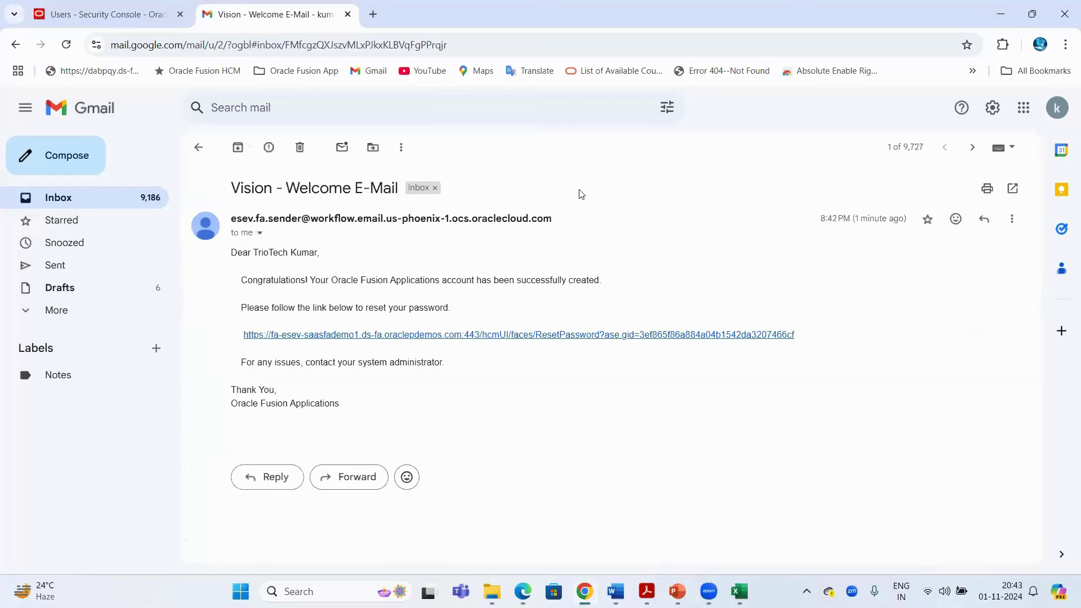
drag(286, 187, 383, 185)
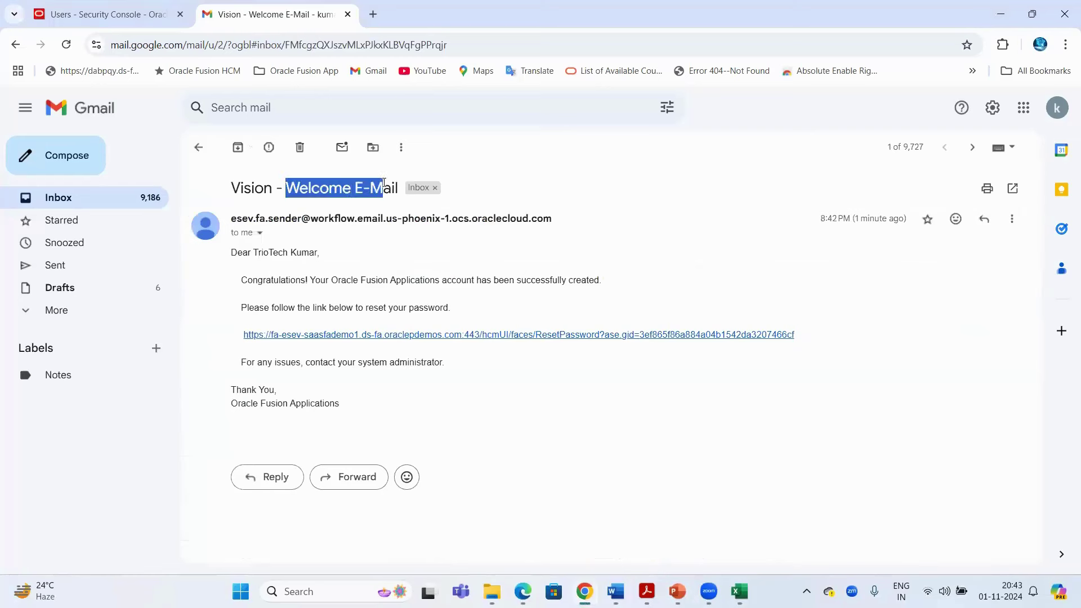
drag(231, 218, 268, 219)
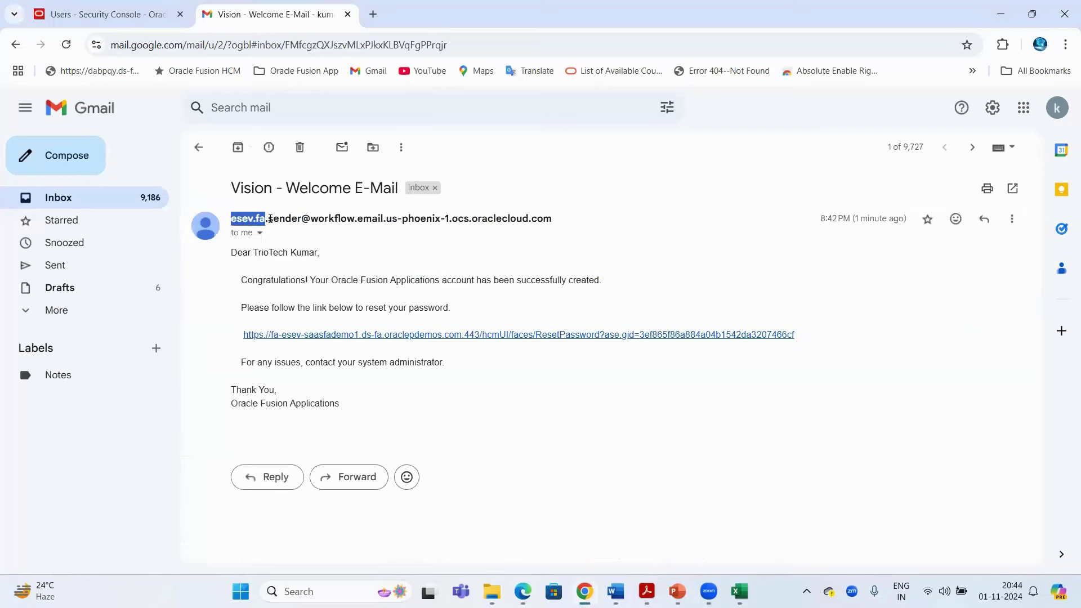
click(129, 6)
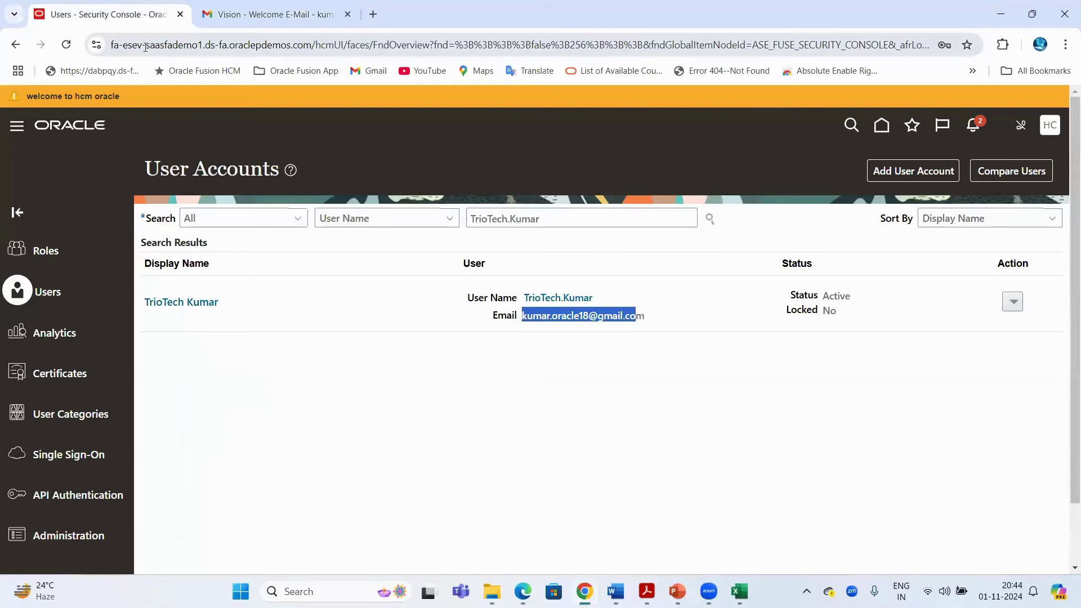
drag(146, 45, 125, 46)
key(ctrl+c)
Read the e-mail's account-created and reset-password text, then return to the Security Console
click(269, 14)
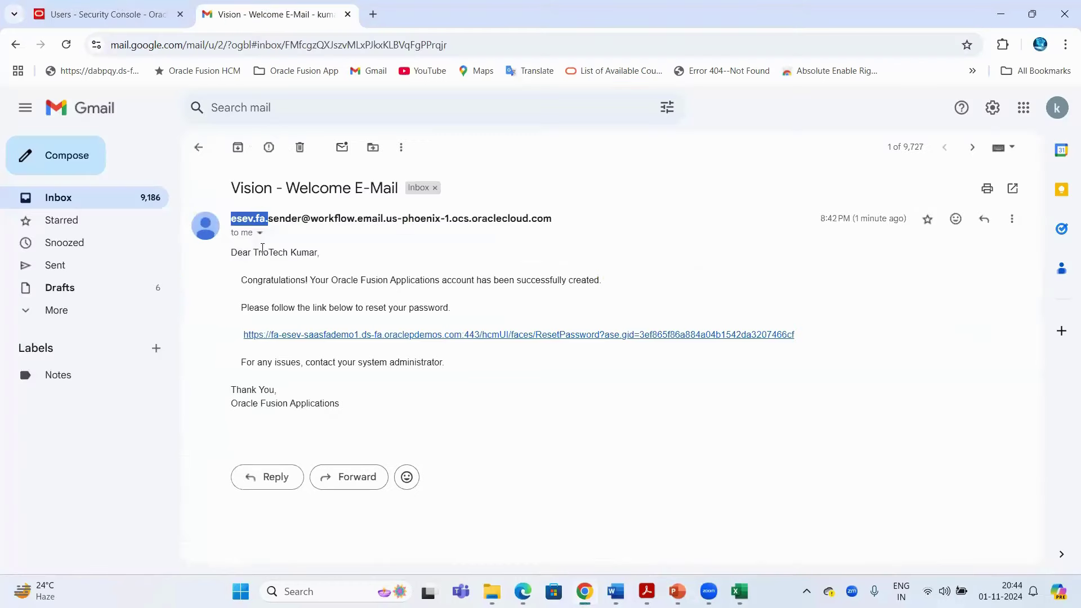
drag(255, 254, 316, 253)
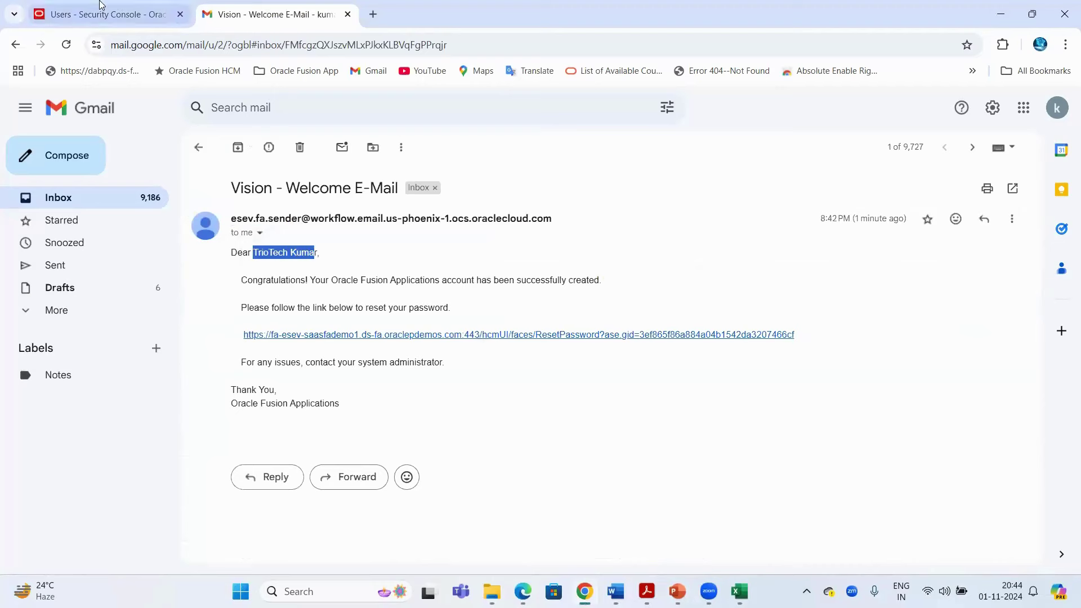
double_click(250, 284)
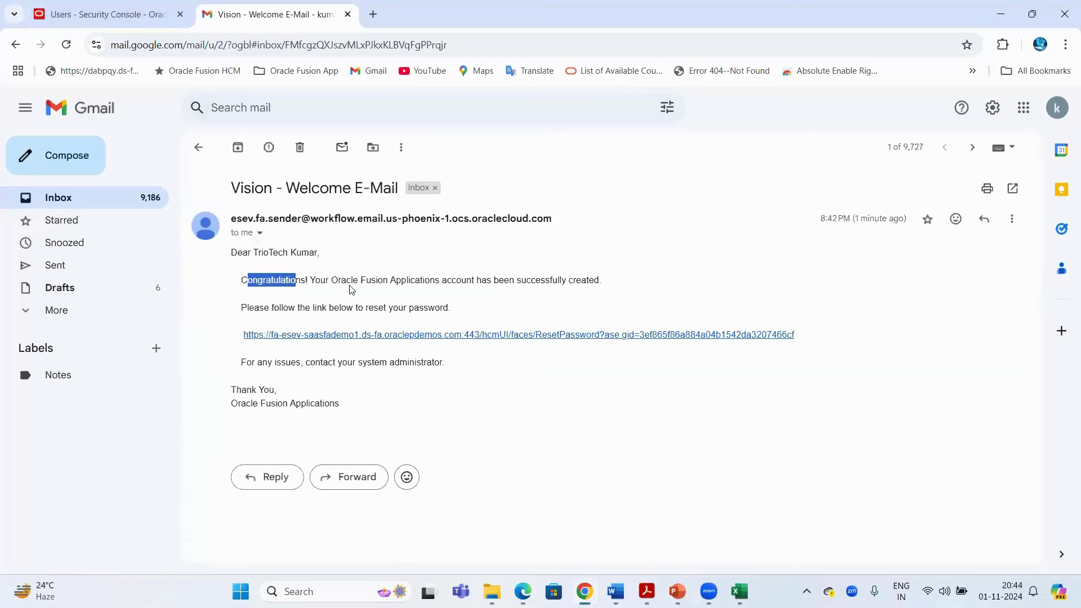
drag(339, 285, 594, 284)
drag(274, 308, 449, 309)
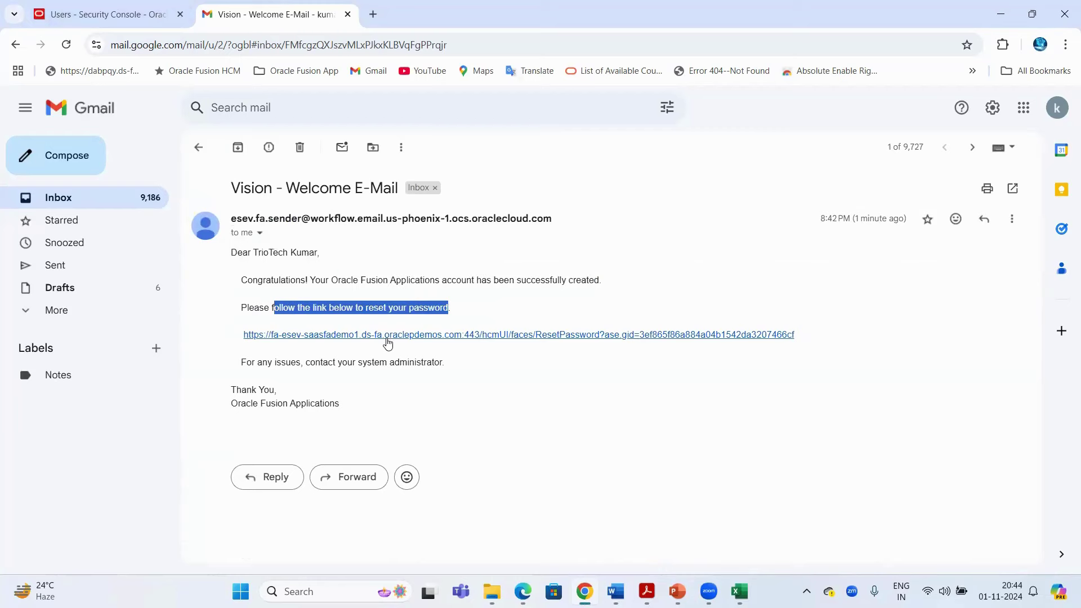
click(107, 14)
click(515, 384)
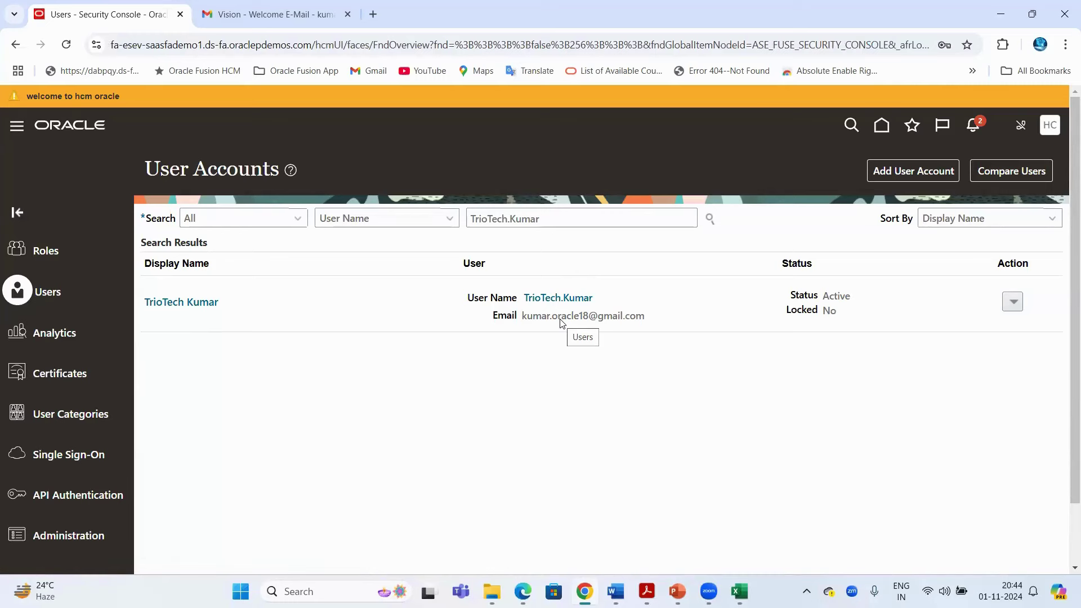
click(246, 10)
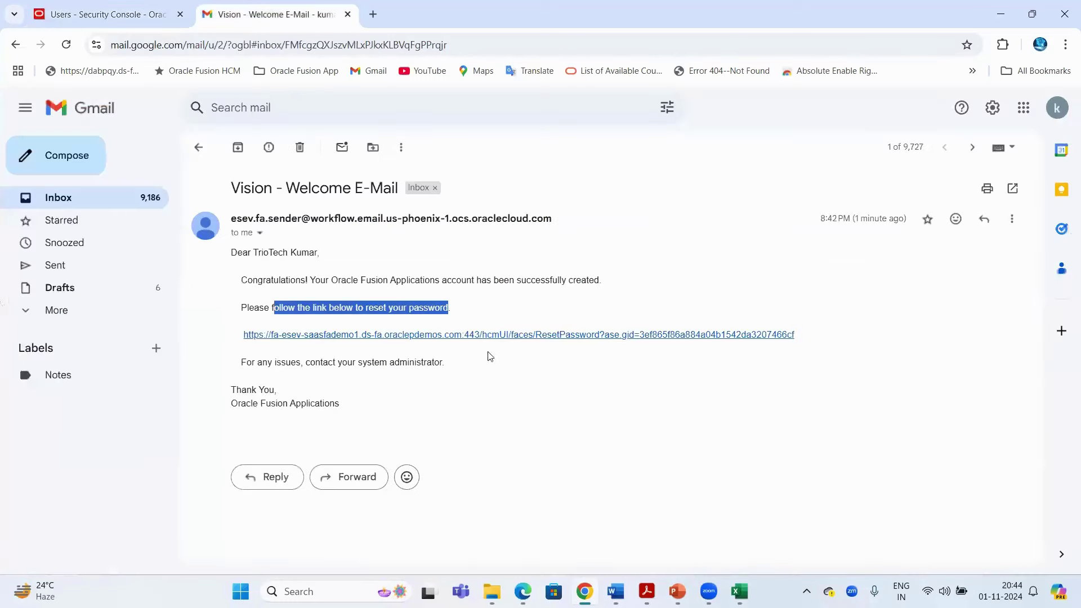
click(511, 377)
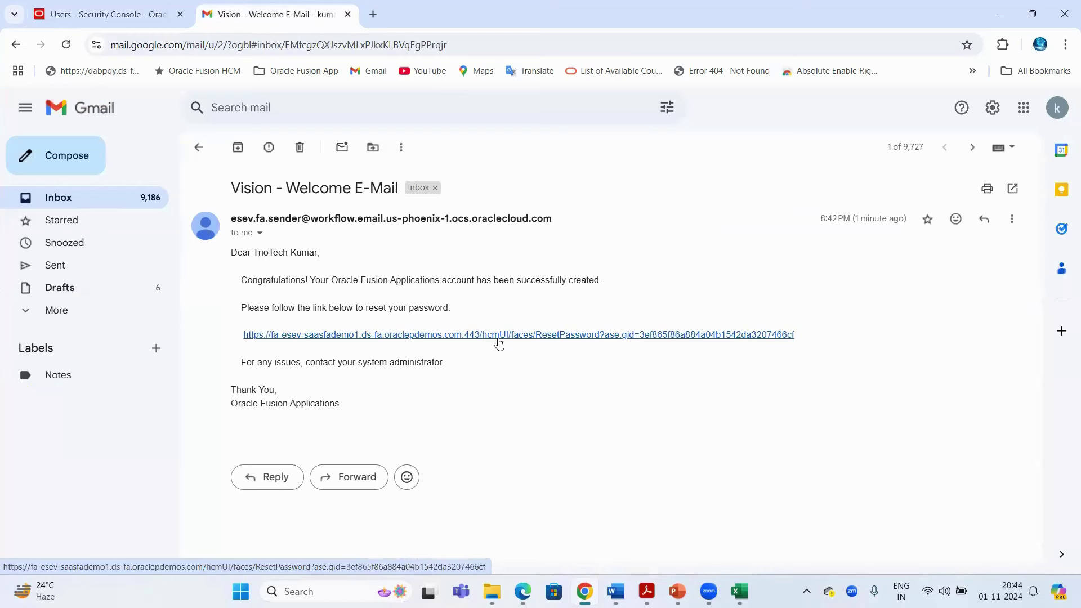
click(131, 18)
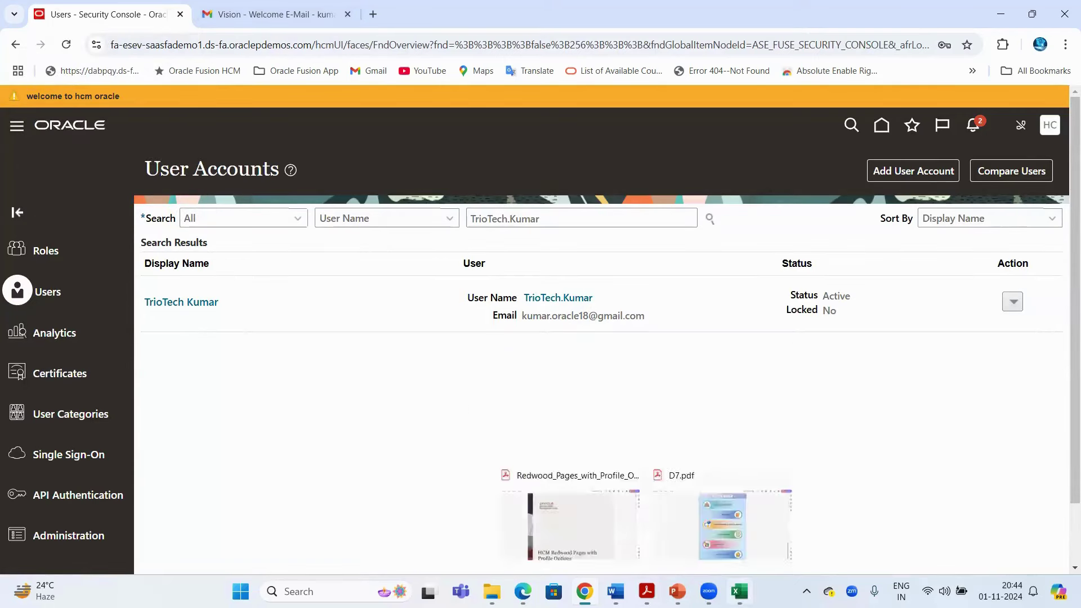
Review the Hiring of Employees notes in B103:C103, then return to the Gmail welcome e-mail
click(750, 589)
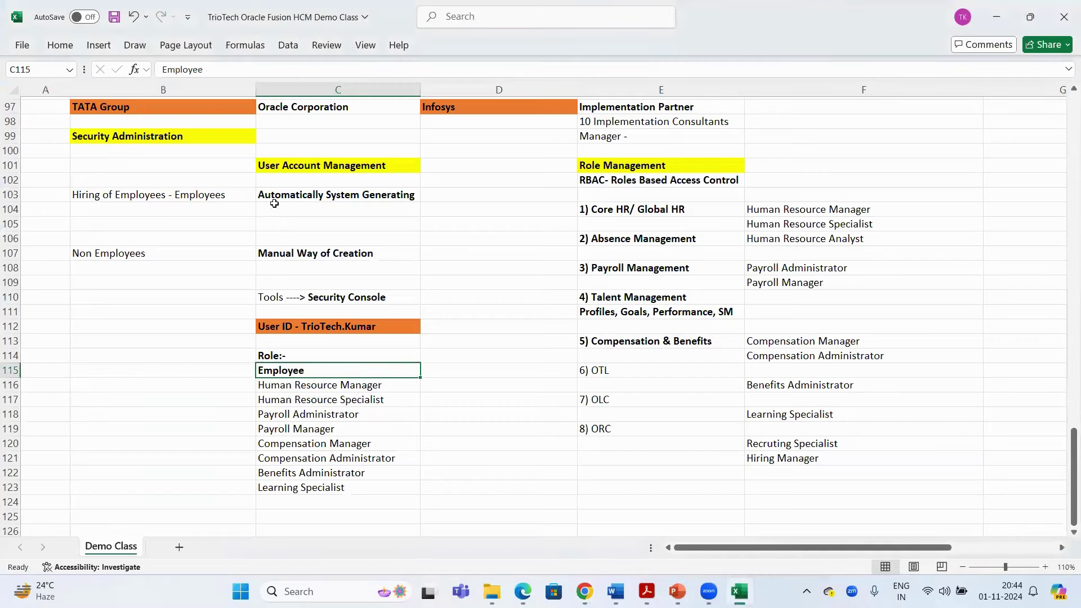
click(212, 201)
key(Right)
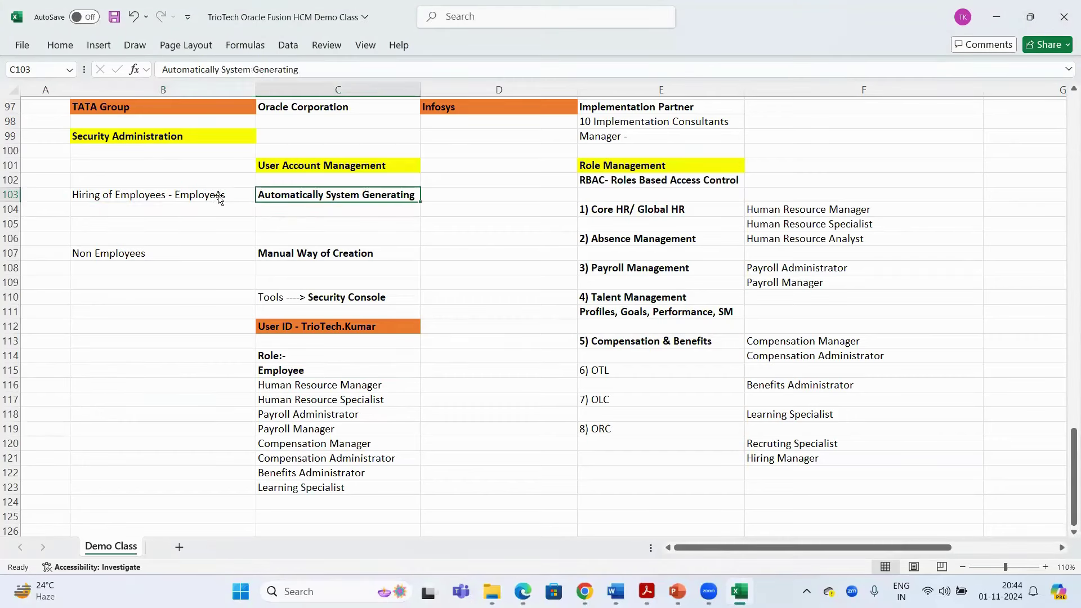
shift+click(218, 198)
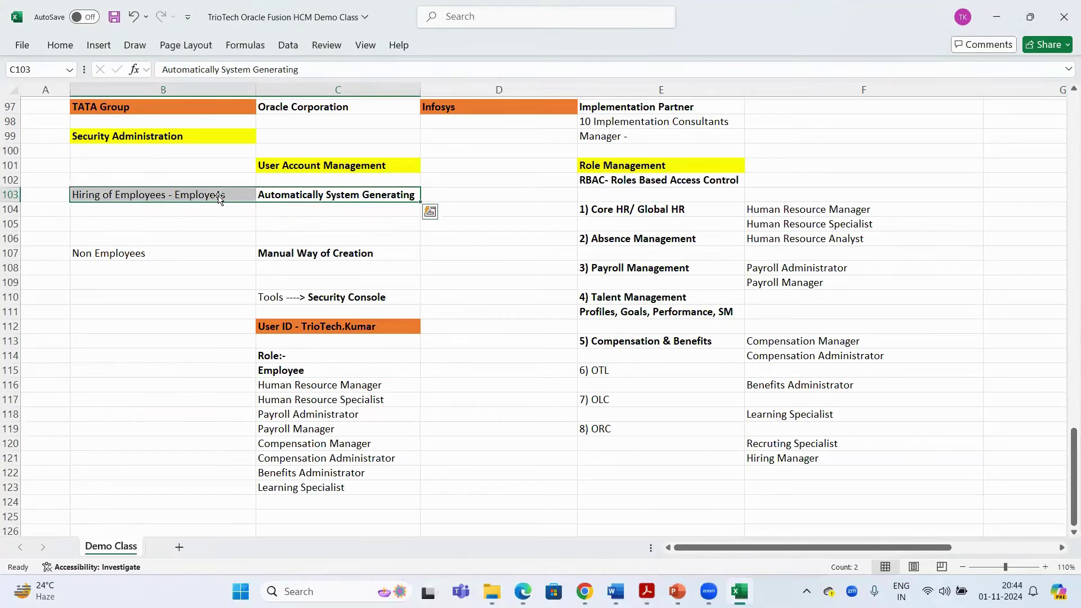
click(218, 199)
click(589, 585)
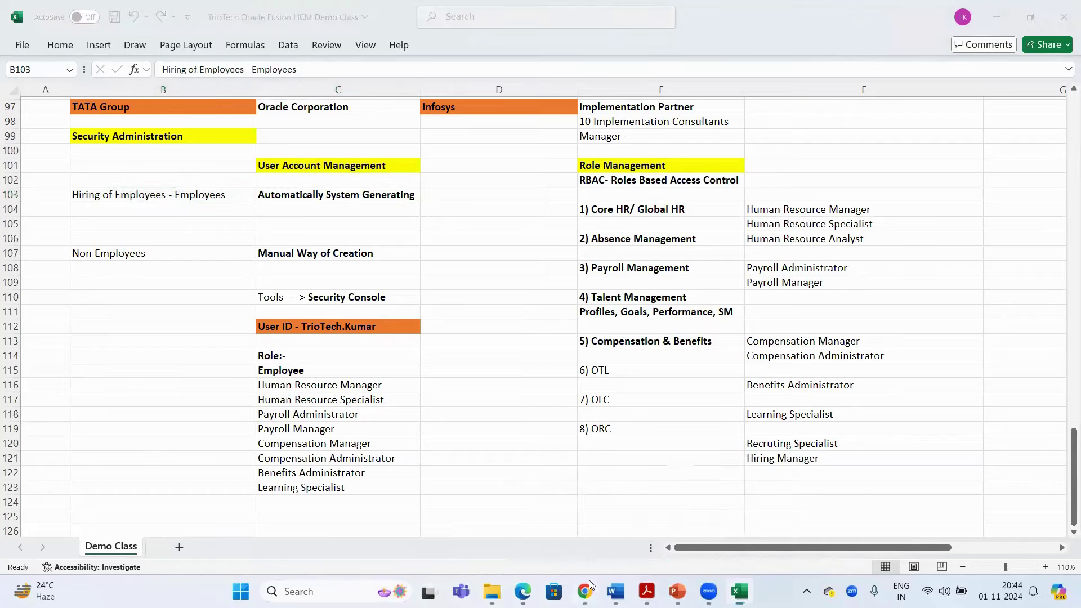
key(ctrl+Tab)
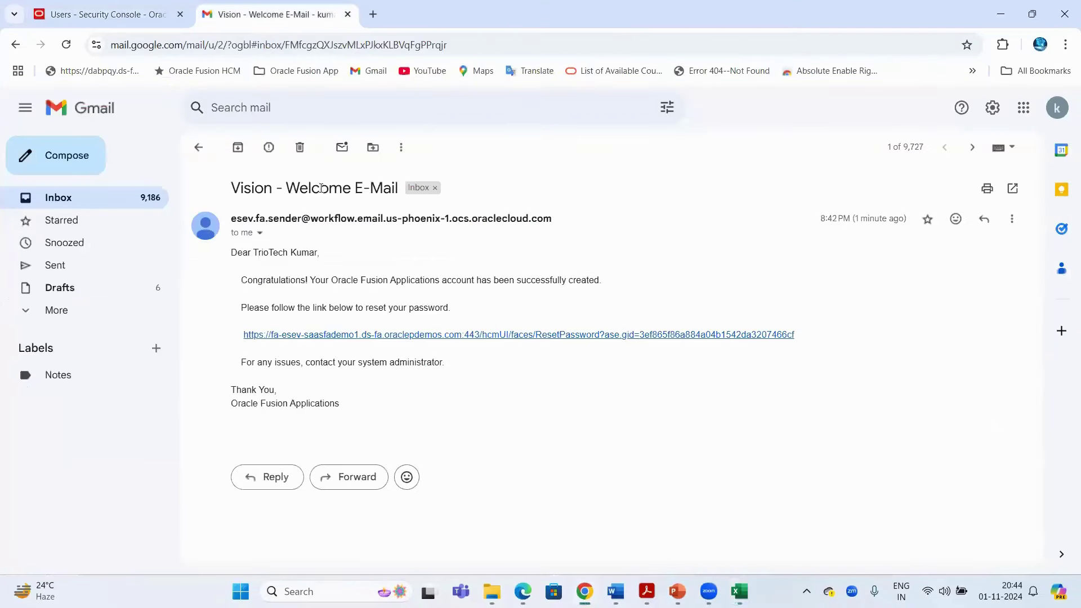
Close the Gmail welcome e-mail tab to get back to the Security Console user accounts
drag(286, 188, 383, 188)
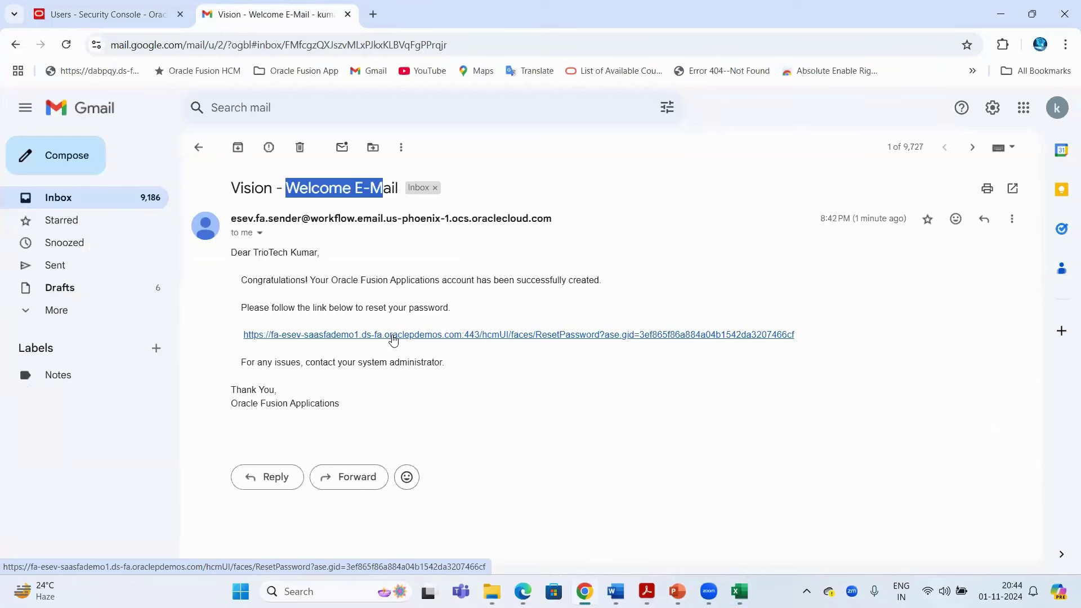
click(347, 15)
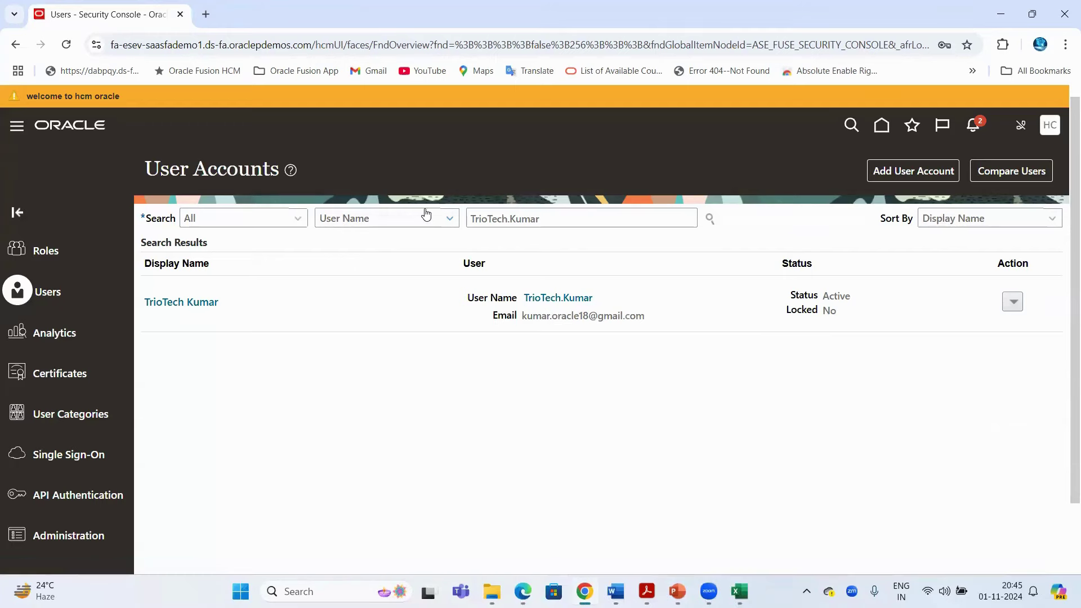
Open an Incognito window and load the Oracle Fusion sign-in page
key(ctrl+shift+n)
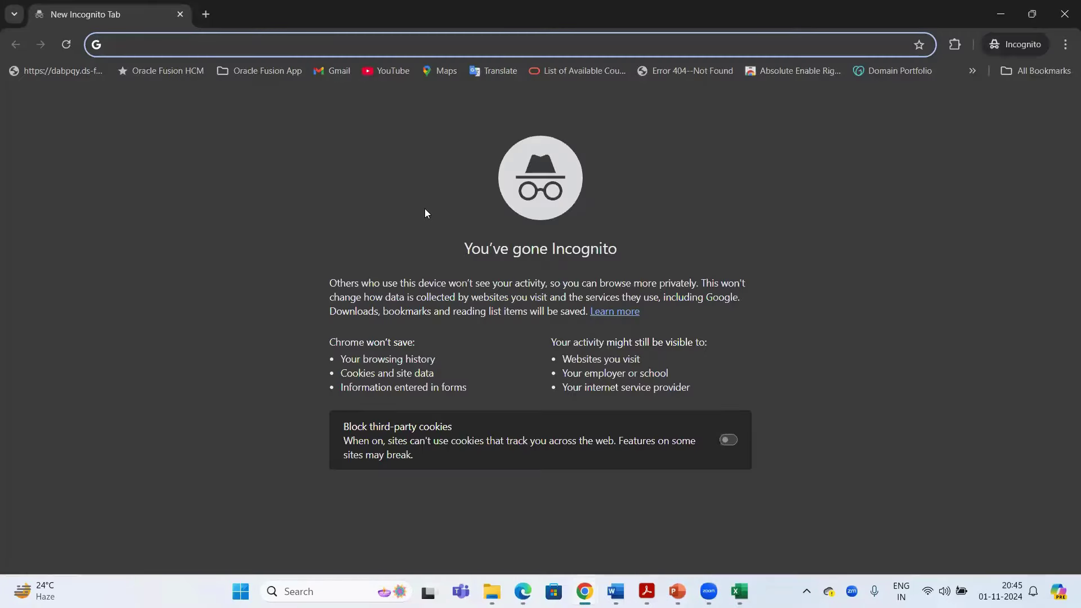
text(esev)
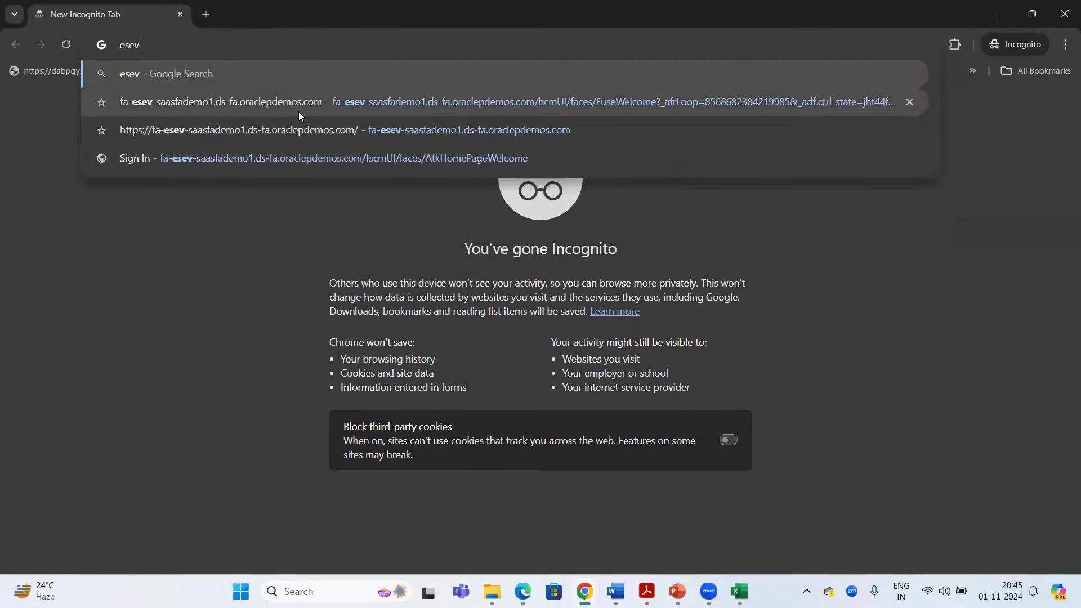
click(297, 110)
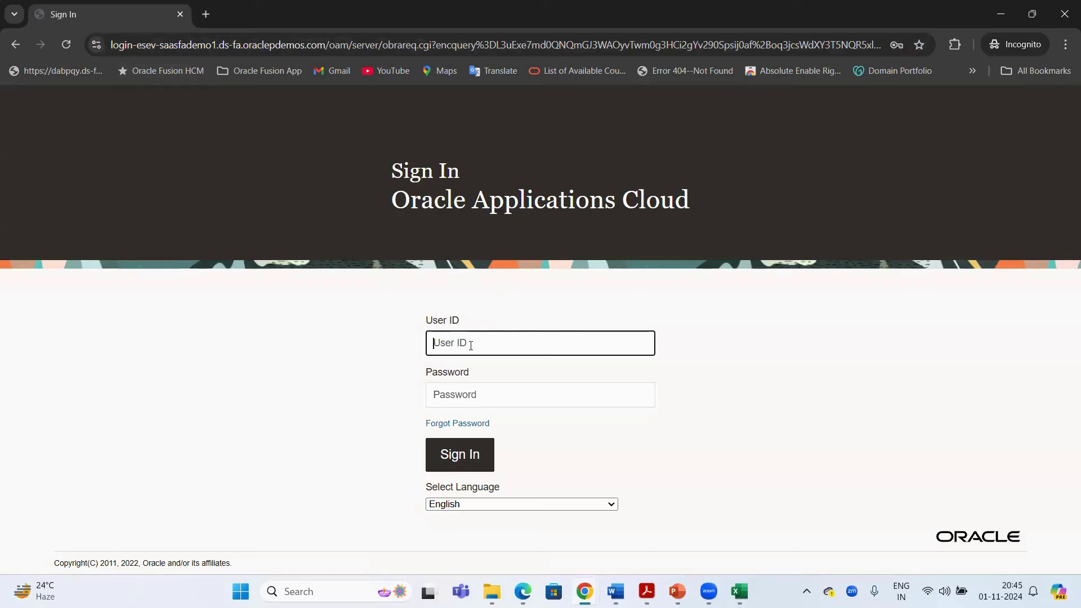
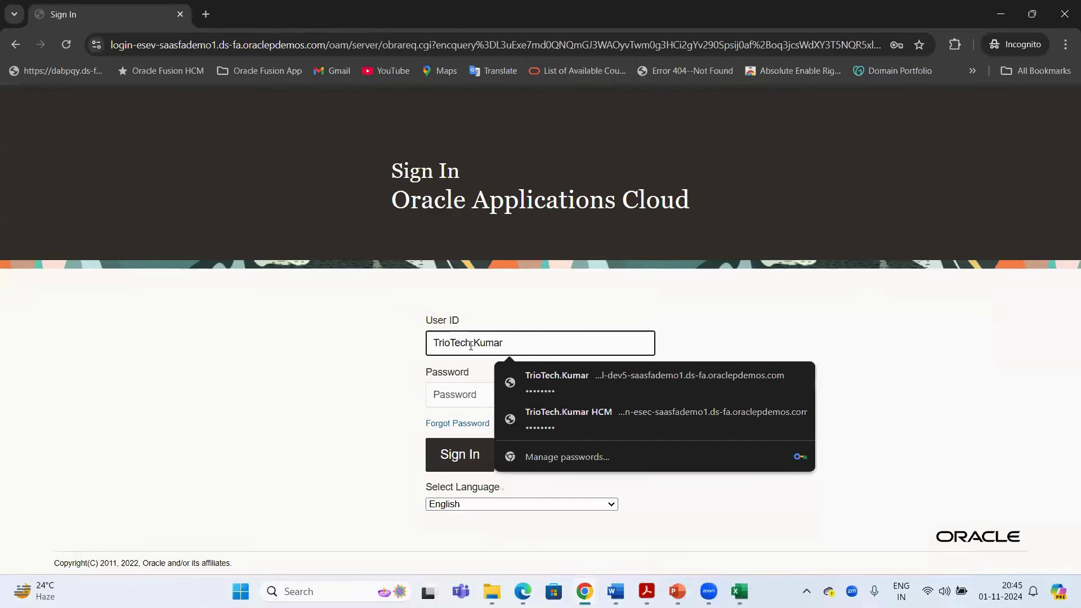
Sign in with the new user ID and its password
click(532, 379)
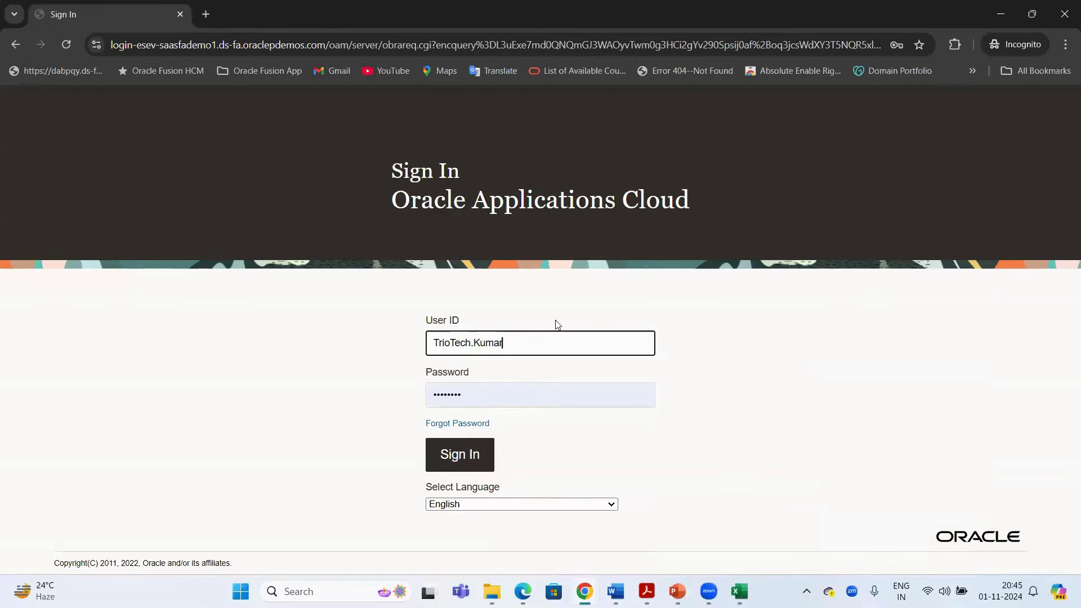
key(Tab)
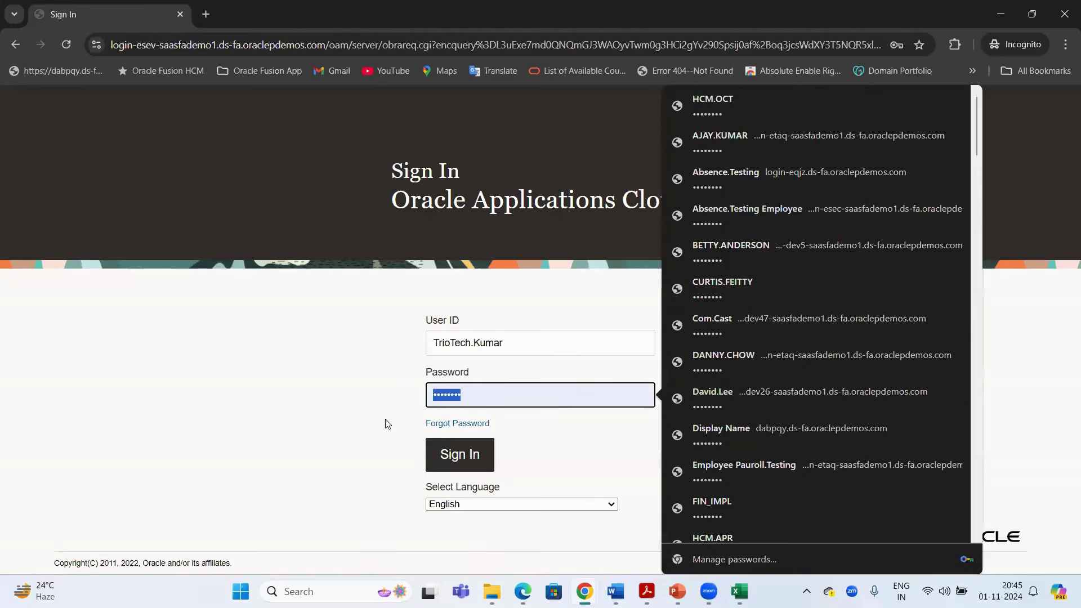
key(BackSpace)
text(a)
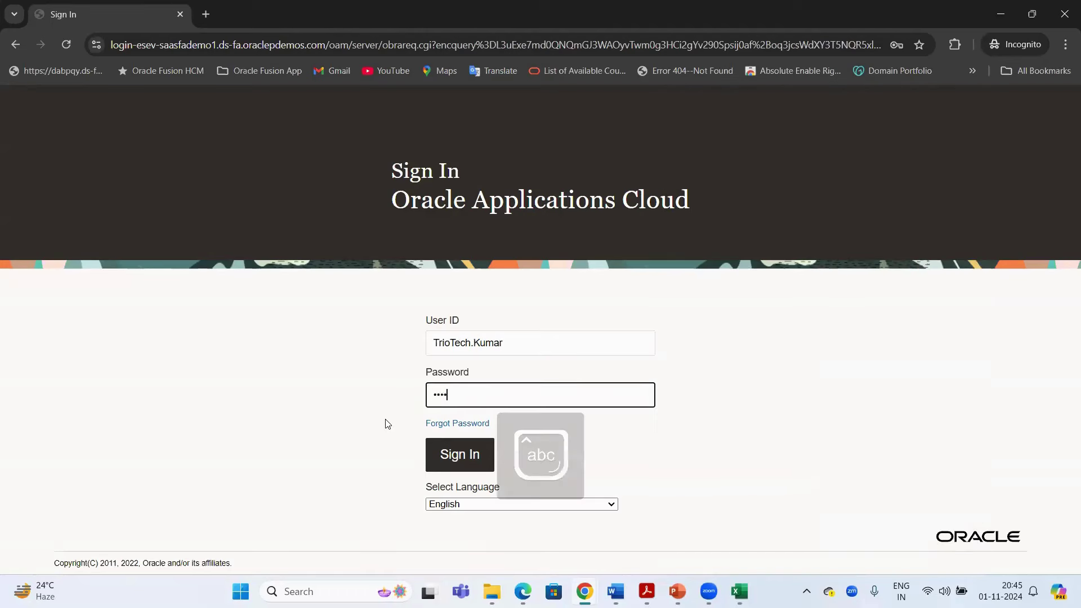
text(a)
click(779, 381)
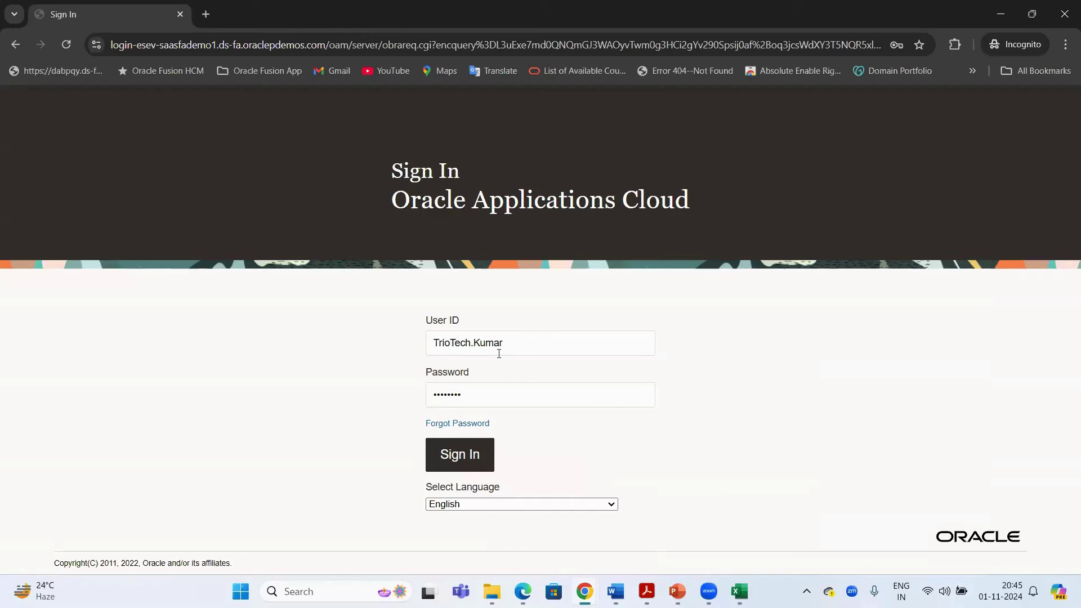
click(465, 458)
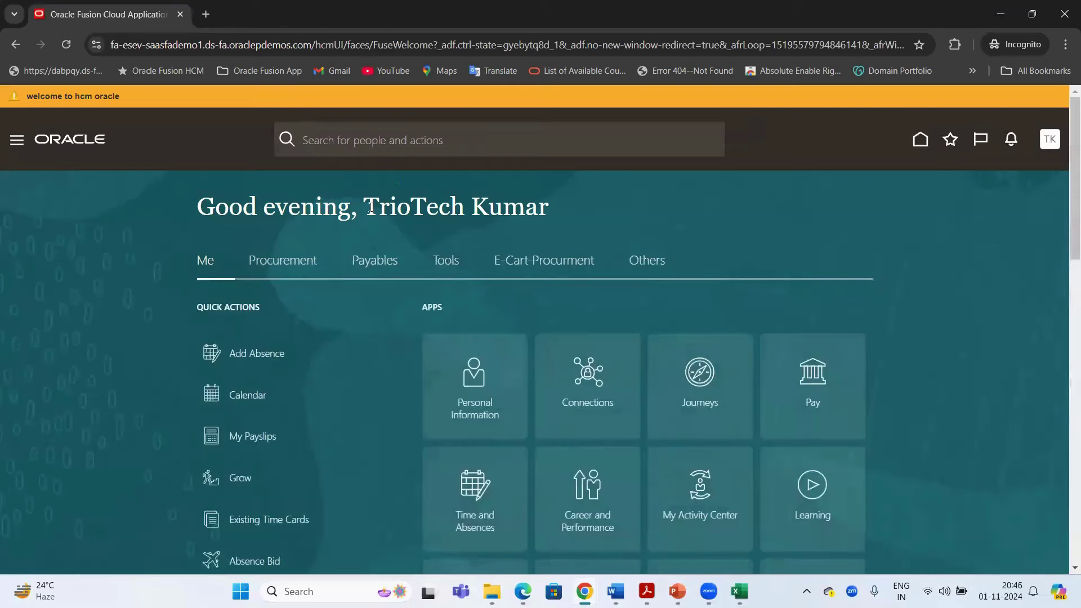
Check the new user's greeting and the limited apps available under Tools
drag(371, 207, 539, 207)
click(164, 251)
scroll(507, 282, down, 3)
scroll(621, 243, up, 3)
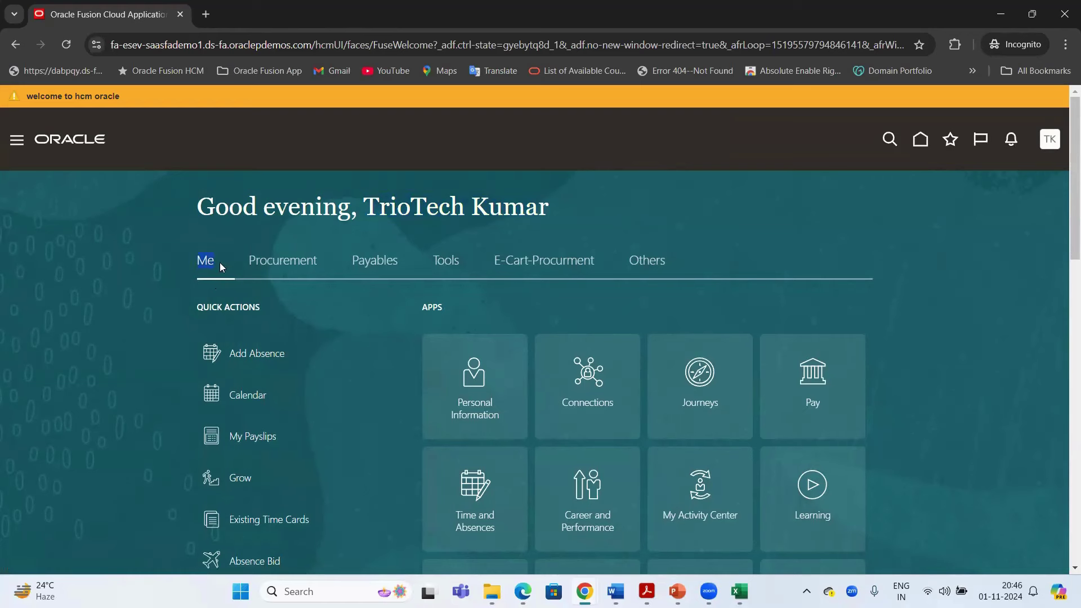
click(447, 267)
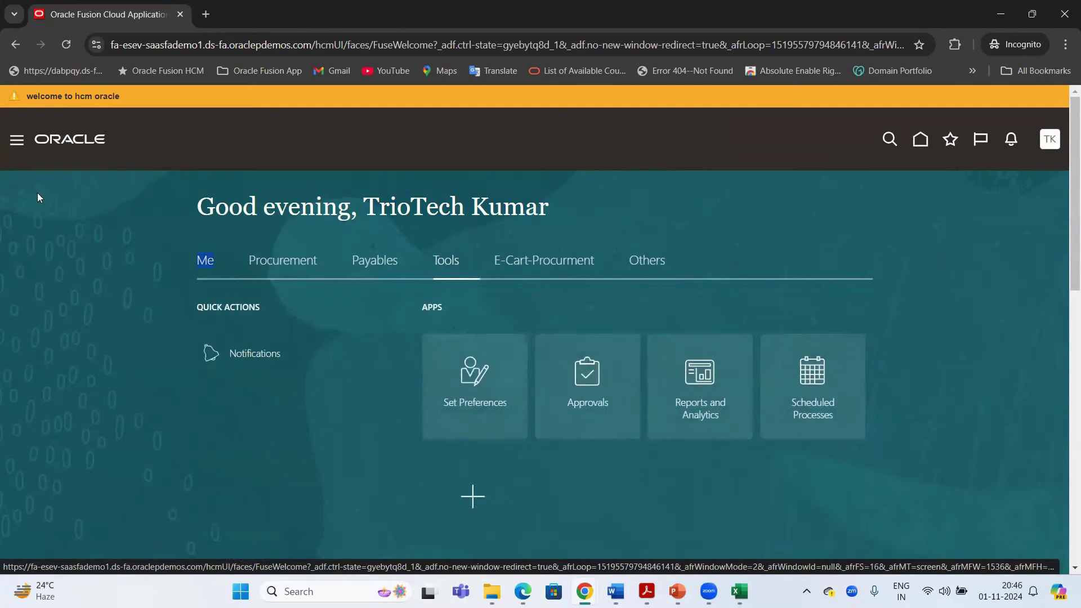
Open and close the Navigator and Settings and Actions menu, then return to the admin window
click(18, 142)
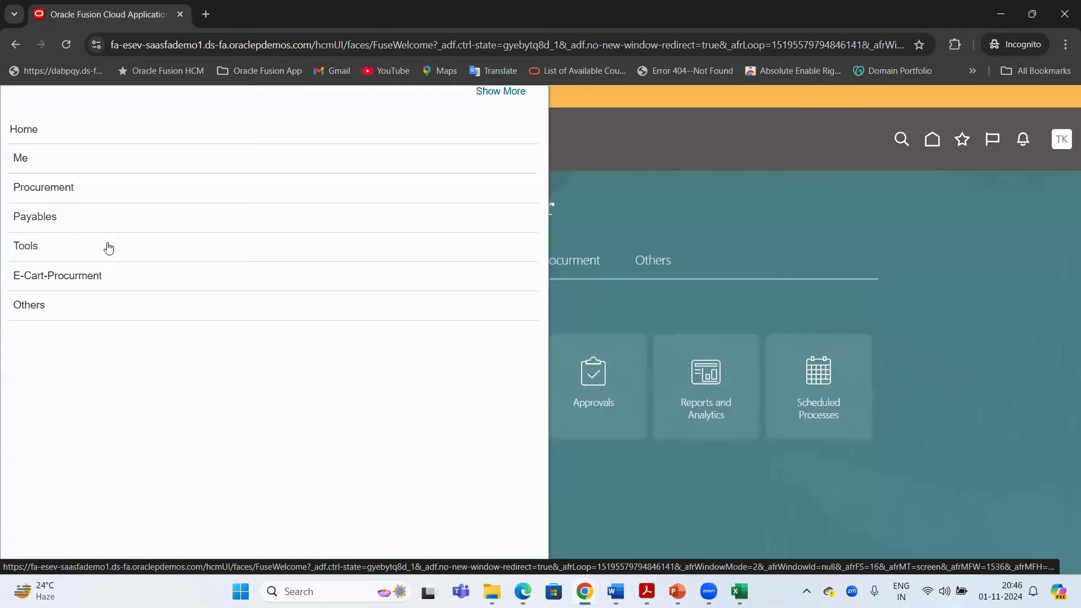
click(773, 198)
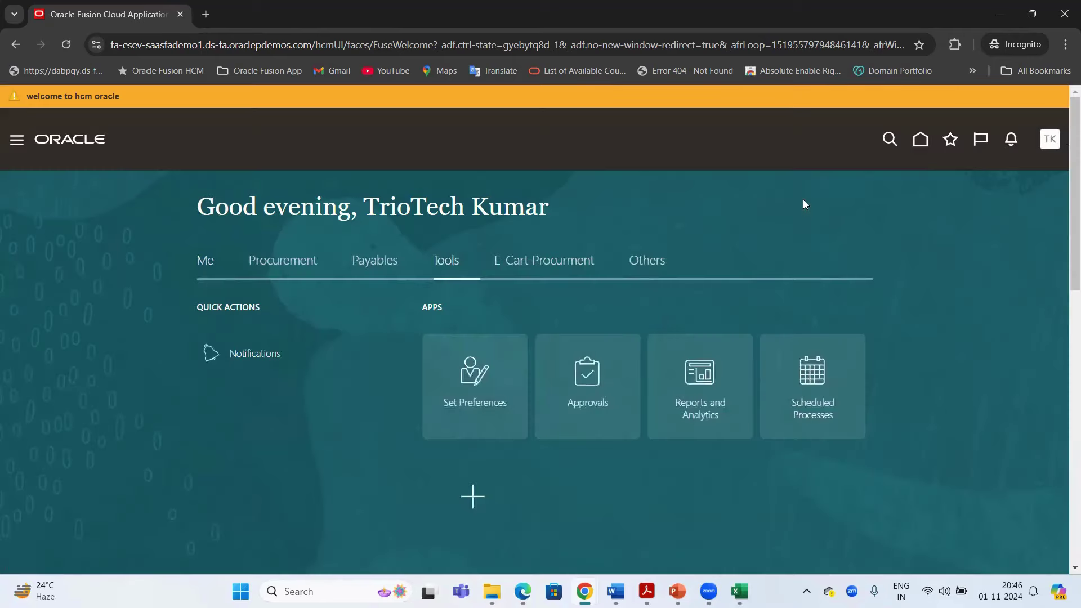
click(1056, 144)
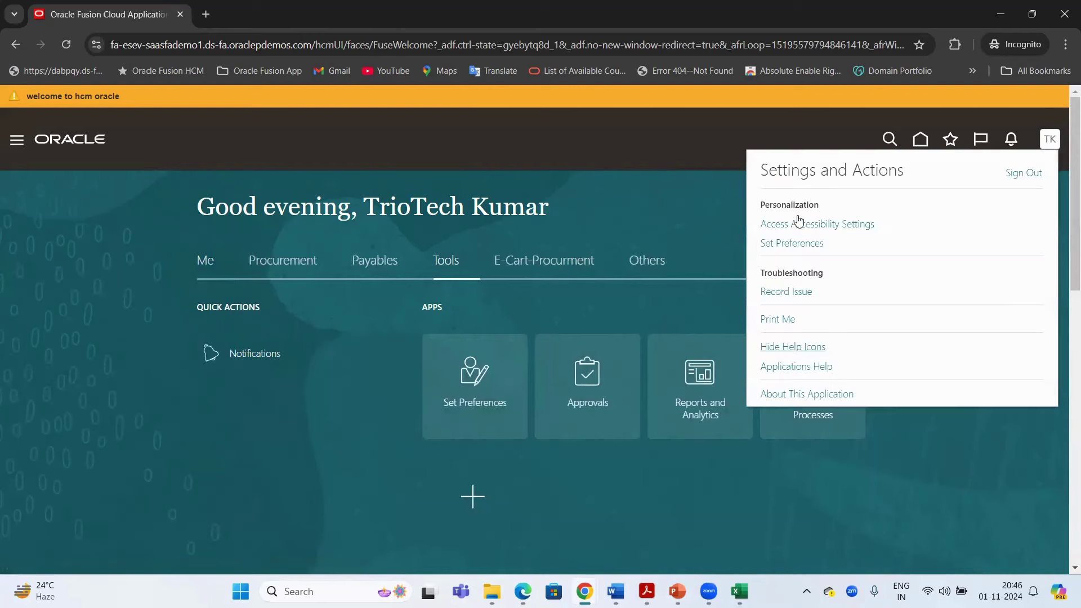
click(477, 461)
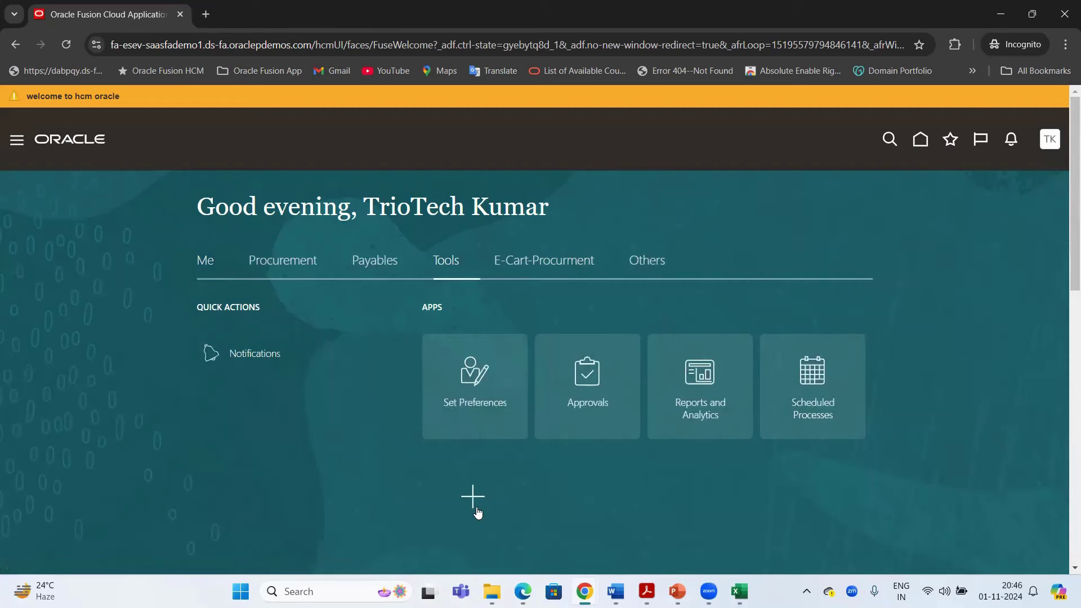
mouse_move(584, 589)
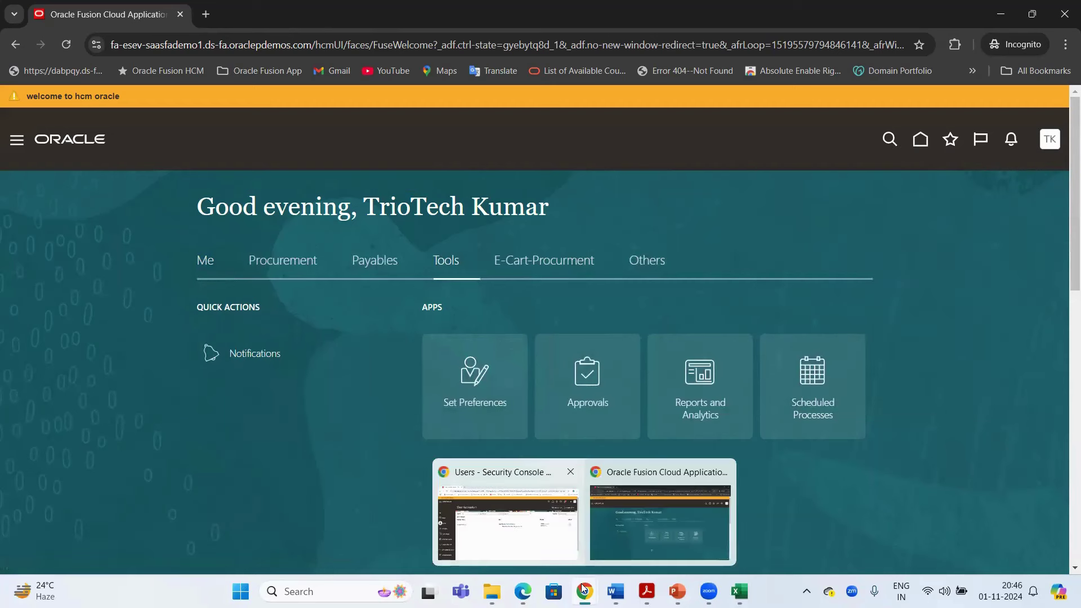
key(alt+Tab)
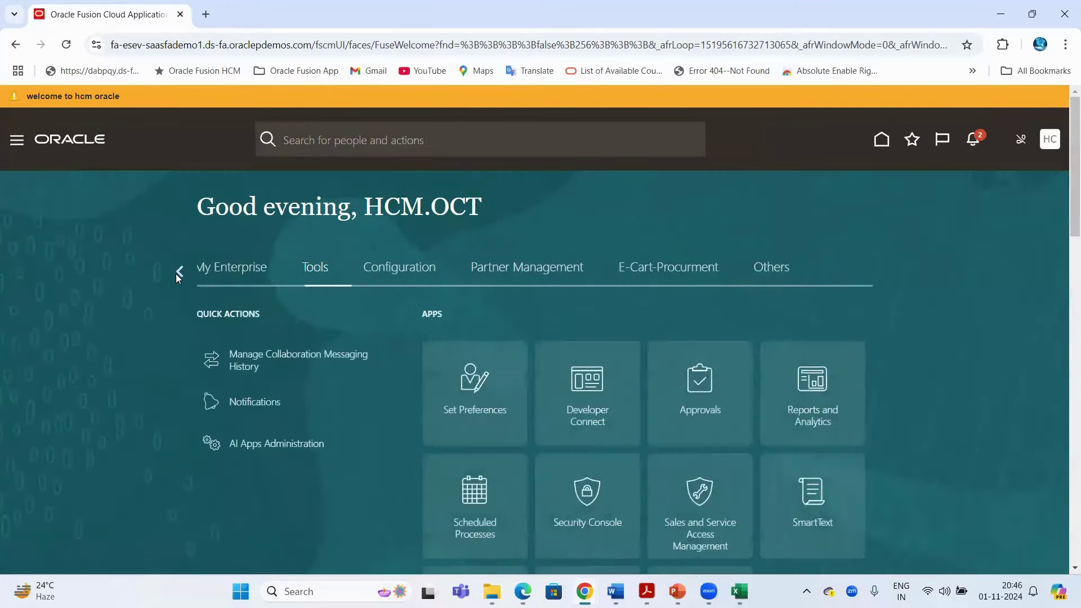
Browse the administrator's app categories, showing My Client Groups and paging forward
click(178, 273)
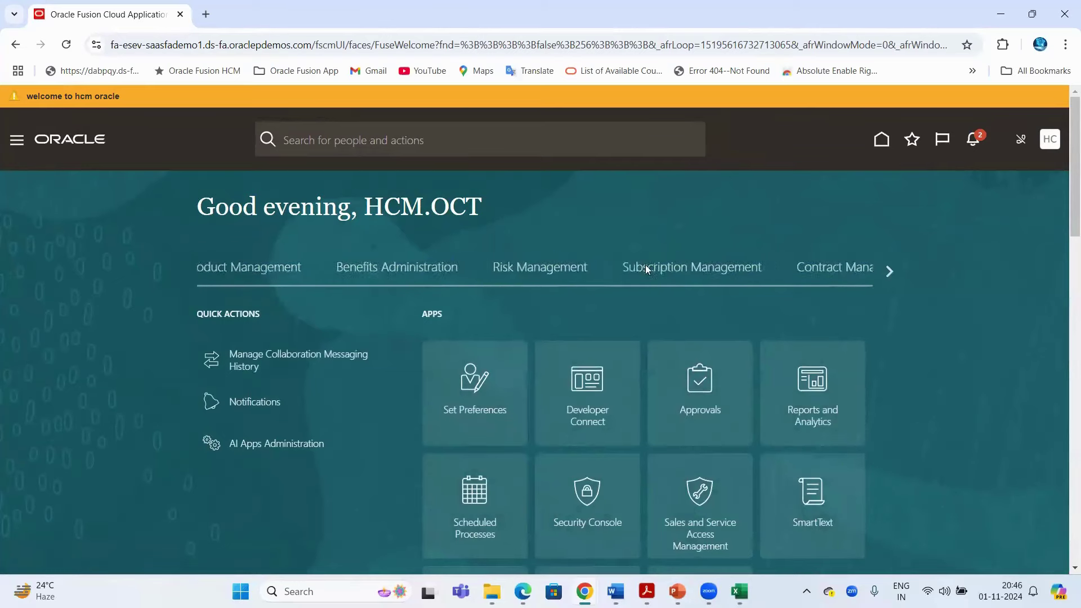
click(659, 268)
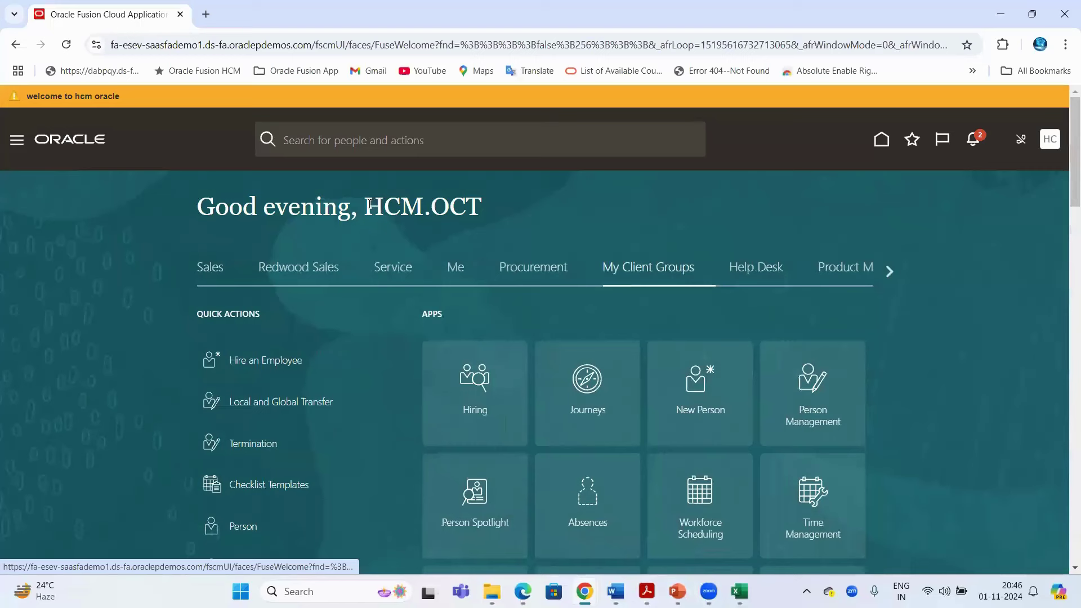
drag(365, 205, 477, 198)
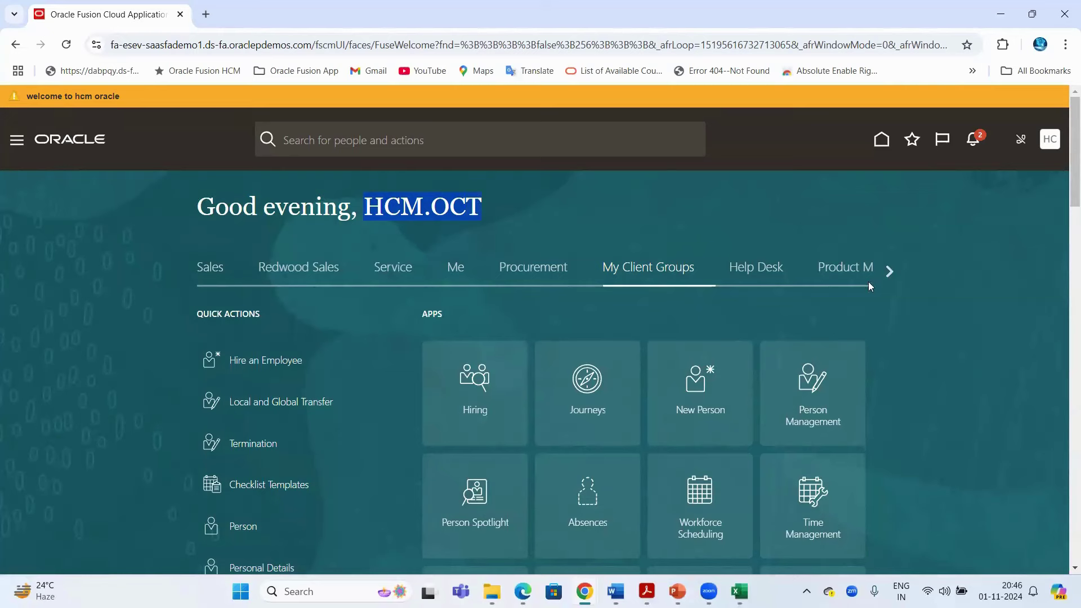
click(887, 272)
click(888, 271)
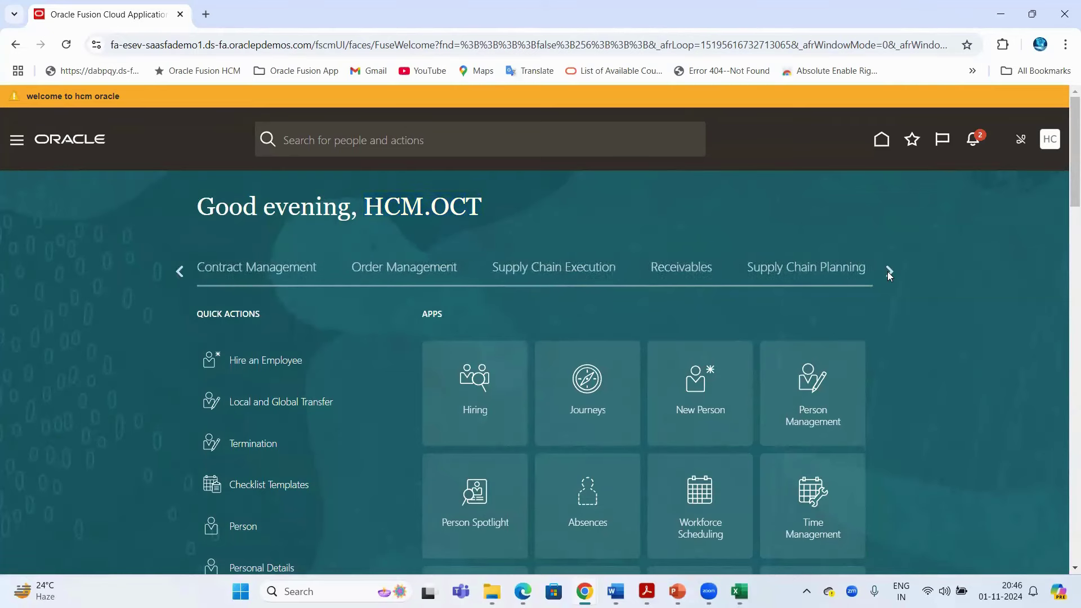
click(887, 271)
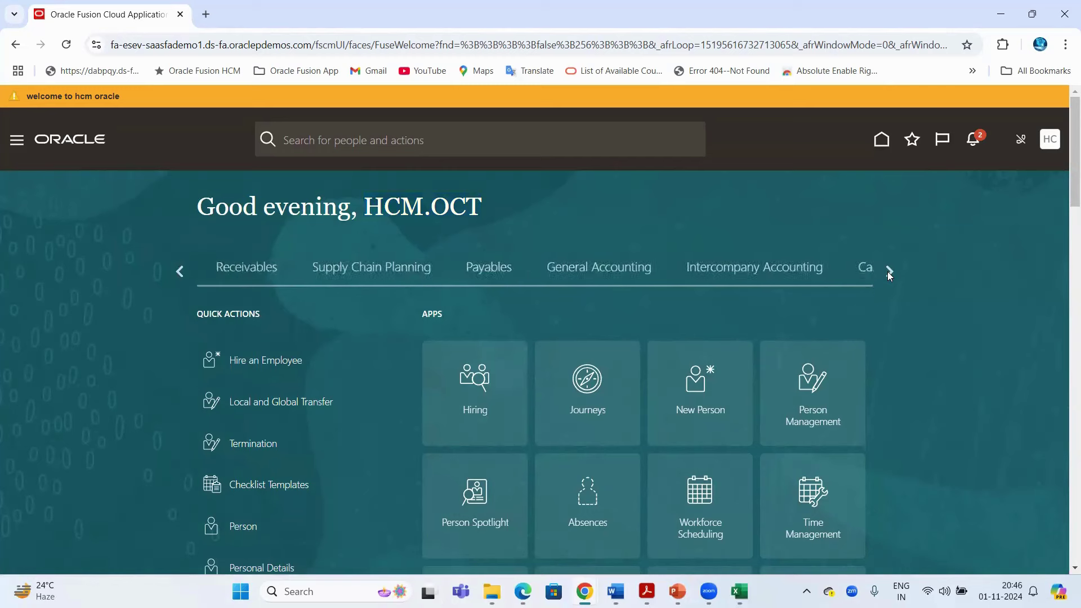
Review the navigator's areas, then show the administrator's Tools apps
click(15, 147)
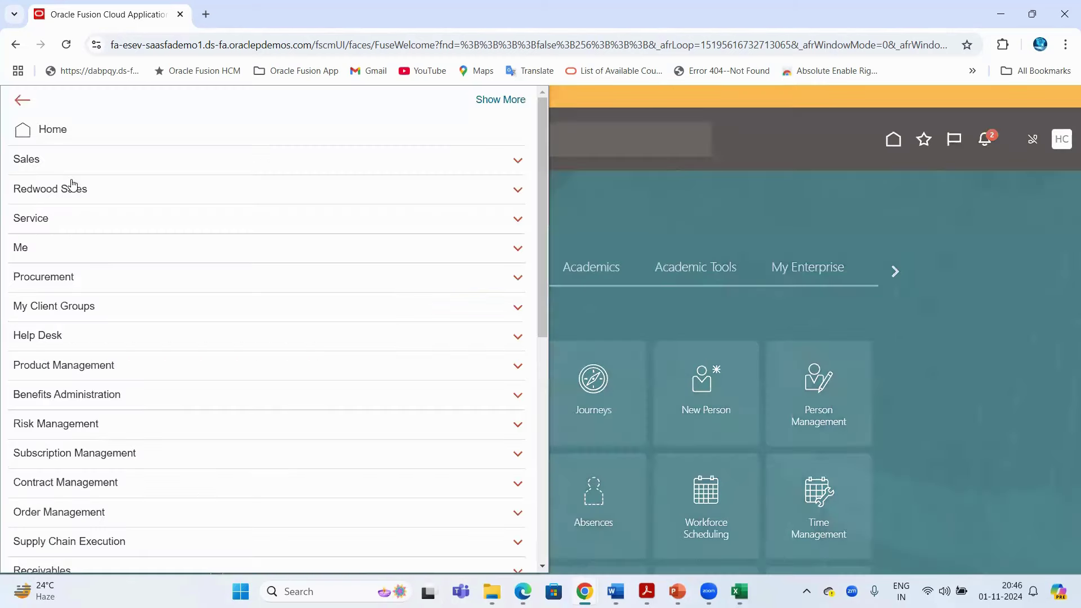
scroll(92, 286, down, 1)
scroll(96, 288, down, 8)
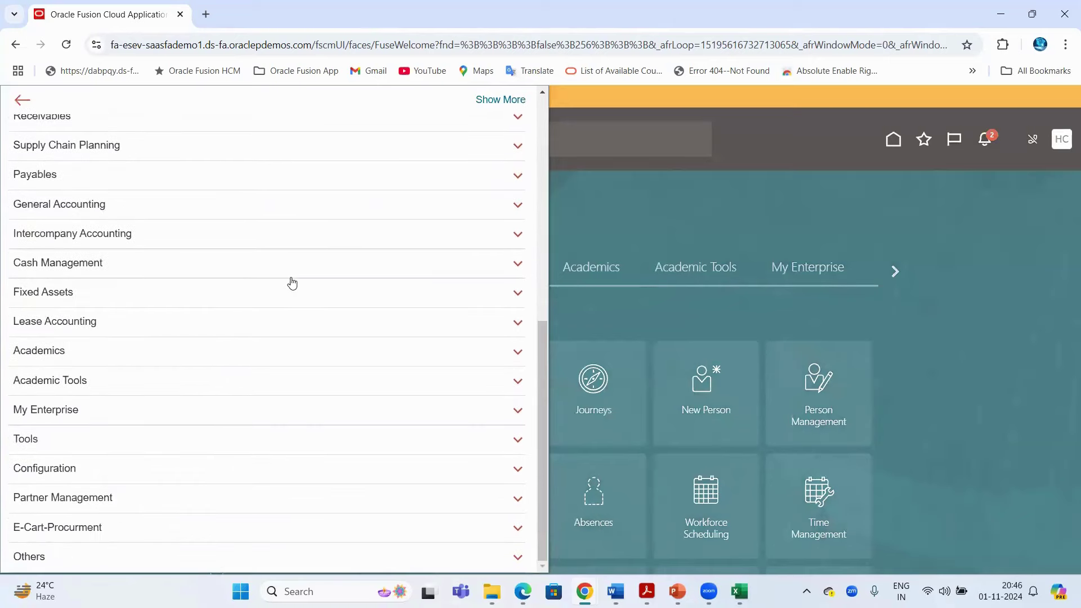
click(650, 216)
click(887, 270)
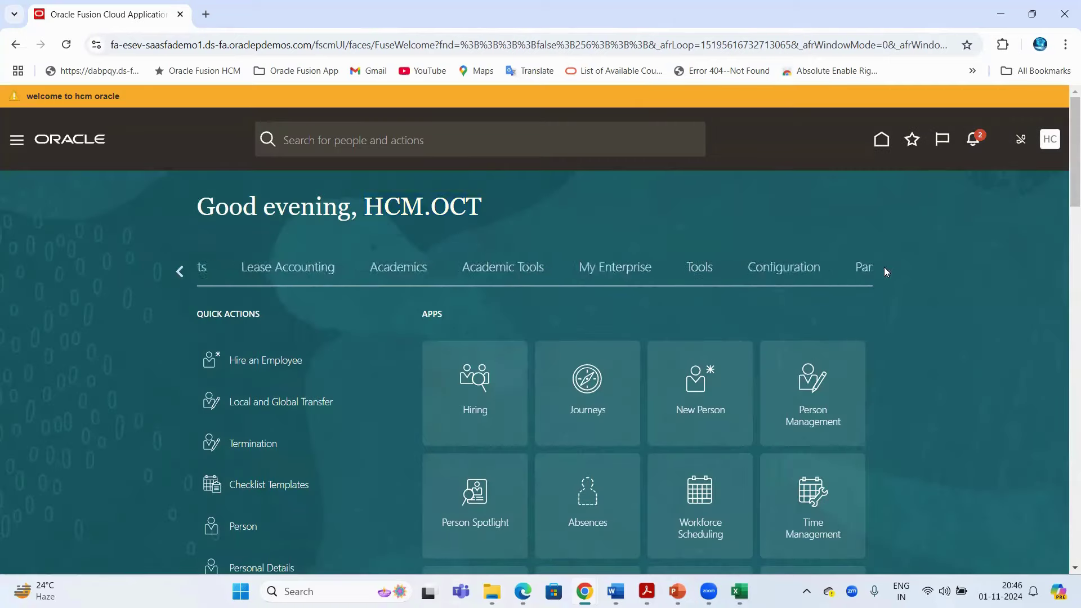
click(305, 275)
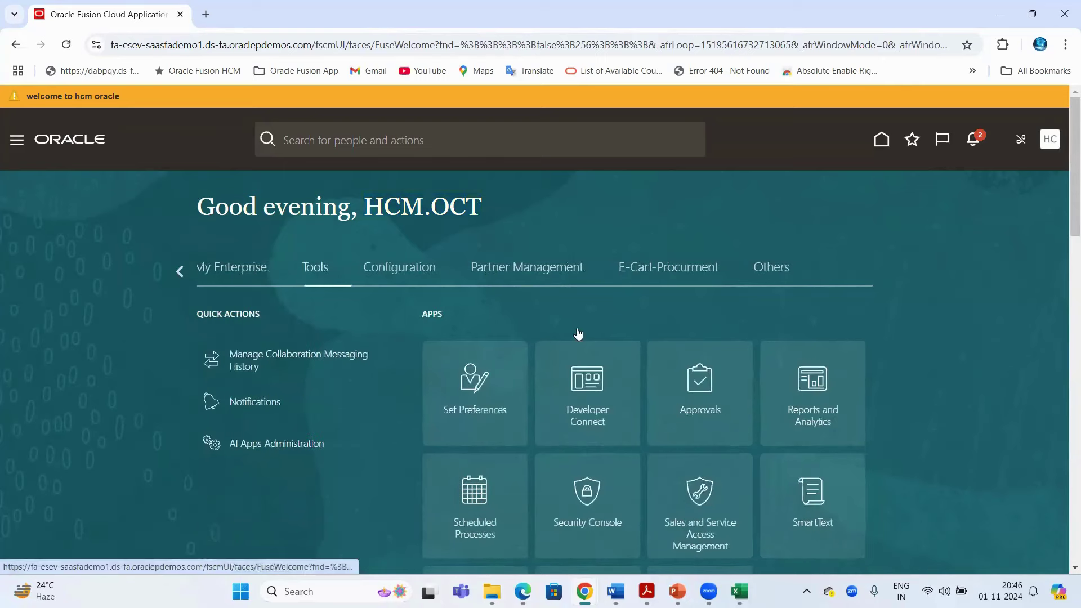
scroll(579, 333, down, 3)
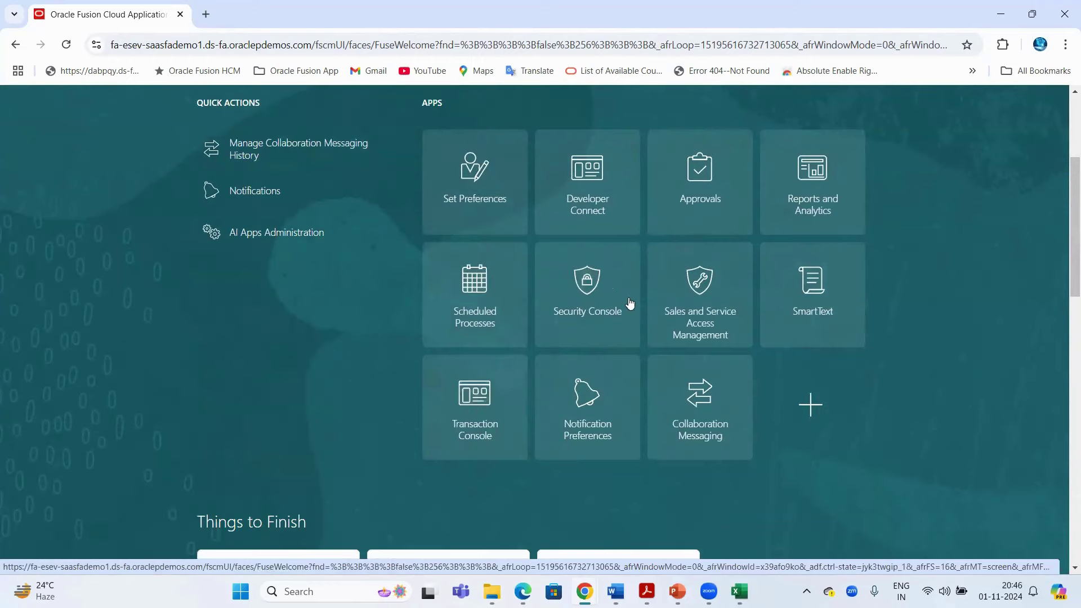
scroll(1041, 210, up, 3)
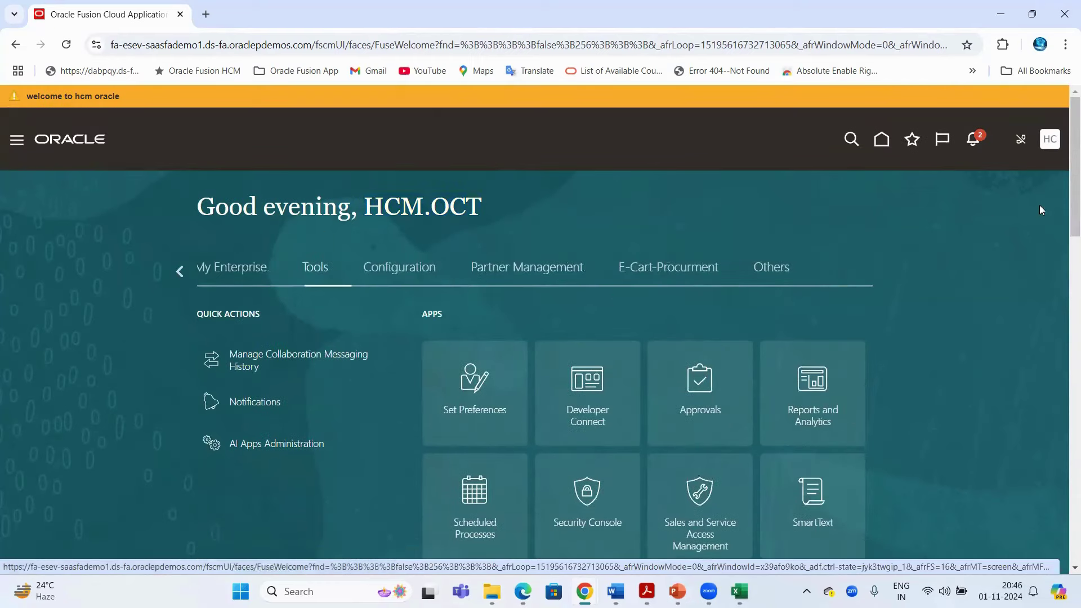
Point out the Settings and Actions Administration options, then switch to the new user's Incognito window
click(1052, 142)
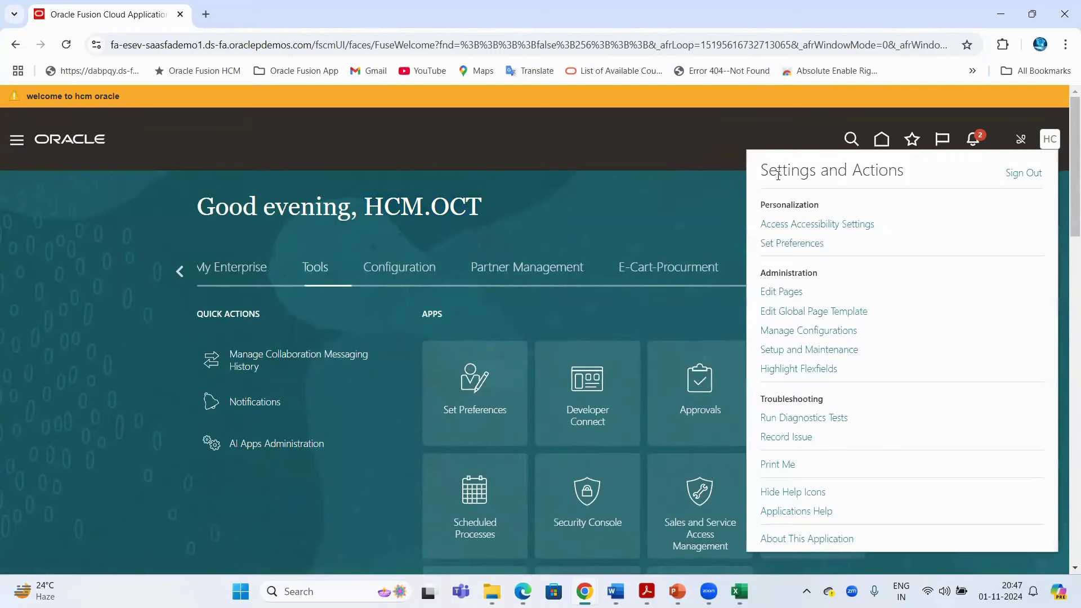
drag(761, 273, 841, 366)
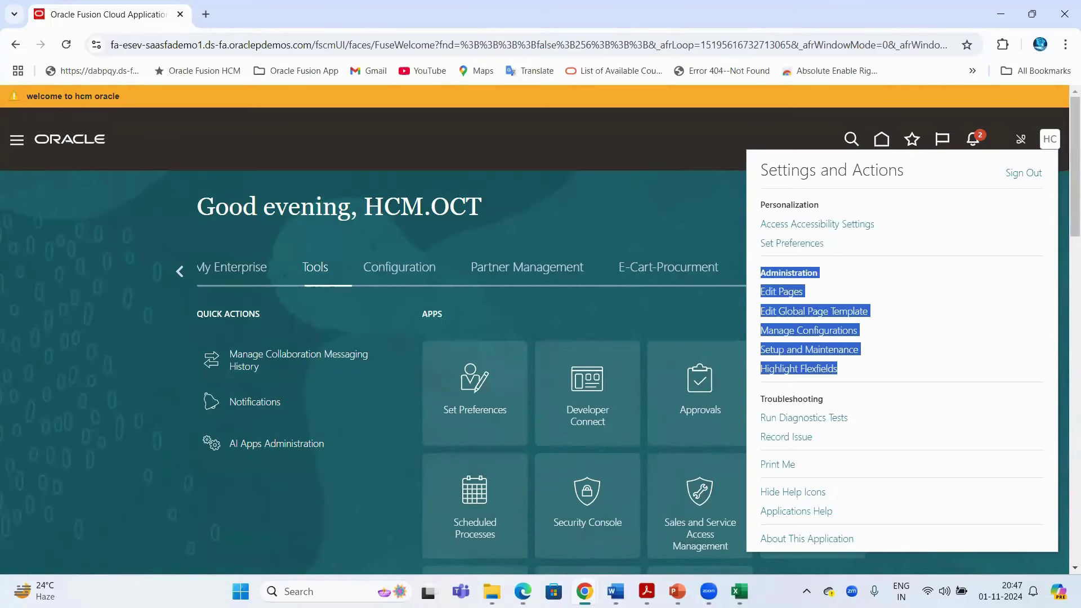
mouse_move(584, 591)
click(665, 523)
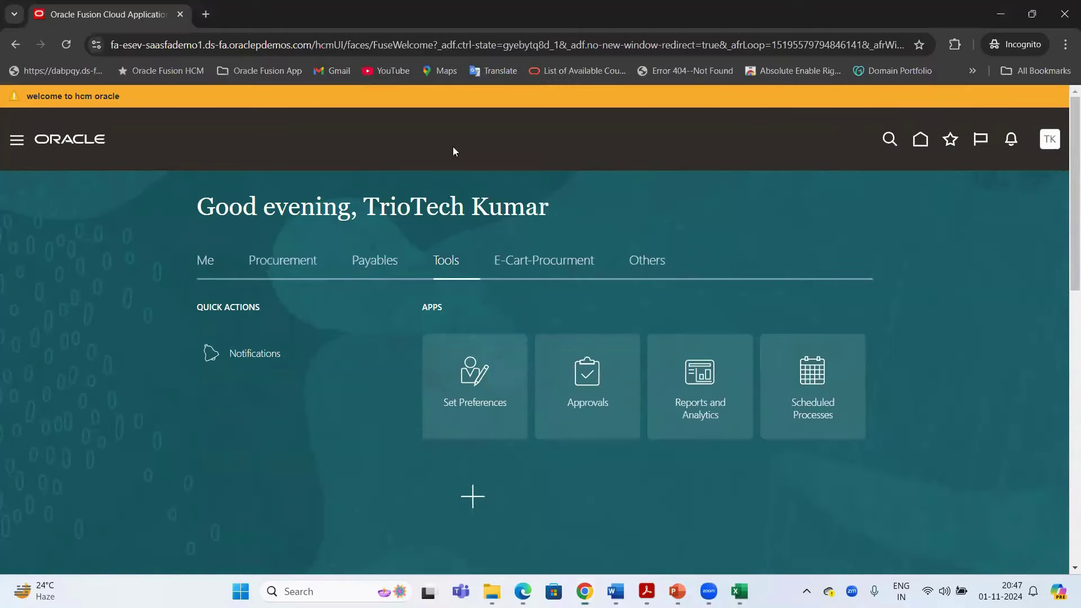
Show the new user's Me apps and highlight the signed-in user's name
click(206, 264)
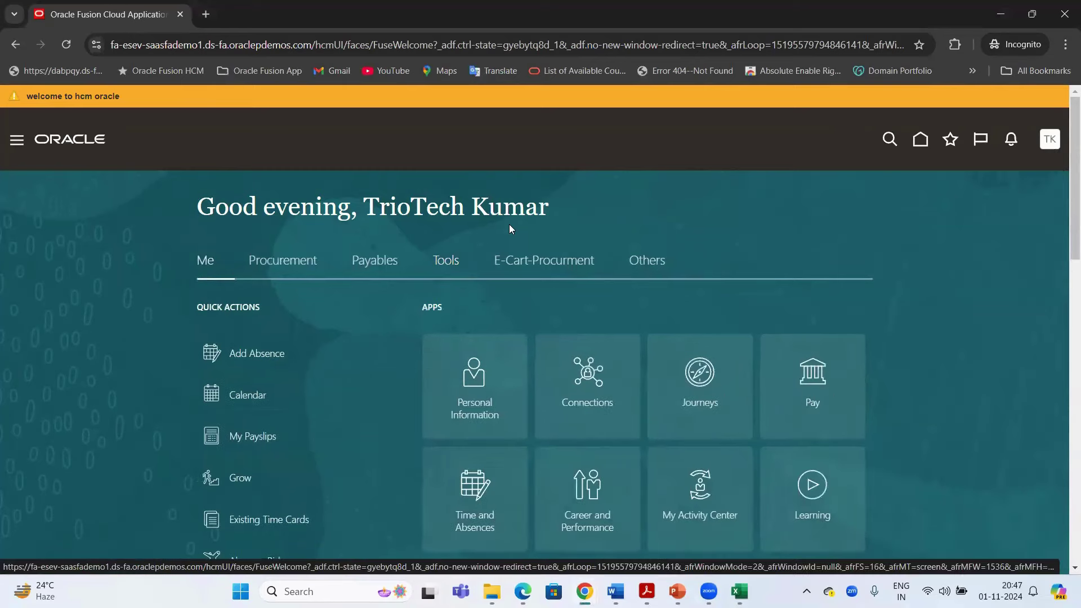
drag(365, 207, 541, 203)
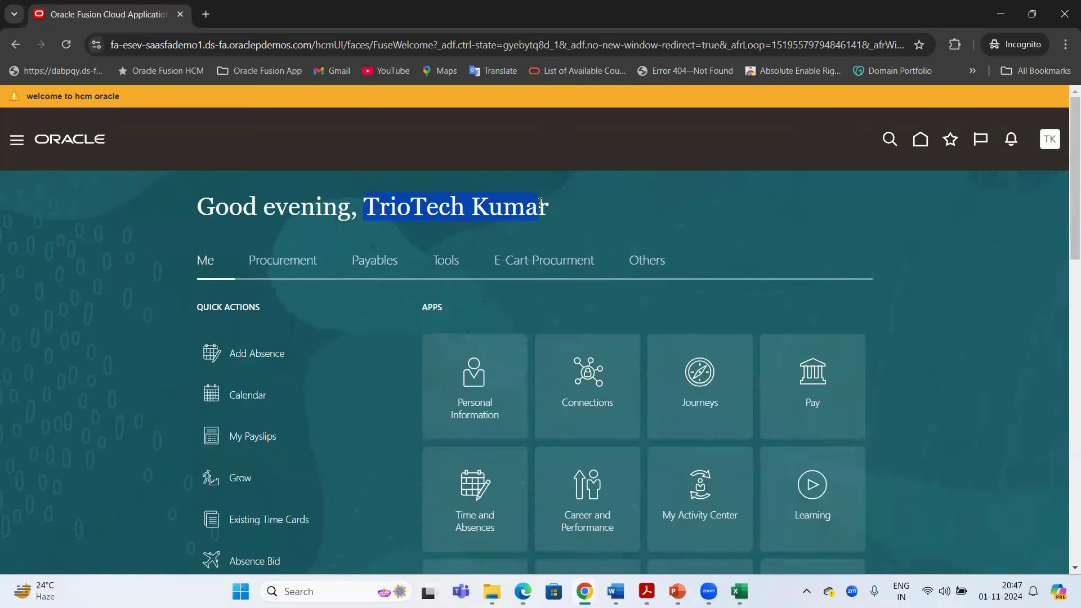
drag(541, 201, 545, 202)
double_click(512, 203)
Return to the administrator's window, show My Client Groups apps and select the page address
click(508, 512)
drag(368, 213, 487, 201)
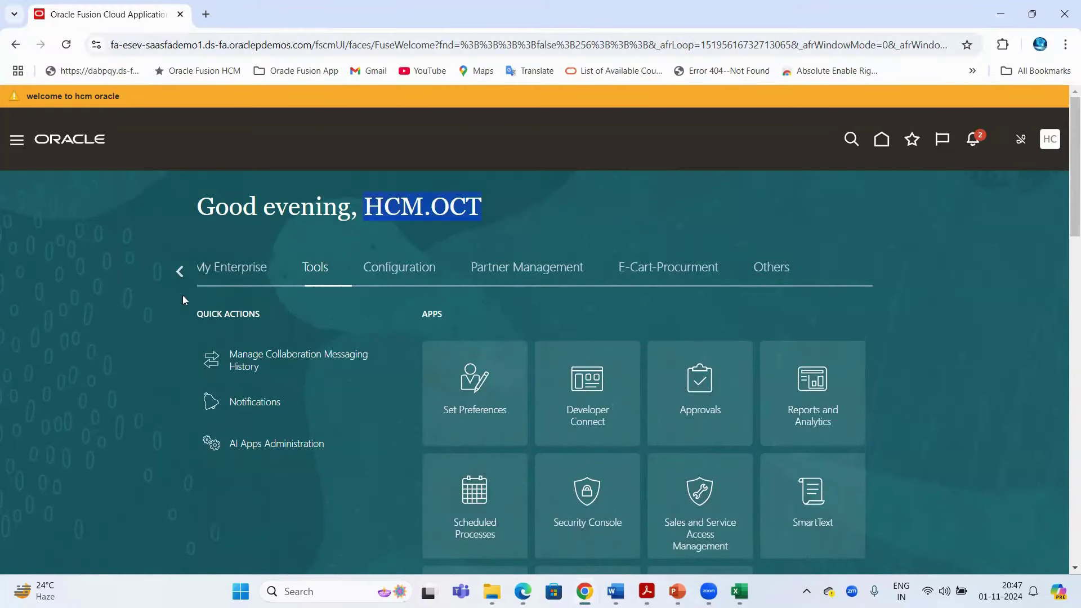
click(172, 271)
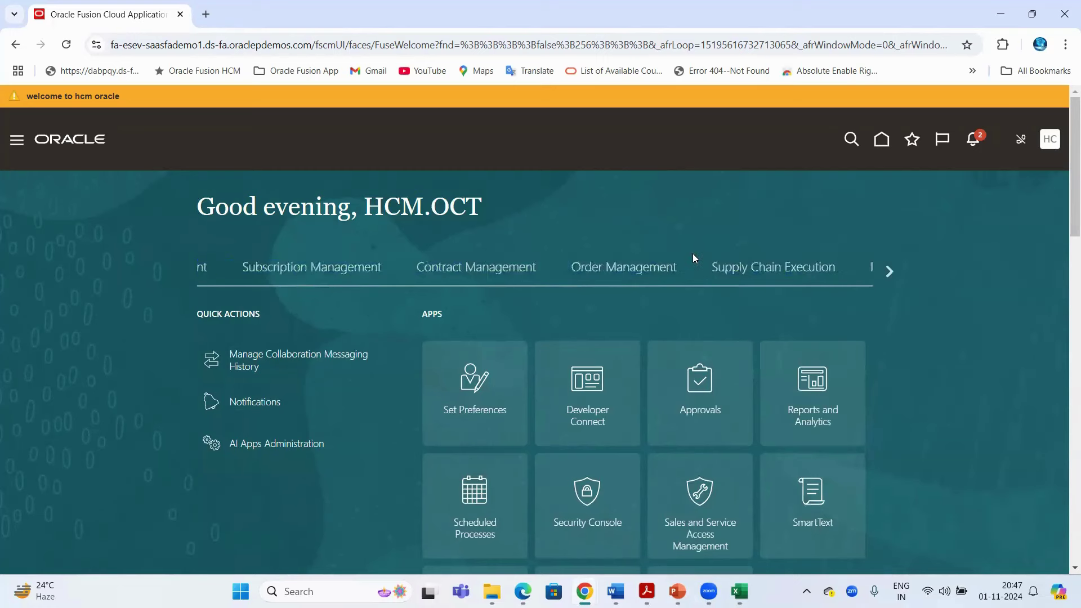
click(631, 275)
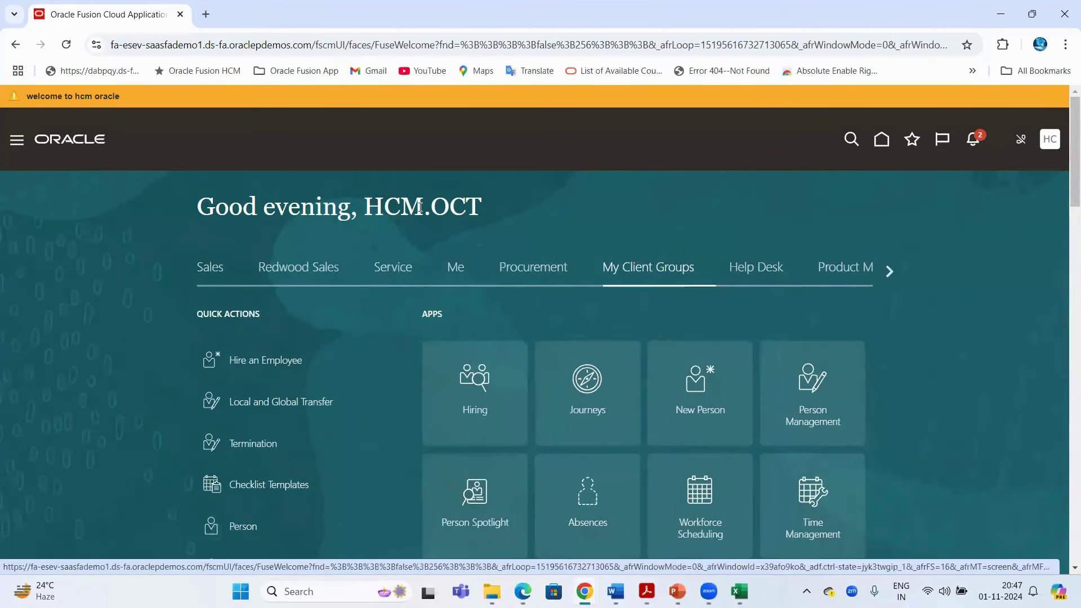
drag(367, 207, 486, 203)
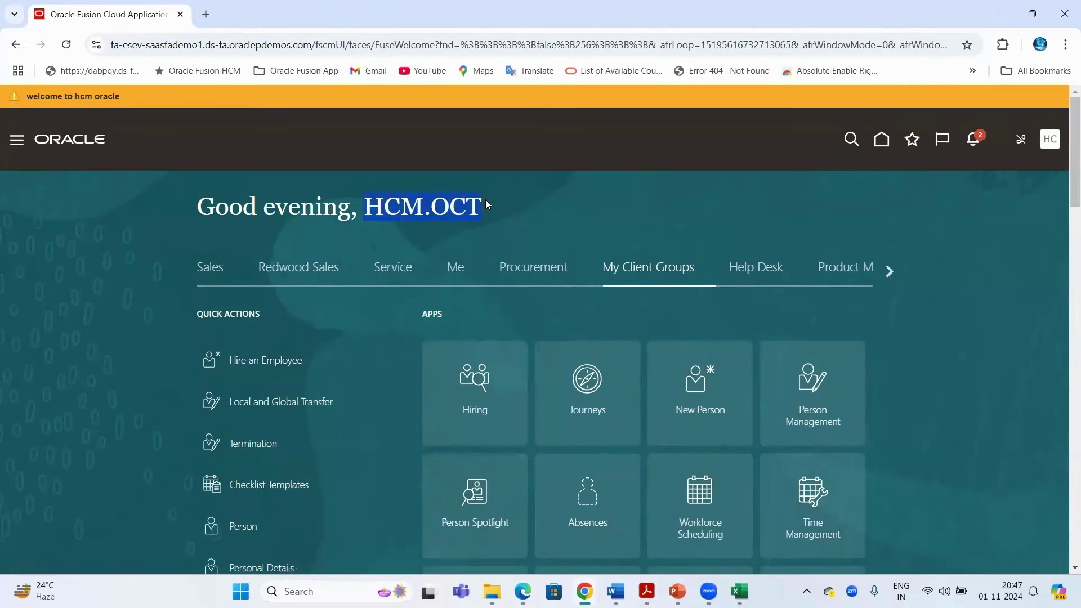
click(204, 42)
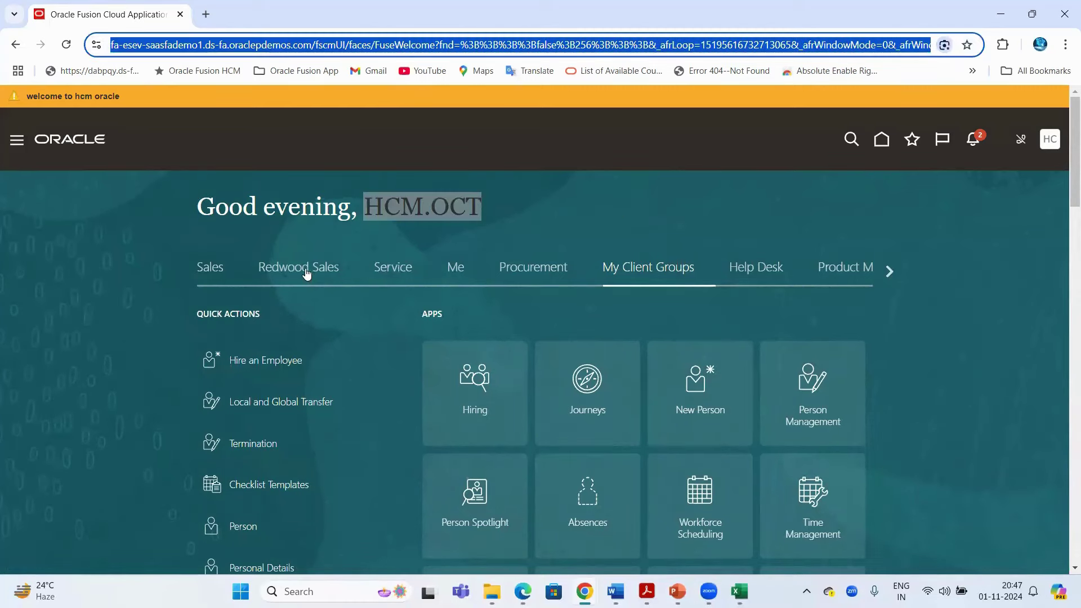
Compare the Me, Procurement and Help Desk apps, settle on My Client Groups, then bring Excel forward
click(459, 270)
click(560, 269)
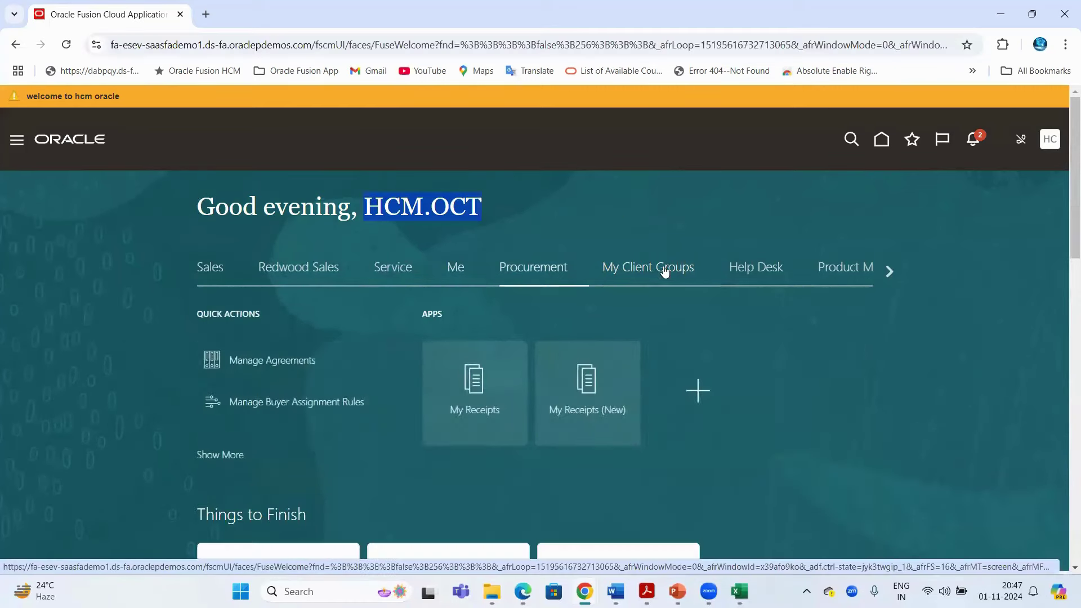
click(647, 268)
click(757, 268)
click(657, 247)
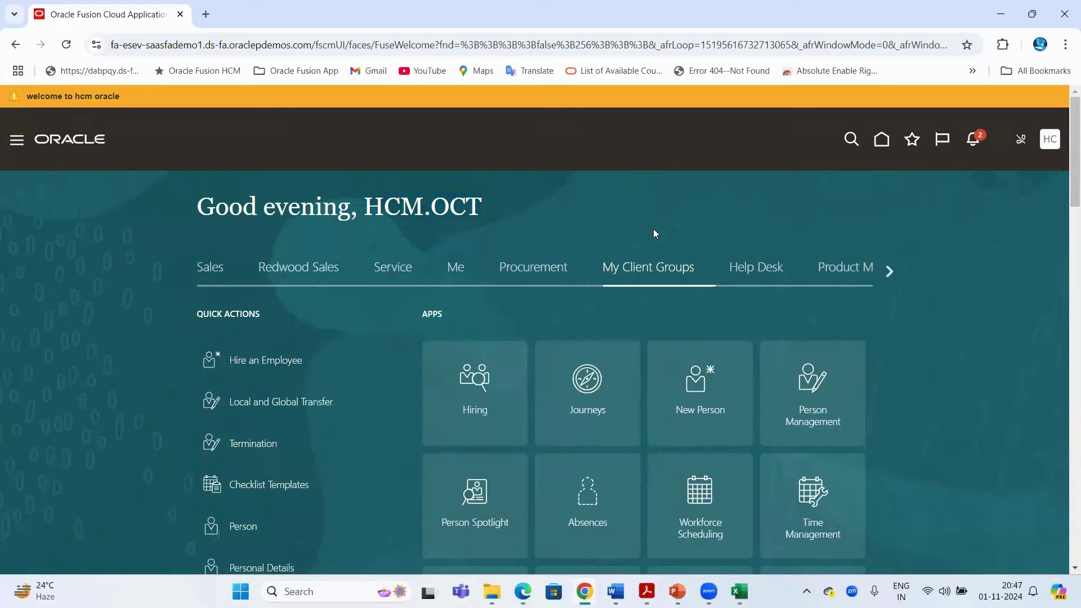
click(741, 580)
Review the role names in C116:C123, the user ID note in C112 and modules in E104:E120, then return to Oracle
drag(304, 388, 306, 488)
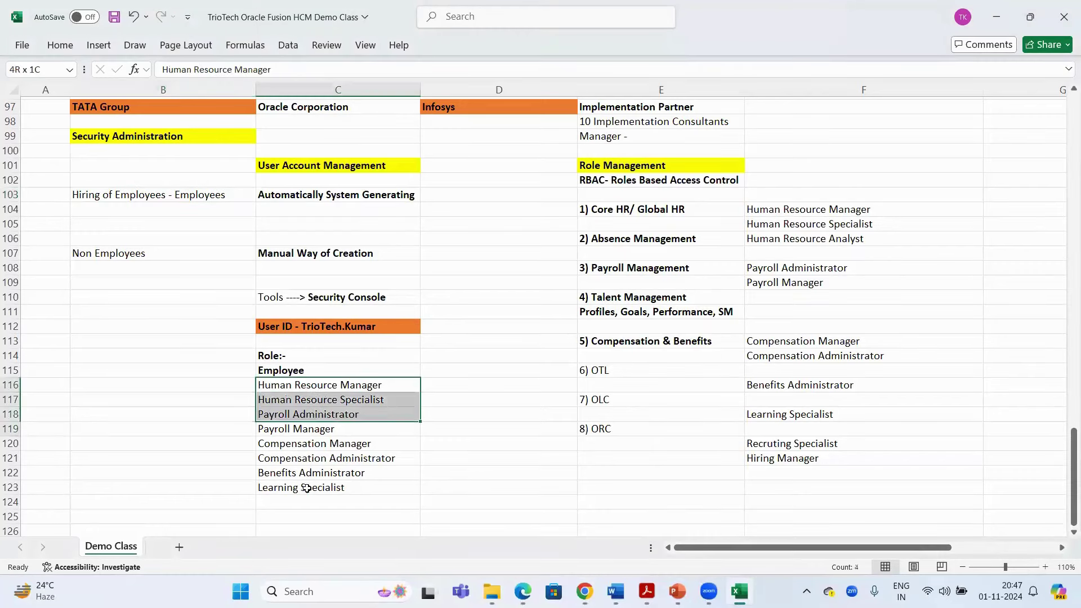
click(309, 328)
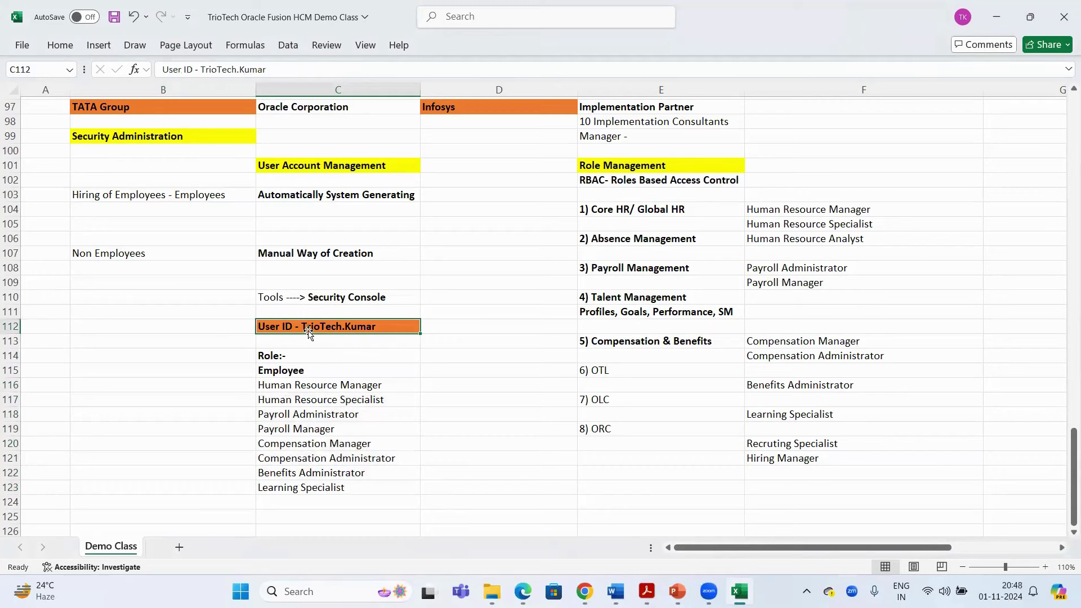
drag(649, 206, 665, 450)
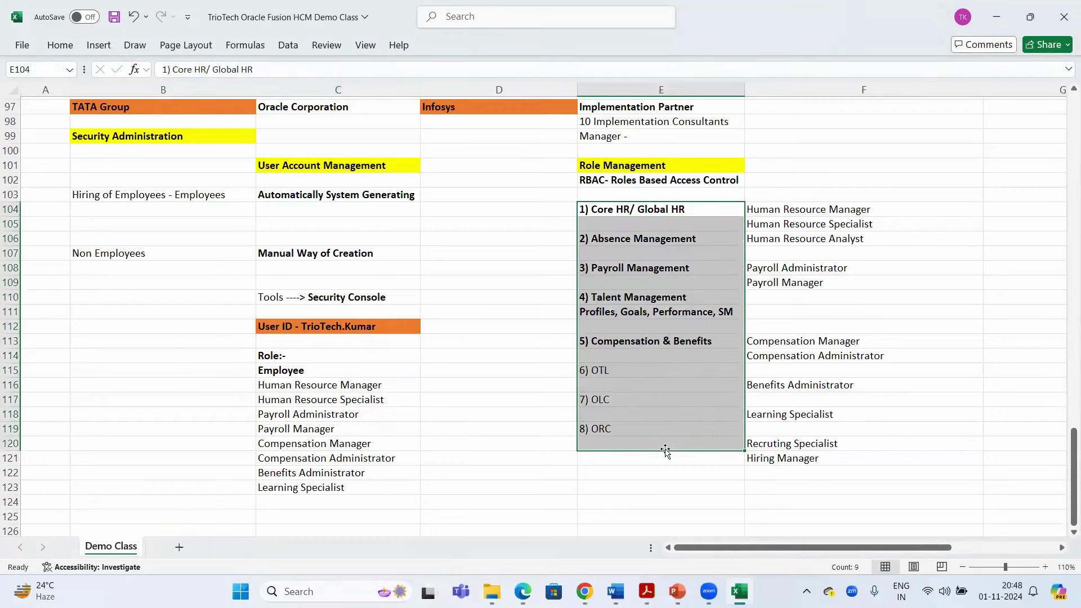
mouse_move(586, 590)
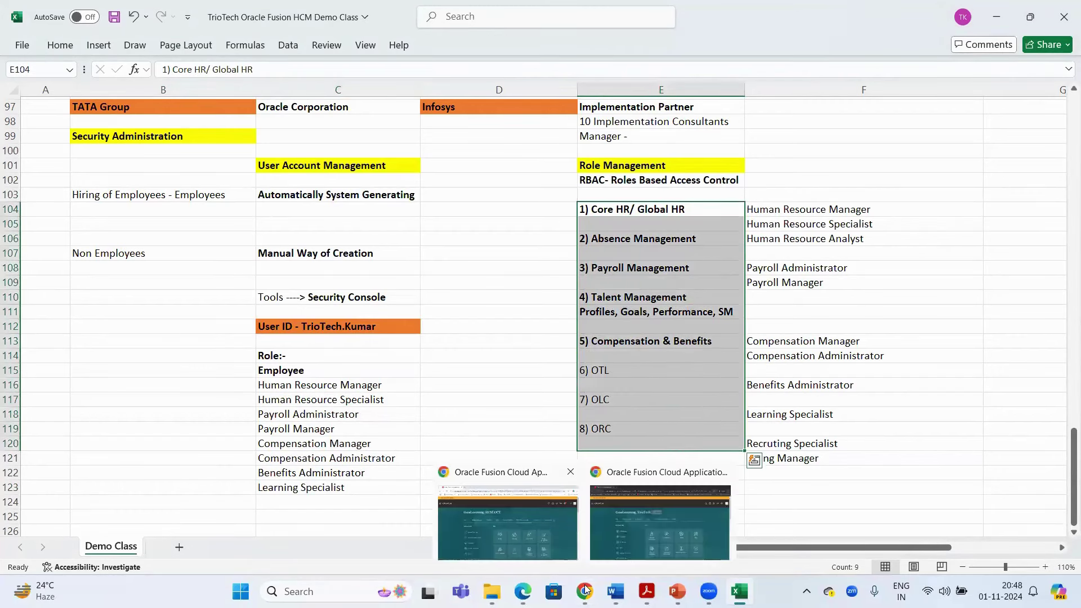
click(506, 521)
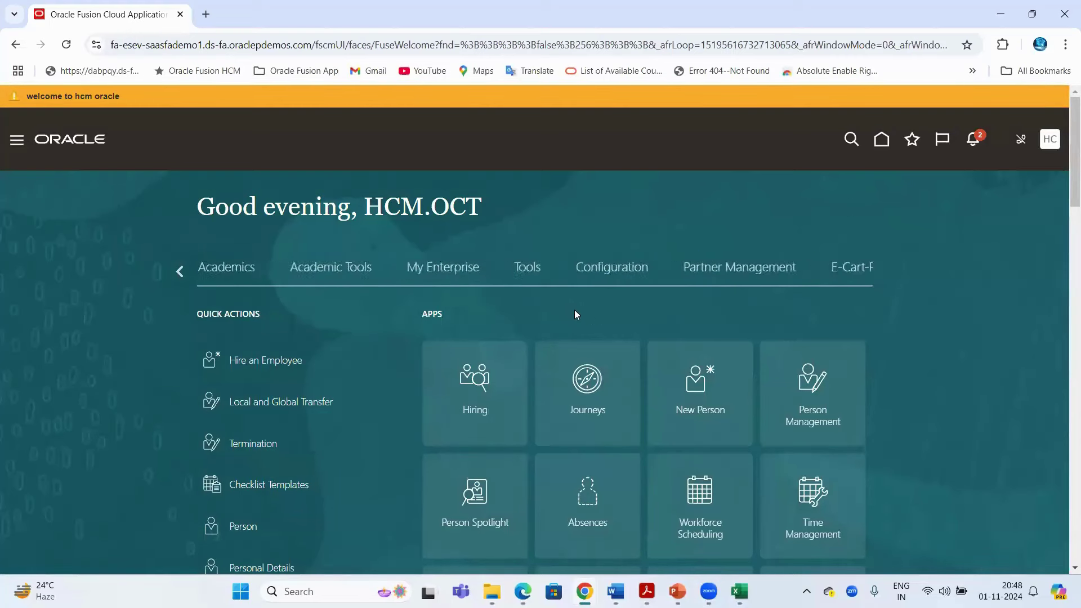
Open the Security Console from the administrator's Tools apps
click(321, 272)
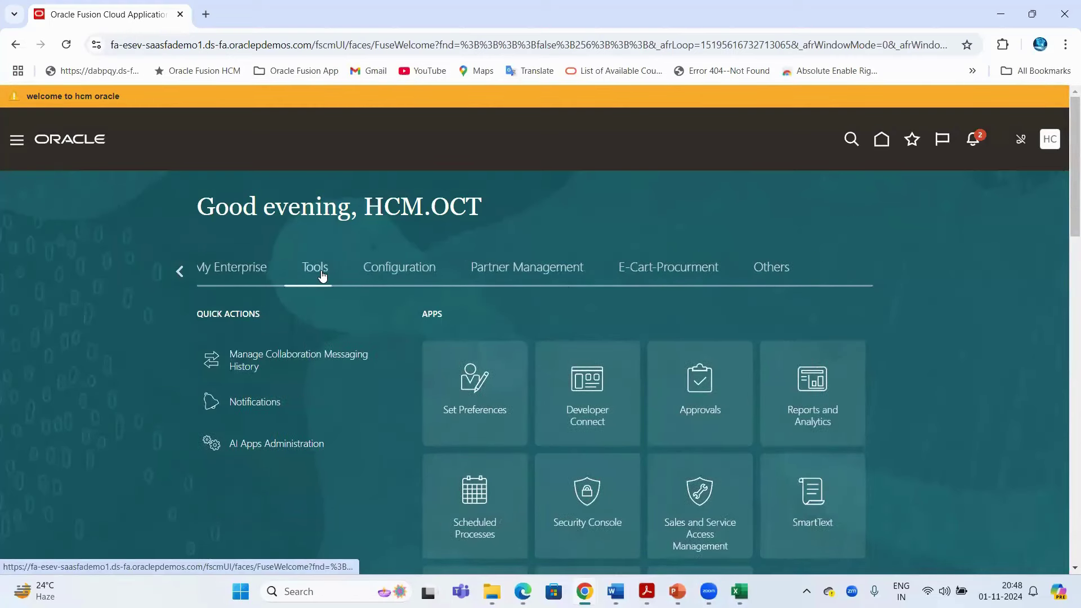
scroll(700, 345, down, 4)
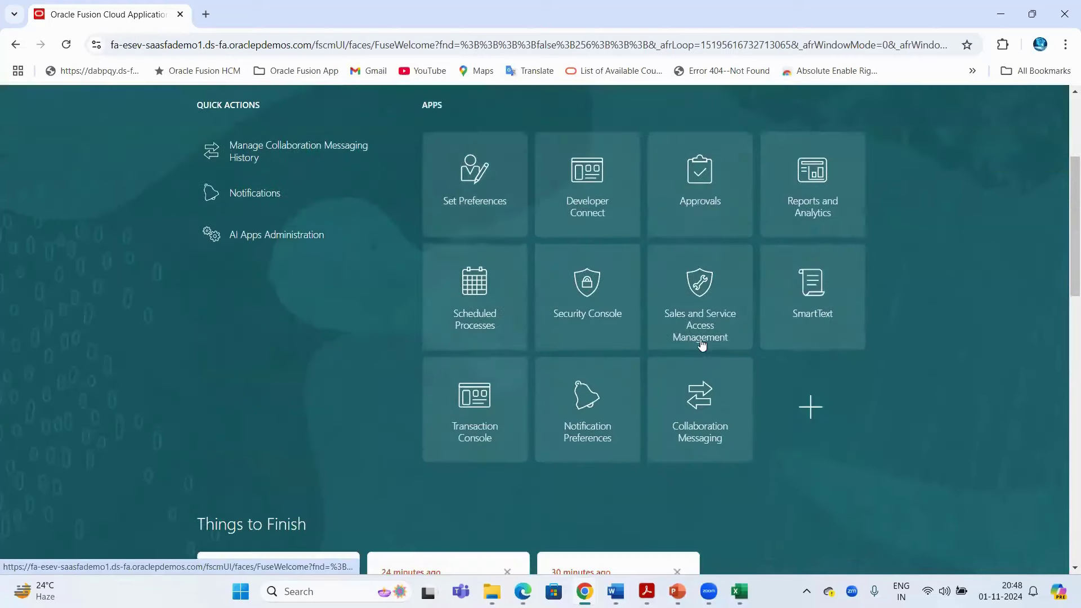
click(584, 287)
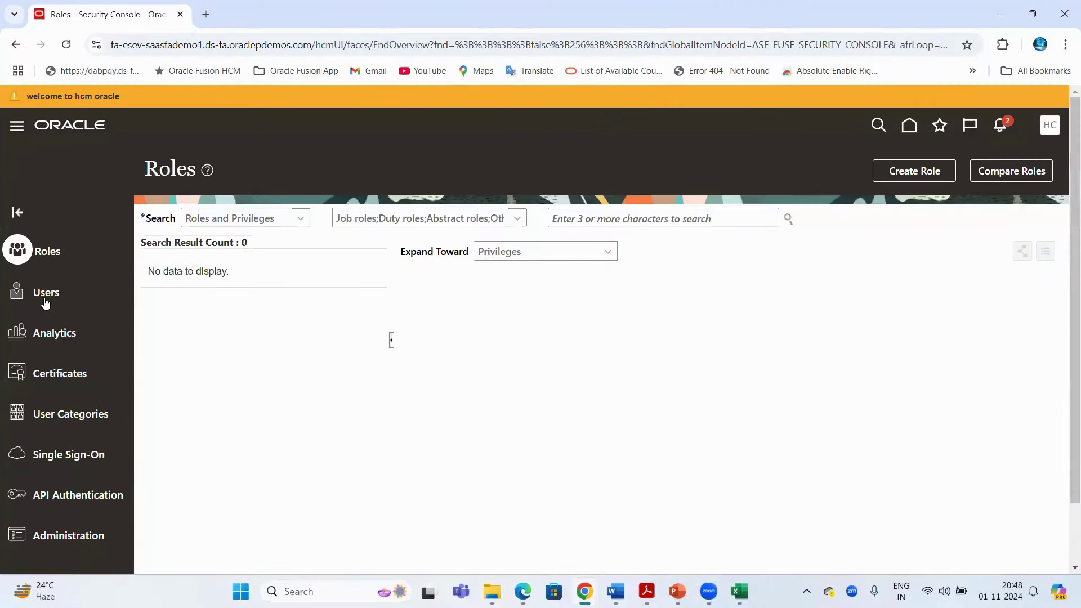
Search User Accounts by User Name for the new user's user name and run the search
click(43, 294)
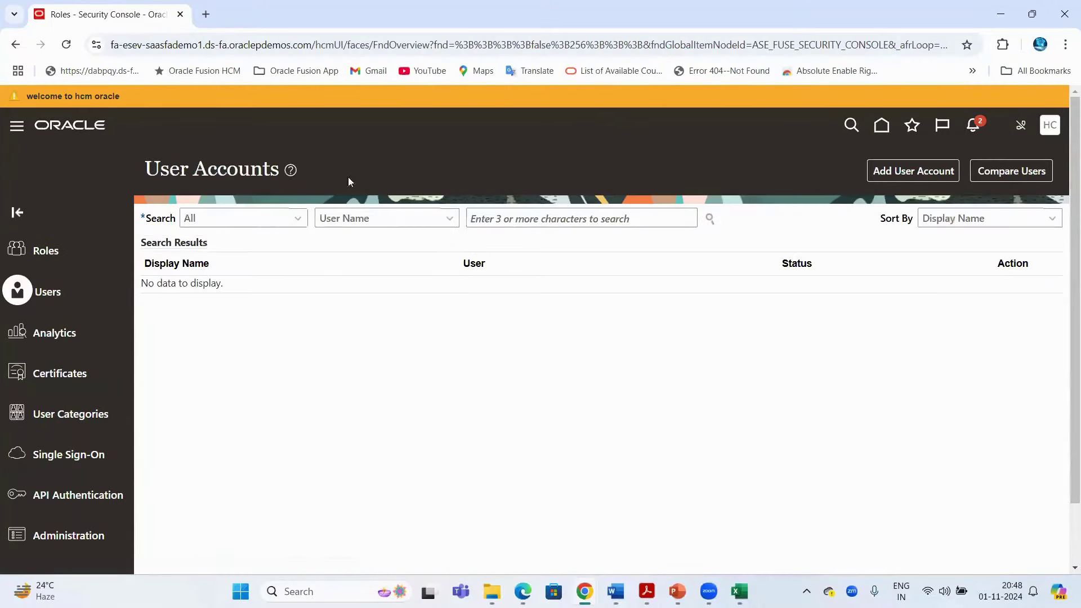
drag(237, 164, 161, 168)
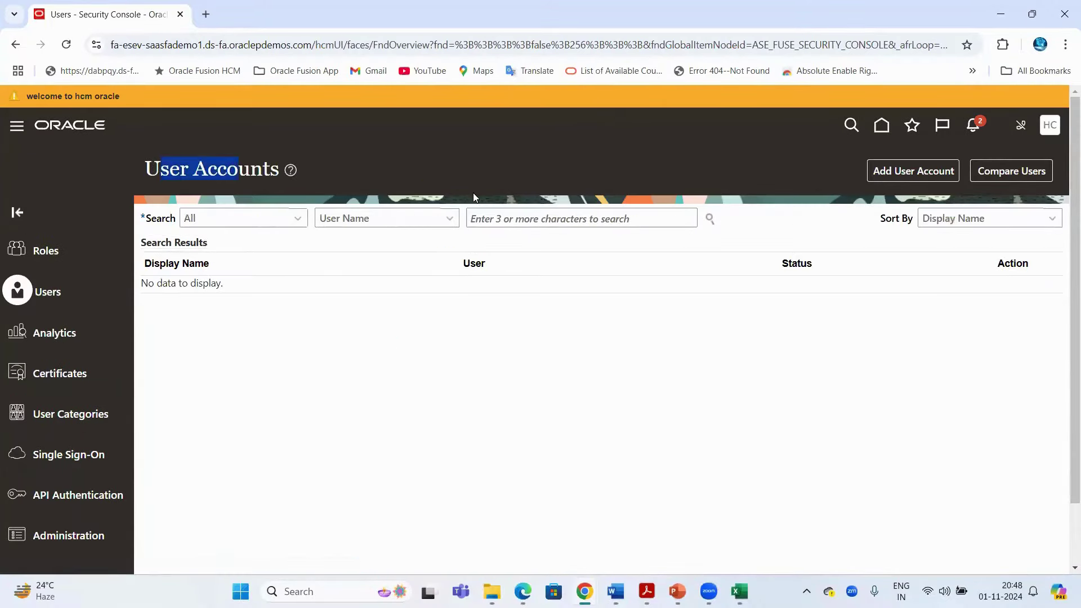
click(539, 217)
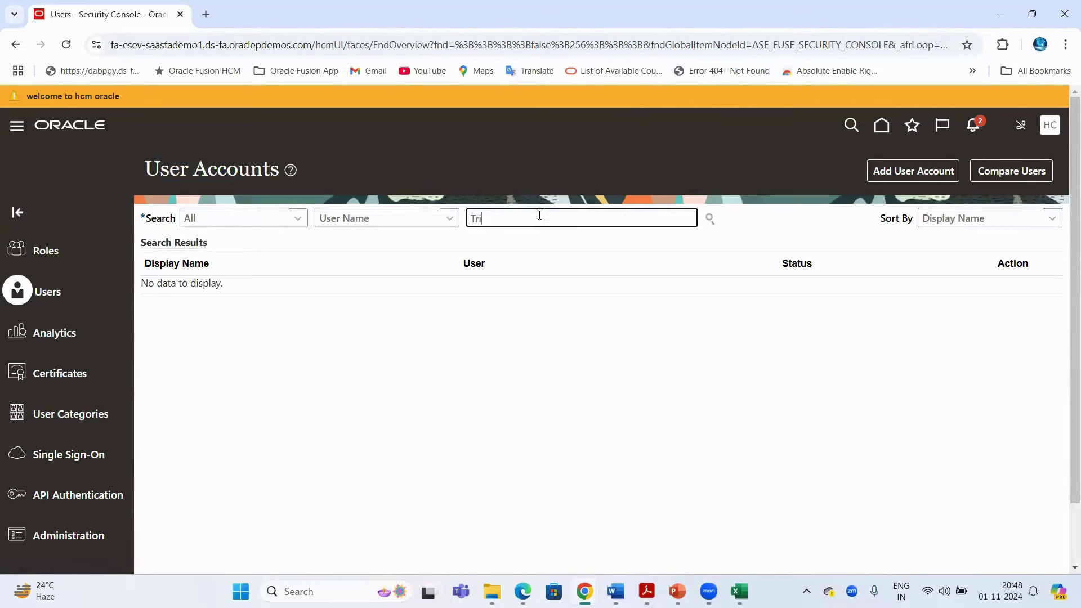
key(ctrl+a)
click(374, 219)
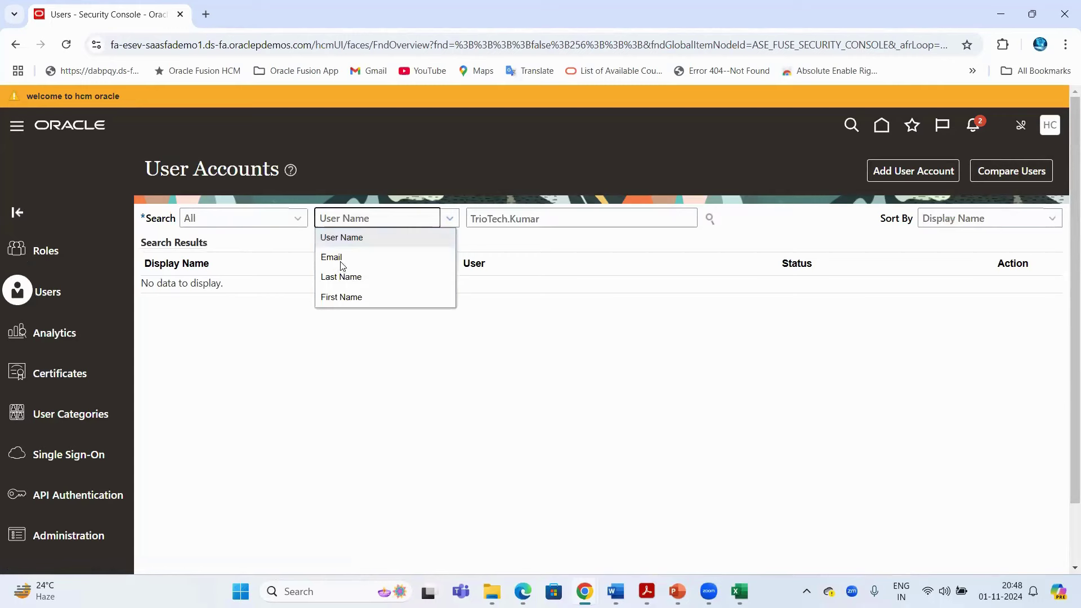
click(345, 257)
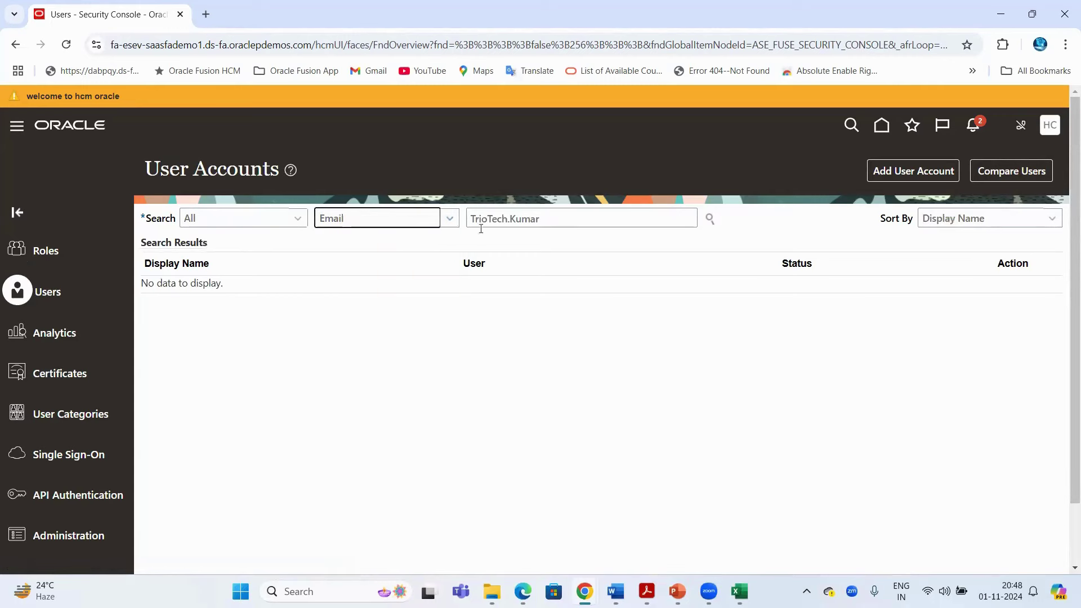
key(ctrl+a)
click(403, 219)
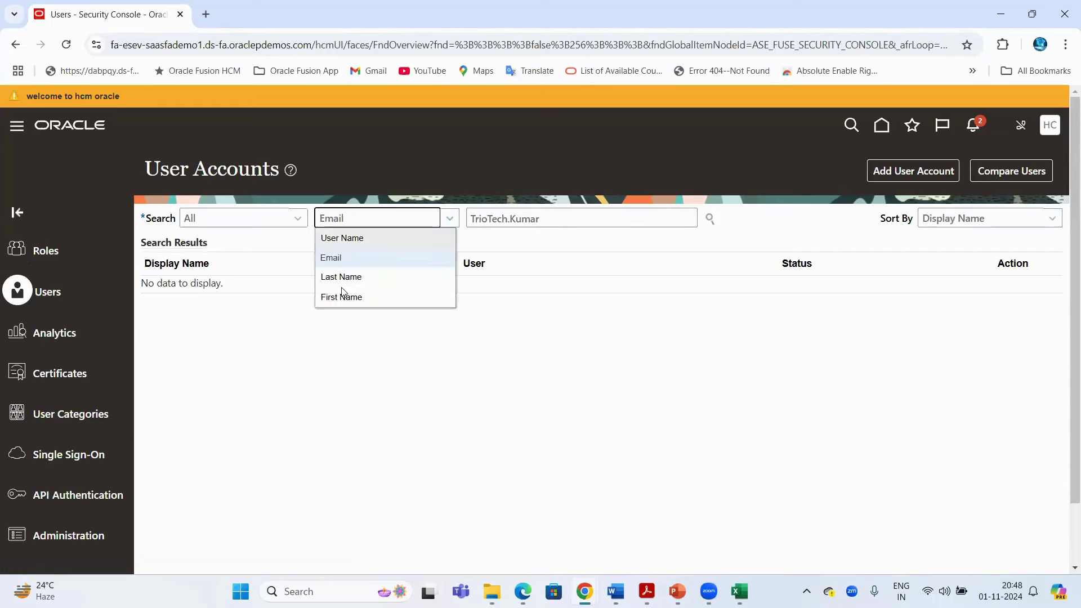
click(352, 243)
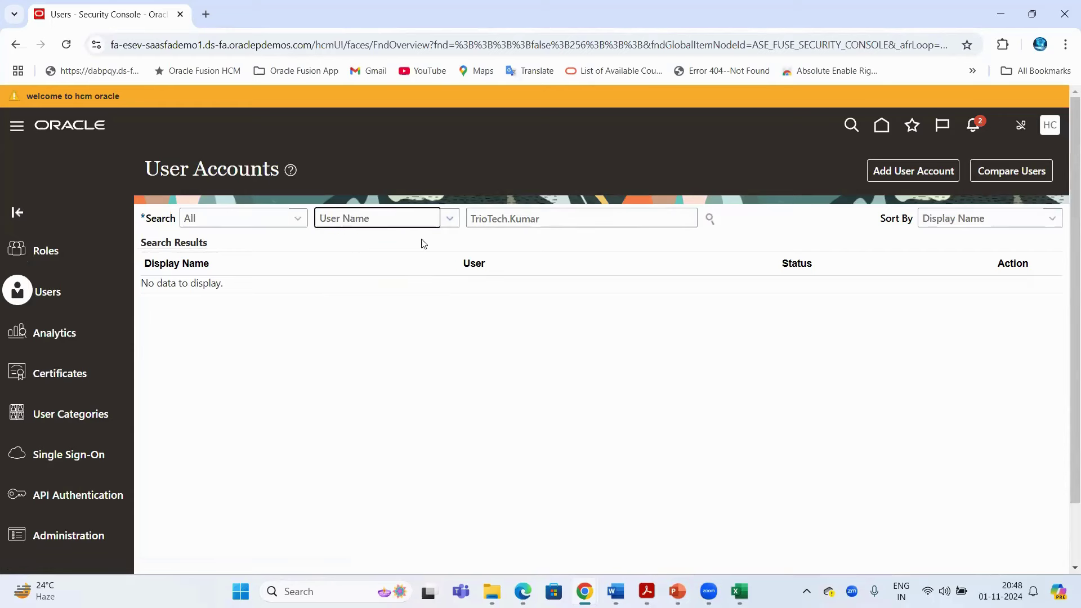
click(709, 219)
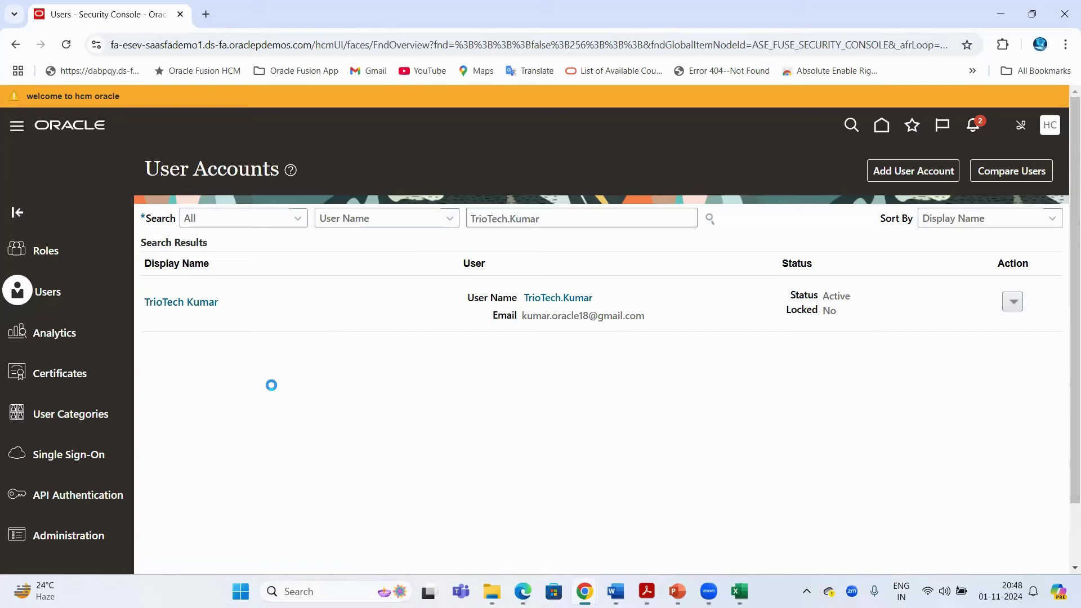
Open the found user's User Account Details page from the search results and point out the user name
drag(145, 169, 239, 169)
drag(550, 219, 417, 224)
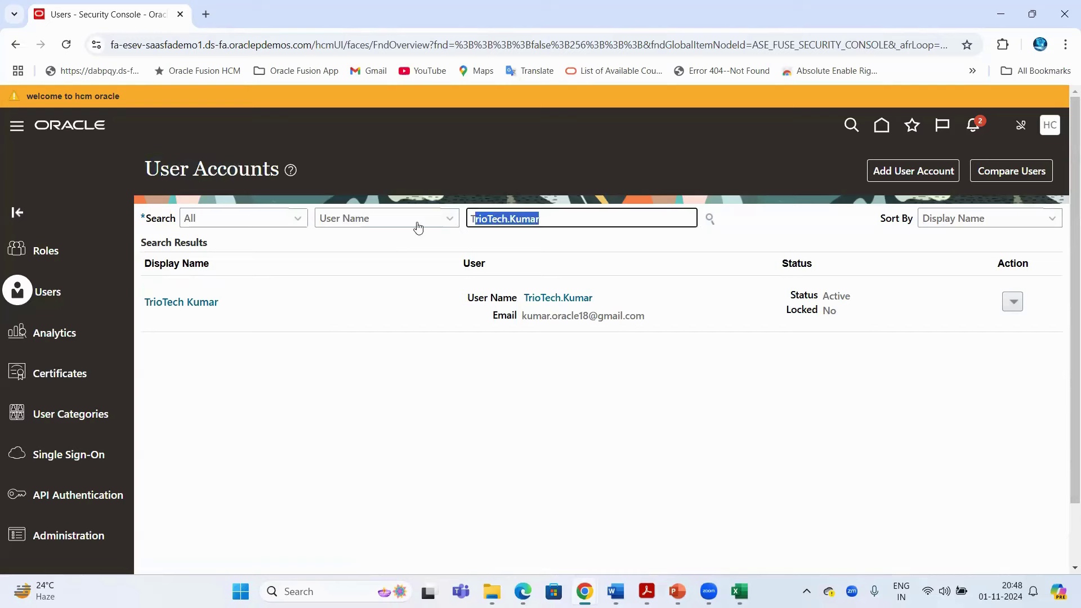
click(179, 309)
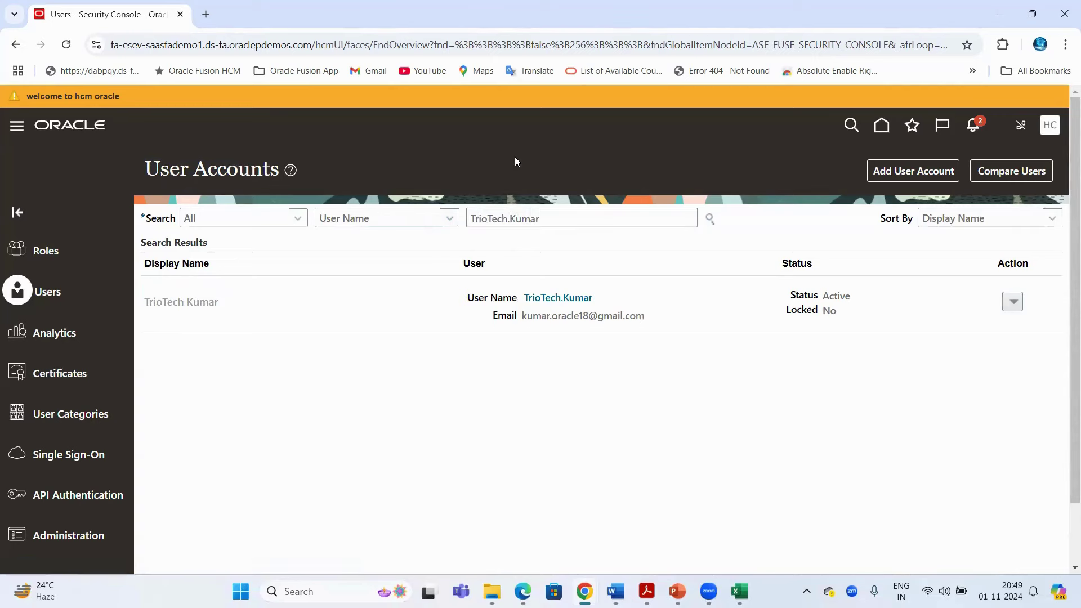
drag(146, 169, 505, 169)
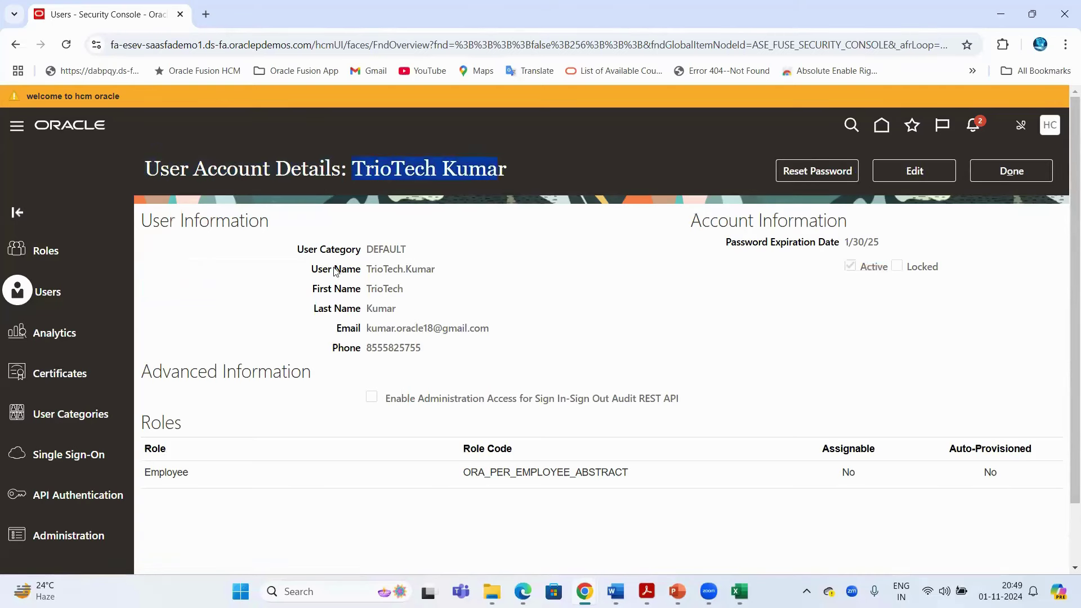
double_click(376, 271)
click(385, 302)
Review the last name, email, phone number and user name fields
drag(368, 322, 394, 350)
click(905, 292)
double_click(394, 347)
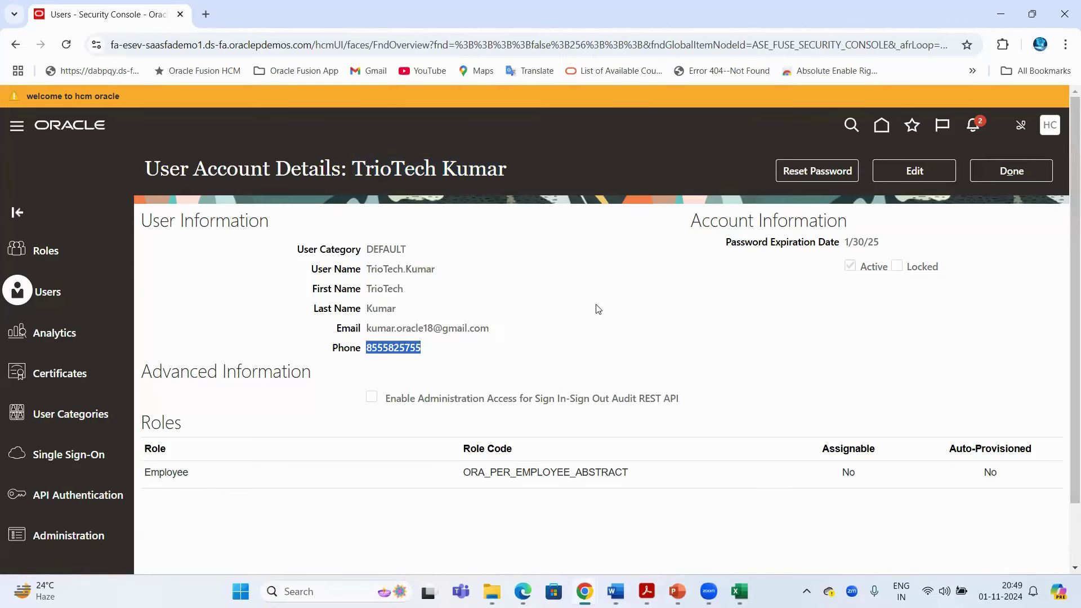
click(315, 274)
drag(315, 274, 442, 273)
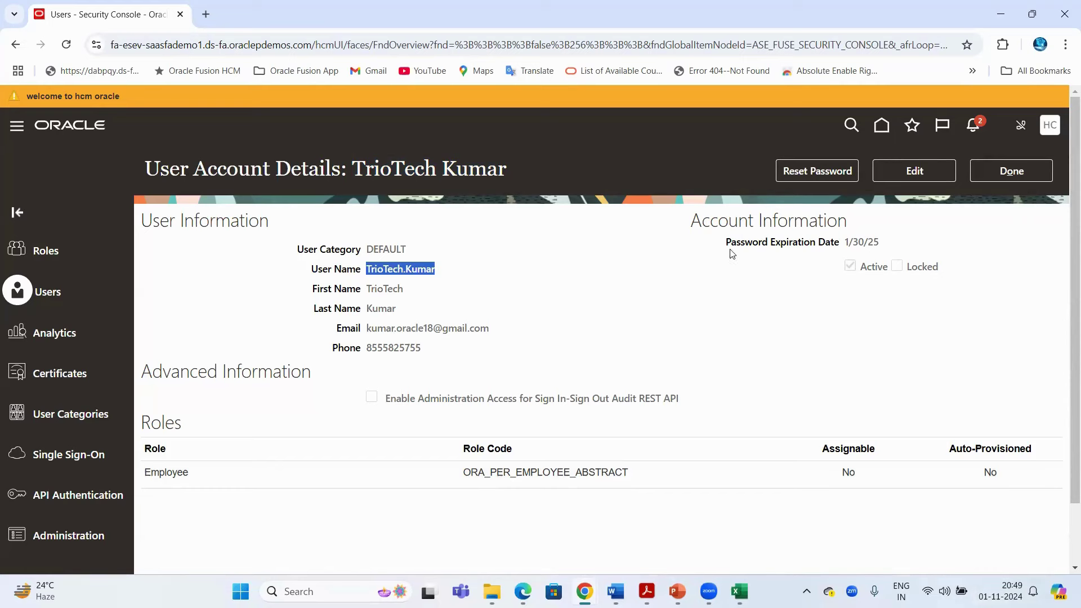
Point out the Password Expiration Date of 1/30/25
drag(725, 243, 844, 245)
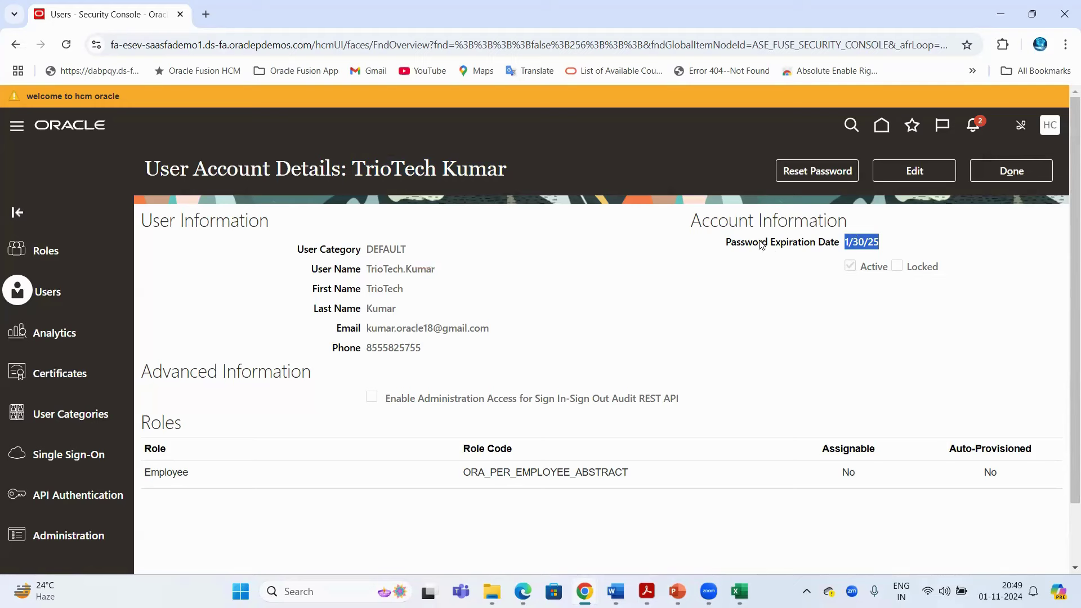
drag(759, 243, 804, 242)
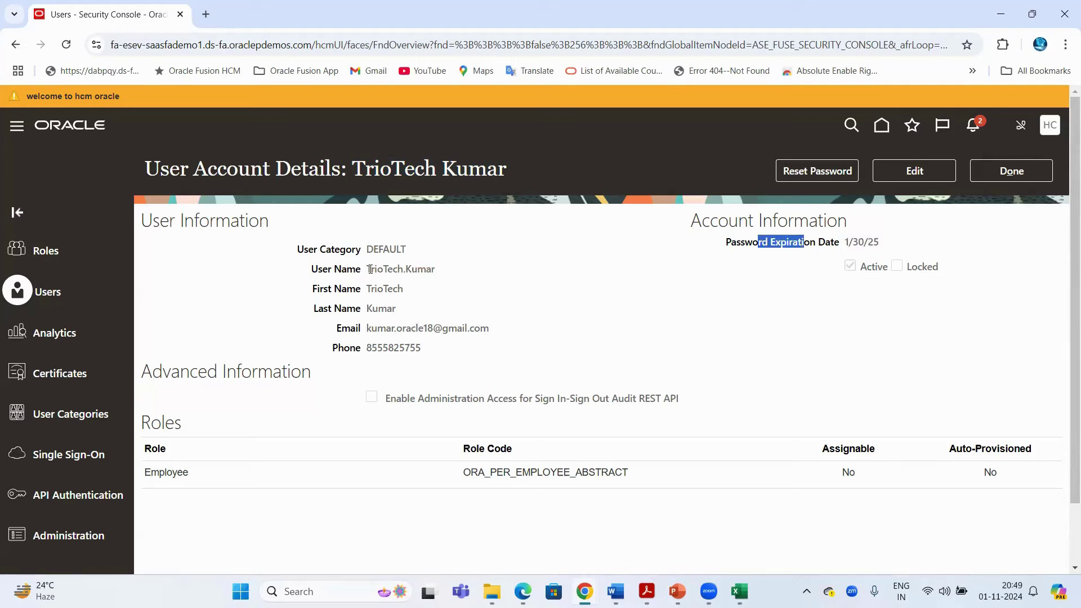
drag(369, 269, 444, 272)
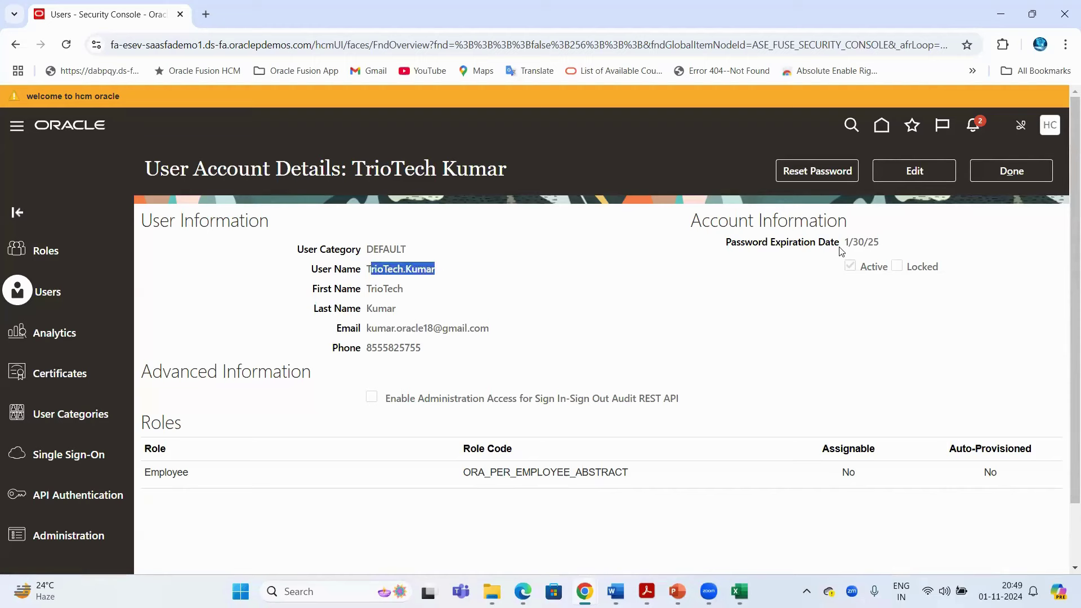
drag(846, 243, 882, 243)
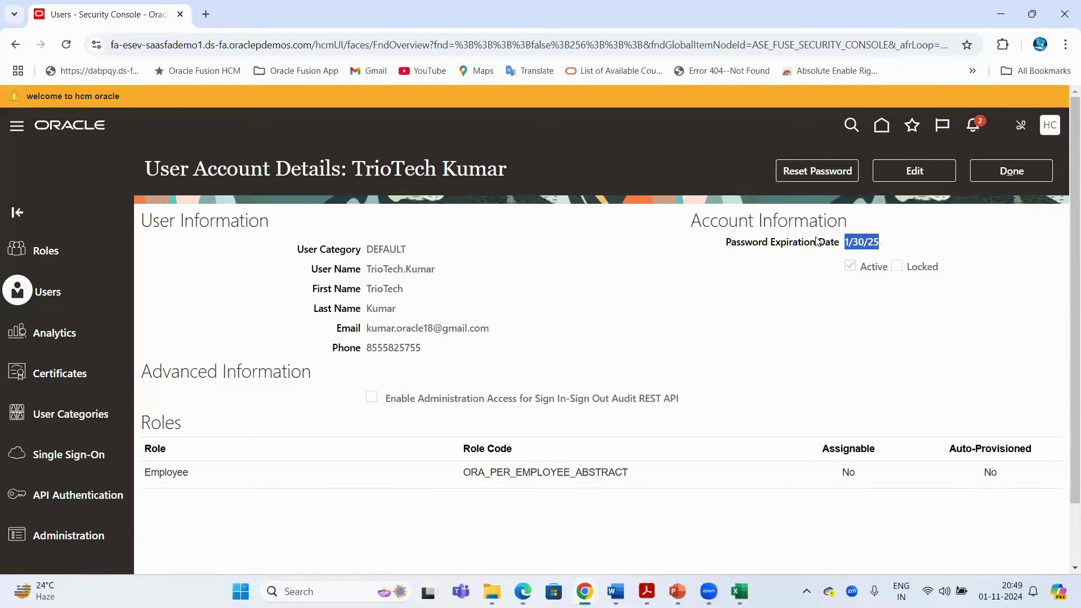
drag(726, 243, 847, 237)
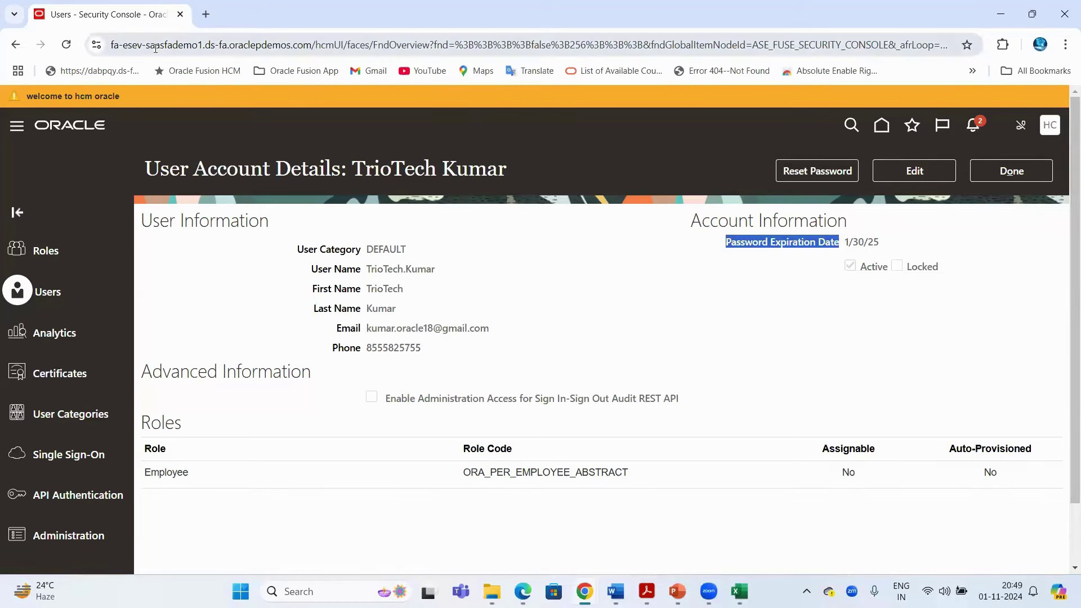
click(256, 45)
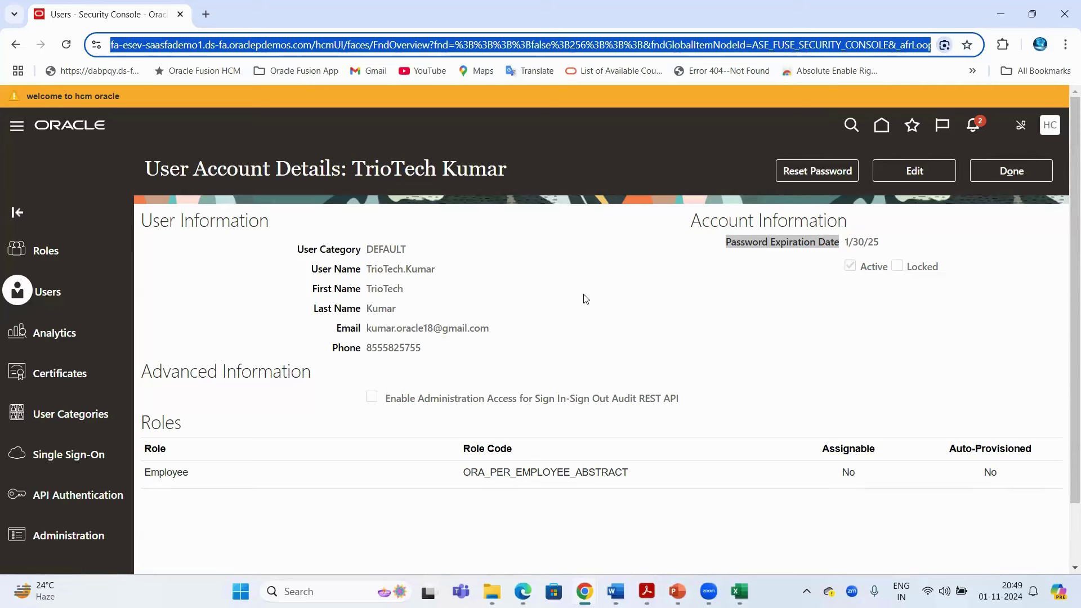
Point out the DEFAULT user category and the account name in the page title
drag(296, 250, 568, 246)
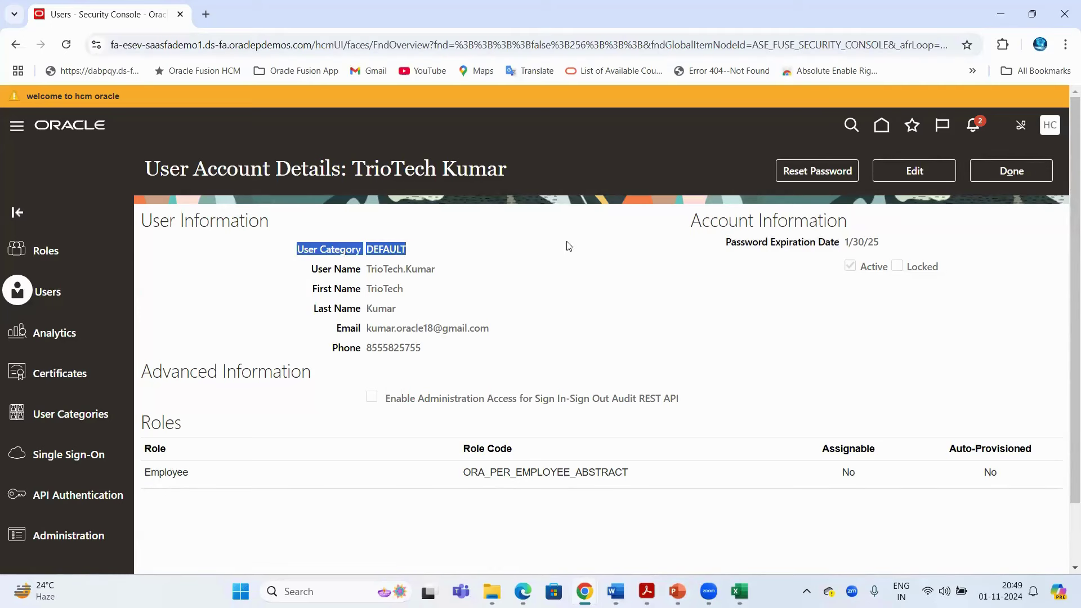
click(568, 246)
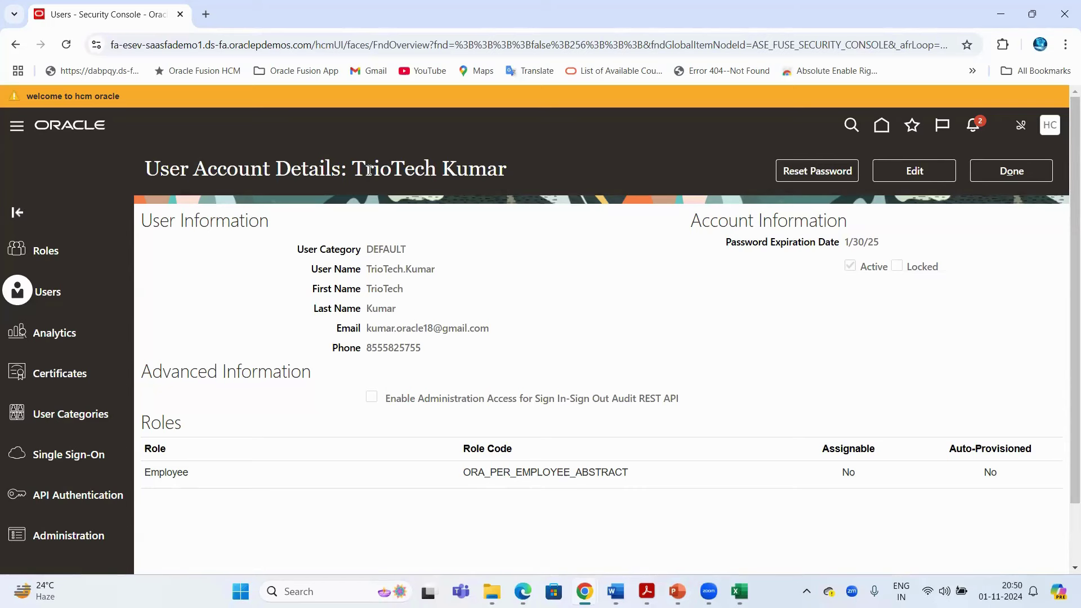
drag(356, 169, 504, 169)
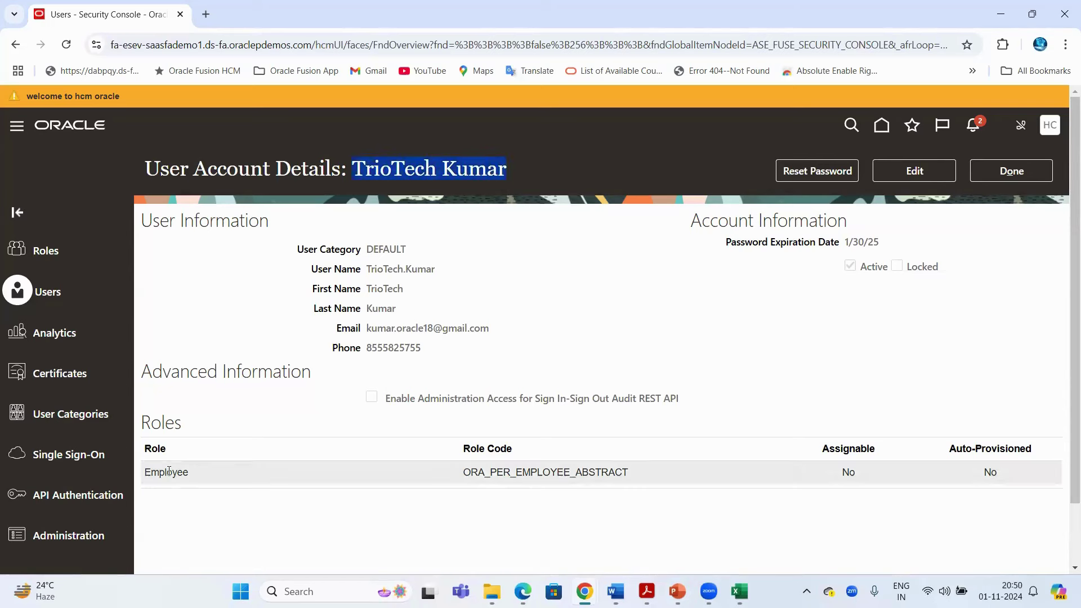
click(636, 302)
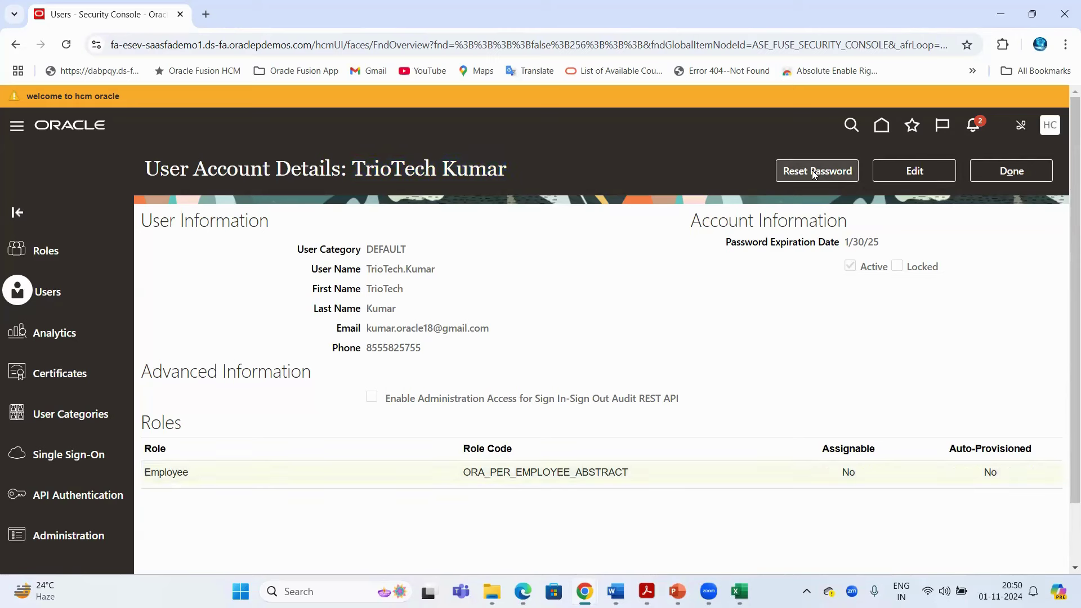
Put the user account in edit mode and start adding a role from the Roles section
click(932, 171)
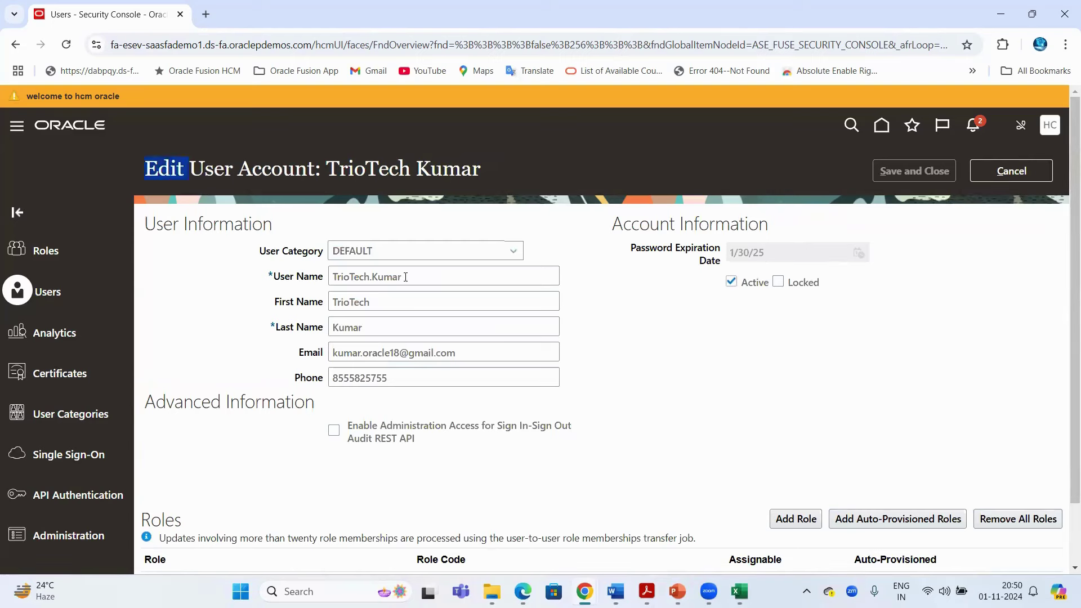
key(Tab)
key(Tab)
key(Tab)
key(Tab)
key(Tab)
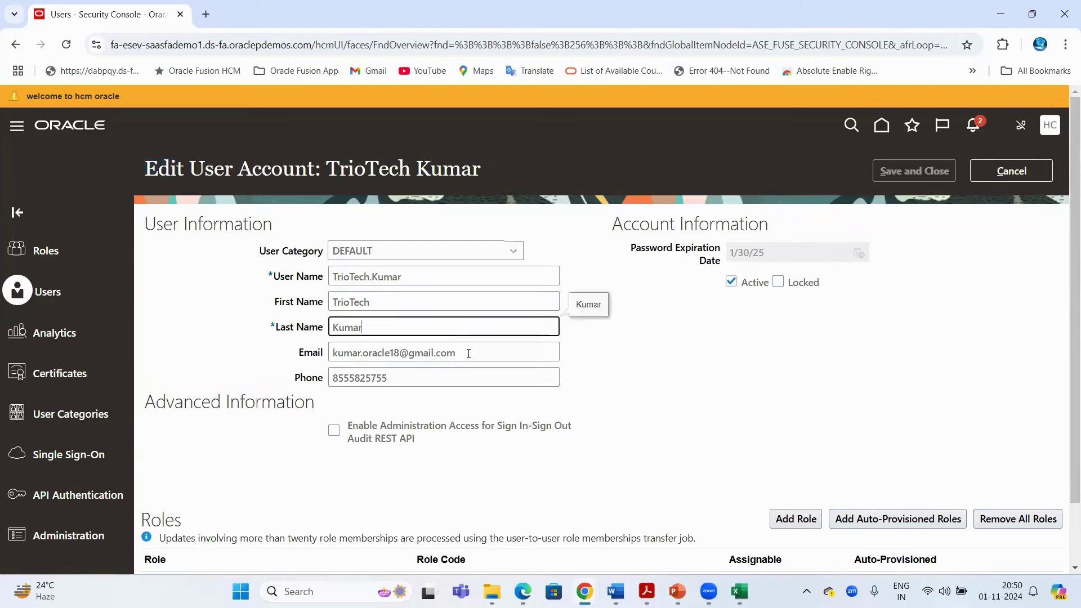
scroll(276, 230, down, 1)
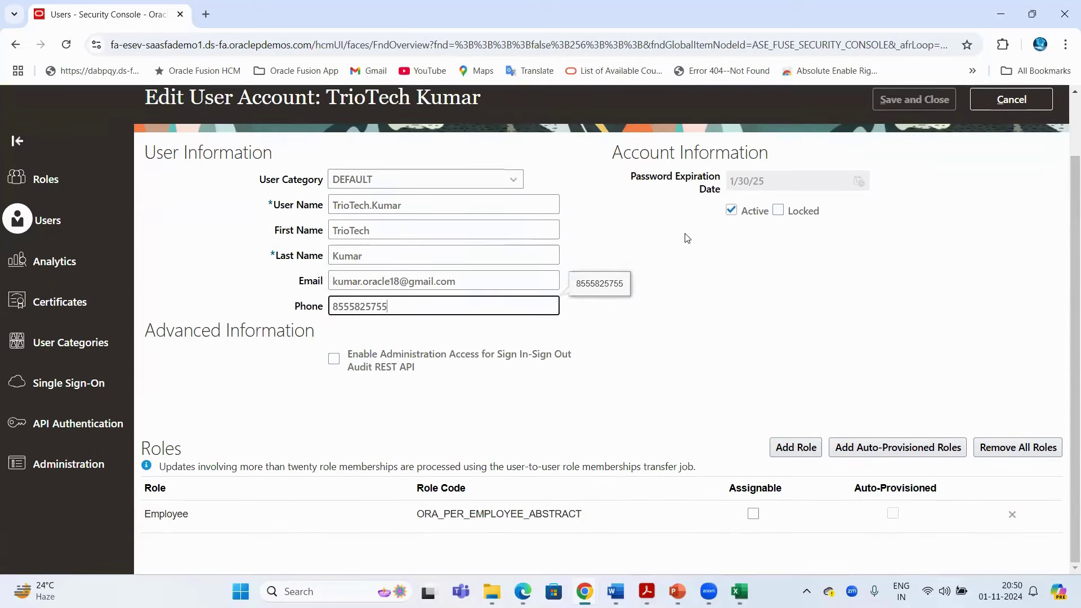
double_click(170, 449)
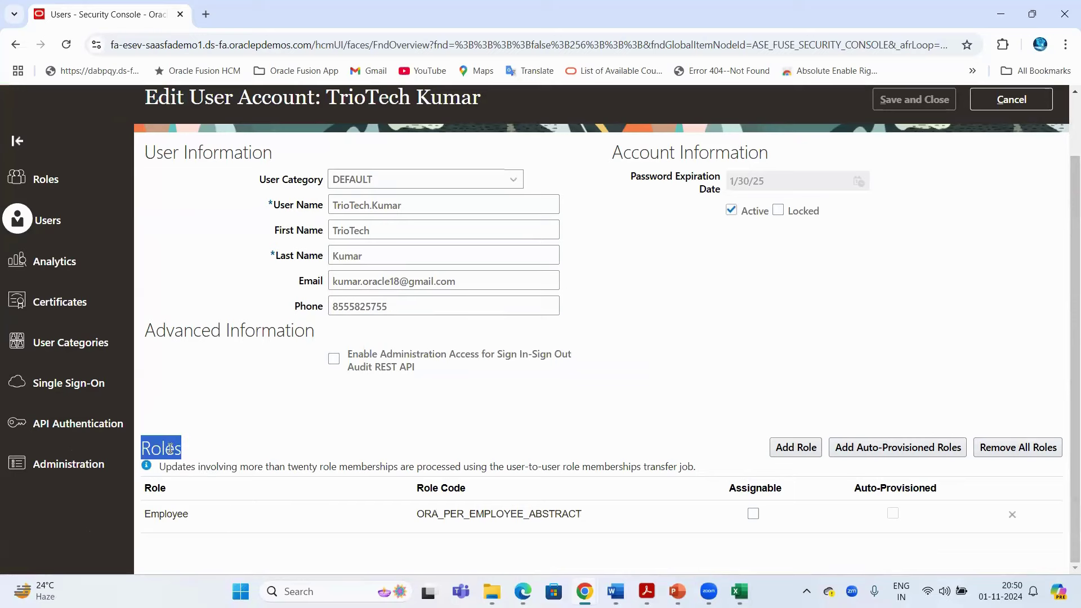
click(795, 448)
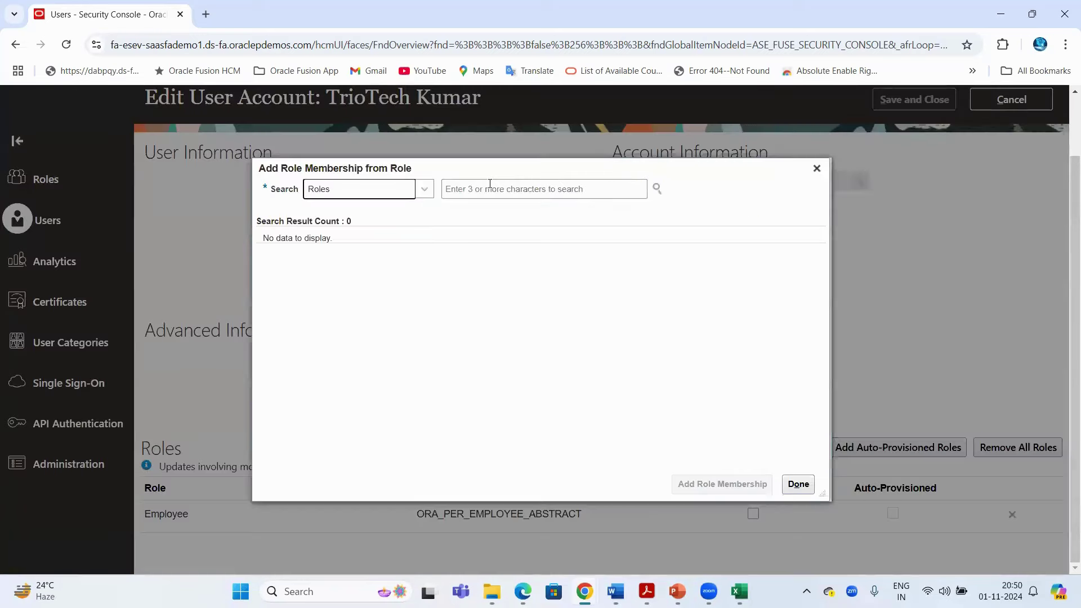
click(490, 184)
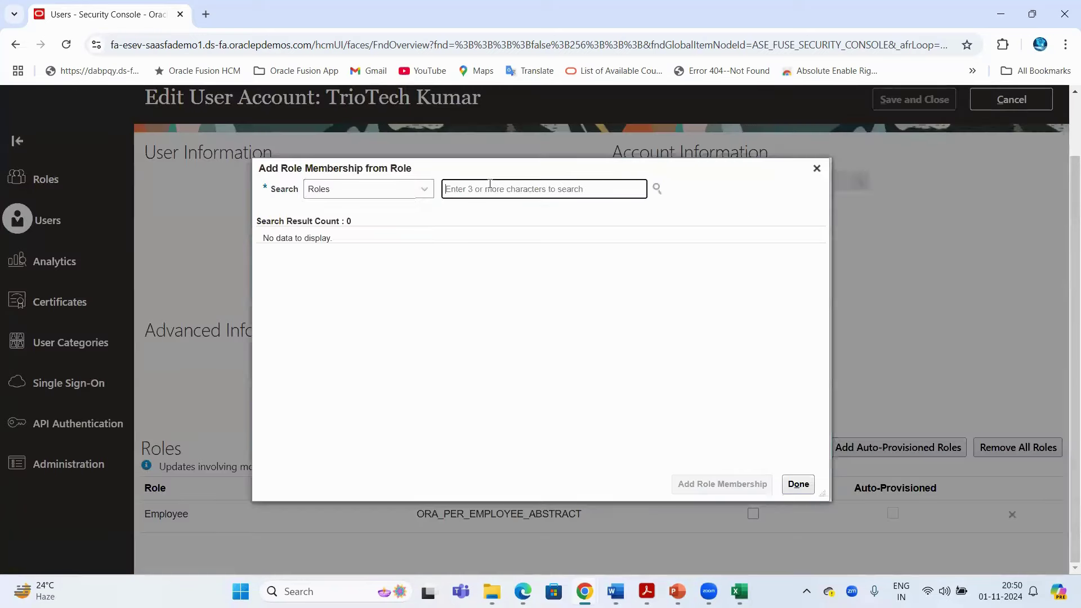
Add the Human Resource Manager role, copying its name from the Excel notes
key(alt+Tab)
click(336, 387)
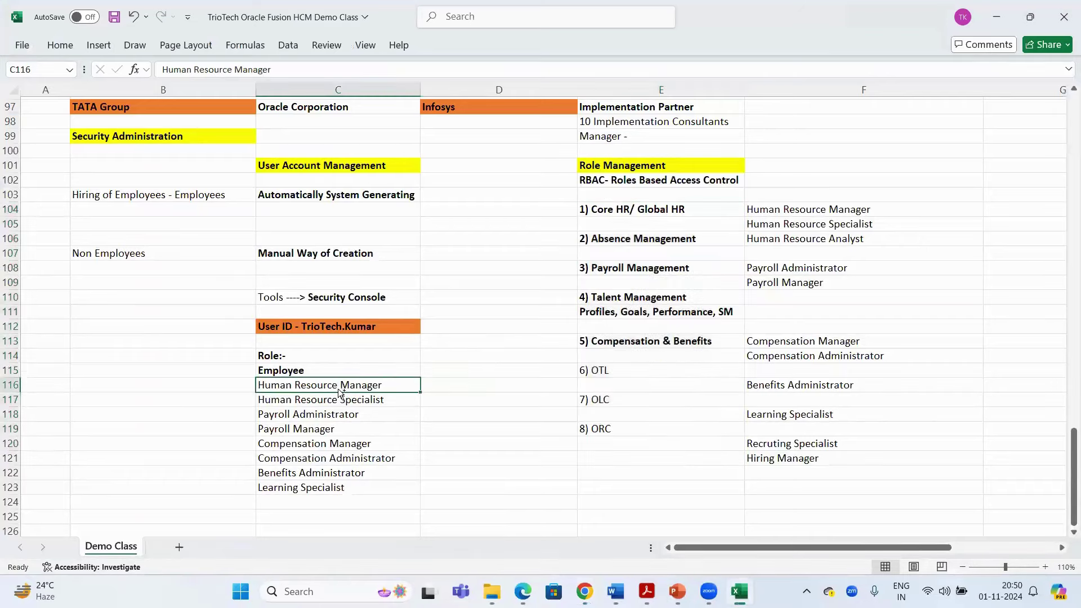
key(ctrl+c)
key(alt+Tab)
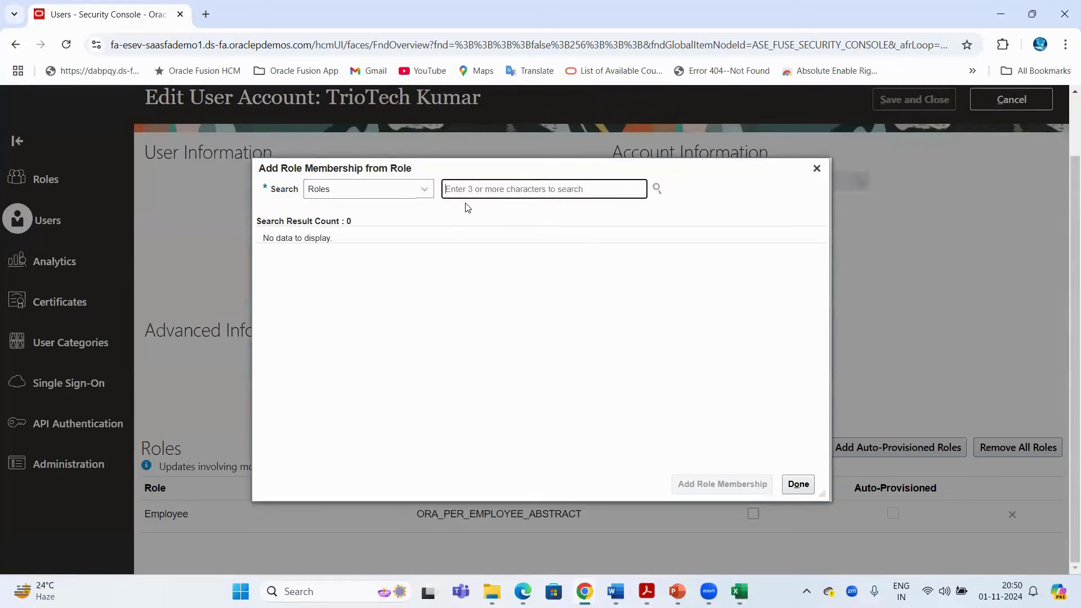
key(ctrl+v)
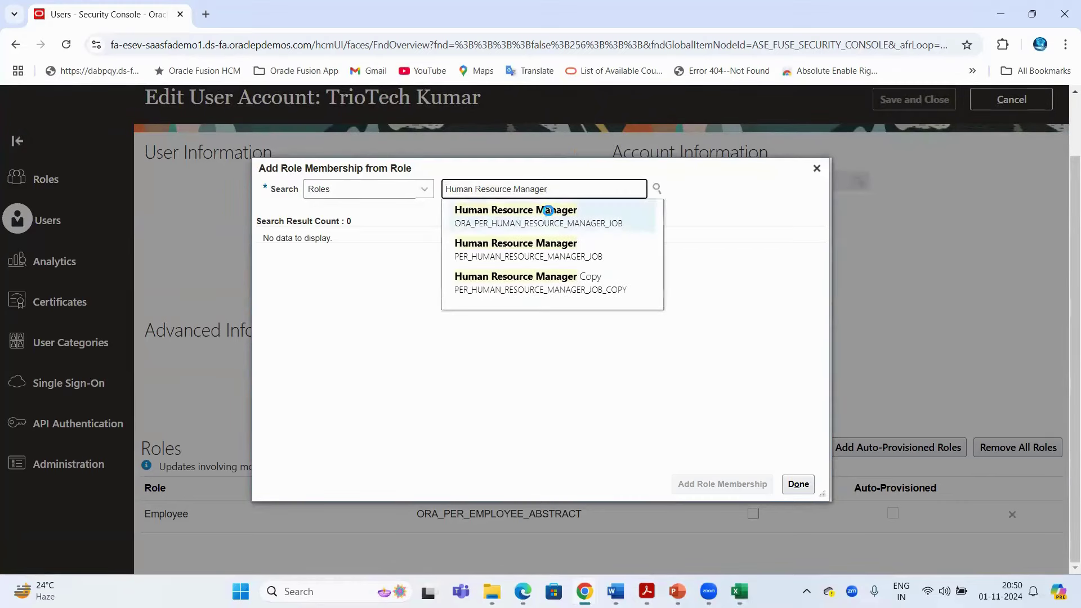
click(548, 210)
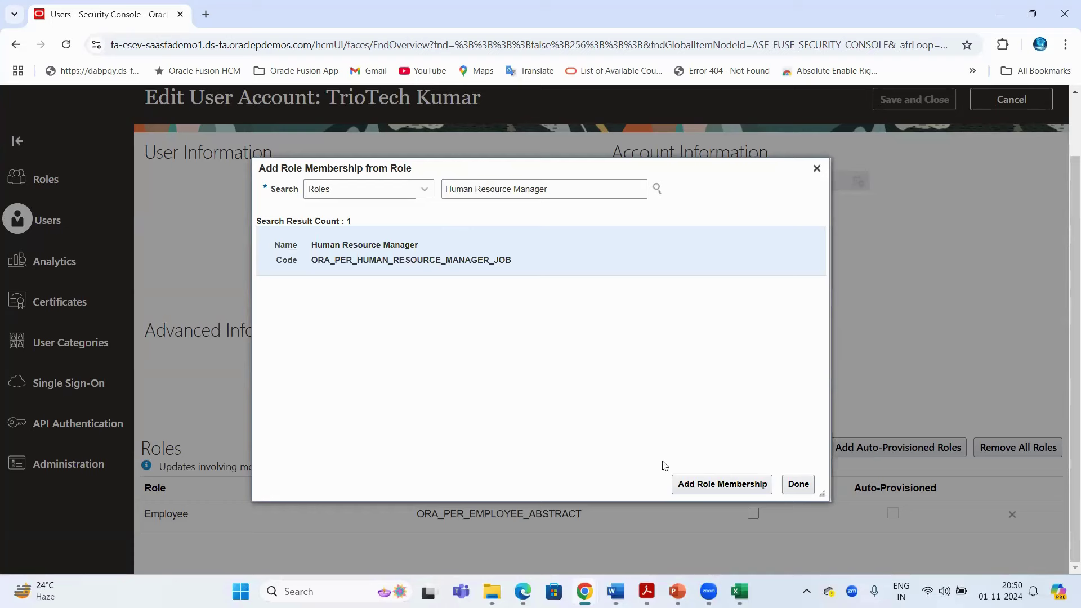
click(704, 483)
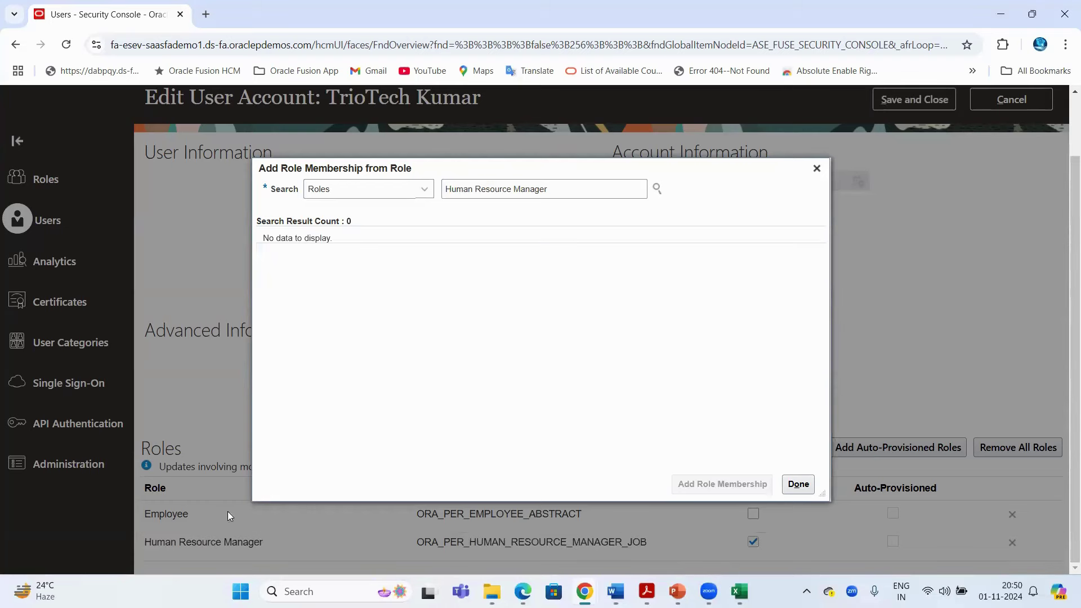
Add the Human Resource Specialist role from the notes
key(alt+Tab)
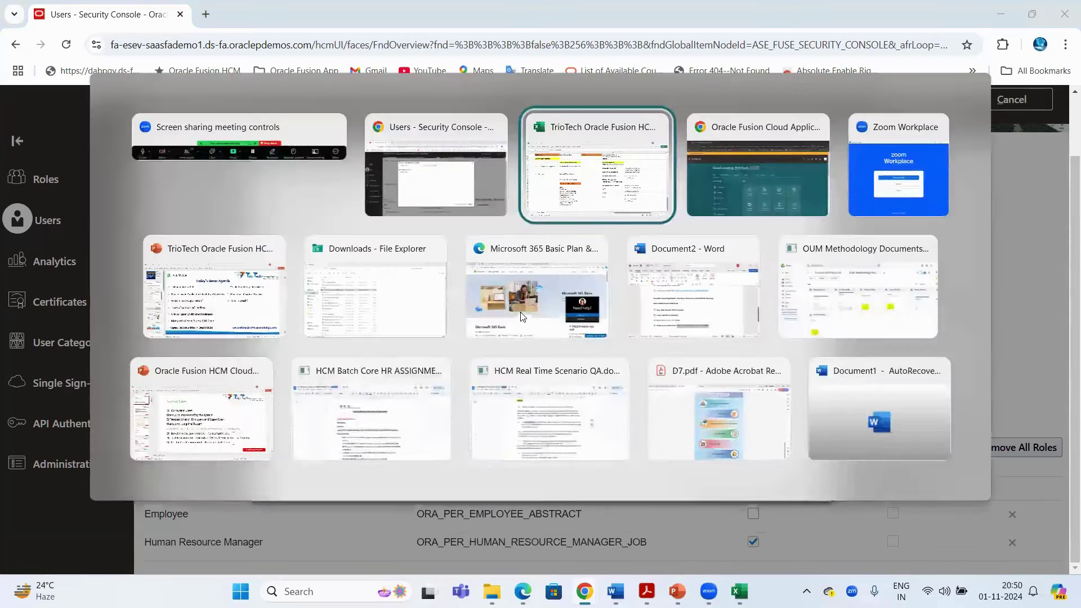
key(Down)
key(ctrl+c)
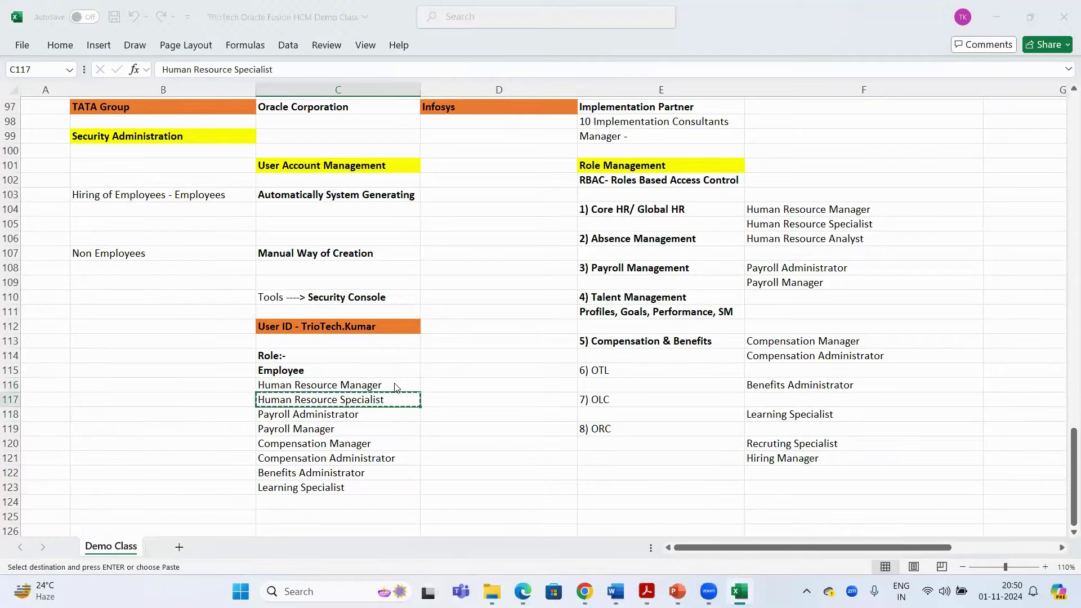
key(alt+Tab)
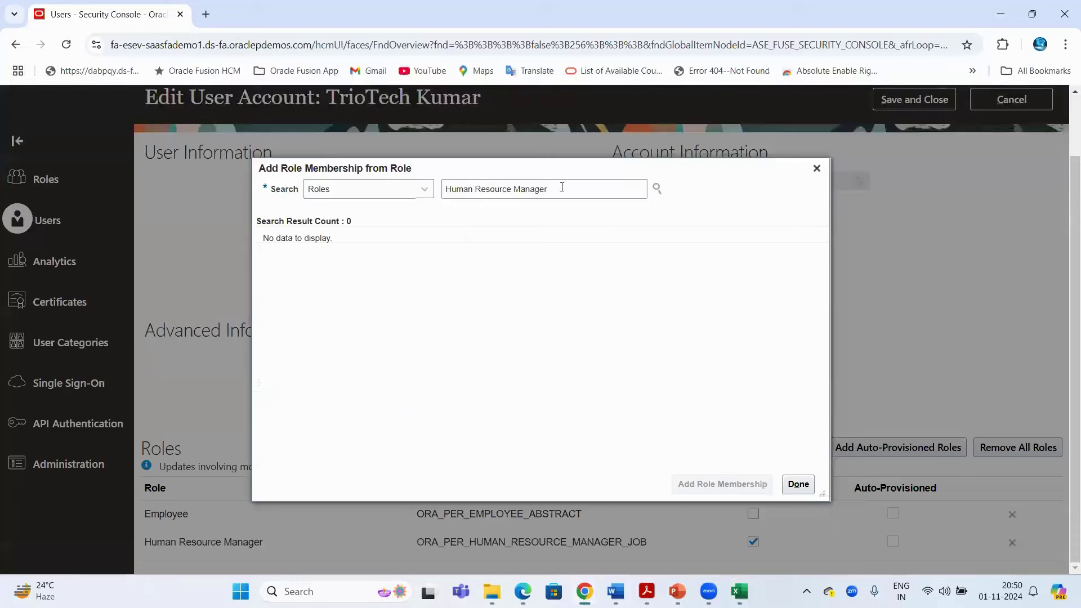
triple_click(562, 187)
key(ctrl+v)
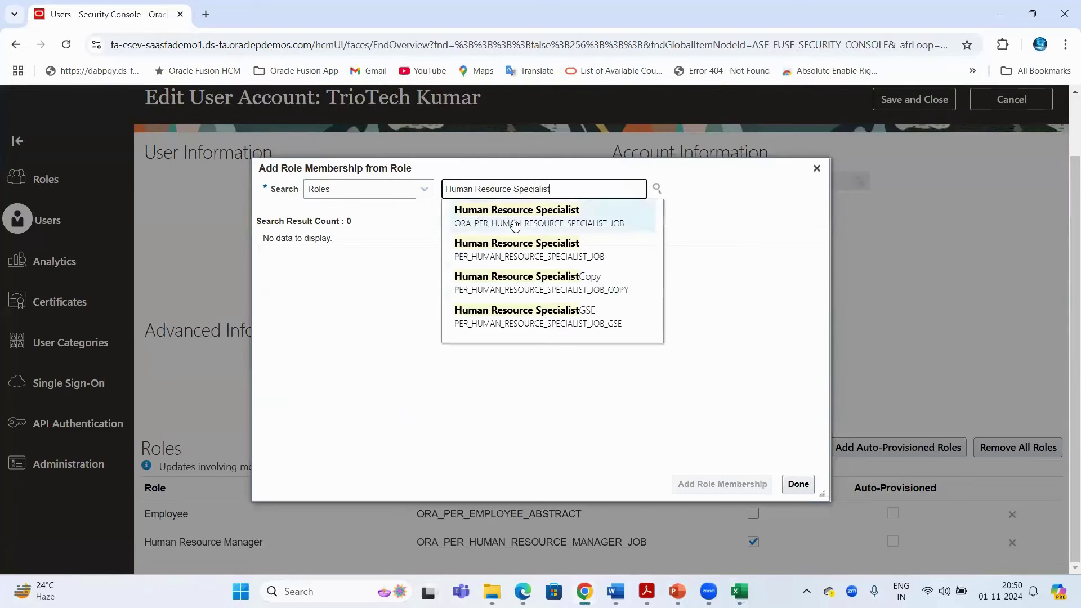
click(514, 224)
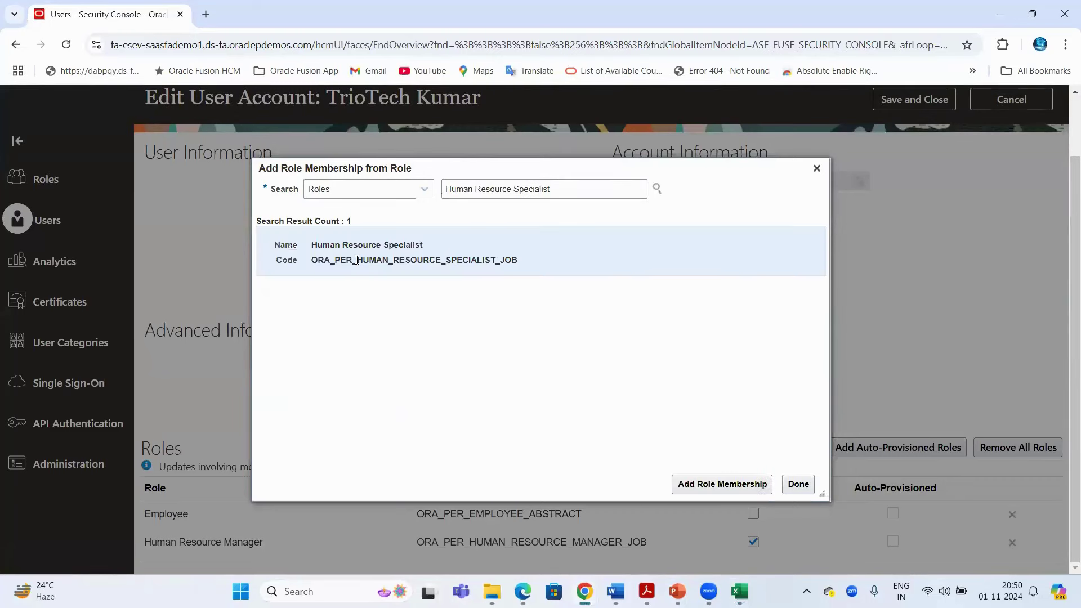
click(709, 485)
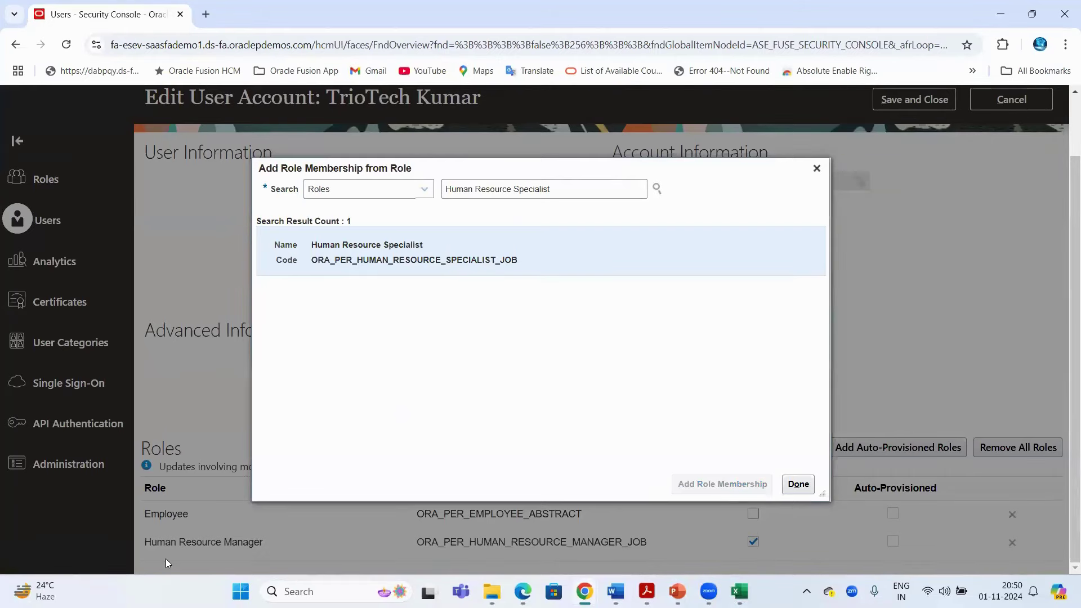
Add the Payroll Administrator role from the notes
key(alt+Tab)
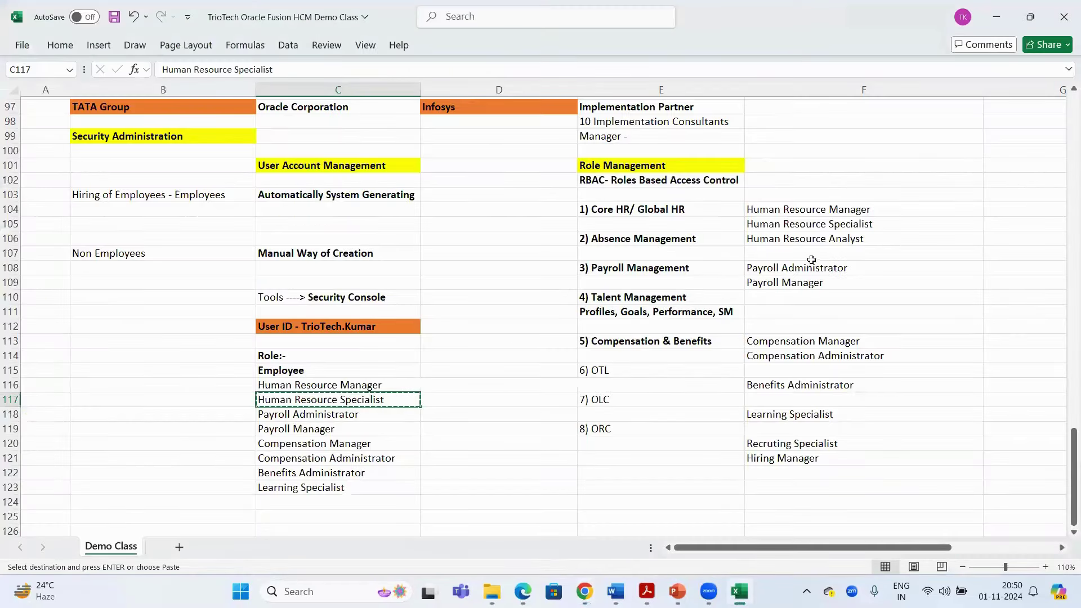
click(339, 415)
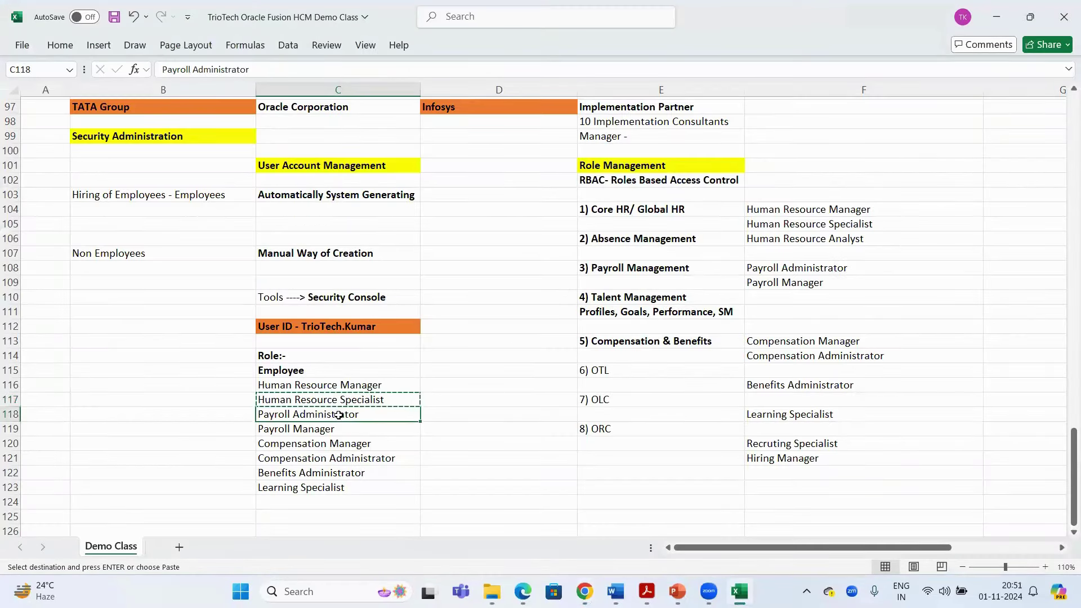
key(ctrl+c)
key(alt+Tab)
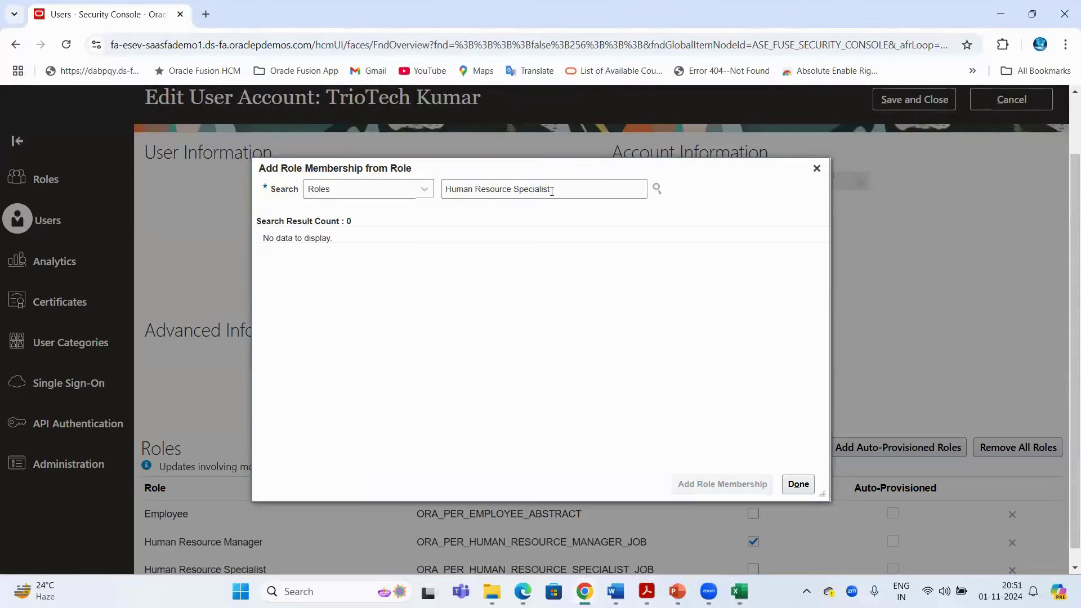
drag(552, 189, 422, 201)
key(ctrl+v)
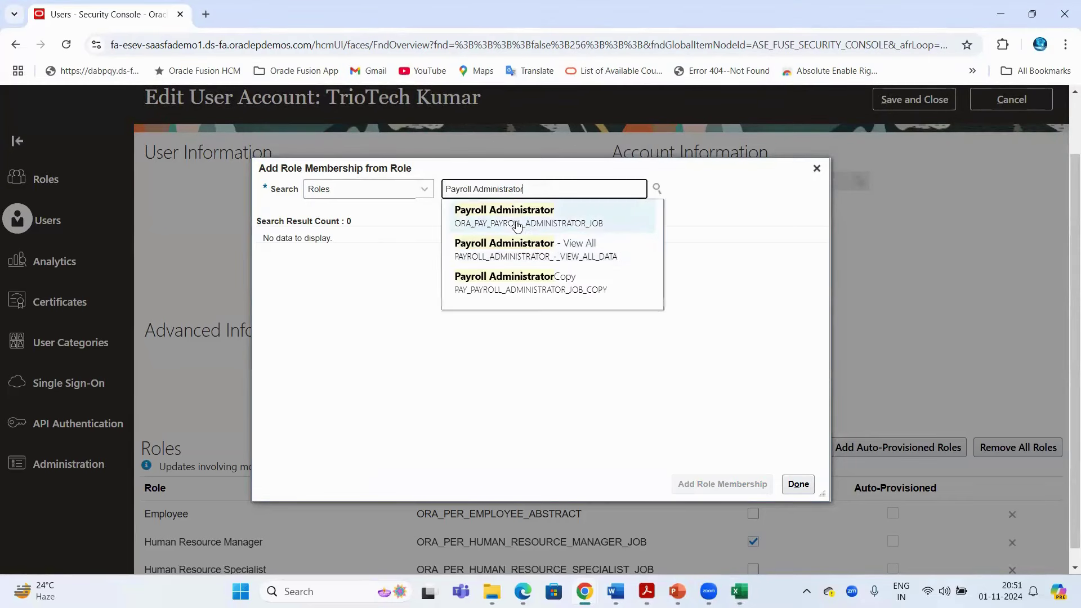
click(514, 221)
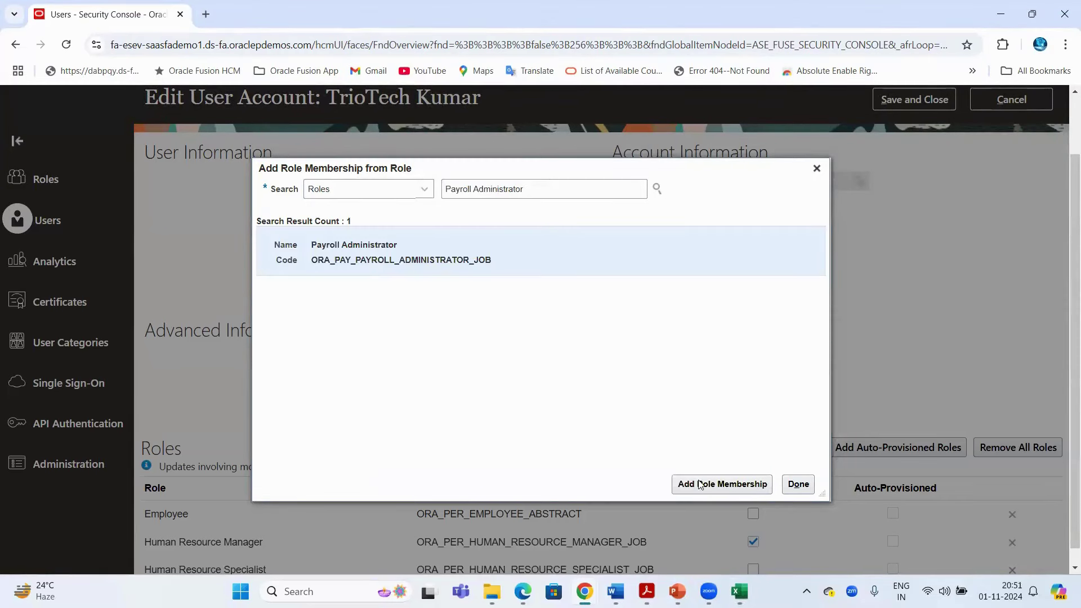
click(699, 484)
Add the Compensation Administrator role from the notes
key(alt+Tab)
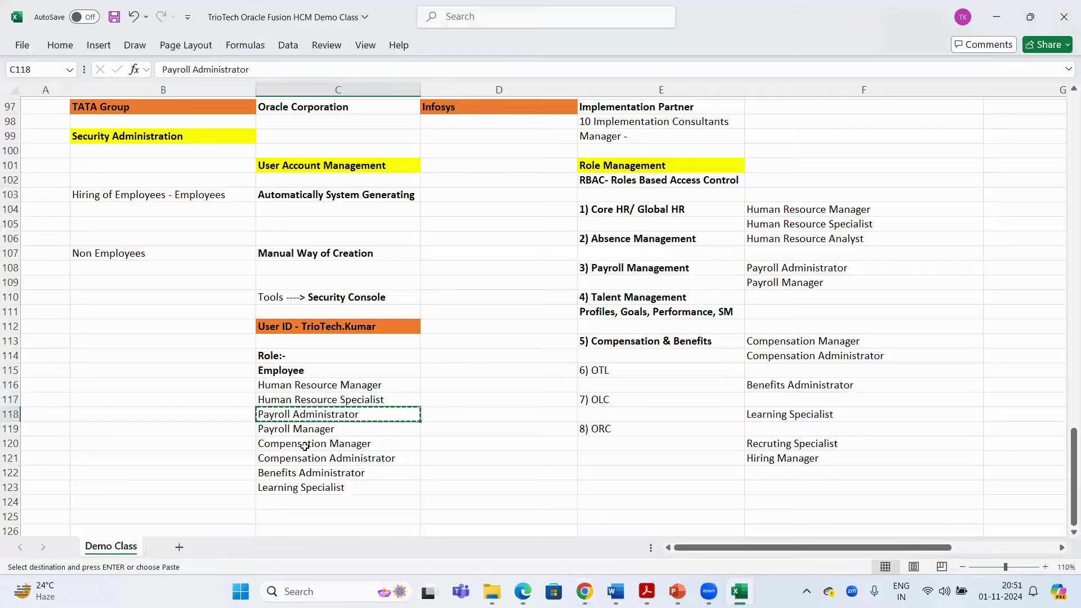
click(306, 459)
key(ctrl+c)
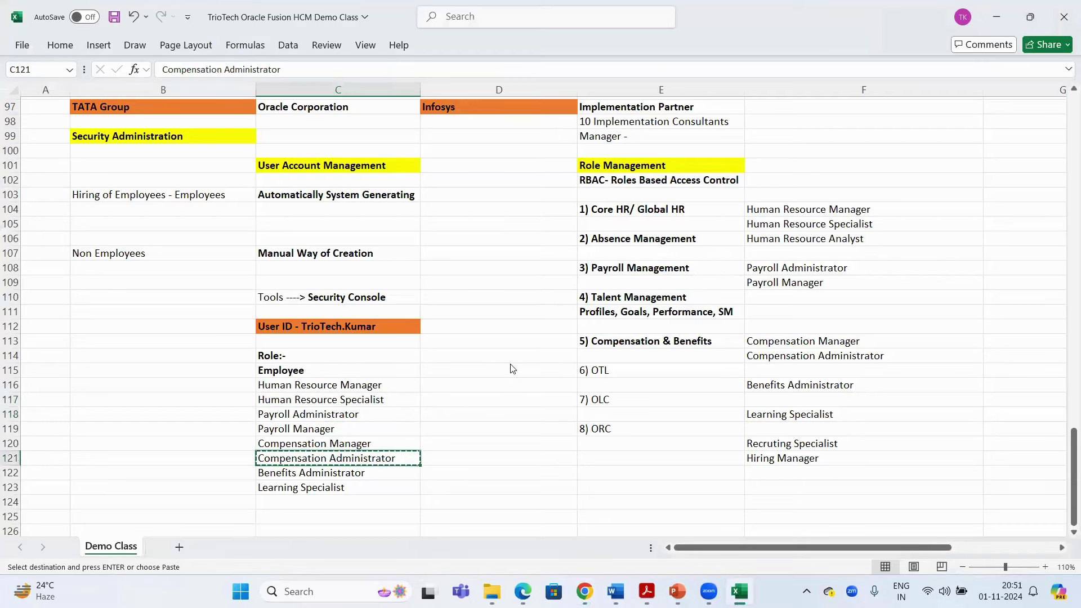
key(alt+Tab)
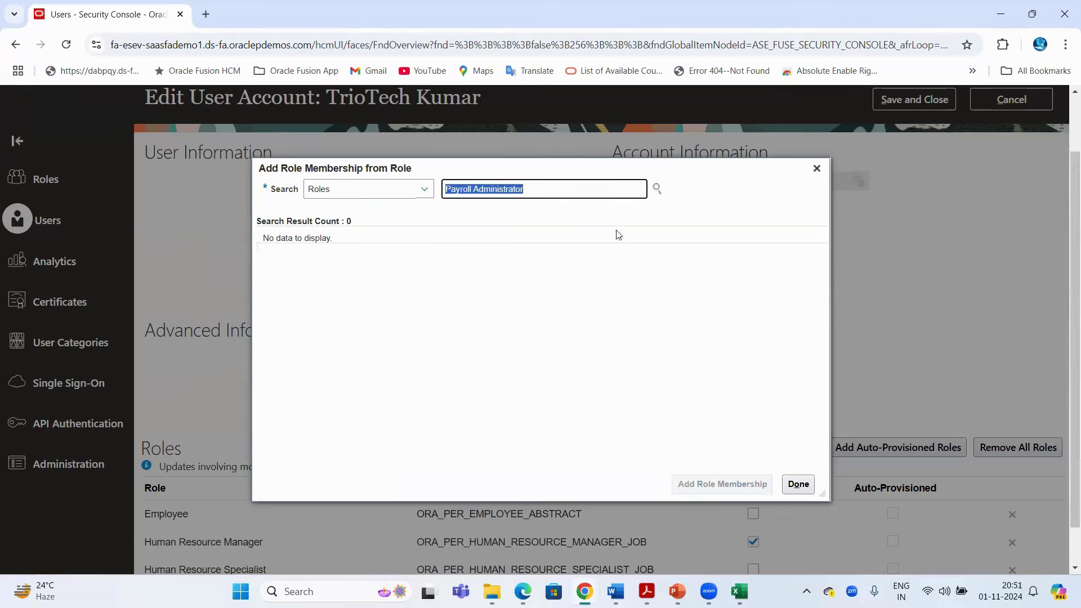
key(ctrl+v)
click(497, 224)
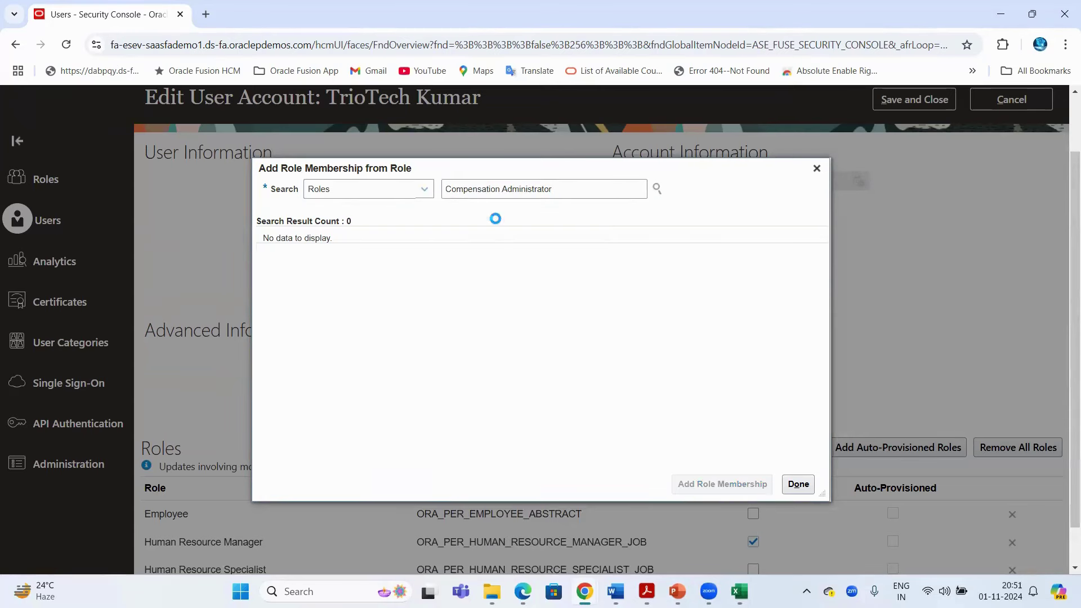
click(712, 485)
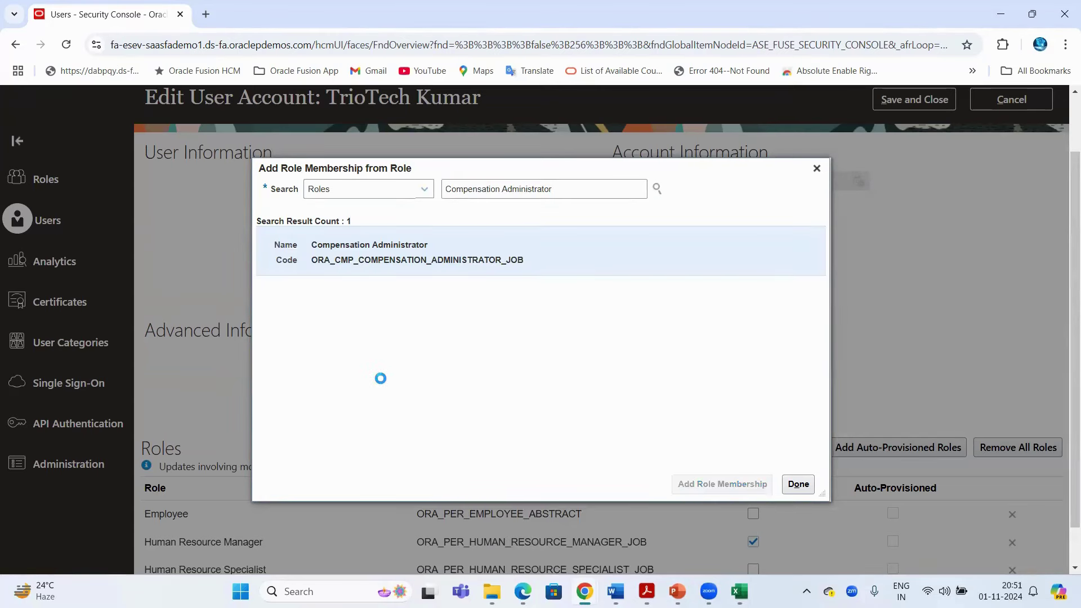
Search for and select the Benefits Administrator role from the notes
key(alt+Tab)
click(321, 471)
key(ctrl+c)
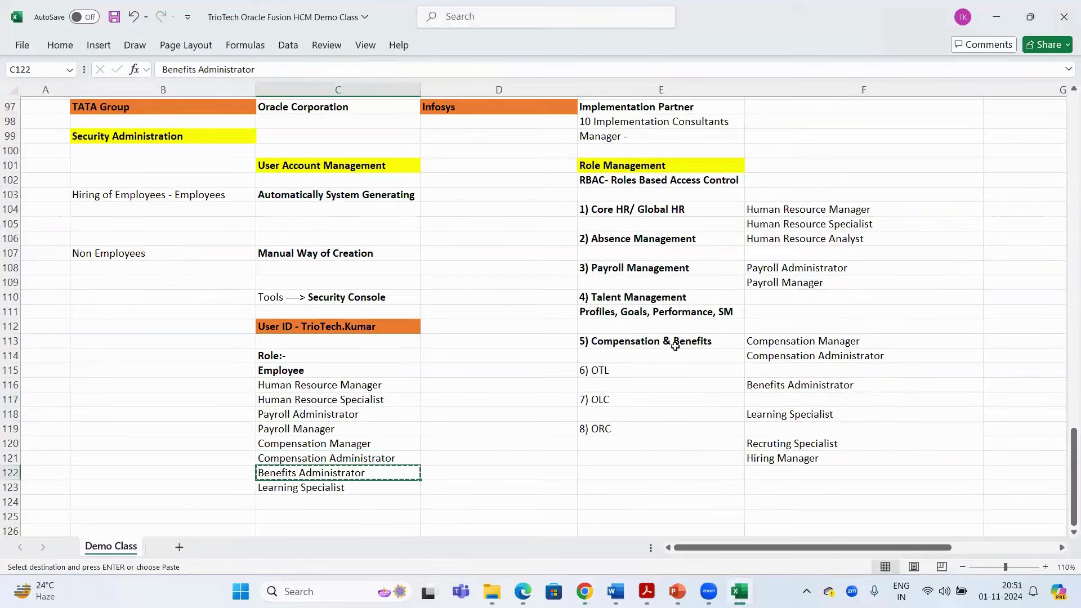
key(alt+Tab)
triple_click(474, 193)
key(ctrl+v)
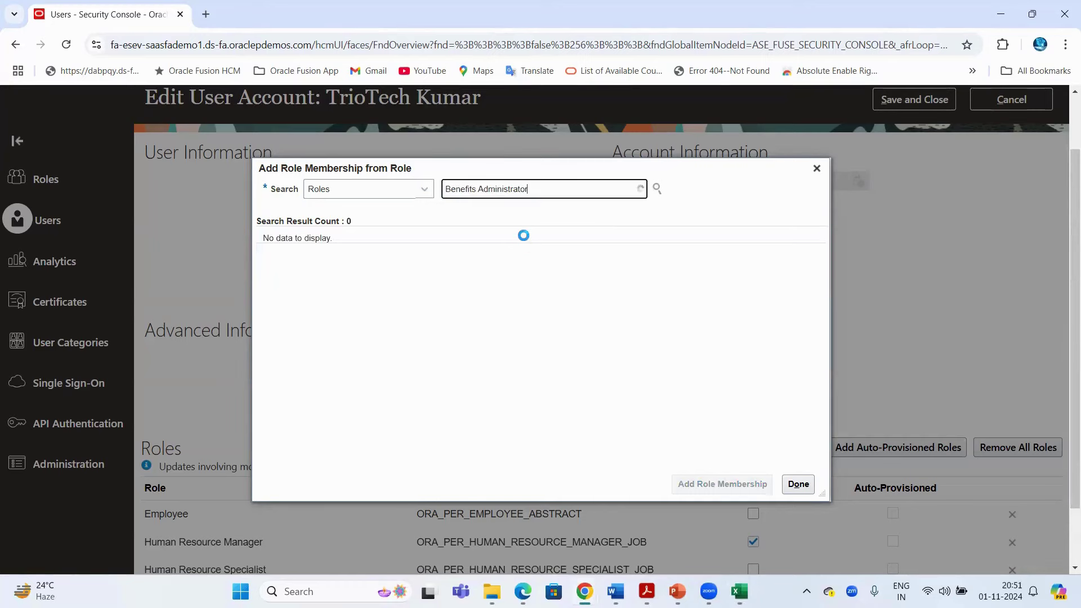
click(521, 221)
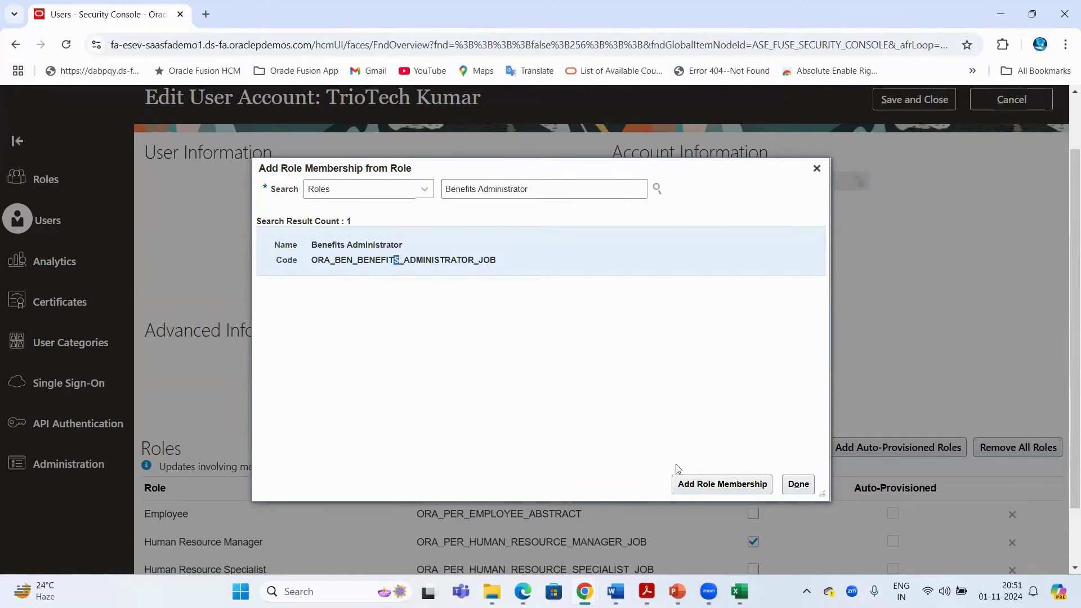
Select the Learning Specialist role, then close the role search dialog
key(alt+Tab)
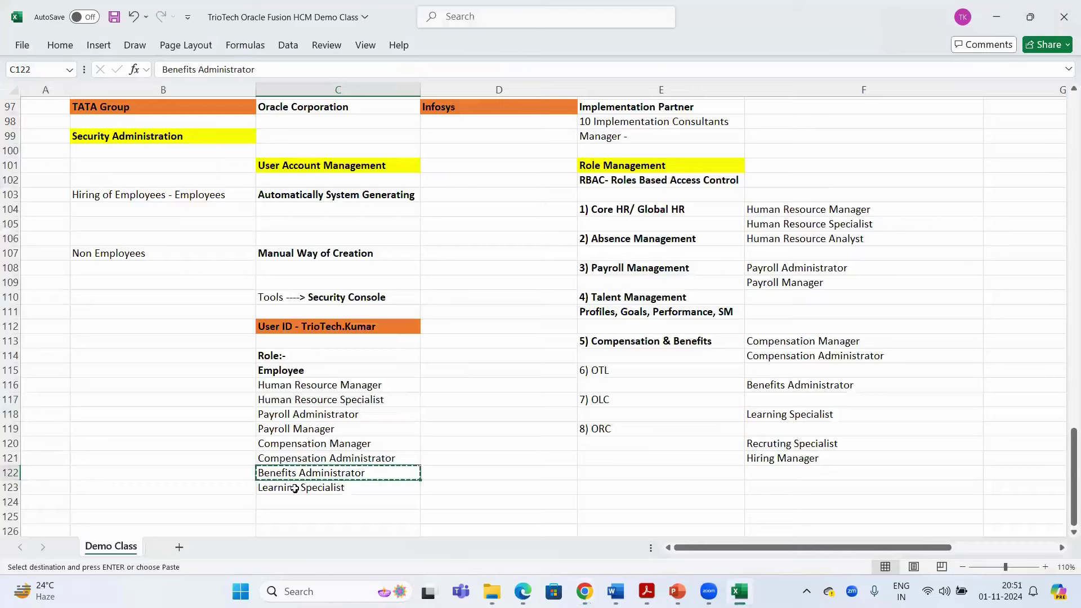
click(293, 487)
key(ctrl+c)
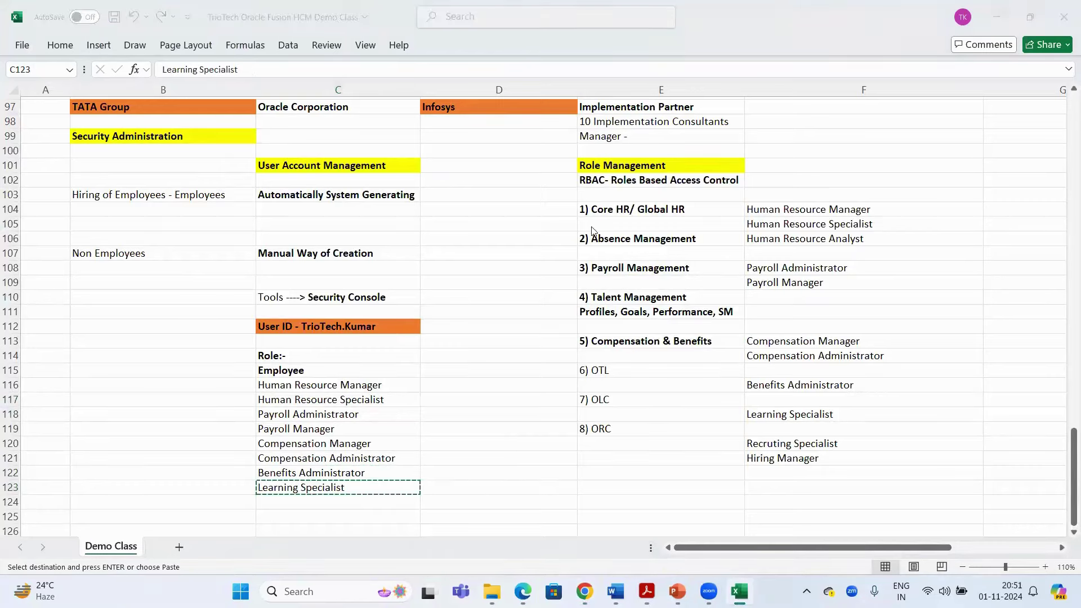
key(alt+Tab)
triple_click(563, 189)
key(ctrl+v)
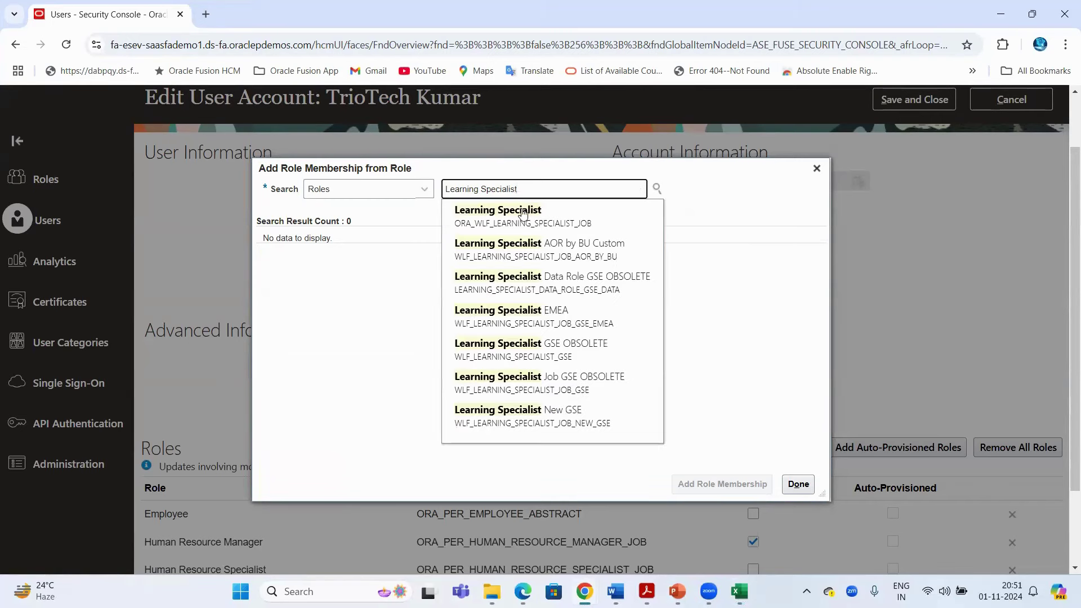
click(523, 215)
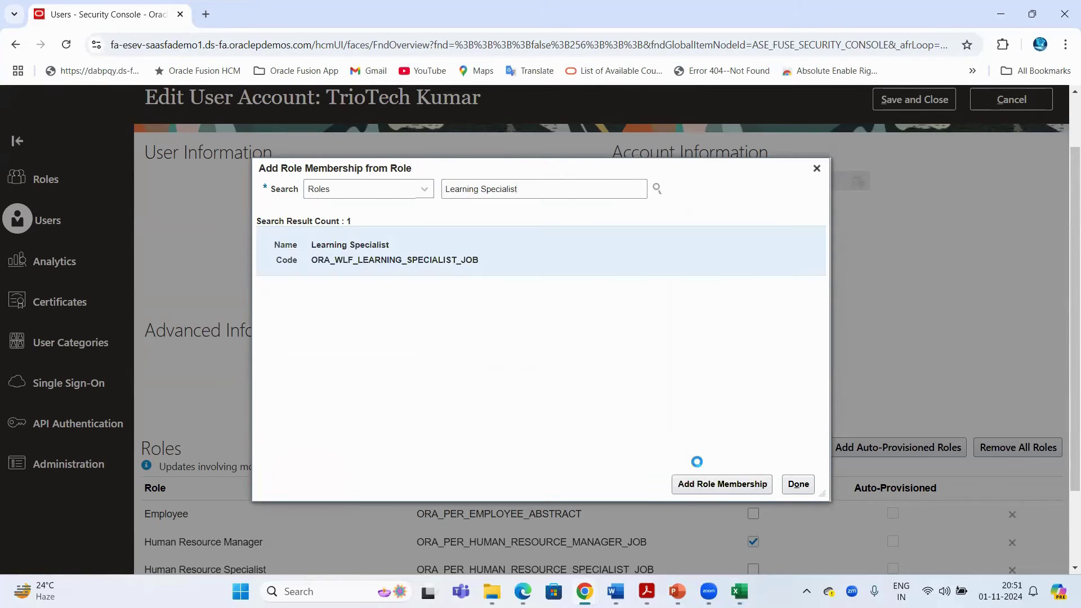
click(816, 168)
scroll(201, 387, down, 2)
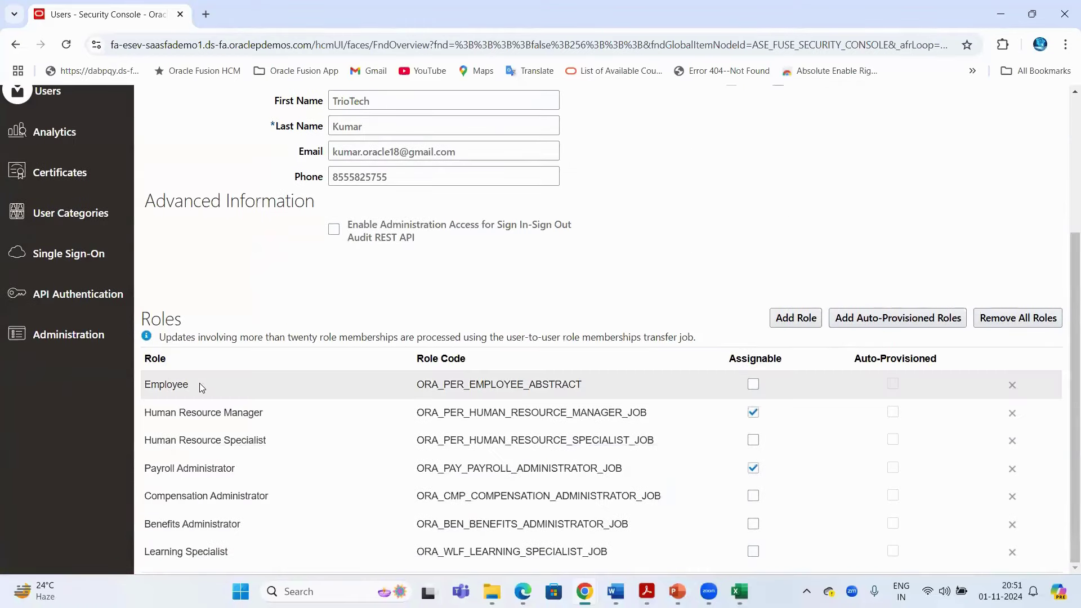
Review the list of assigned roles and the user name before saving
click(250, 380)
scroll(500, 291, up, 4)
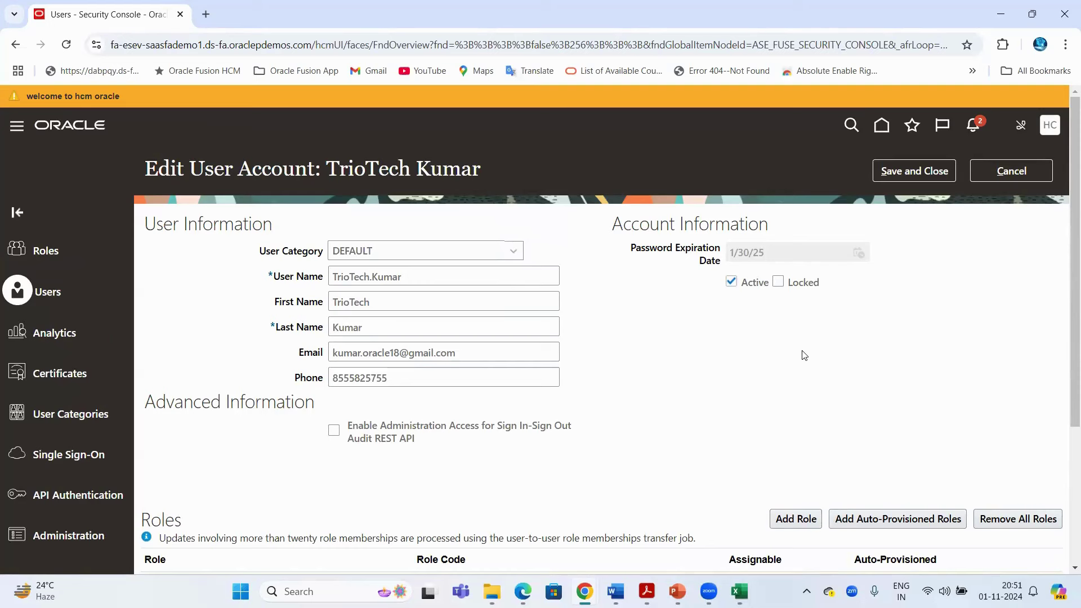
scroll(542, 299, down, 3)
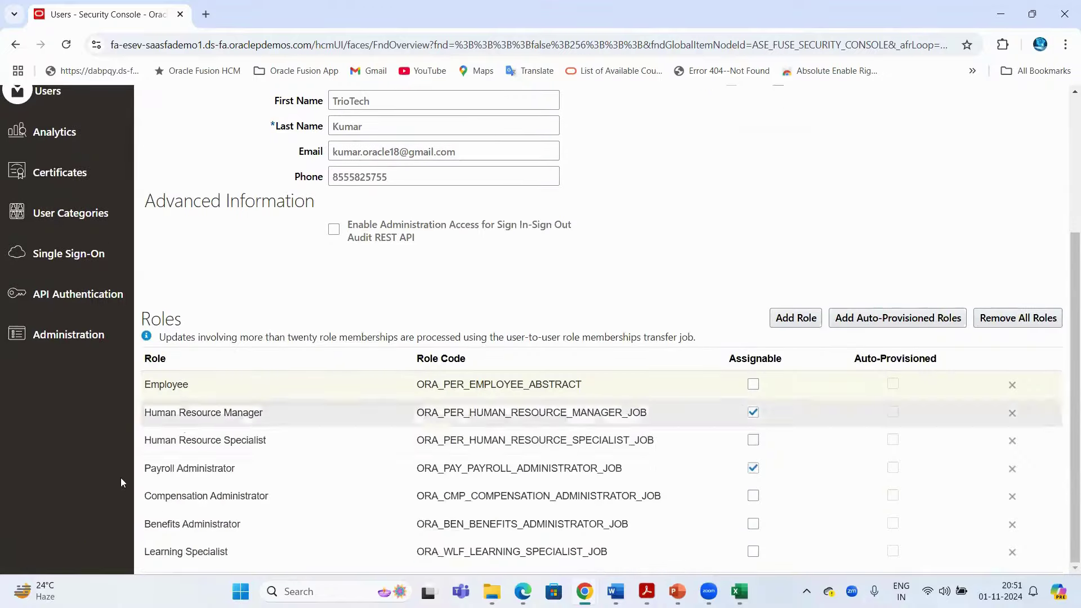
scroll(388, 274, up, 3)
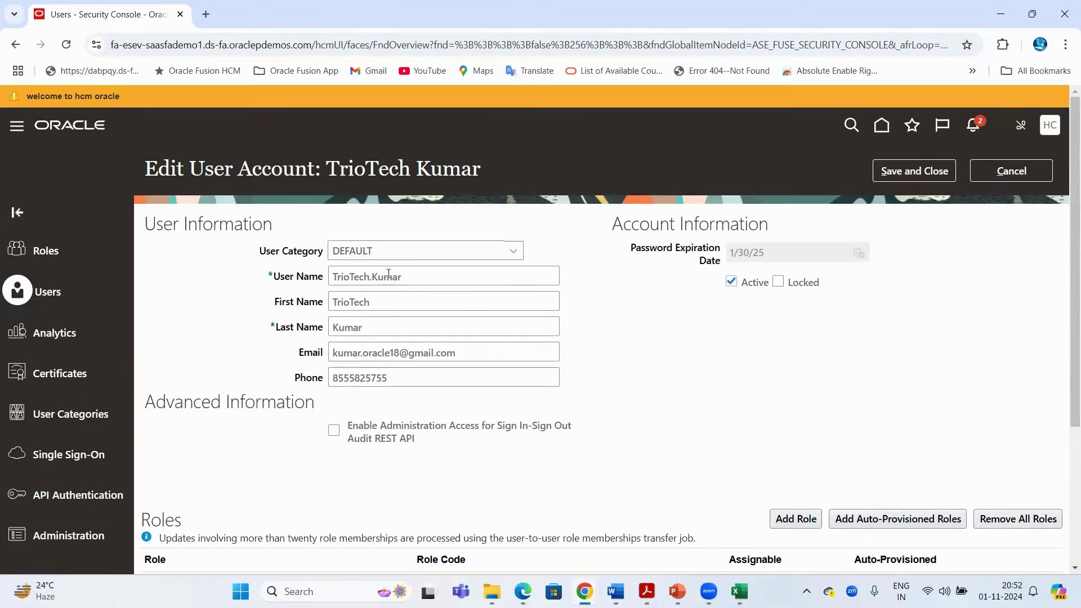
triple_click(402, 279)
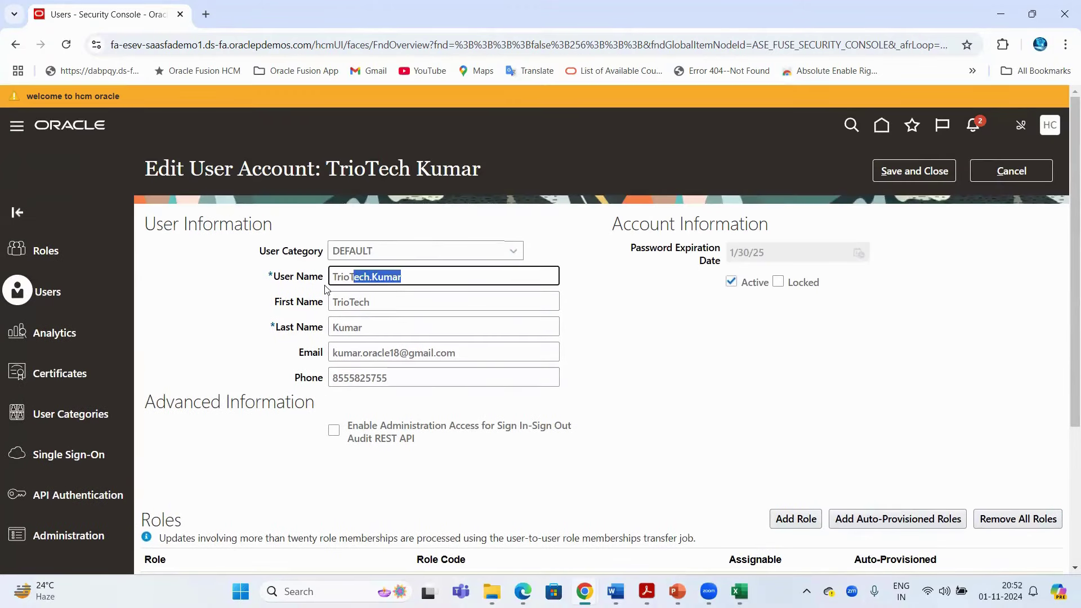
Save and close the account, check the saved Roles list, then bring up the employee's window
click(917, 177)
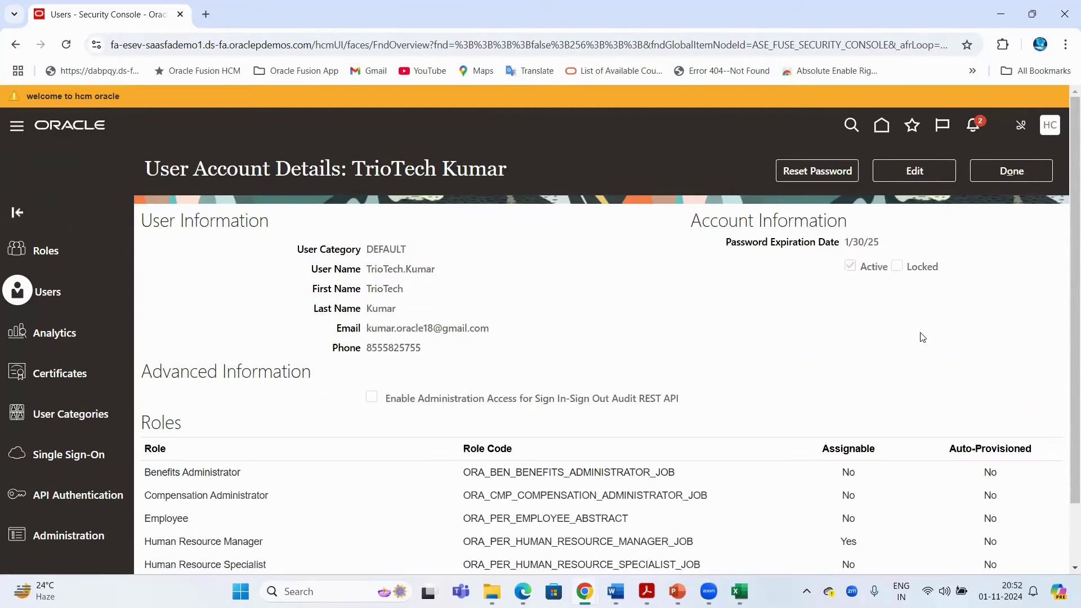
scroll(534, 321, down, 2)
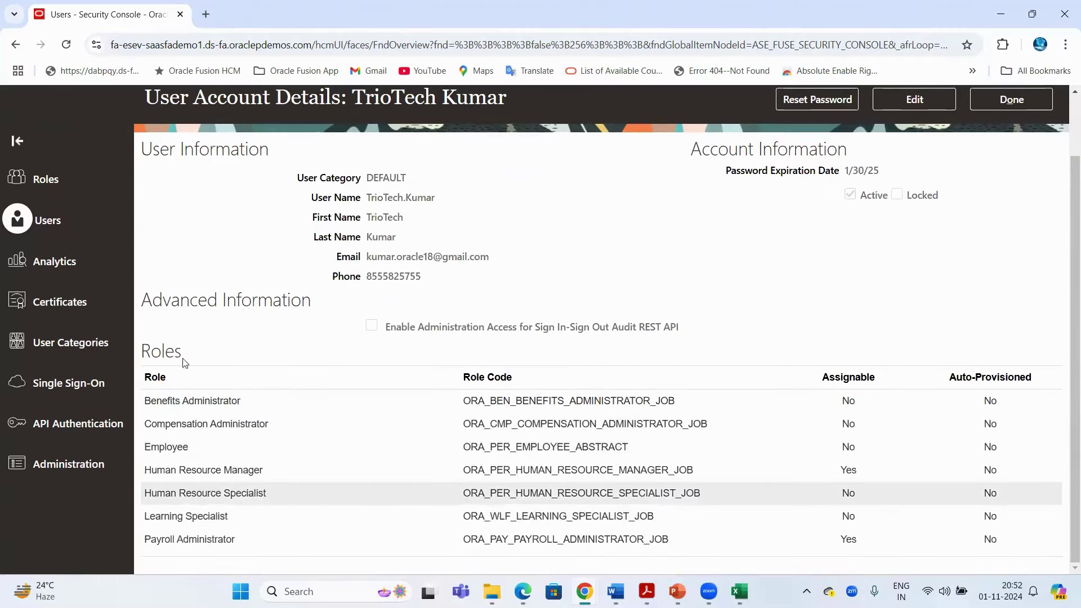
double_click(159, 353)
scroll(386, 287, up, 2)
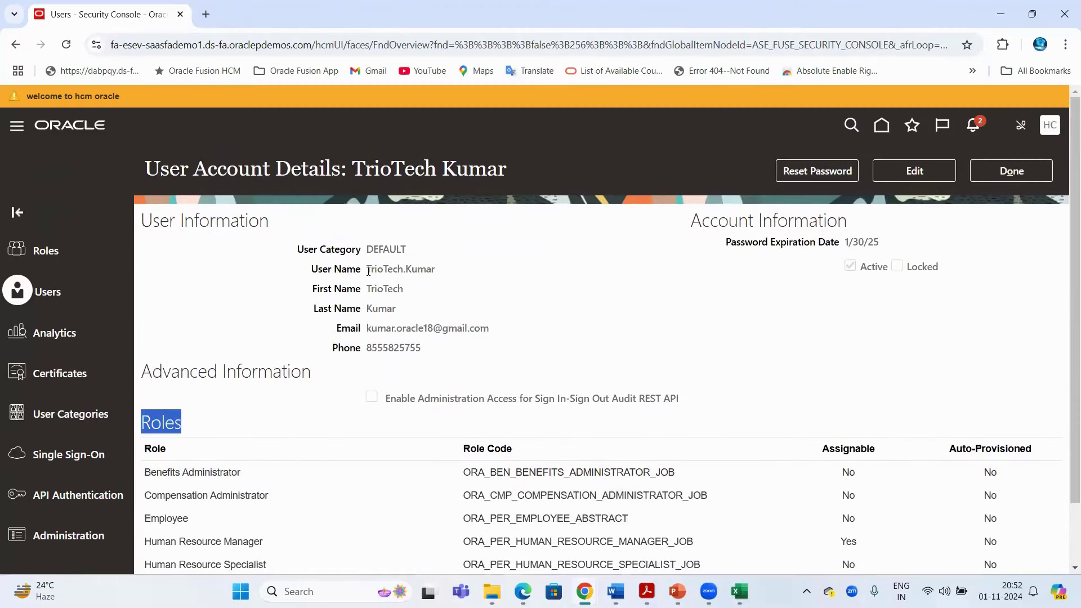
drag(368, 271, 458, 266)
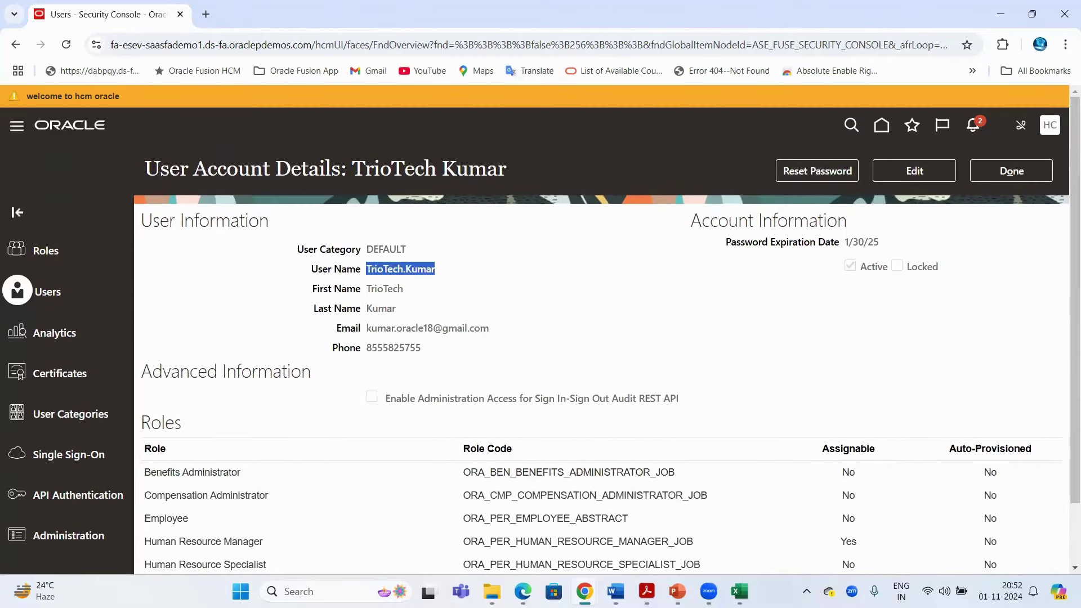
mouse_move(584, 591)
click(667, 529)
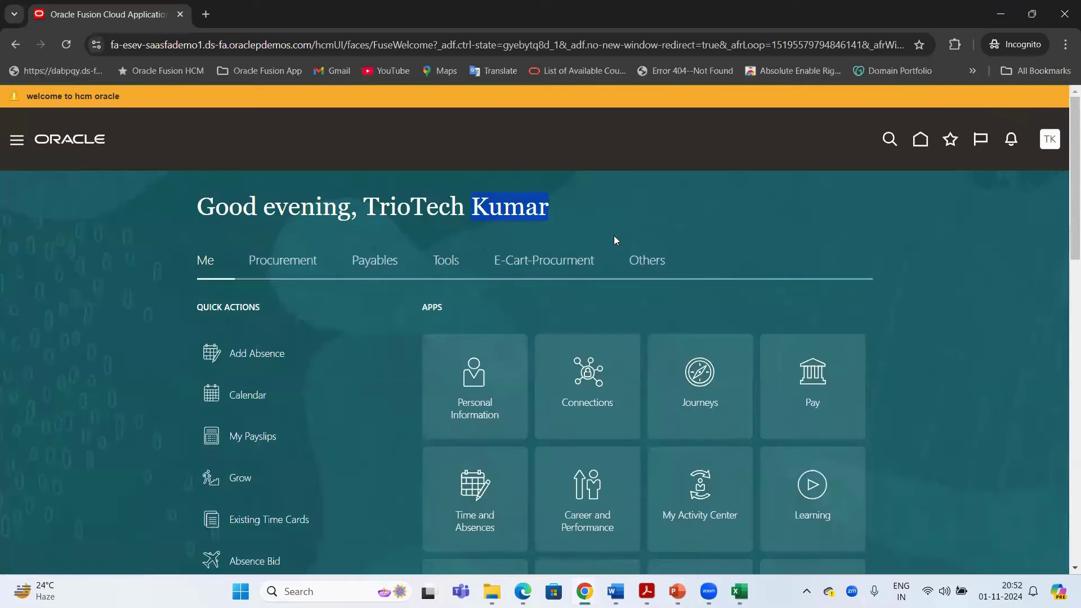
Sign the employee out of Oracle Fusion and confirm the single sign-off
click(1051, 141)
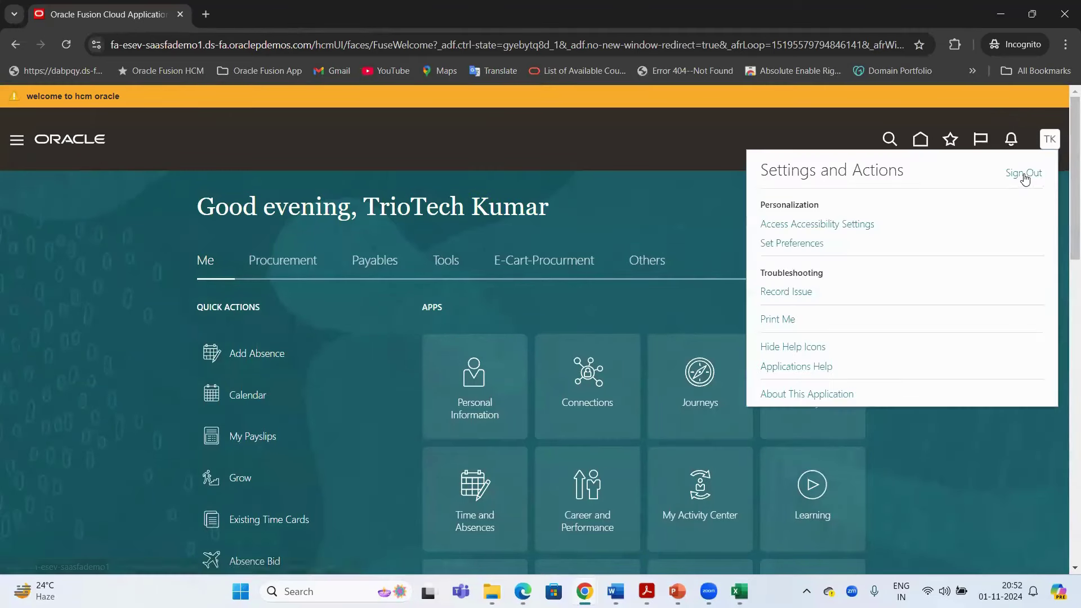
click(1024, 174)
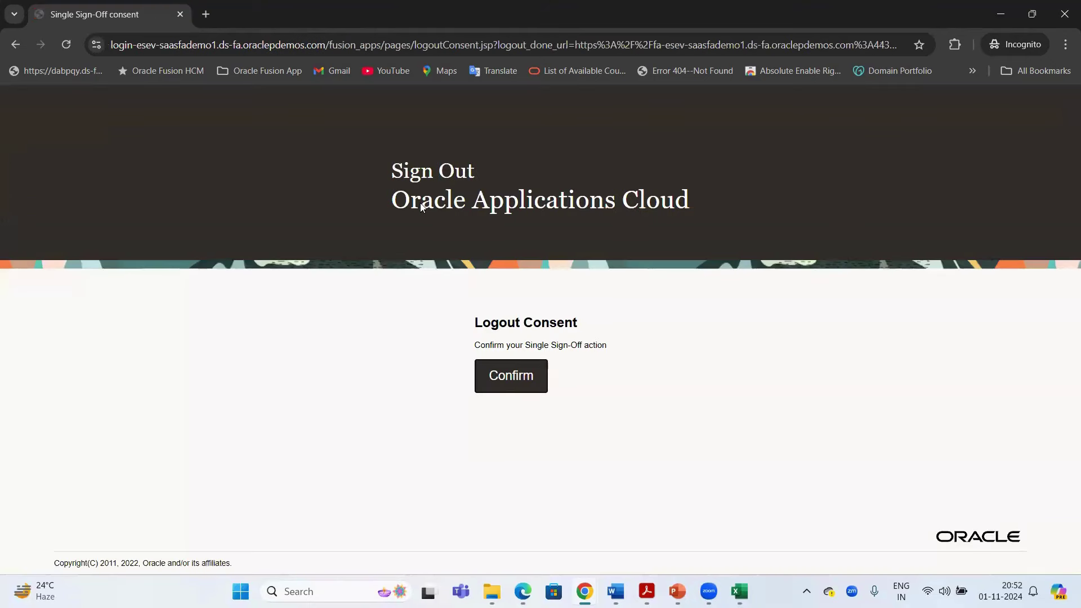
click(512, 382)
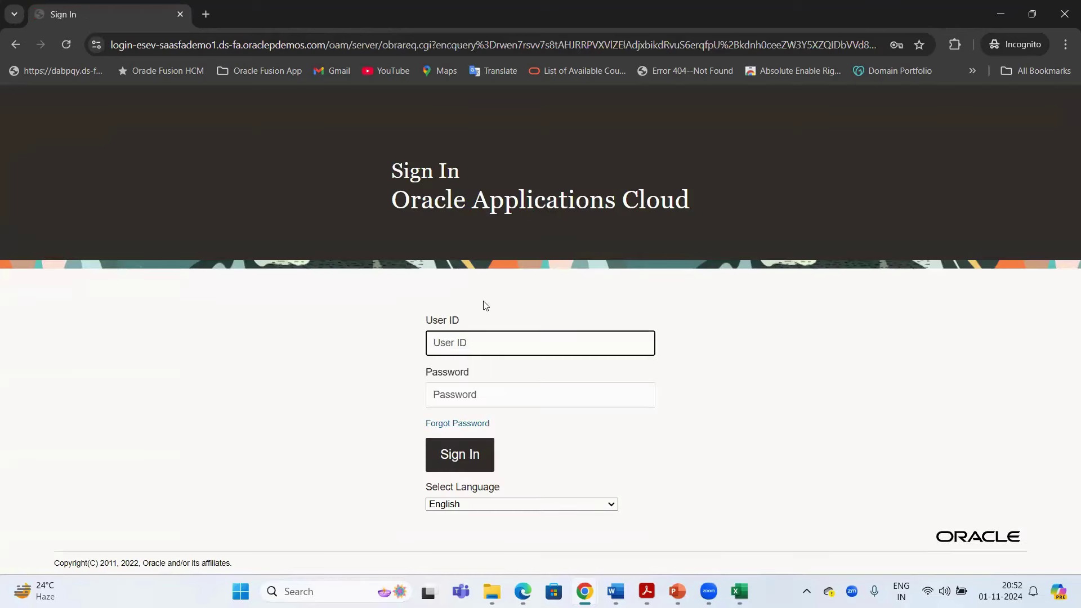
Sign back in with the saved employee login, then sign out again and confirm
text(T)
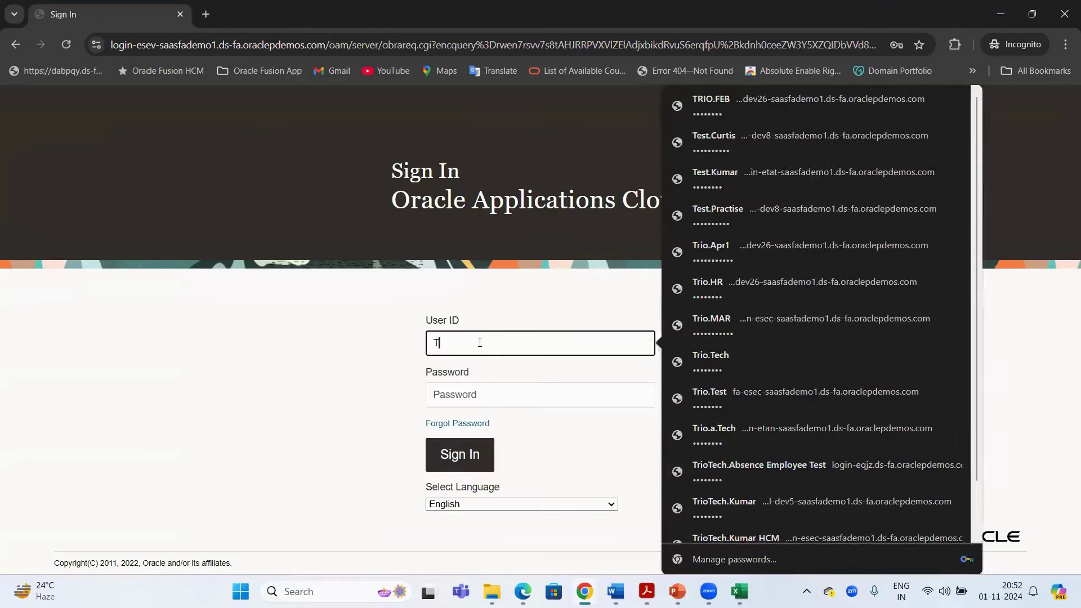
text(rioTec)
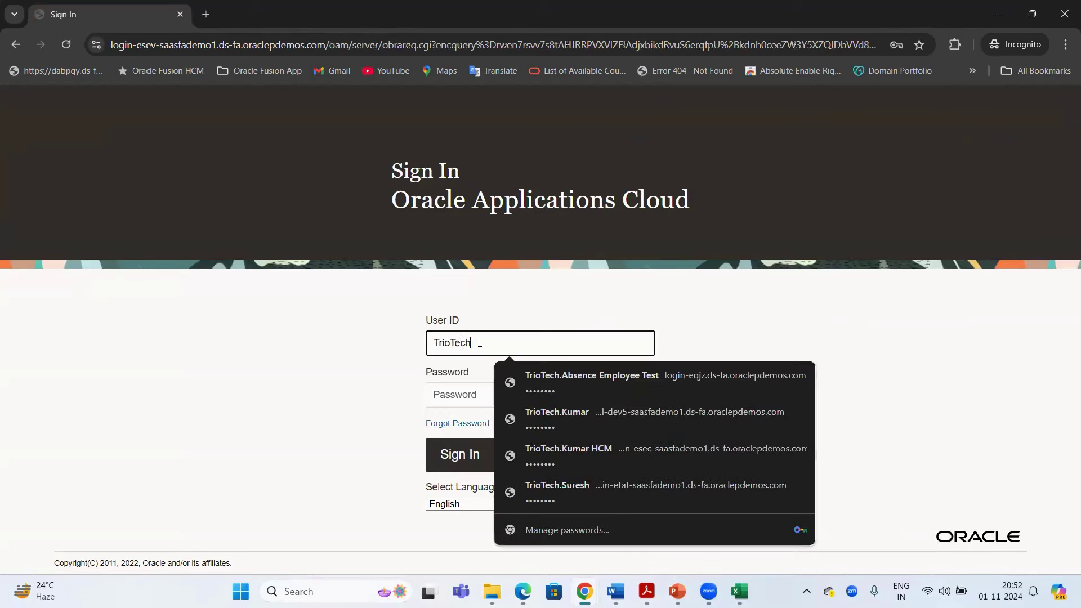
text(h)
click(529, 434)
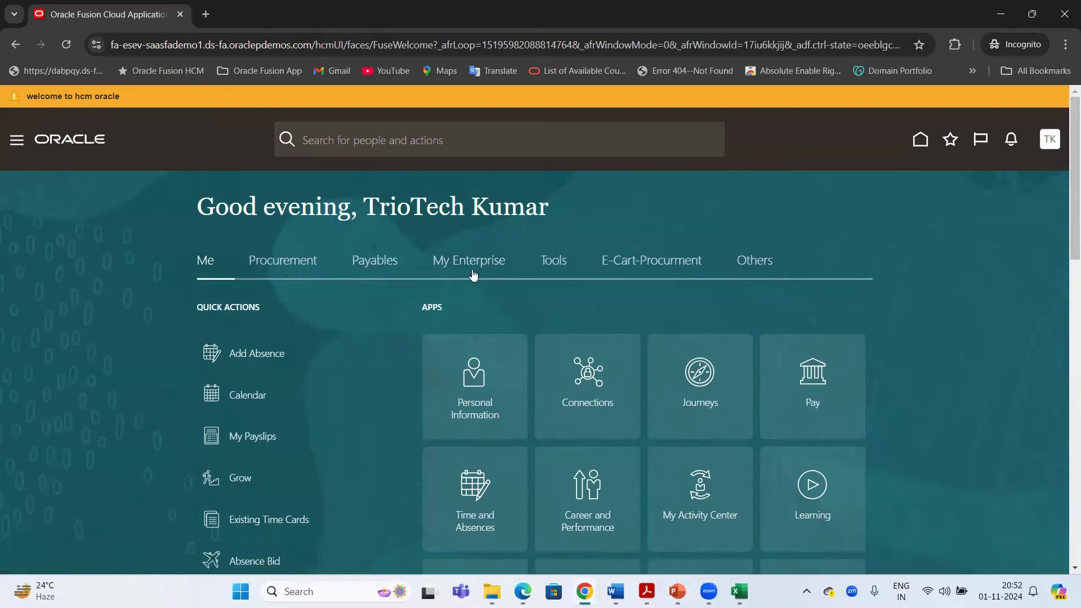
click(17, 141)
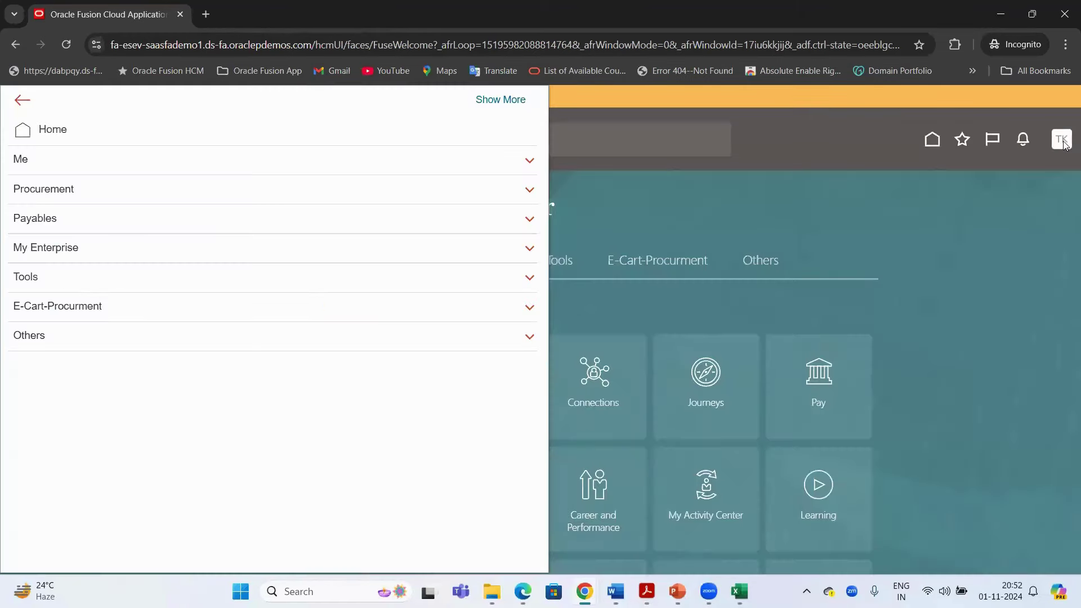
click(1062, 148)
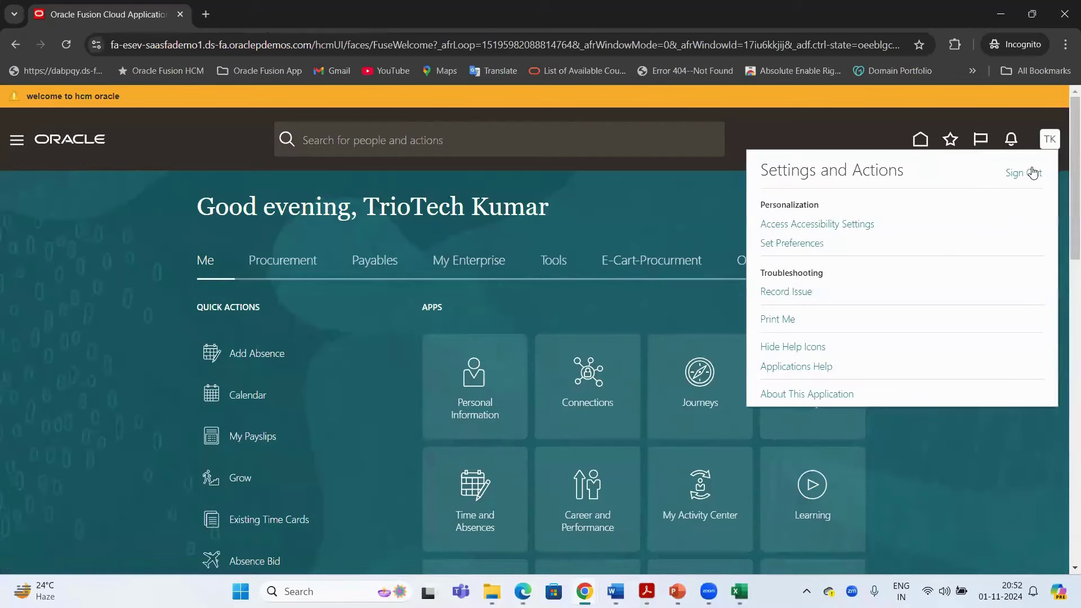
click(1025, 173)
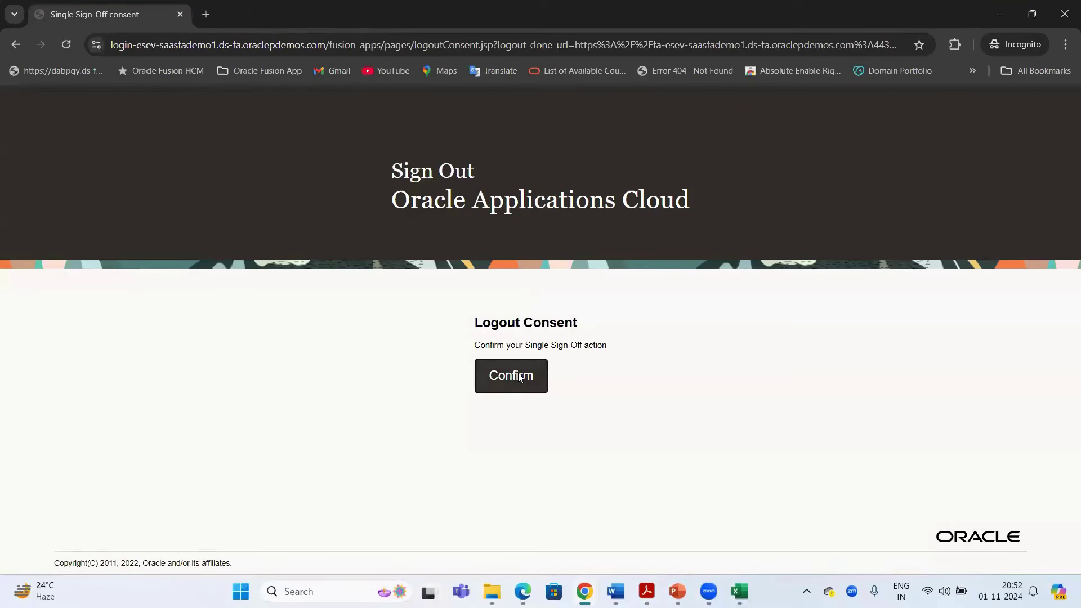
click(519, 376)
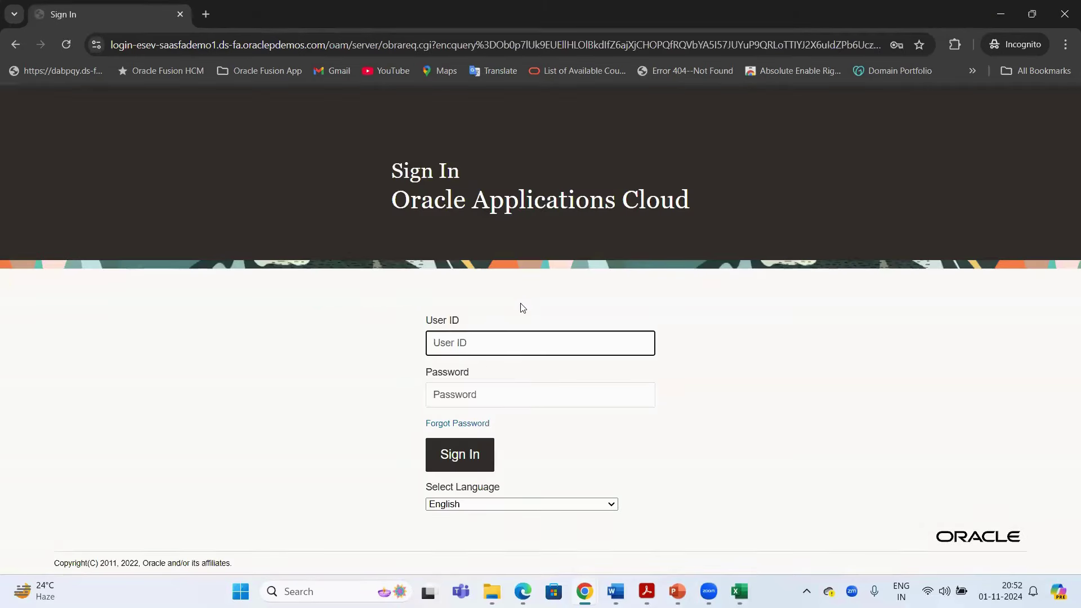
Sign in with the saved employee login, sign out, and return to the admin's Security Console window
text(tri)
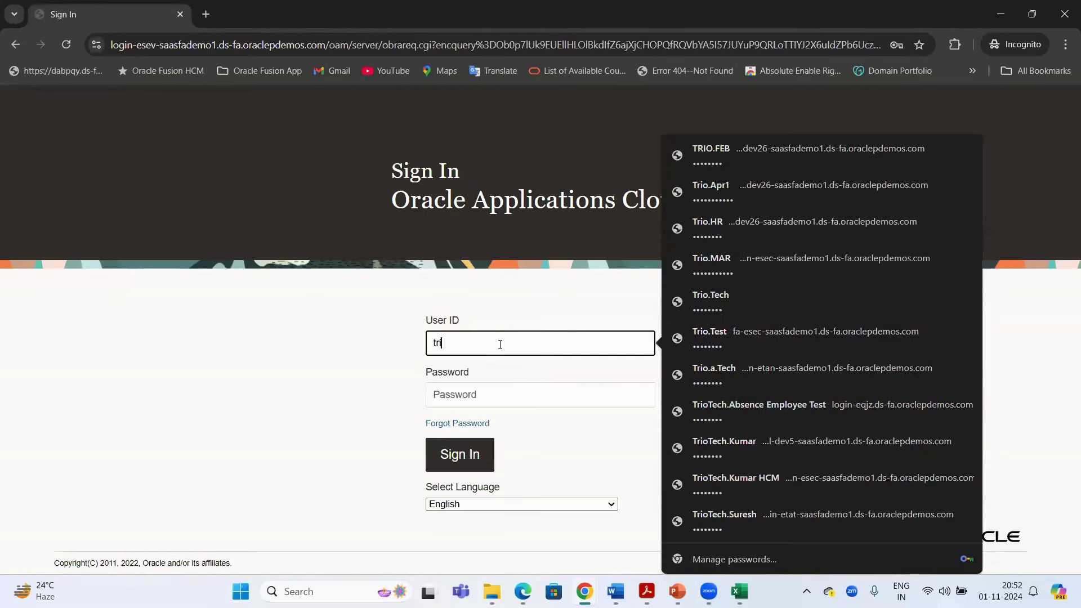
text(oted)
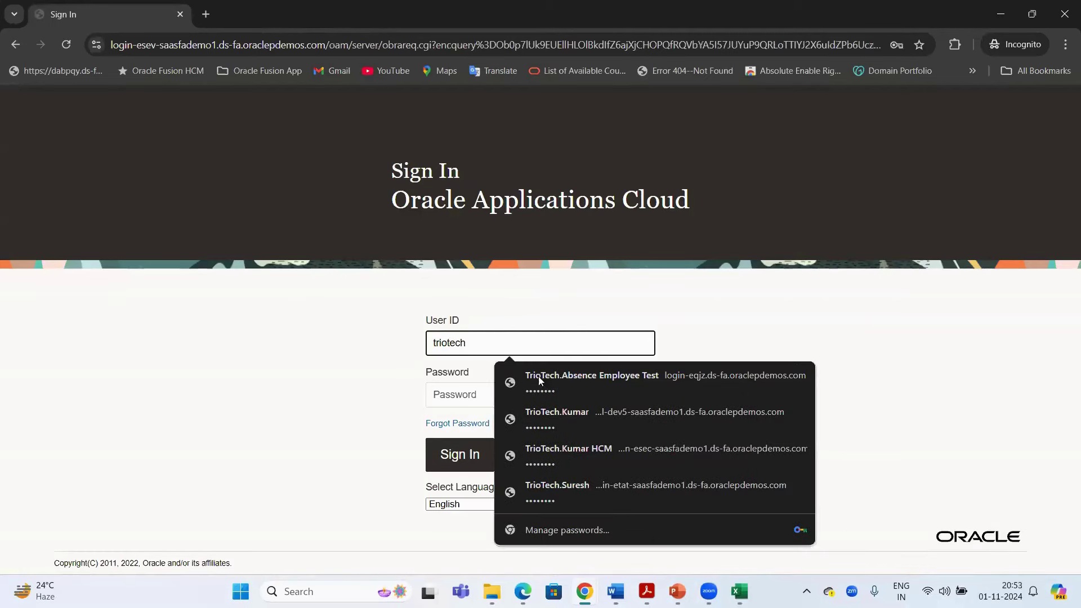
click(590, 429)
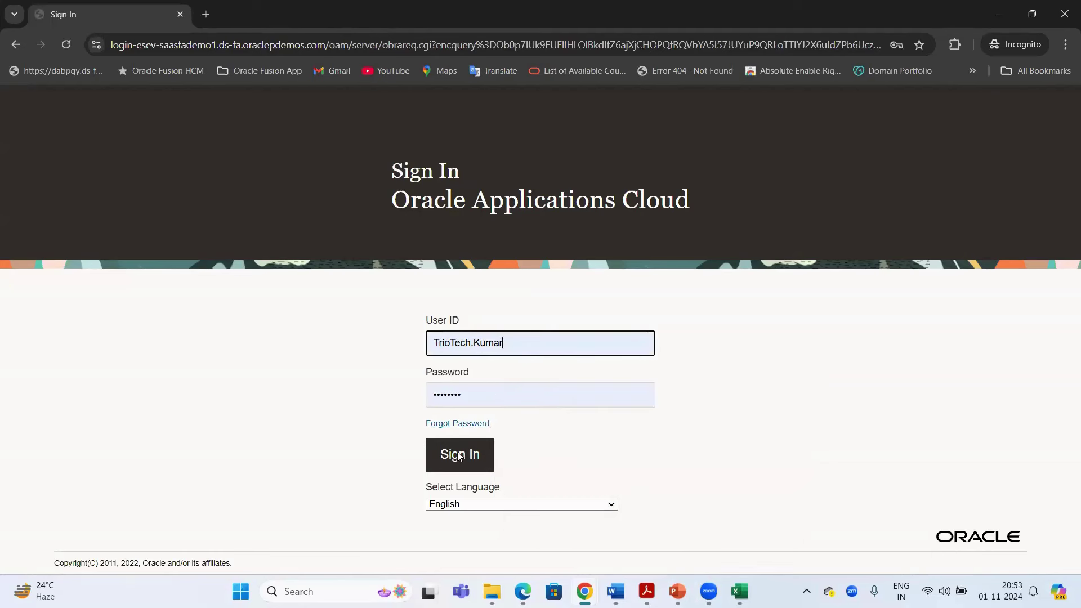
click(458, 457)
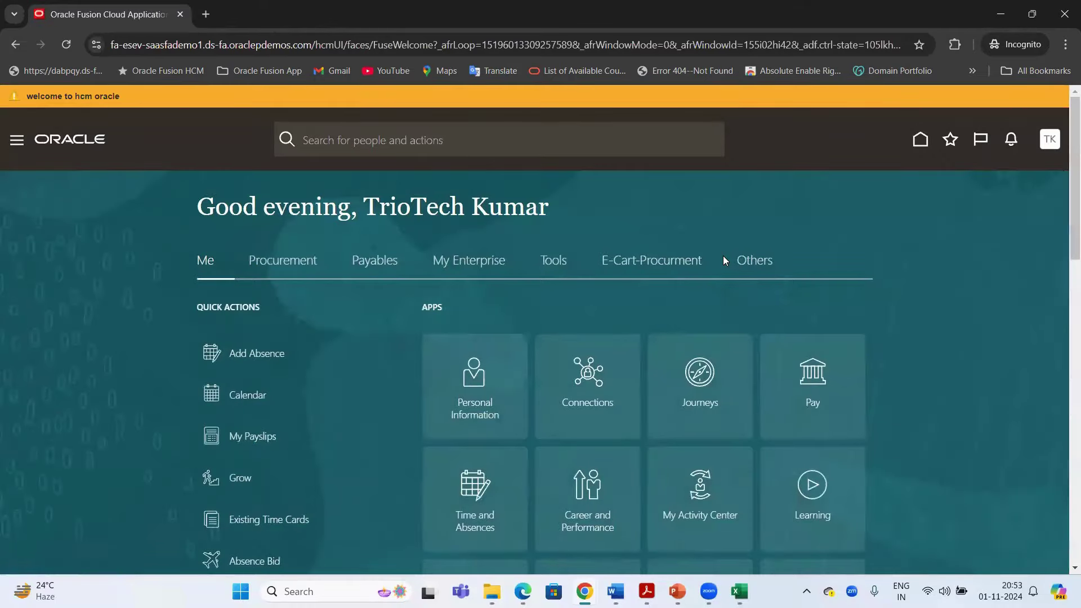
click(1050, 140)
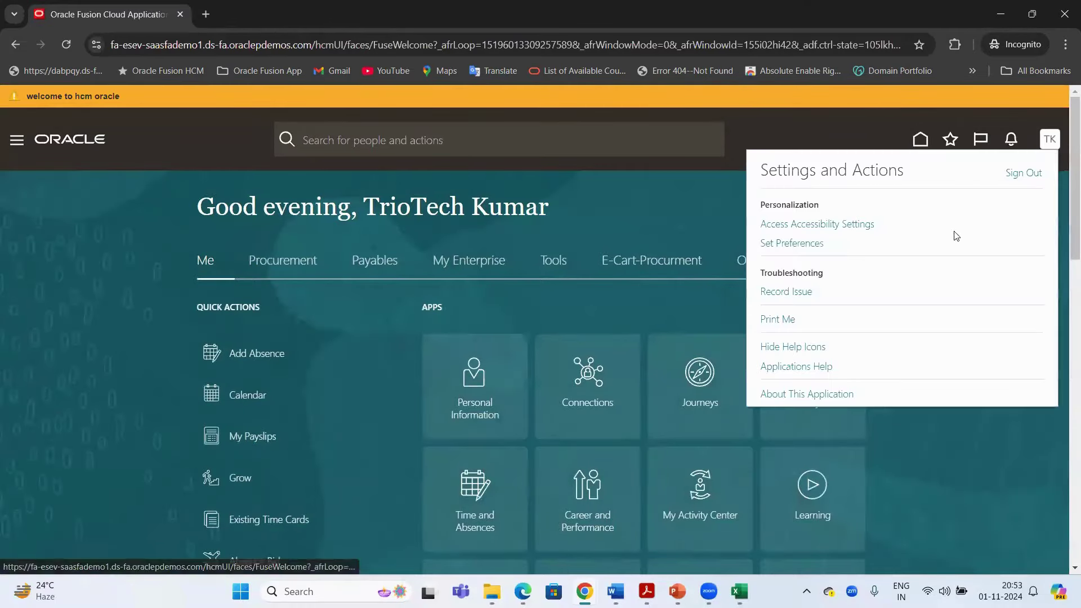
click(1019, 173)
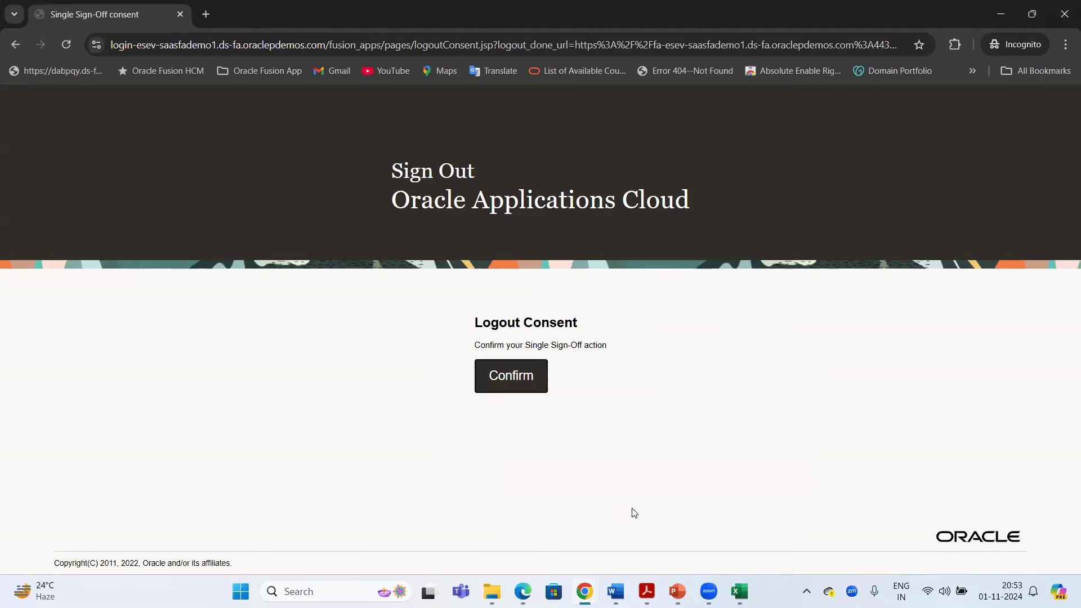
key(alt+Tab)
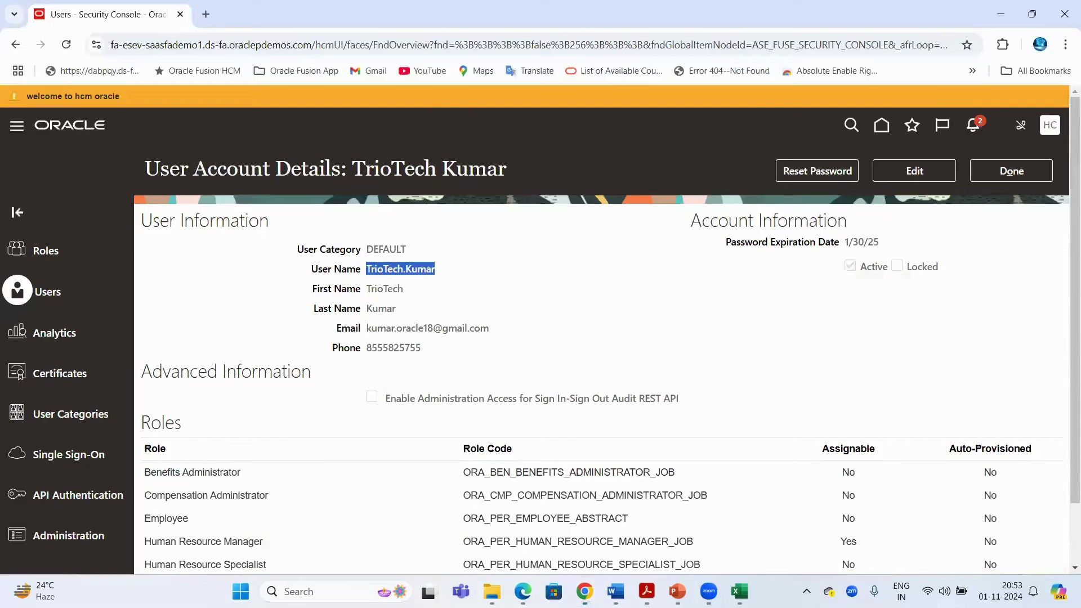
Sign out of the admin session from the HC avatar menu and confirm
click(507, 524)
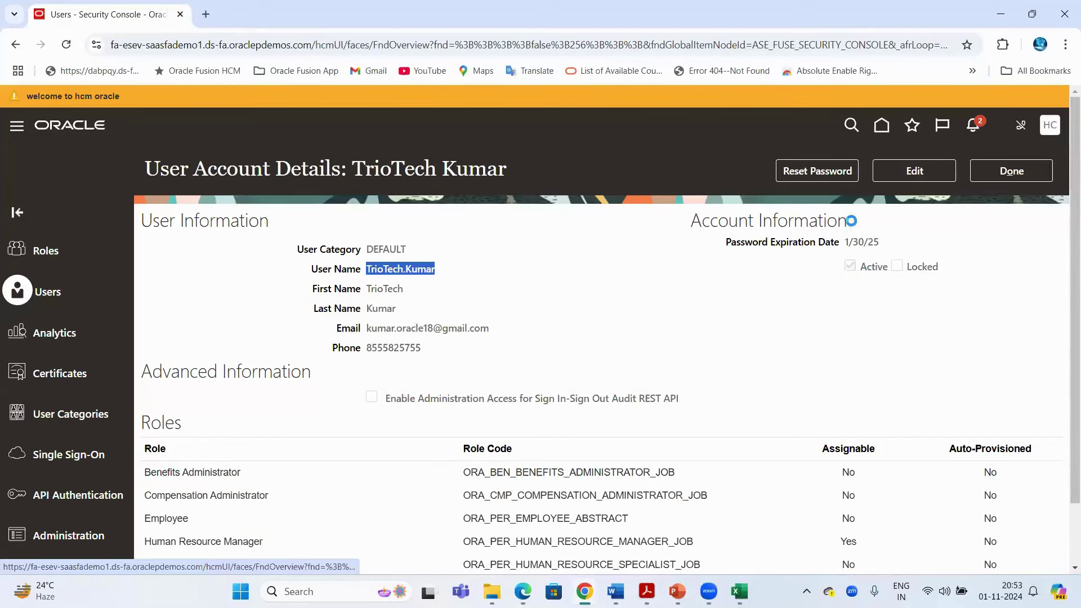
click(1049, 125)
click(1029, 160)
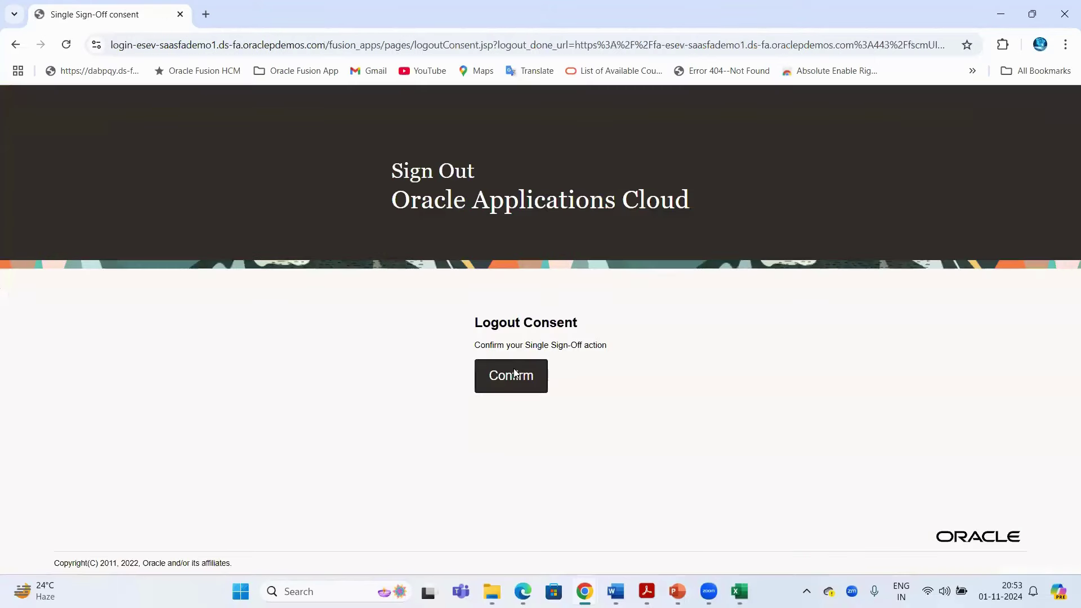
click(514, 373)
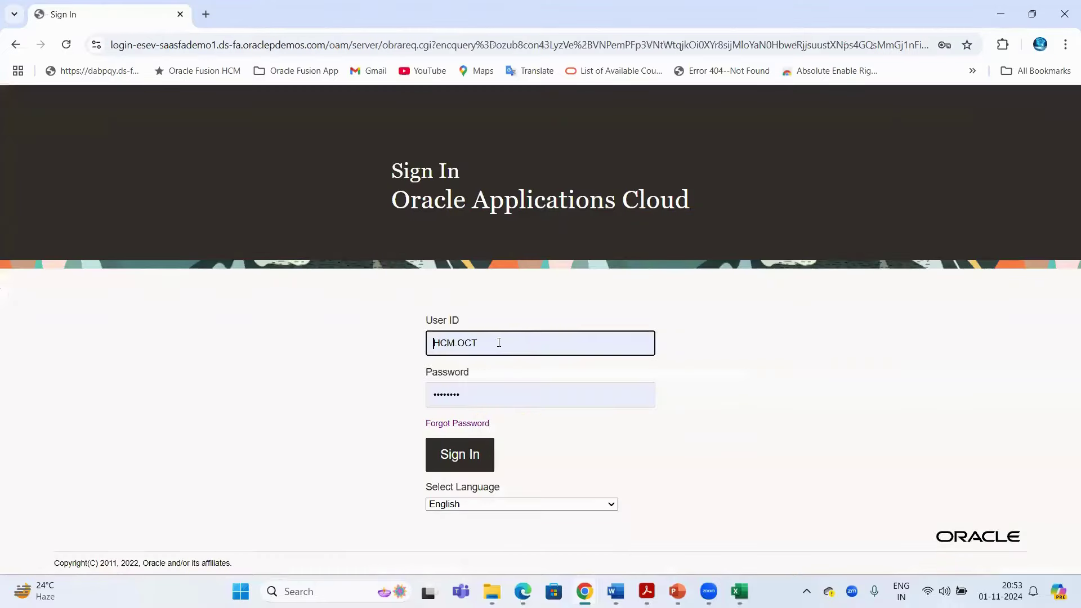
Replace the prefilled User ID with the employee's saved login and sign in
key(ctrl+a)
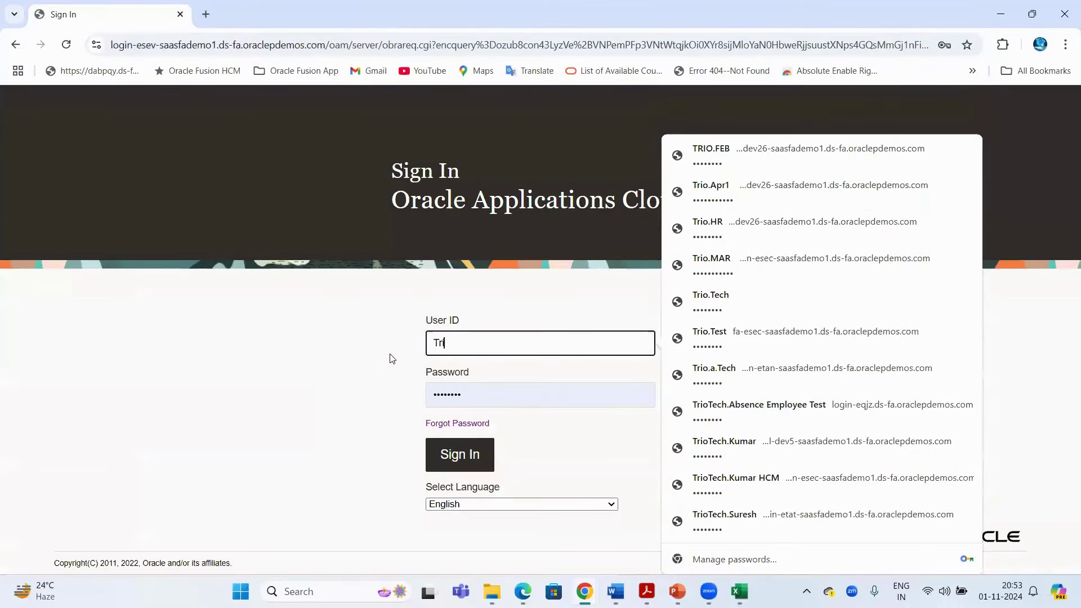
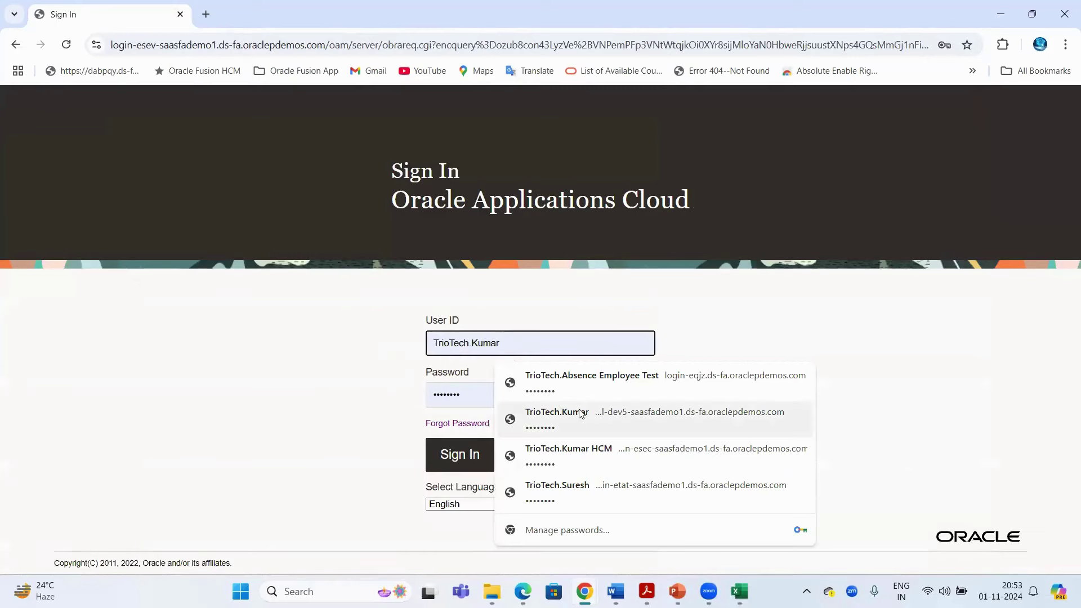
click(571, 414)
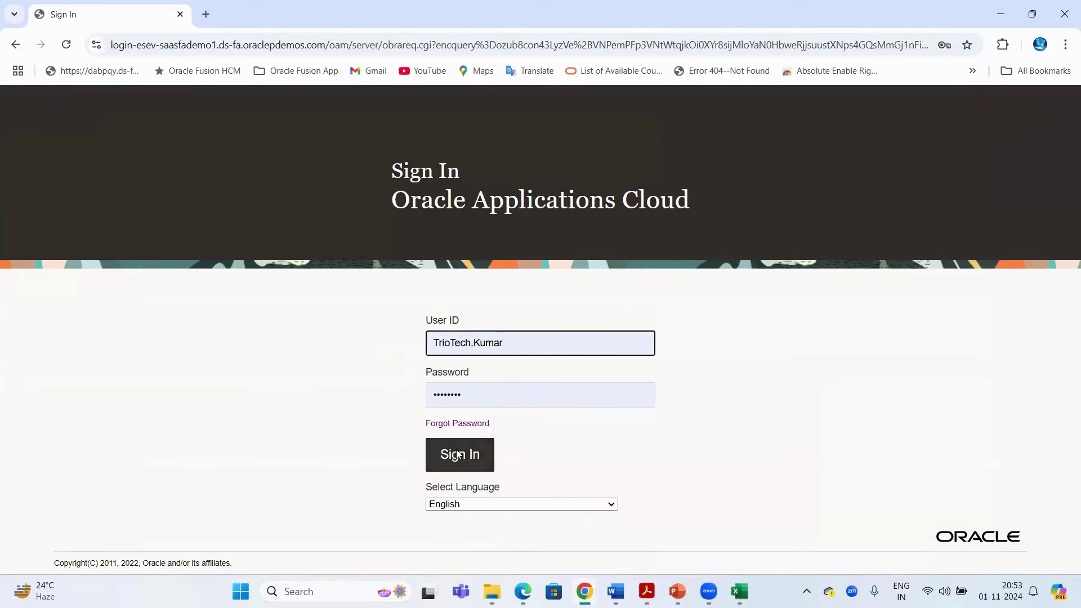
click(459, 453)
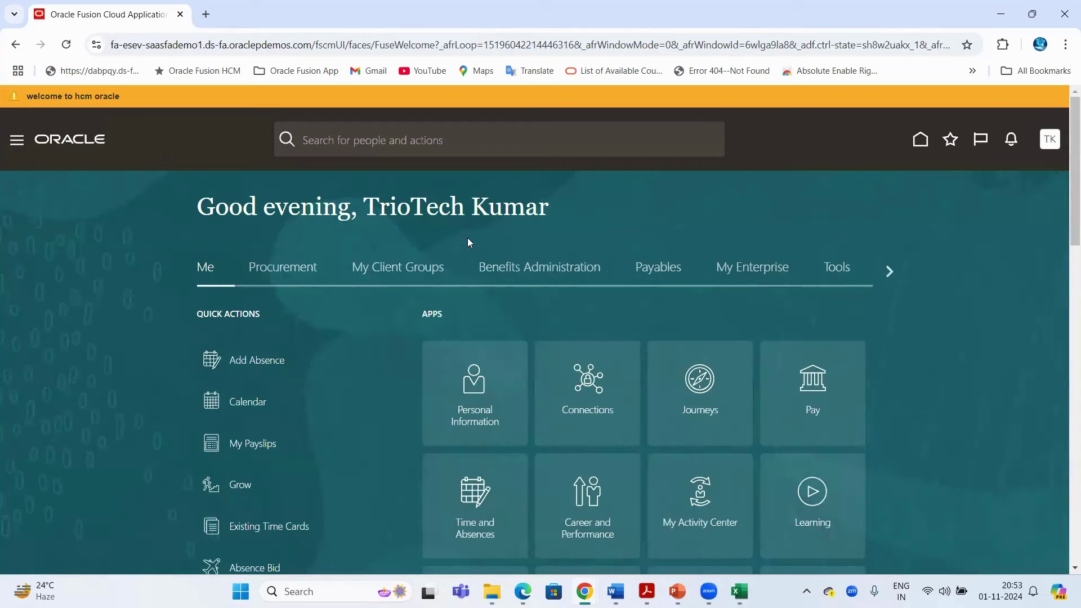
Browse the home page tabs and scroll through the My Client Groups apps
double_click(371, 210)
click(889, 271)
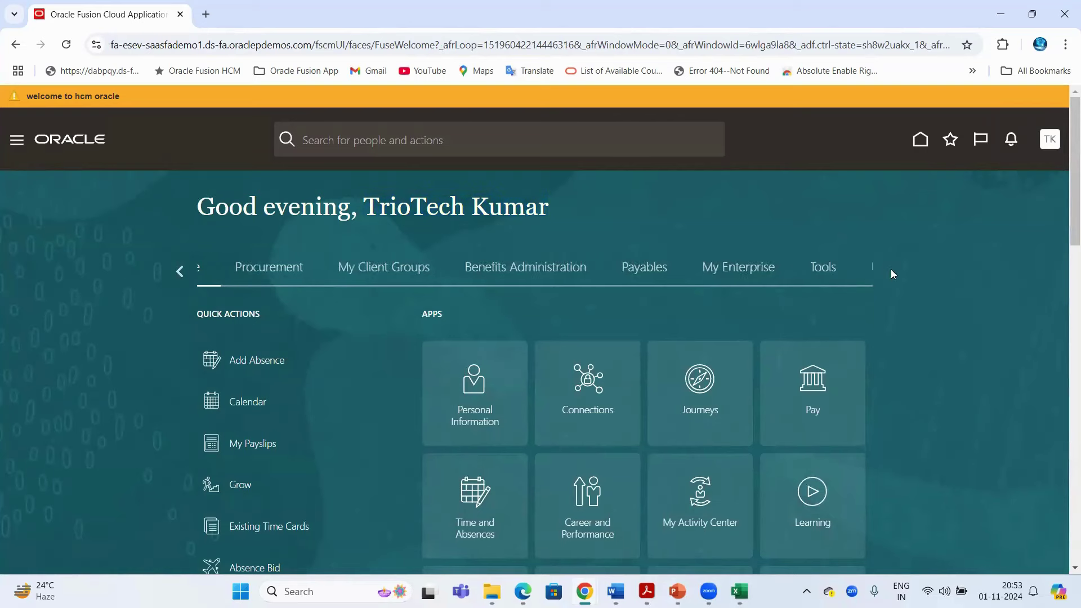
click(181, 272)
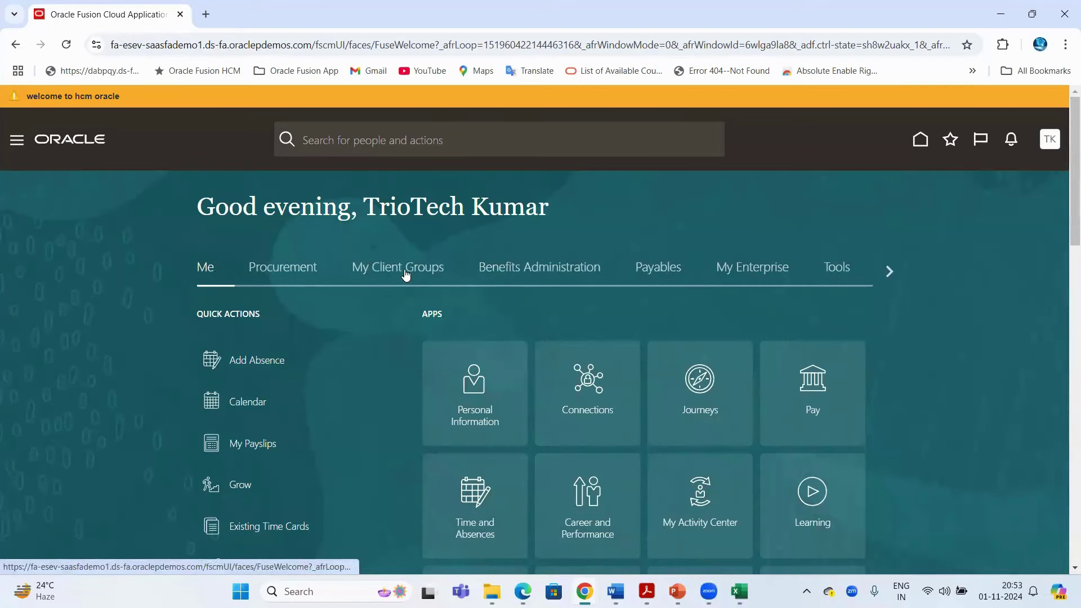
click(402, 273)
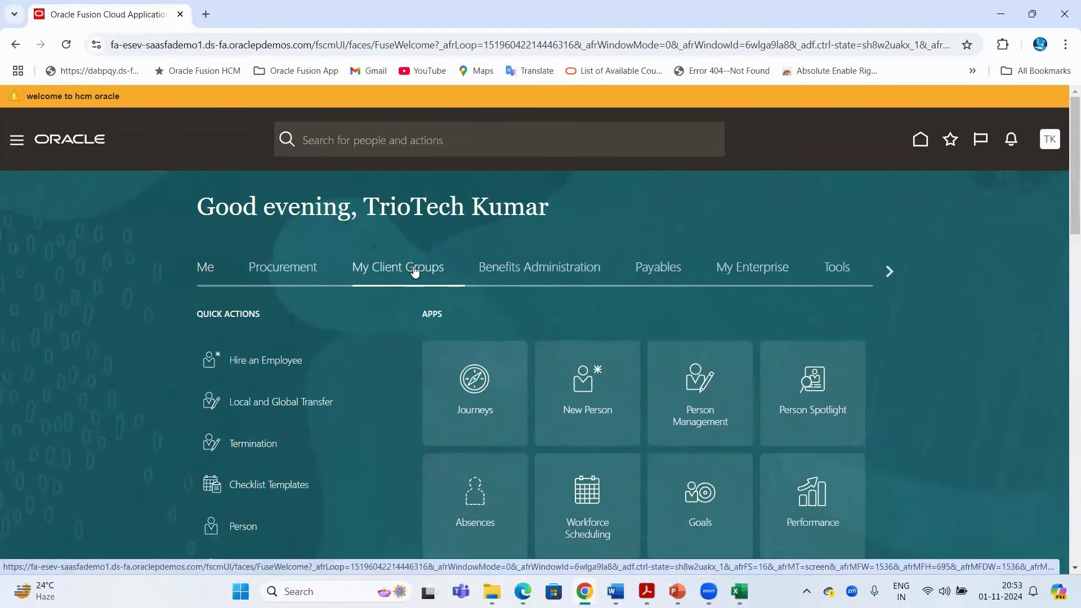
scroll(536, 302, down, 2)
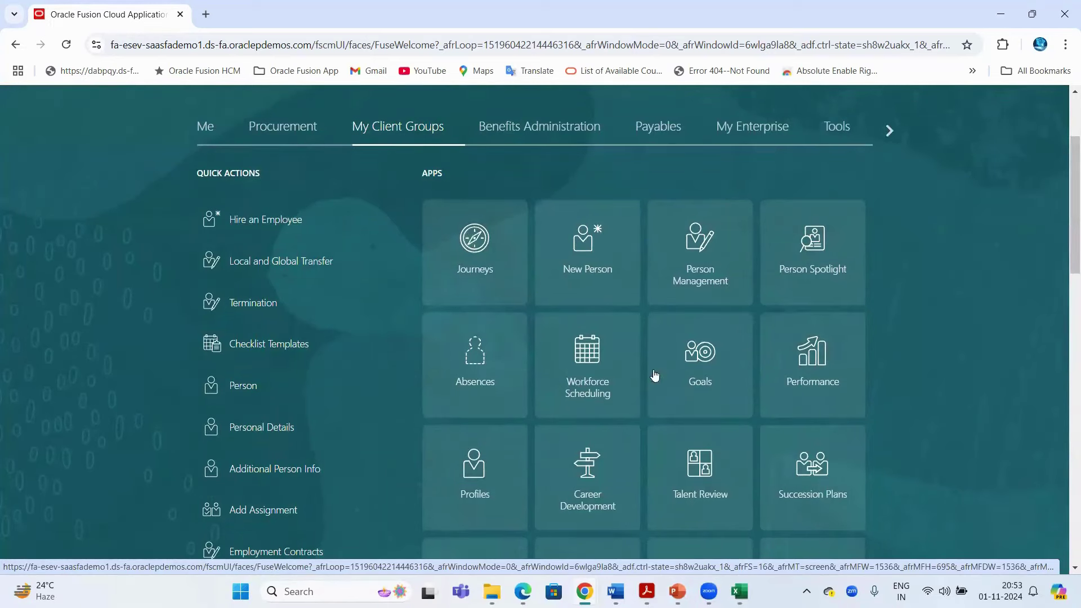
scroll(813, 357, down, 3)
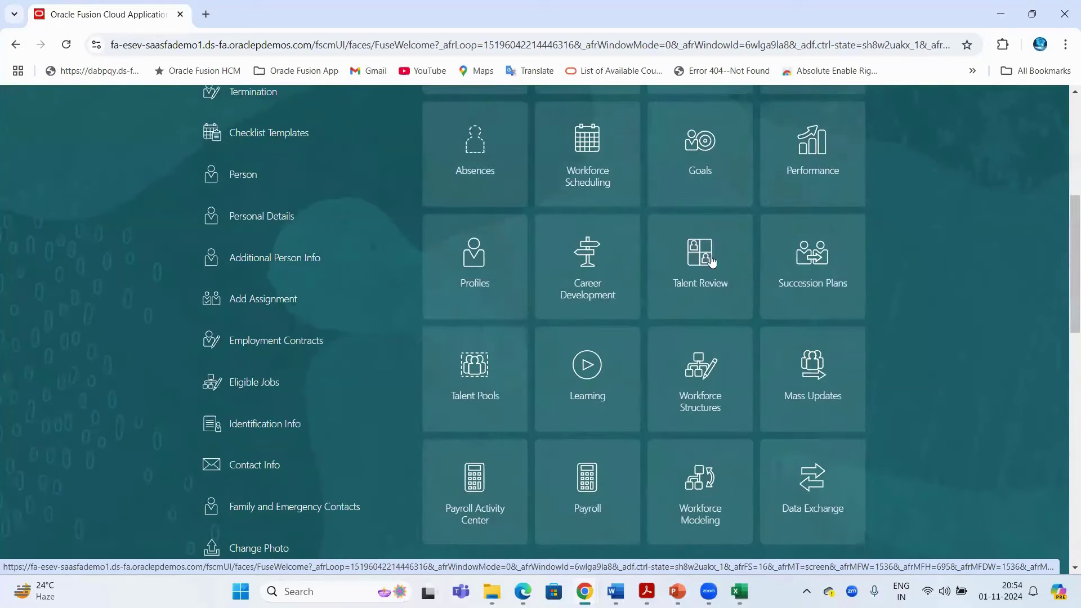
scroll(614, 249, down, 2)
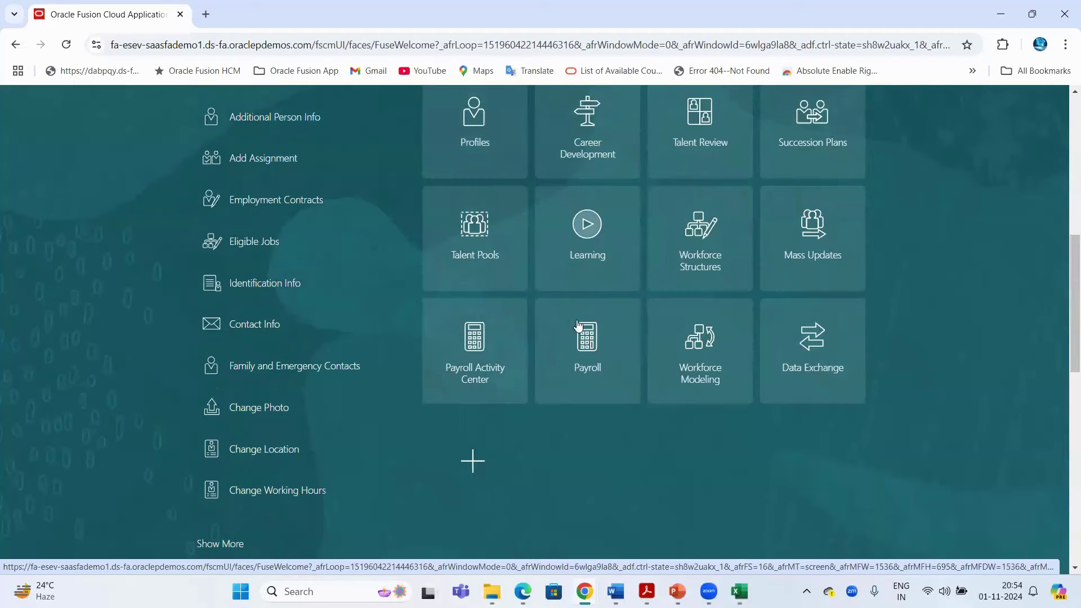
scroll(605, 332, up, 5)
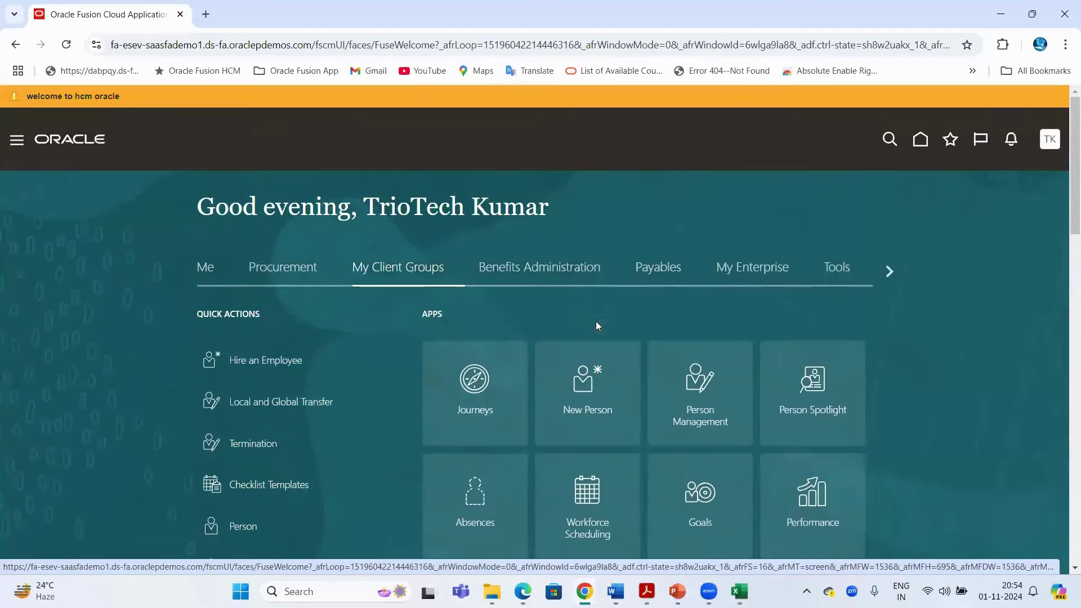
View the Benefits Administration apps and expand its and My Client Groups' links in the navigator
click(530, 278)
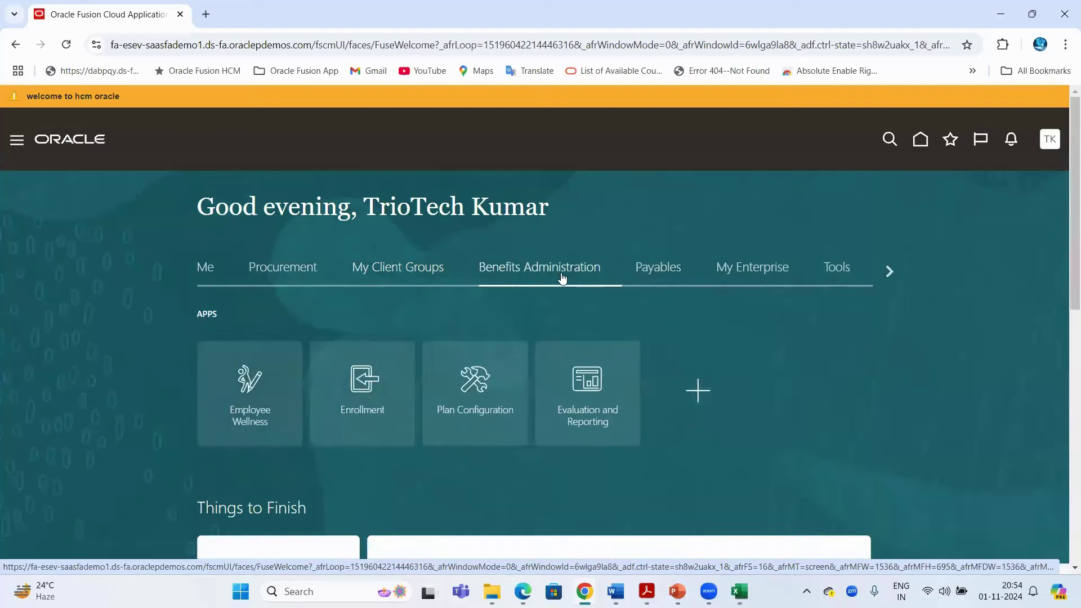
click(397, 275)
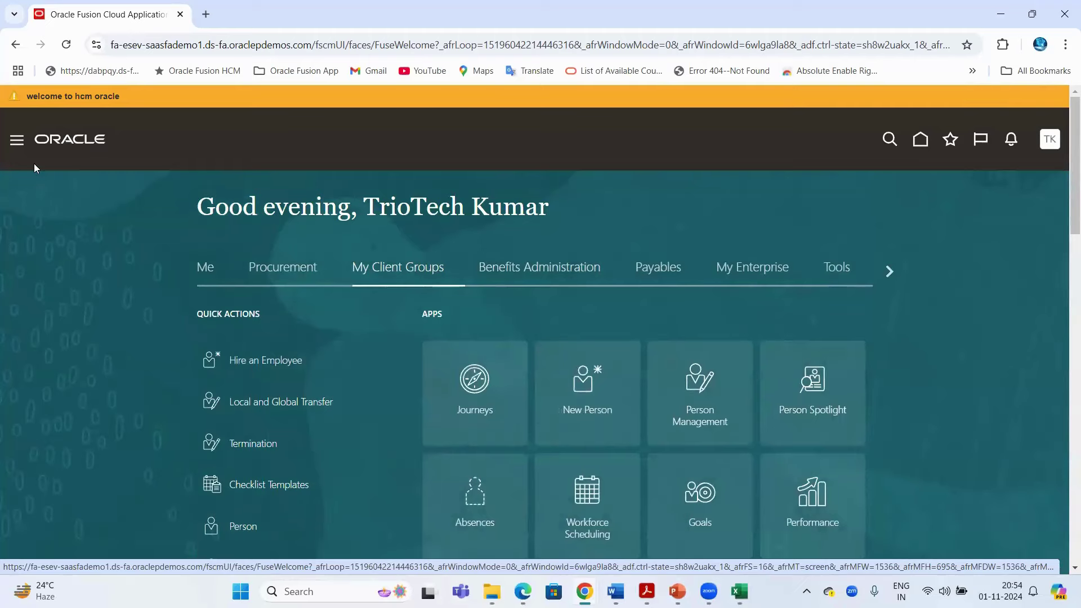
click(18, 140)
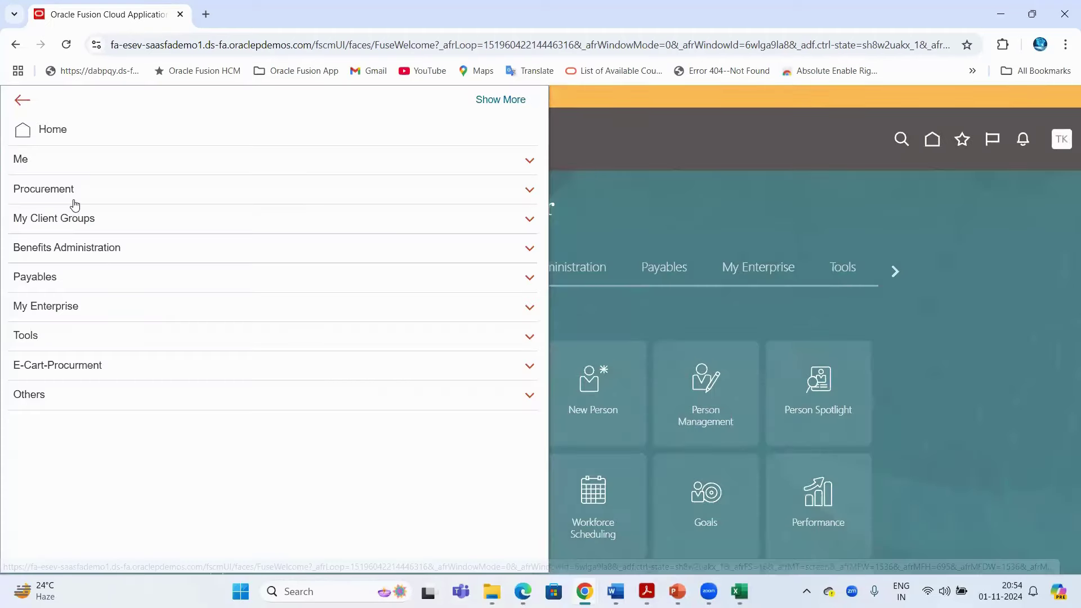
click(70, 226)
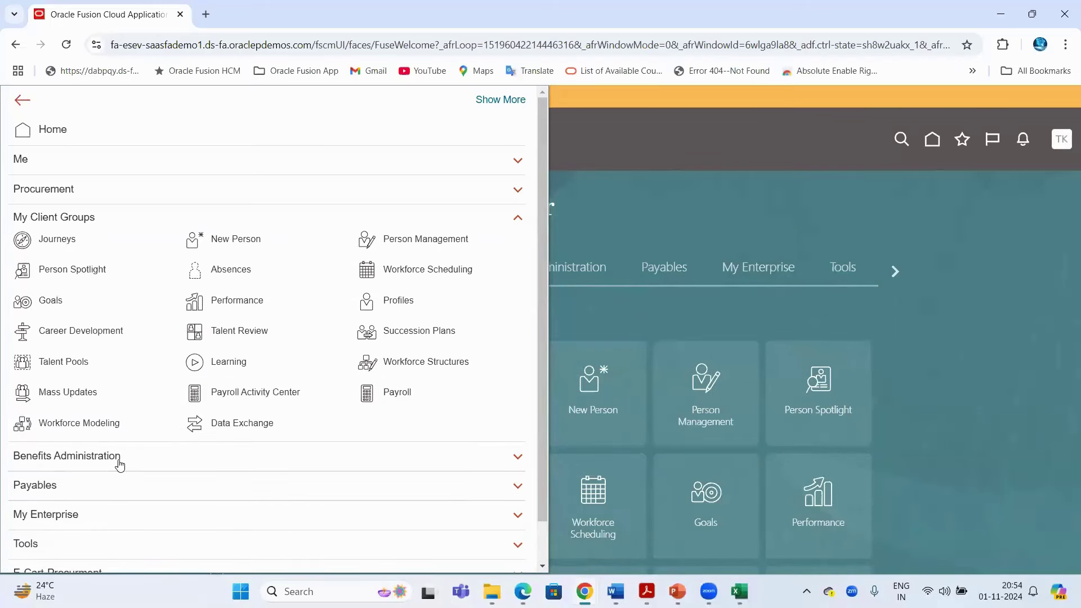
click(120, 463)
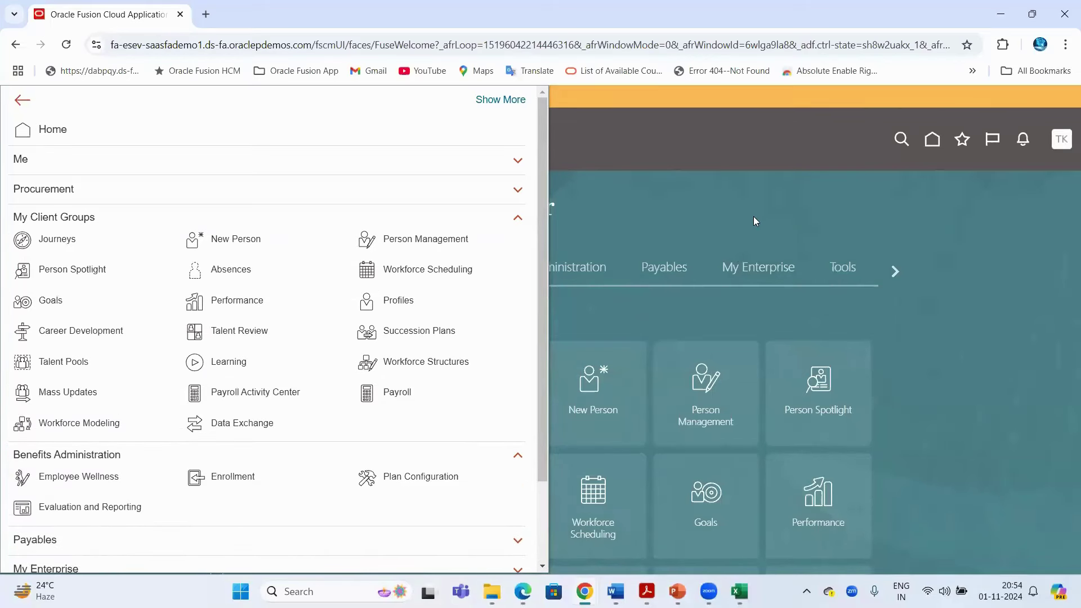
click(755, 221)
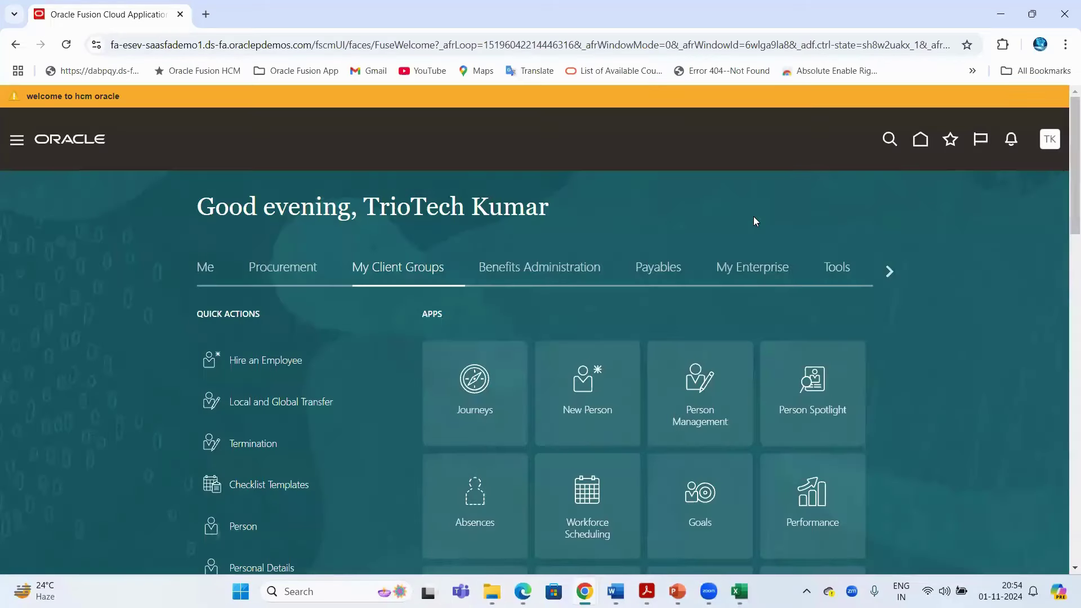
View the Tools apps, then switch to the Excel class notes workbook
click(836, 269)
scroll(816, 281, down, 1)
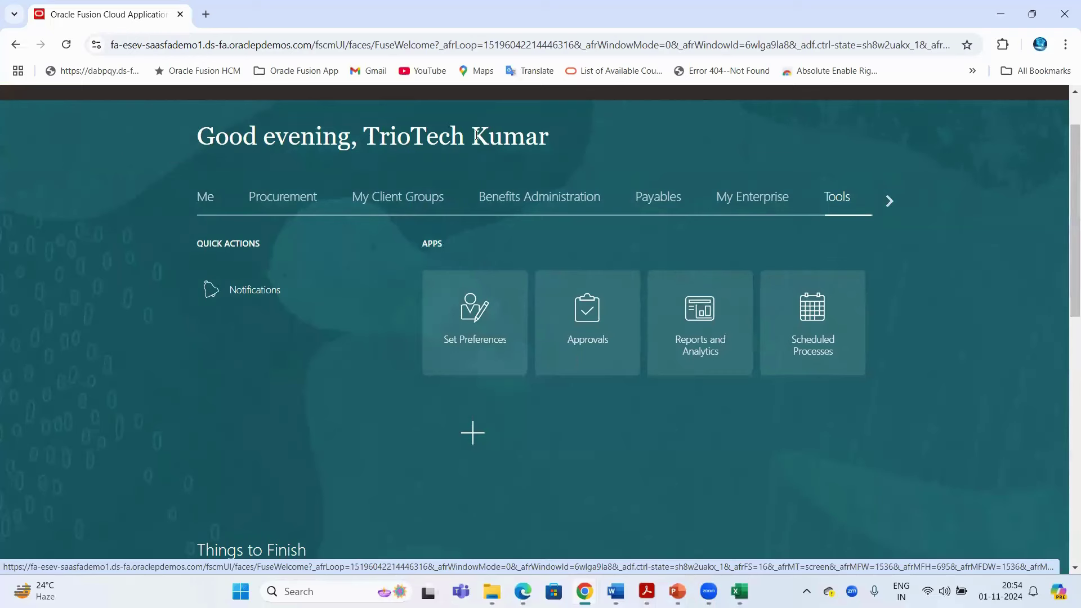
drag(476, 135, 480, 134)
click(739, 591)
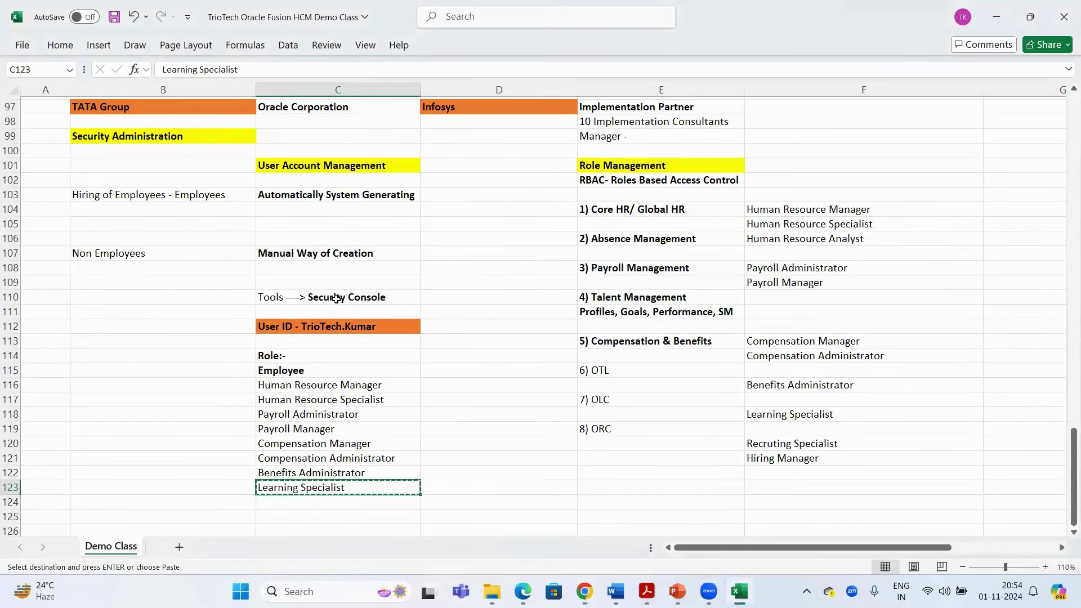
Enter a bold 'IT Security Manager' label in cell B110
scroll(335, 301, down, 1)
click(328, 254)
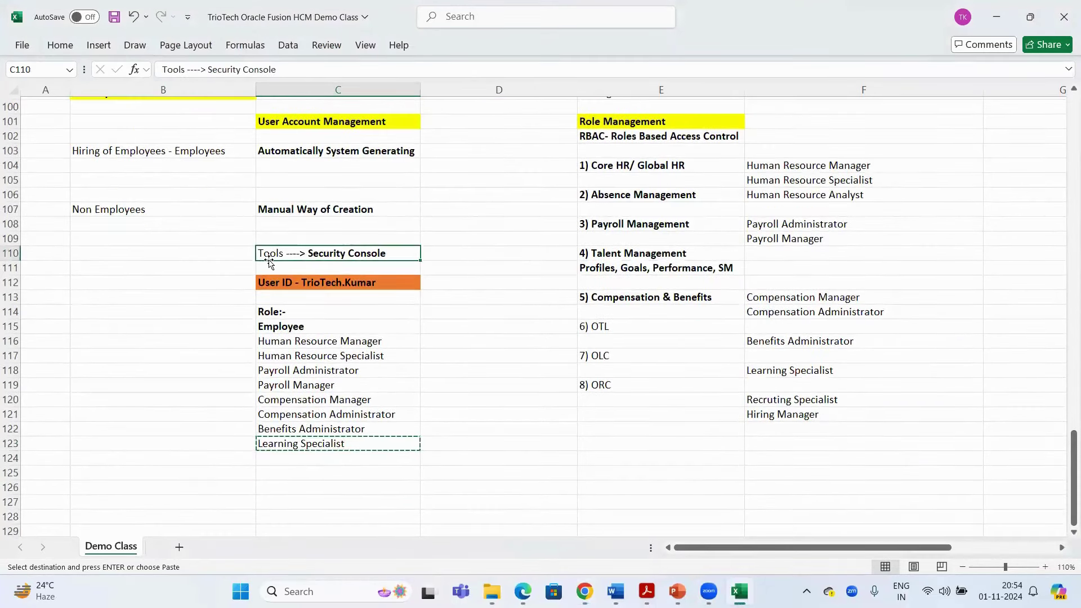
click(223, 253)
text(IT Sec)
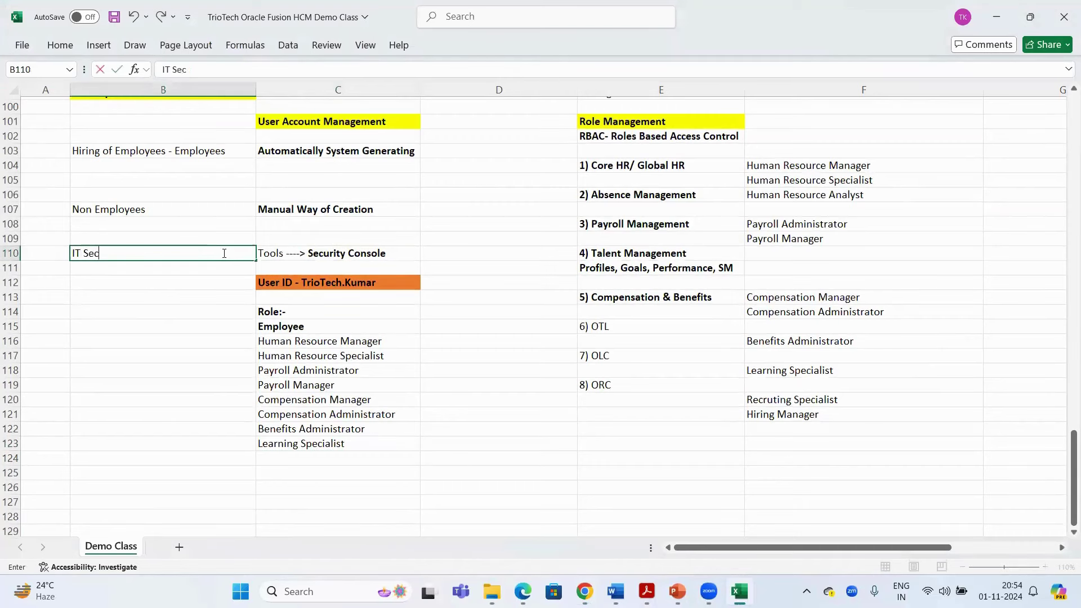
text(urity Manager)
key(Return)
click(210, 254)
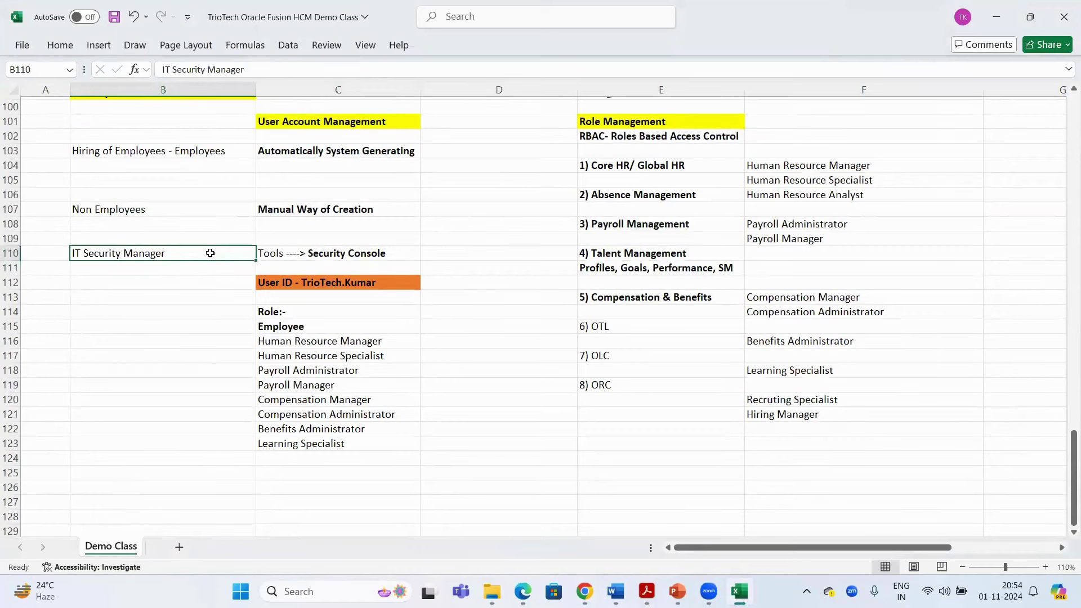
key(ctrl+b)
Copy the User ID cell C112 and return to the Oracle Fusion home page
click(311, 281)
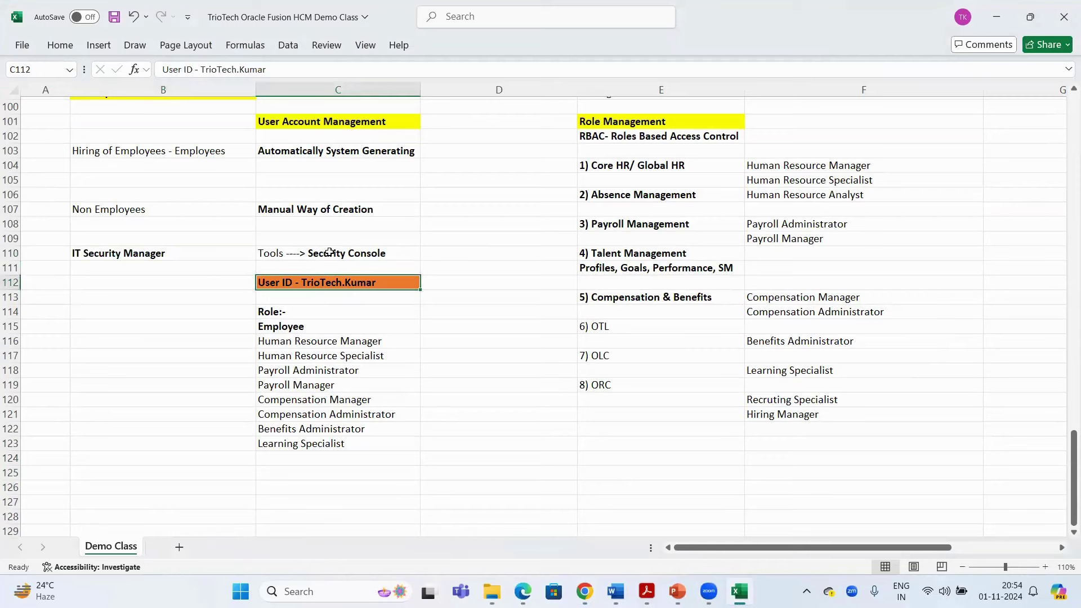
key(ctrl+c)
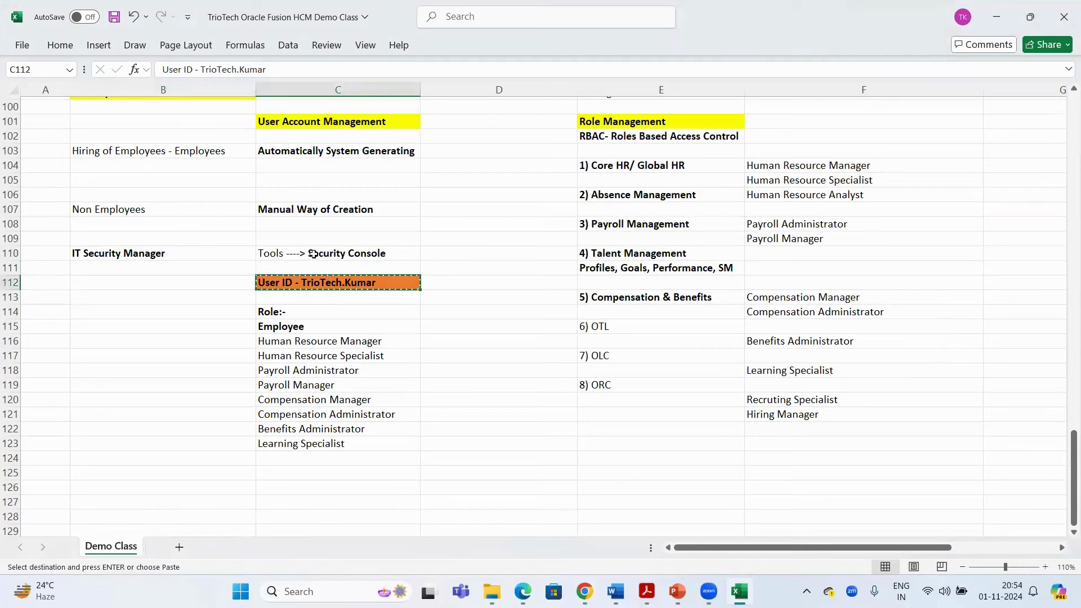
click(315, 253)
scroll(338, 282, up, 1)
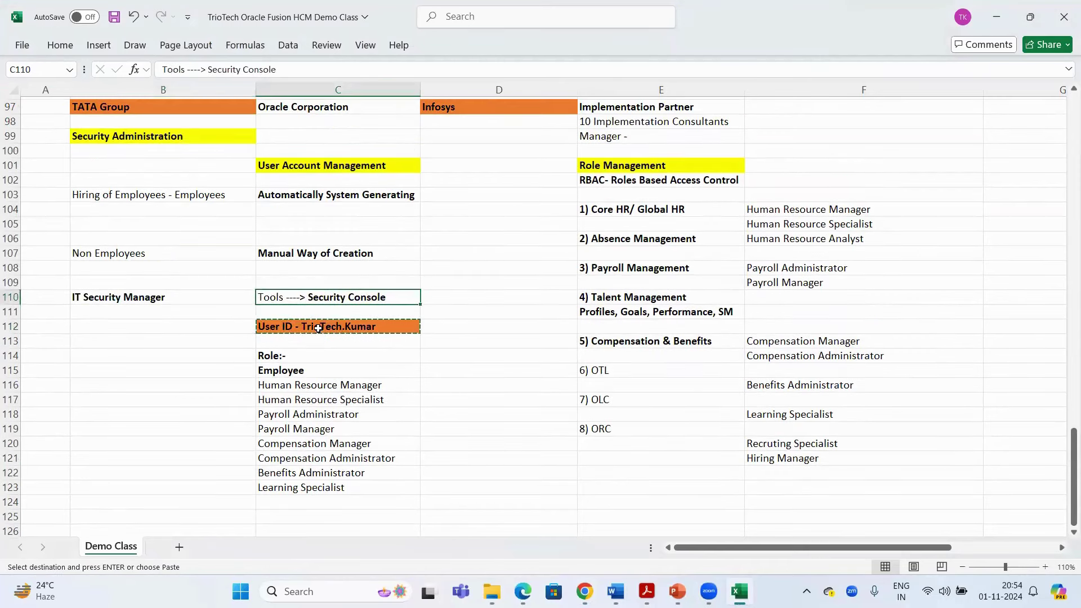
click(393, 326)
key(alt+Tab)
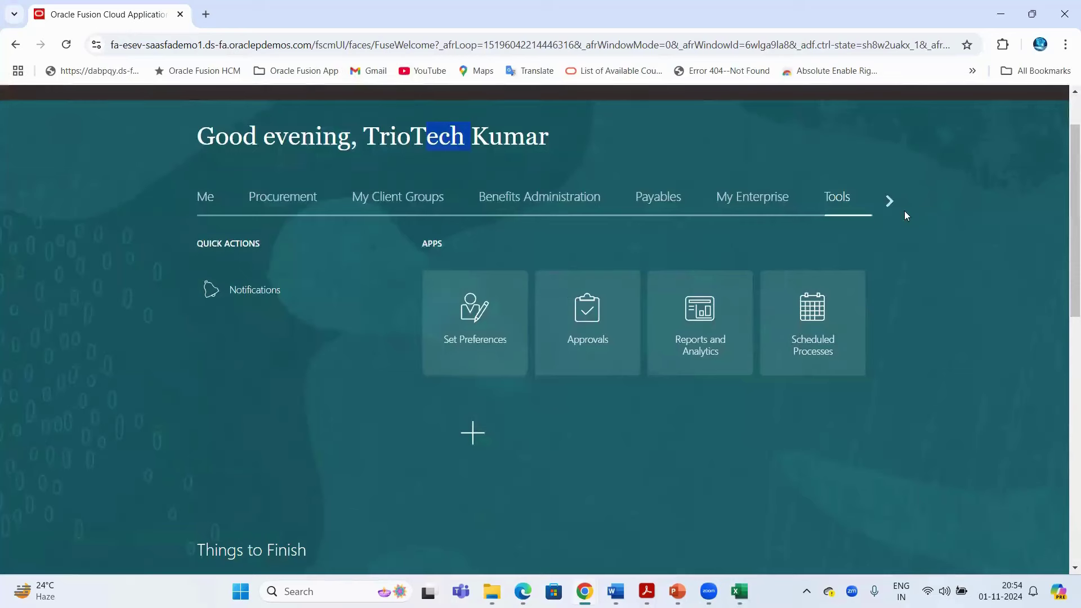
Sign out of the current session and sign back in with the saved administrator login
click(1054, 144)
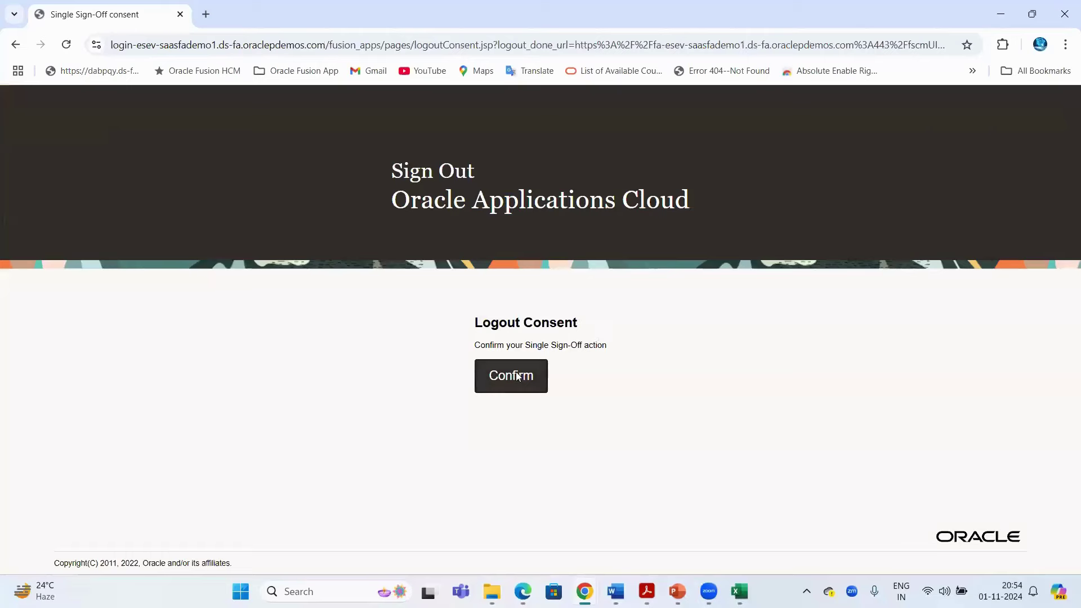
click(518, 376)
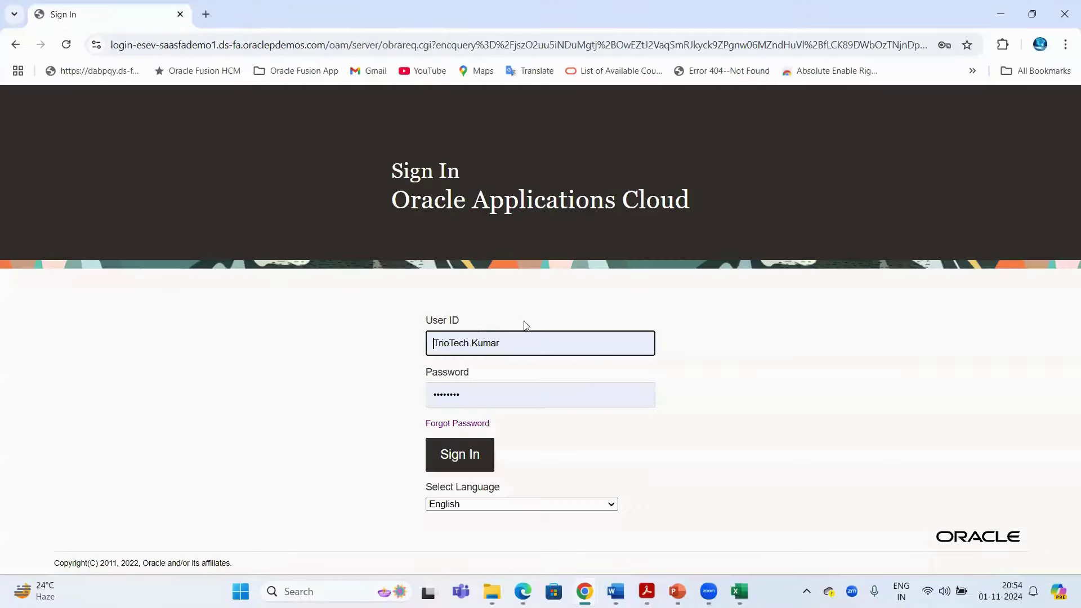
drag(506, 343, 350, 342)
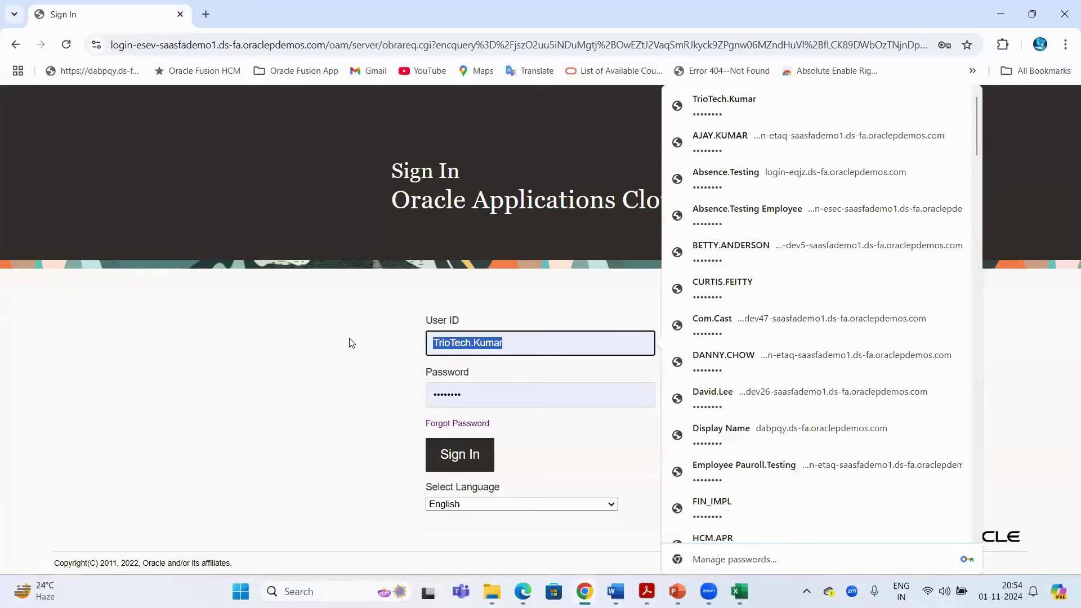
key(BackSpace)
key(Caps_Lock)
text(HCM.OCT)
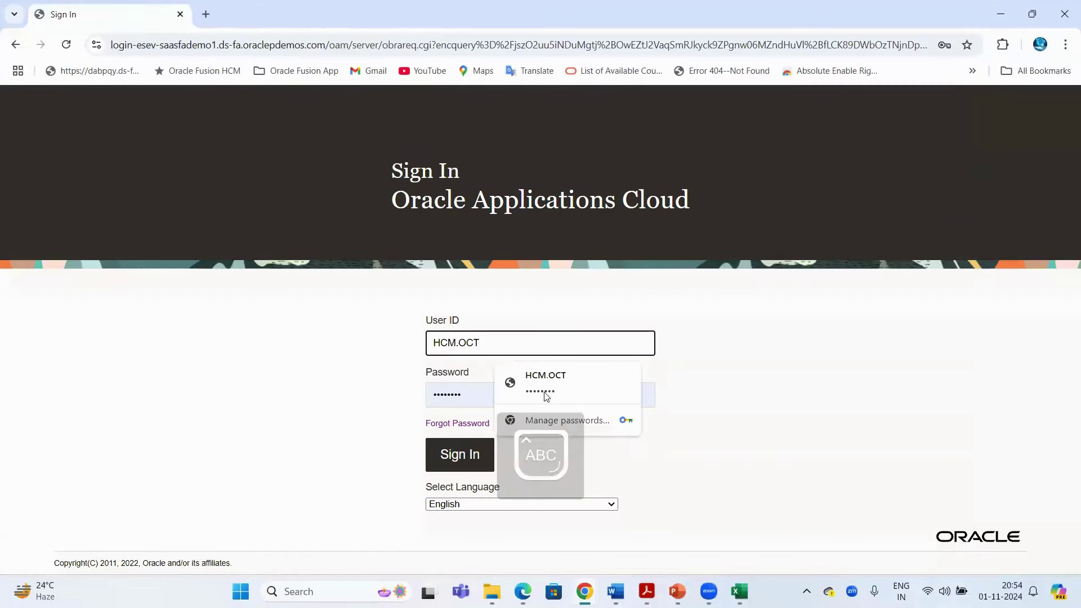
key(Down)
key(Return)
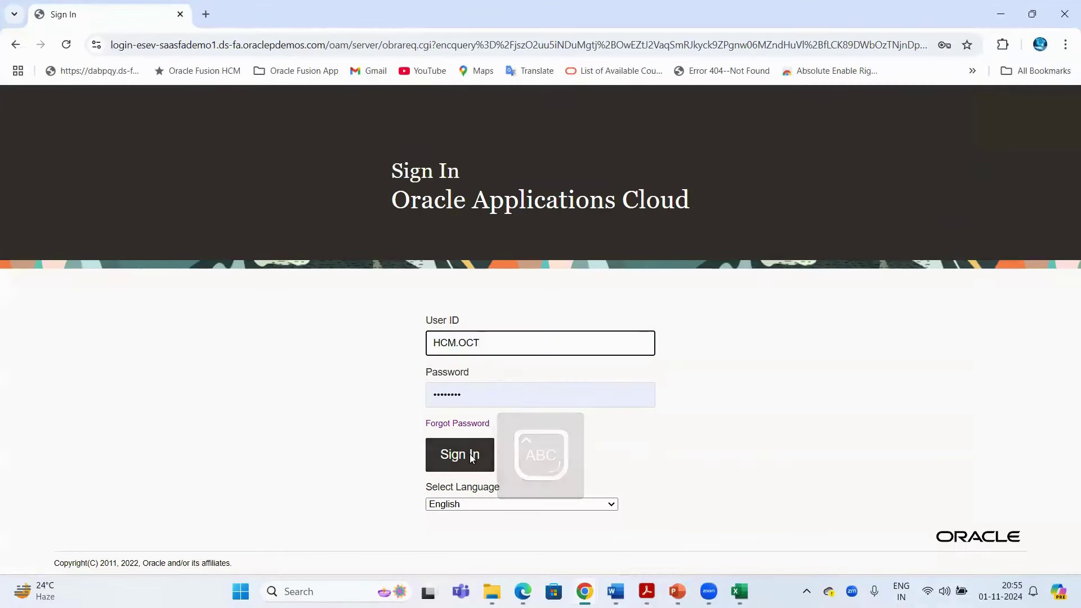
key(Return)
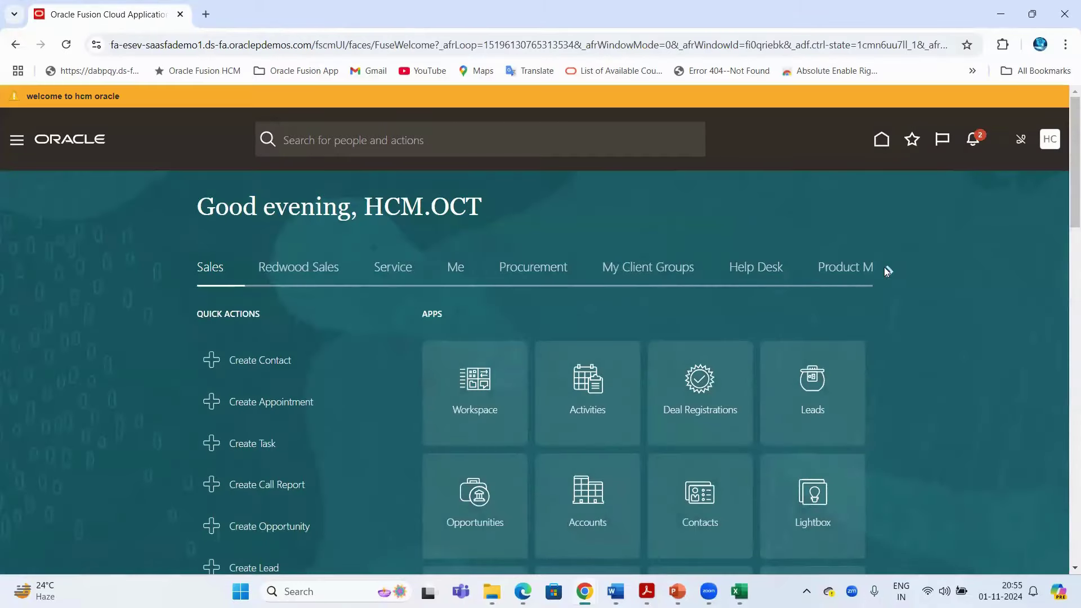
Scroll the home page areas across to Tools and launch the Security Console
click(887, 271)
click(888, 270)
click(888, 269)
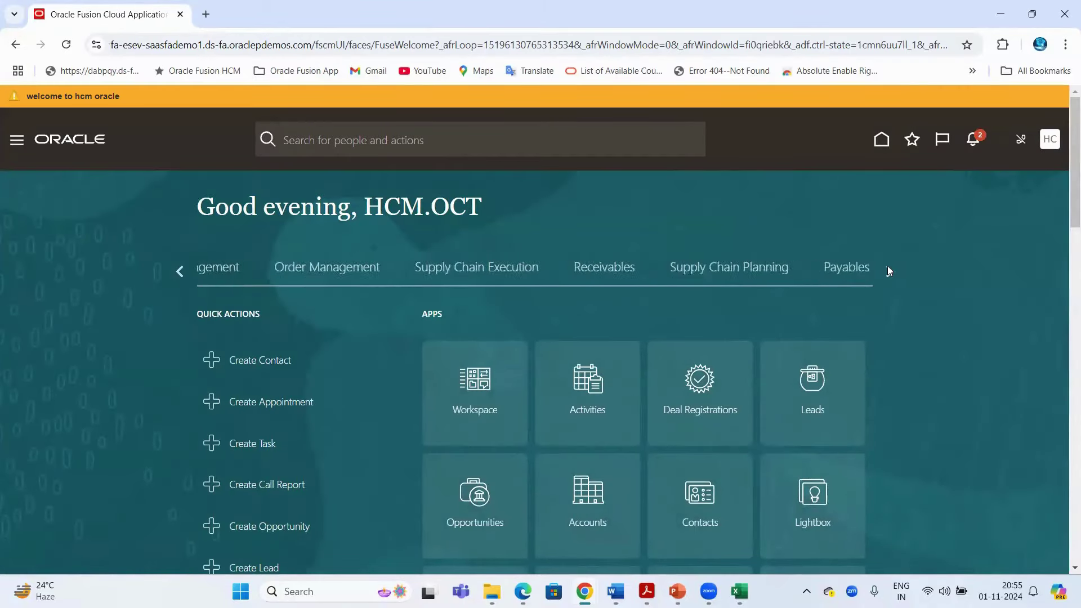
click(887, 269)
click(888, 270)
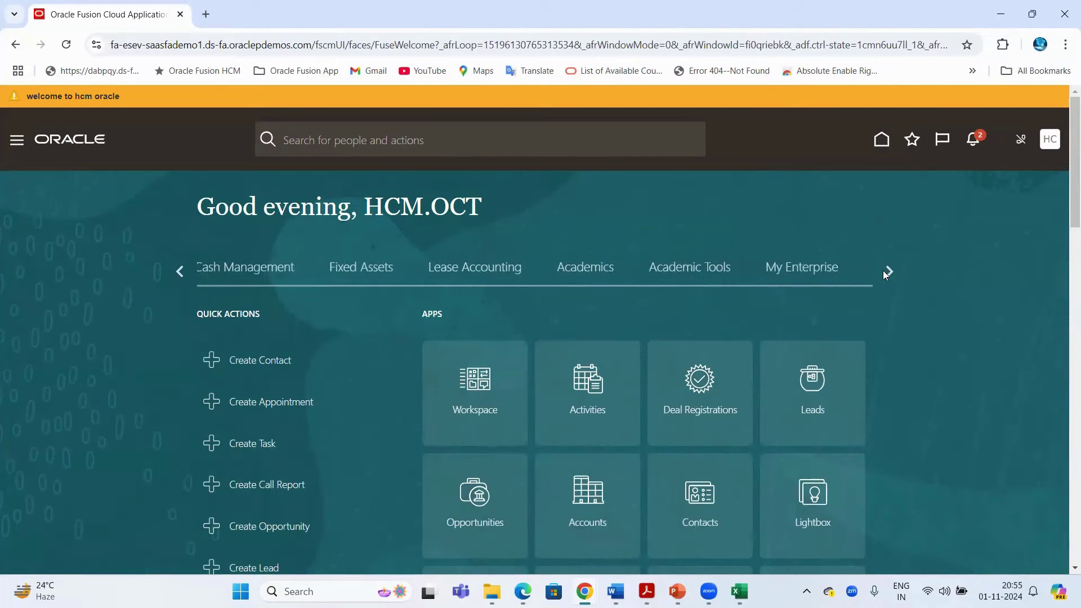
click(880, 277)
click(315, 268)
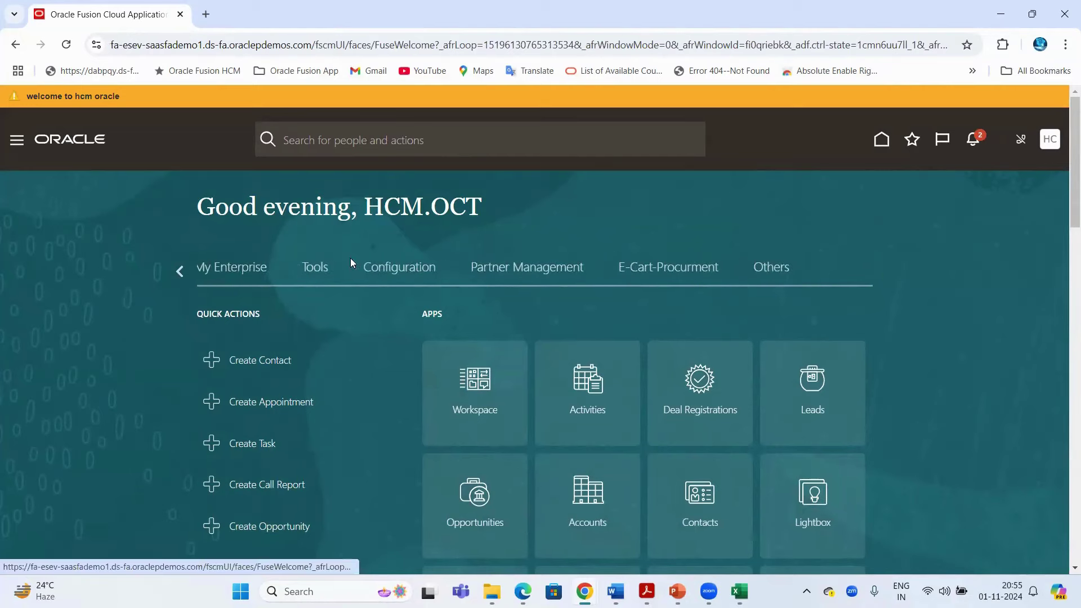
scroll(612, 394, down, 2)
click(595, 366)
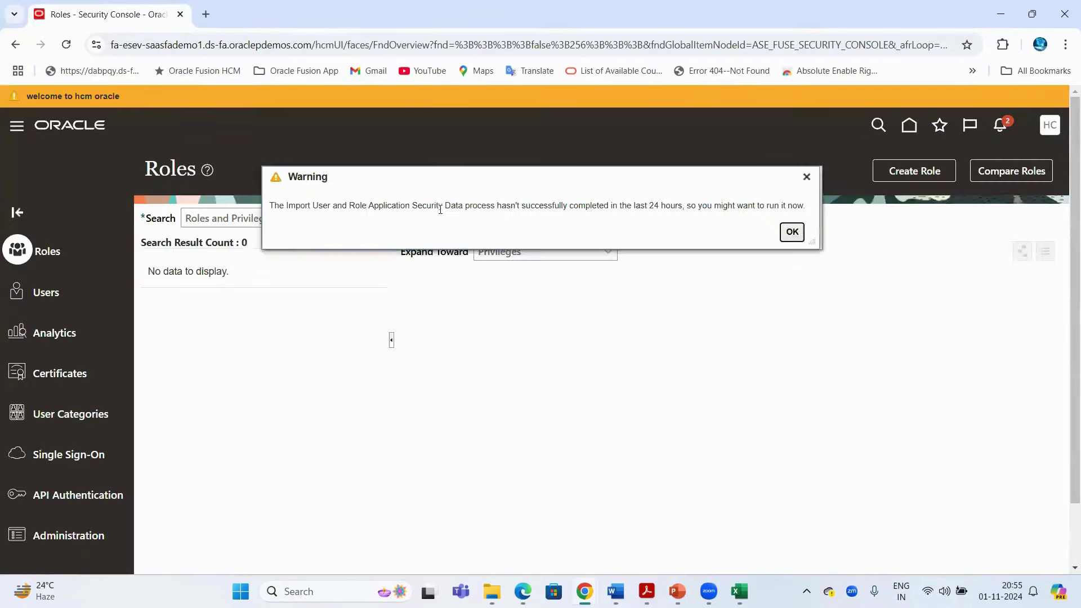
Dismiss the warning, search Users for the TrioTech account, and open its details
click(36, 310)
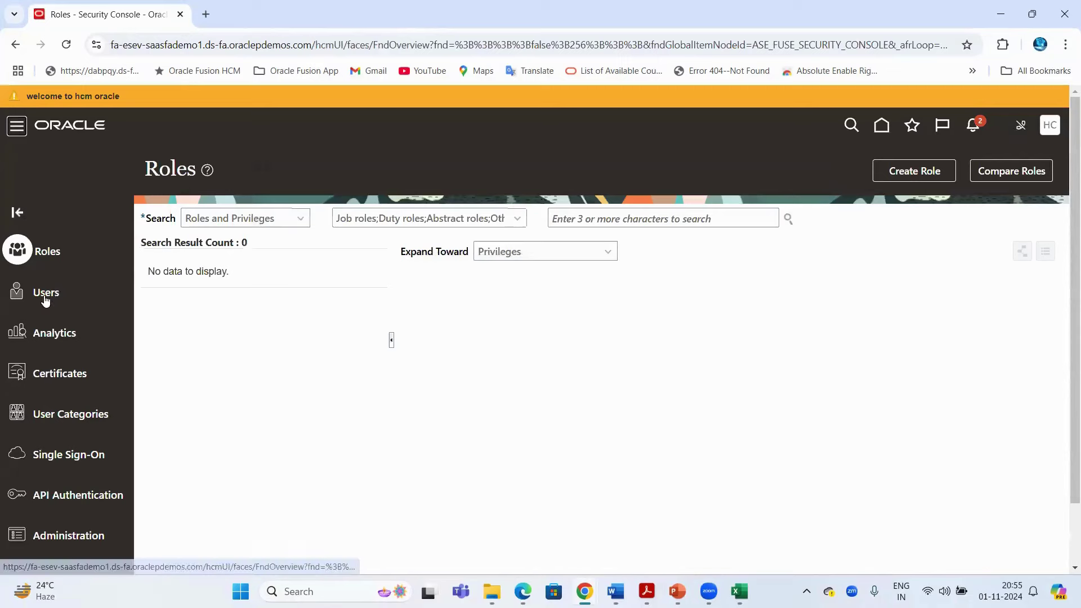
click(46, 295)
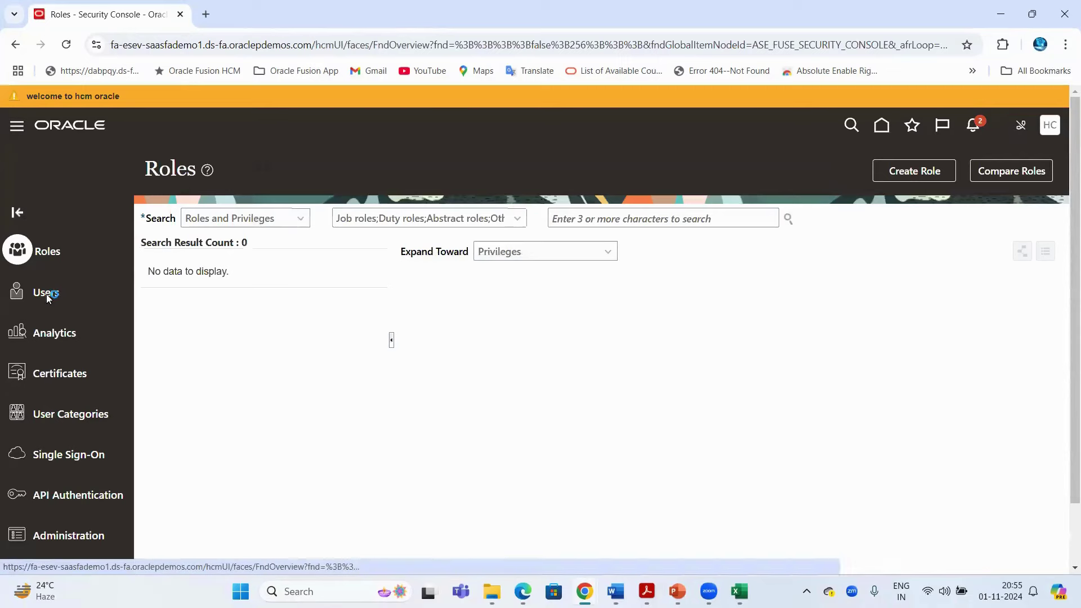
click(604, 215)
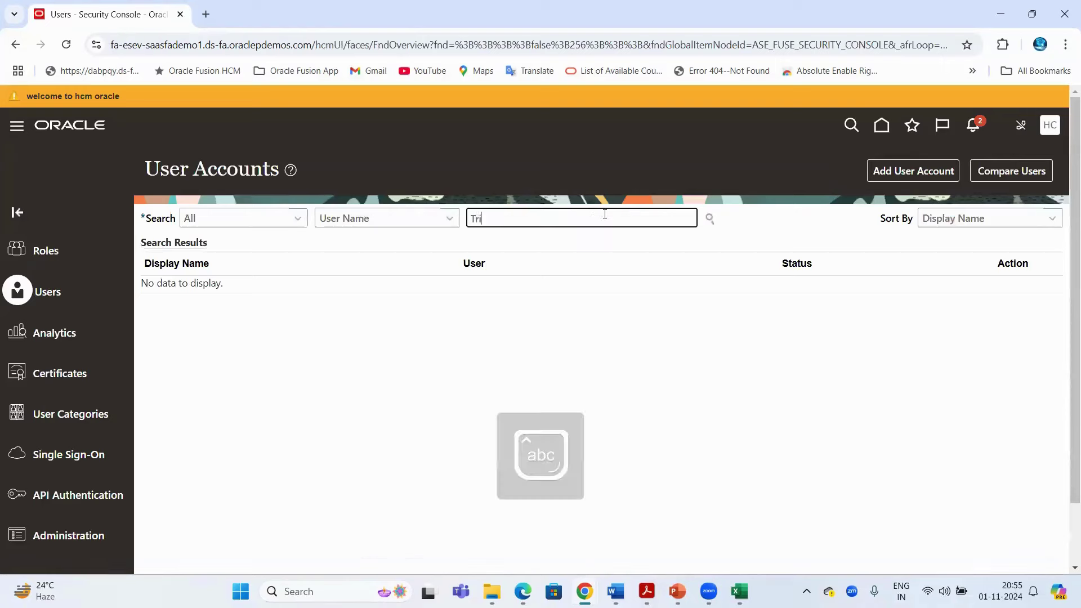
key(Return)
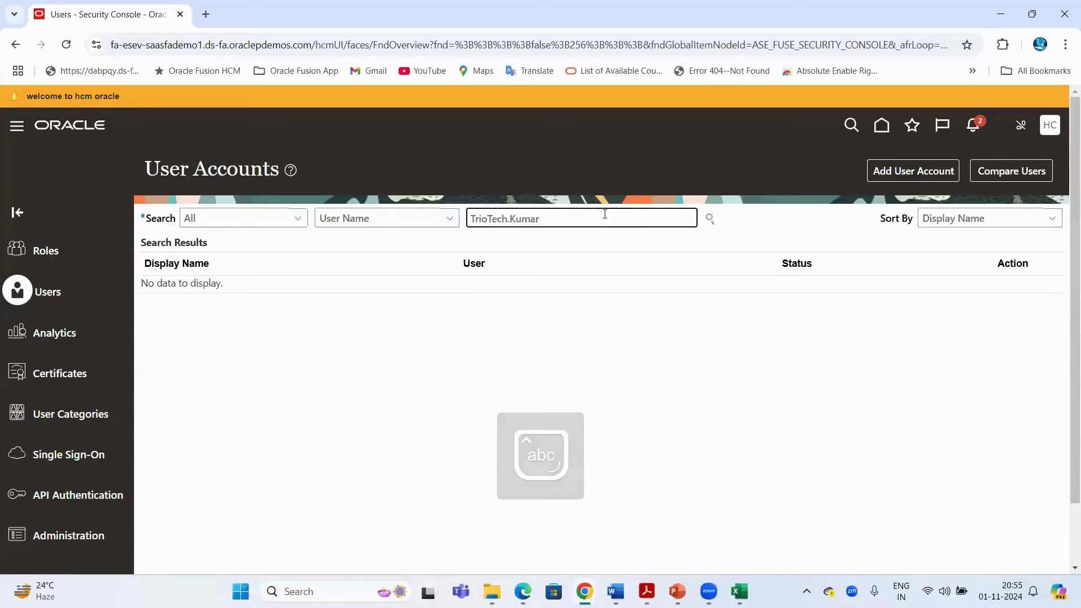
click(204, 306)
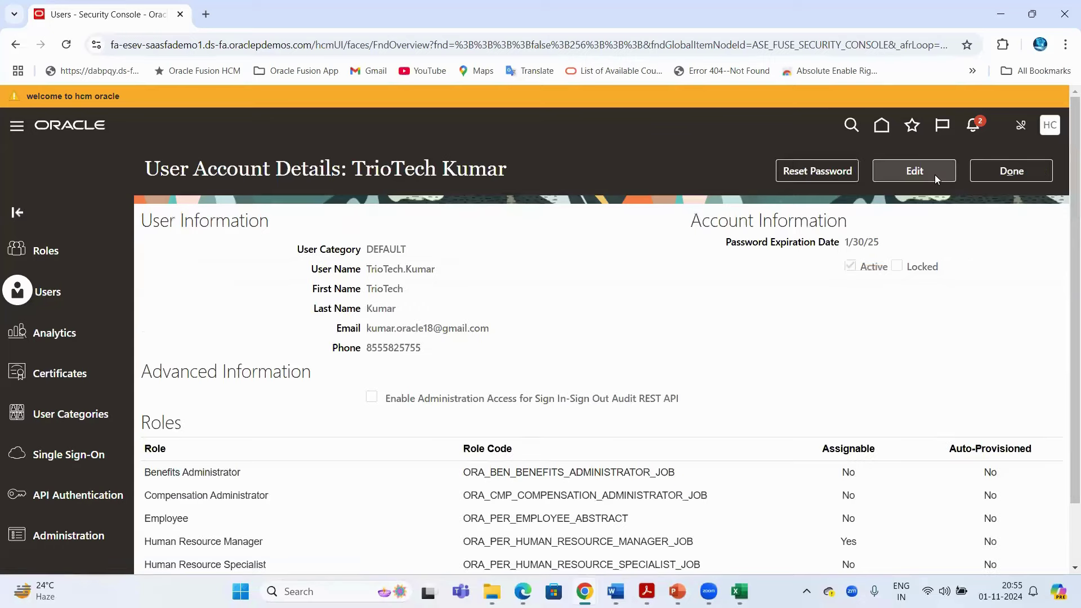
Put the account in edit mode and start adding a role under Roles
click(934, 174)
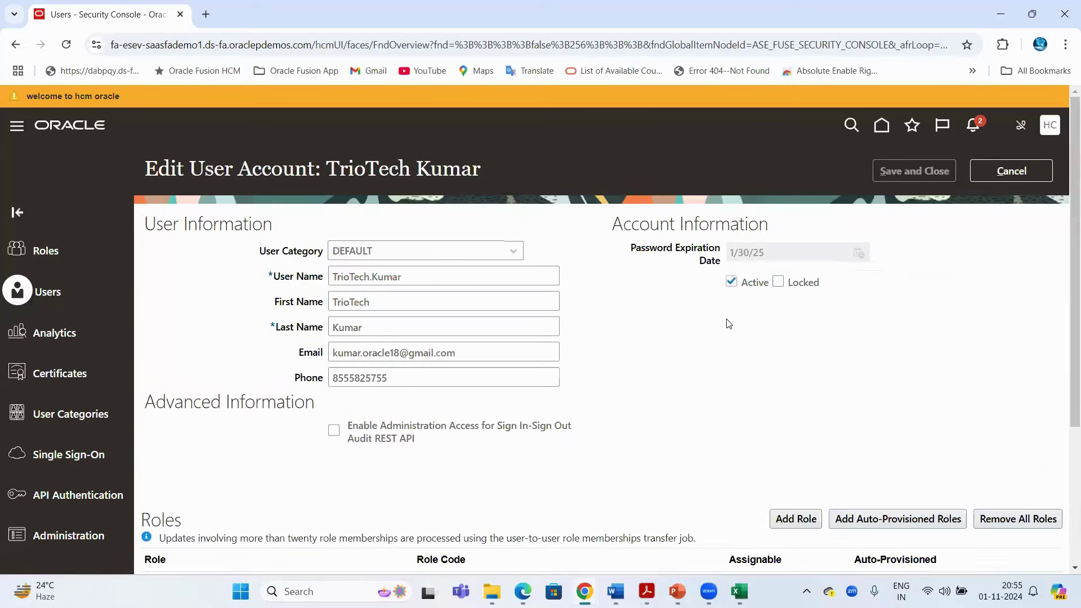
scroll(728, 323, down, 3)
click(795, 317)
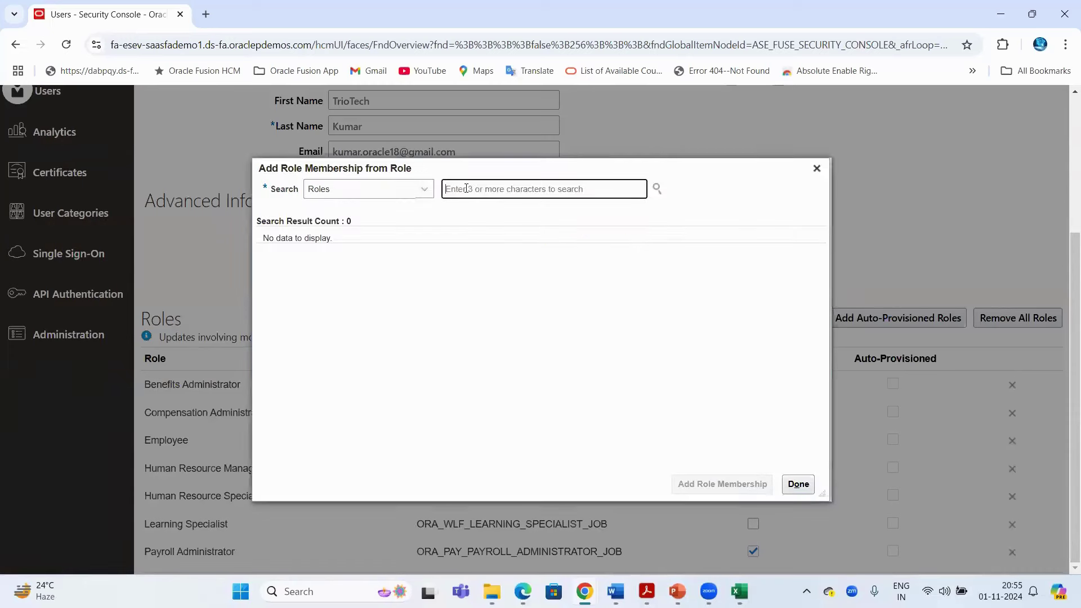
Search 'IT Security' and grant the IT Security Manager role membership to the account
click(466, 188)
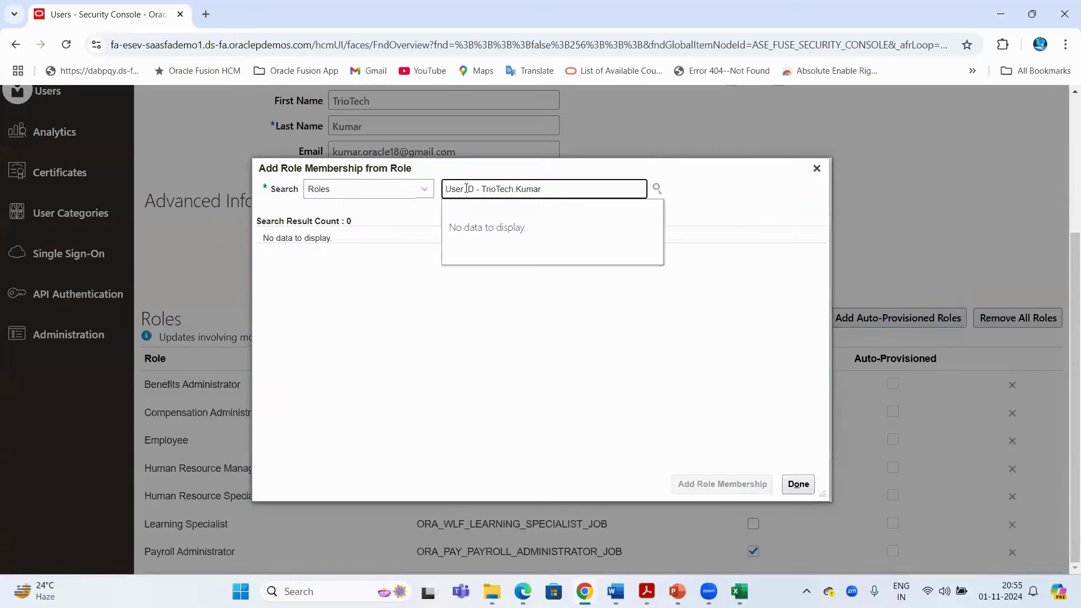
text(IT )
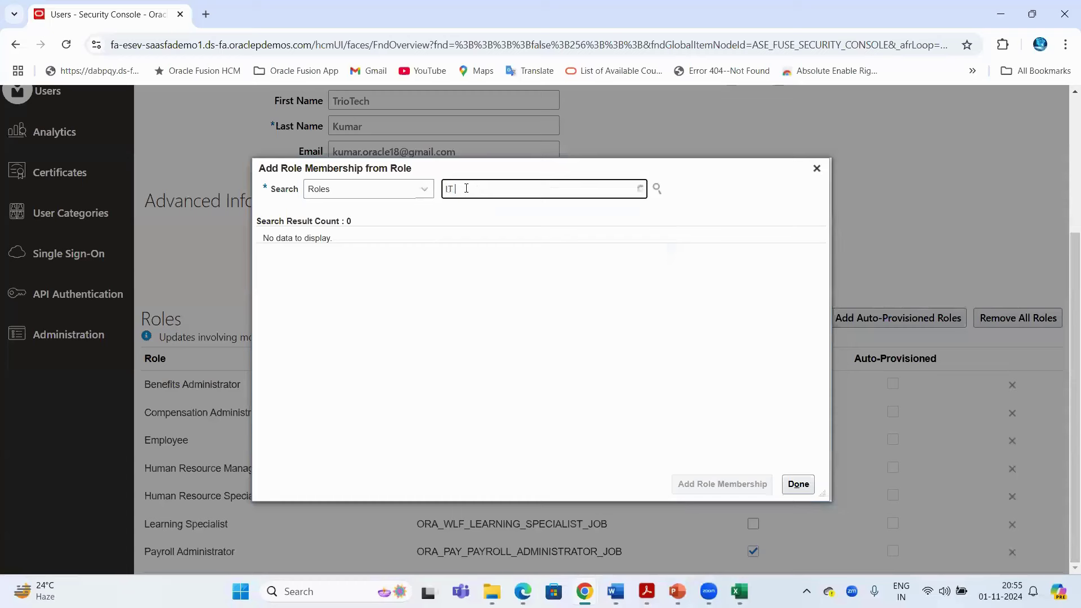
text(Security)
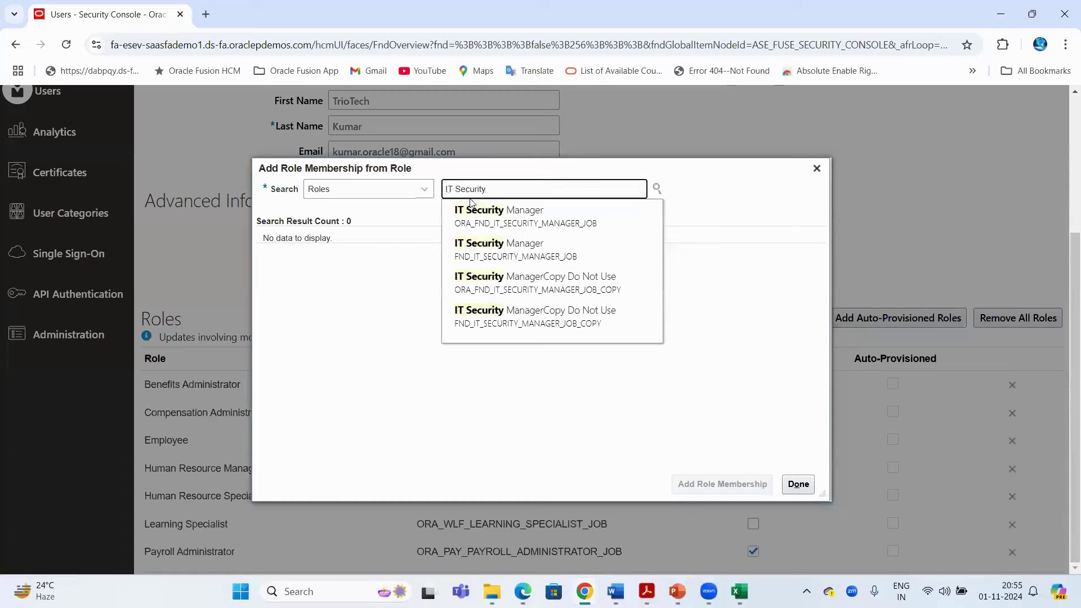
click(501, 224)
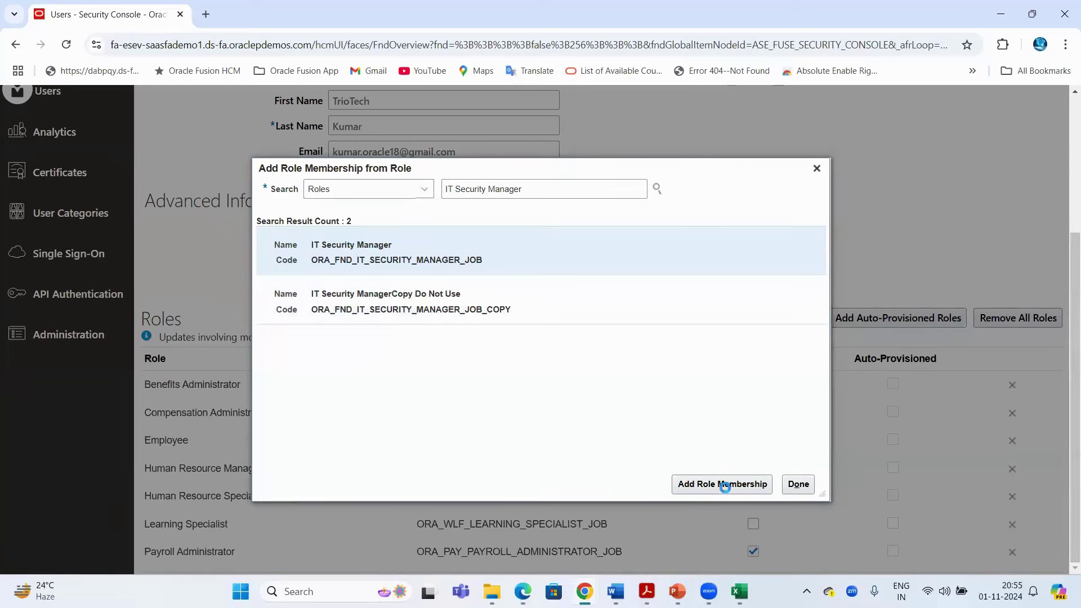
click(723, 484)
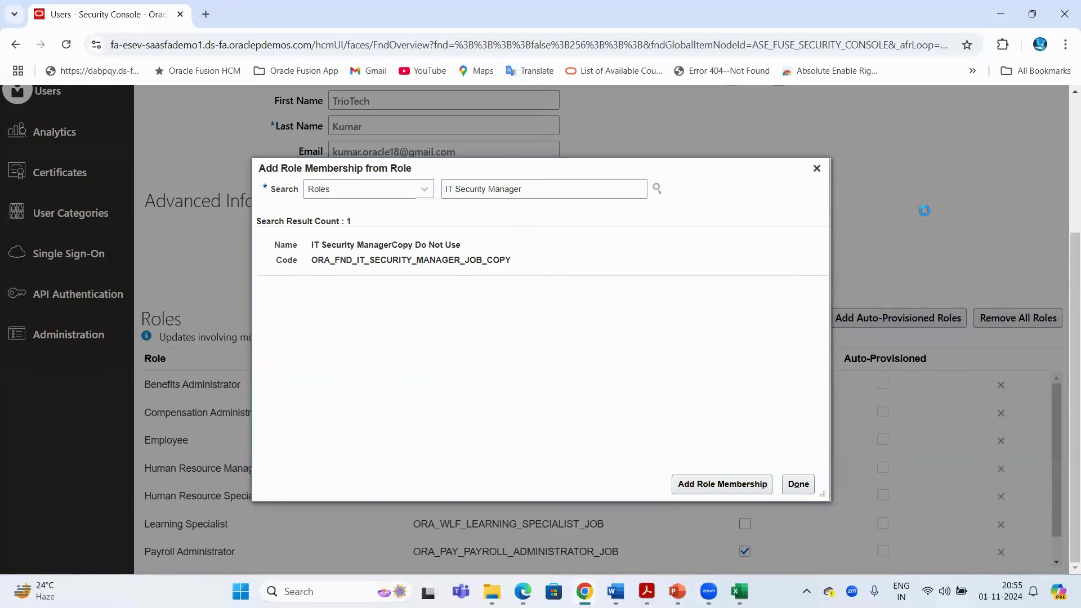
click(816, 169)
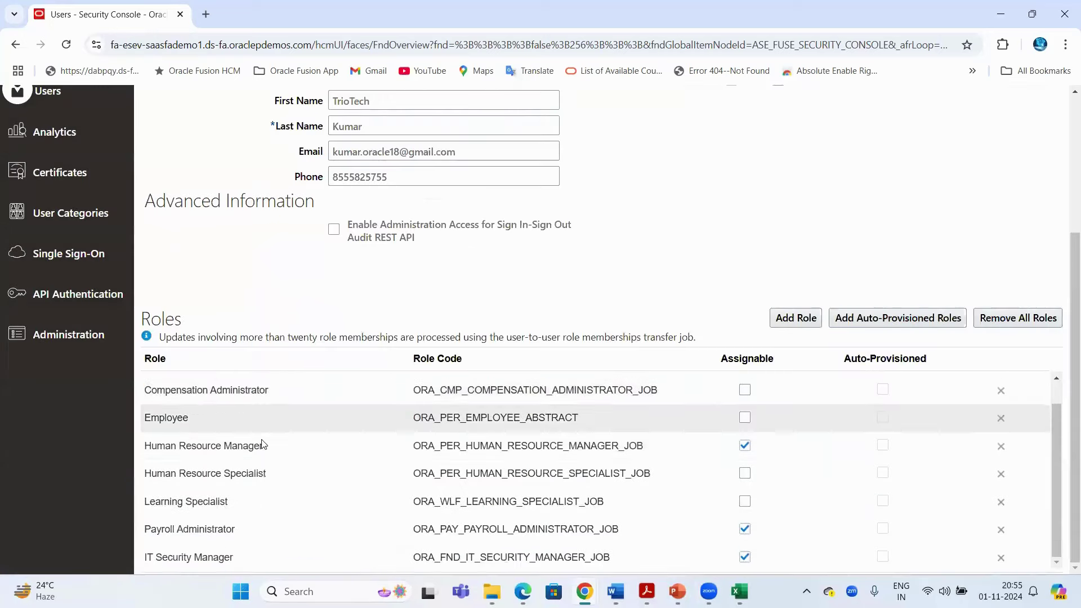
scroll(809, 210, up, 4)
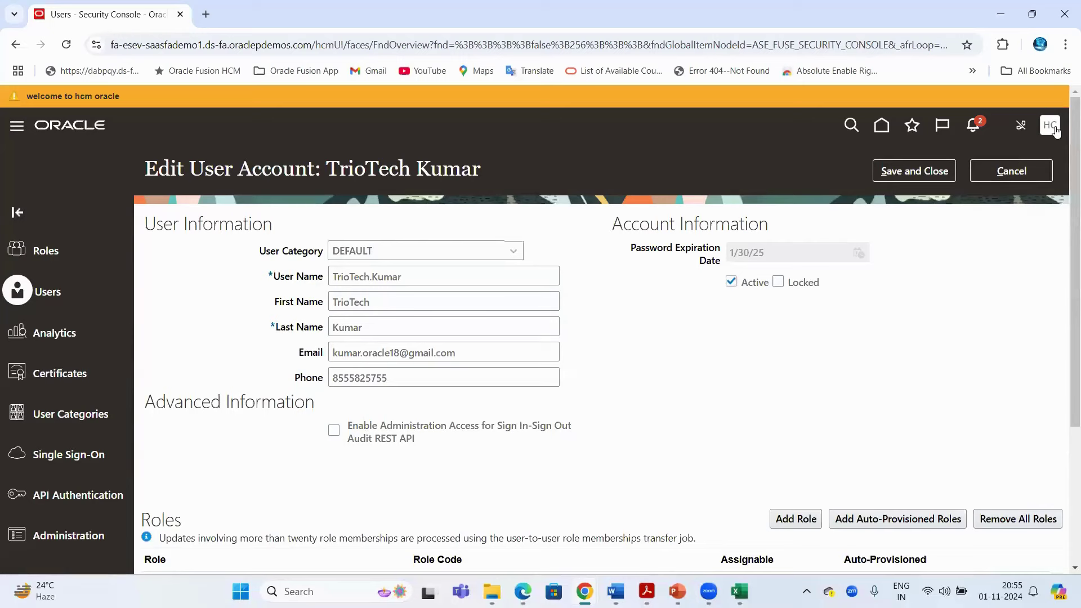
click(1054, 129)
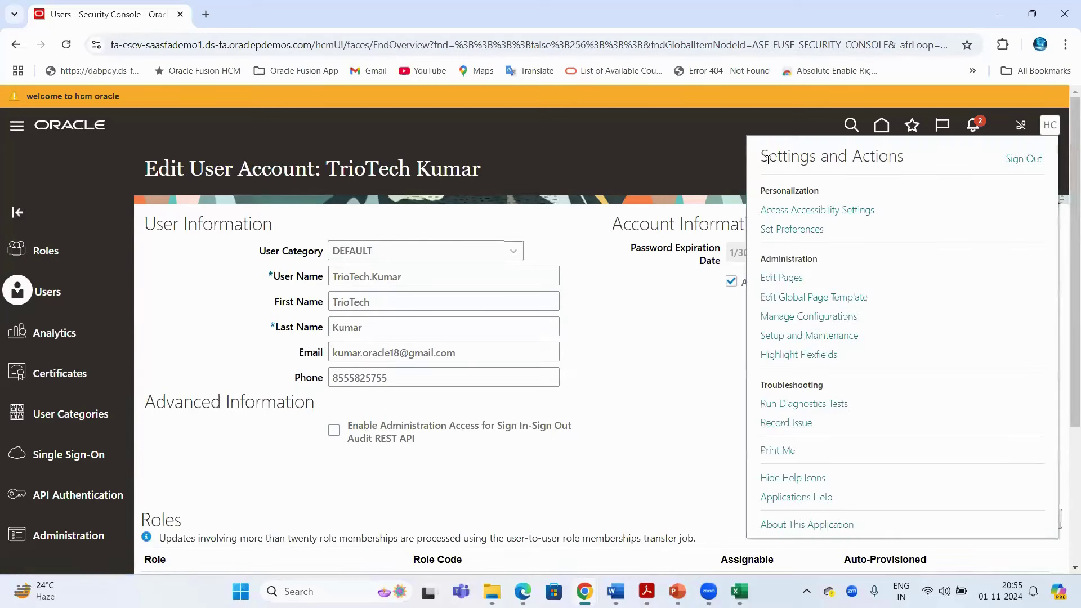
Review the Administration section of the Settings and Actions menu, then close it
drag(762, 260, 817, 260)
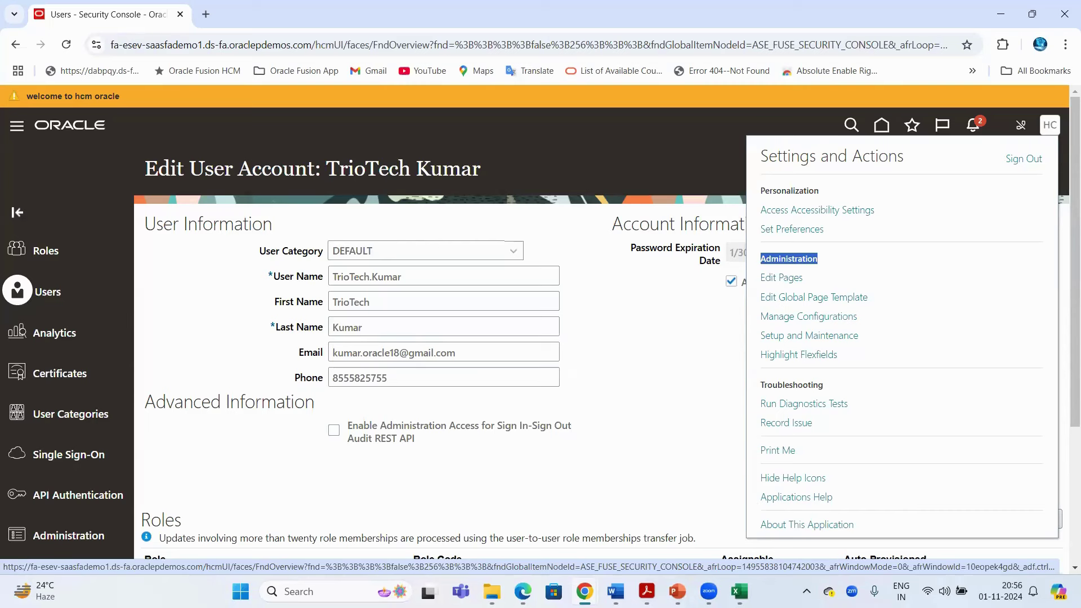
mouse_move(739, 591)
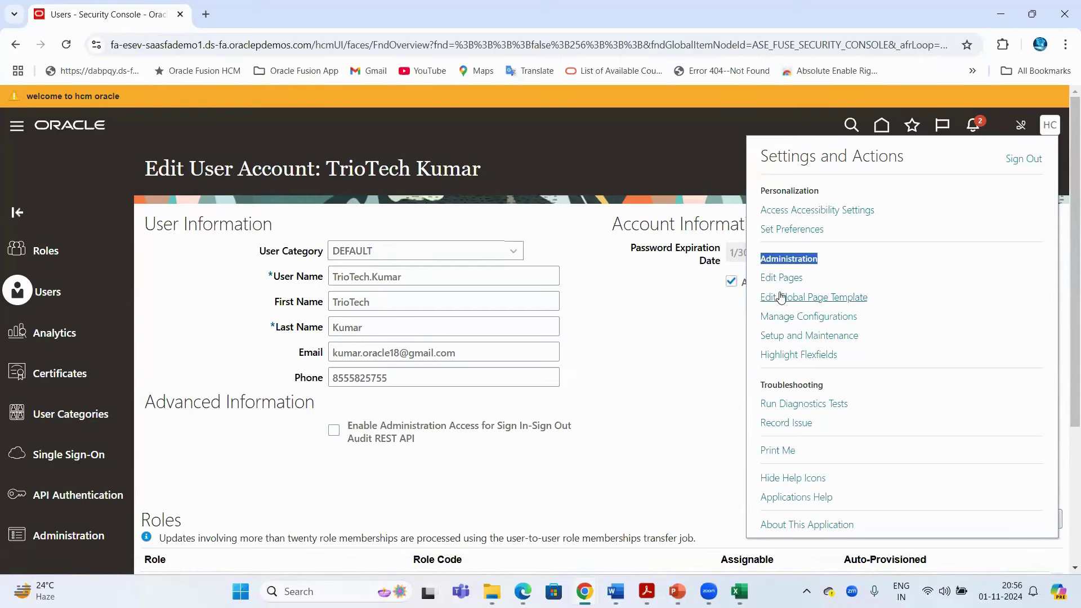
click(672, 364)
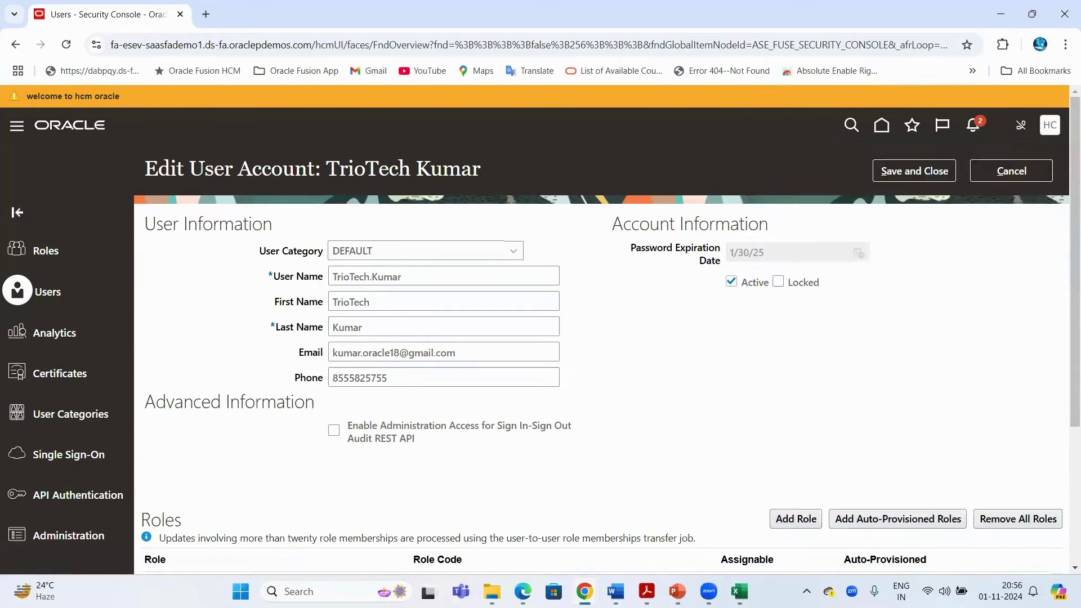
Enter the Application Implementation Consultant role in column C, fix its spelling, and move it to C126
click(739, 591)
scroll(321, 445, down, 1)
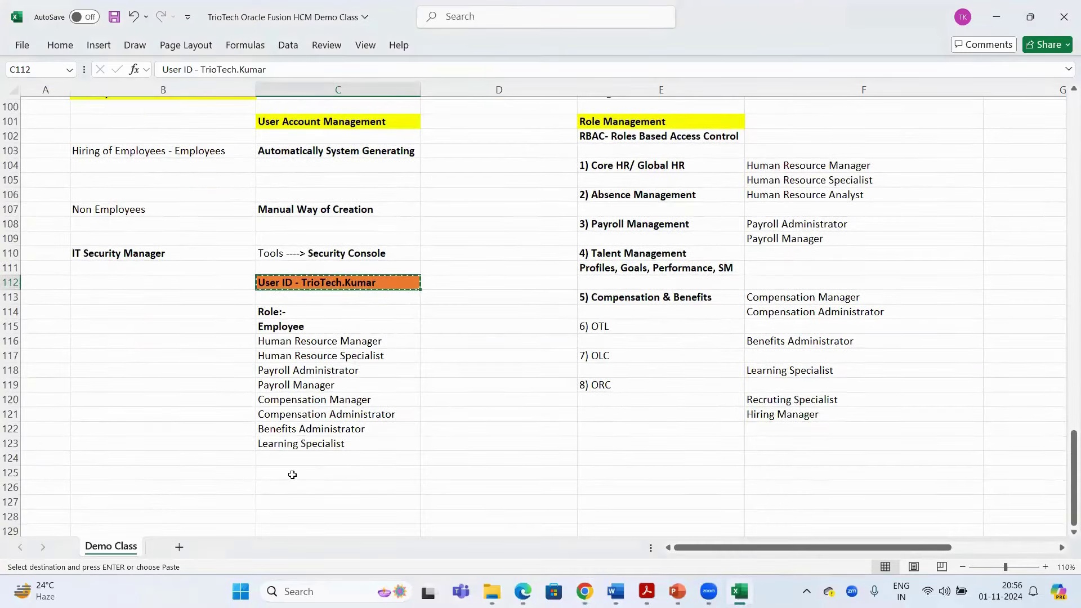
click(291, 474)
text(Appl)
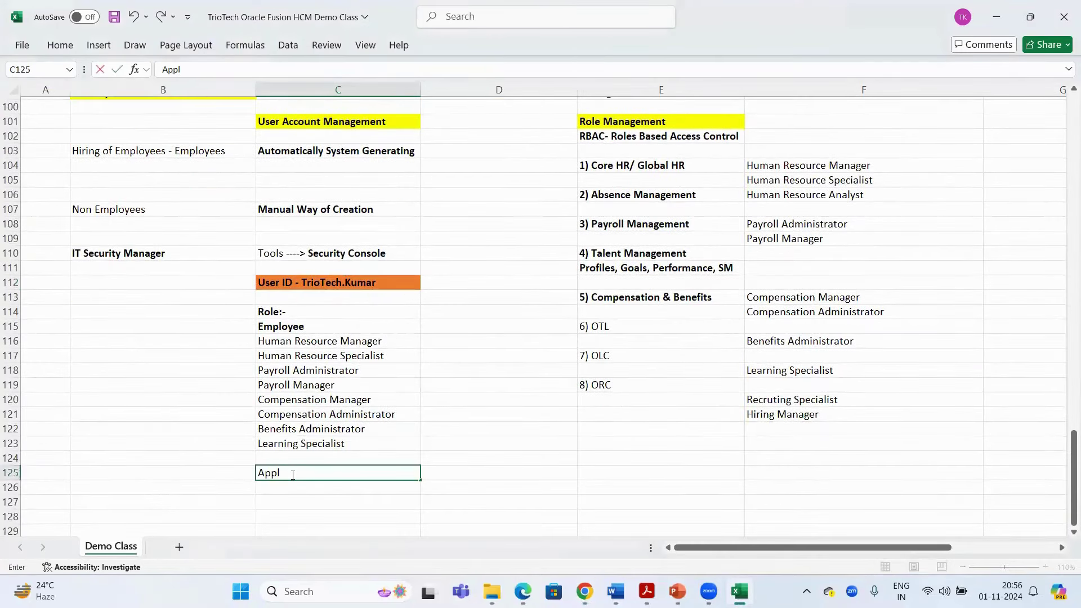
text(ication Implemen)
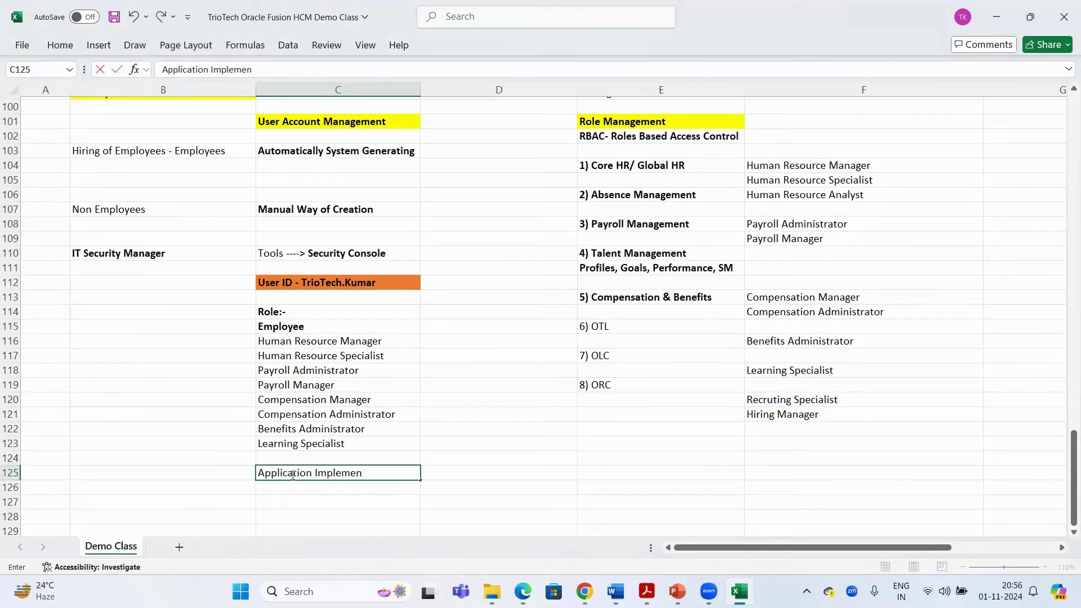
text(tation Consutant)
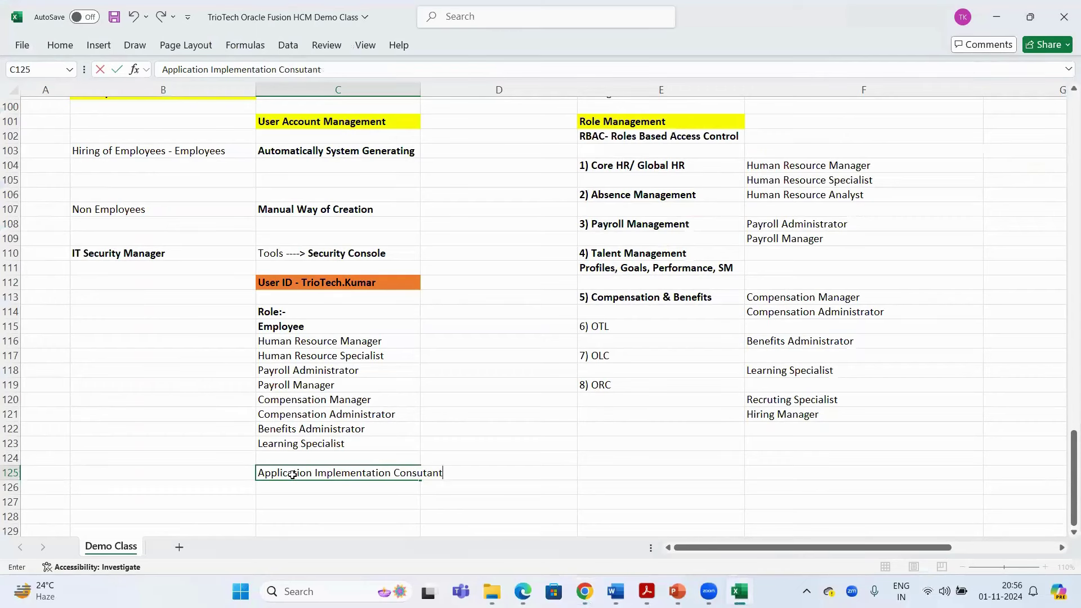
key(Return)
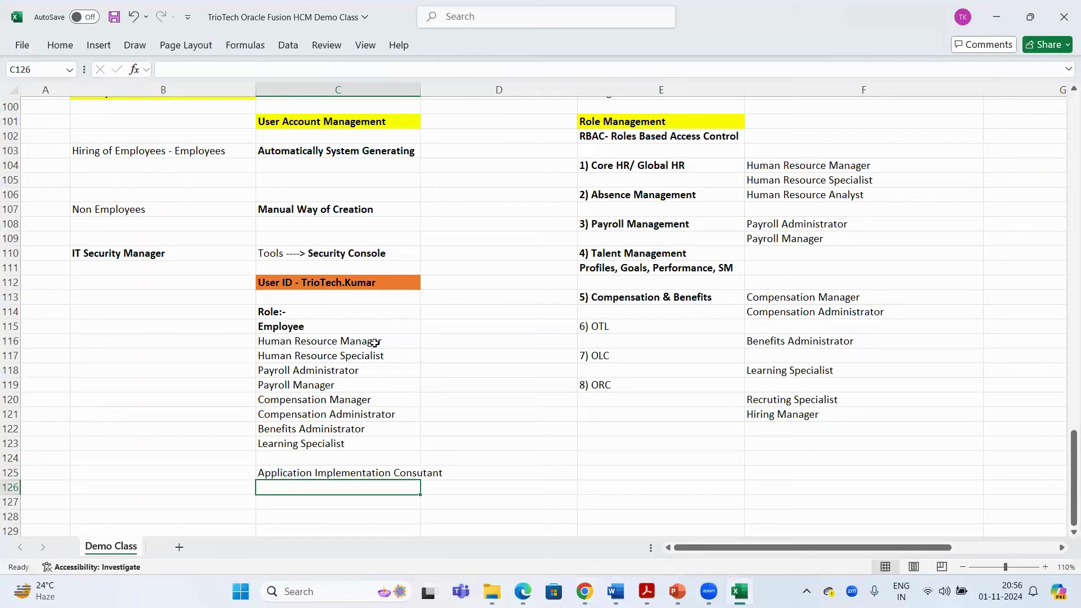
drag(415, 88, 448, 236)
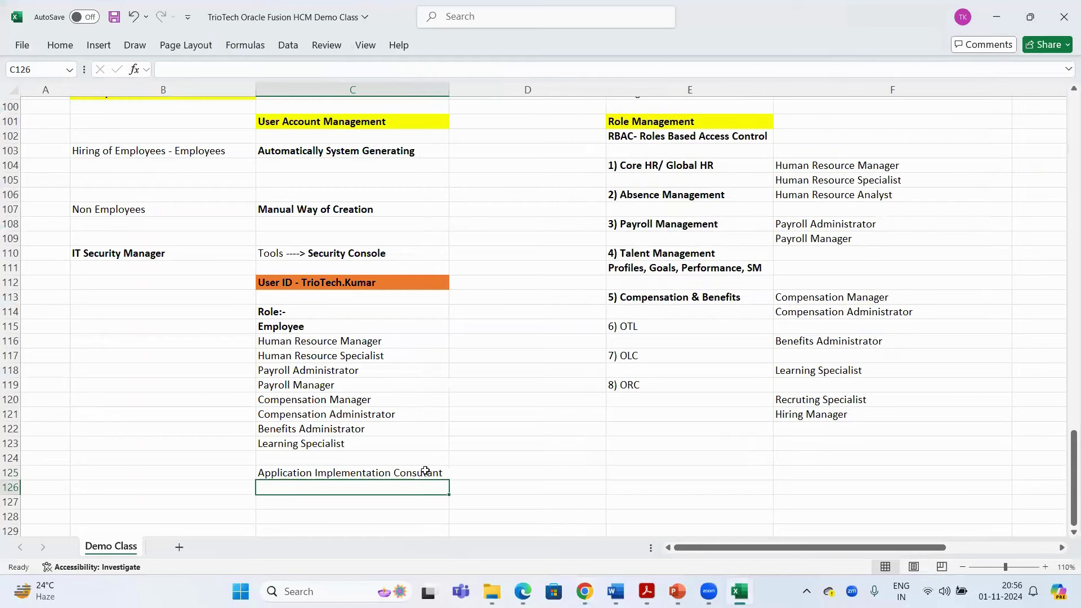
double_click(421, 472)
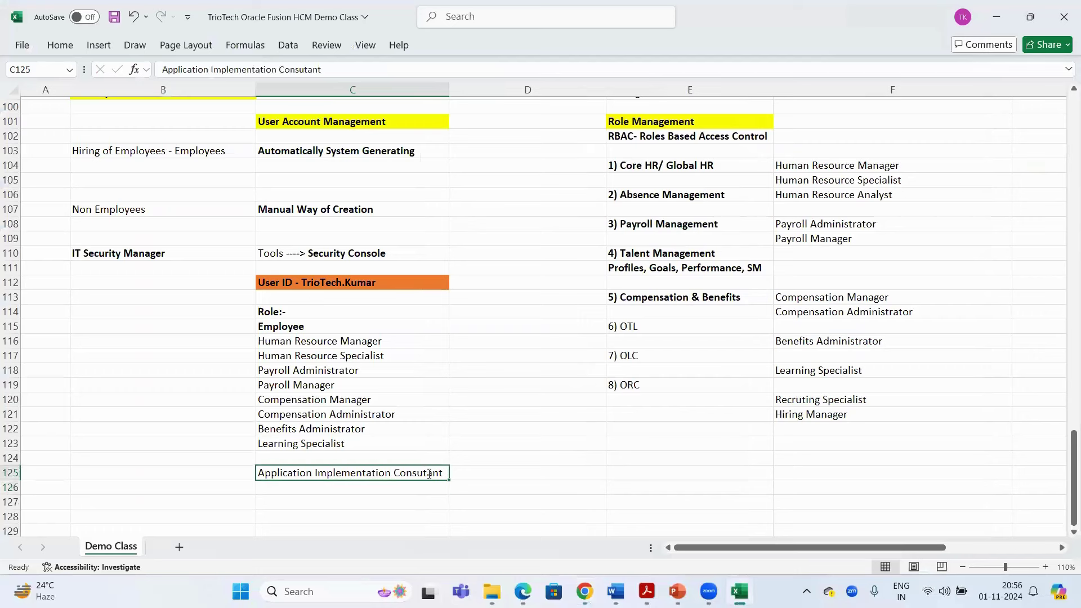
text(l)
key(Return)
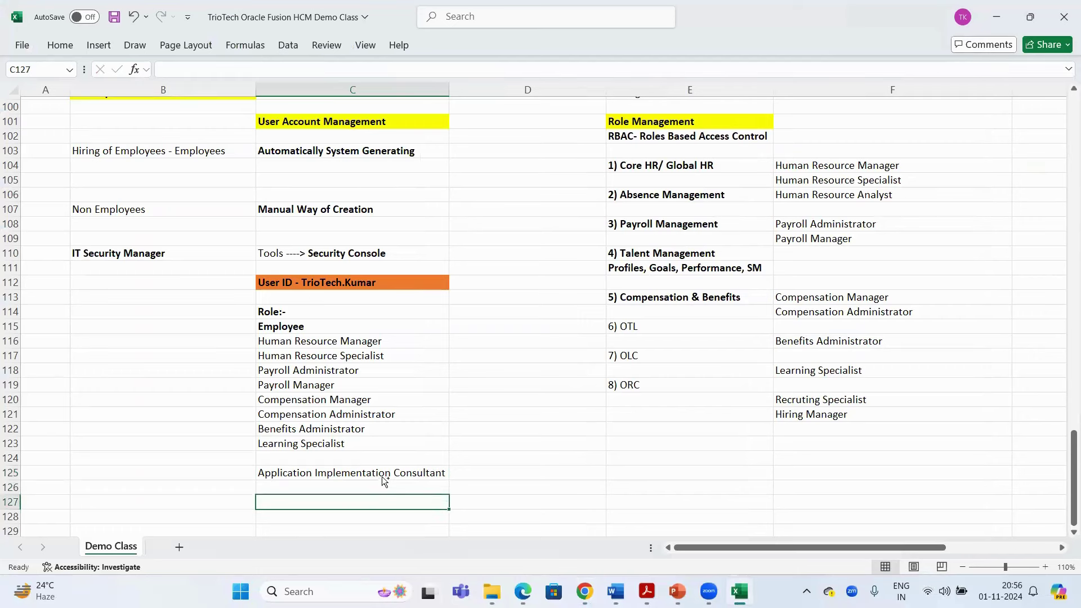
click(360, 477)
mouse_move(357, 482)
mouse_down()
mouse_move(349, 502)
mouse_move(358, 488)
mouse_up()
key(Return)
click(573, 332)
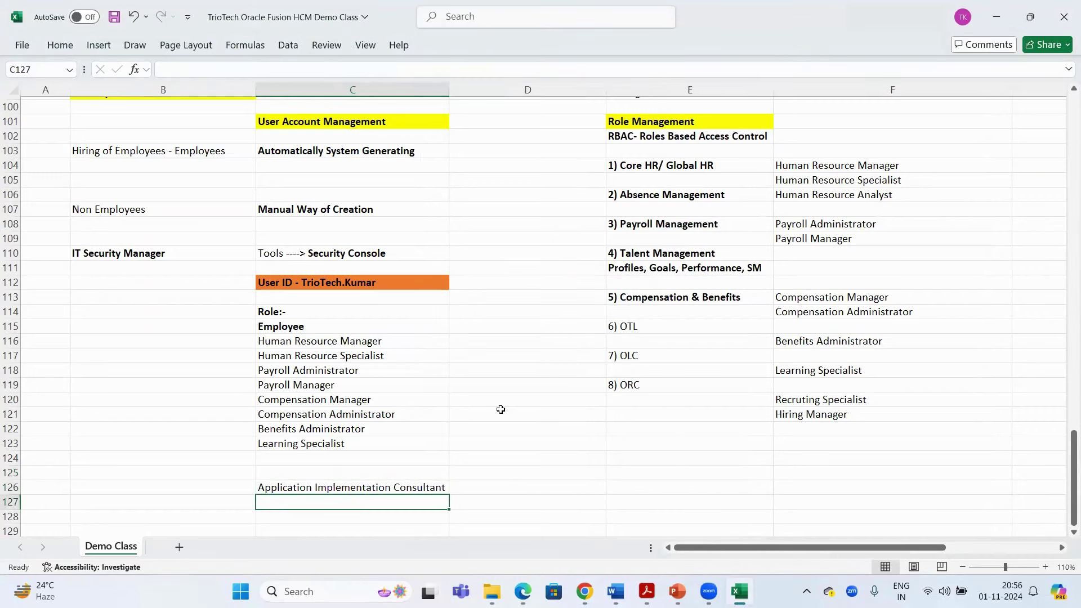
Copy the Consultant entry into C125 and C127, then save the workbook
click(393, 485)
key(ctrl+c)
click(355, 475)
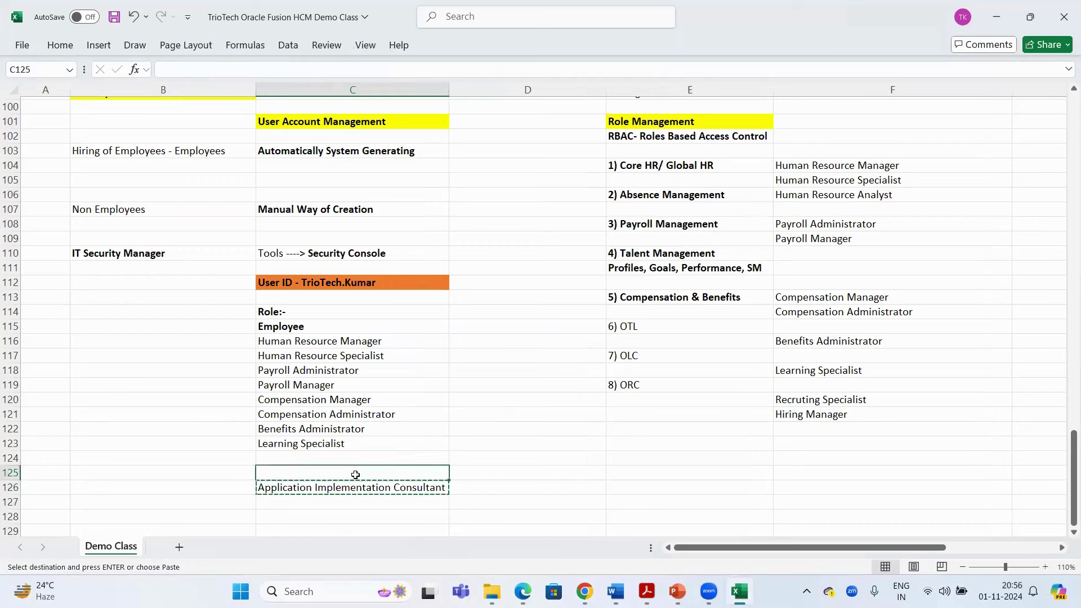
key(ctrl+v)
click(354, 497)
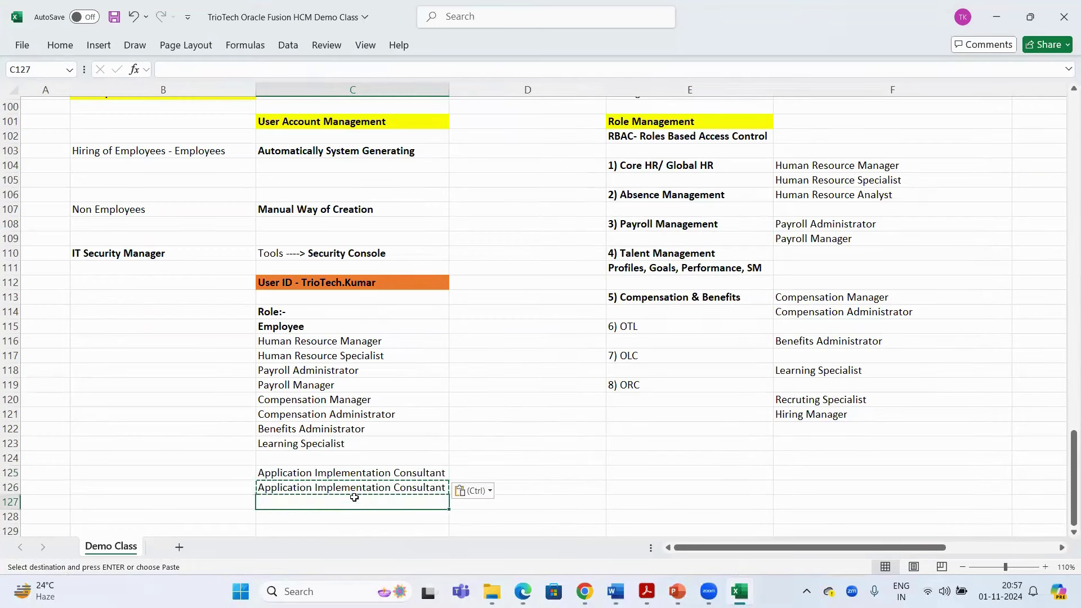
key(ctrl+v)
key(ctrl+s)
Reword C126 to 'Application Implementation Manager' and C127 to 'Application Implementation Administrator', then autofit column C
double_click(440, 487)
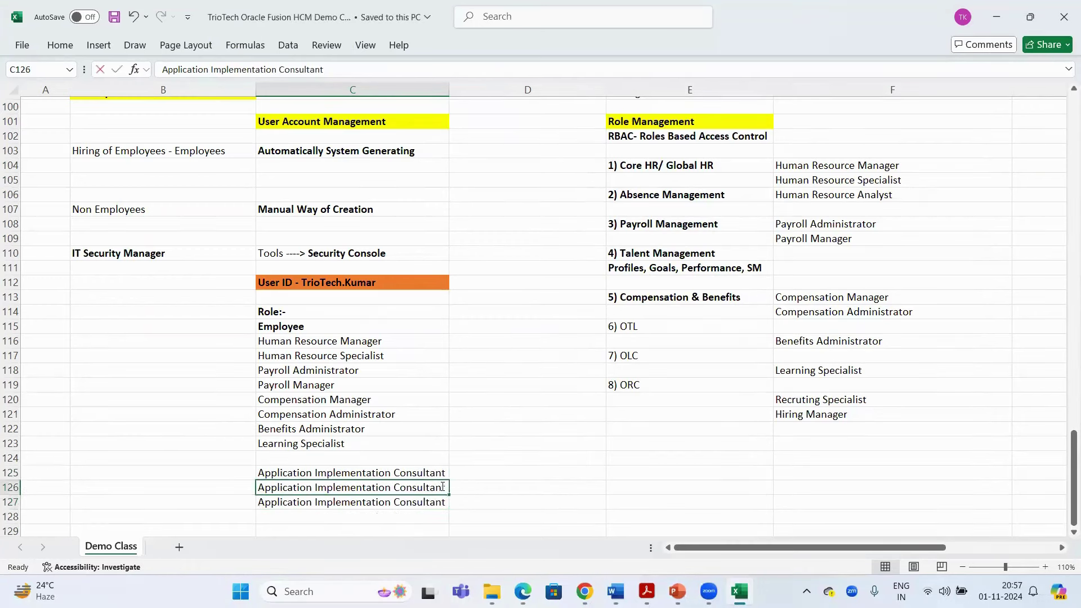
key(BackSpace)
key(BackSpace)
key(BackSpace)
key(BackSpace)
key(BackSpace)
key(BackSpace)
key(BackSpace)
key(BackSpace)
key(BackSpace)
key(BackSpace)
key(BackSpace)
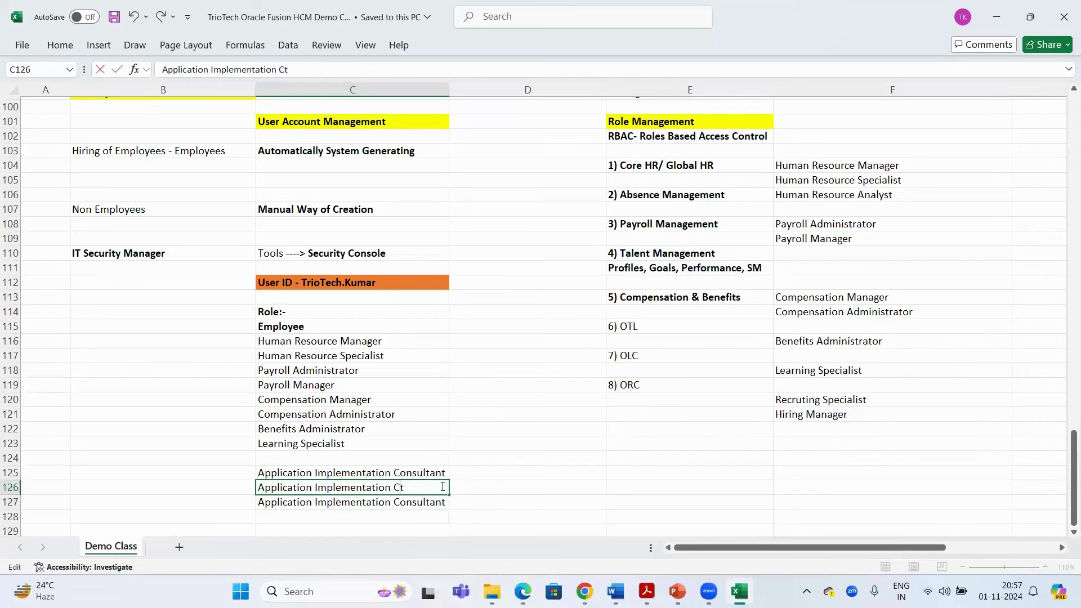
text(tion Manager)
click(445, 501)
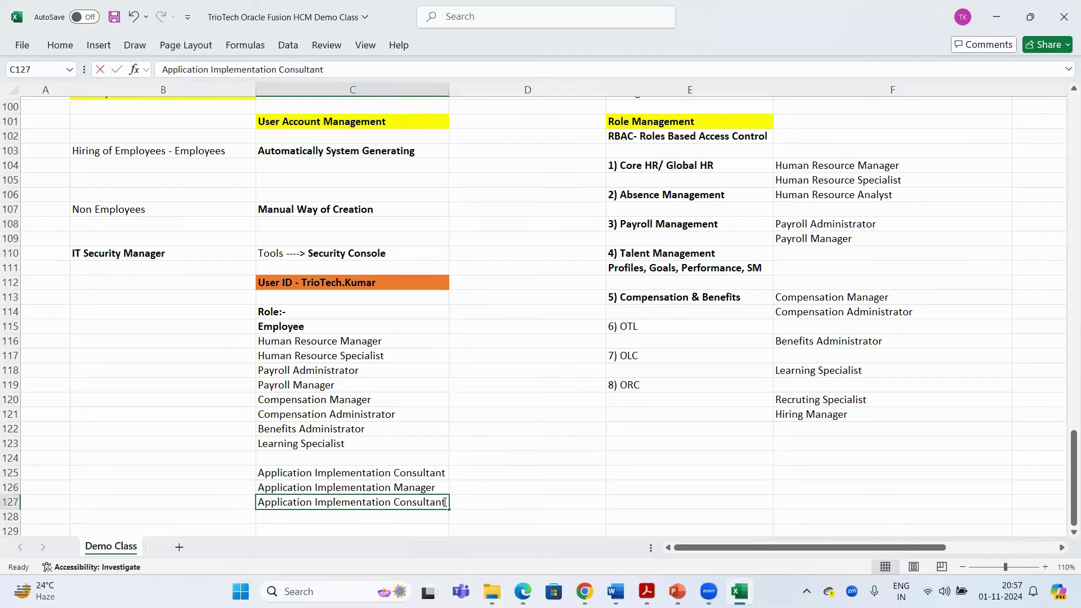
double_click(444, 501)
key(BackSpace)
key(BackSpace)
key(BackSpace)
key(BackSpace)
key(BackSpace)
key(BackSpace)
key(BackSpace)
key(BackSpace)
key(BackSpace)
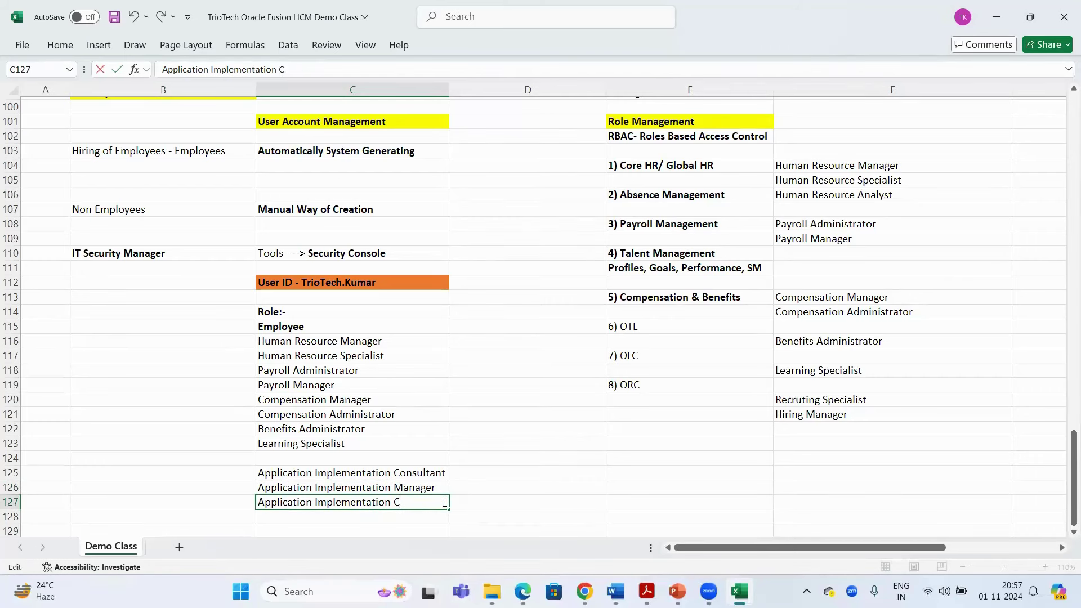
text(Administrator)
key(Return)
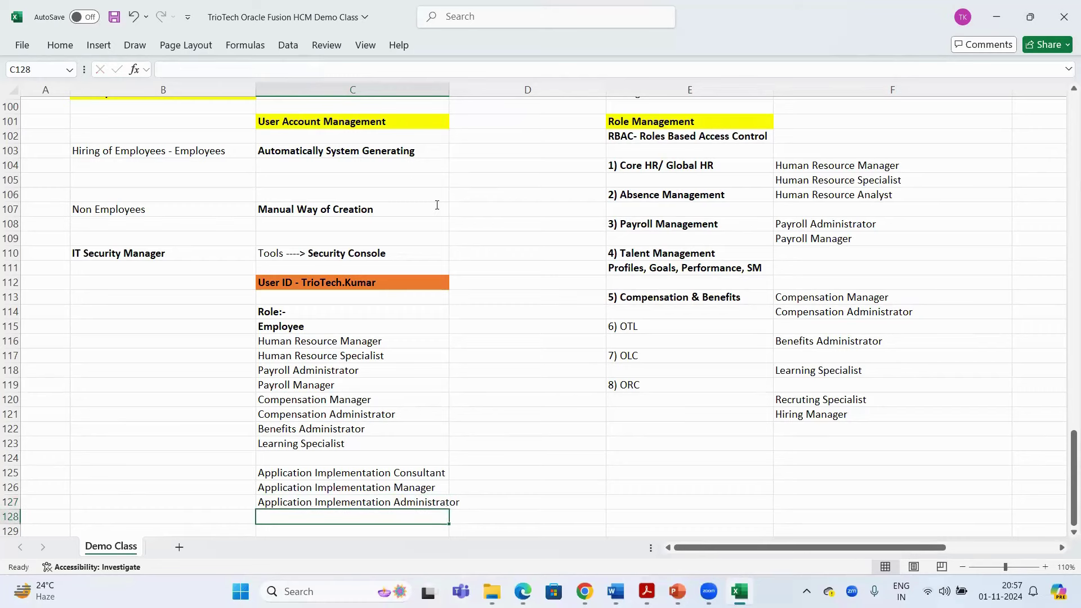
double_click(447, 87)
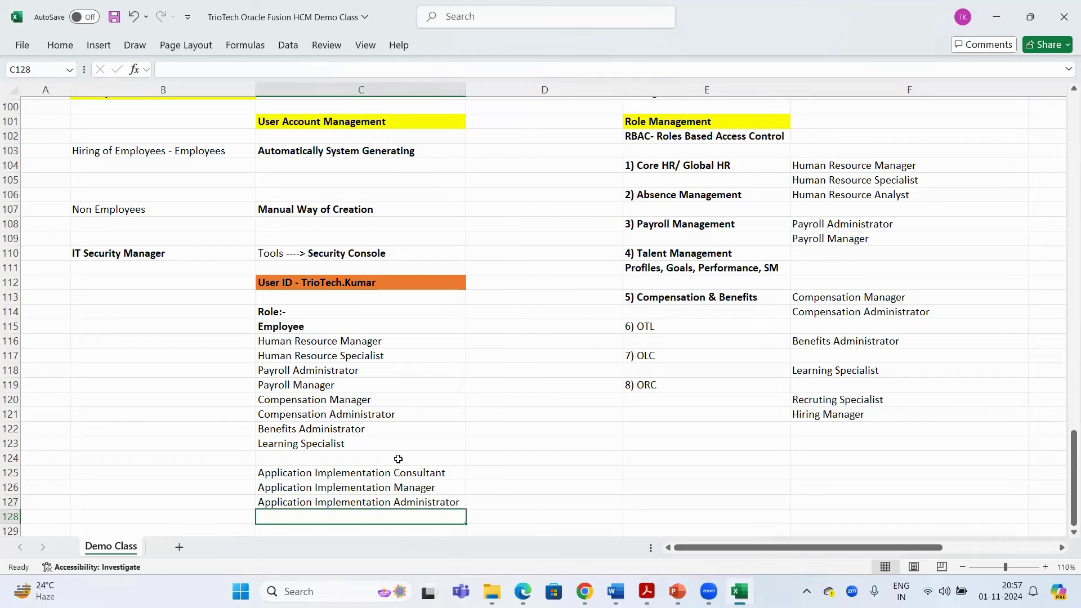
drag(398, 458, 394, 500)
click(304, 270)
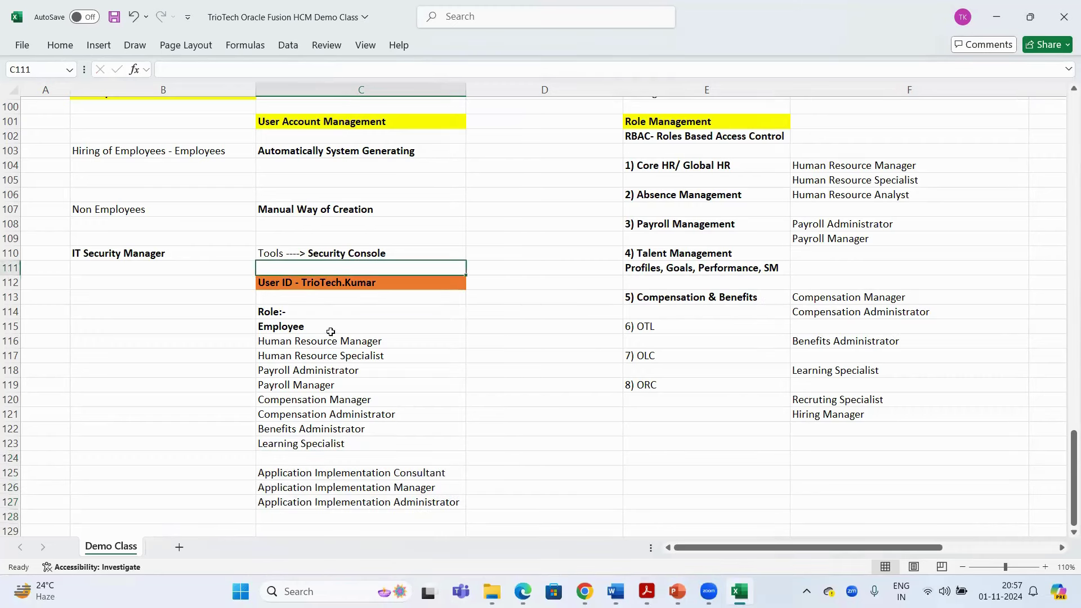
click(404, 476)
Add the Application Implementation Consultant role to the account using the pasted name
key(alt+Tab)
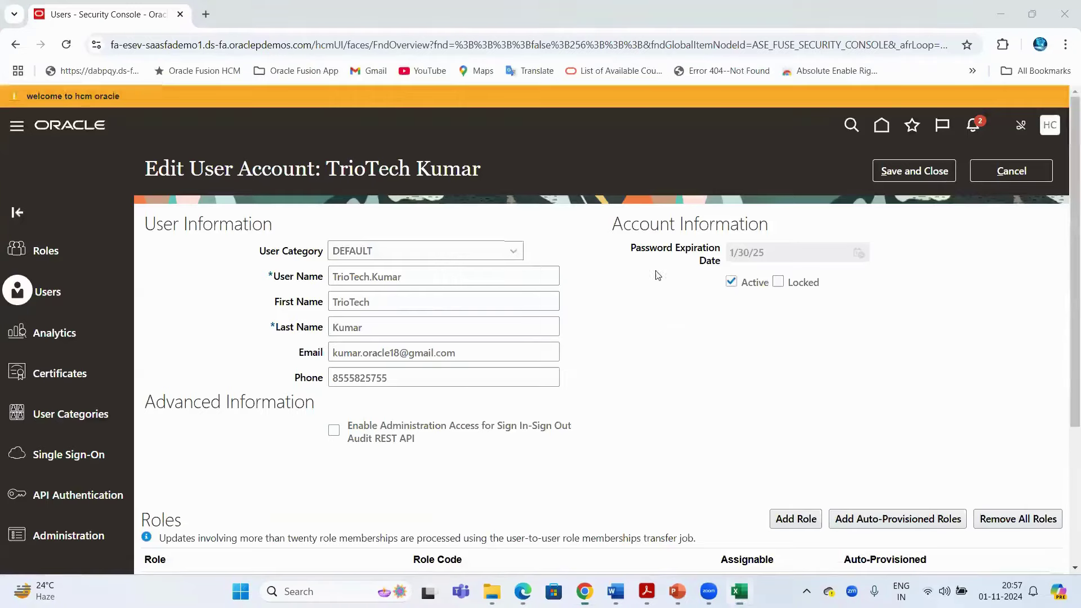
scroll(736, 319, down, 4)
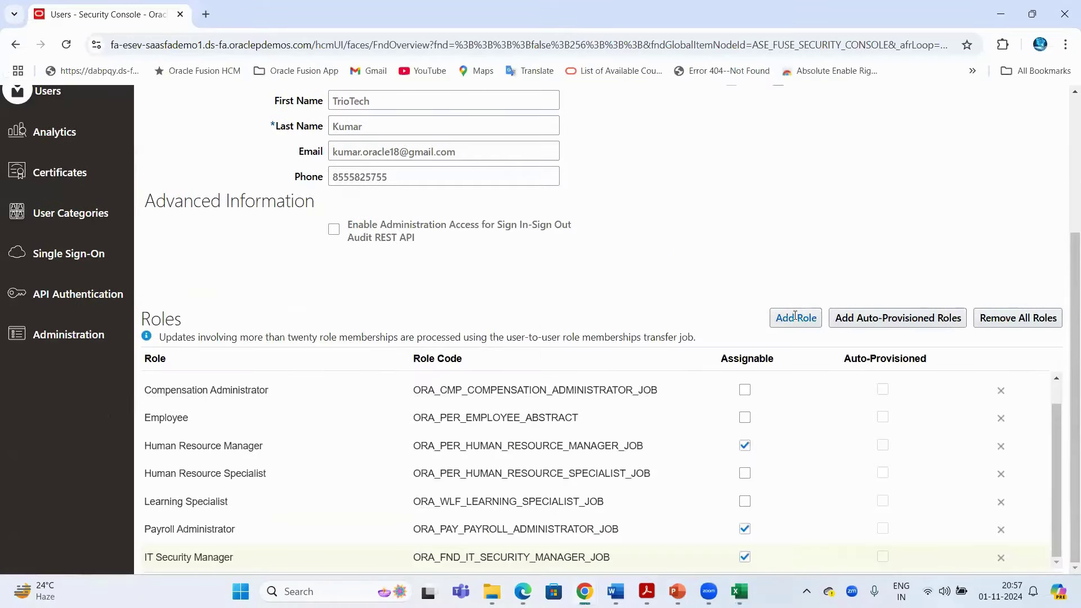
double_click(171, 557)
scroll(769, 229, up, 4)
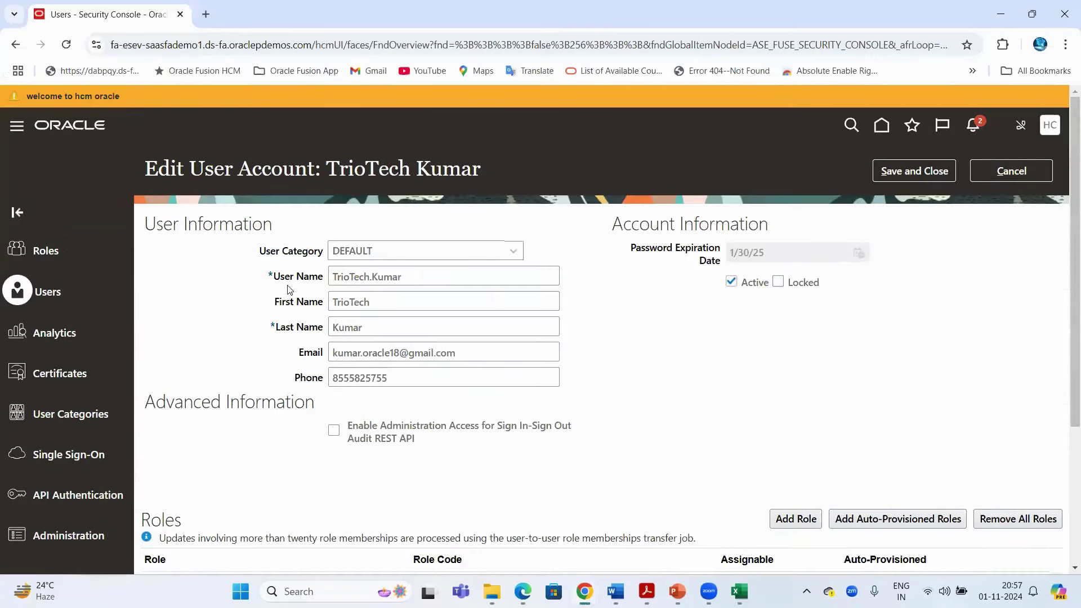
double_click(366, 277)
scroll(777, 315, down, 4)
click(794, 318)
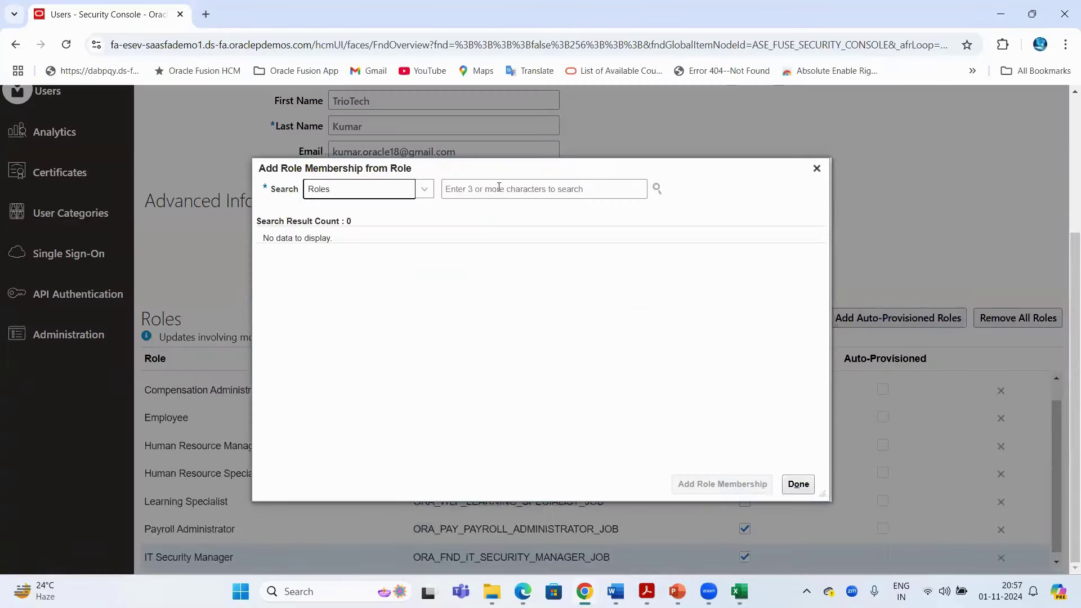
click(499, 187)
key(ctrl+v)
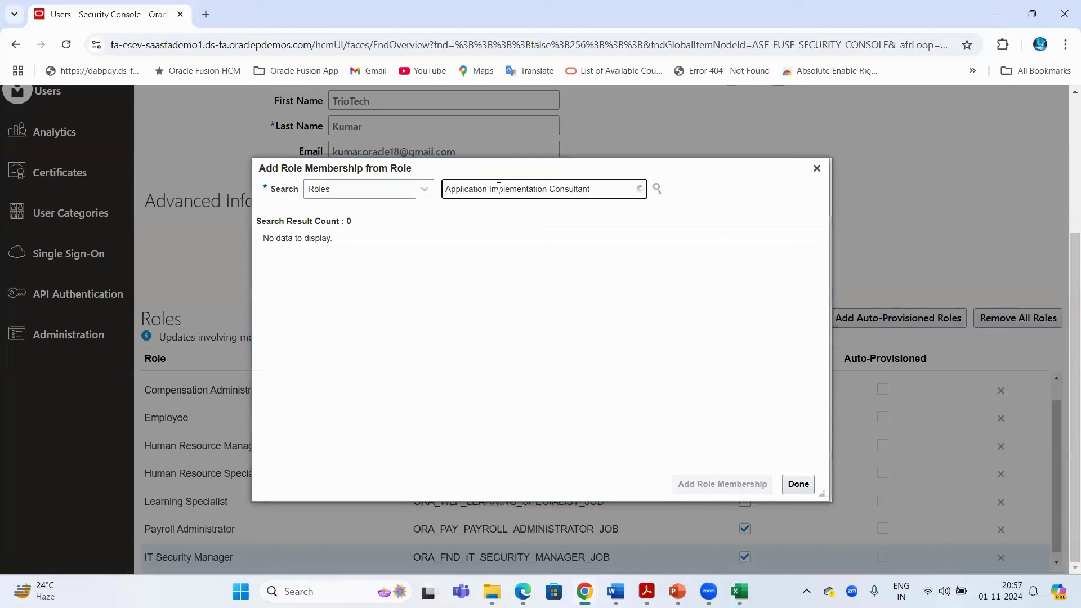
click(474, 243)
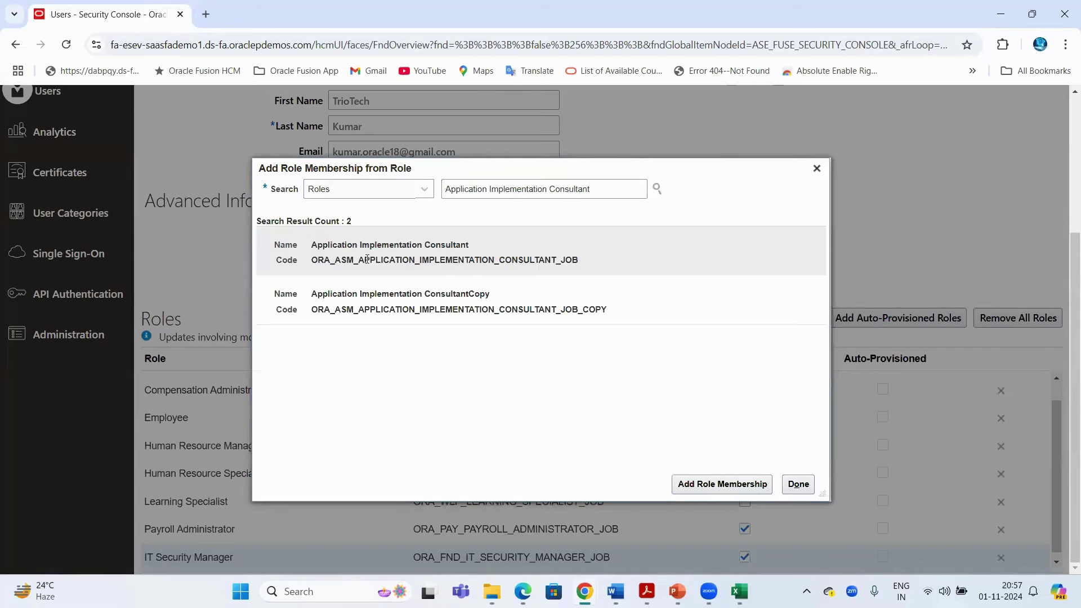
click(696, 484)
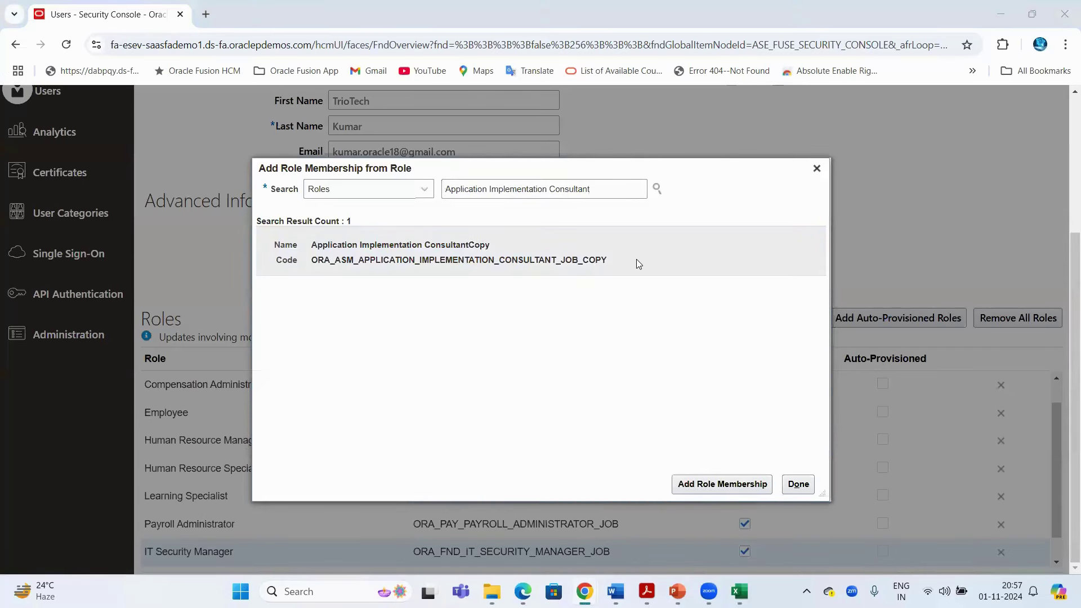
Copy Application Implementation Manager from Excel and add that role to the account
key(alt+Tab)
click(416, 487)
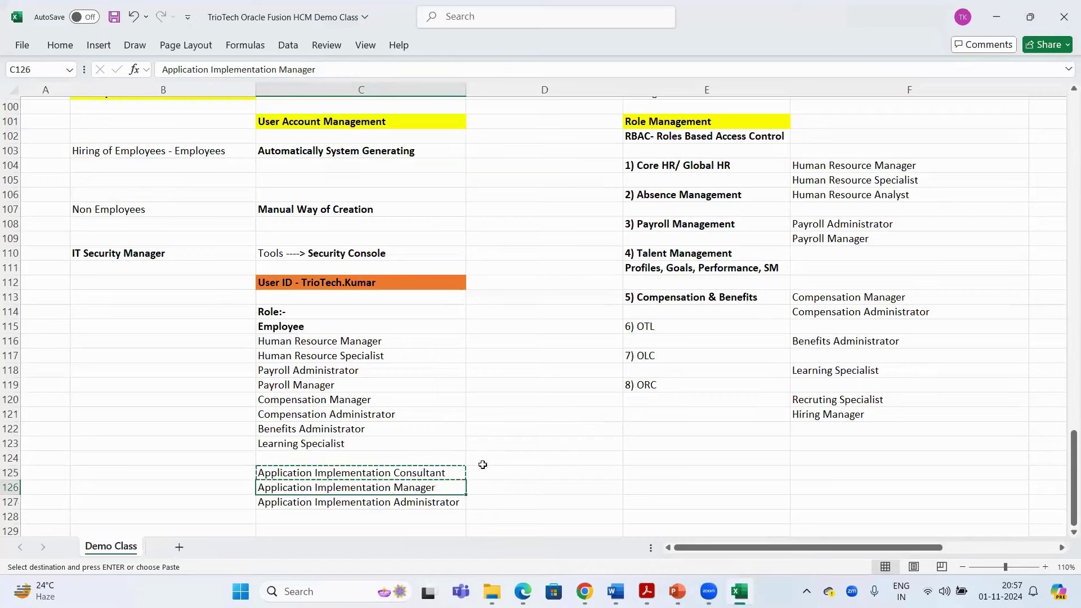
key(ctrl+c)
key(alt+Tab)
triple_click(596, 189)
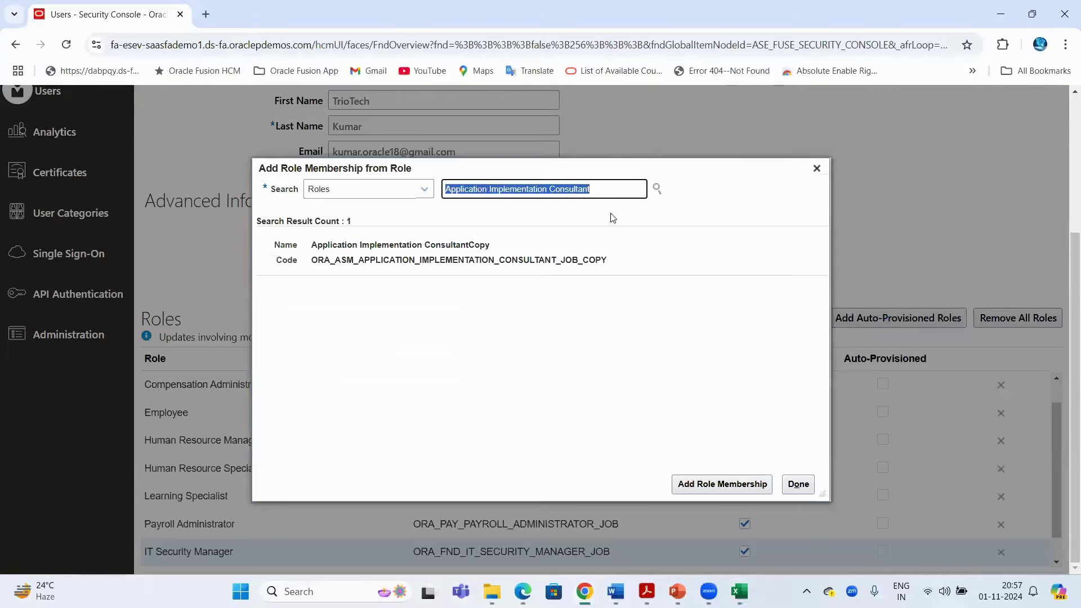
key(ctrl+v)
click(558, 219)
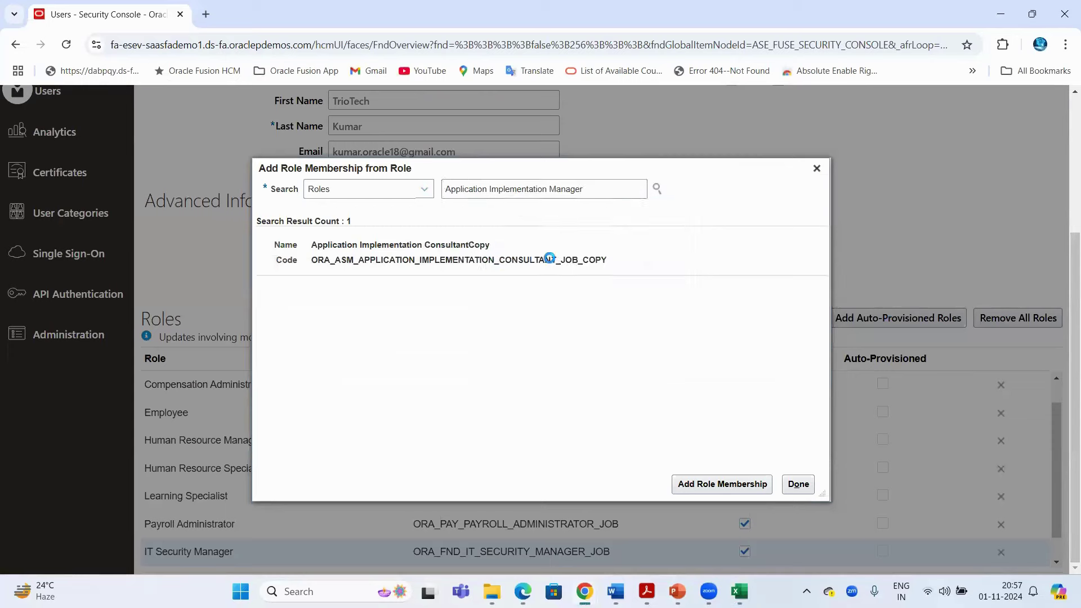
click(702, 485)
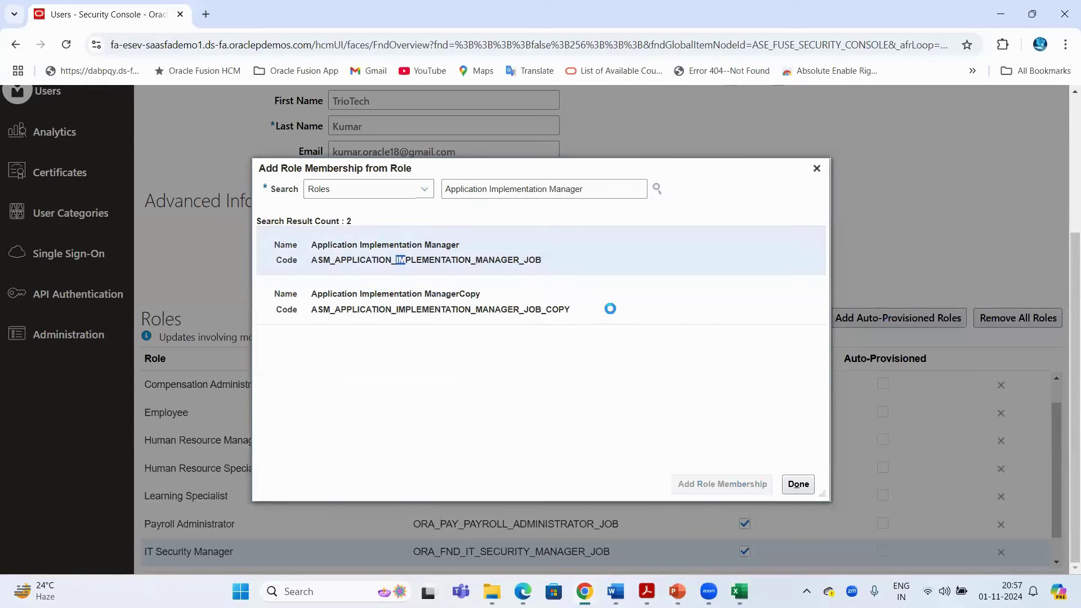
Copy Application Implementation Administrator from Excel, add that role, and close the role dialog
key(alt+Tab)
click(416, 502)
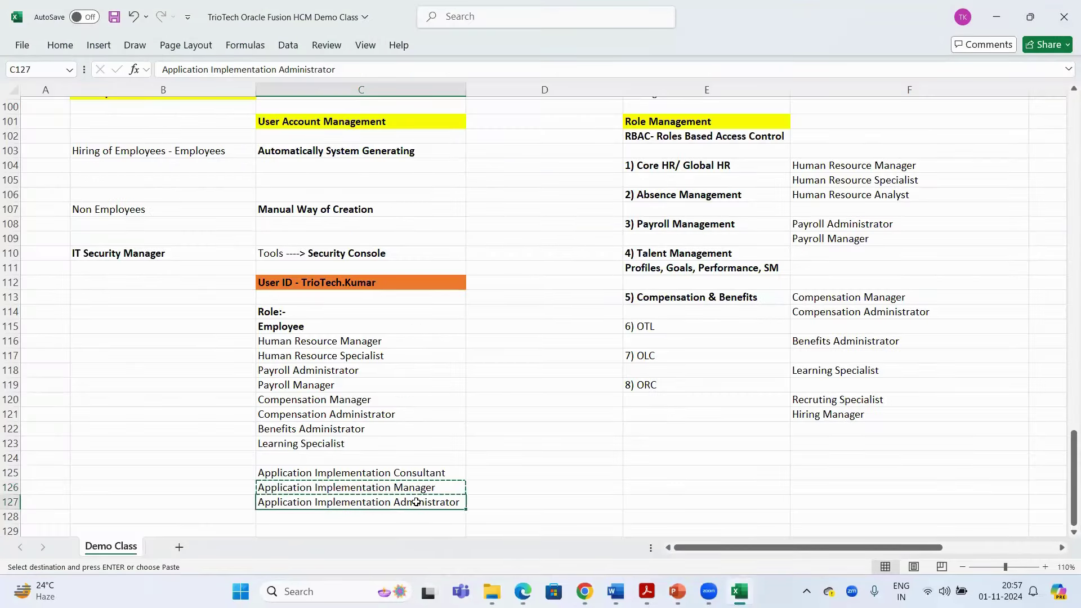
key(ctrl+c)
key(alt+Tab)
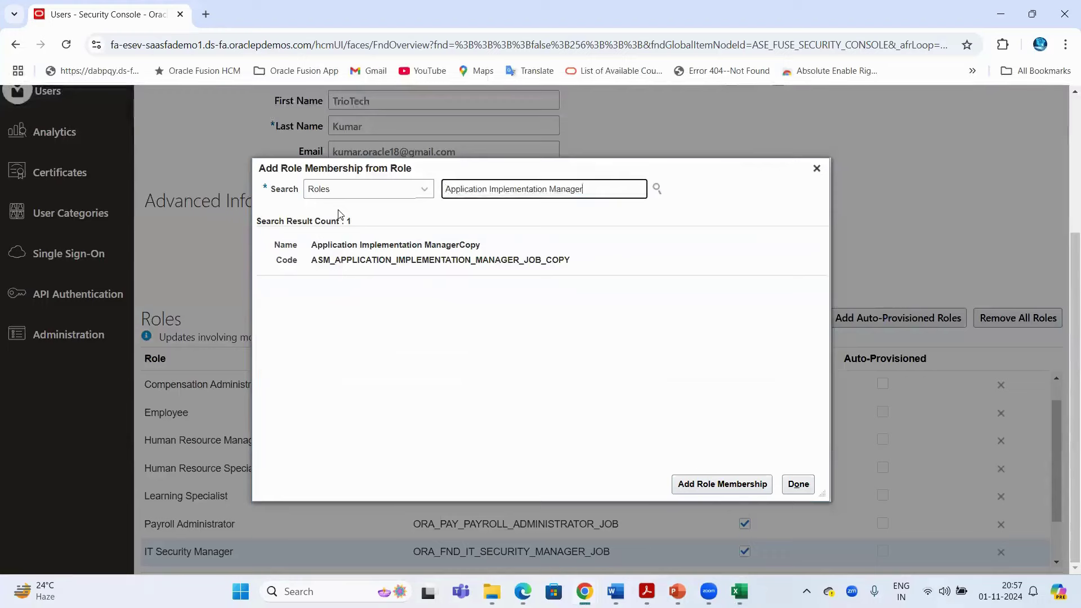
key(ctrl+v)
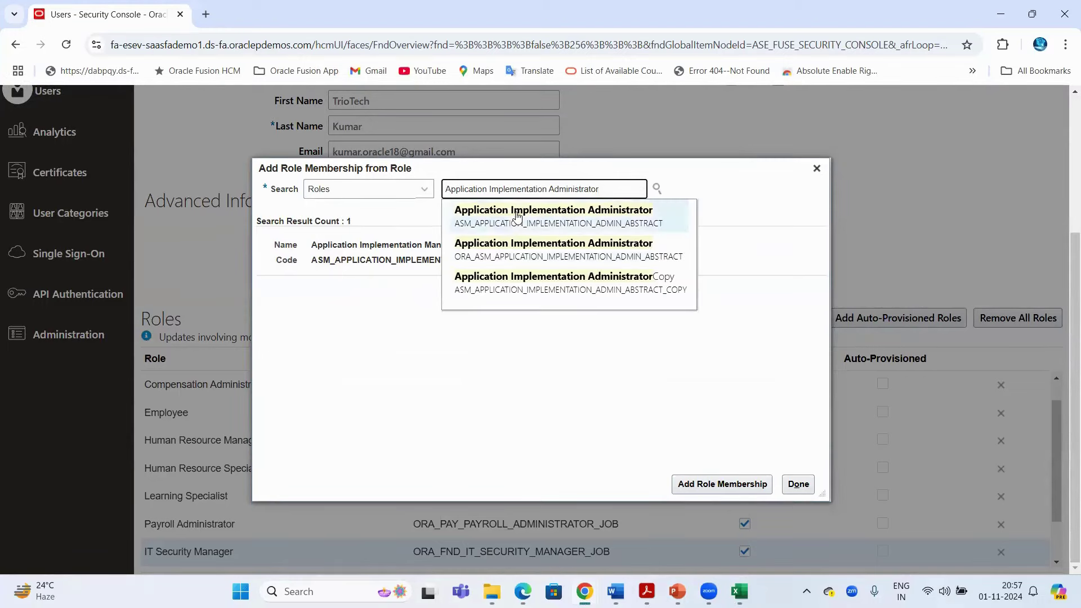
click(513, 250)
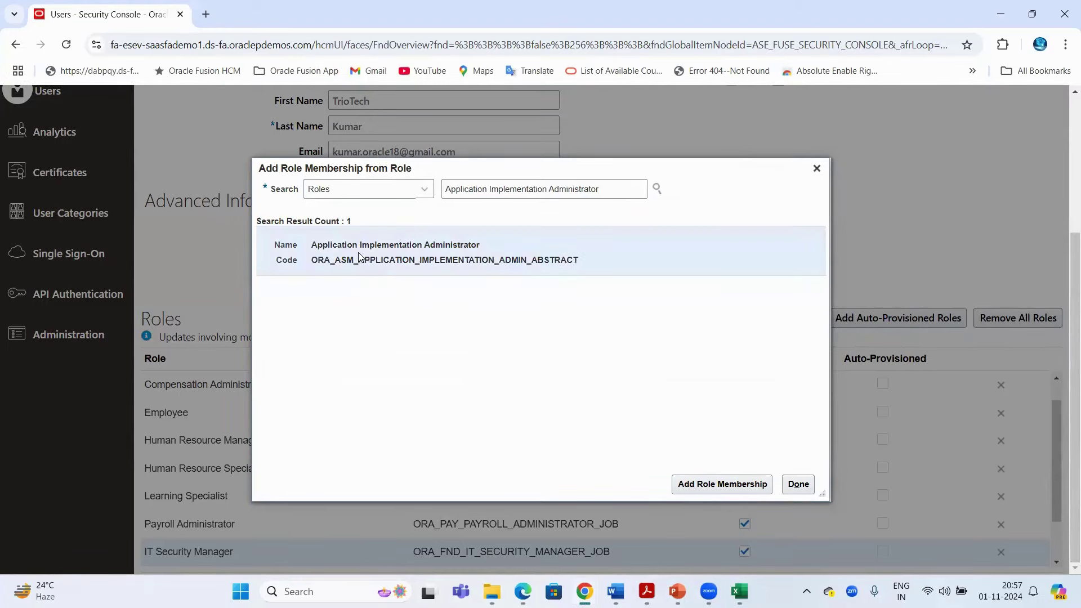
click(724, 485)
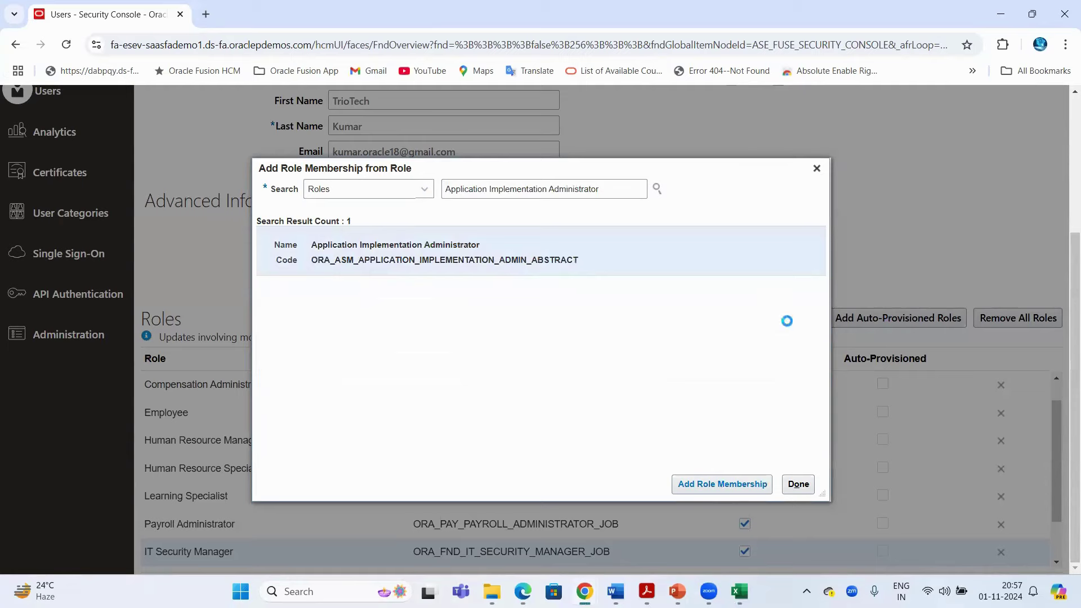
click(817, 168)
scroll(282, 479, down, 3)
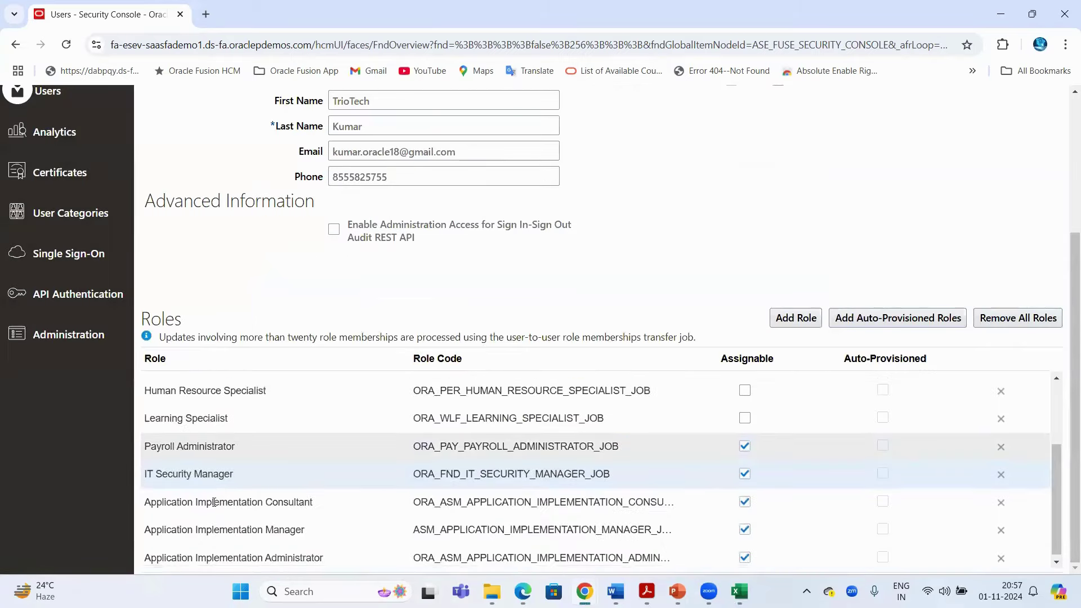
Save and close the account's role changes, return to the user list, and bring up the sign-out page
scroll(200, 508, up, 5)
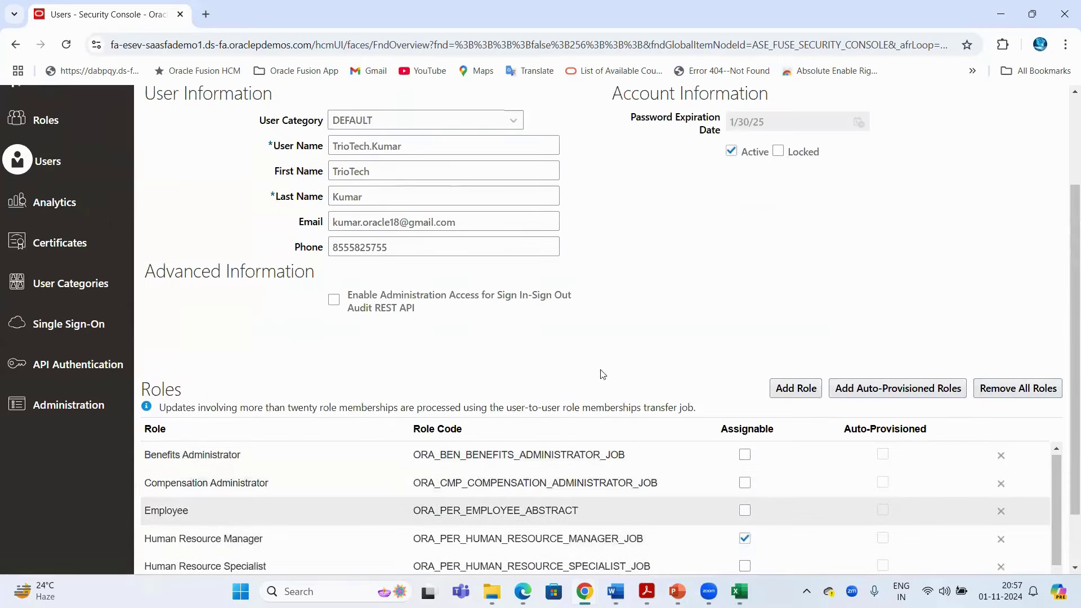
scroll(704, 328, up, 1)
scroll(704, 328, up, 2)
click(906, 174)
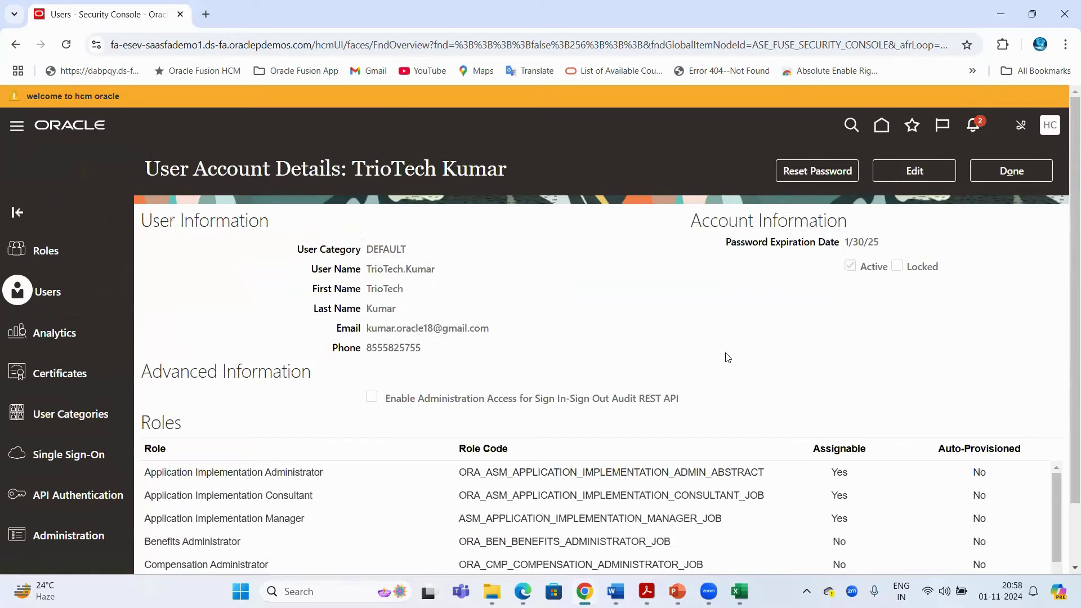
click(999, 179)
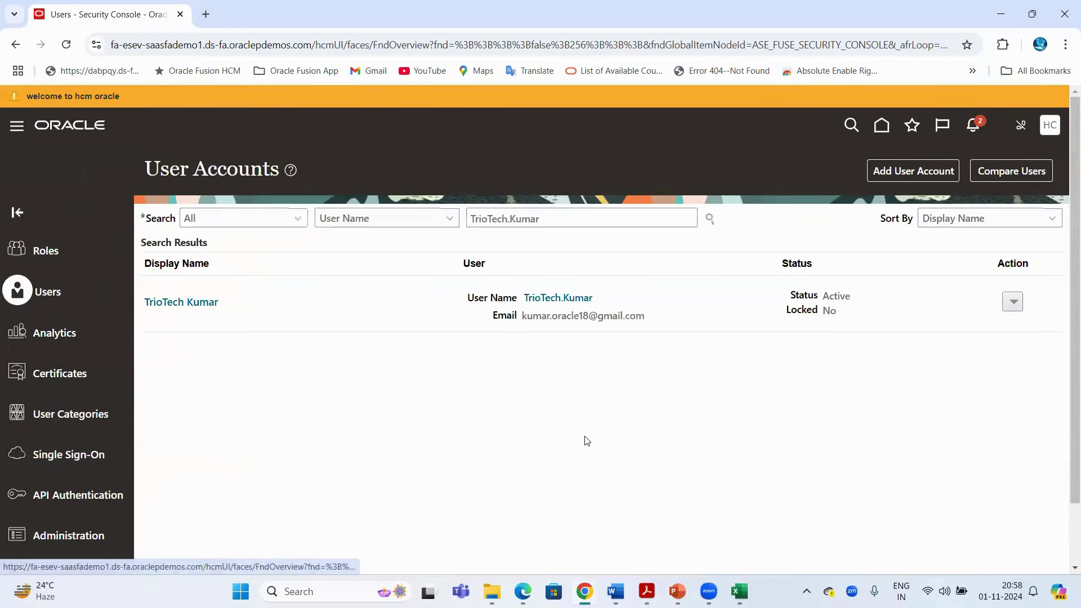
key(alt+Tab)
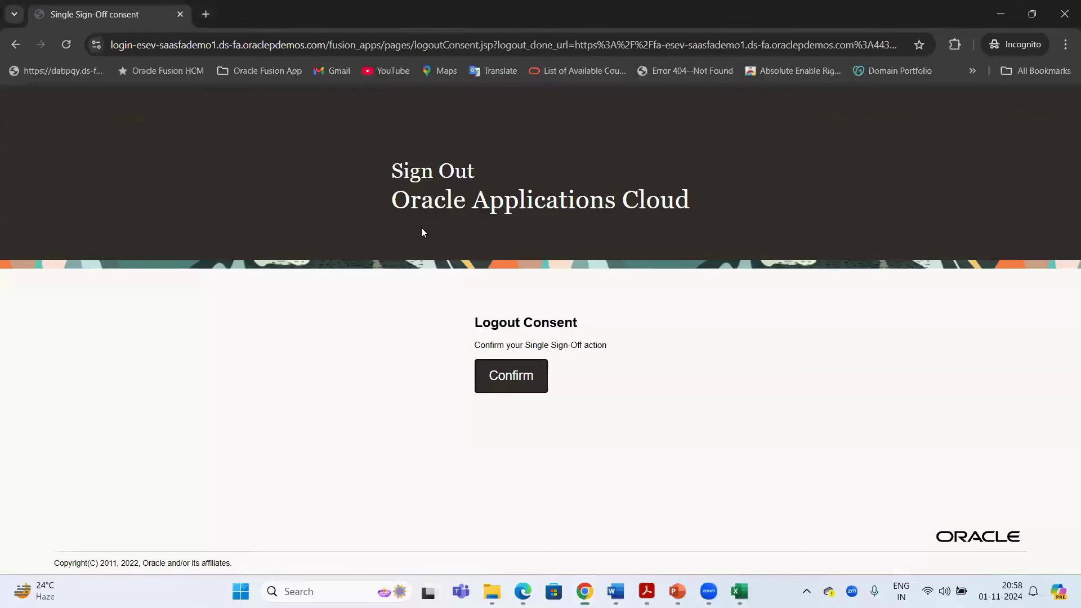
Confirm sign-out, sign in as the new TrioTech user with the saved login, and open the account menu
click(509, 380)
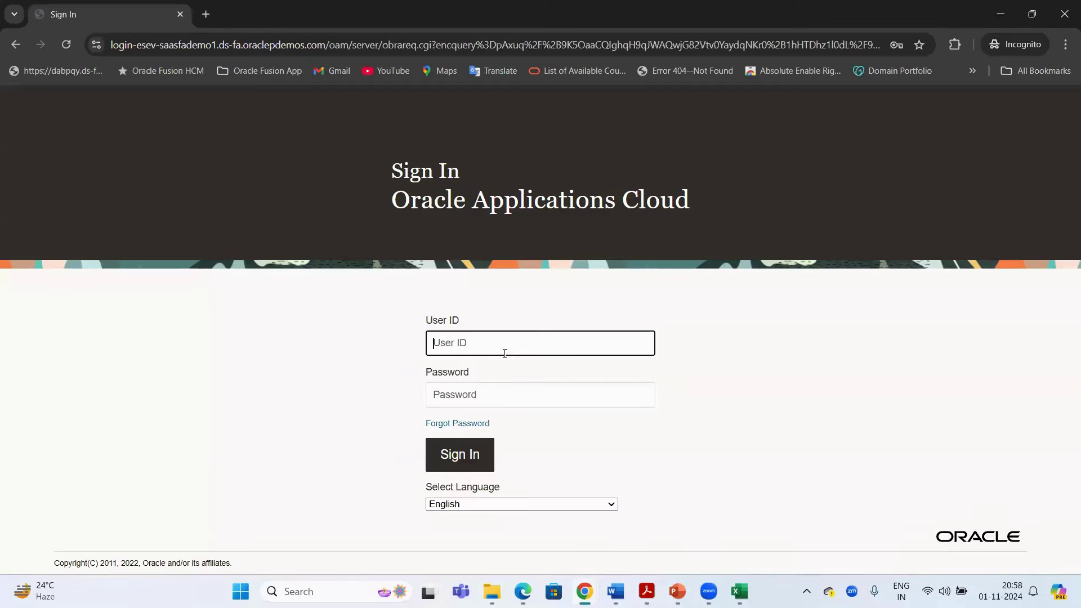
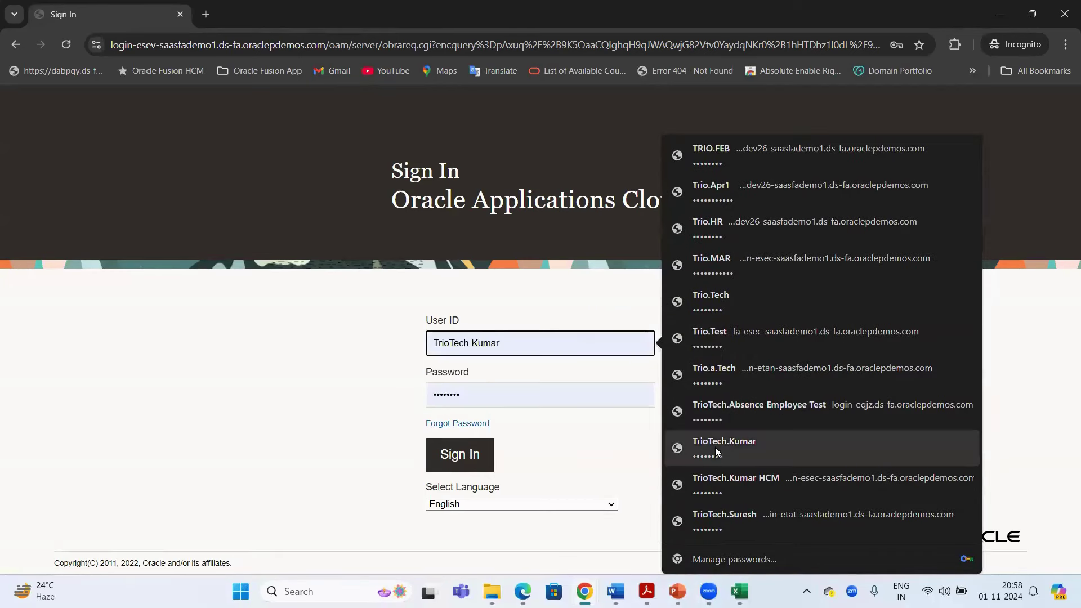
click(715, 447)
click(470, 459)
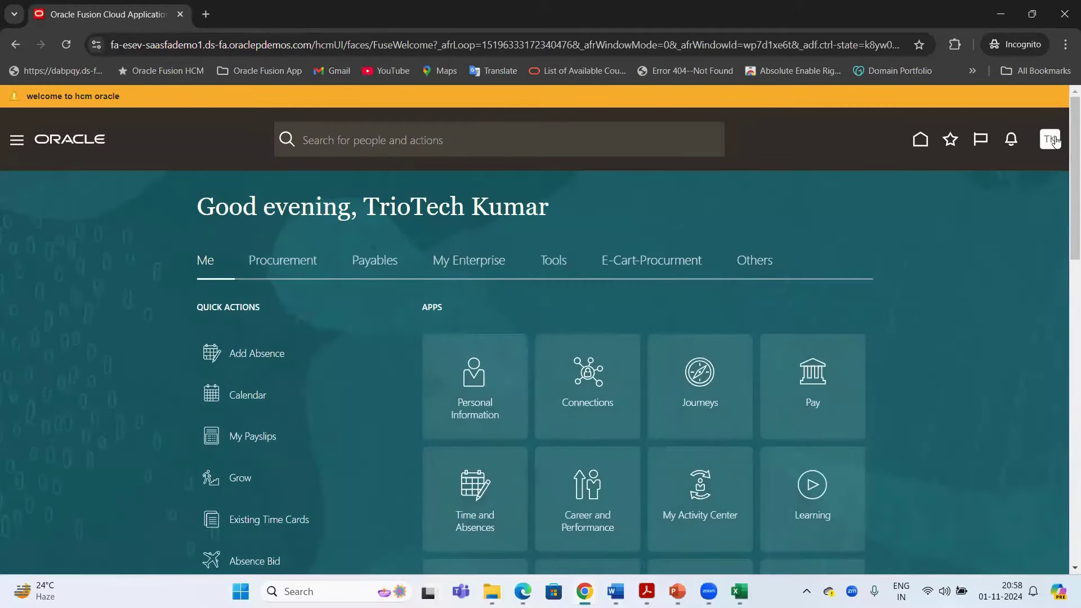
click(1049, 139)
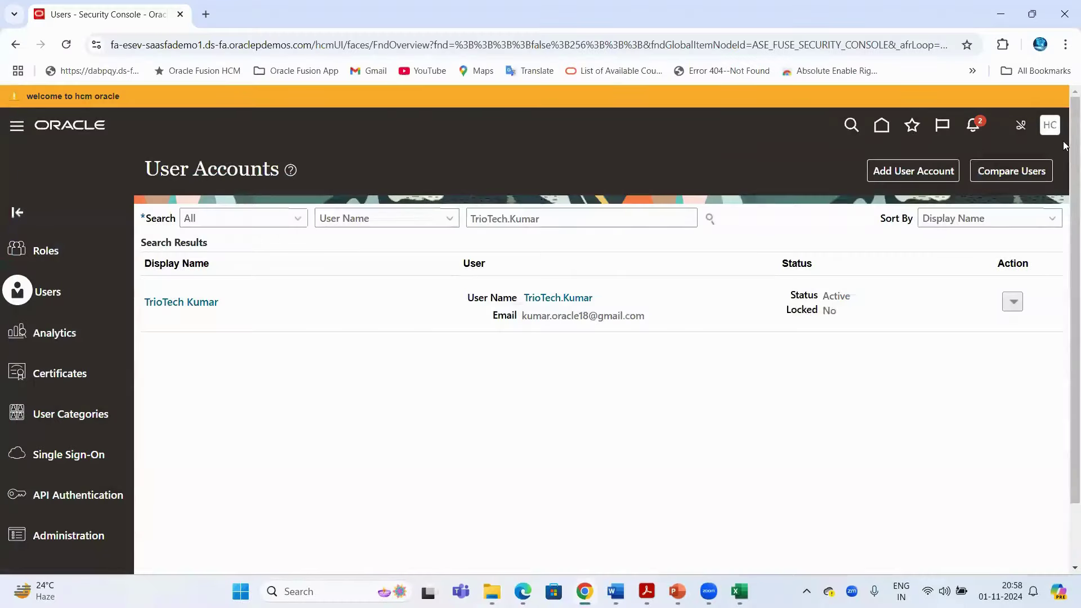
Sign the admin out, clear the prefilled User ID, and sign in with the new user's saved login
click(1041, 148)
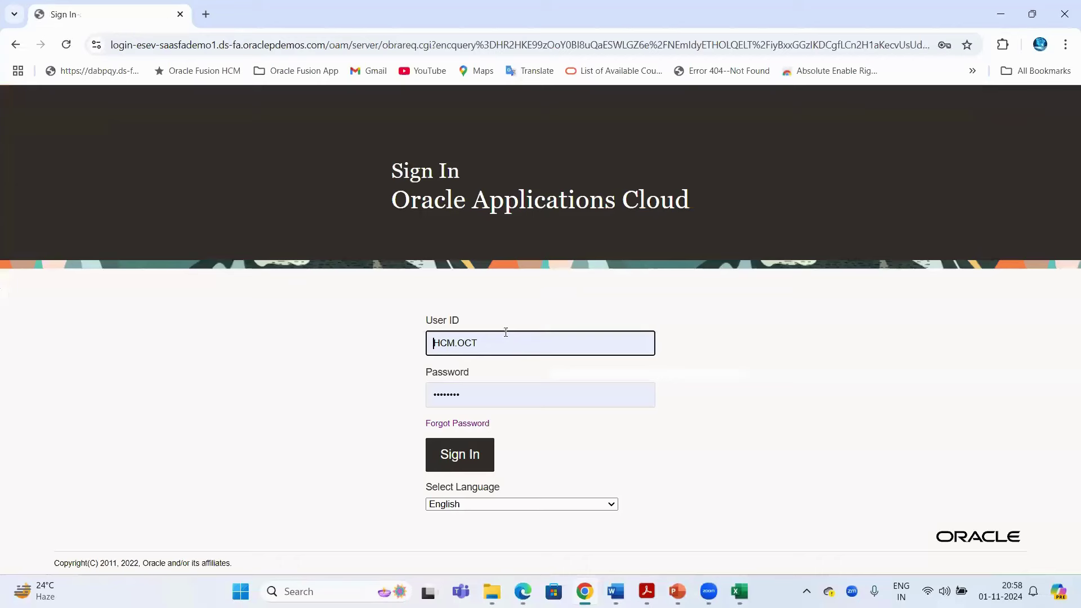
double_click(474, 341)
key(BackSpace)
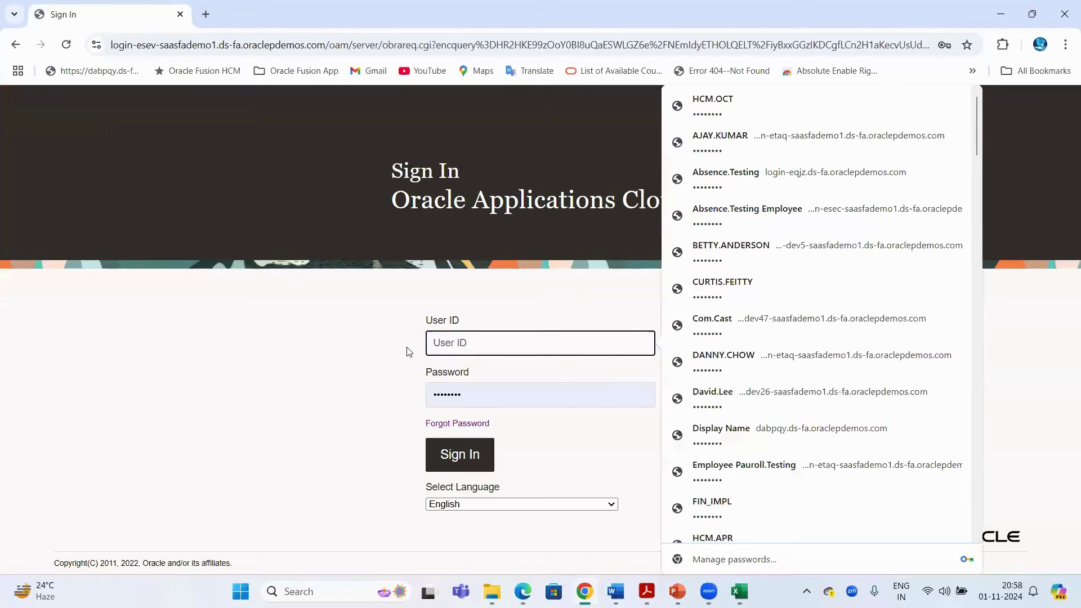
text(trio)
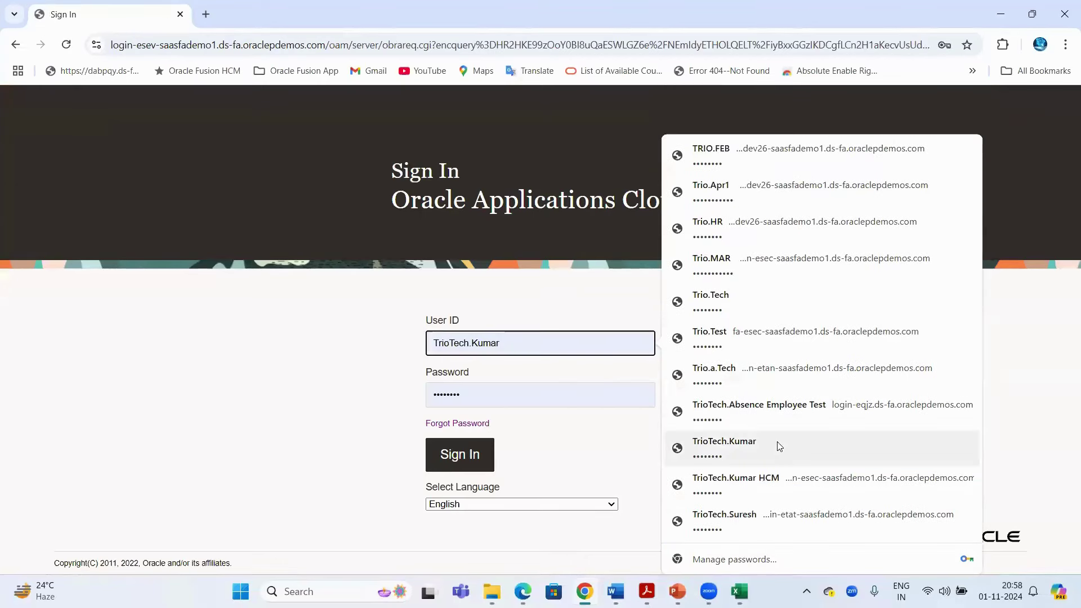
click(723, 447)
click(472, 460)
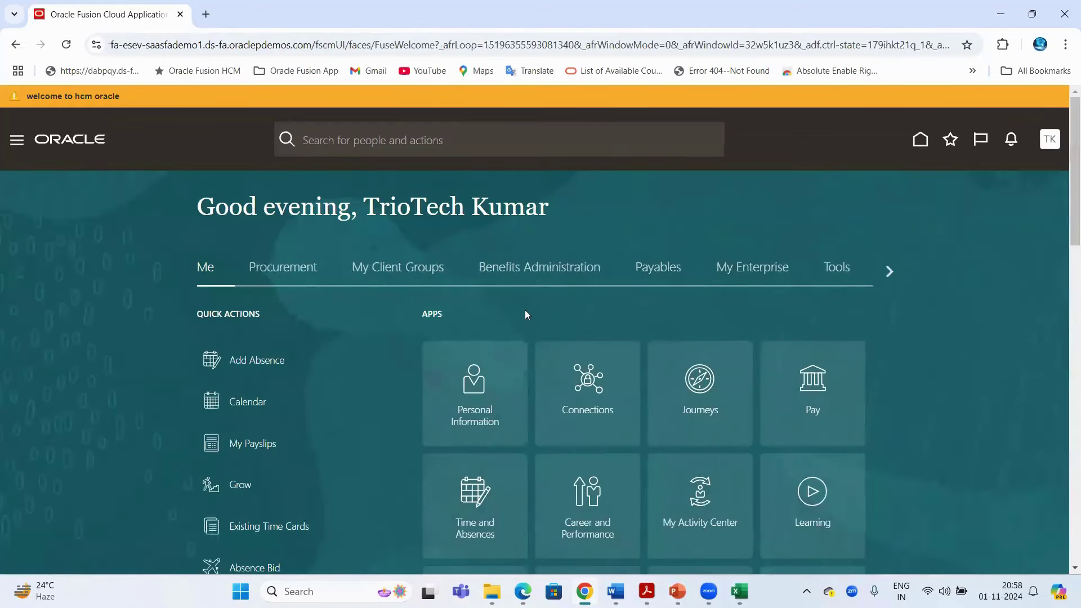
View the new user's Tools apps, sign out with confirmation, and sign back in
click(839, 275)
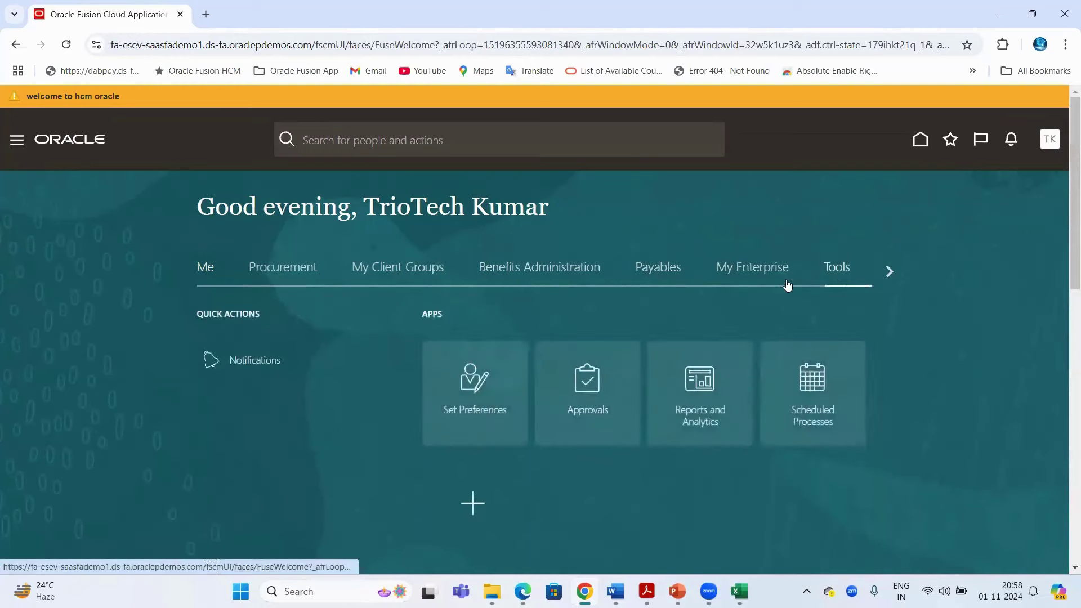
click(1050, 139)
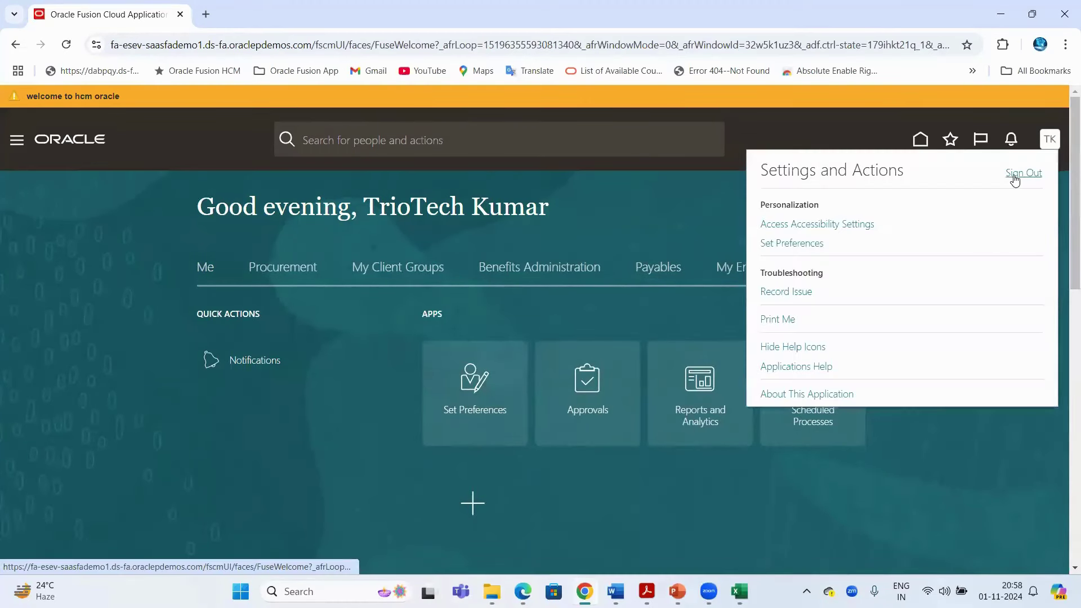
click(1015, 175)
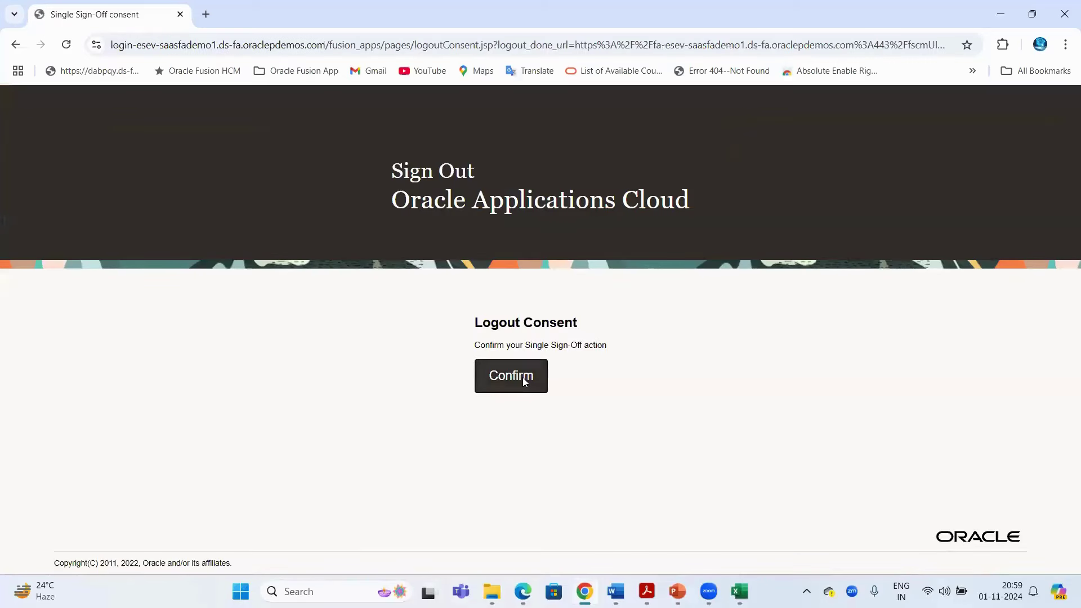
click(524, 381)
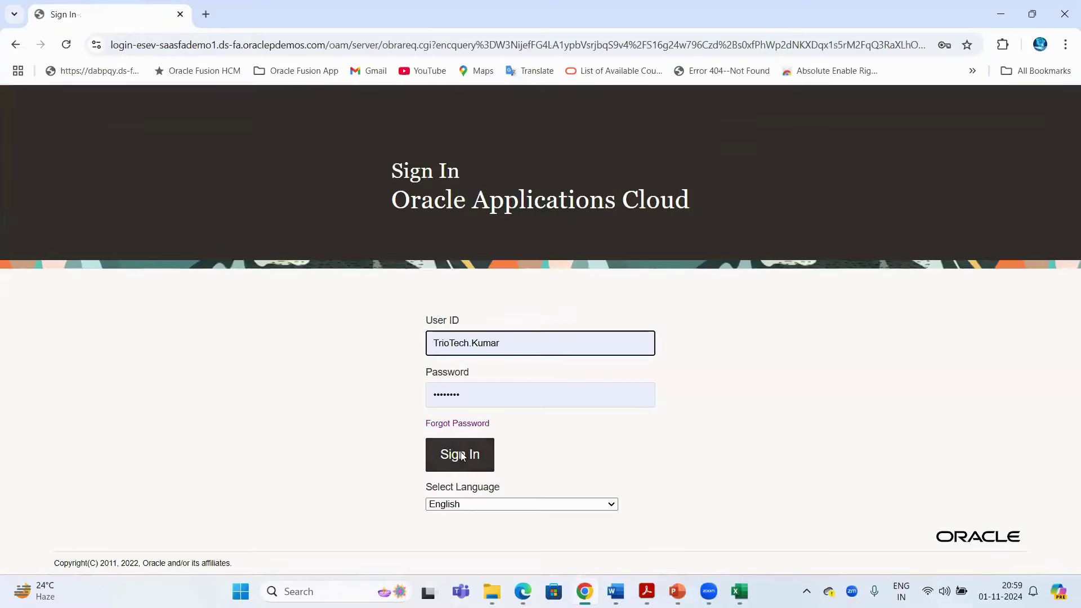
click(461, 455)
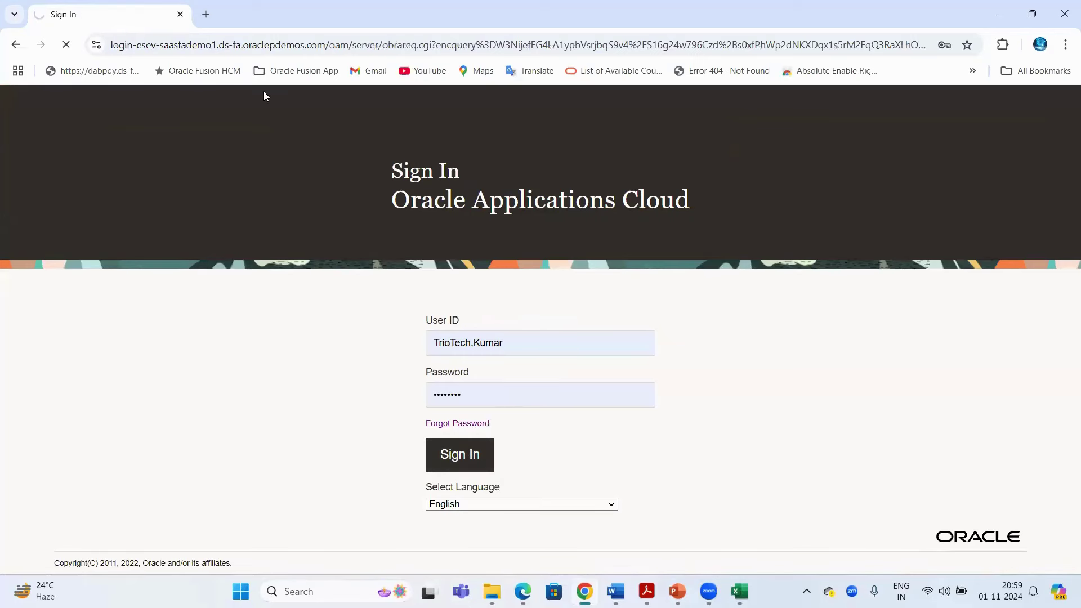
Check the web address and Tools apps, sign out again, and open a private browser window
click(270, 45)
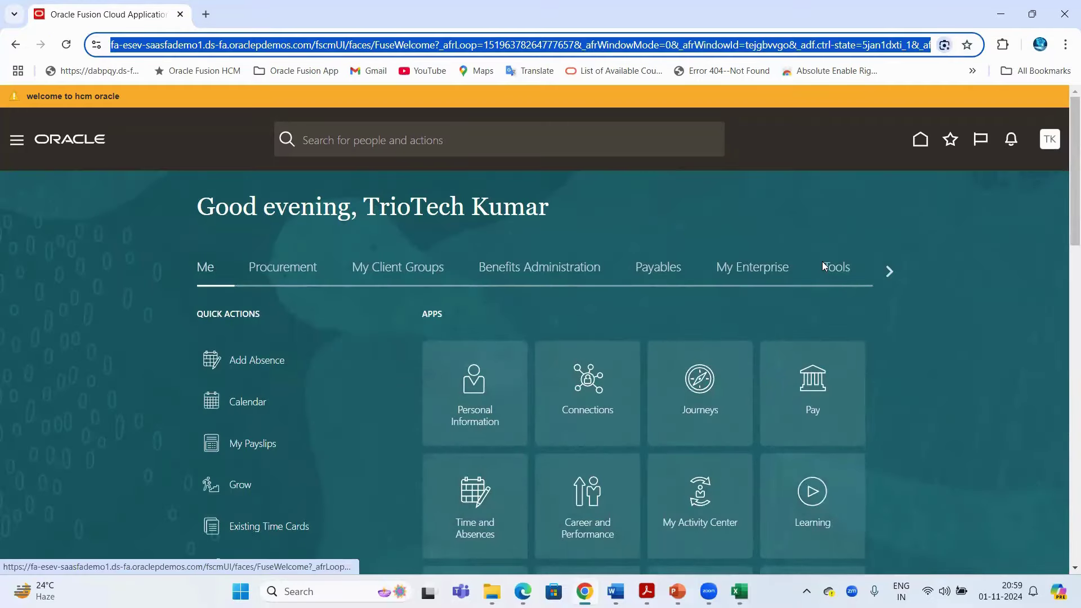
click(822, 263)
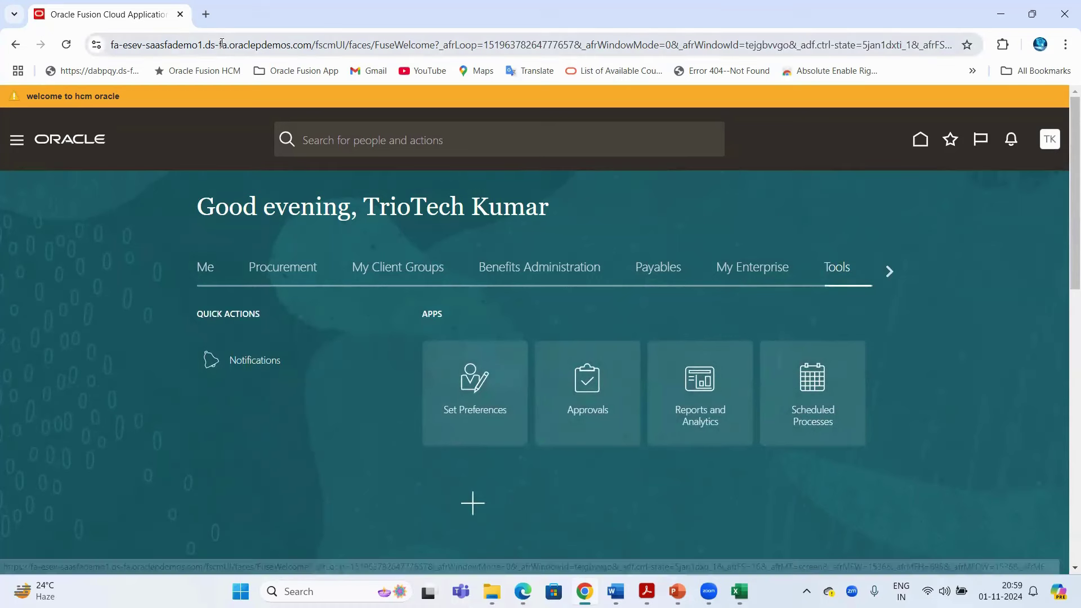
drag(306, 44, 110, 45)
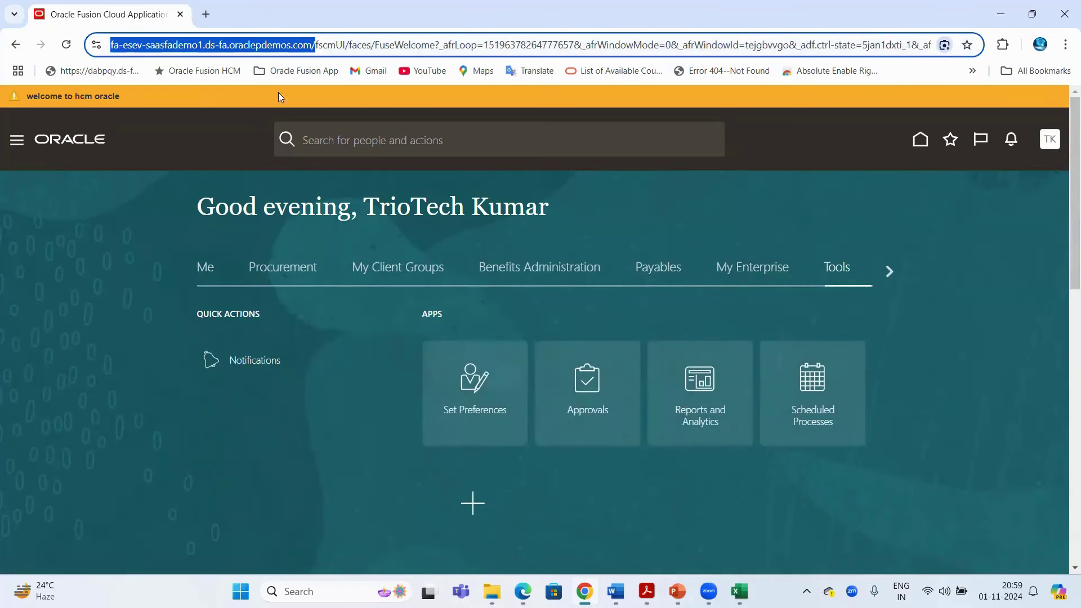
click(1055, 148)
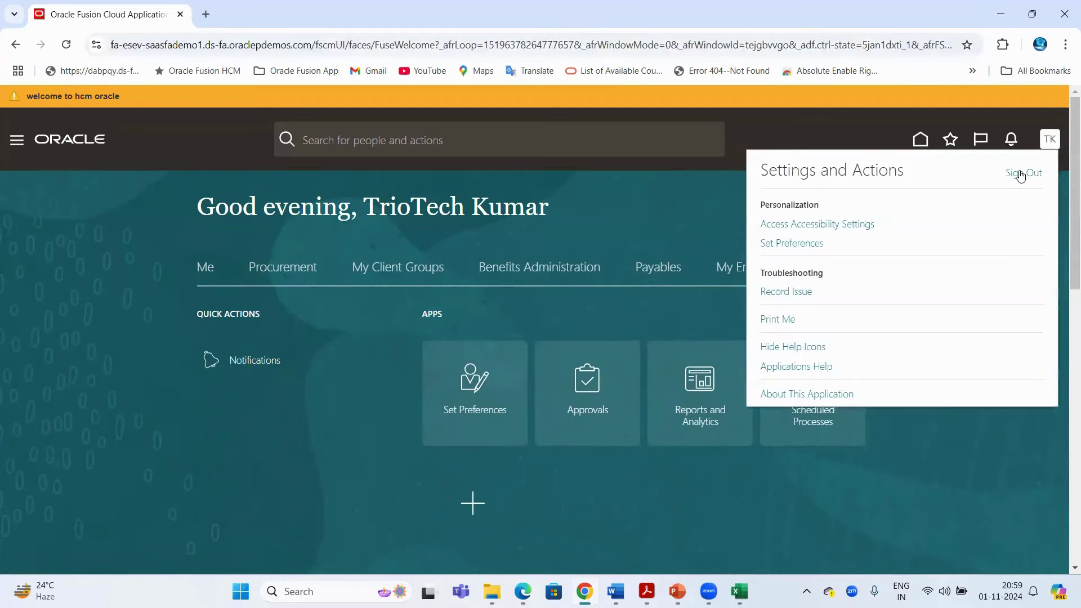
click(1021, 174)
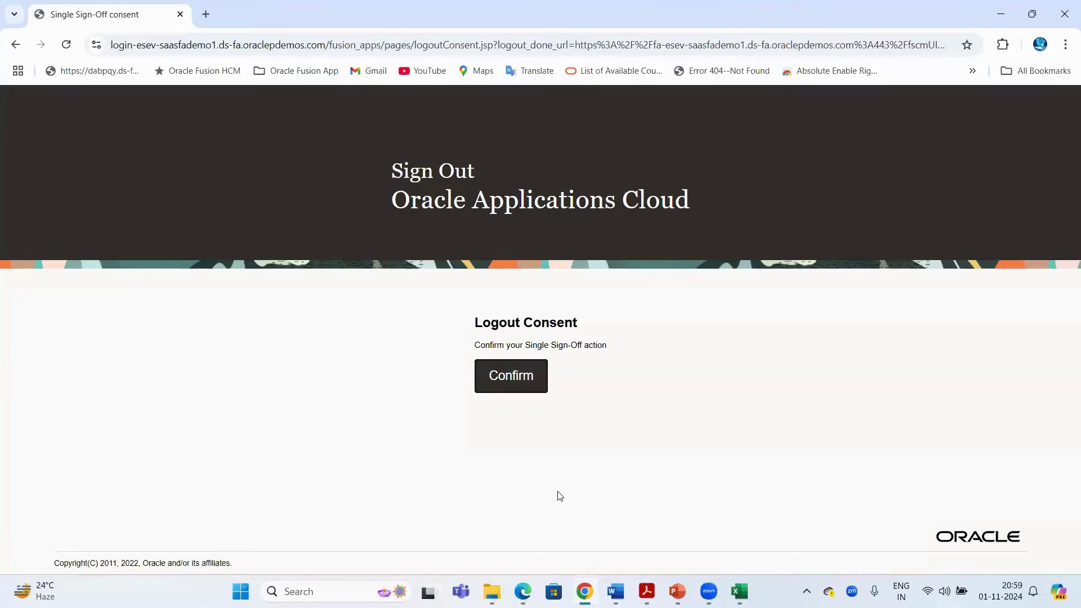
key(ctrl+shift+n)
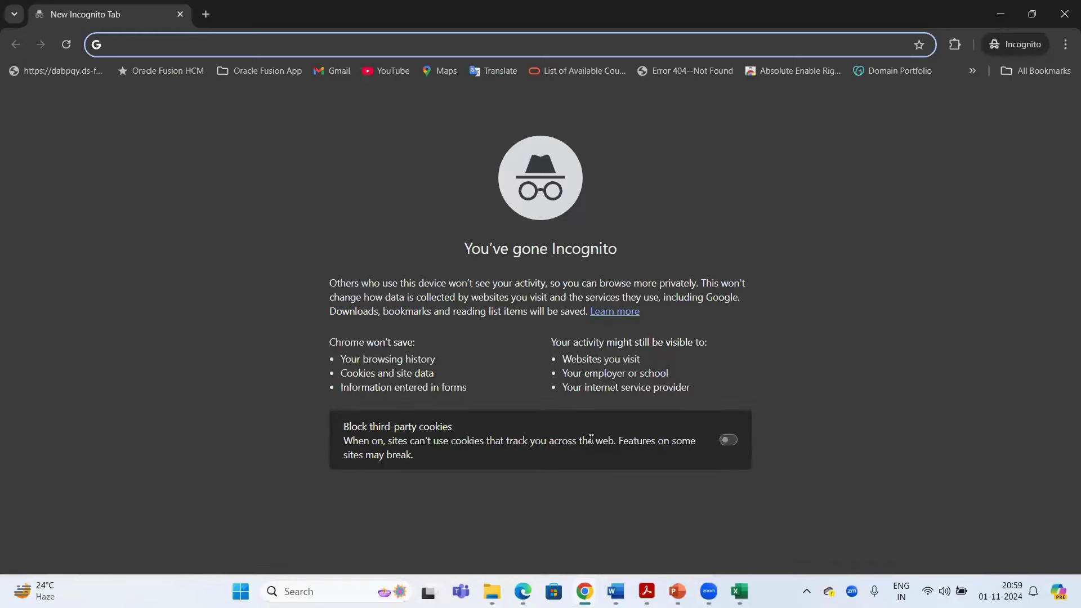
Load the fa-esev Oracle sign-in page and sign in with the new user's saved login
text(ese)
click(234, 160)
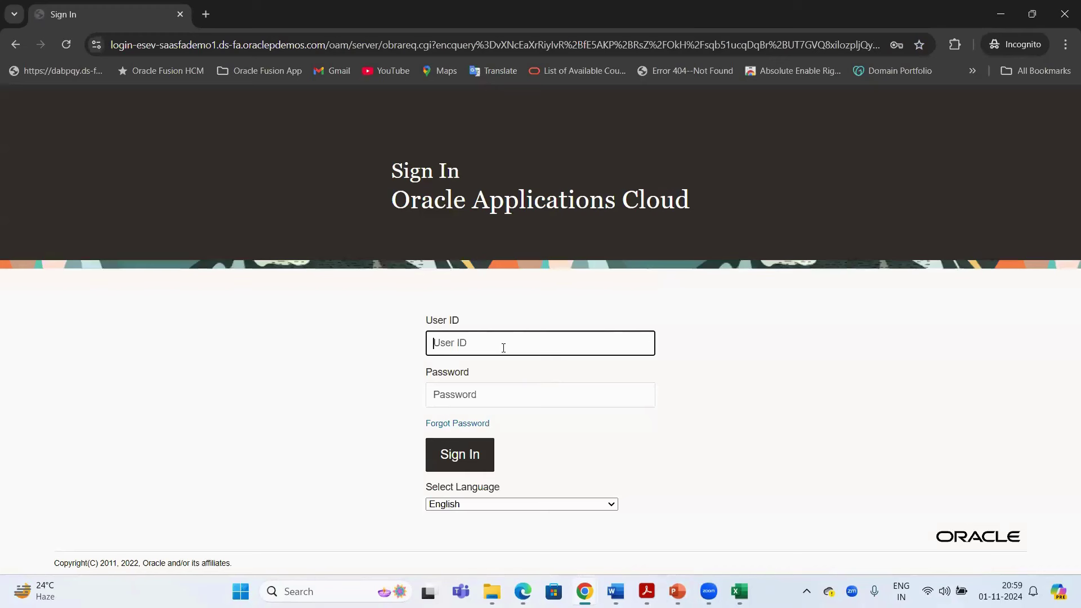
text(tr)
click(536, 338)
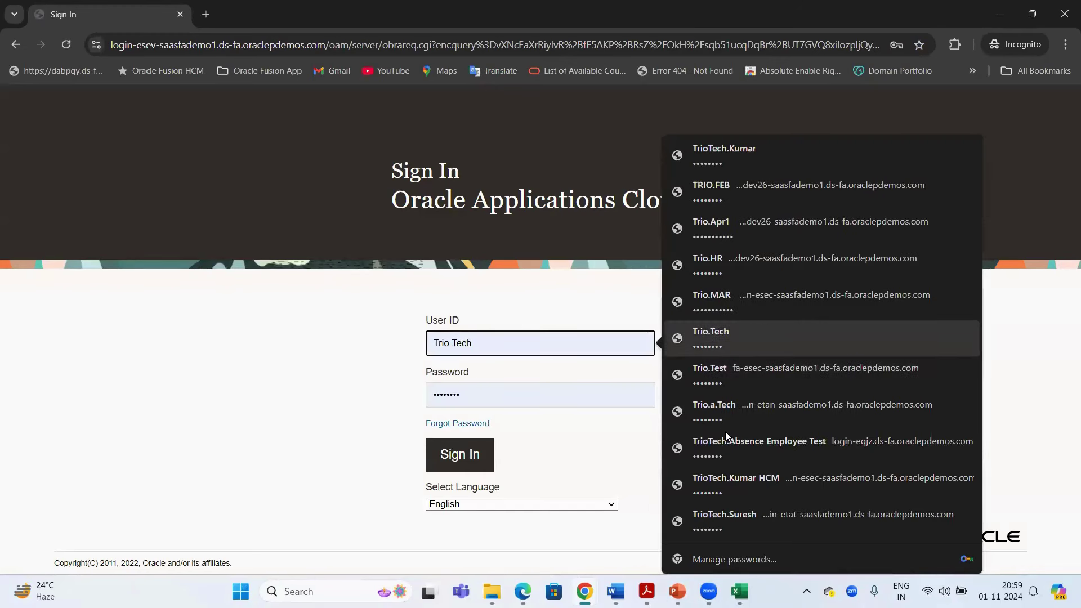
click(726, 162)
key(Return)
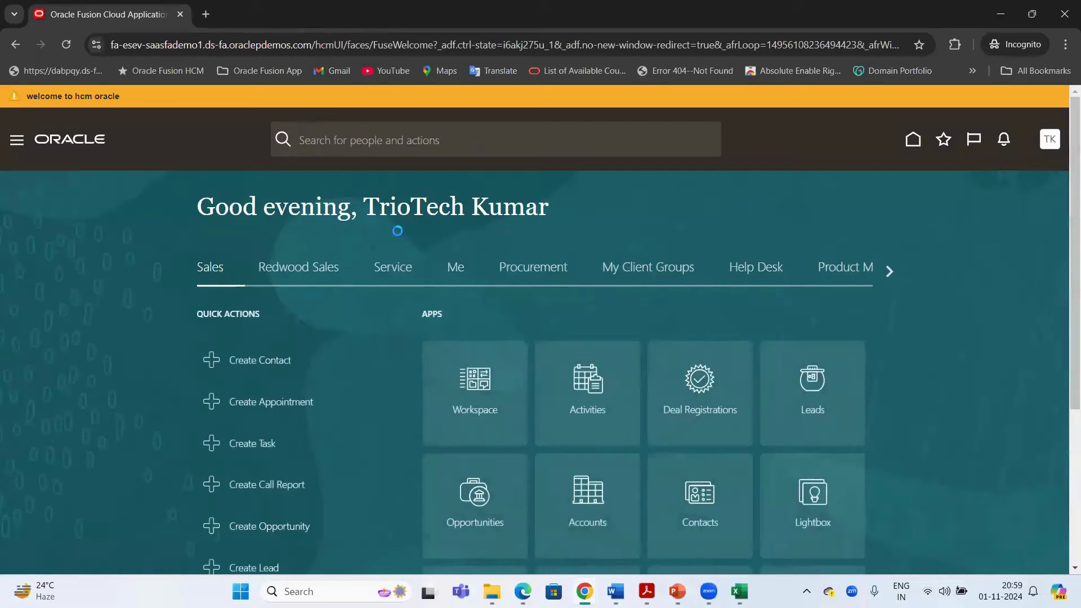
Page through the home page's navigation groups and open the Tools group of apps
drag(487, 212, 389, 210)
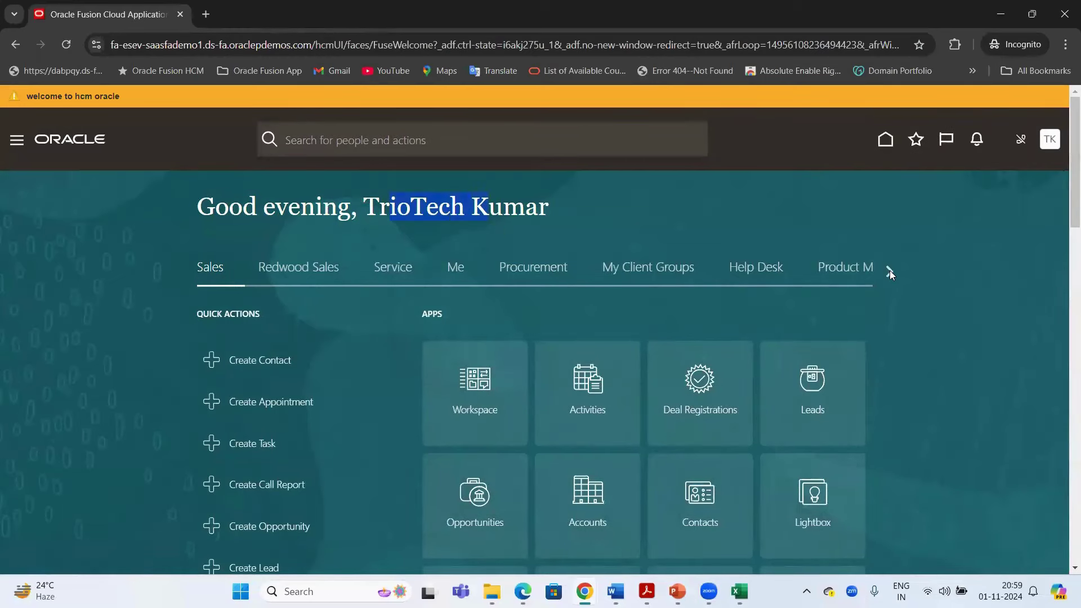
click(889, 272)
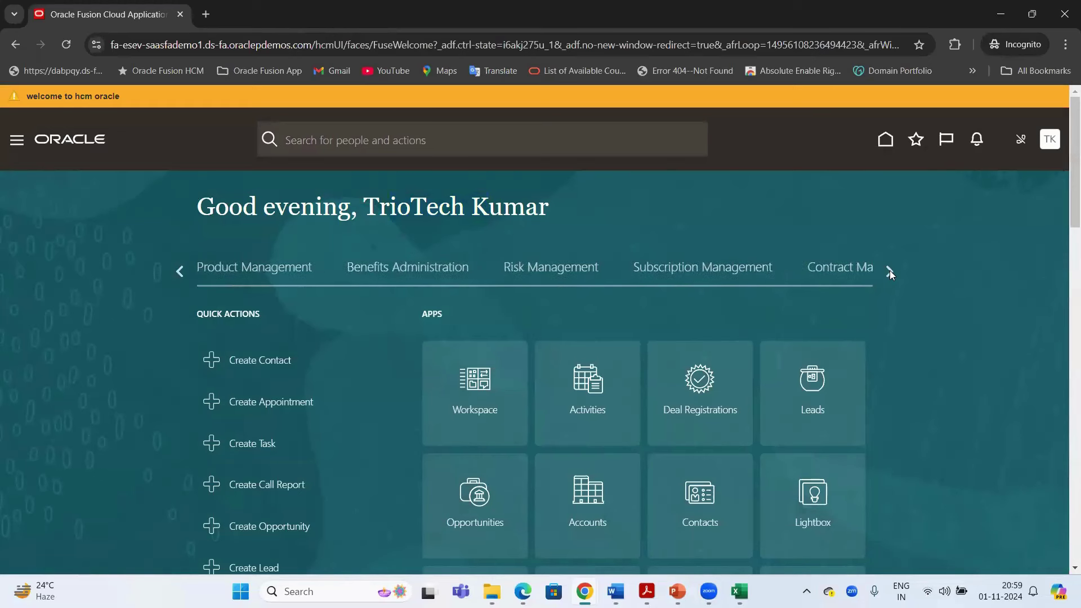
click(889, 270)
click(890, 271)
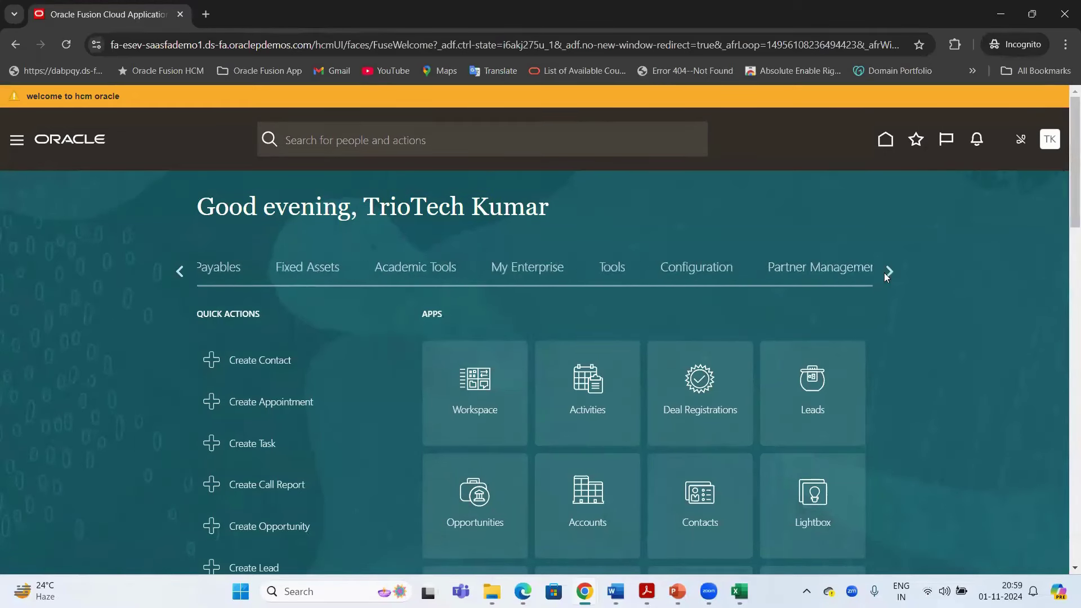
click(619, 269)
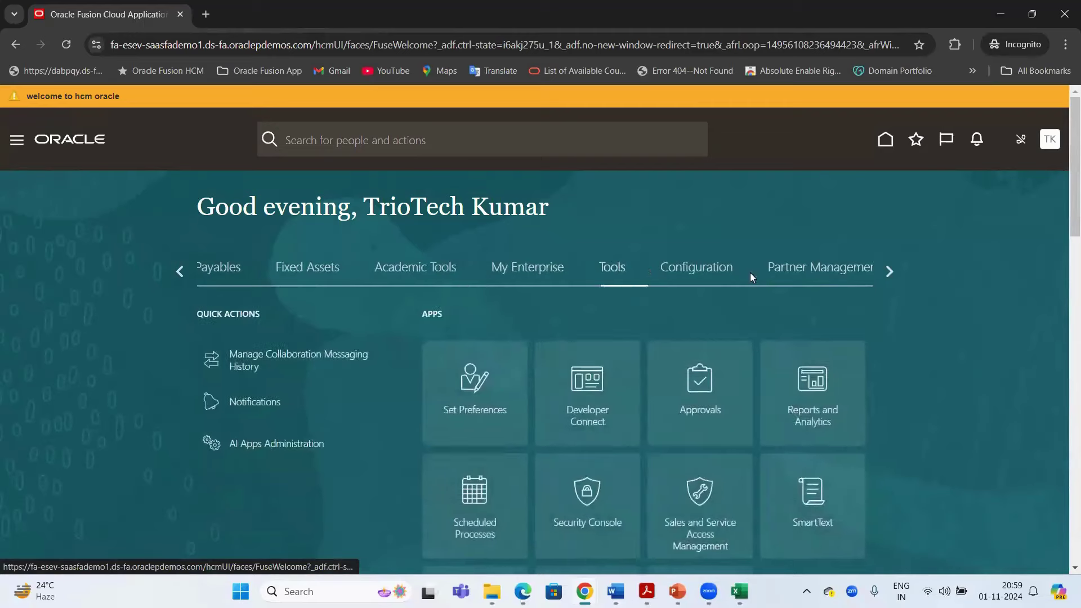
scroll(619, 361, down, 2)
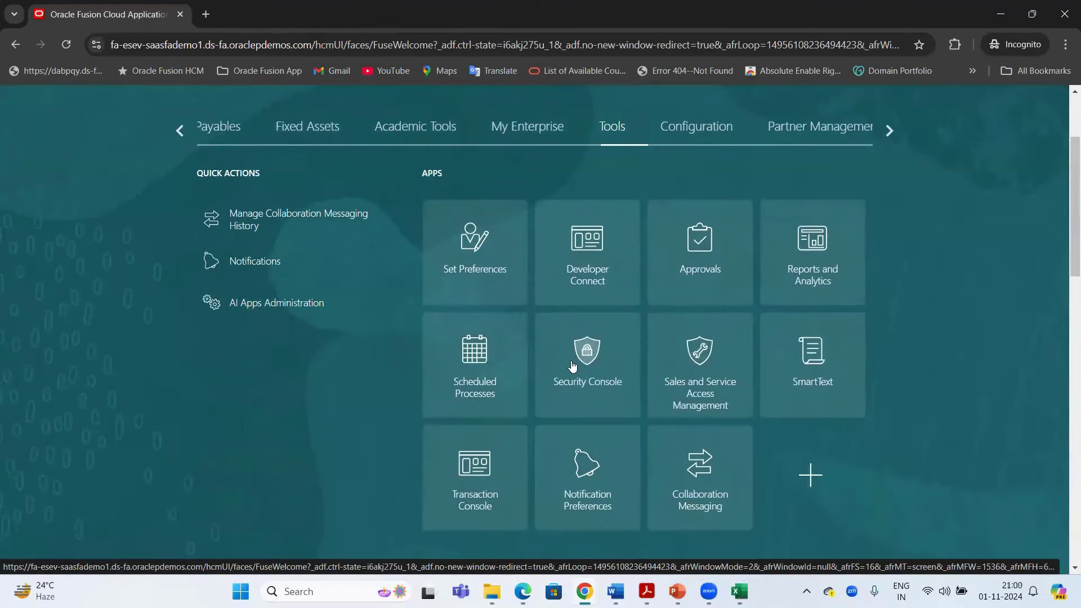
scroll(463, 225, up, 2)
double_click(487, 205)
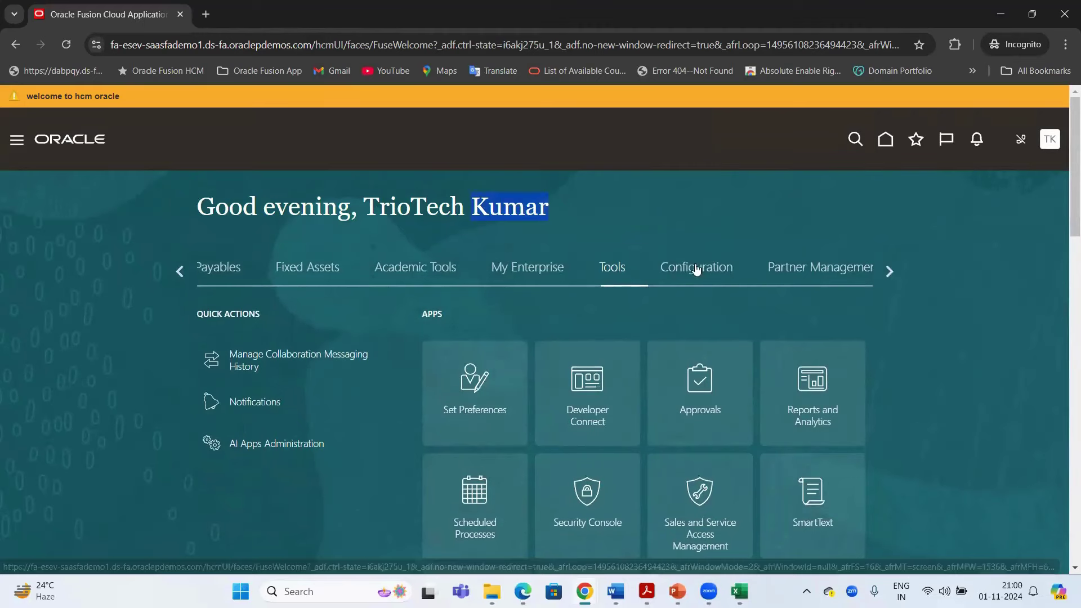
scroll(608, 386, down, 1)
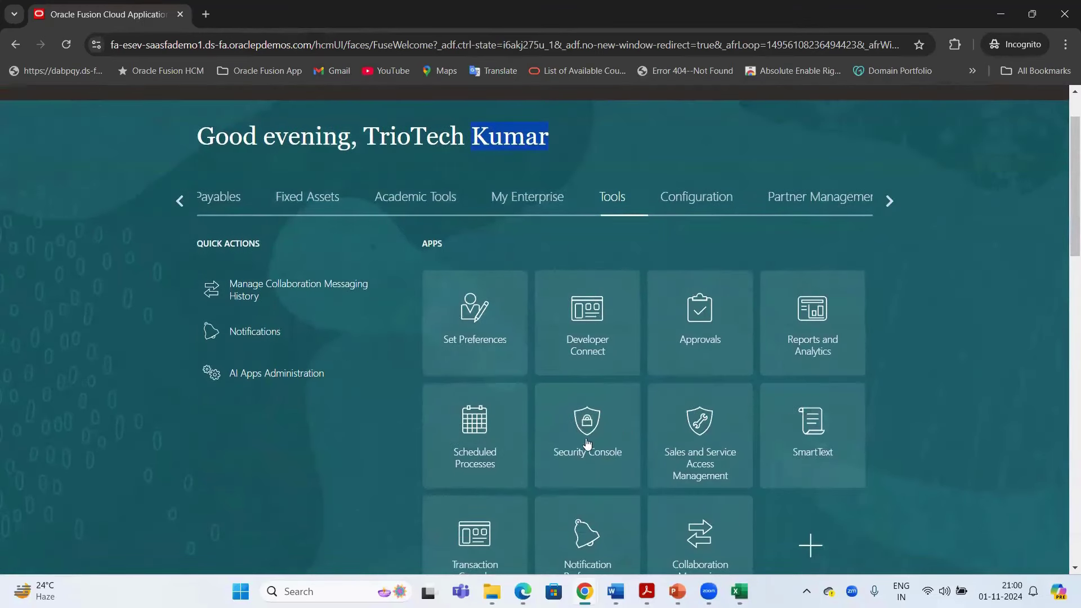
scroll(929, 312, up, 1)
click(945, 231)
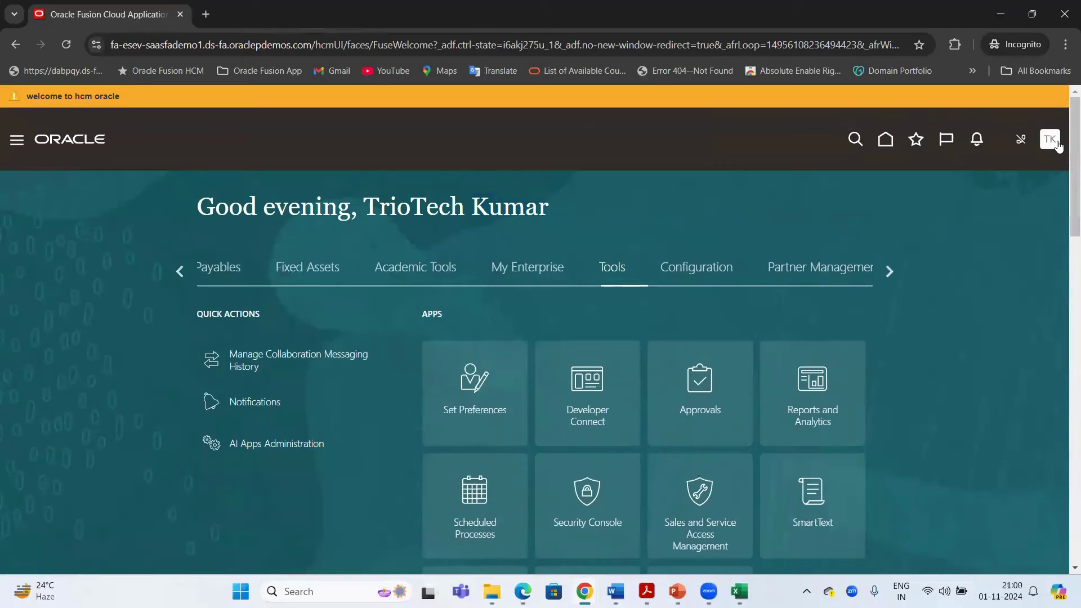
Review the Administration options in the Settings and Actions menu, then close it
click(1050, 141)
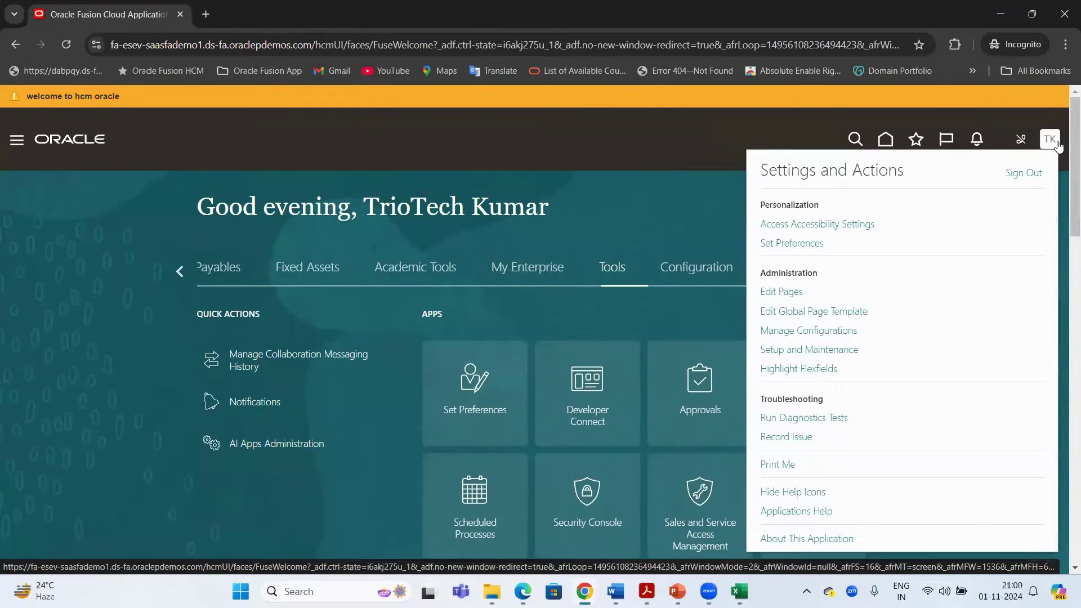
drag(767, 171, 878, 170)
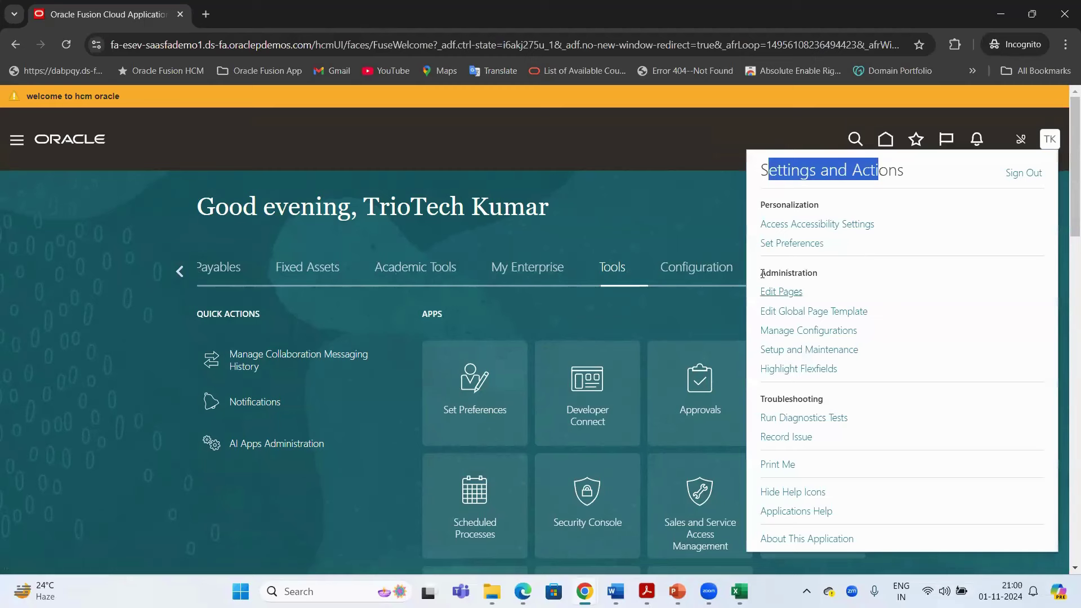
drag(762, 274, 824, 367)
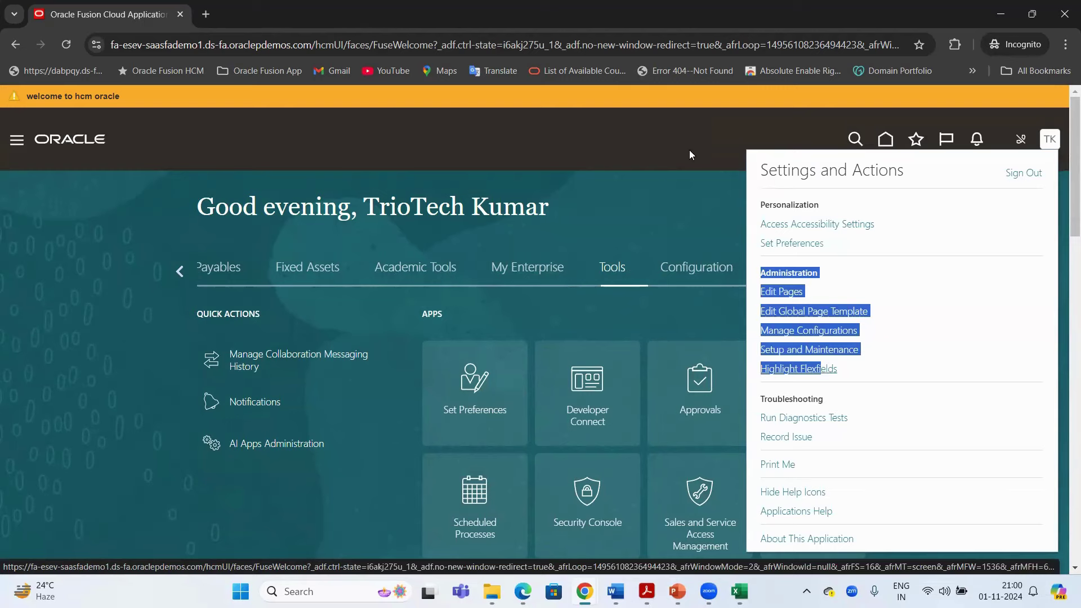
click(587, 491)
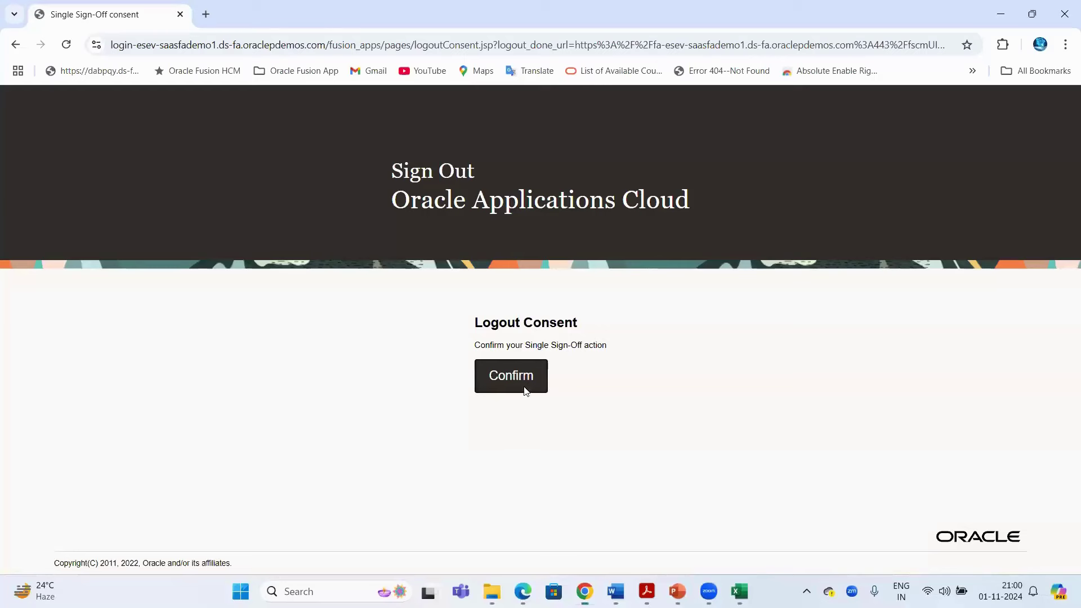
Sign out, sign back in with the saved hcm.o administrator login, then switch to the Excel notes
click(524, 390)
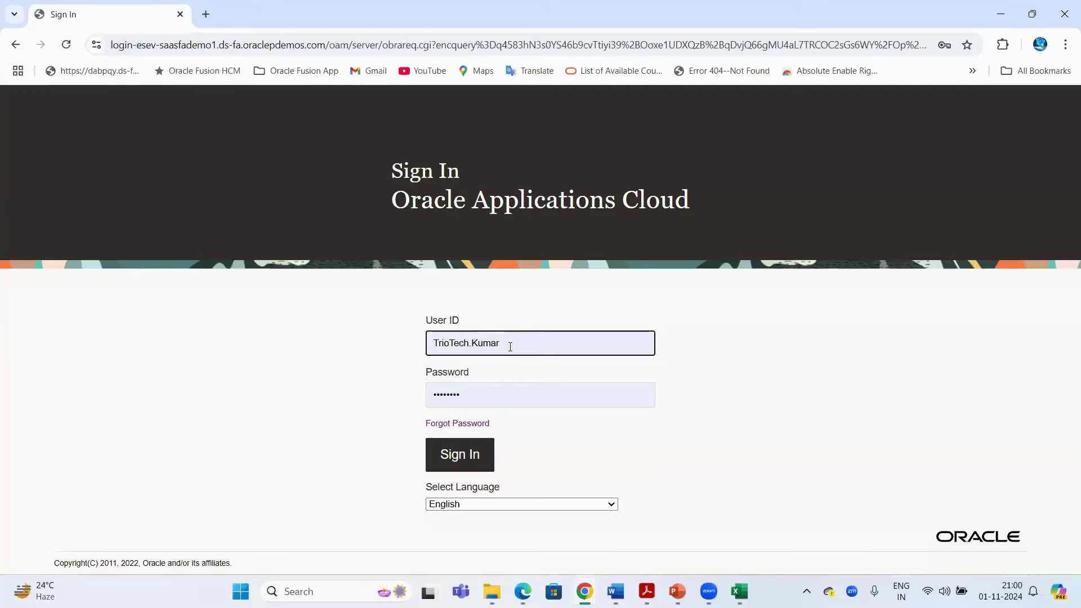
drag(510, 346, 430, 342)
text(hcm)
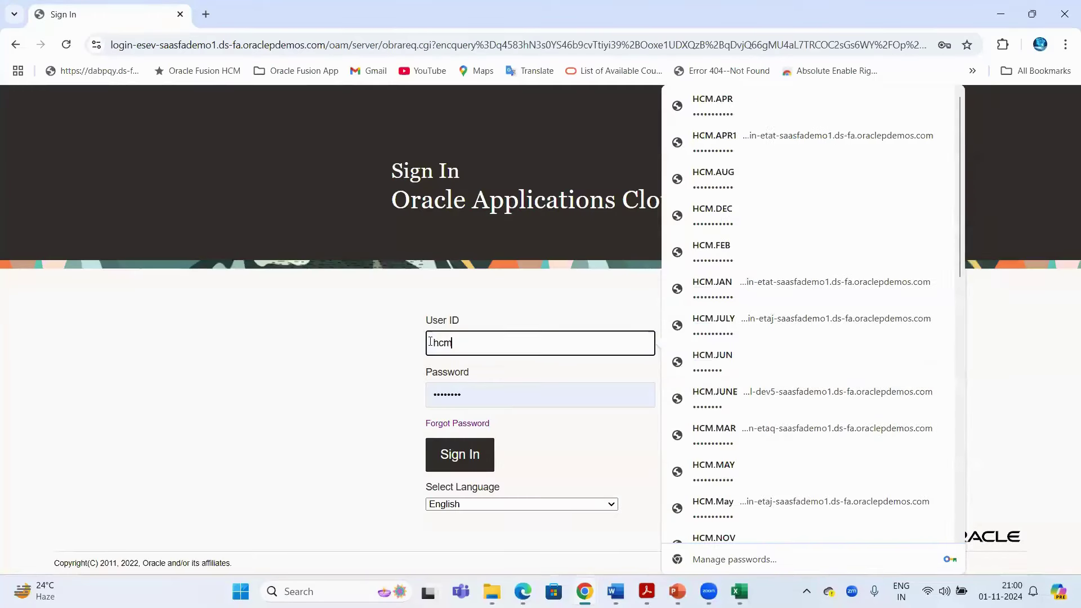
text(.o)
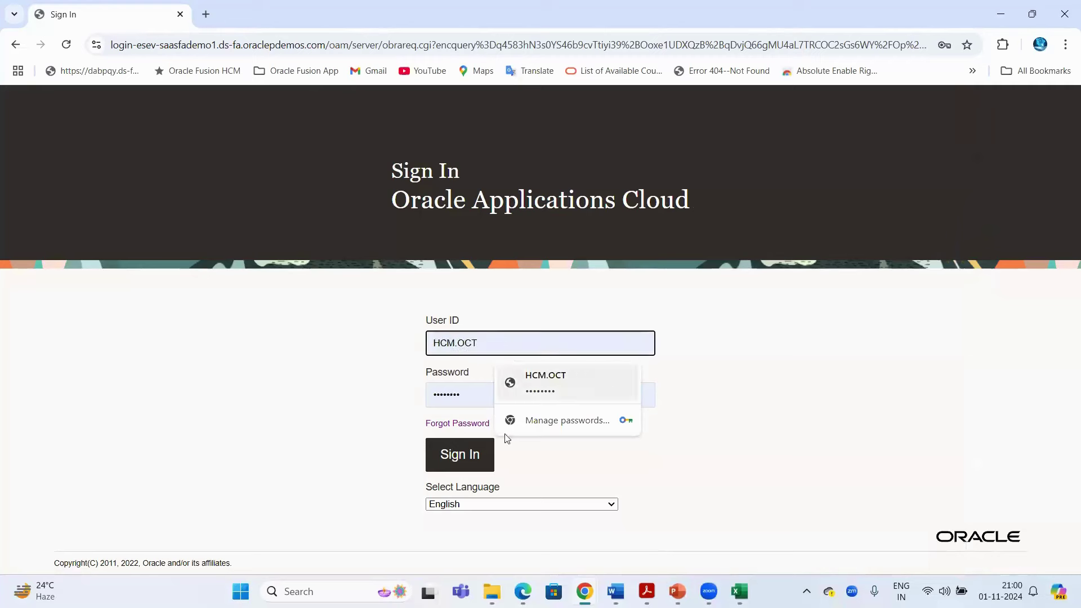
click(540, 387)
click(484, 455)
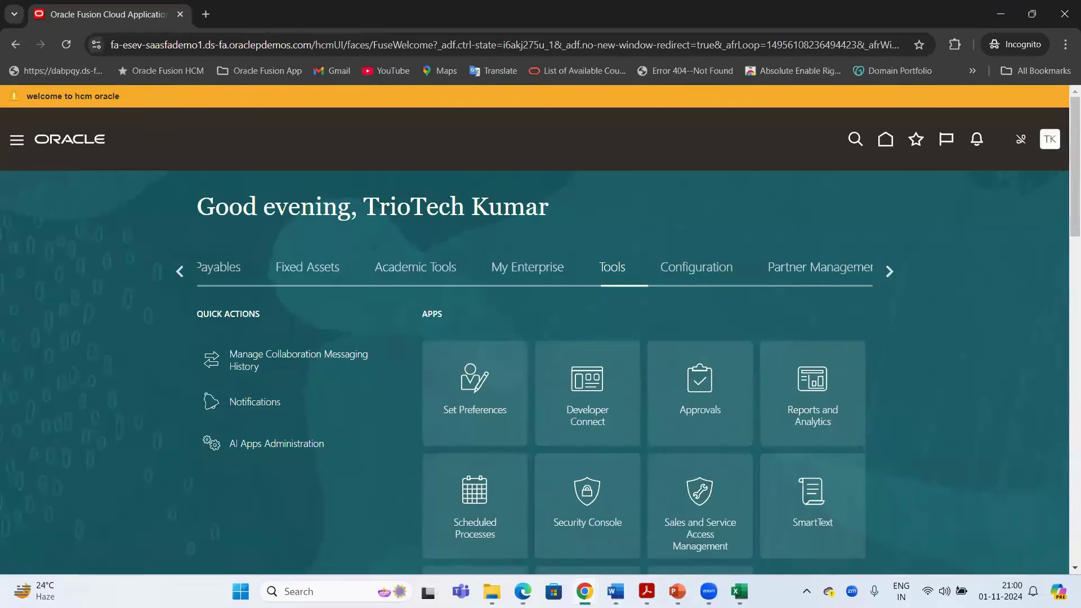
click(739, 591)
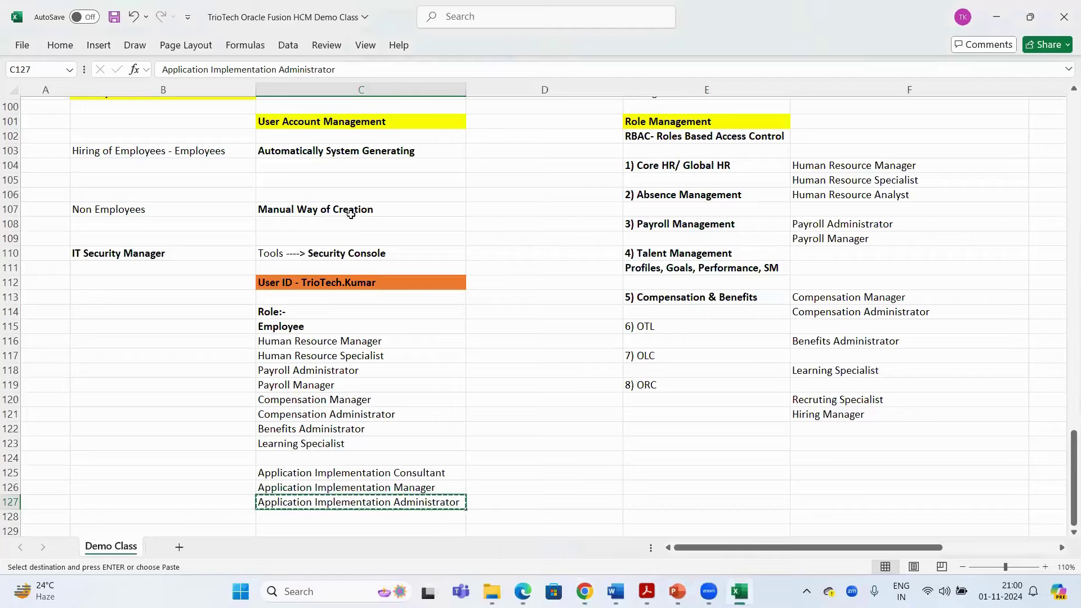
scroll(330, 220, up, 1)
click(248, 139)
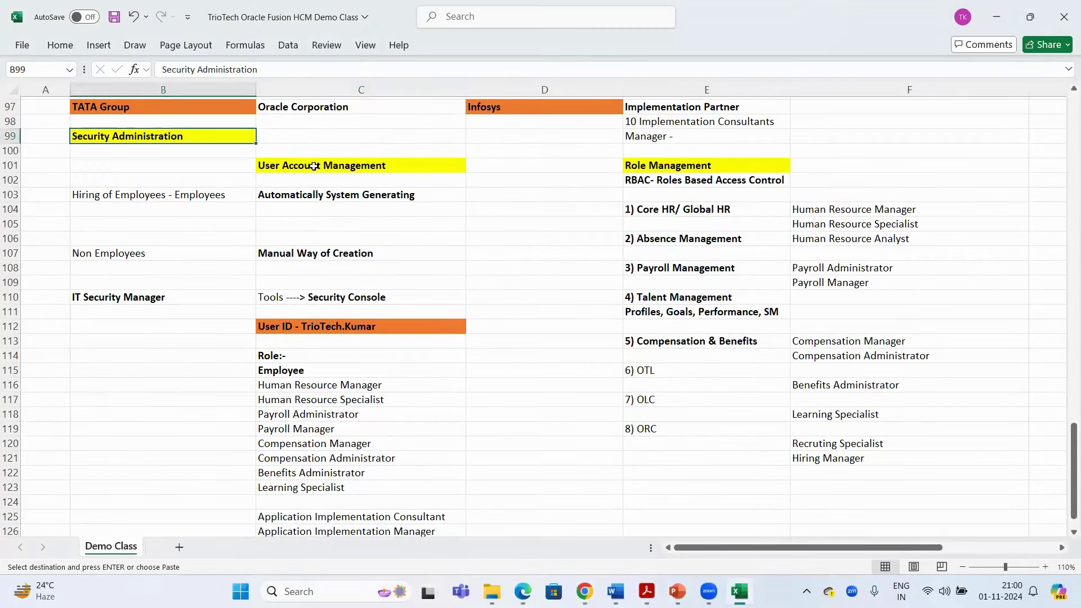
click(314, 166)
key(ctrl+s)
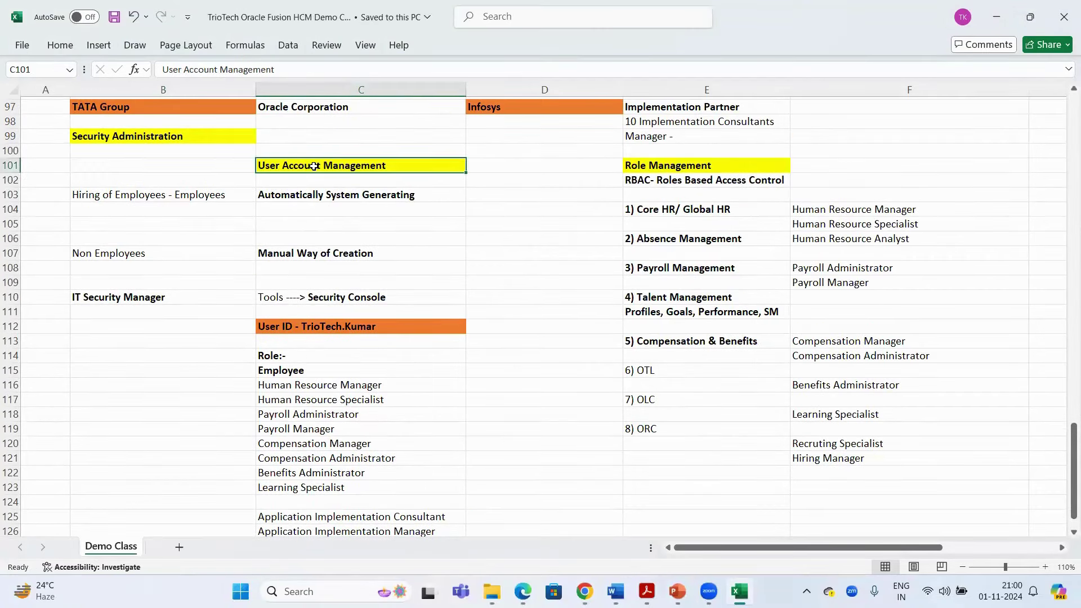
click(592, 106)
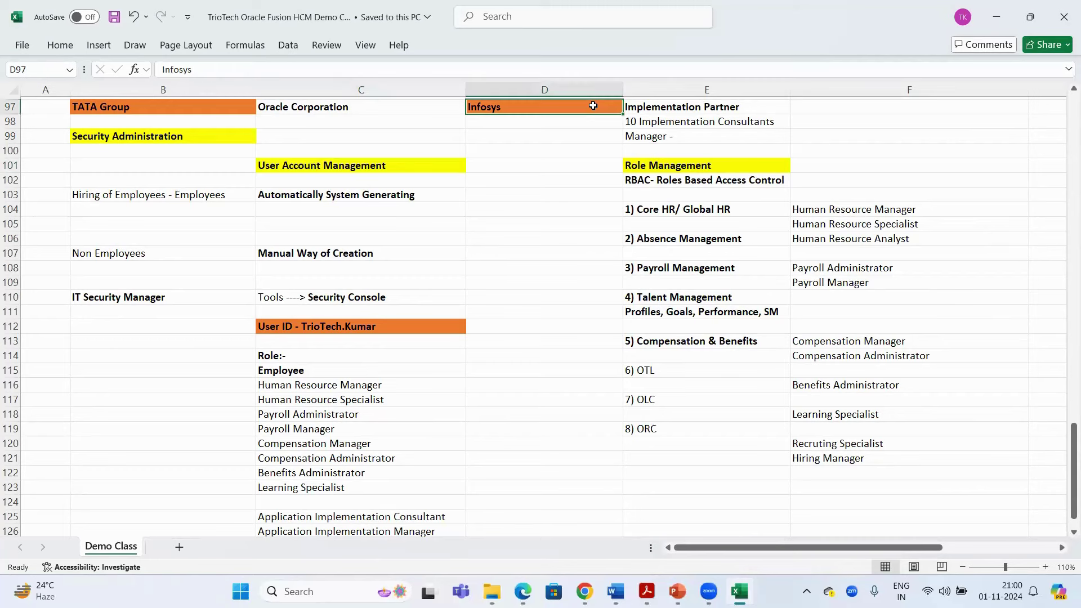
click(237, 107)
click(663, 141)
key(ctrl+c)
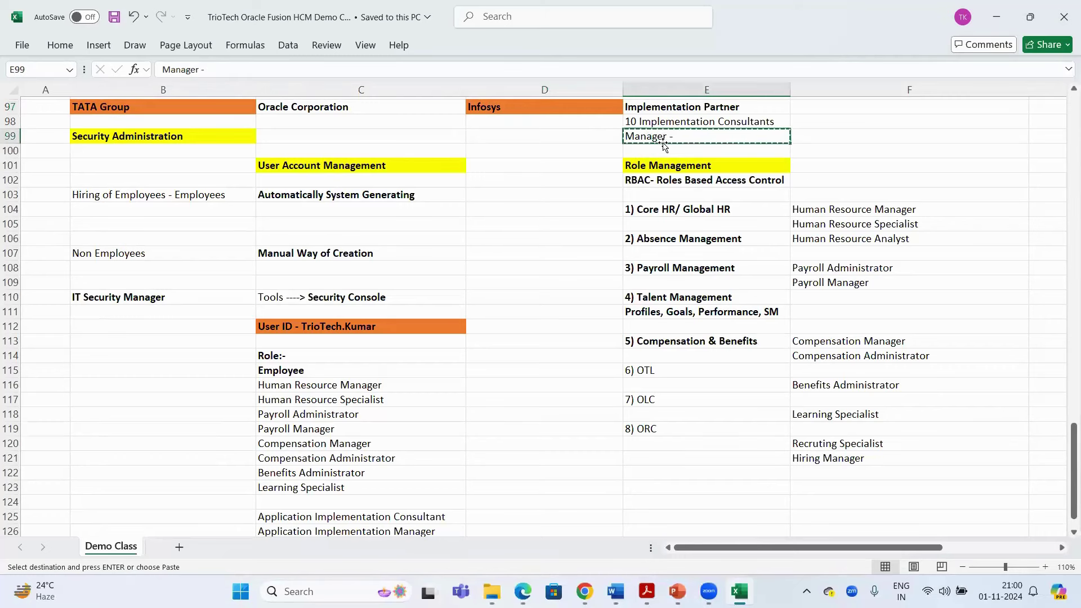
click(733, 119)
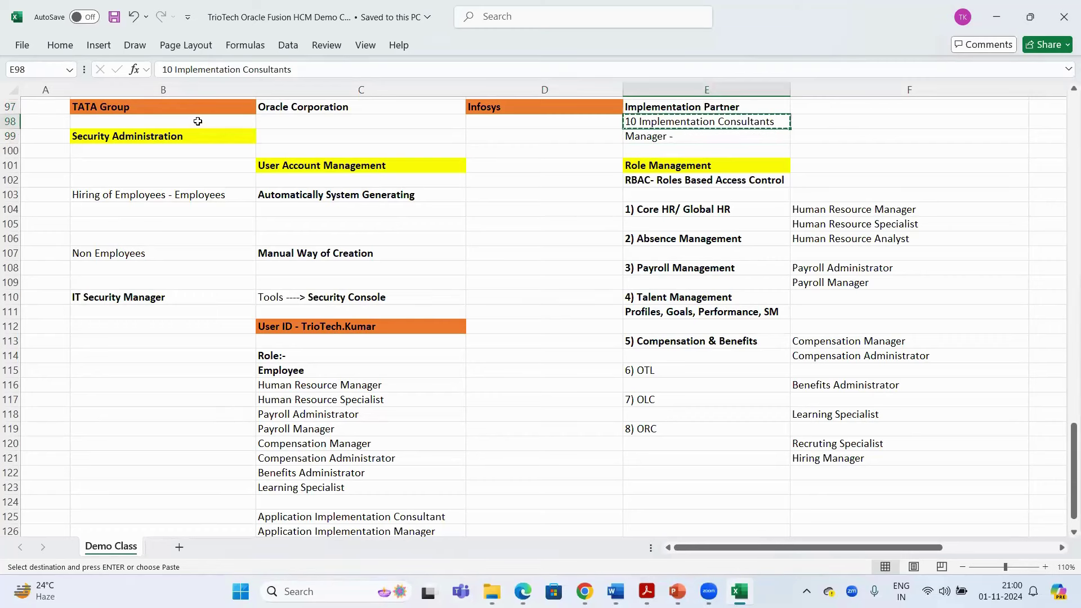
click(178, 107)
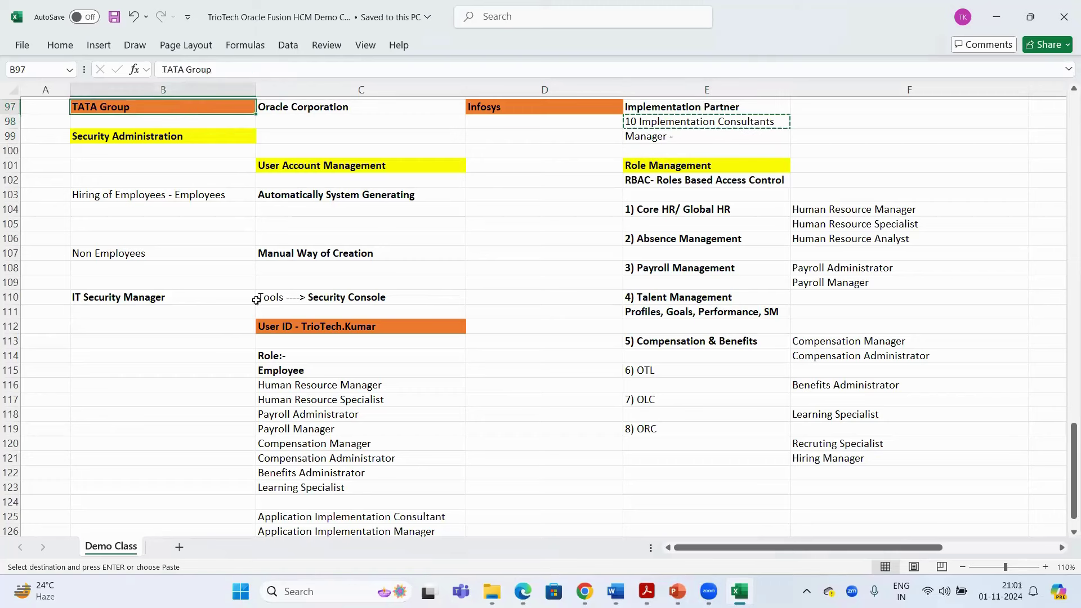
click(313, 165)
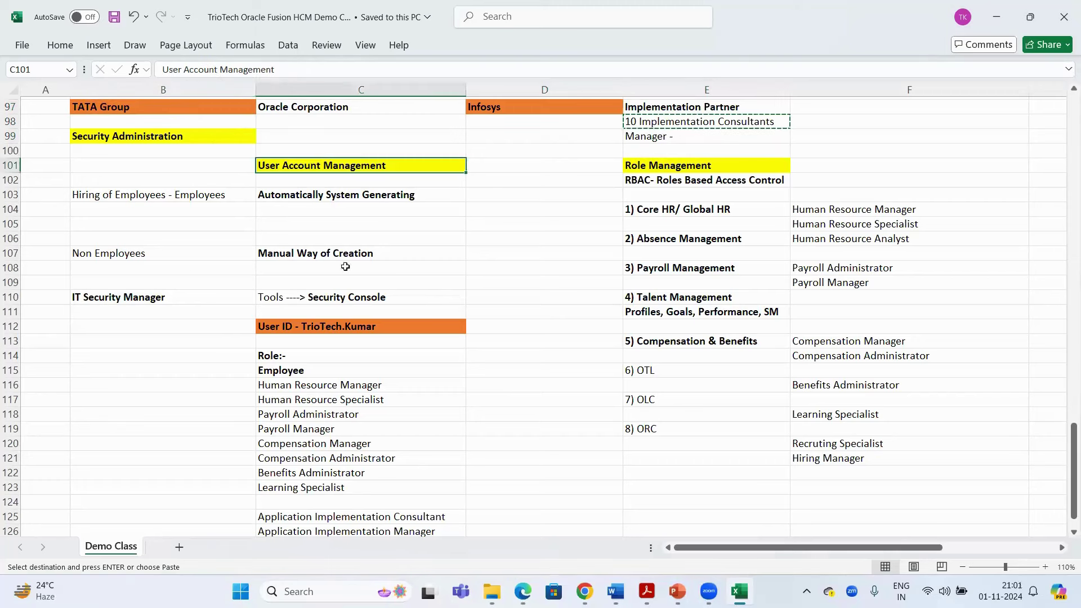
drag(143, 254, 346, 253)
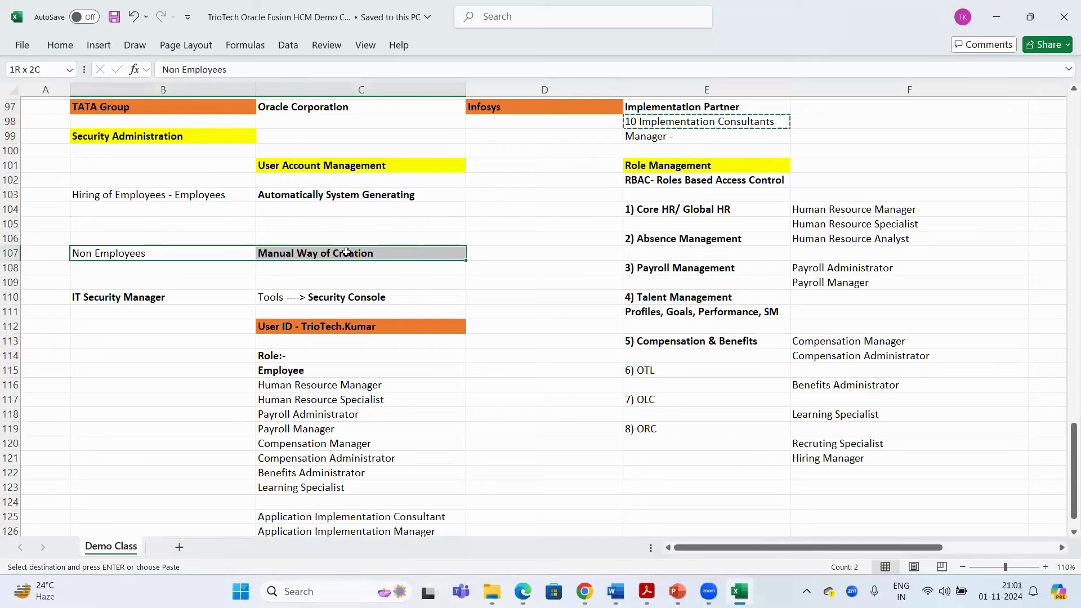
click(346, 253)
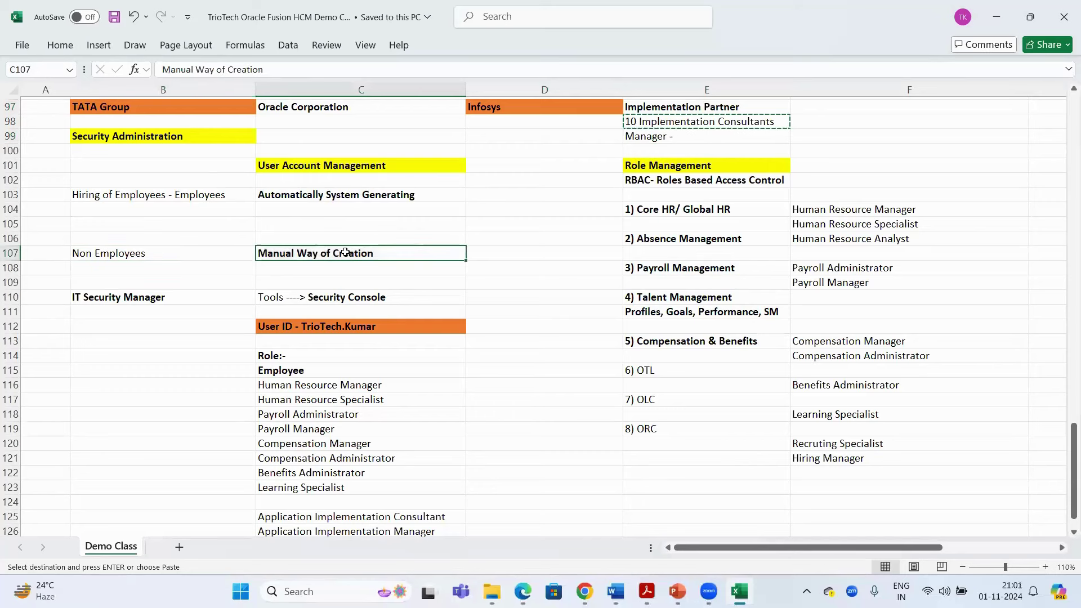
key(ctrl+c)
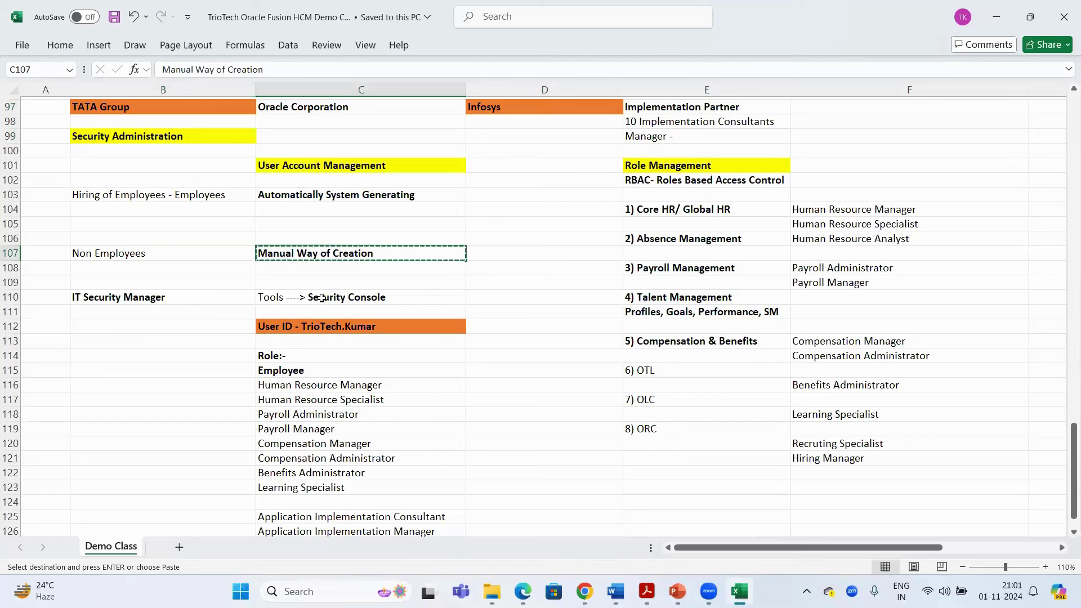
click(321, 297)
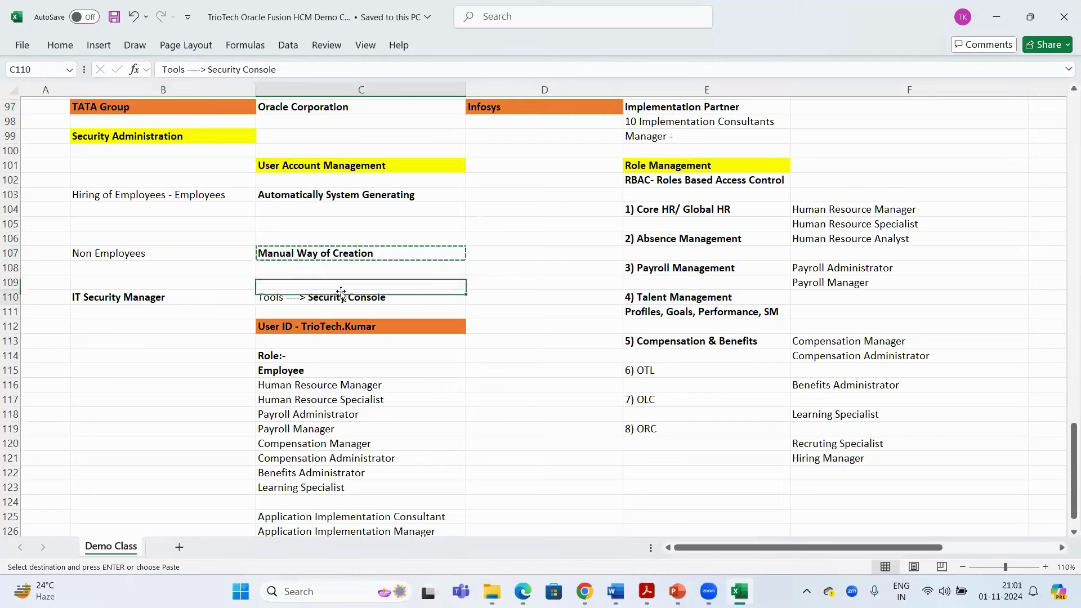
click(317, 326)
click(680, 164)
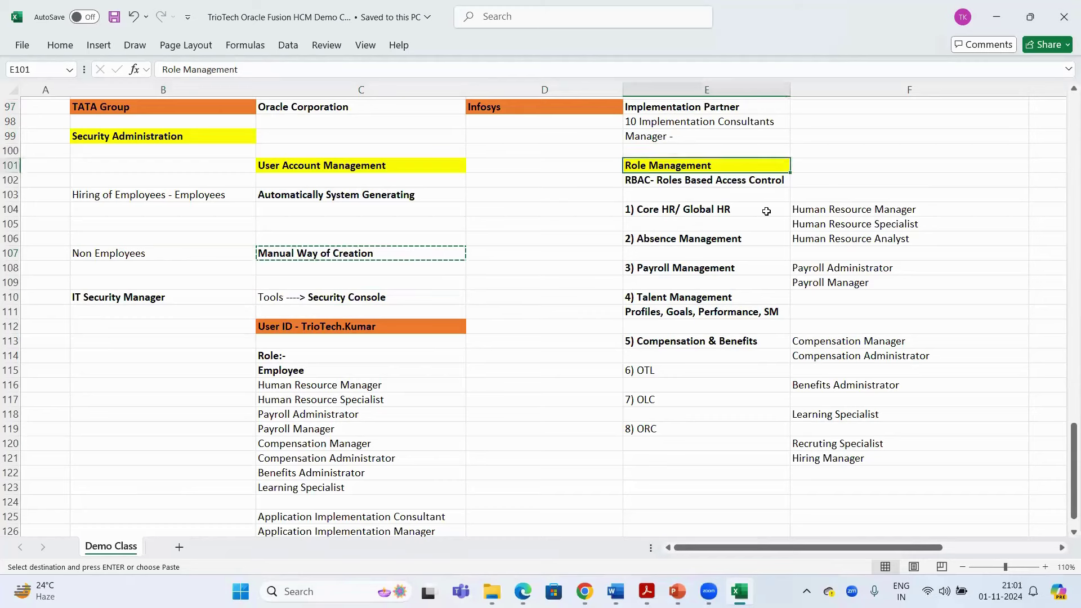
drag(819, 197, 839, 387)
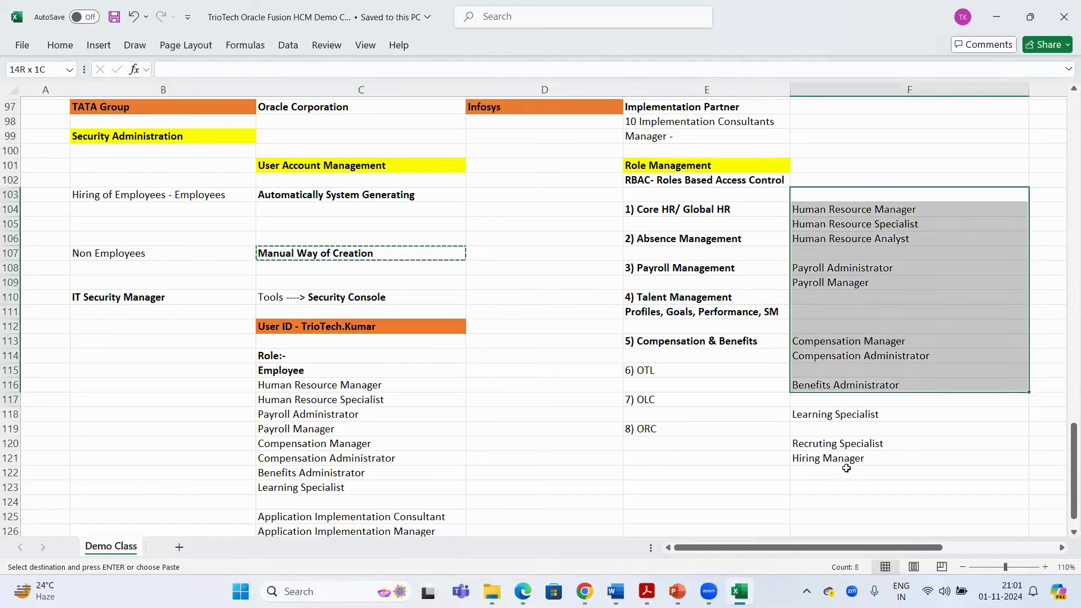
click(376, 326)
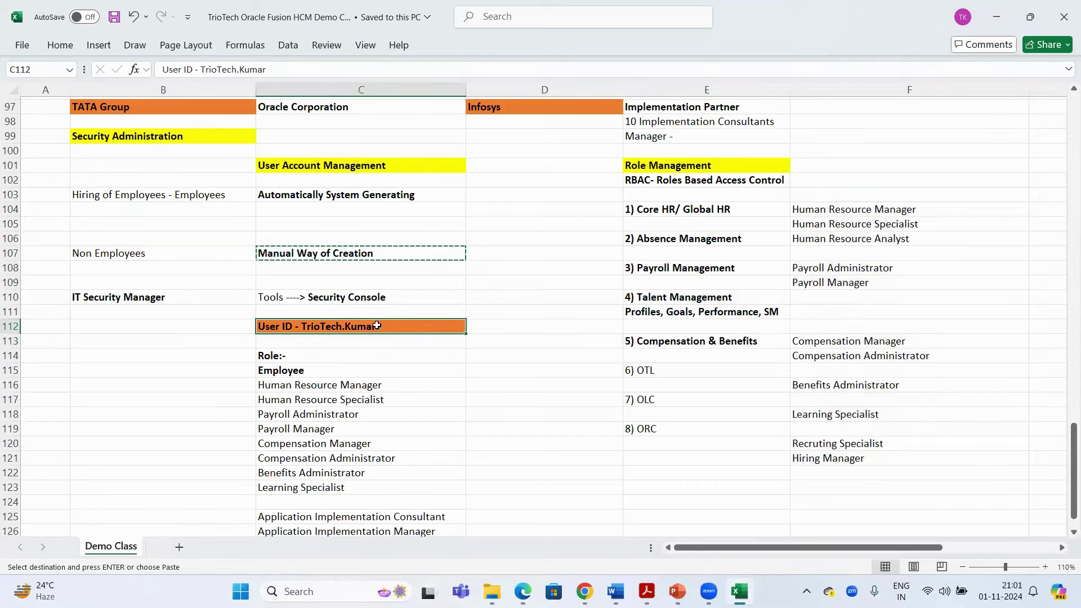
key(Escape)
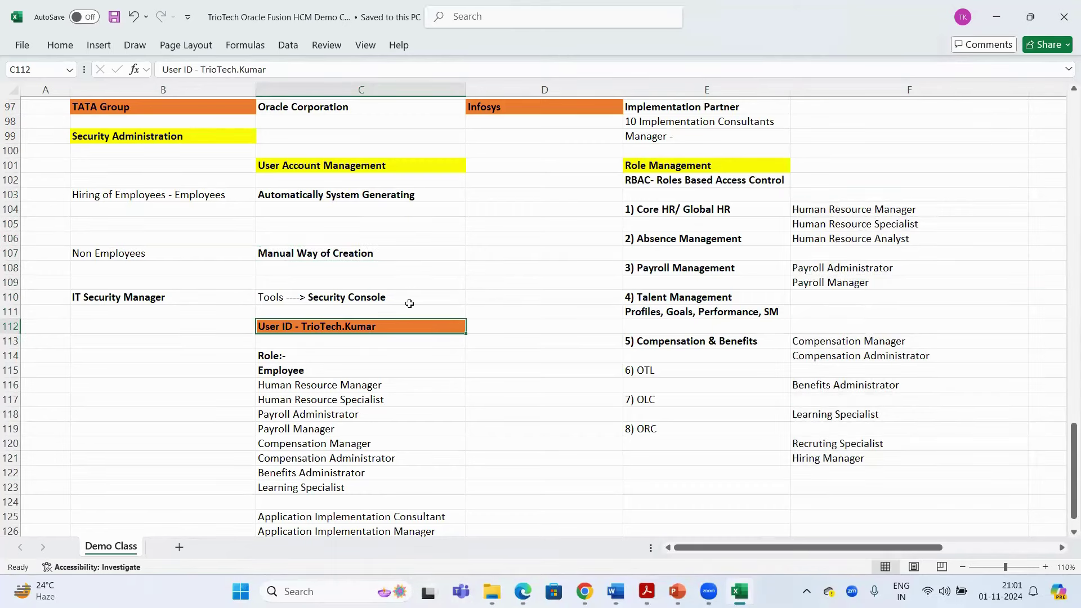
click(706, 181)
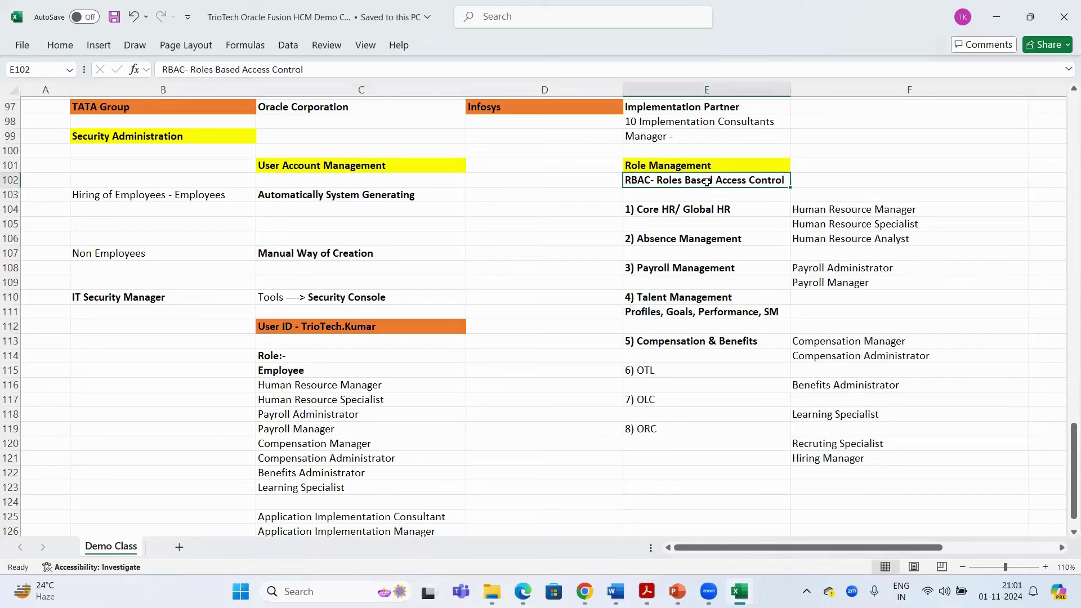
key(ctrl+c)
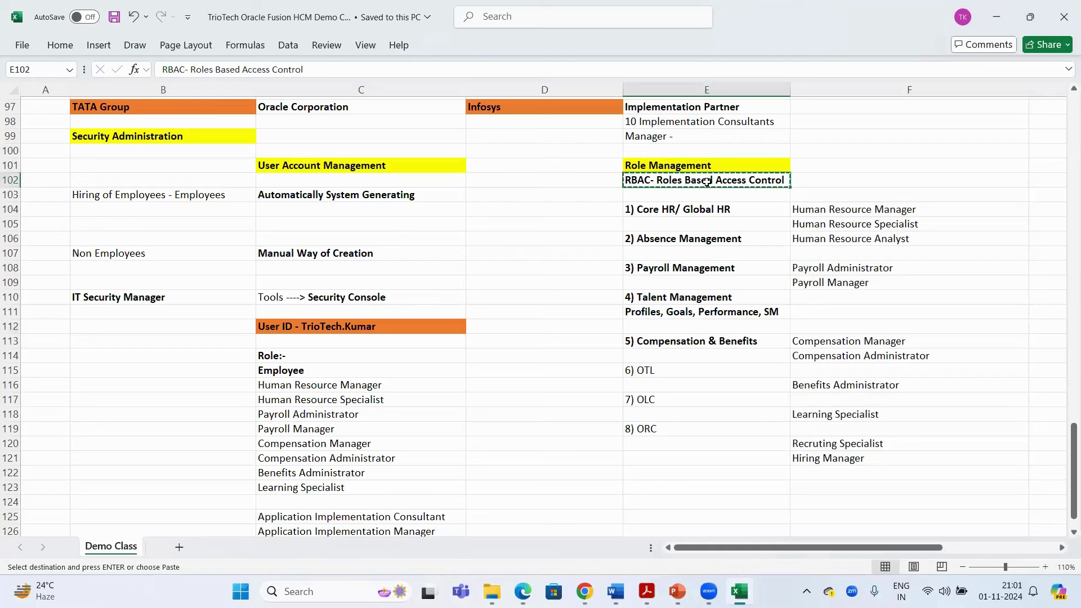
click(298, 356)
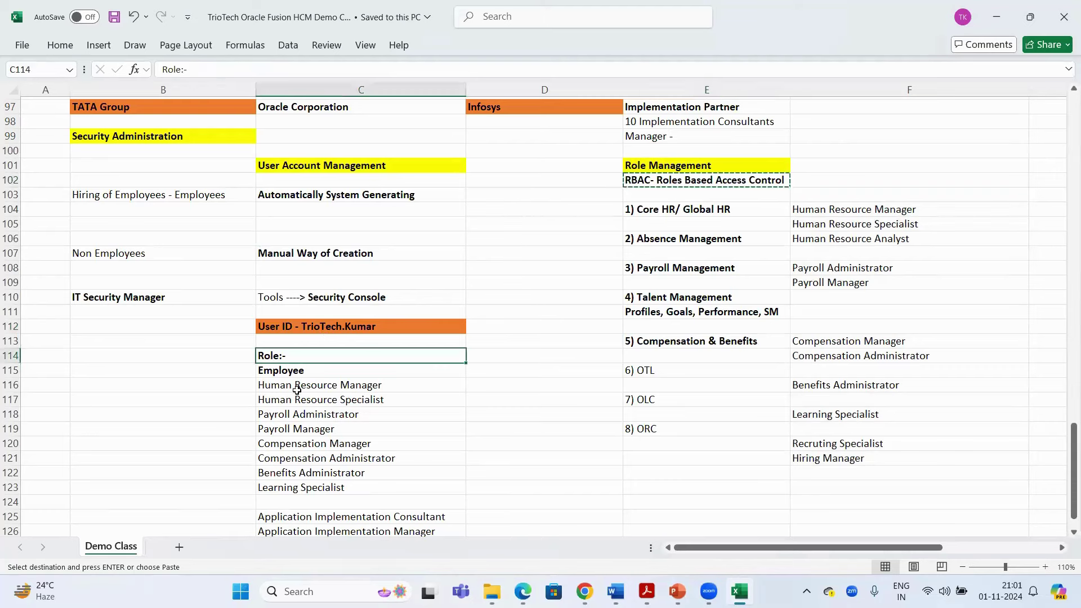
drag(297, 371, 325, 508)
click(333, 325)
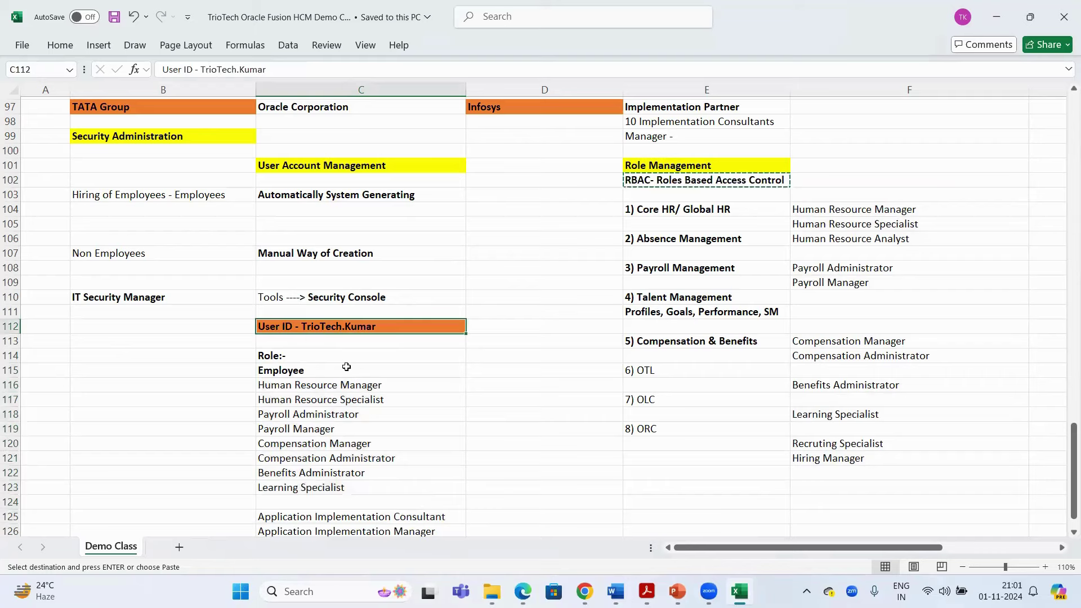
scroll(330, 332, down, 2)
drag(330, 297, 337, 473)
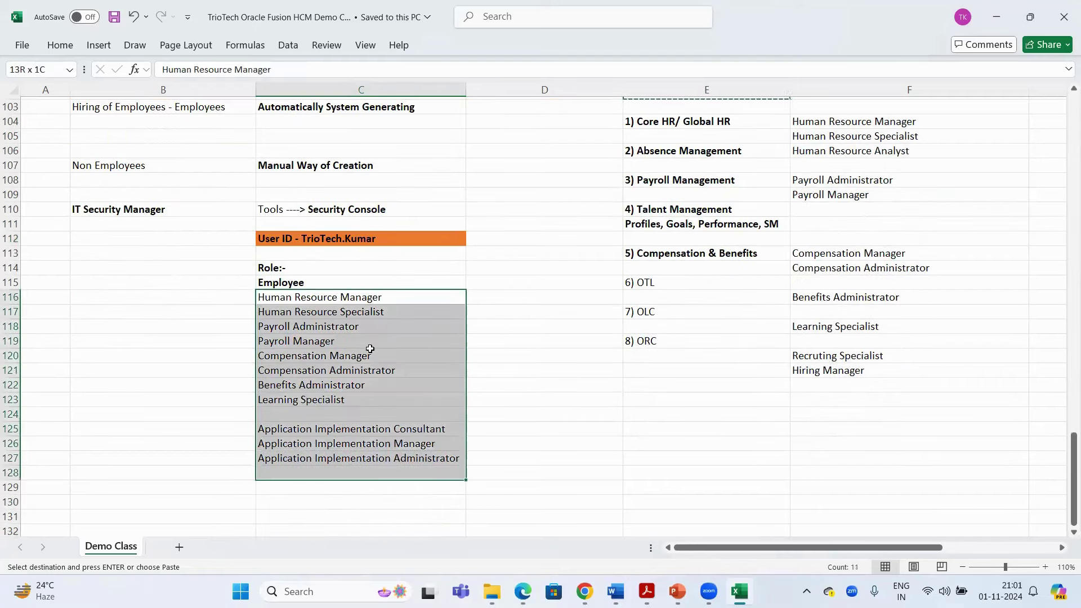
scroll(369, 345, up, 1)
scroll(366, 345, up, 1)
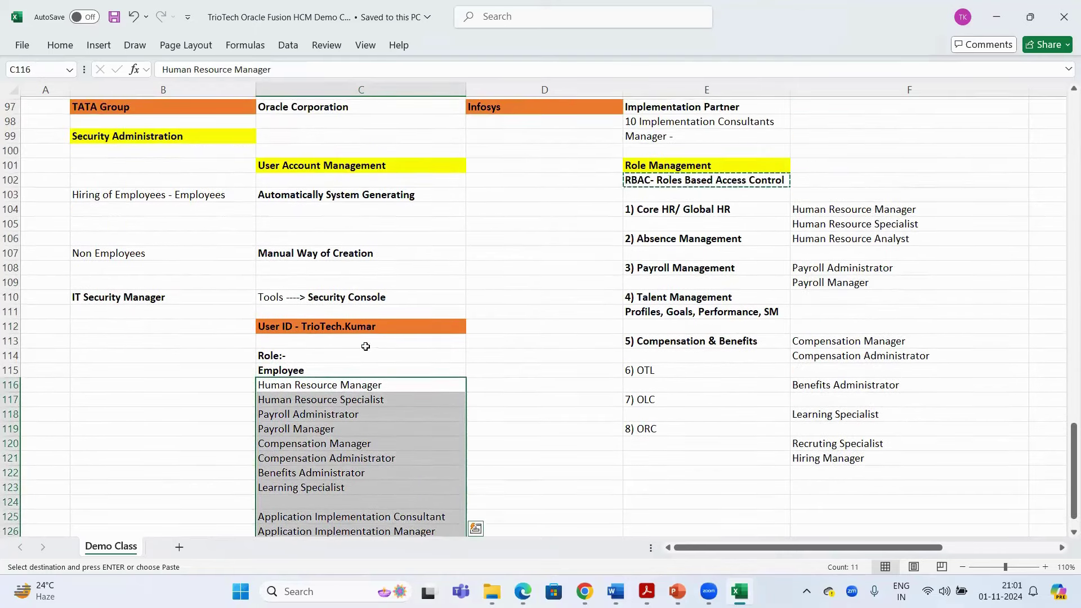
click(311, 324)
key(Escape)
key(ctrl+c)
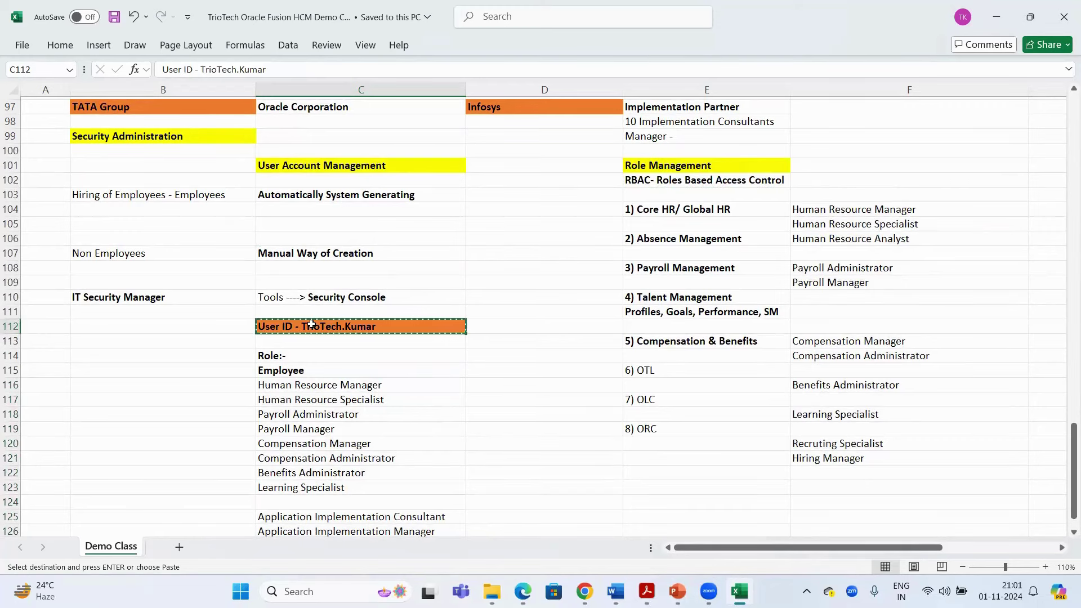
key(Escape)
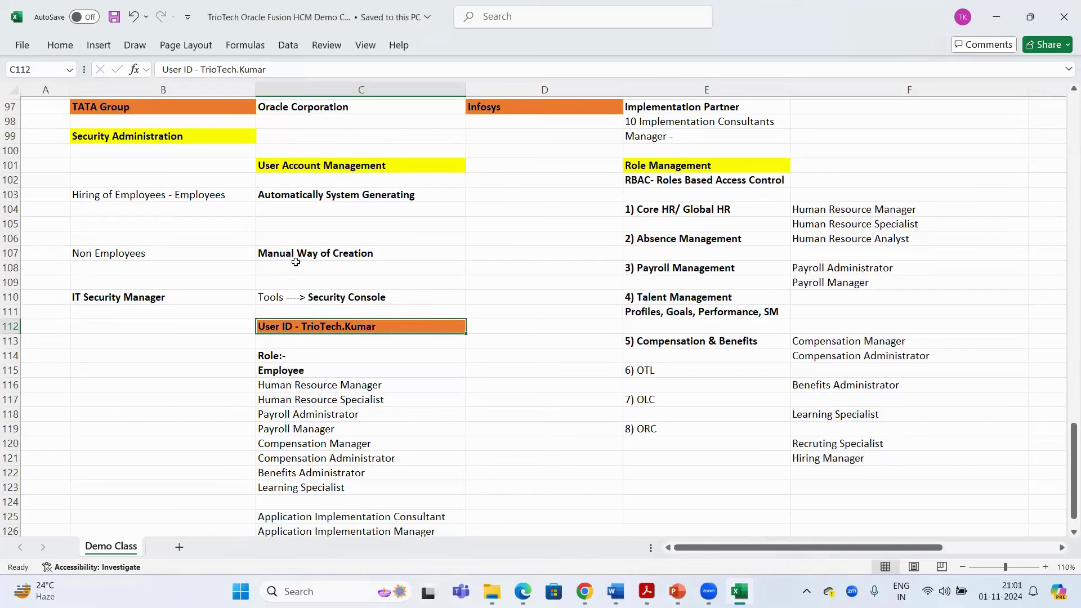
drag(216, 255, 374, 352)
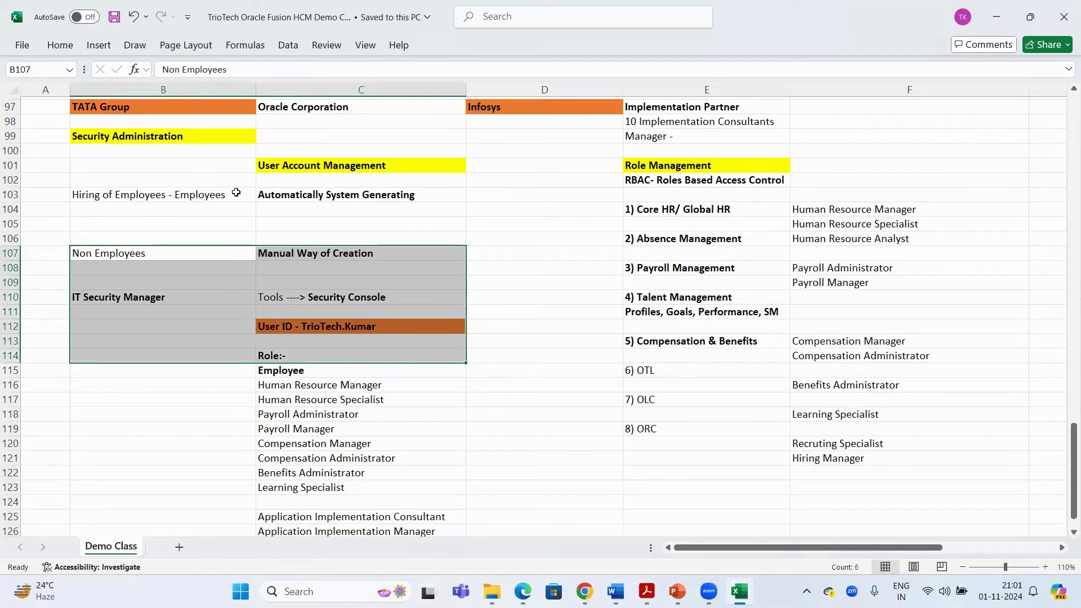
Copy the hiring notes in B103:C103, cancel the copy, and return to the Oracle Fusion browser
drag(236, 193, 322, 192)
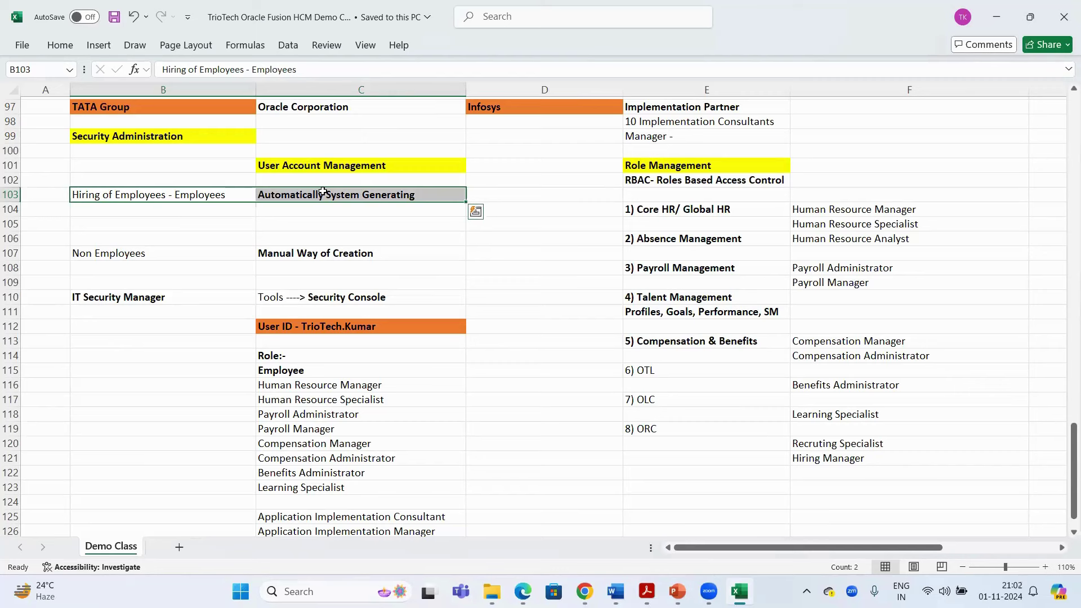
click(230, 110)
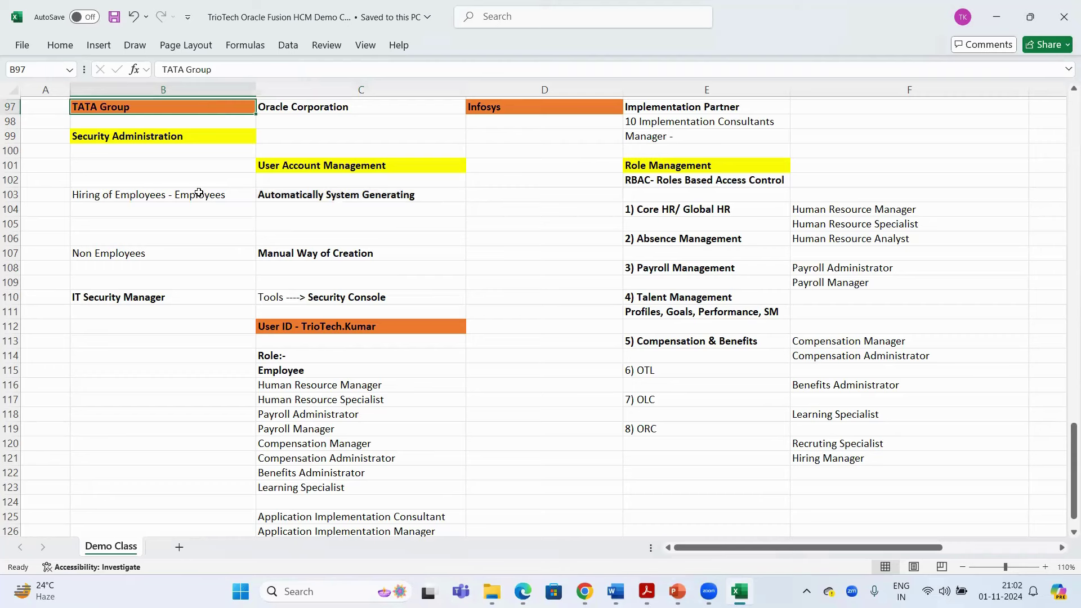
drag(199, 192, 362, 193)
key(ctrl+c)
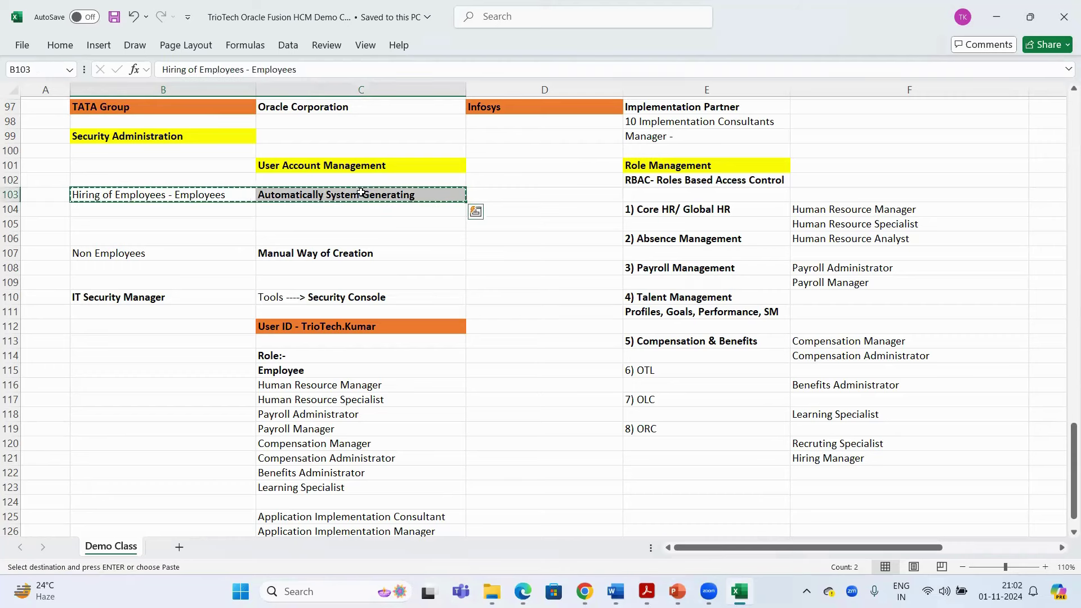
click(360, 193)
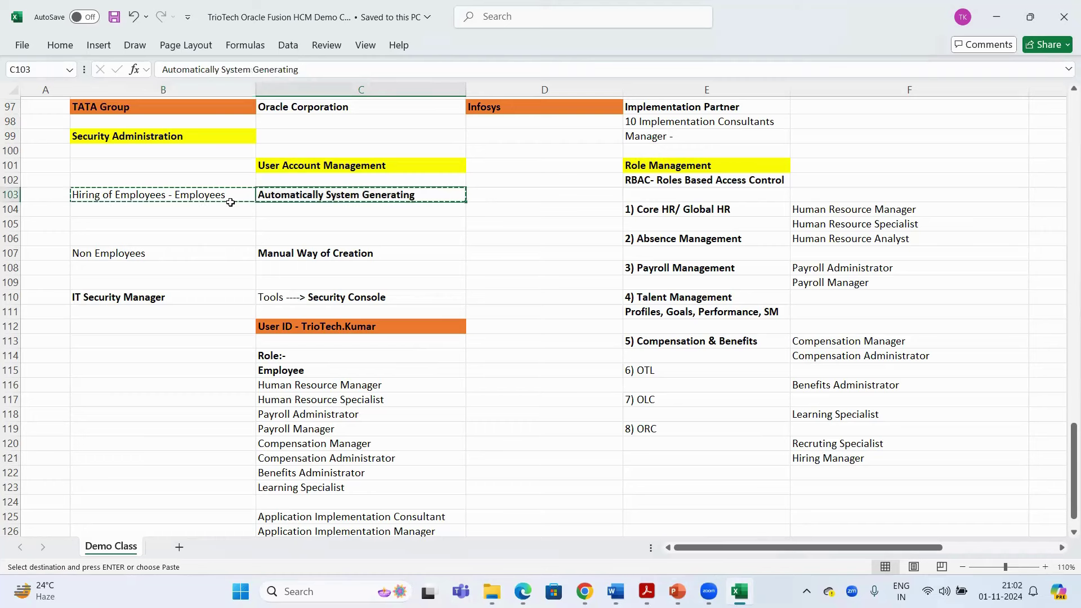
key(Escape)
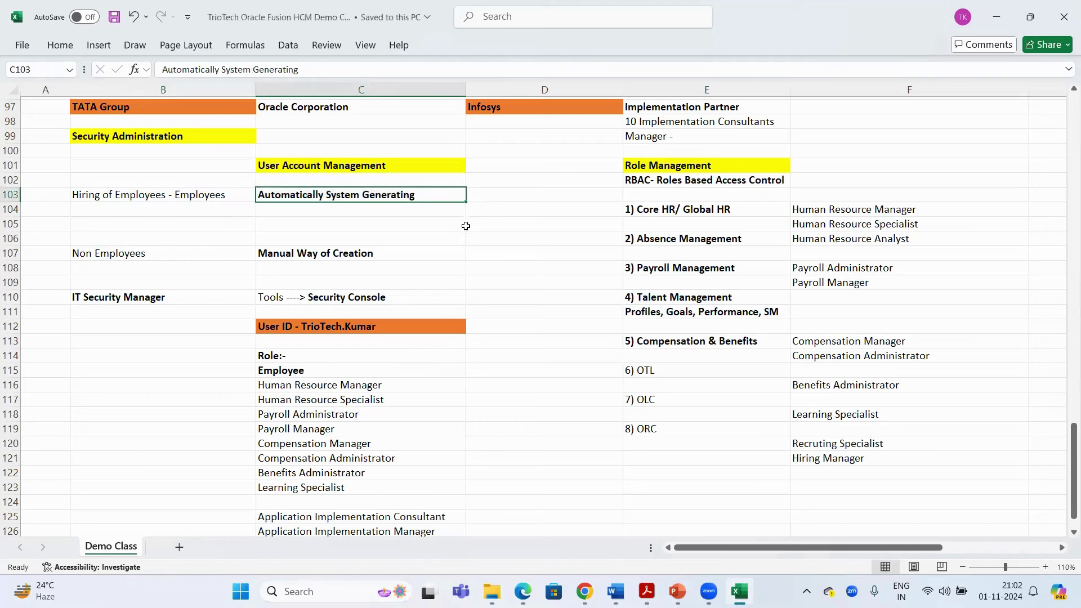
key(alt+Tab)
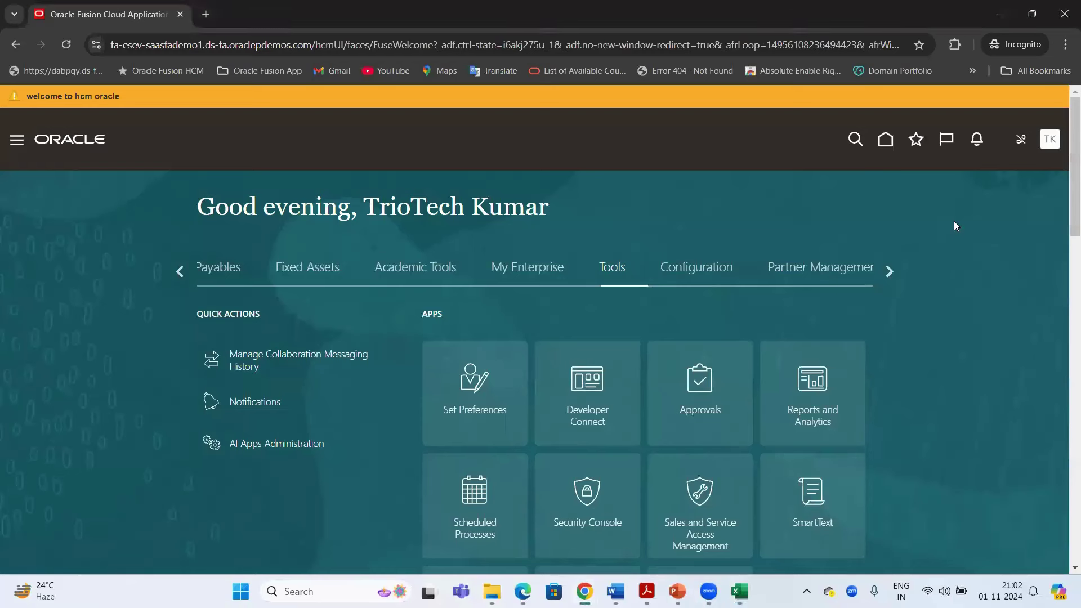
In the admin's Oracle Fusion window, open Security Console from the Tools apps, dismissing the warning
click(587, 591)
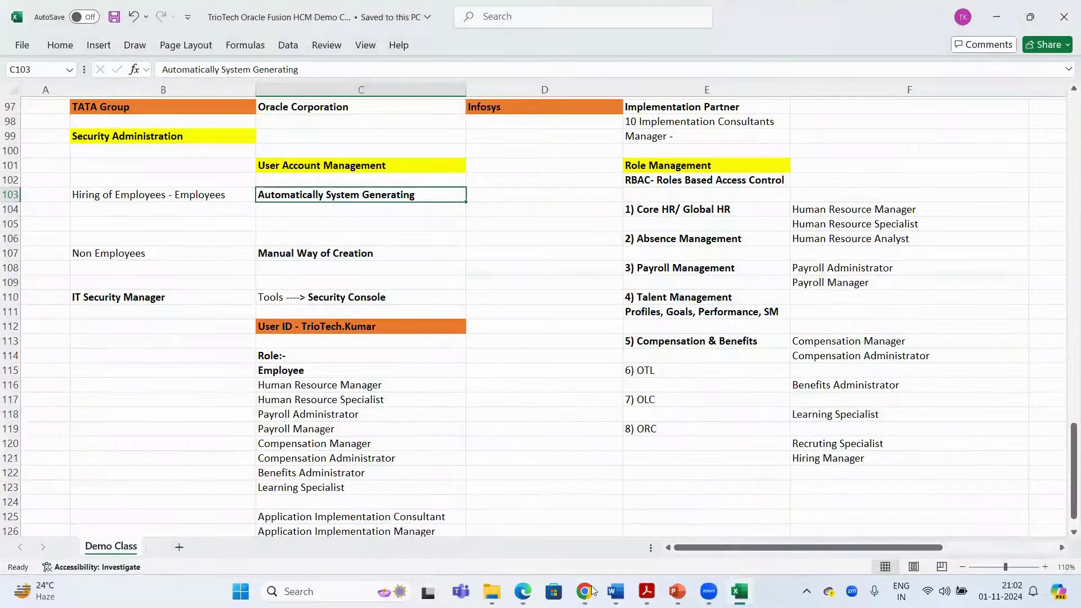
key(alt+Tab)
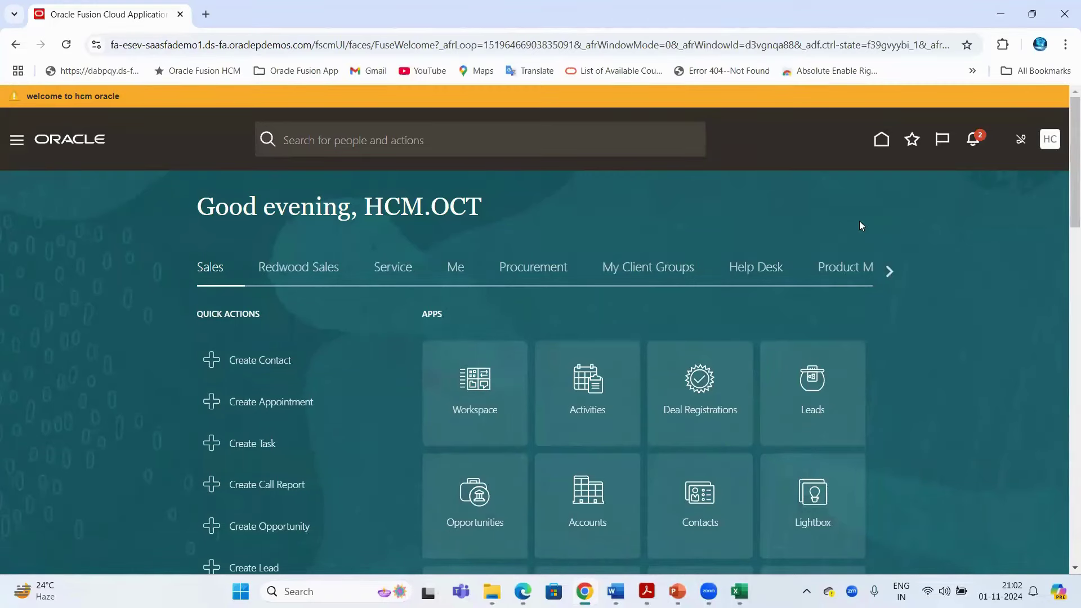
click(890, 272)
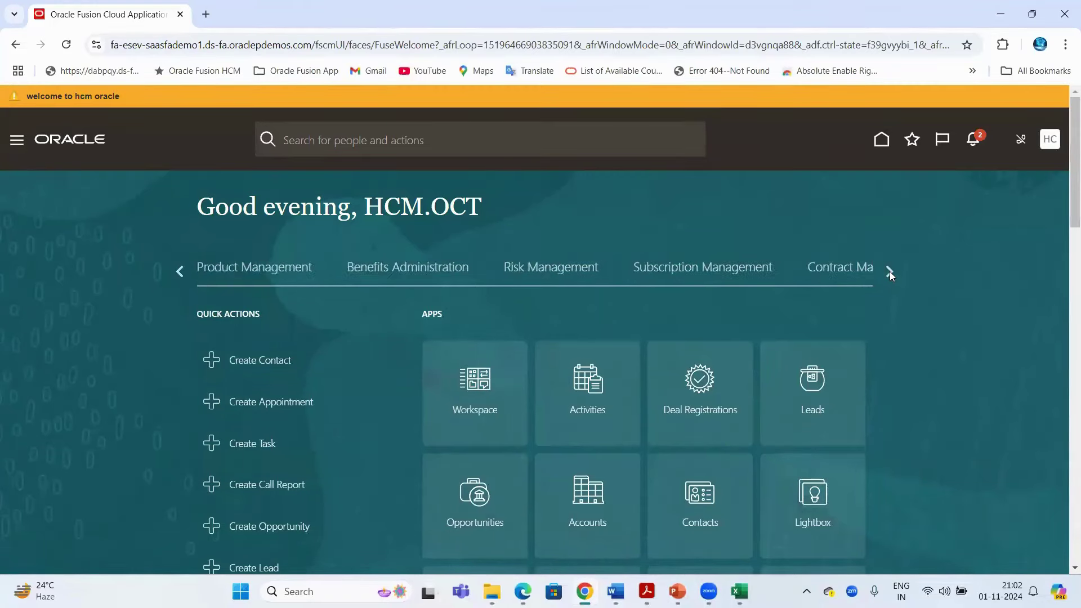
click(889, 272)
click(889, 272)
click(890, 271)
click(889, 271)
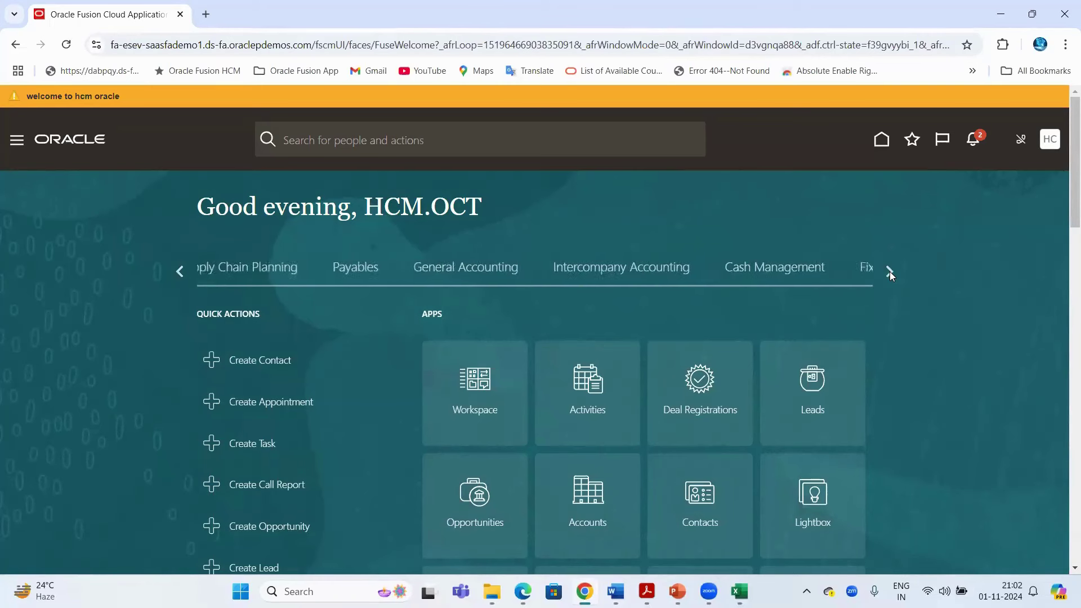
click(889, 271)
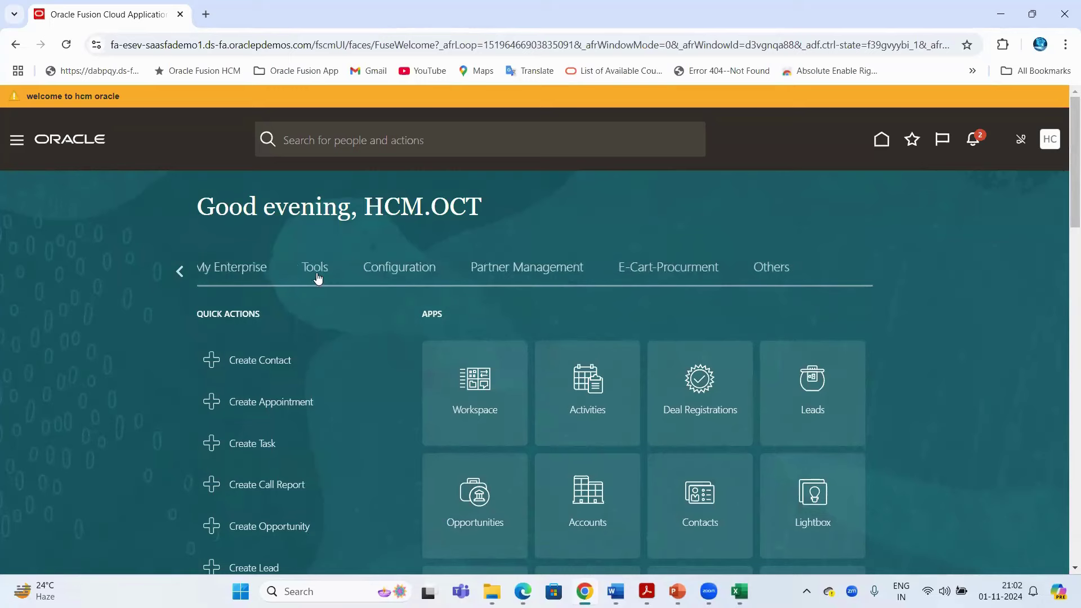
click(315, 272)
scroll(674, 287, down, 4)
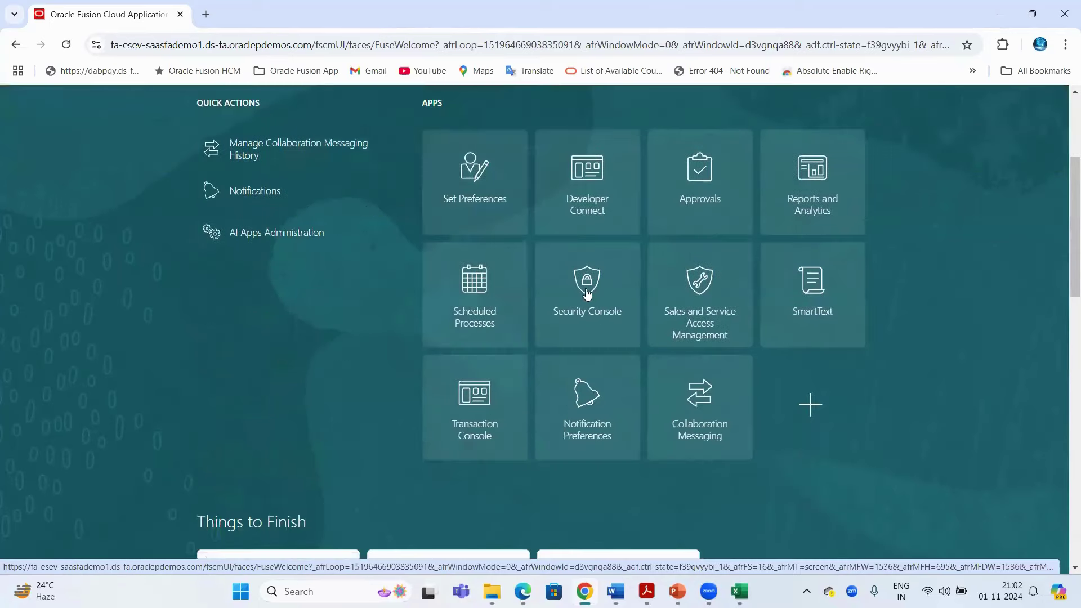
click(586, 293)
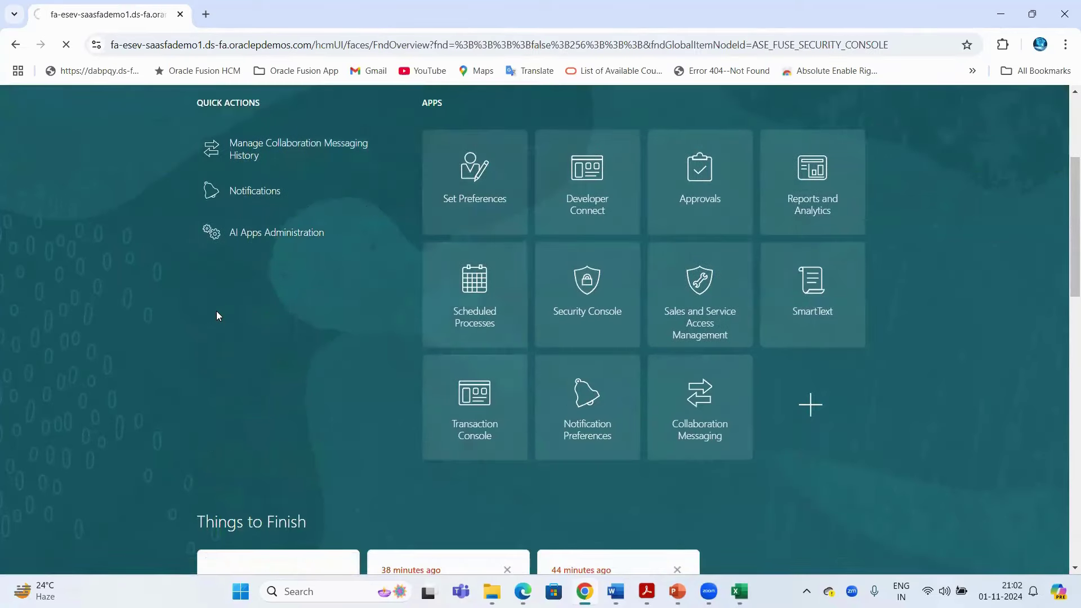
key(Return)
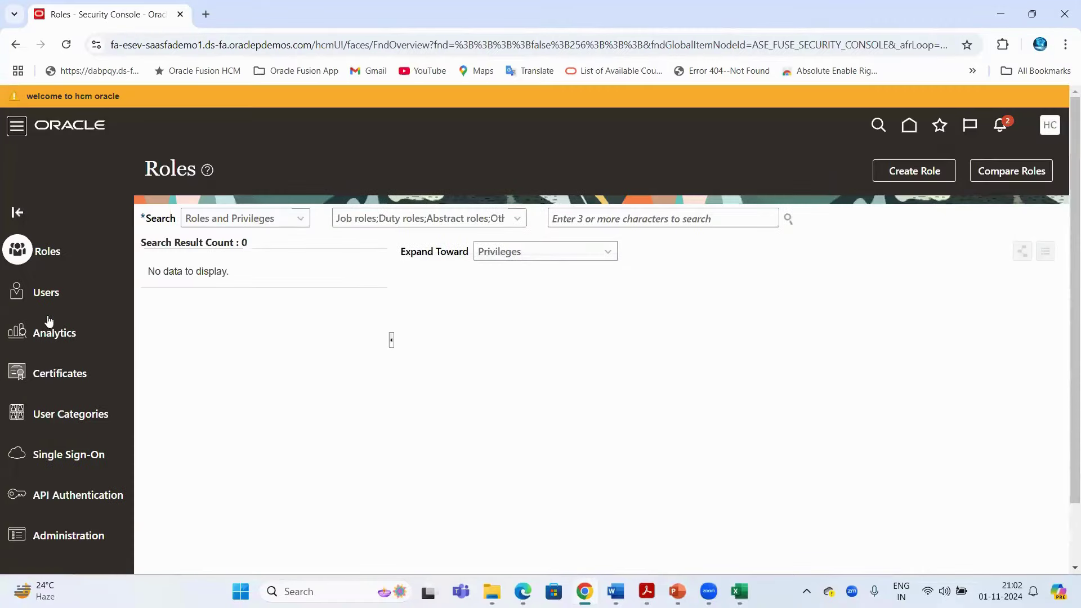
Search the Users page for user name TrioTech
click(44, 300)
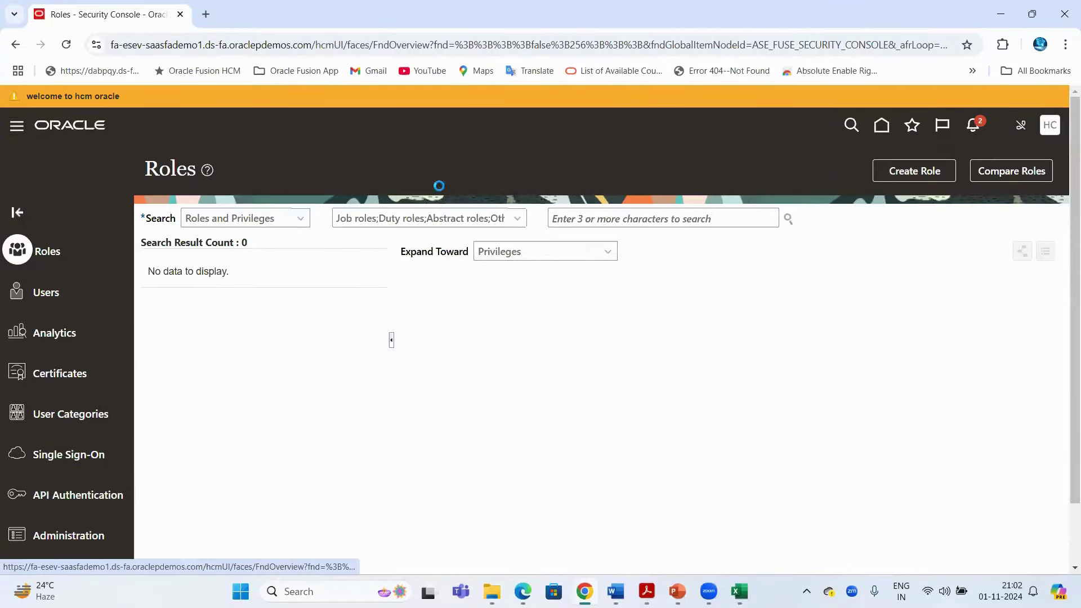
click(564, 219)
text(Trio)
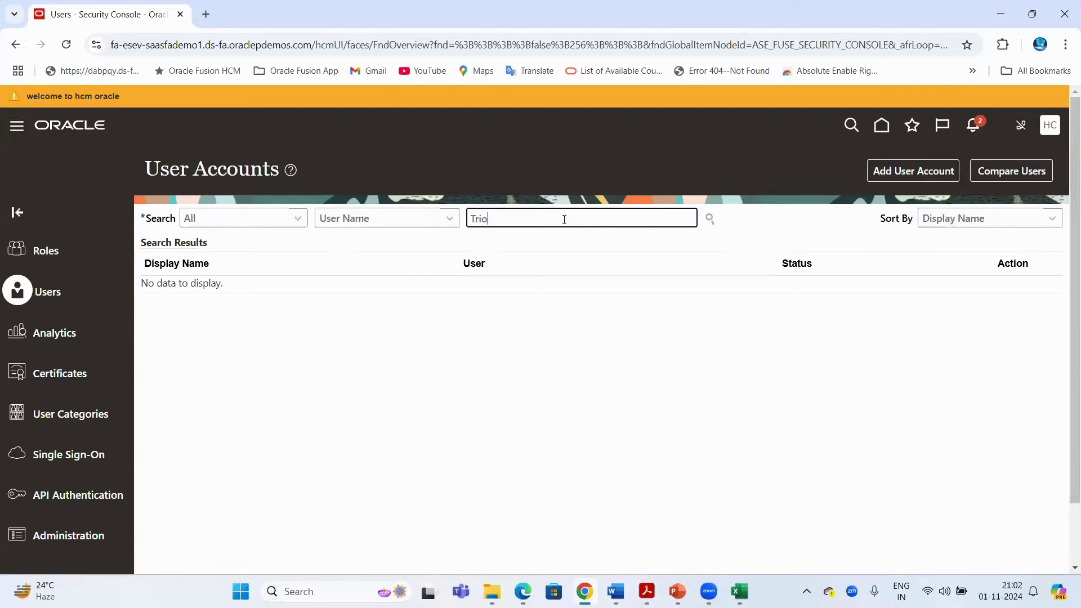
text(Tech)
key(Return)
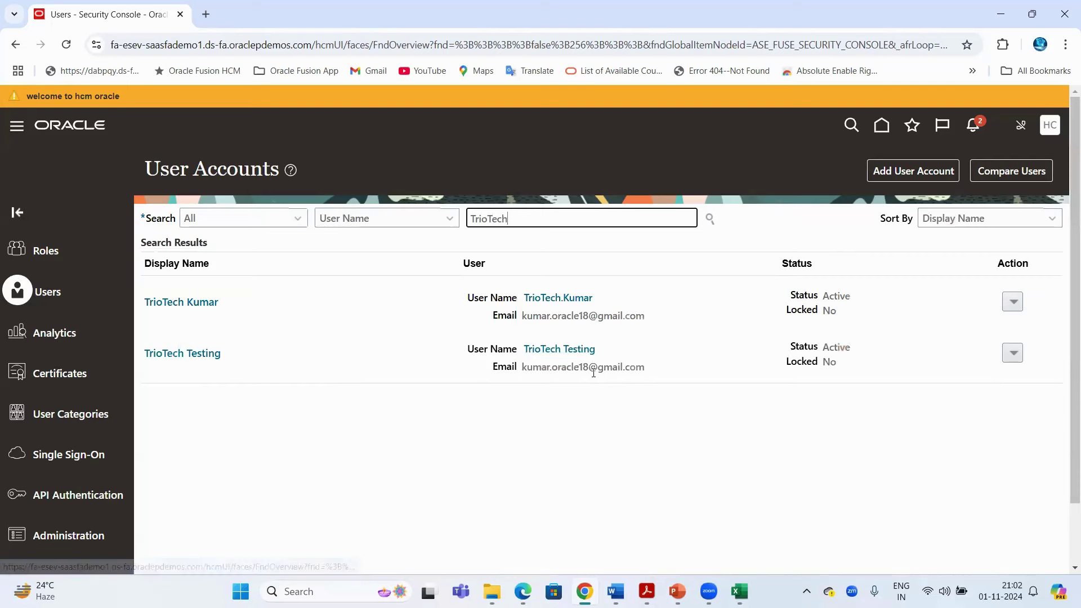
double_click(565, 367)
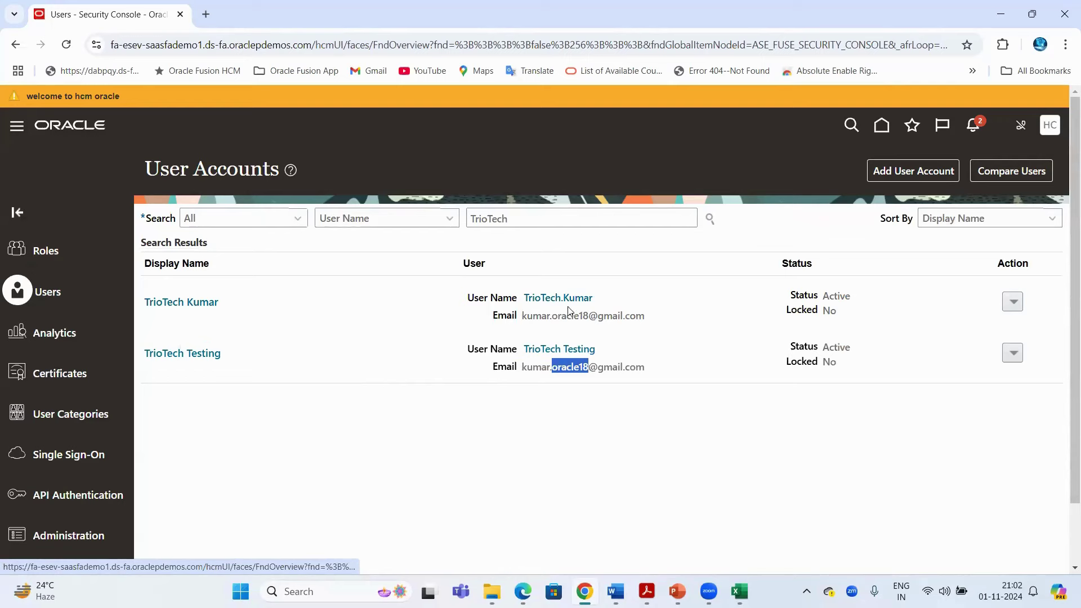
Open the first TrioTech account's details, enter Edit mode, then cancel back to the read-only view
click(183, 303)
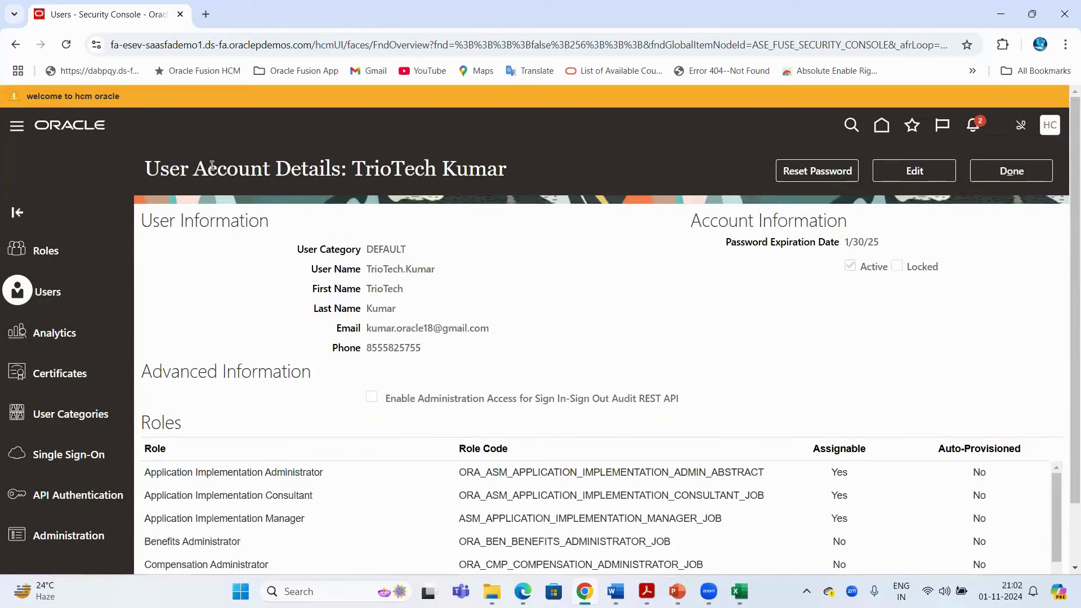
drag(306, 168, 207, 169)
click(730, 280)
click(914, 172)
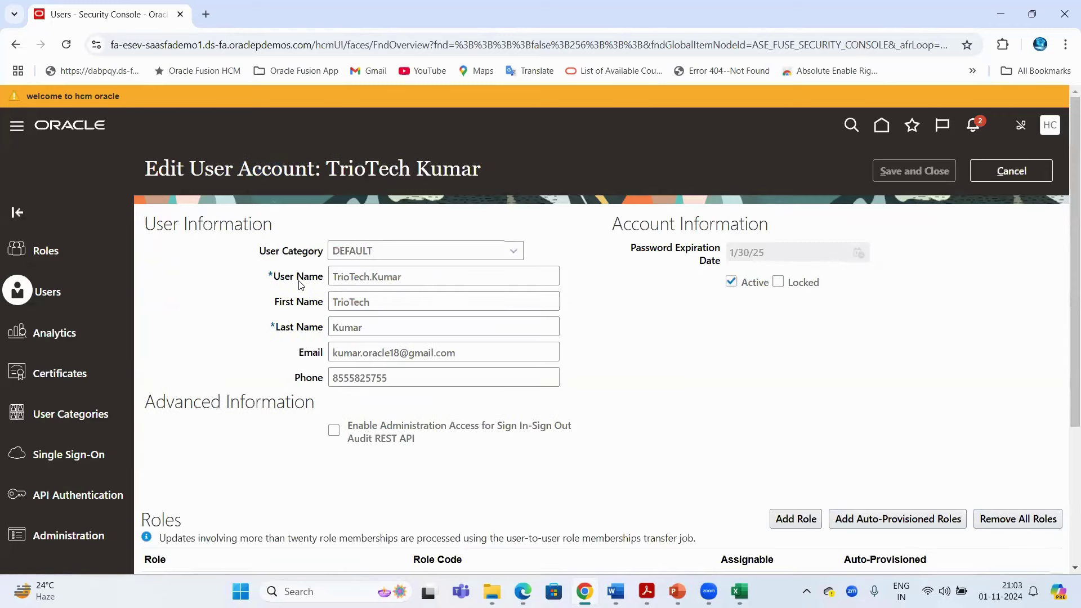
click(991, 174)
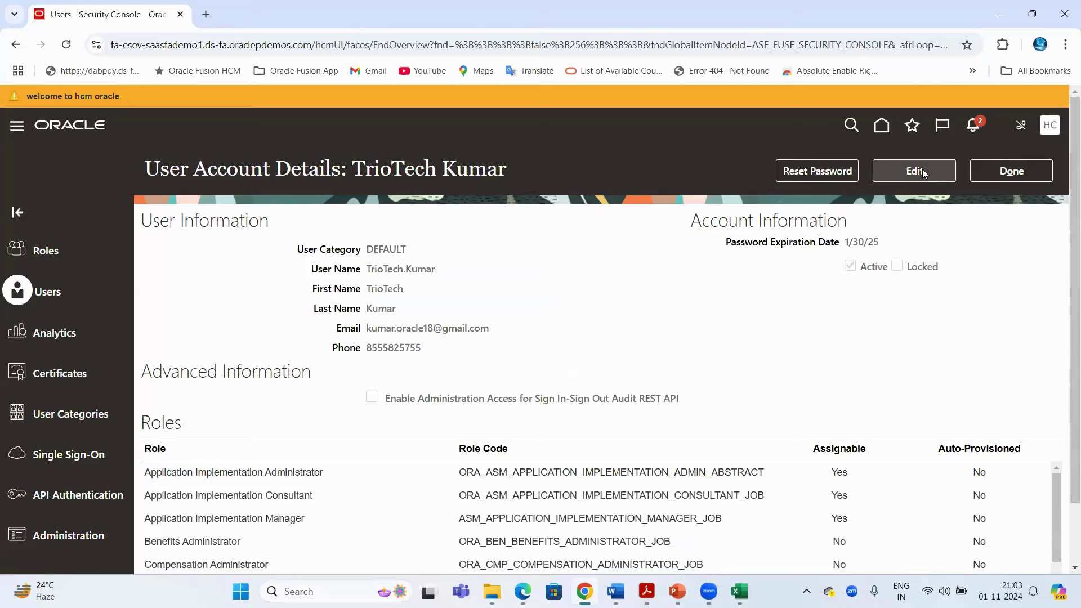
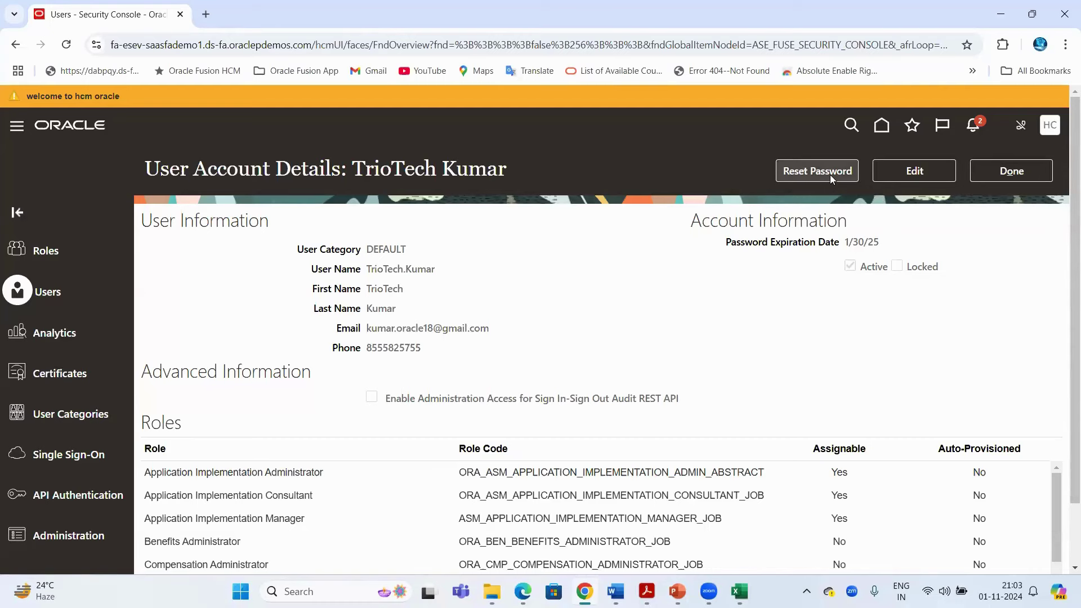
Open the Reset Password dialog for the user's account with automatic password generation selected
click(830, 175)
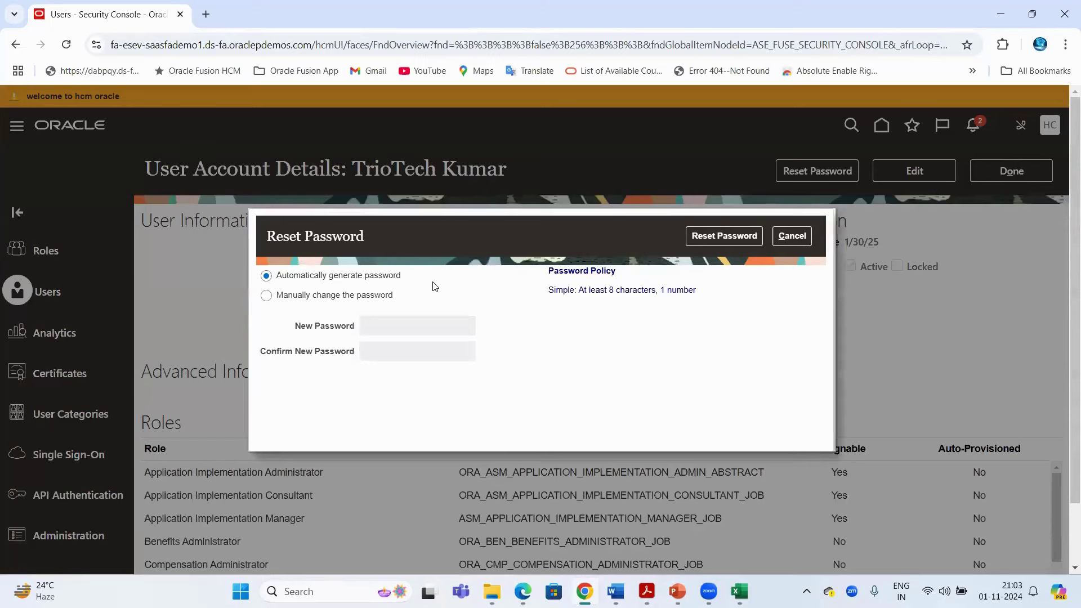
drag(305, 280, 404, 282)
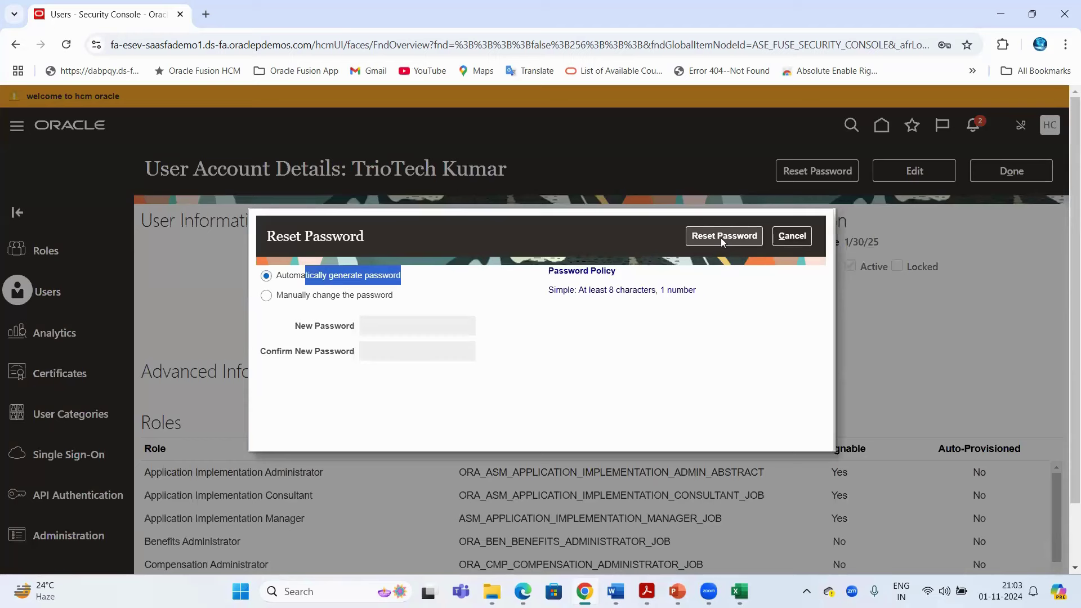
click(394, 45)
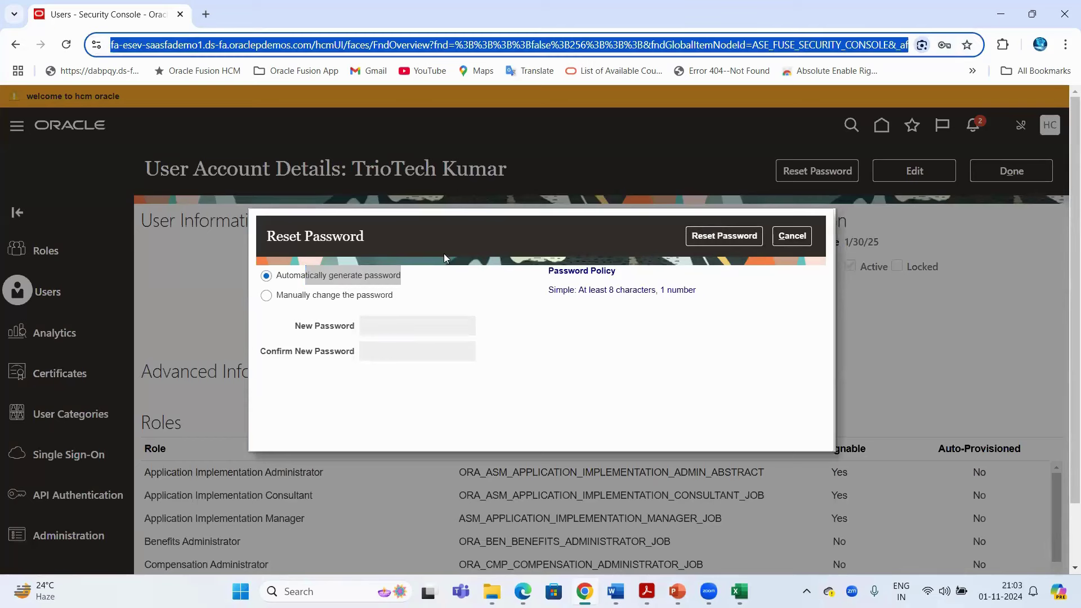
click(456, 260)
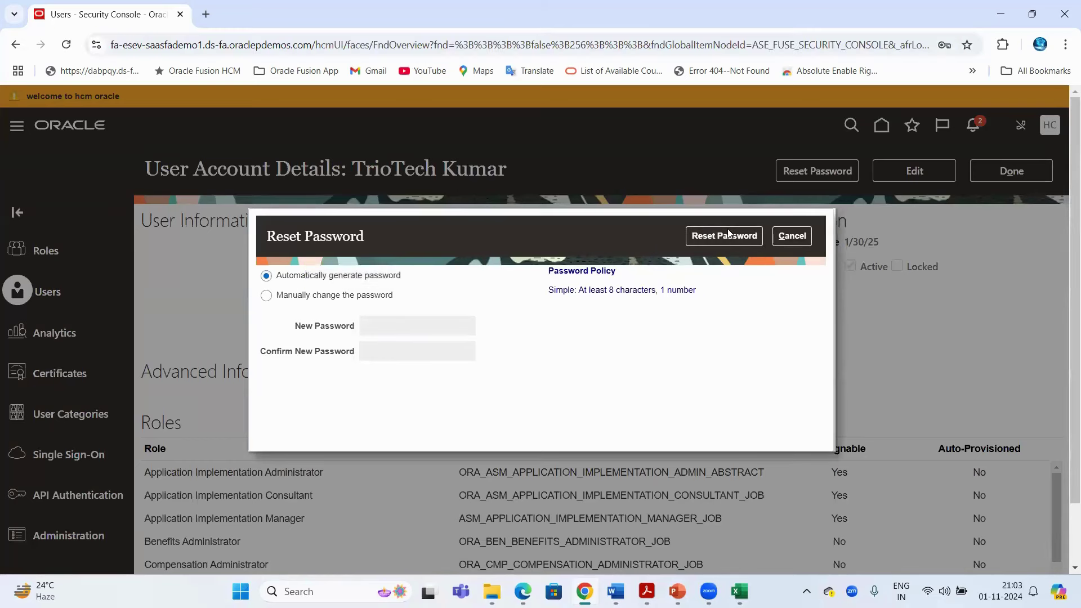
key(ctrl+a)
click(715, 243)
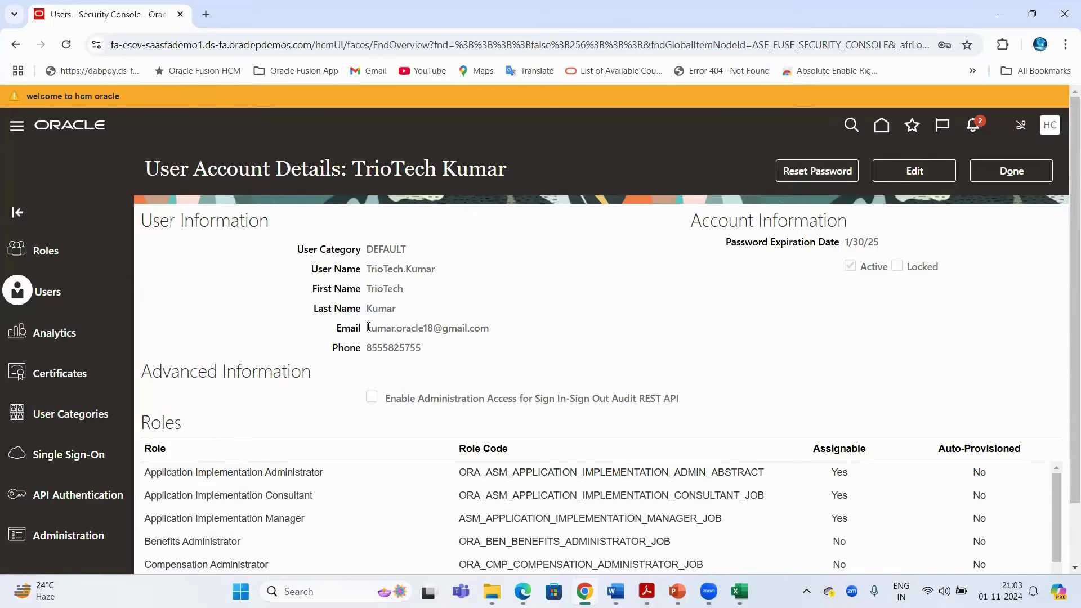
drag(367, 327, 491, 331)
click(167, 44)
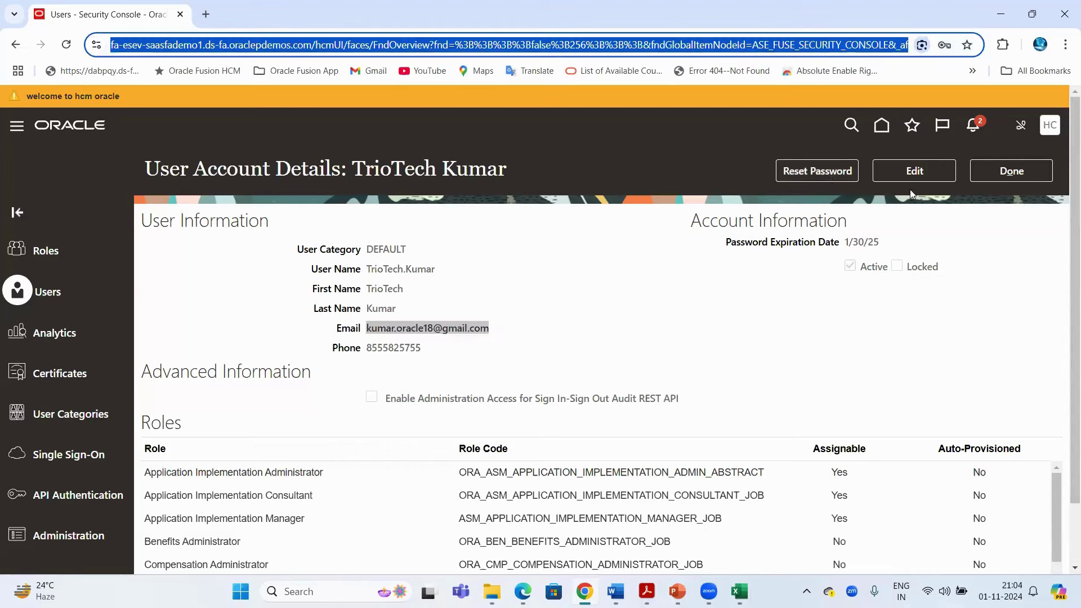
click(815, 171)
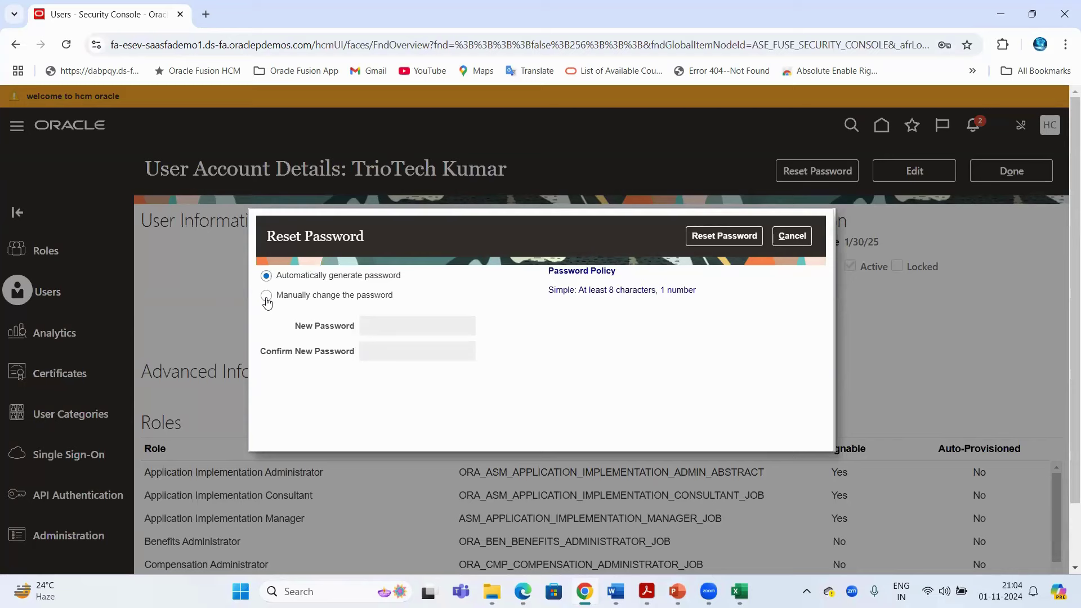
Choose manual password change, review the New and Confirm Password policy rules, then cancel the reset
click(266, 299)
click(414, 331)
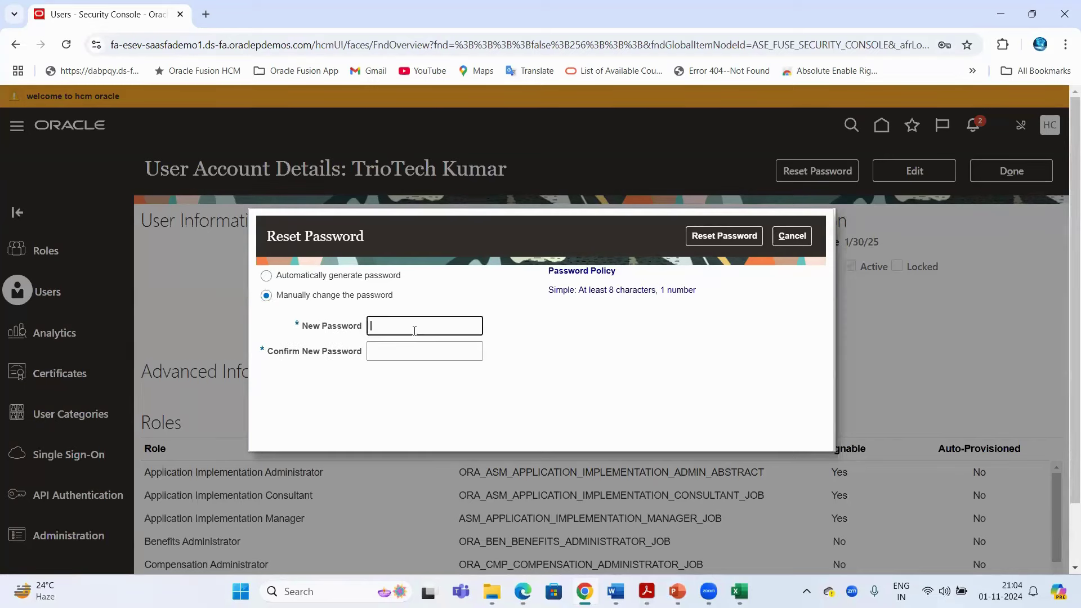
click(396, 353)
drag(549, 280, 708, 295)
click(417, 340)
click(406, 332)
key(Tab)
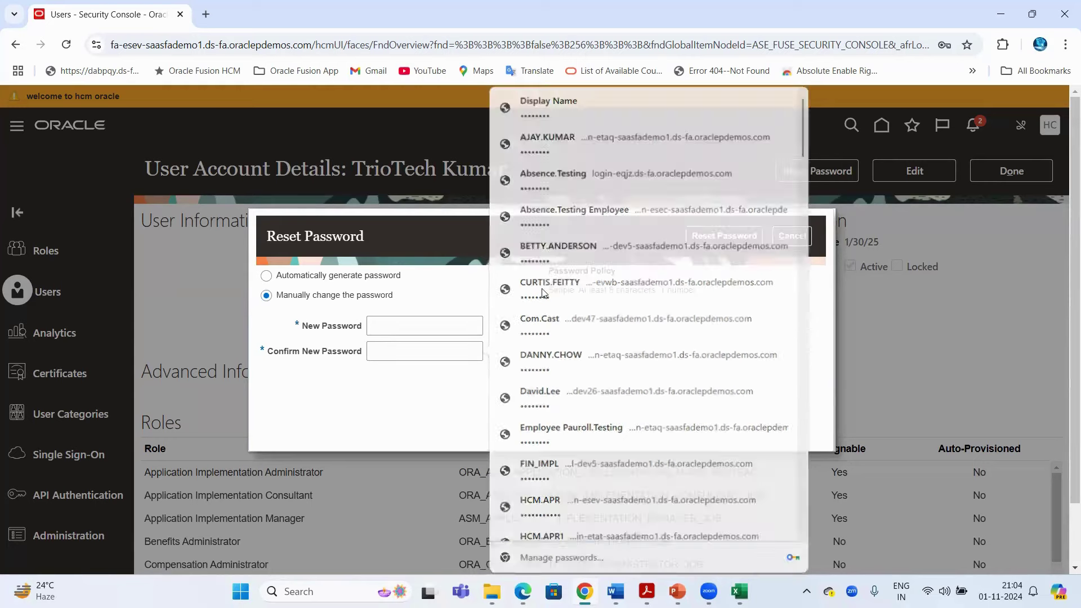
drag(574, 289, 668, 290)
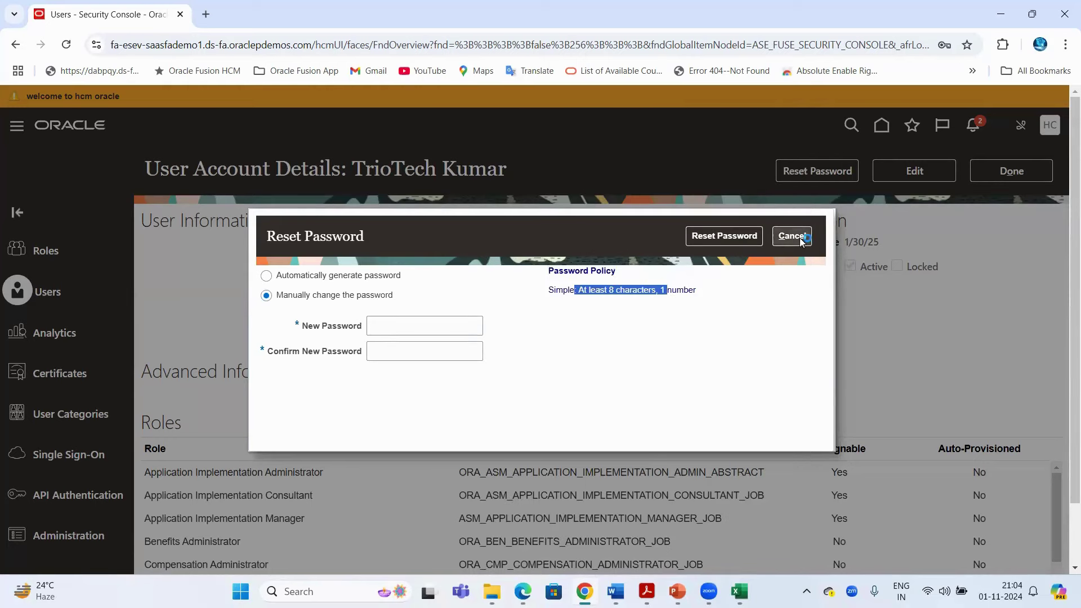
click(802, 236)
drag(727, 248, 844, 243)
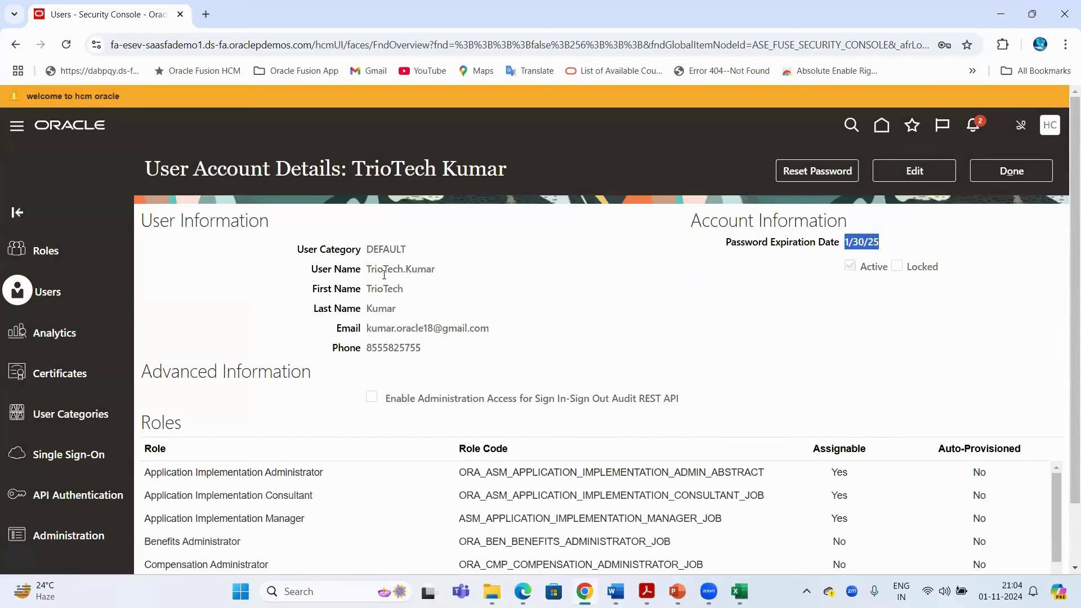
Review the account's user name and expiration date, then finish and start a new user account
drag(369, 269, 432, 268)
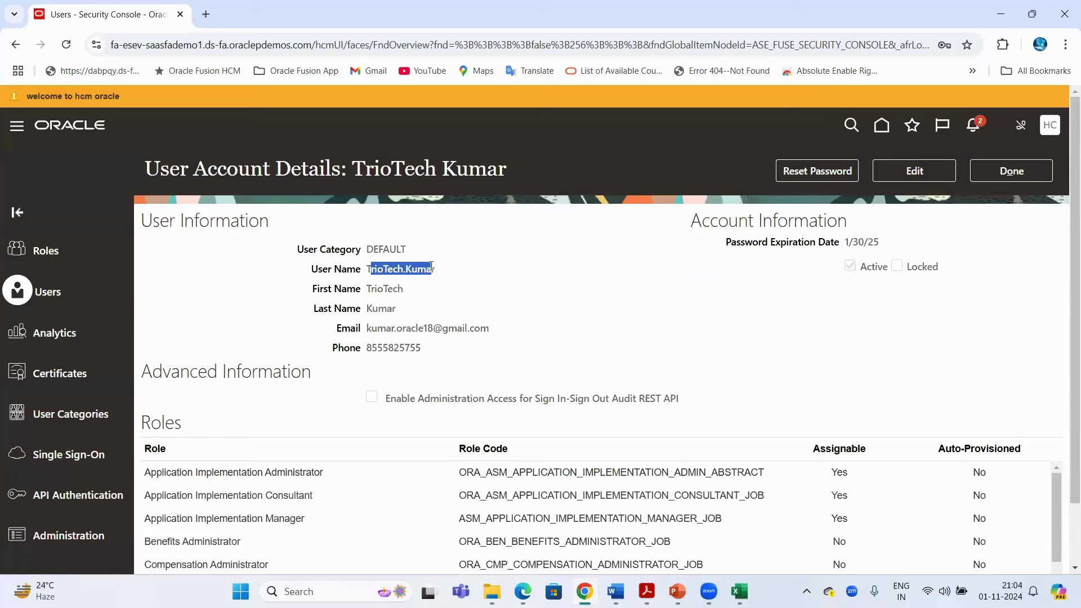
drag(843, 242, 883, 242)
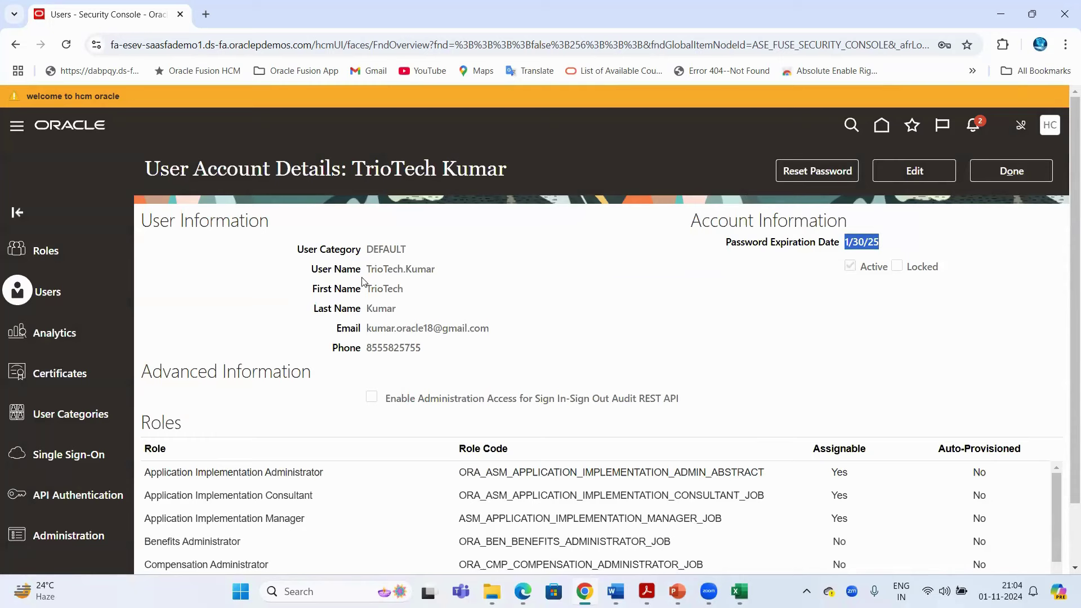
drag(367, 269, 463, 263)
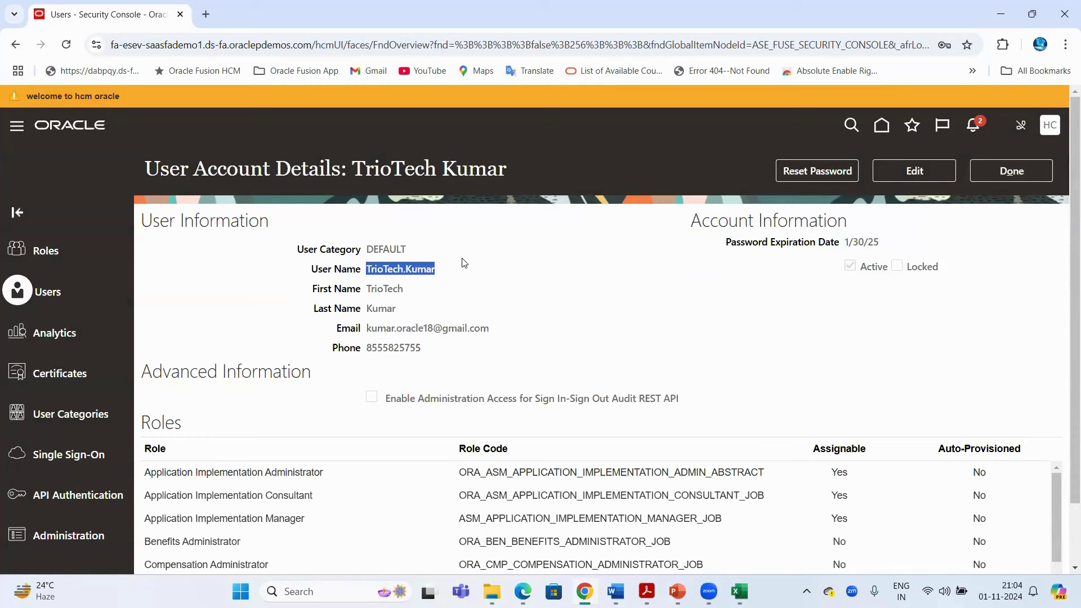
click(1002, 174)
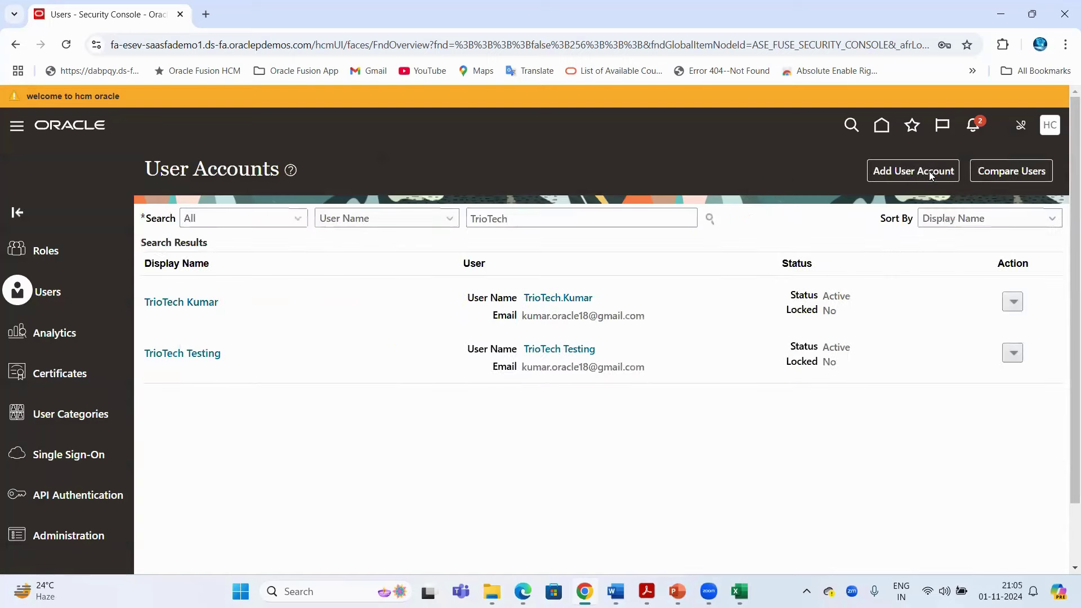
click(929, 171)
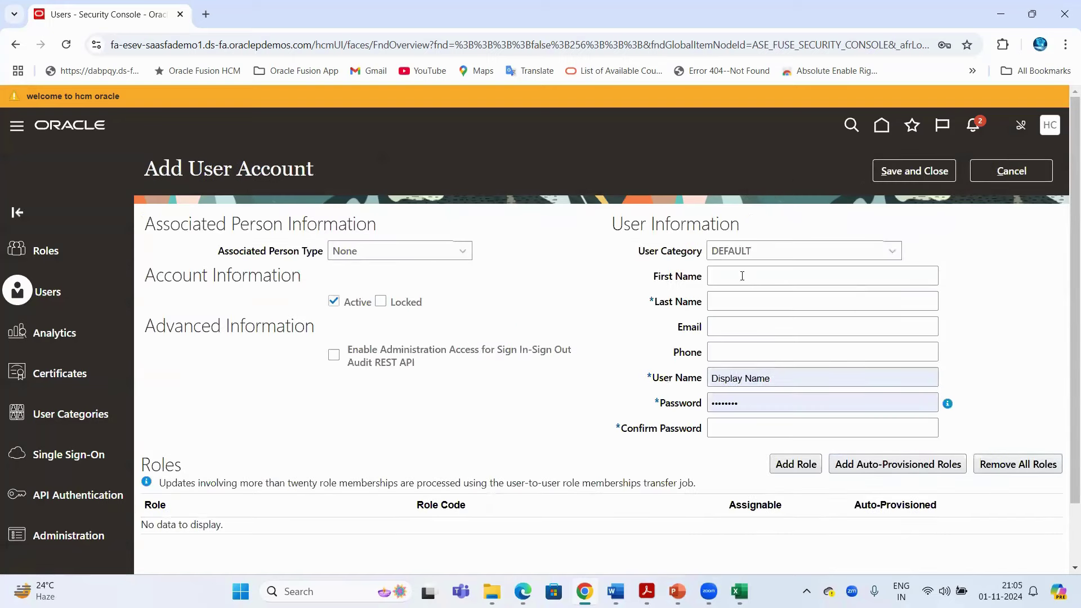
Enter the new user's first and last name so the user name is generated
click(738, 299)
click(738, 275)
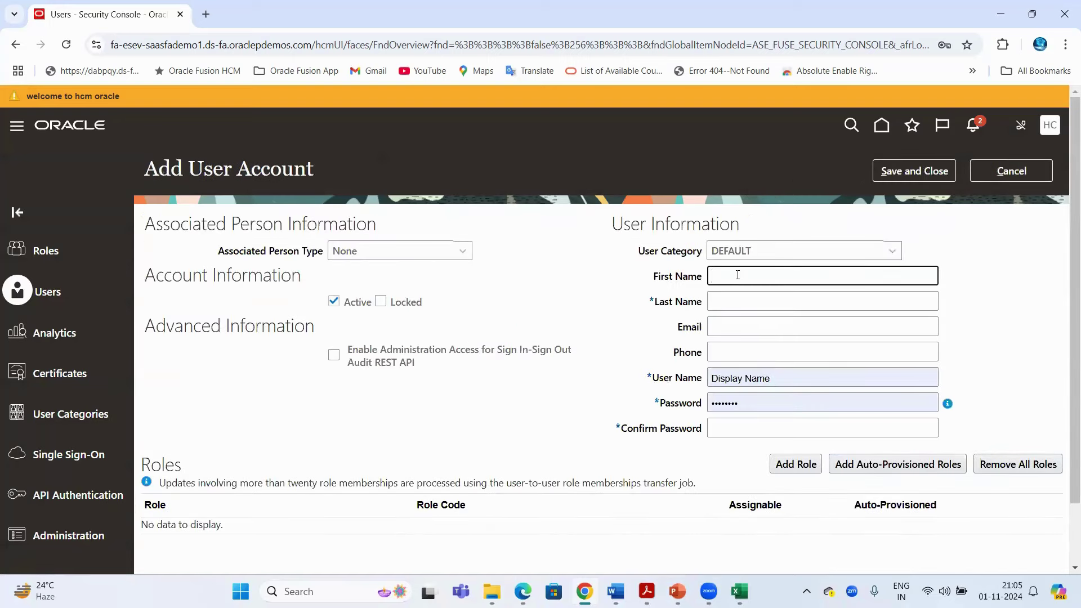
key(Tab)
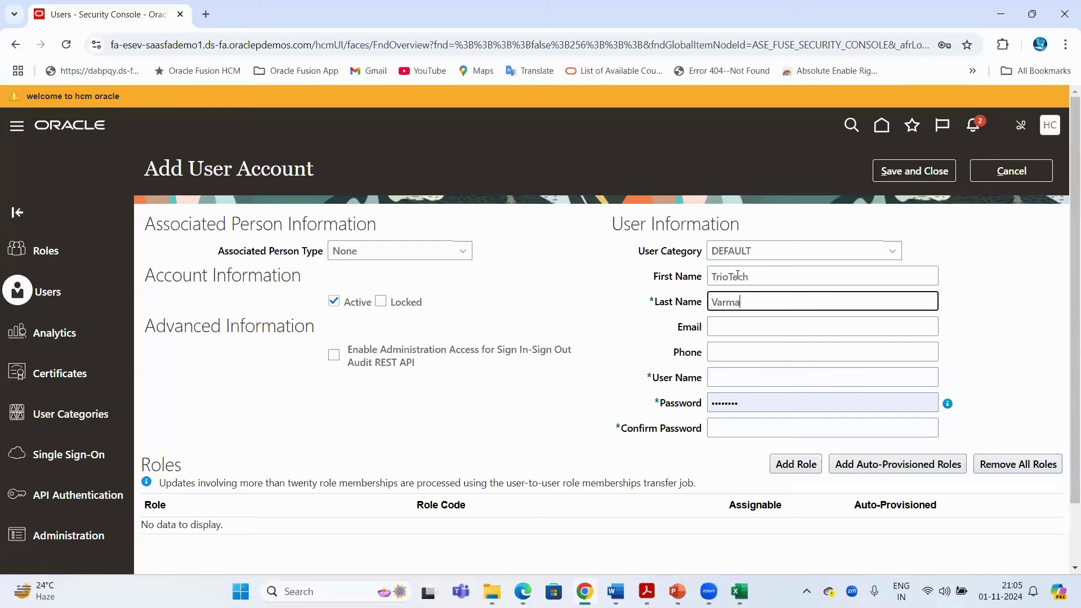
key(Tab)
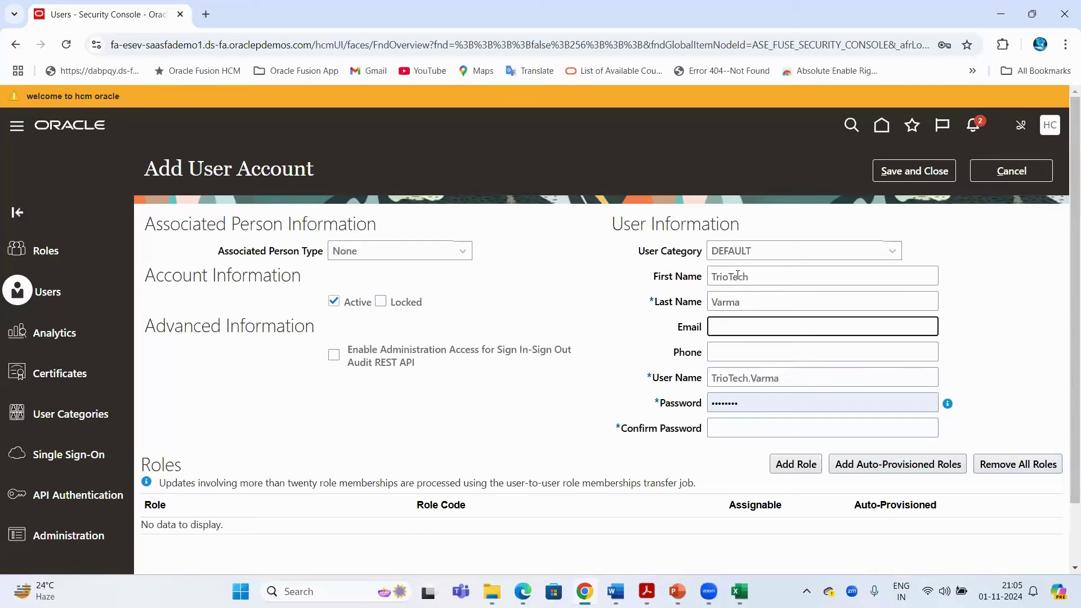
key(Tab)
key(Tab)
click(786, 379)
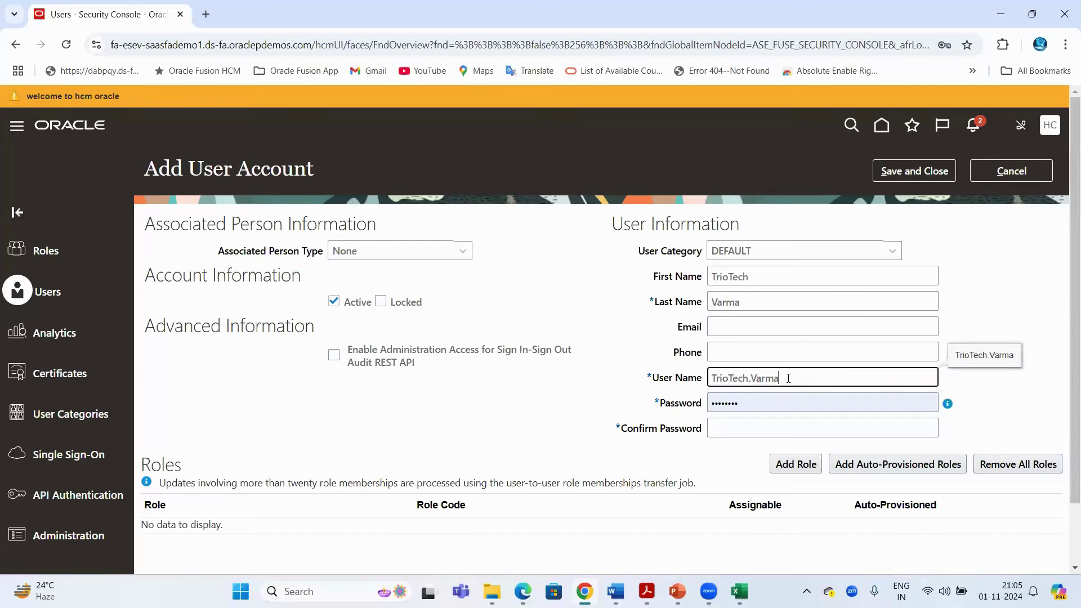
drag(785, 379, 692, 391)
Review the form's User Category, User Name, Email, Password and First Name fields
drag(654, 384, 698, 383)
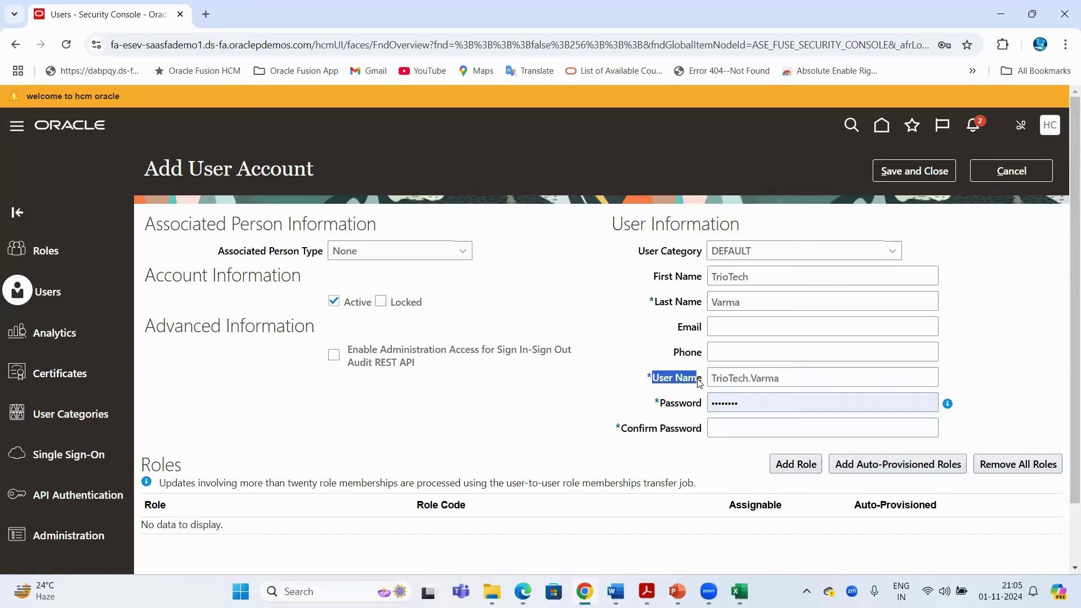
drag(637, 258, 702, 256)
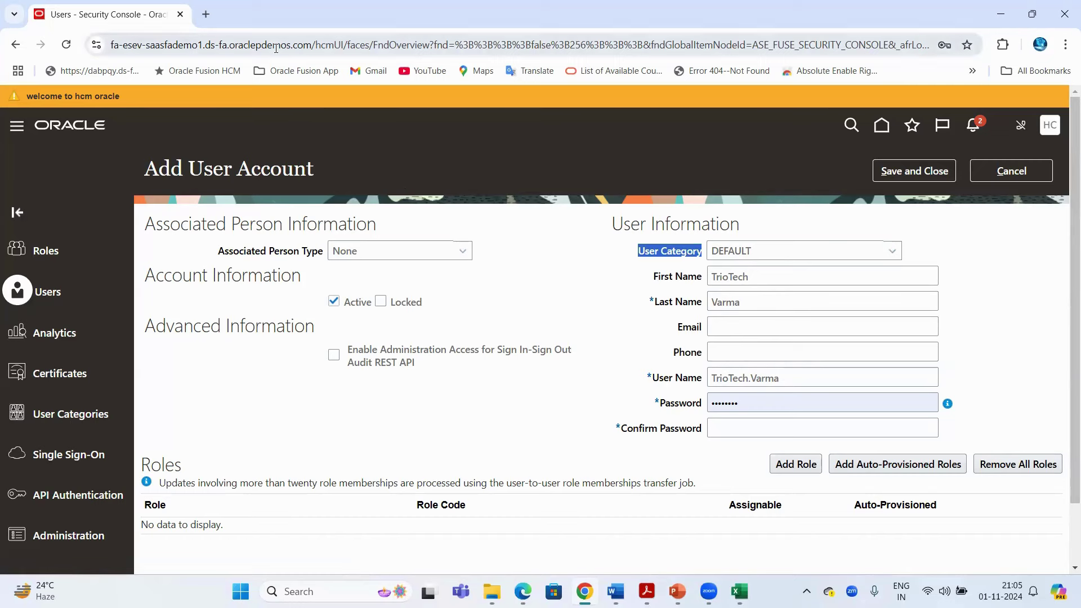
drag(651, 378, 712, 378)
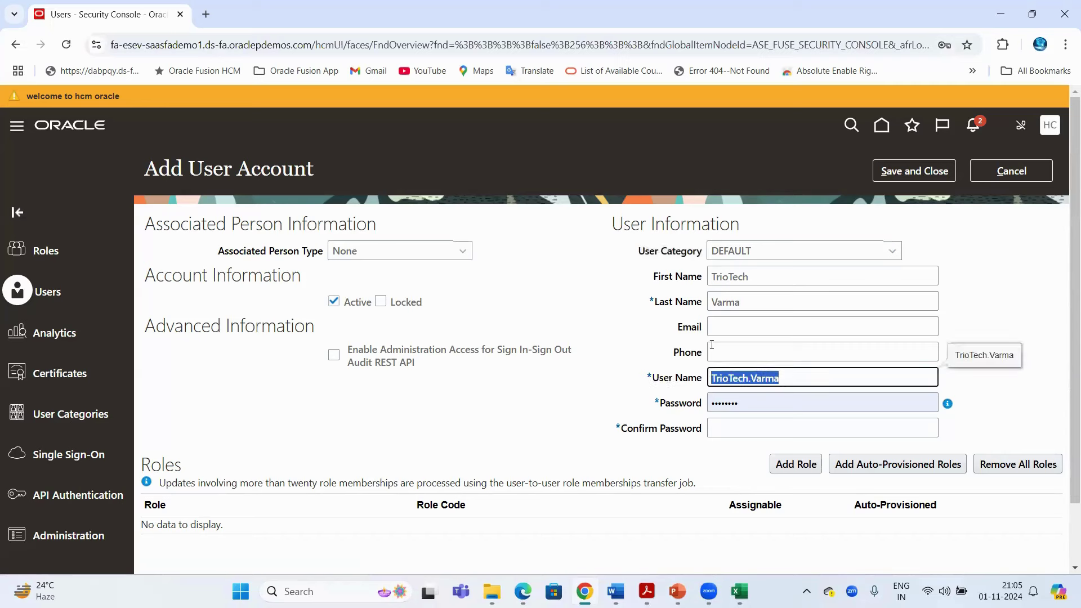
click(698, 333)
double_click(698, 332)
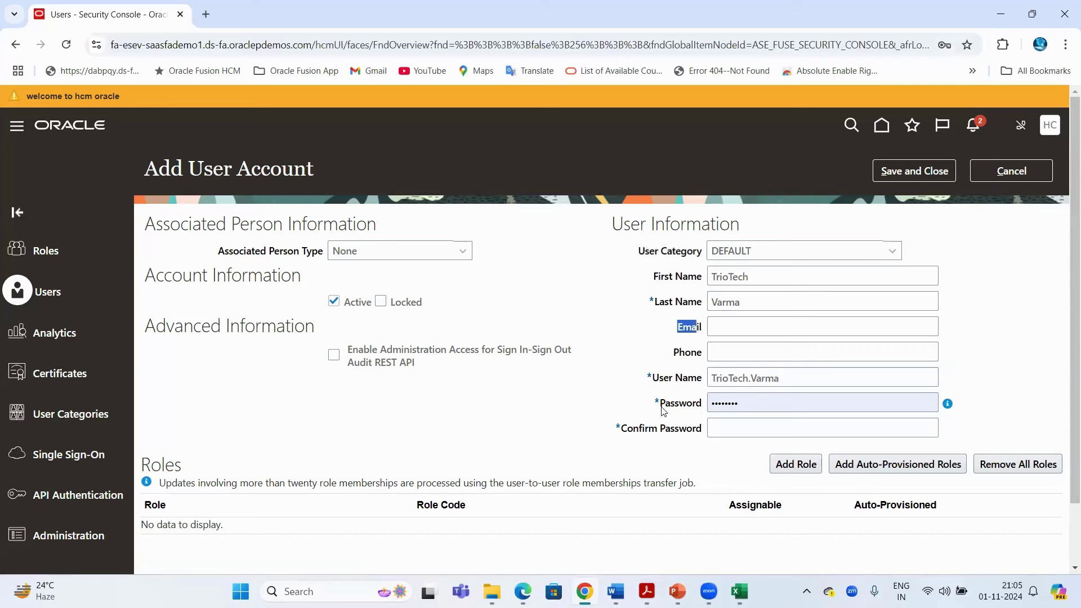
double_click(665, 407)
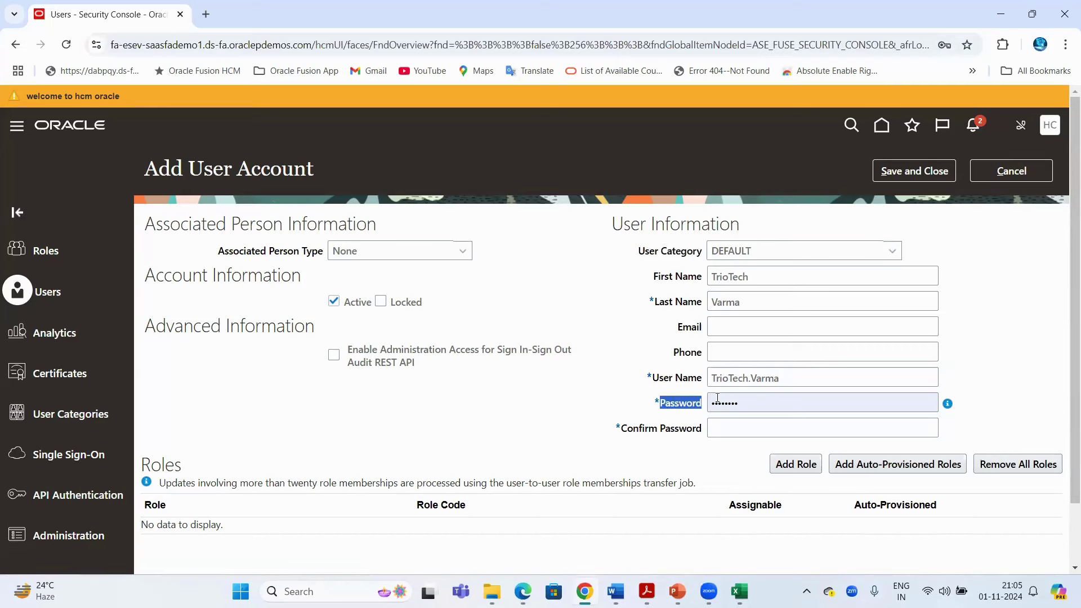
click(579, 414)
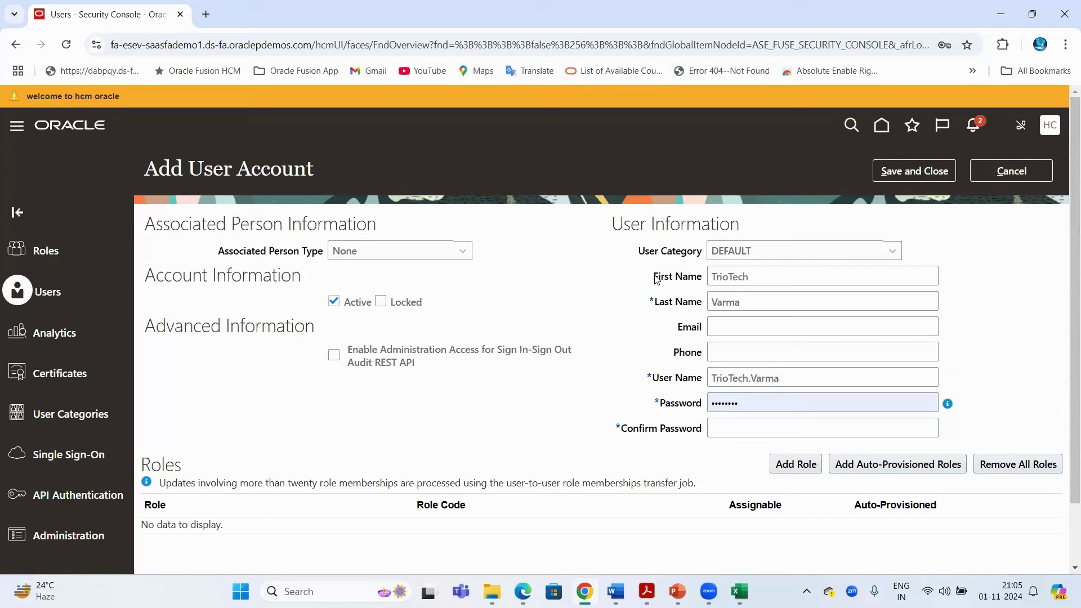
drag(653, 275, 683, 276)
drag(690, 371, 687, 407)
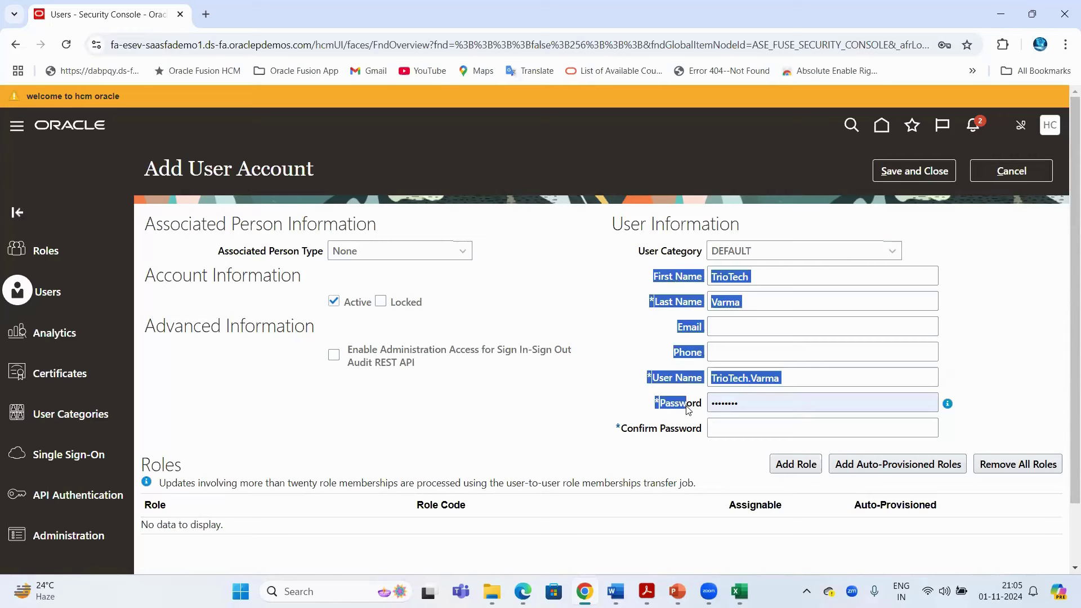
click(647, 332)
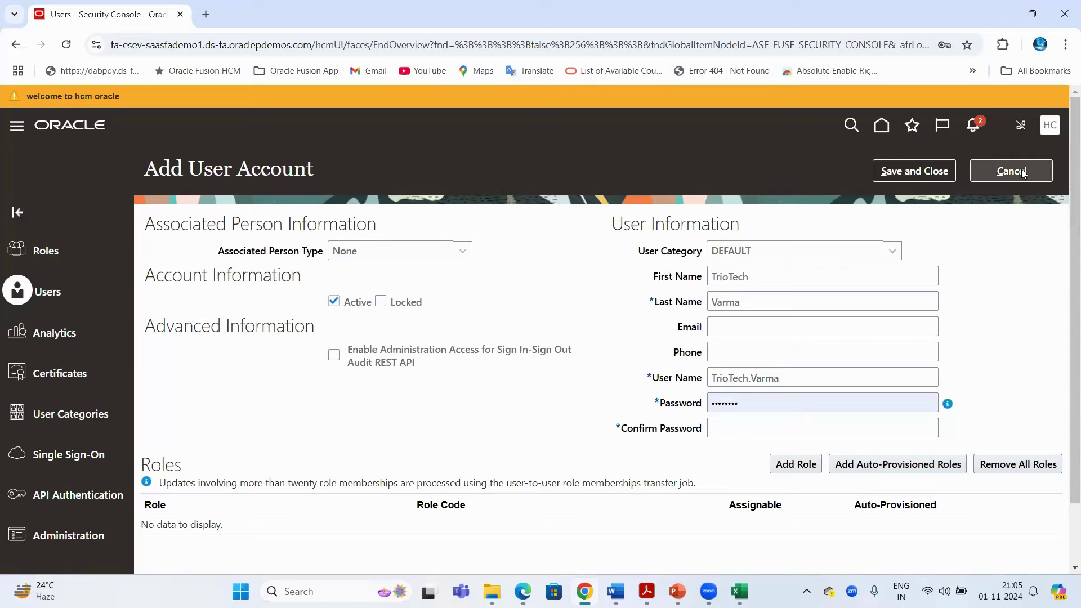
drag(638, 251, 700, 253)
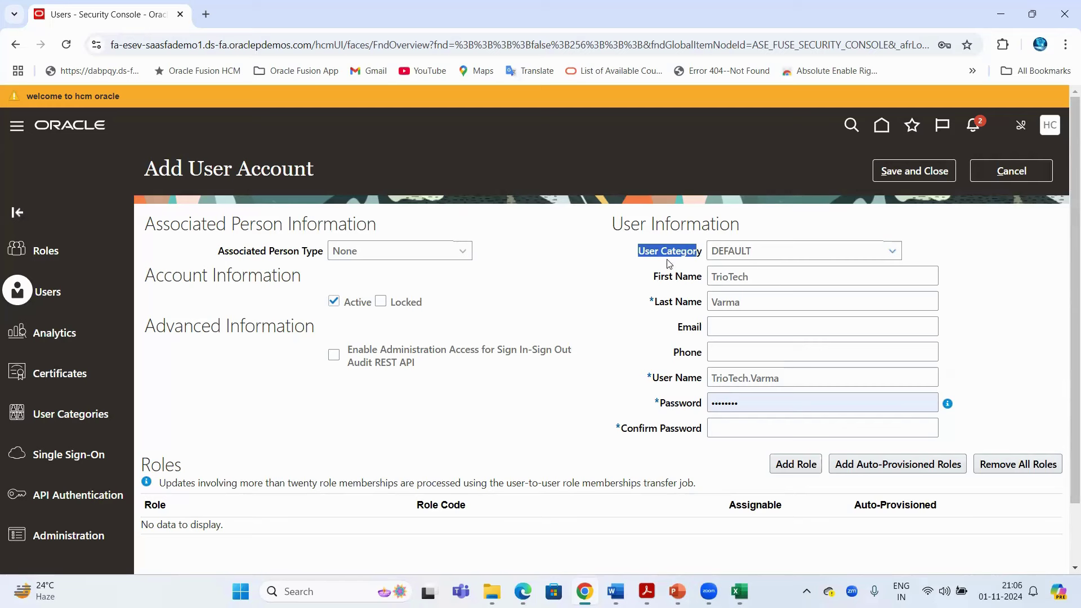
click(1024, 263)
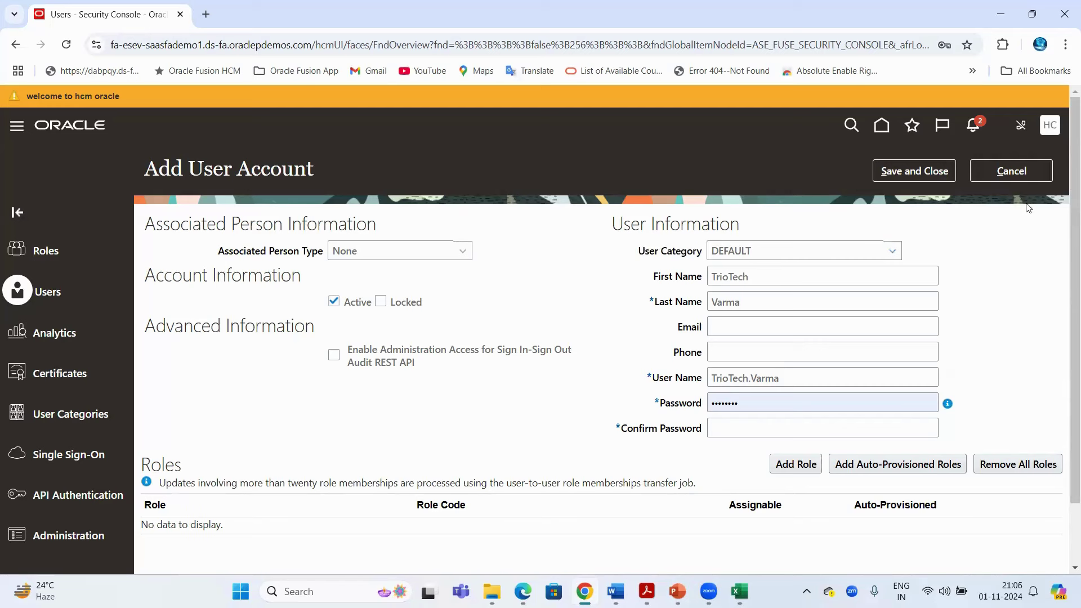
scroll(1027, 207, down, 2)
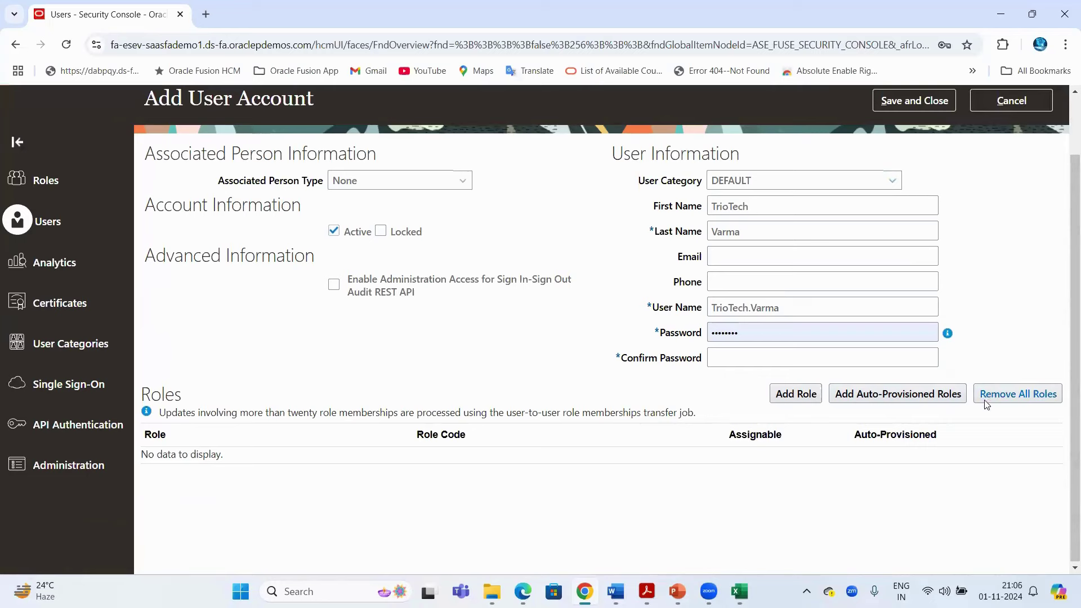
scroll(1030, 169, up, 2)
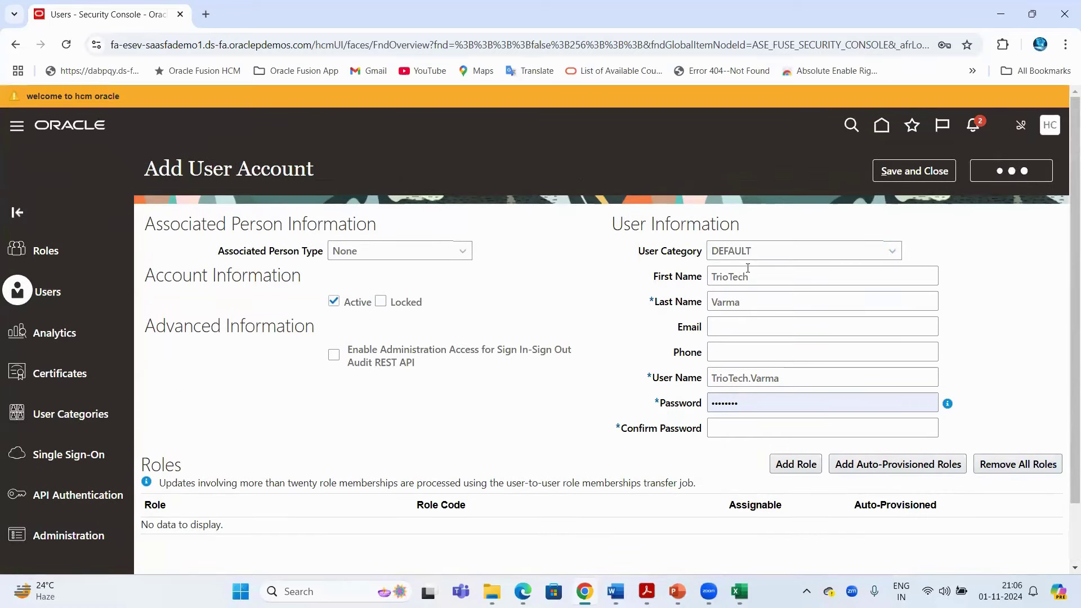
Discard the new user form, open and close the first account's actions list, then switch to Excel
click(1013, 170)
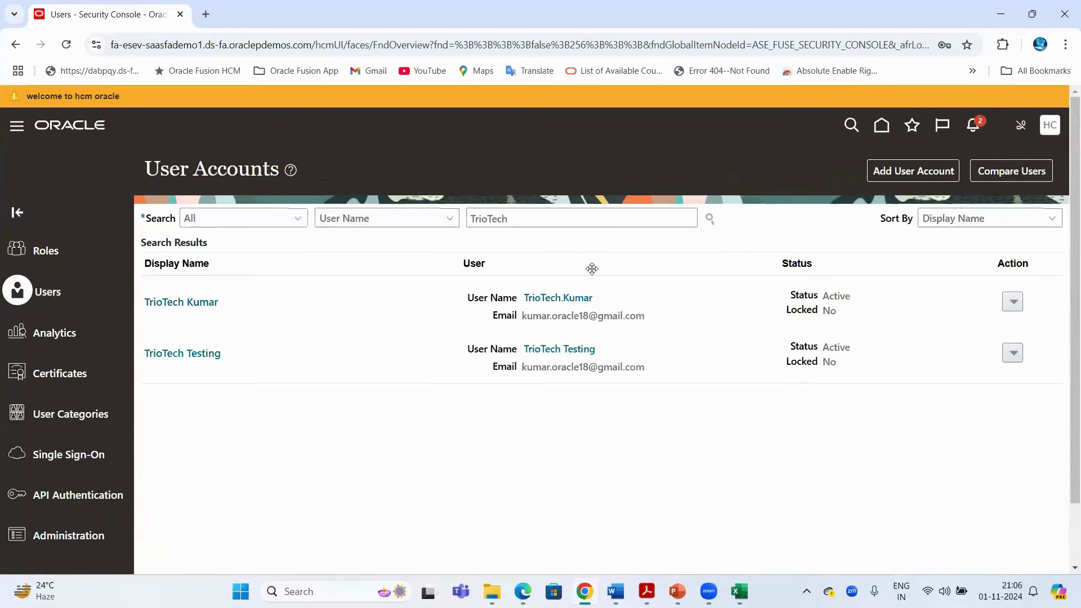
click(1017, 303)
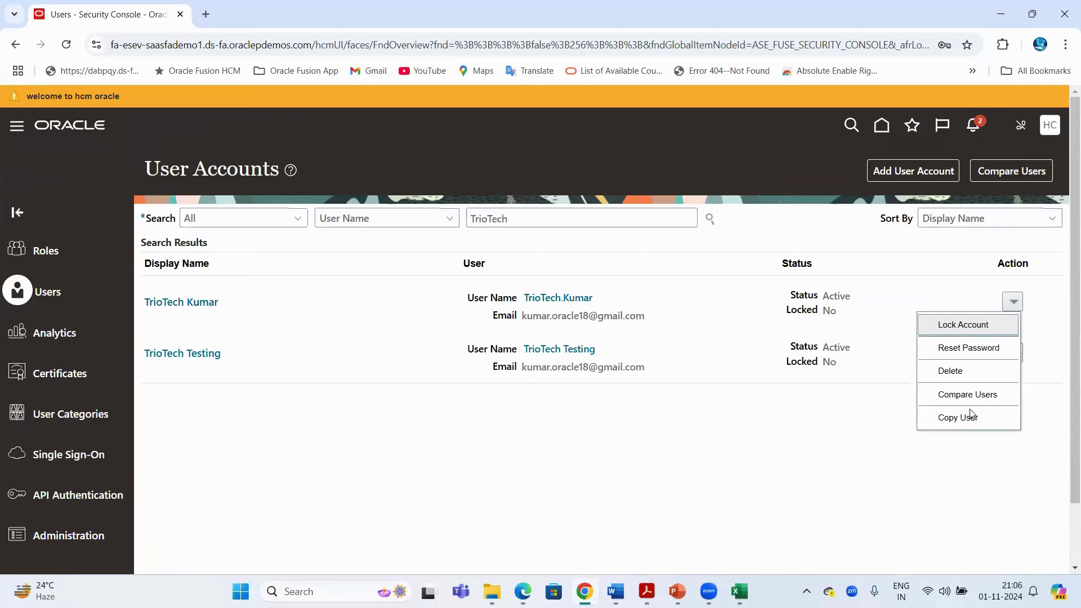
click(651, 437)
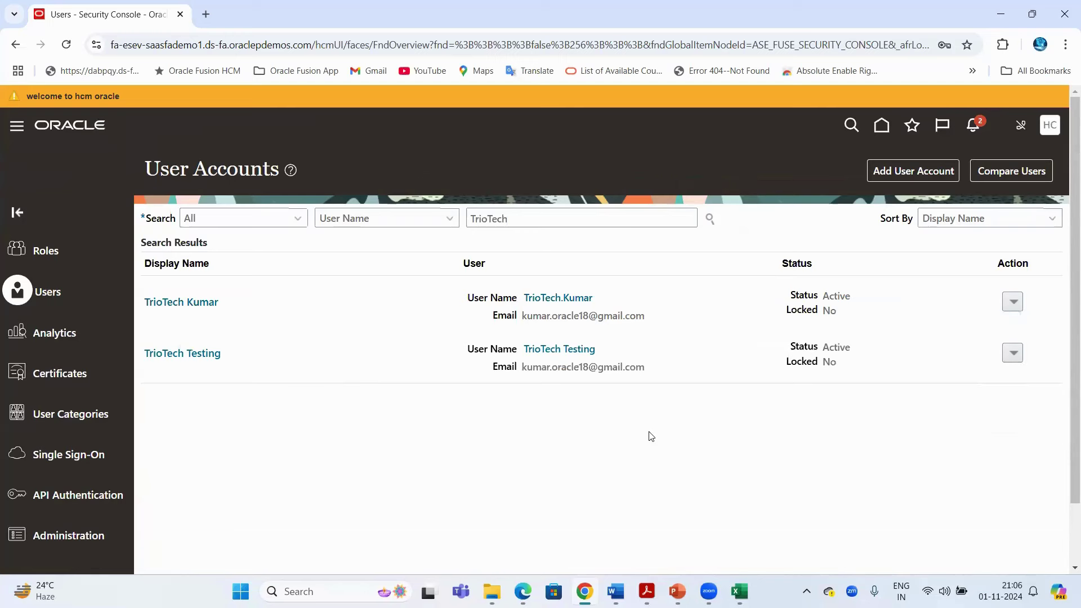
click(734, 501)
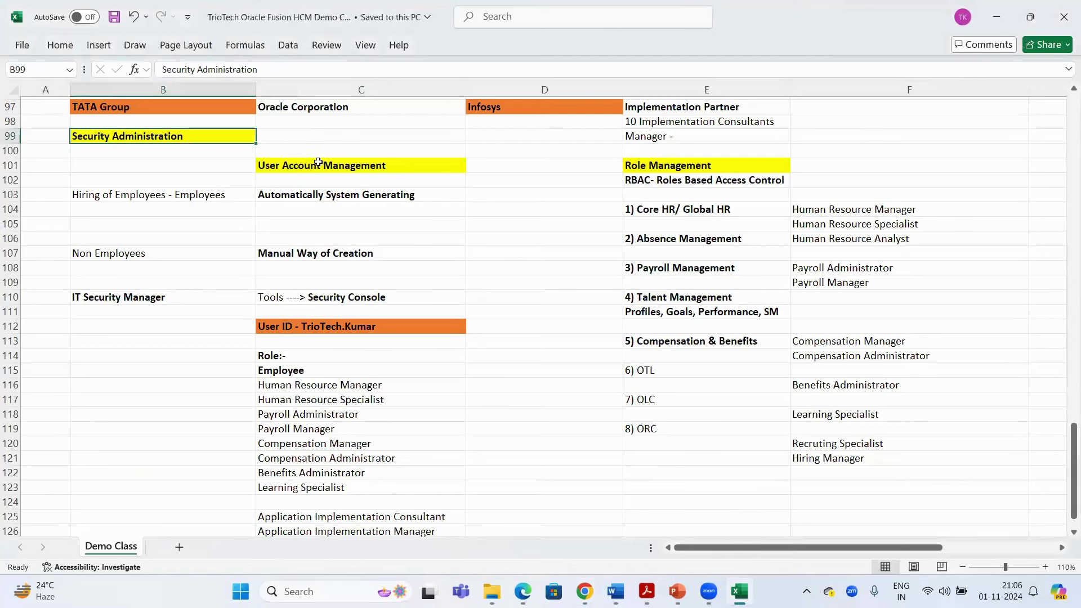
drag(318, 163, 684, 168)
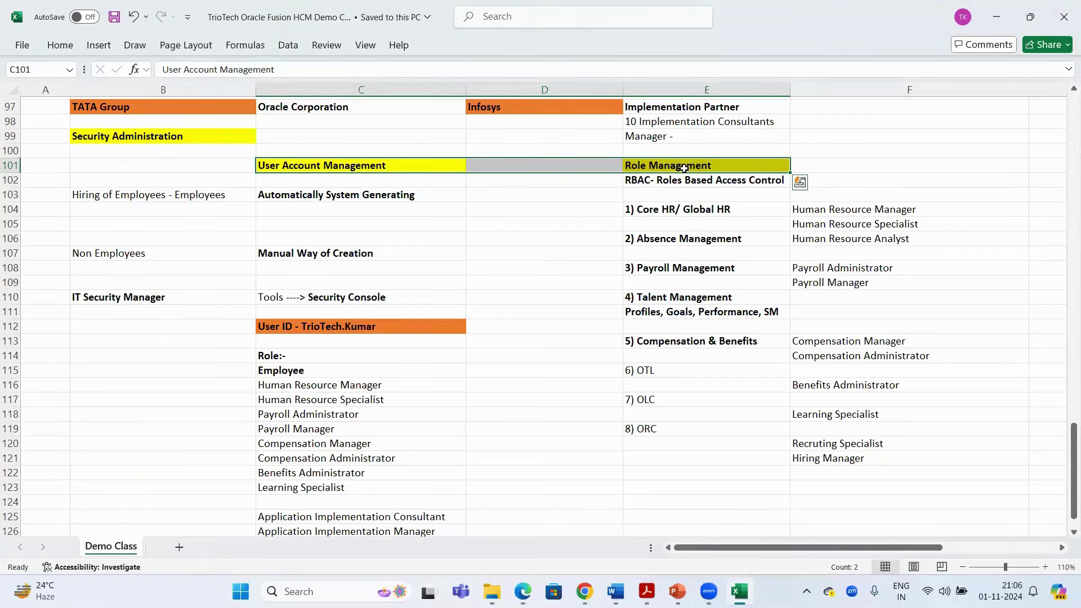
click(683, 169)
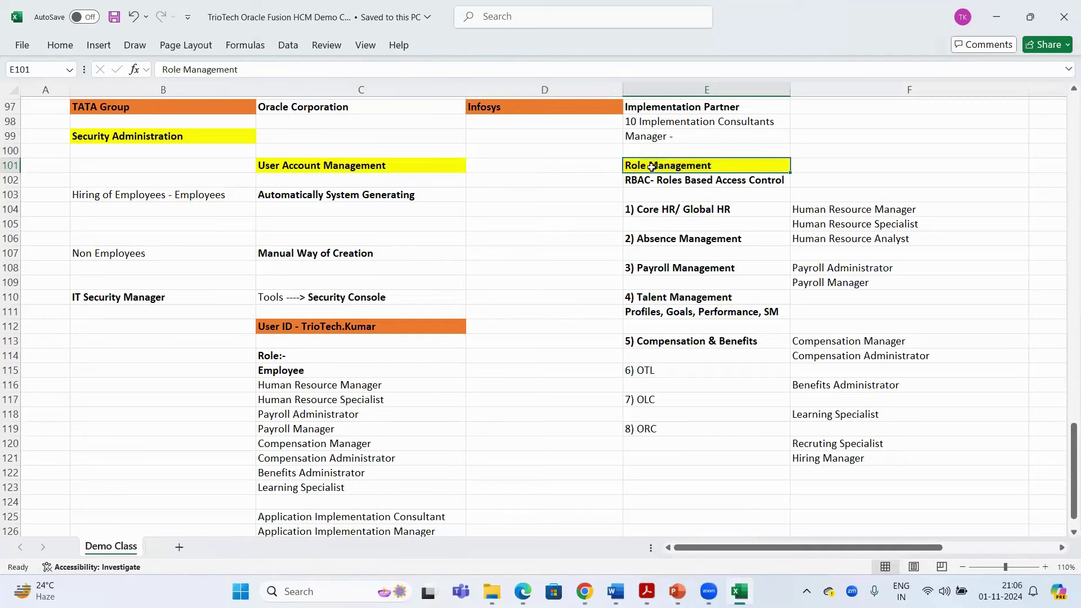
click(283, 166)
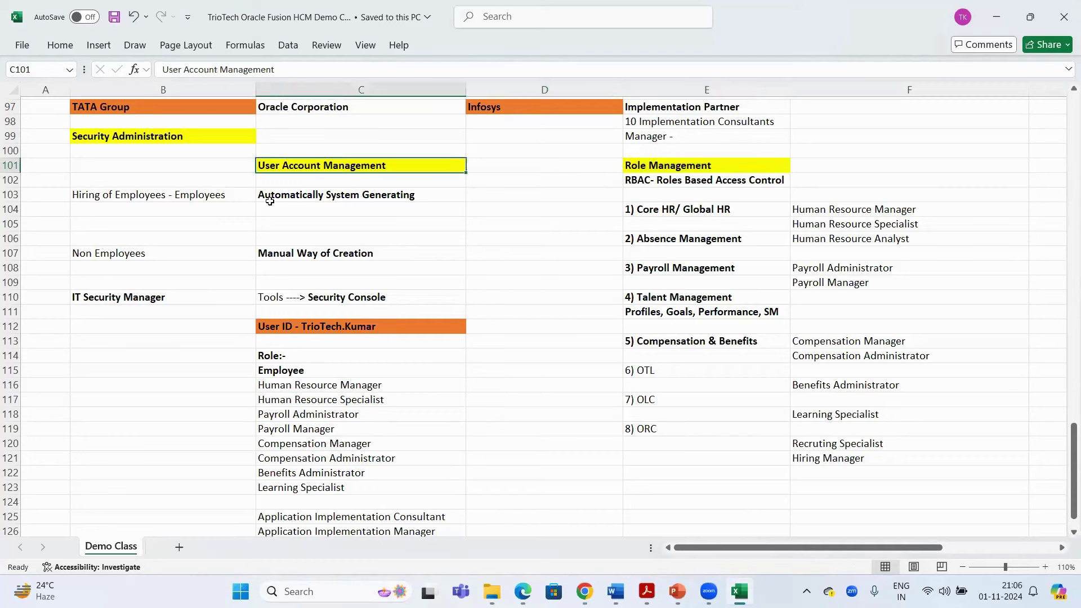
drag(214, 194, 355, 268)
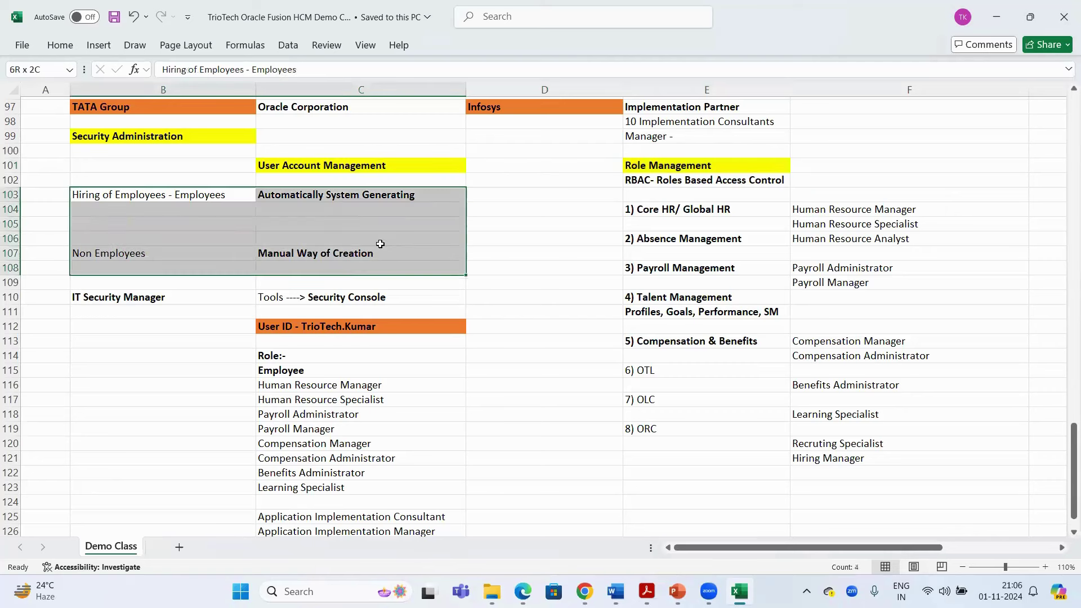
click(335, 167)
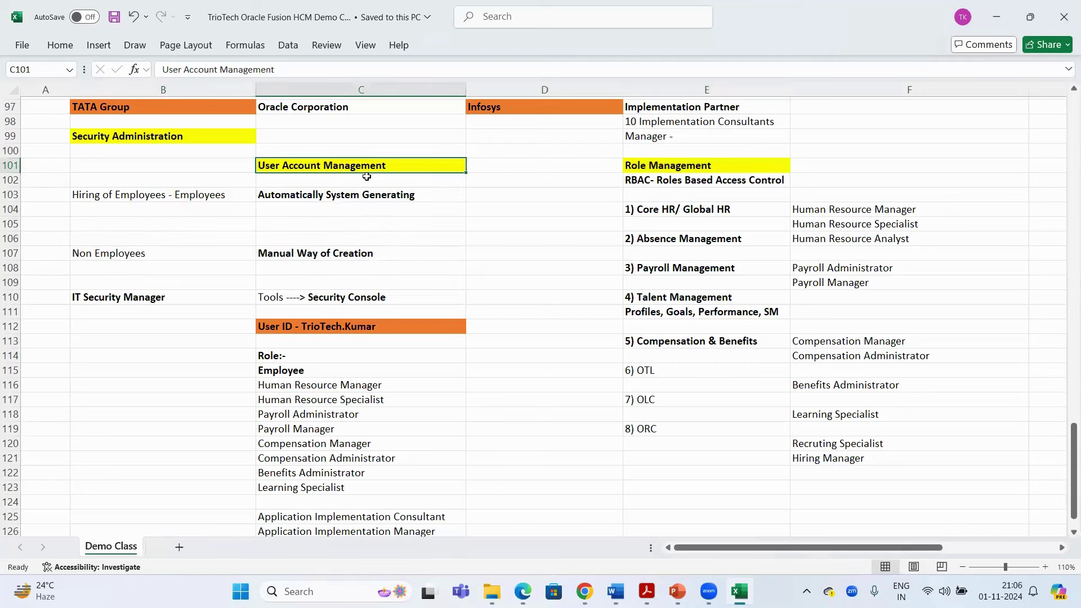
click(367, 254)
shift+click(202, 254)
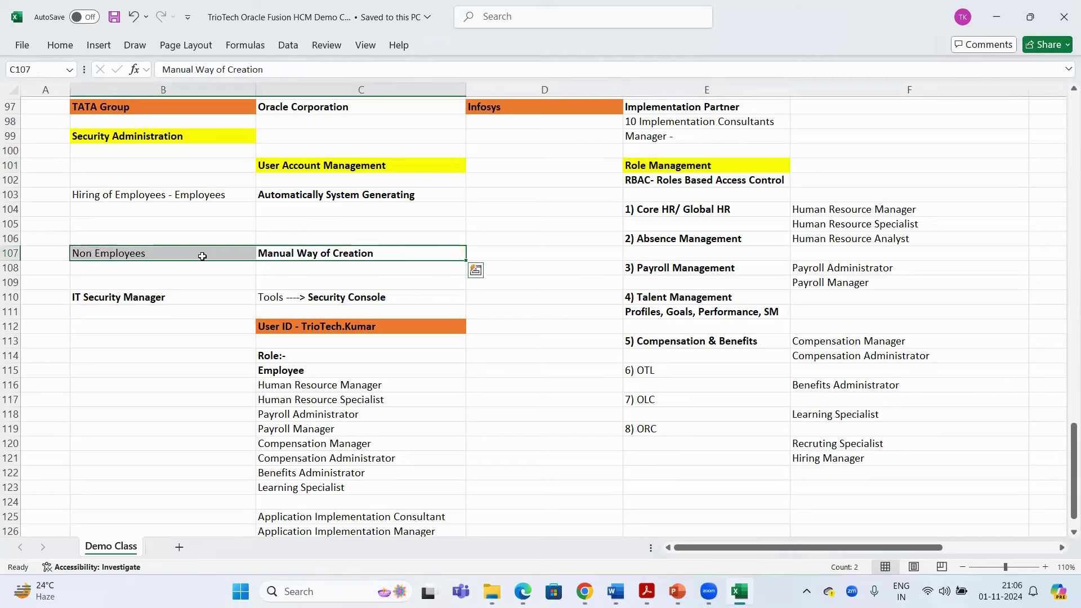
click(531, 107)
drag(530, 108, 693, 138)
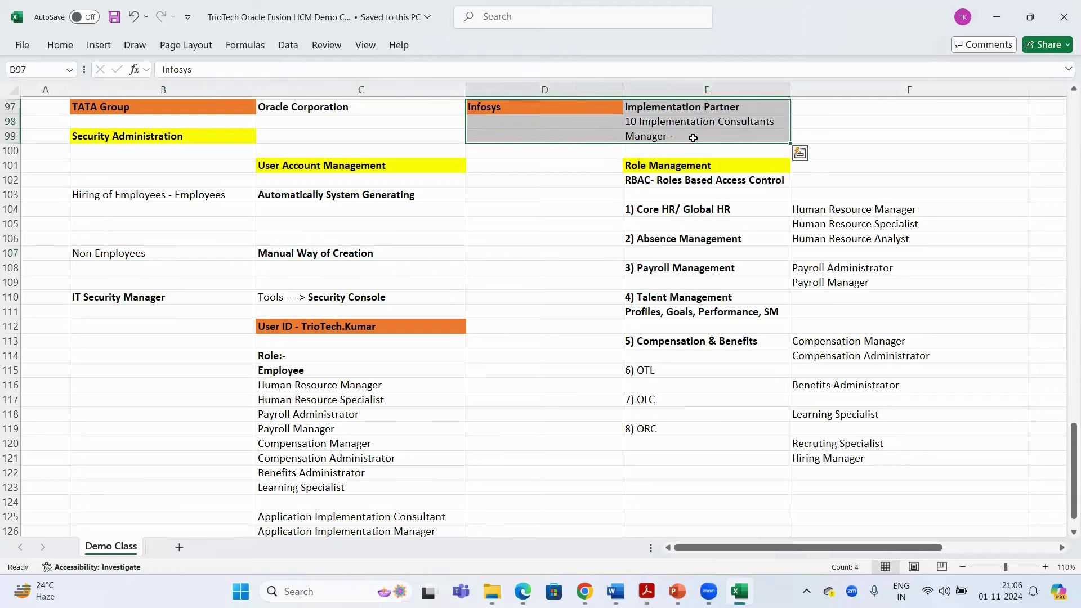
click(641, 122)
drag(156, 251, 417, 503)
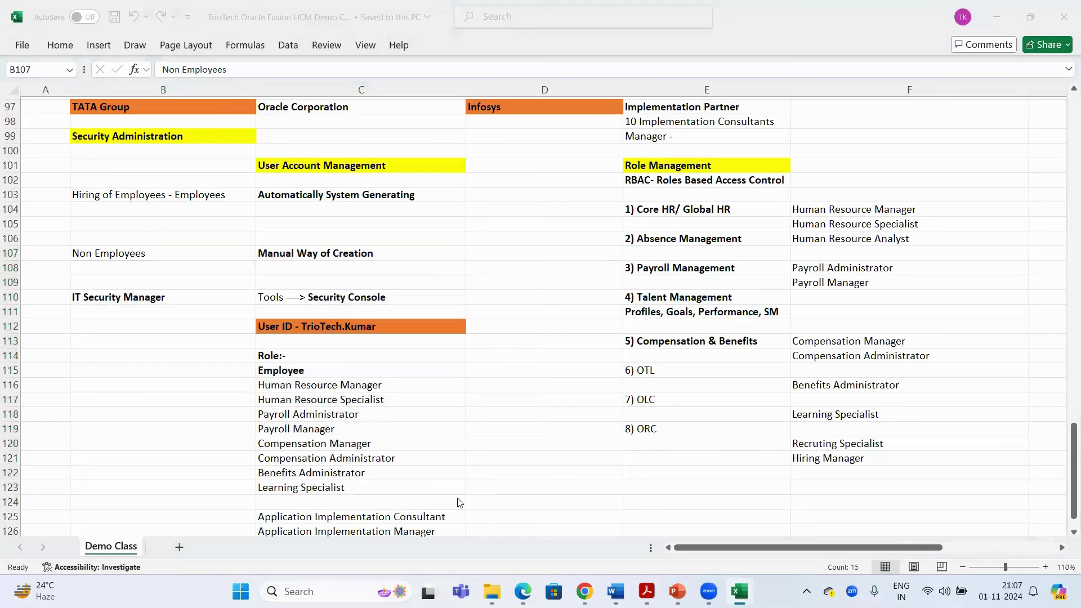
key(XF86AudioRaiseVolume)
click(122, 250)
drag(122, 251, 125, 292)
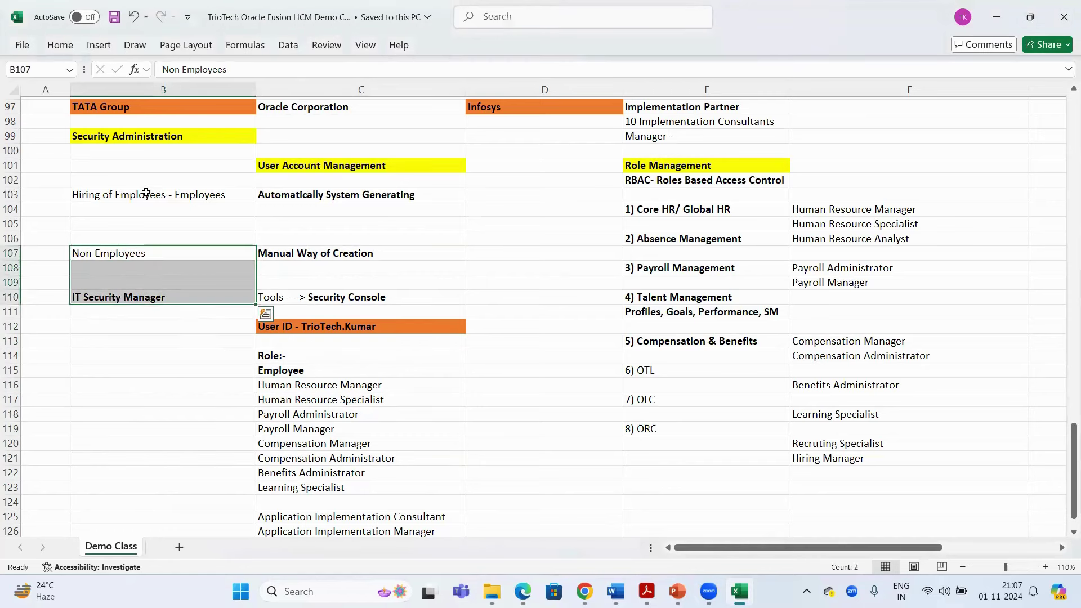
drag(145, 188, 151, 264)
drag(295, 252, 210, 258)
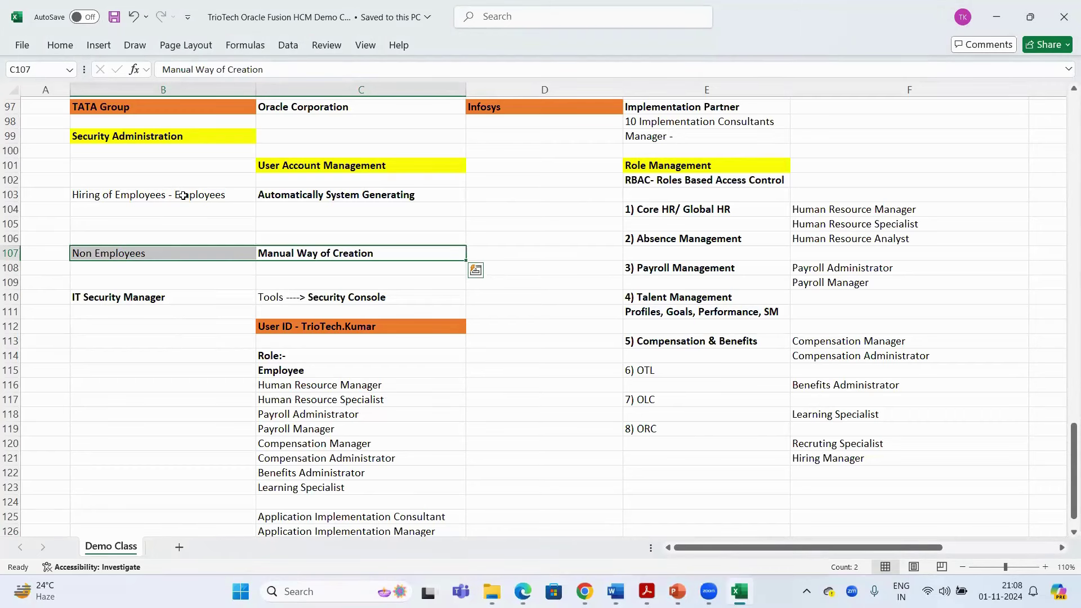
click(287, 369)
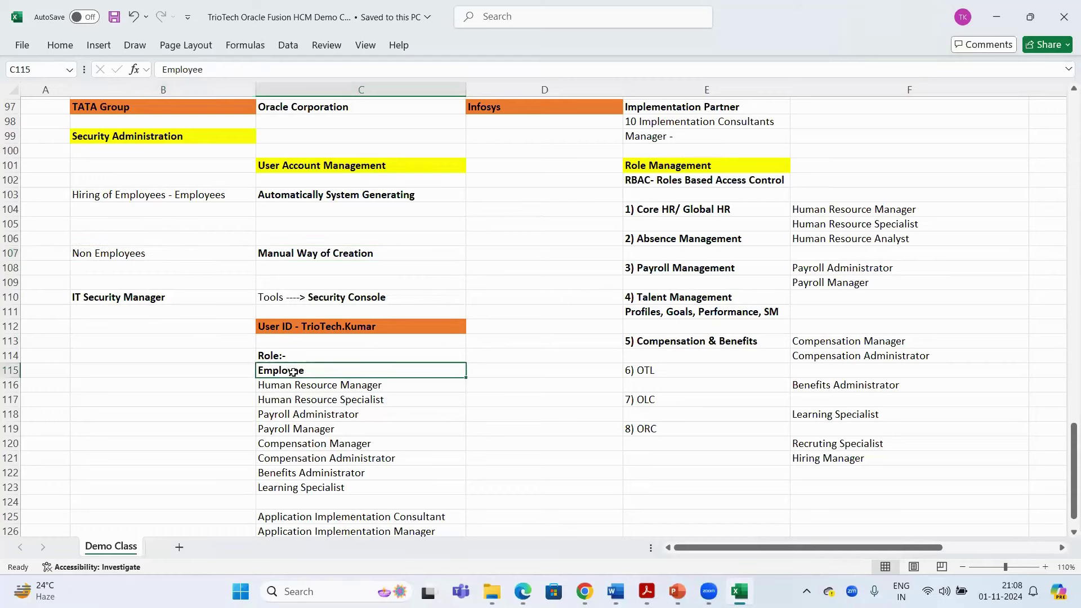
click(290, 328)
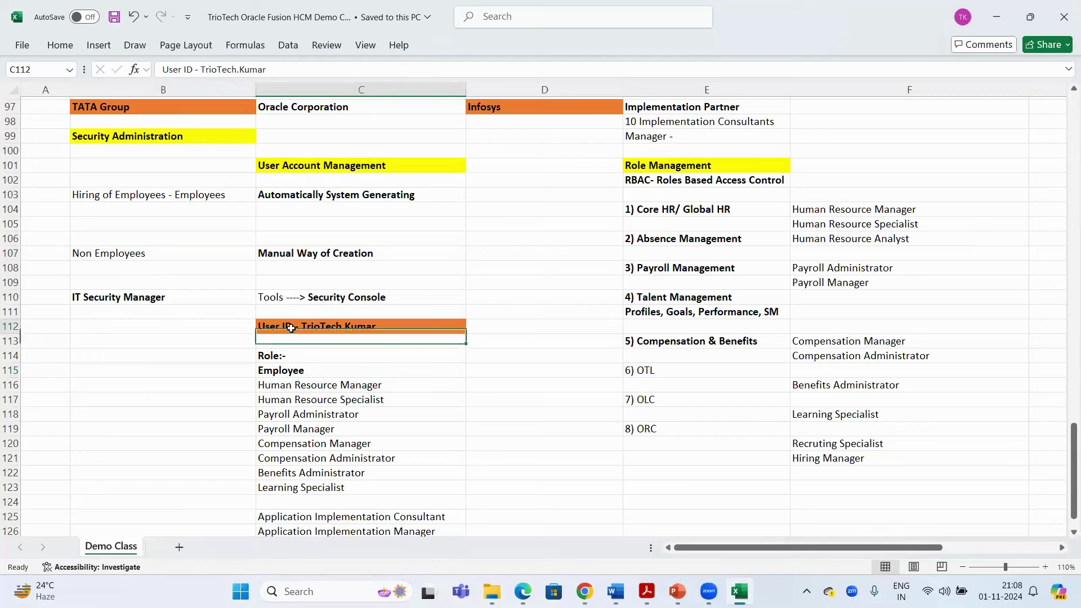
click(297, 372)
click(183, 194)
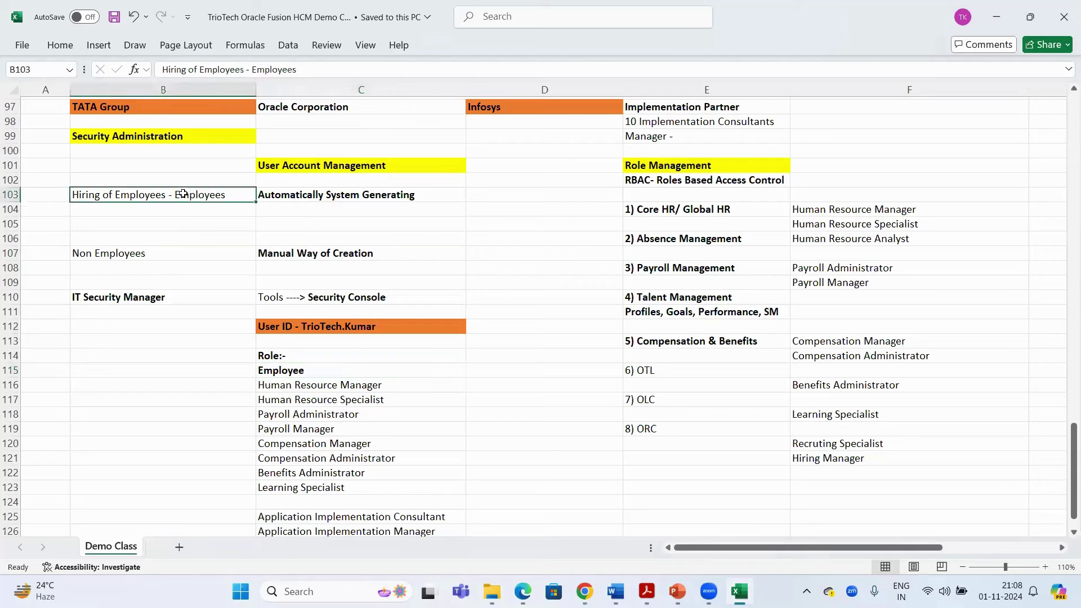
click(179, 380)
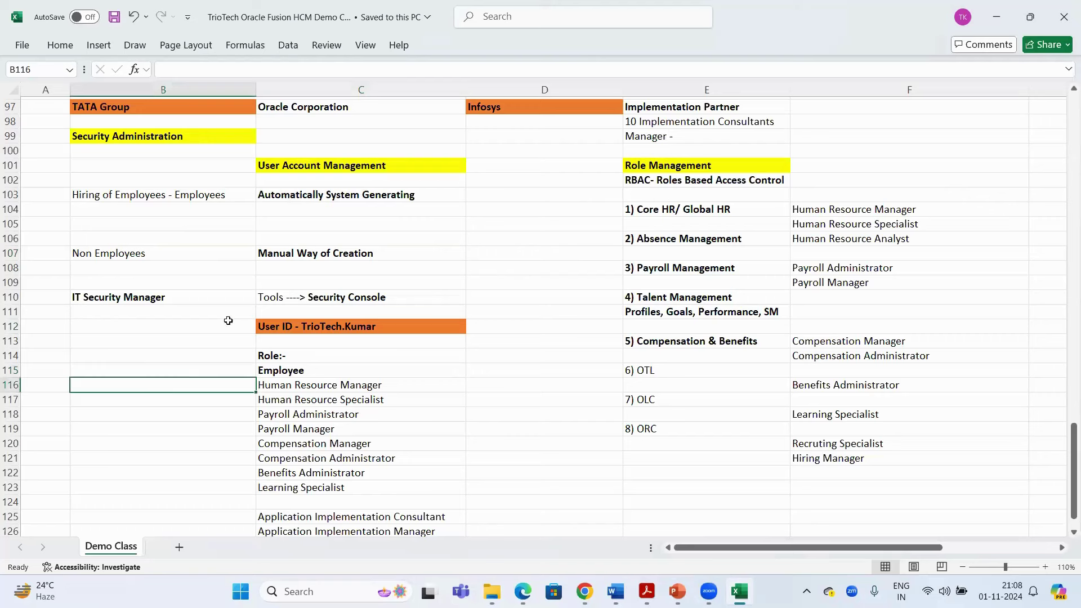
drag(209, 194, 297, 190)
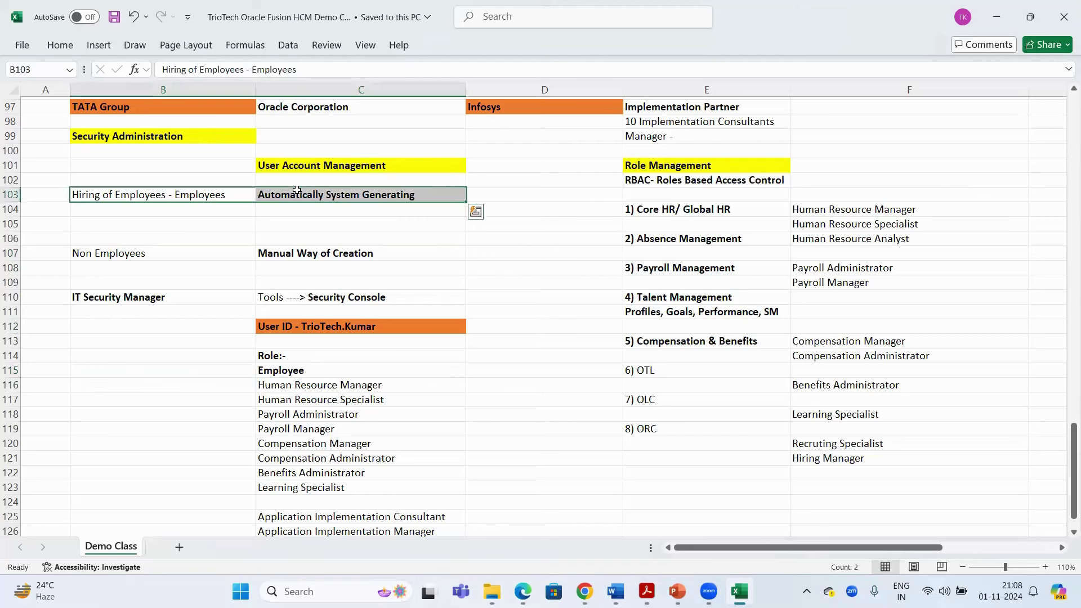
click(203, 371)
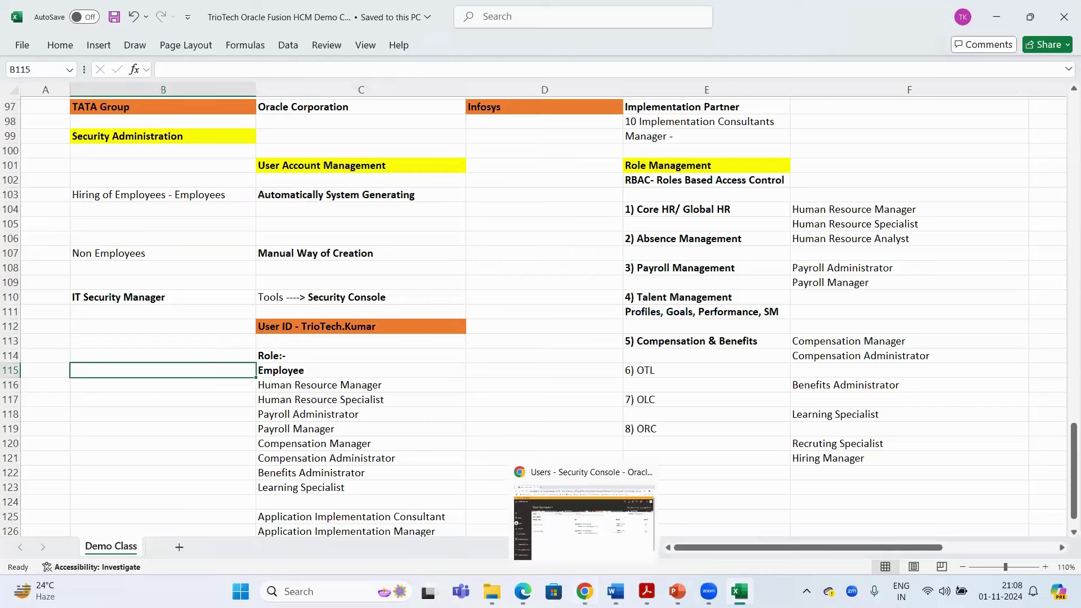
Bring the Excel role management notes workbook back to the front
click(584, 591)
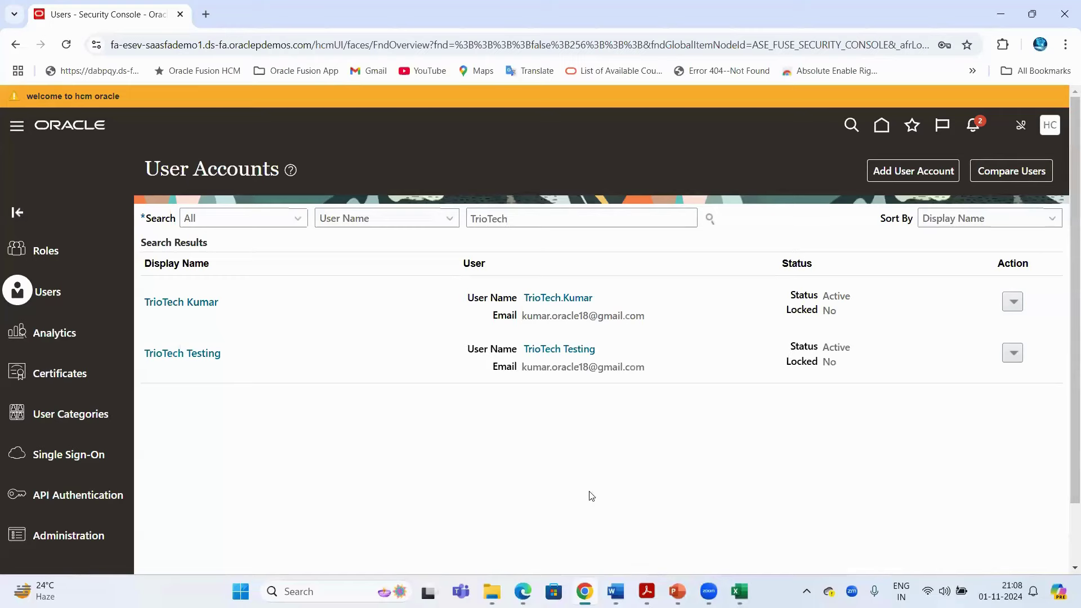
click(749, 582)
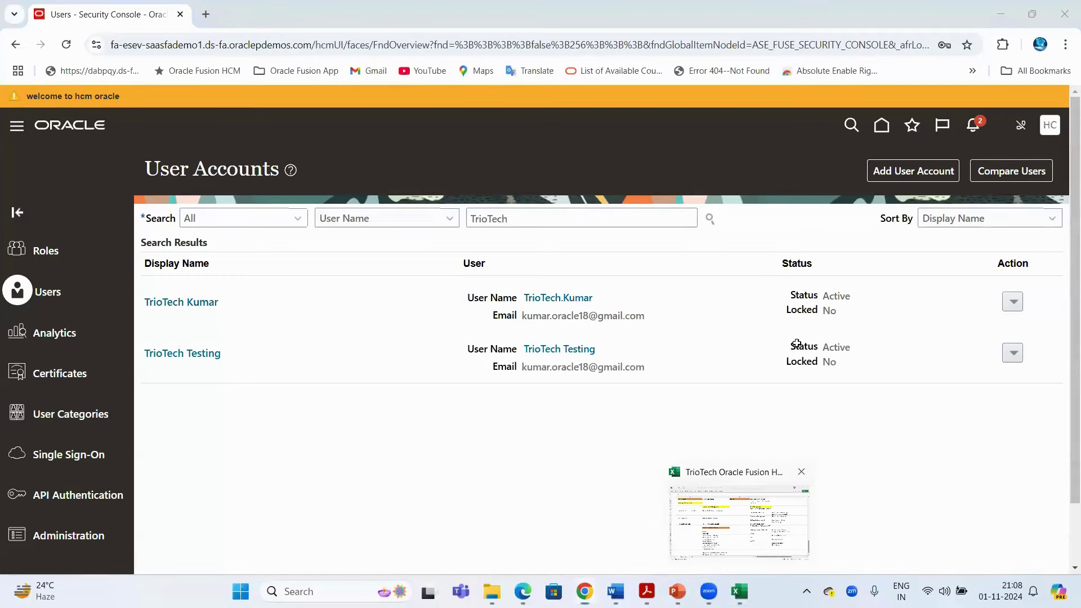
click(719, 162)
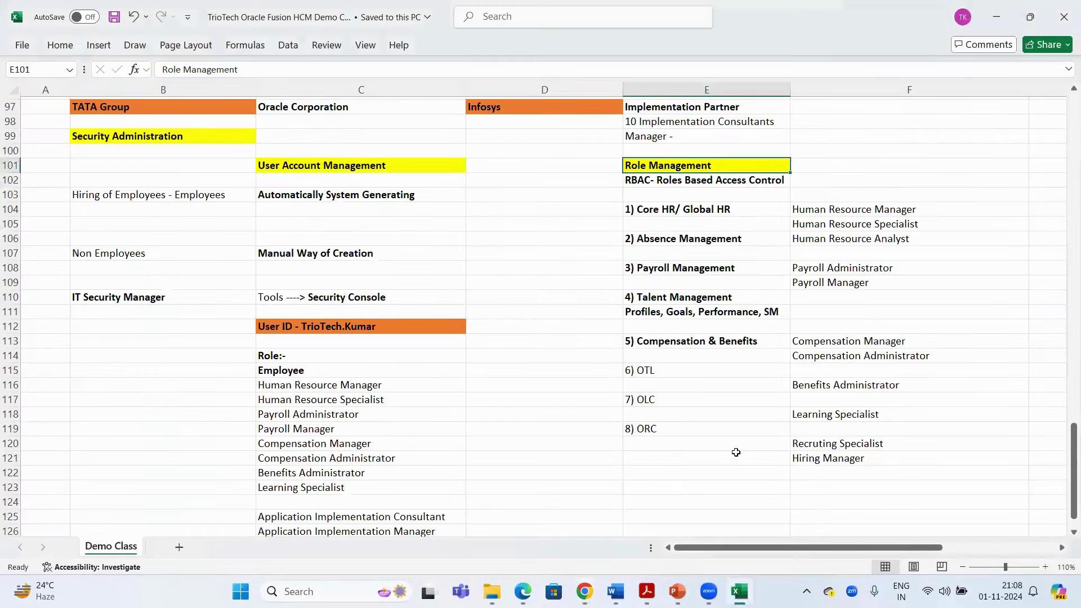
click(824, 212)
click(822, 226)
click(822, 241)
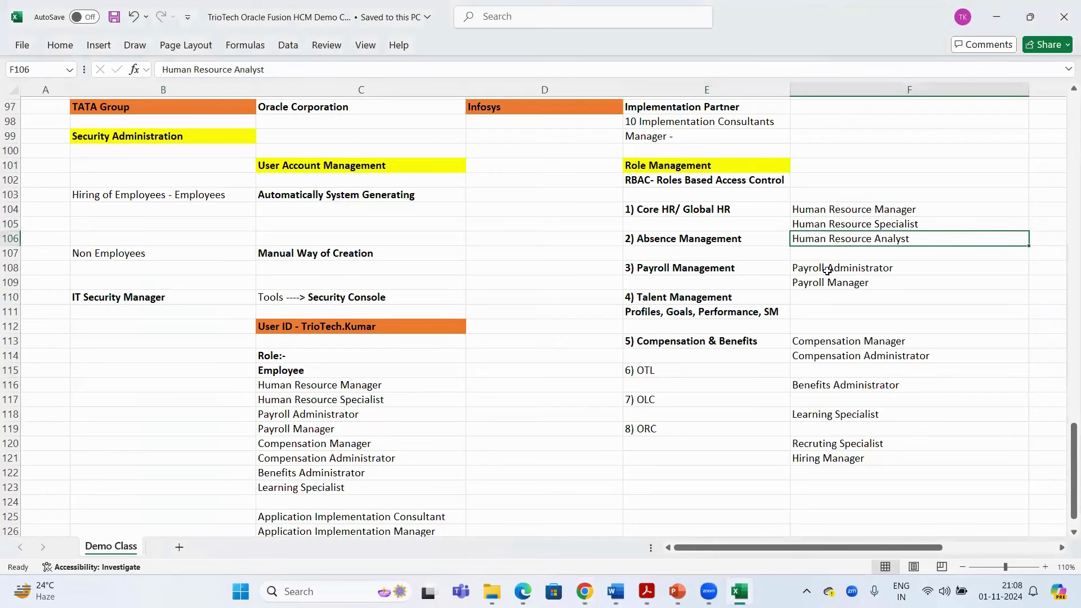
click(824, 269)
click(826, 283)
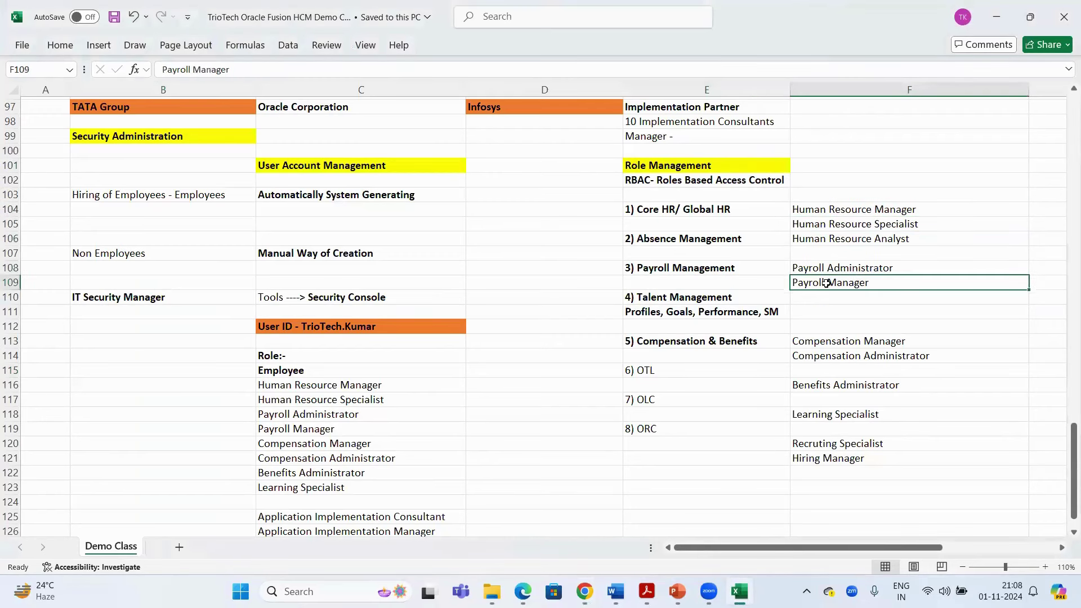
click(310, 373)
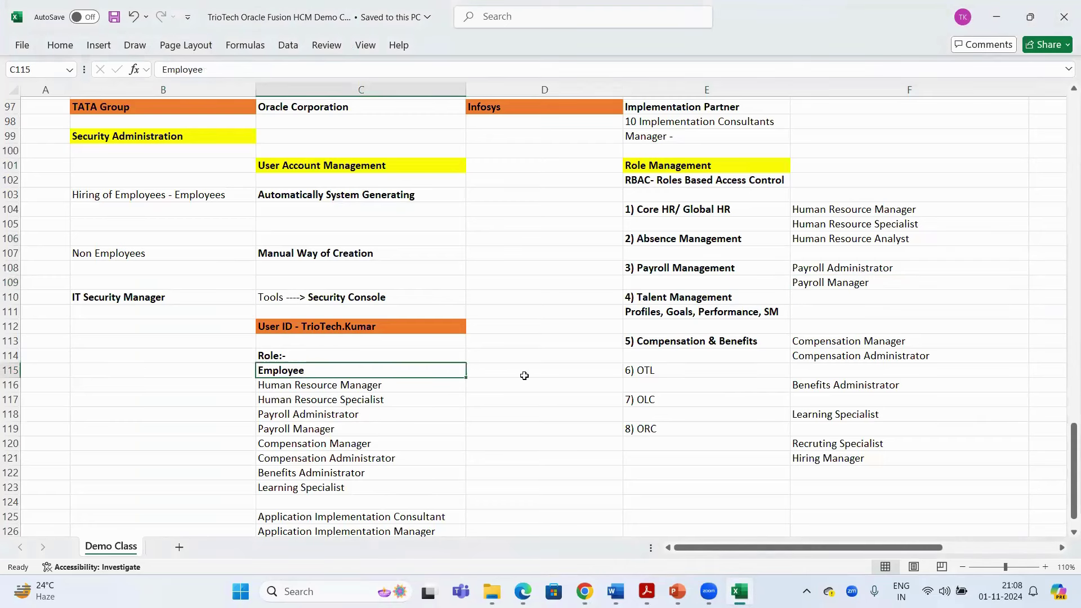
click(585, 591)
drag(313, 45, 110, 61)
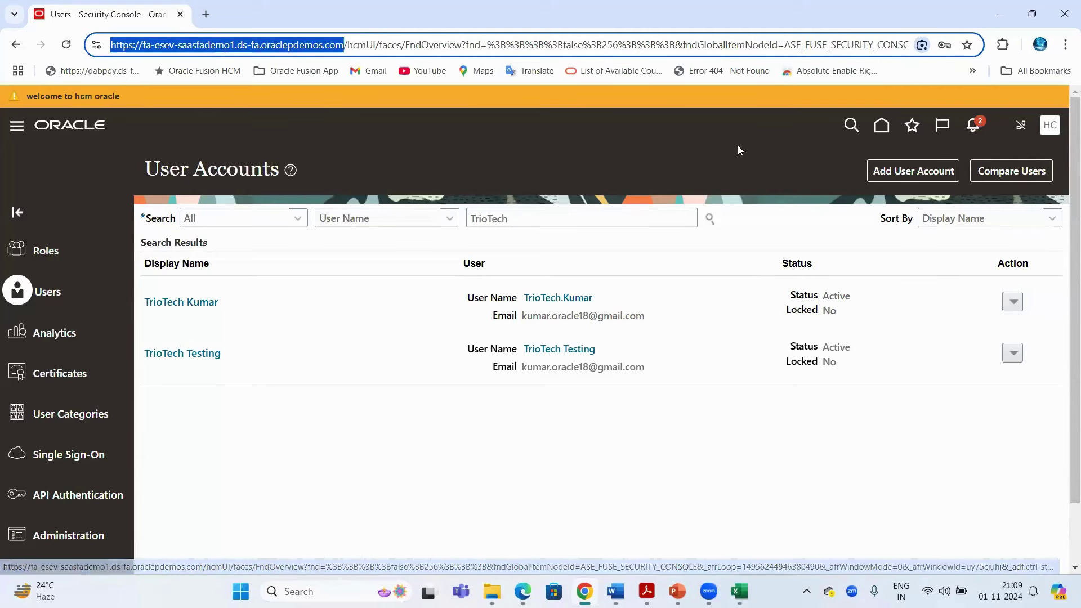
click(739, 590)
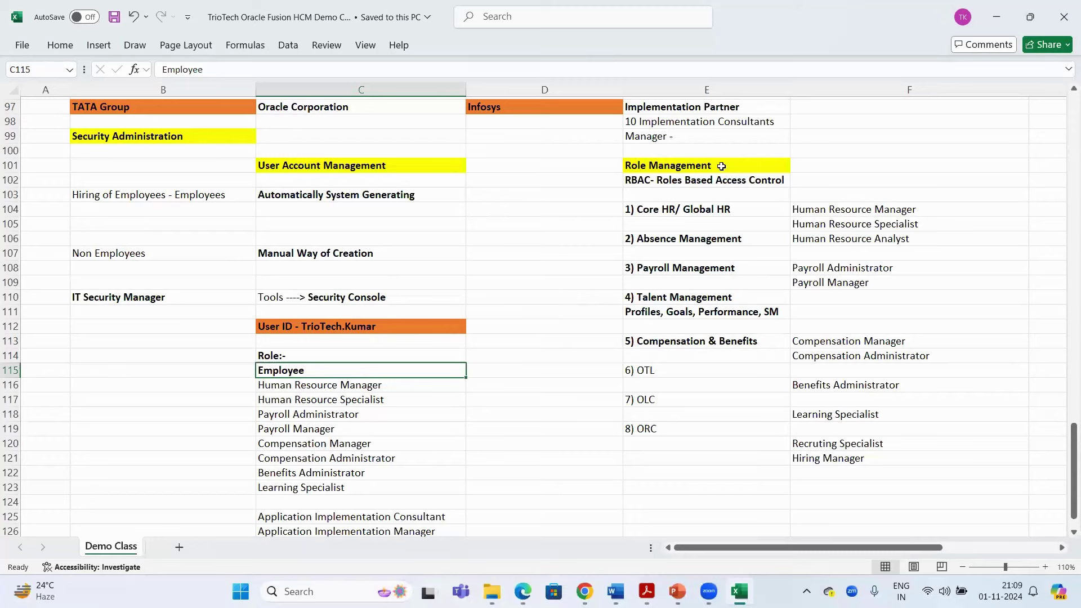
drag(722, 166, 873, 475)
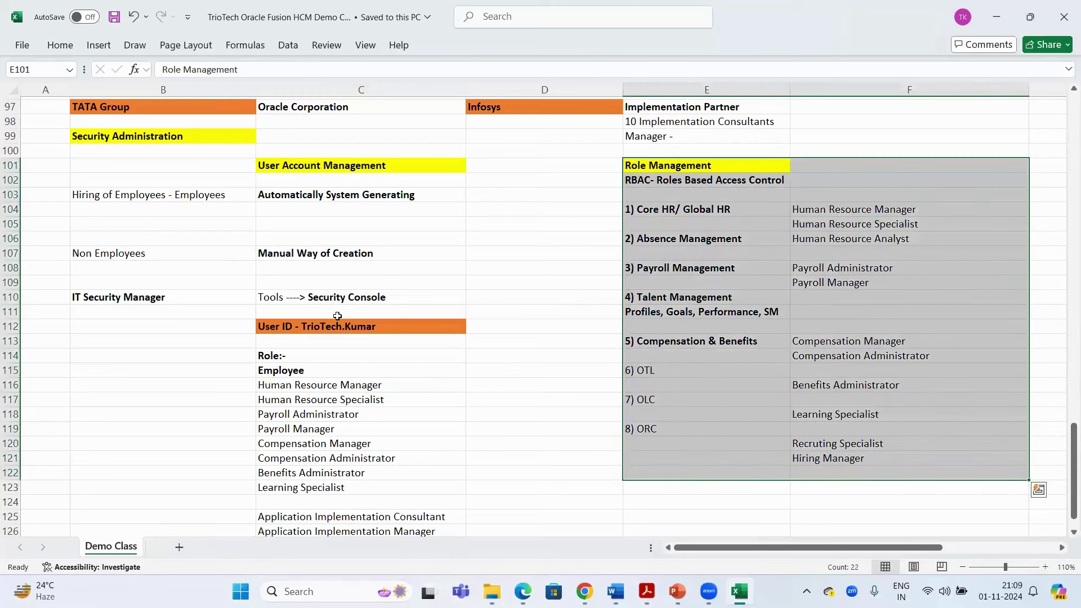
click(528, 241)
drag(291, 370, 292, 459)
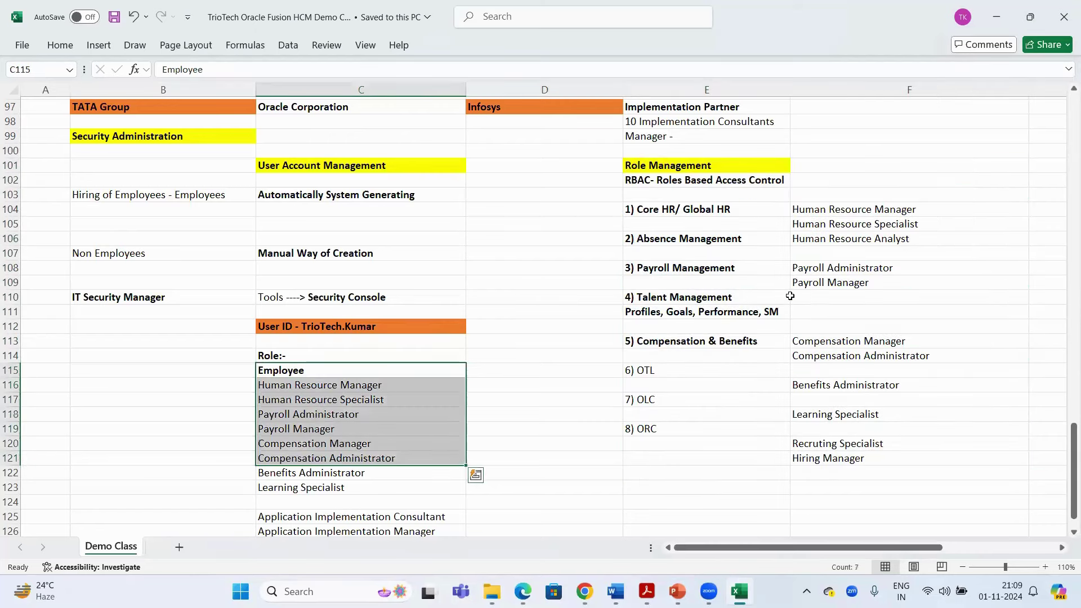
drag(860, 205, 846, 457)
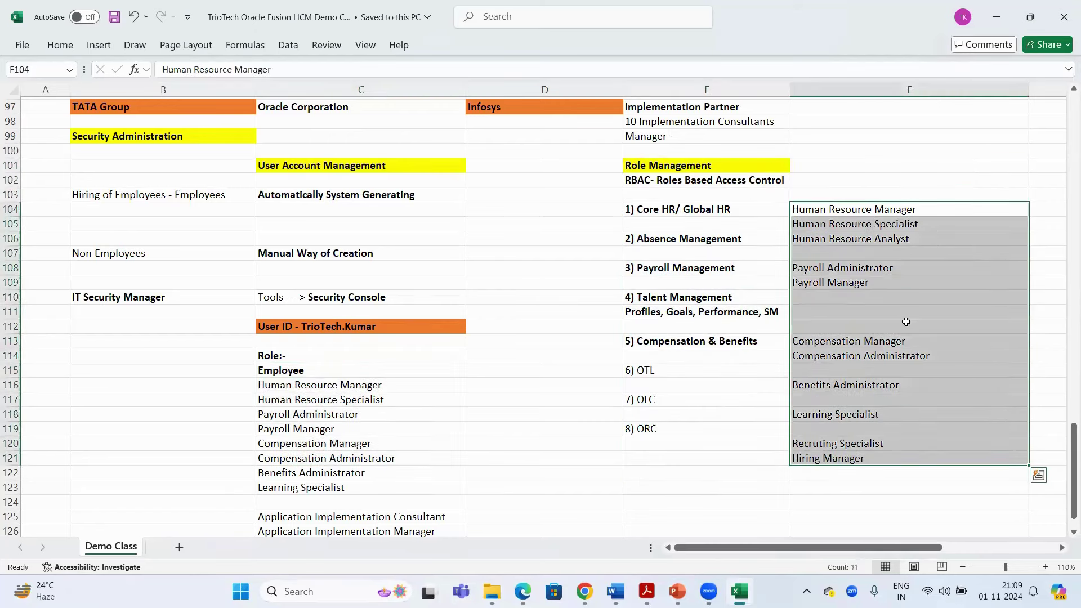
click(733, 168)
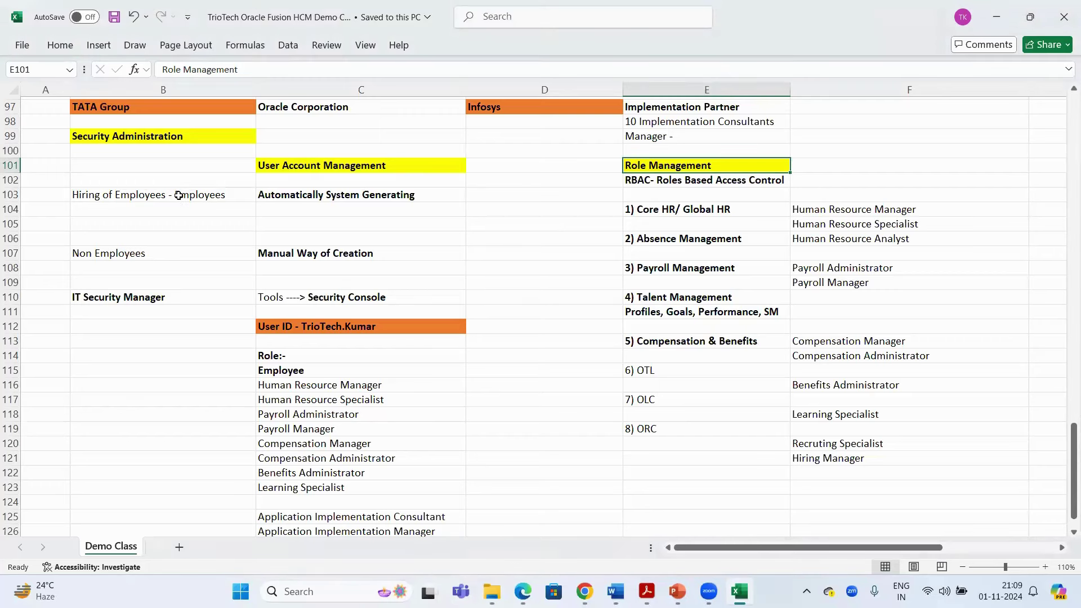
drag(178, 195, 257, 194)
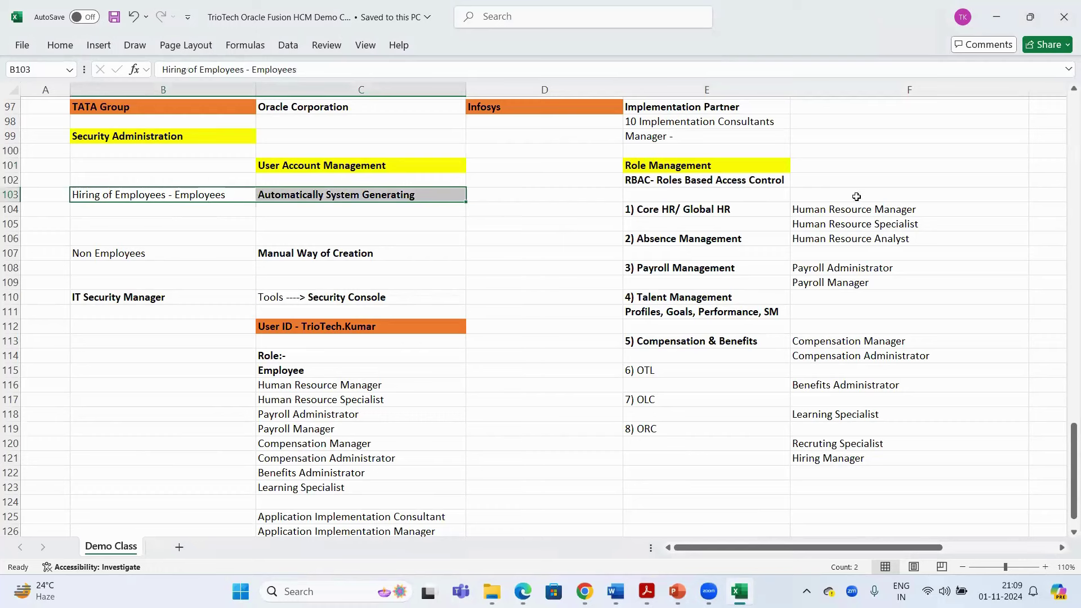
drag(372, 195, 147, 206)
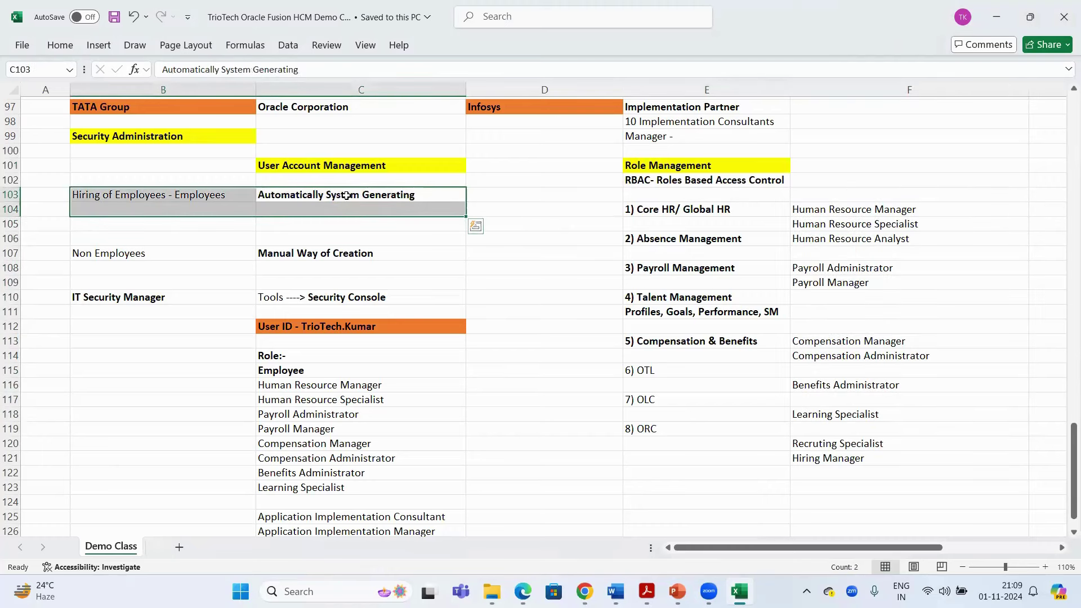
click(234, 196)
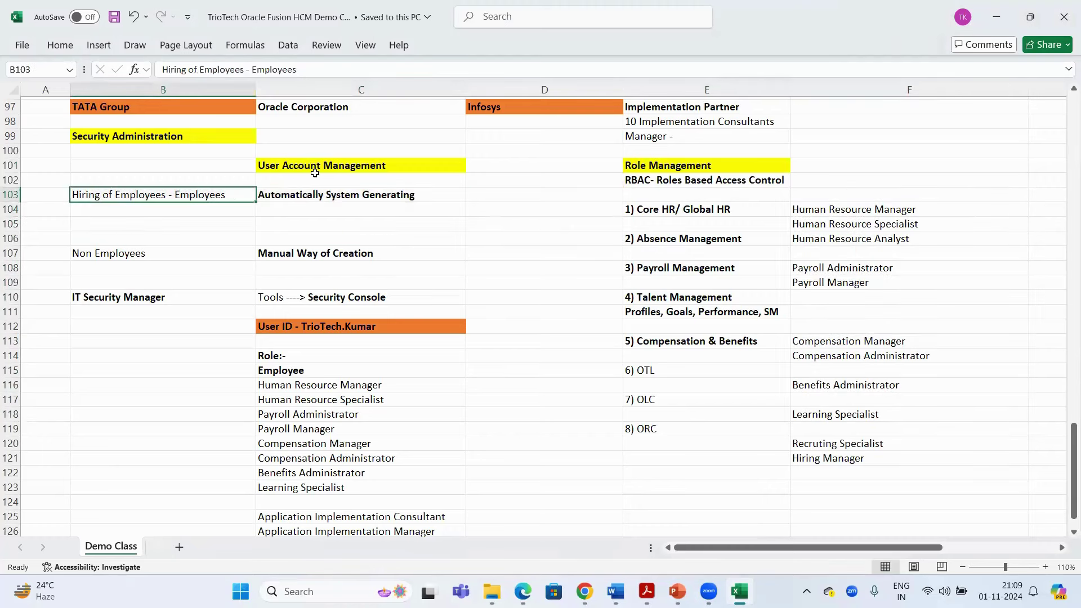
click(354, 324)
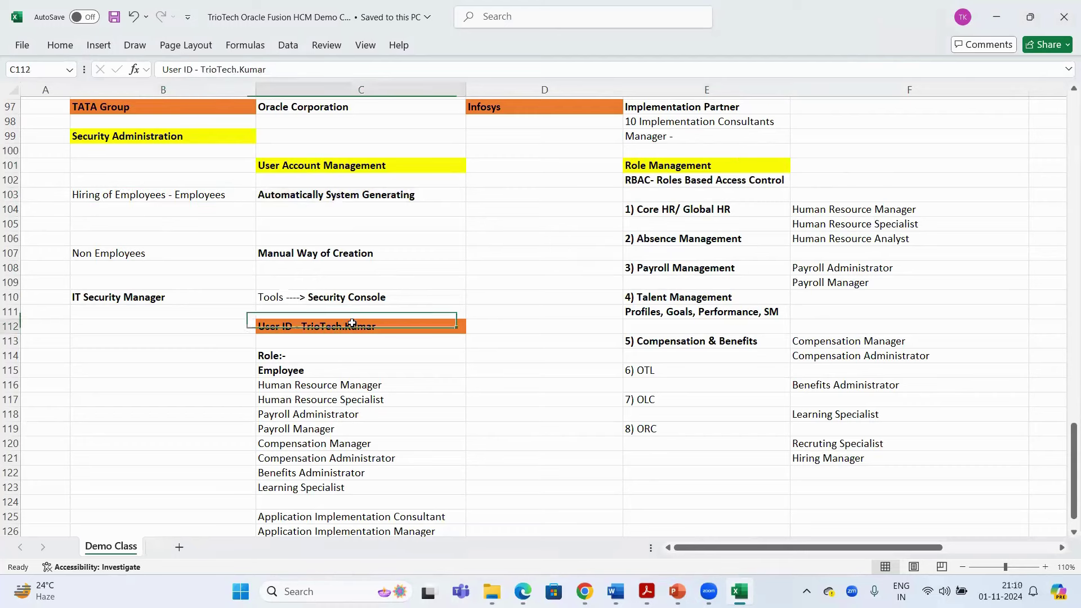
drag(918, 200, 896, 465)
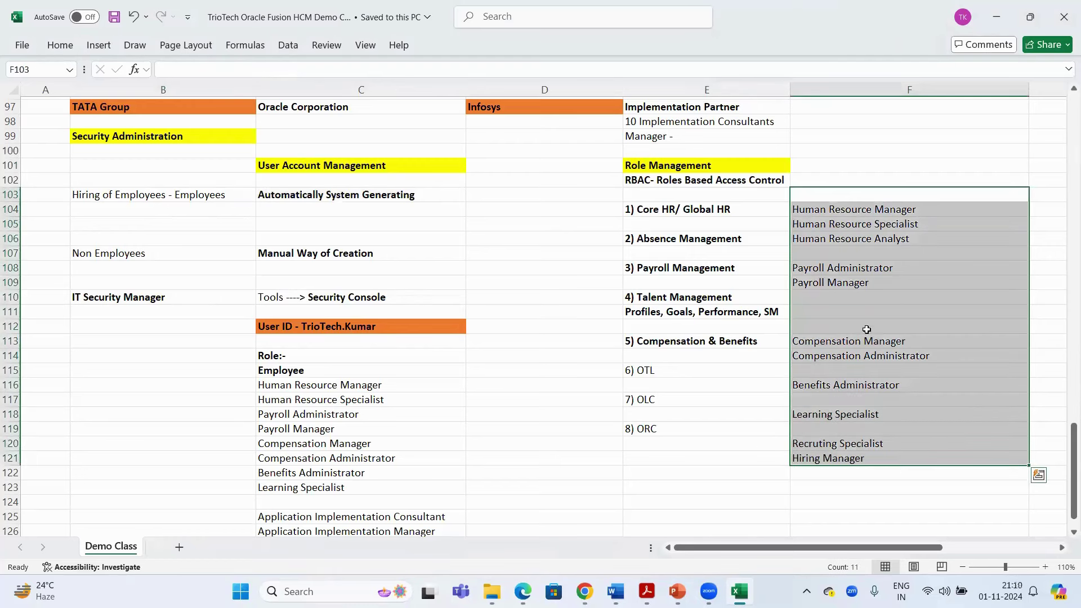
drag(227, 196, 332, 195)
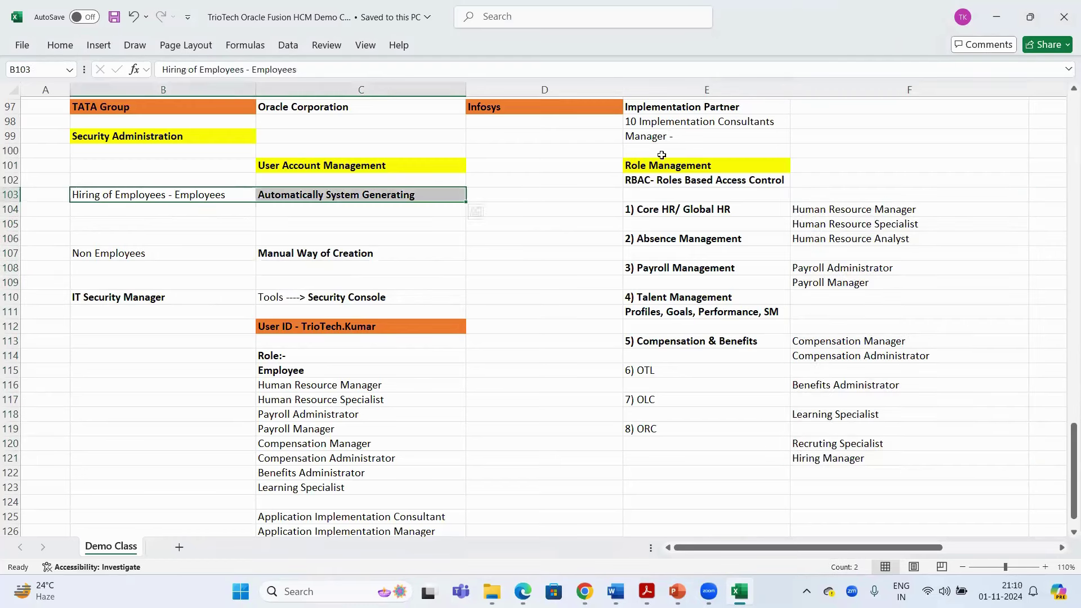
click(726, 166)
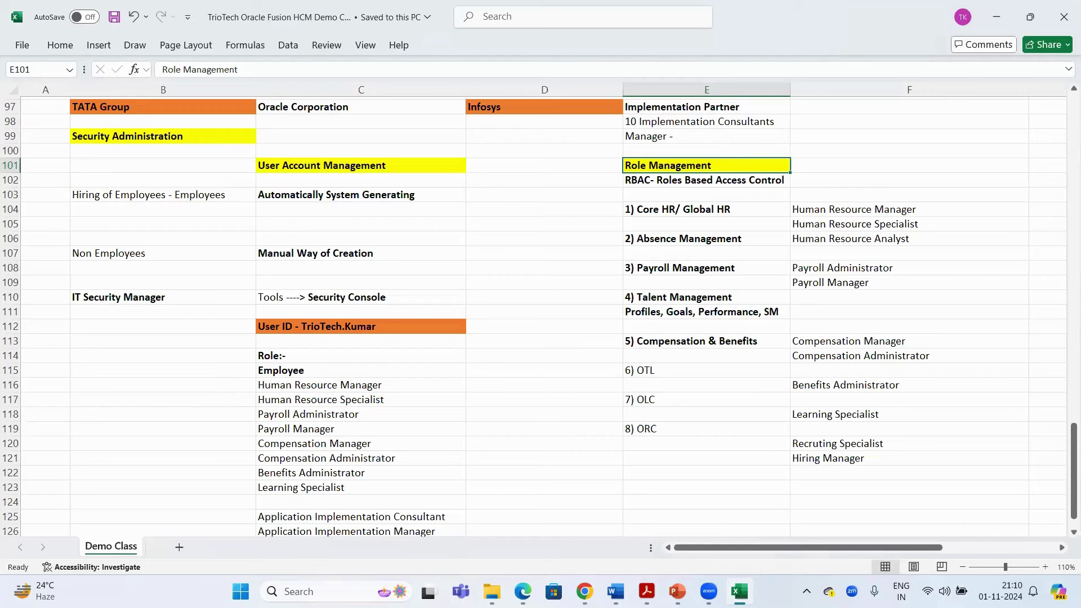
key(alt+Tab)
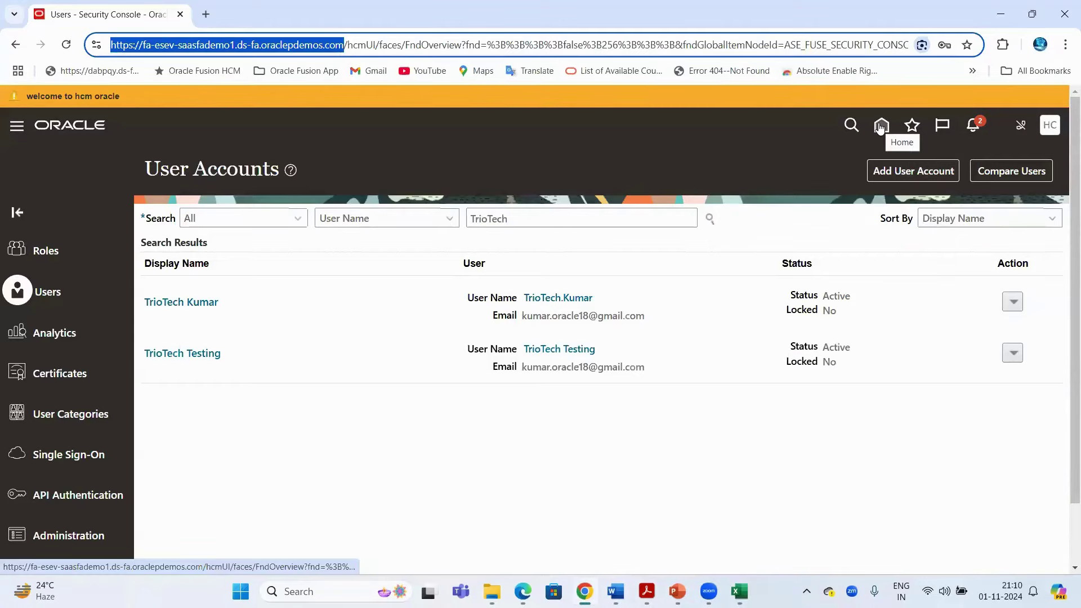
key(alt+Tab)
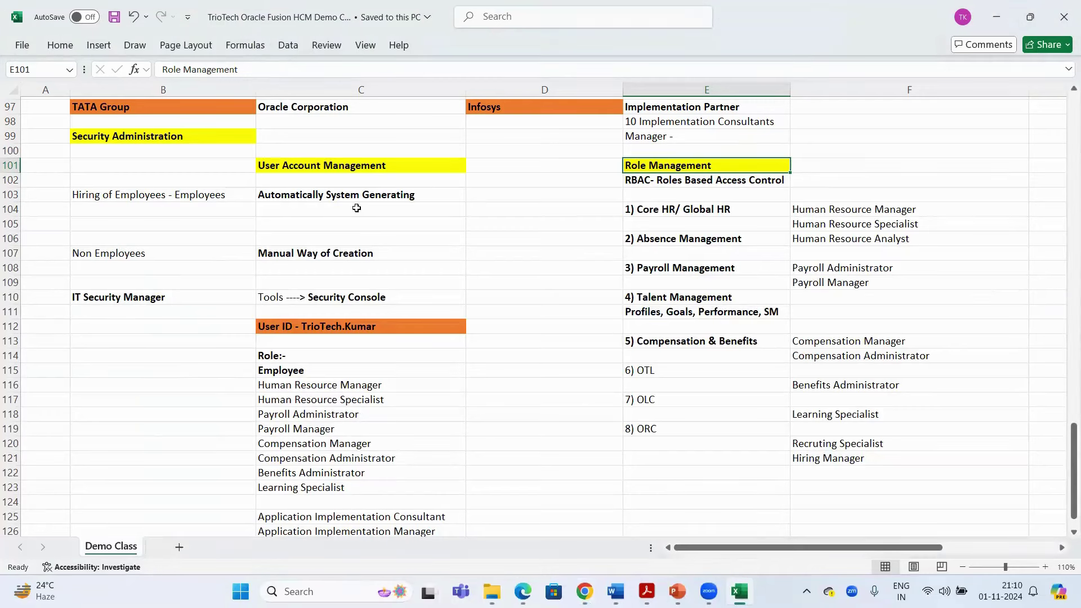
drag(673, 121, 673, 129)
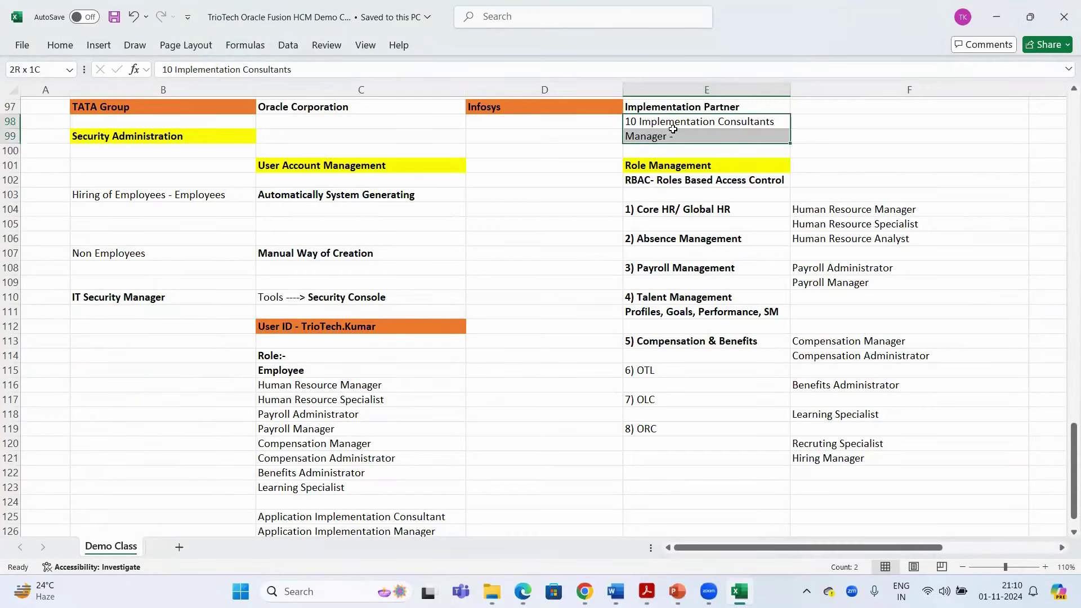
click(158, 108)
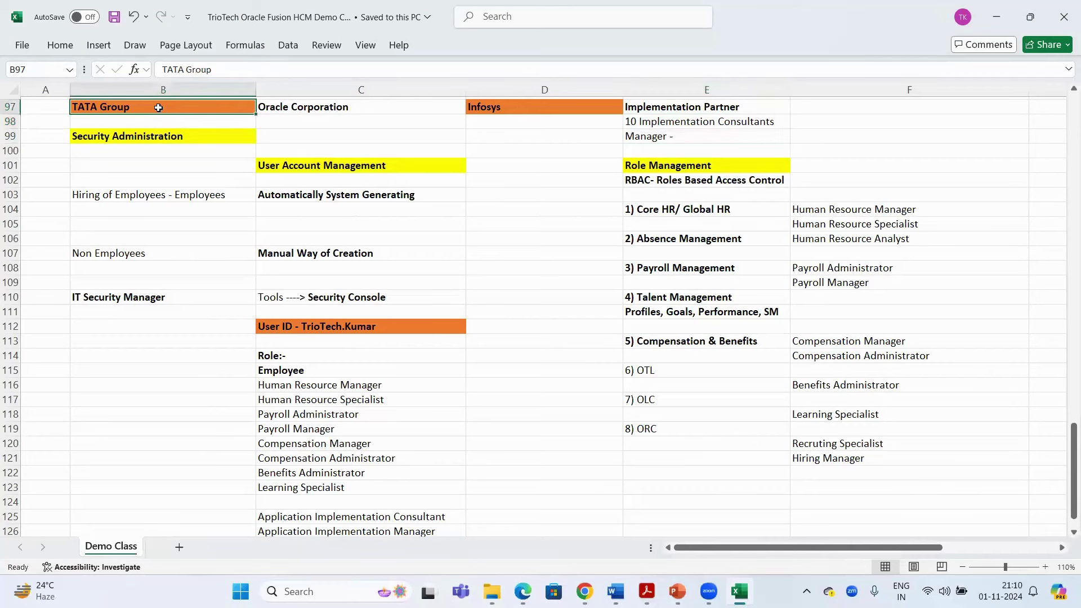
click(667, 121)
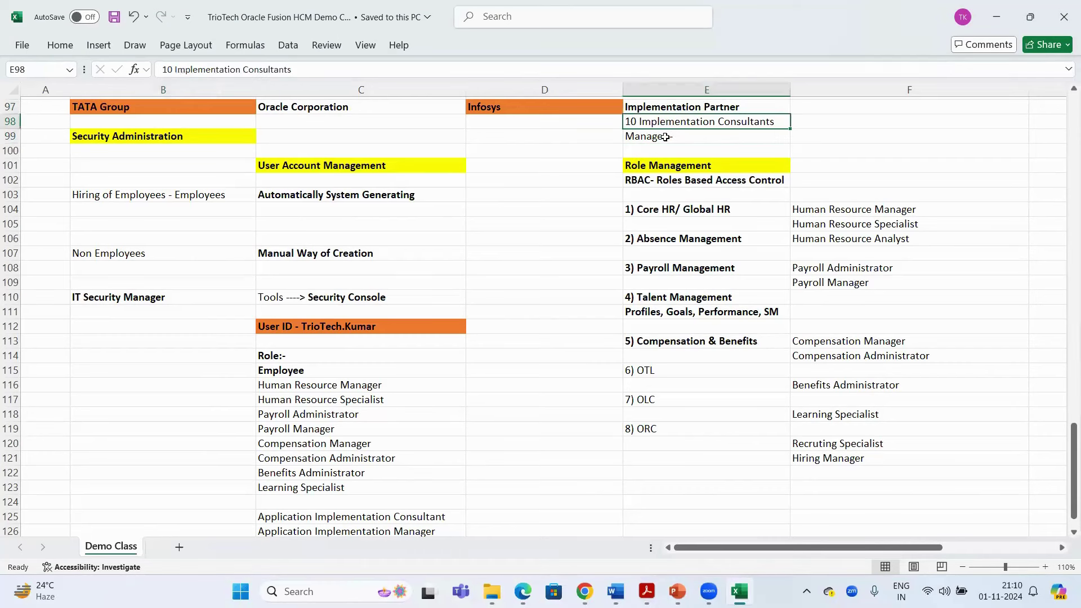
key(alt+Tab)
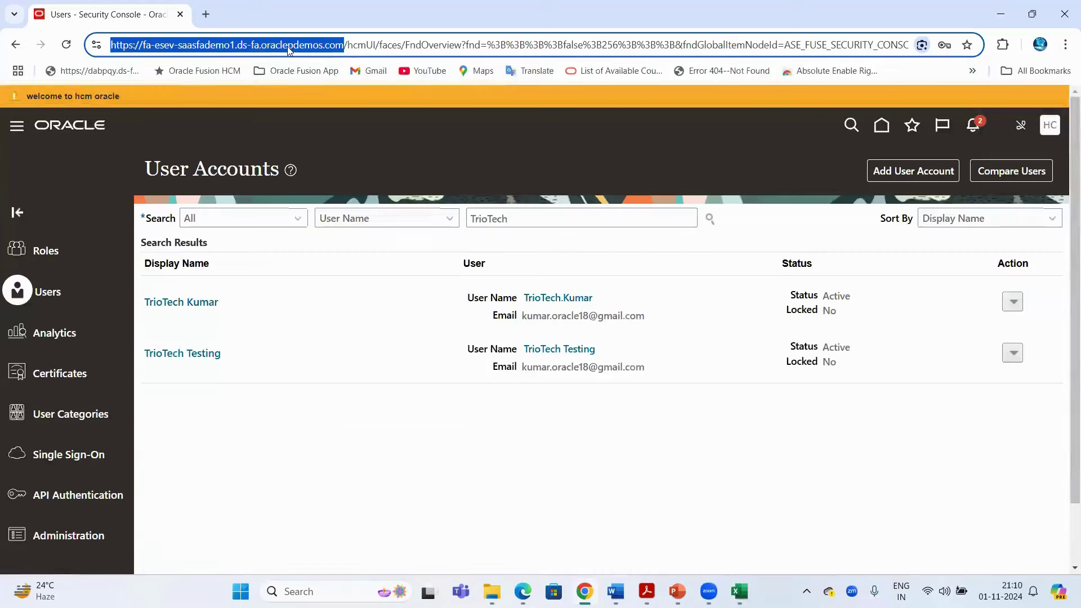
double_click(287, 46)
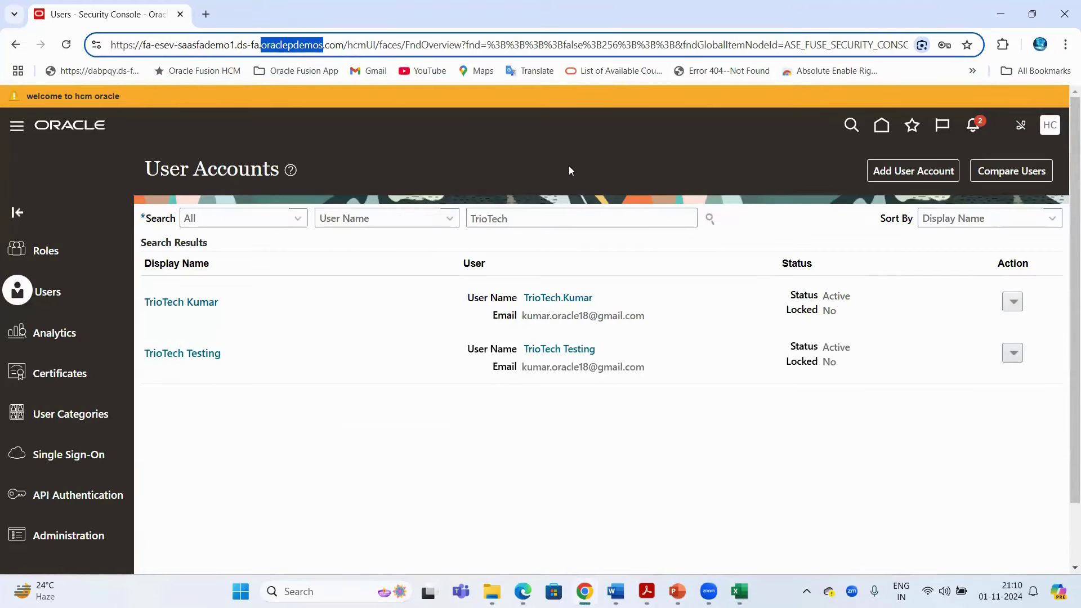
key(alt+Tab)
key(Left)
key(Up)
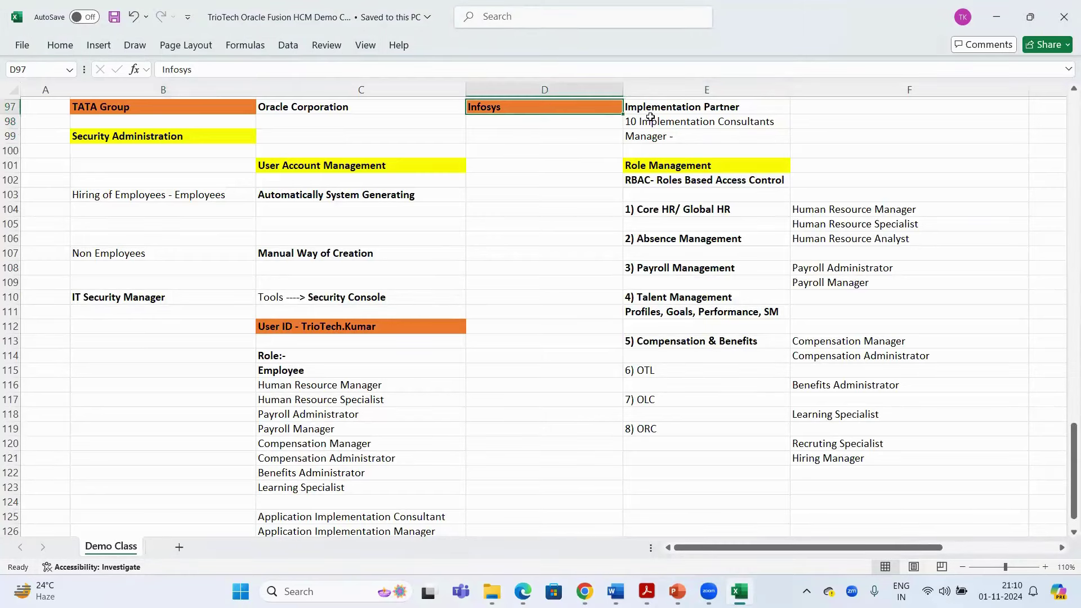
click(198, 107)
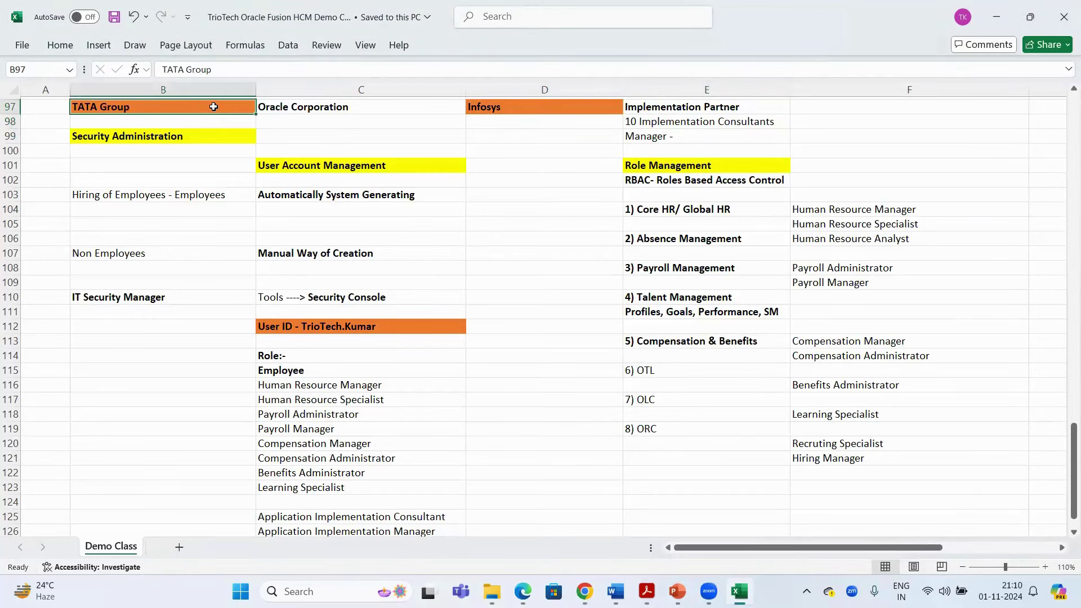
drag(685, 107, 686, 138)
click(686, 120)
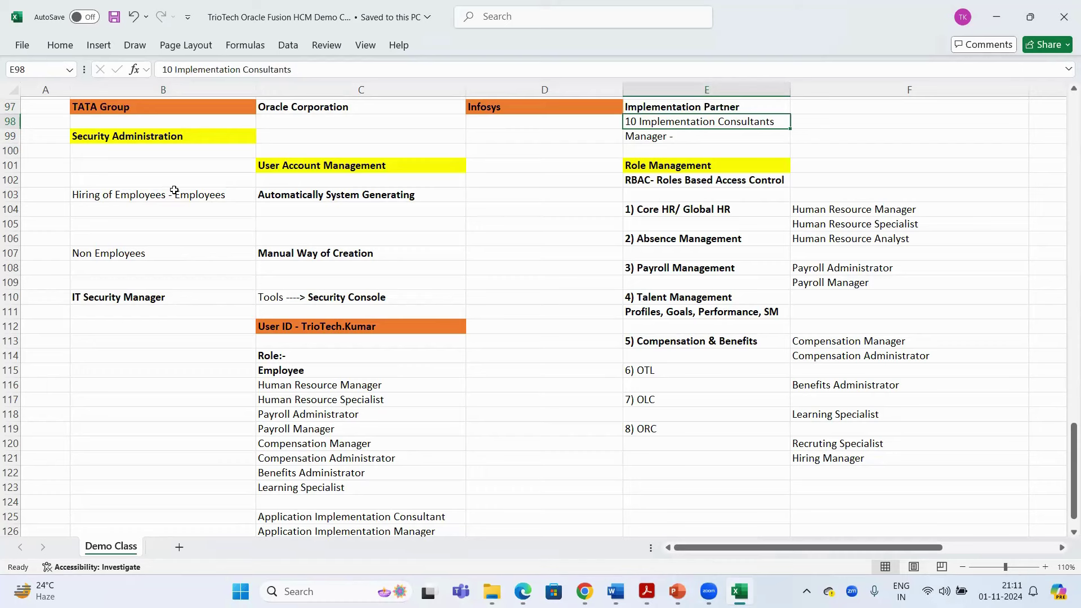
drag(173, 190, 335, 190)
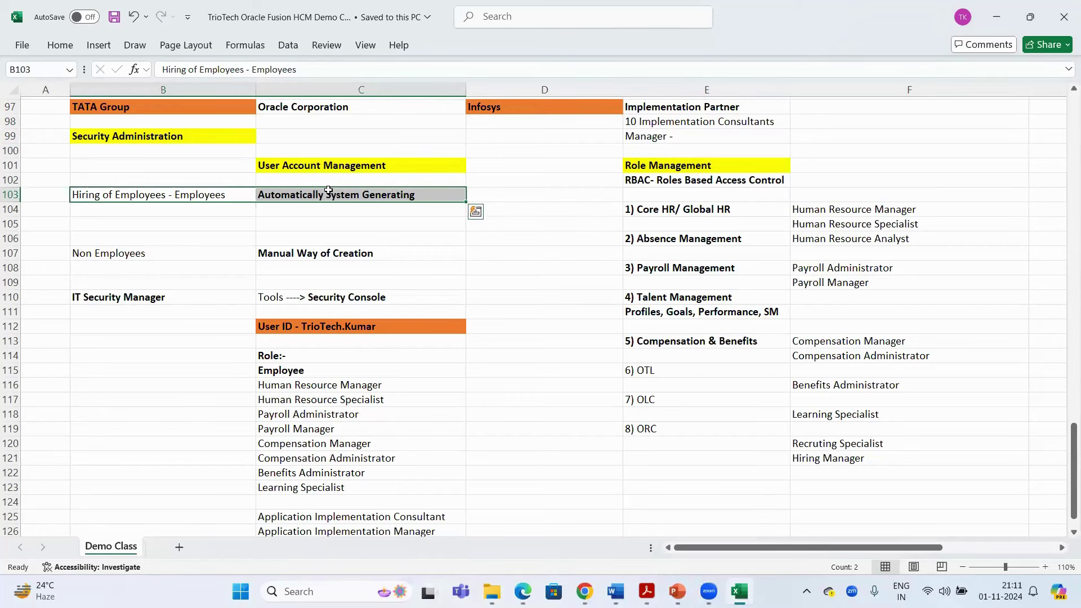
click(203, 253)
drag(203, 253, 322, 245)
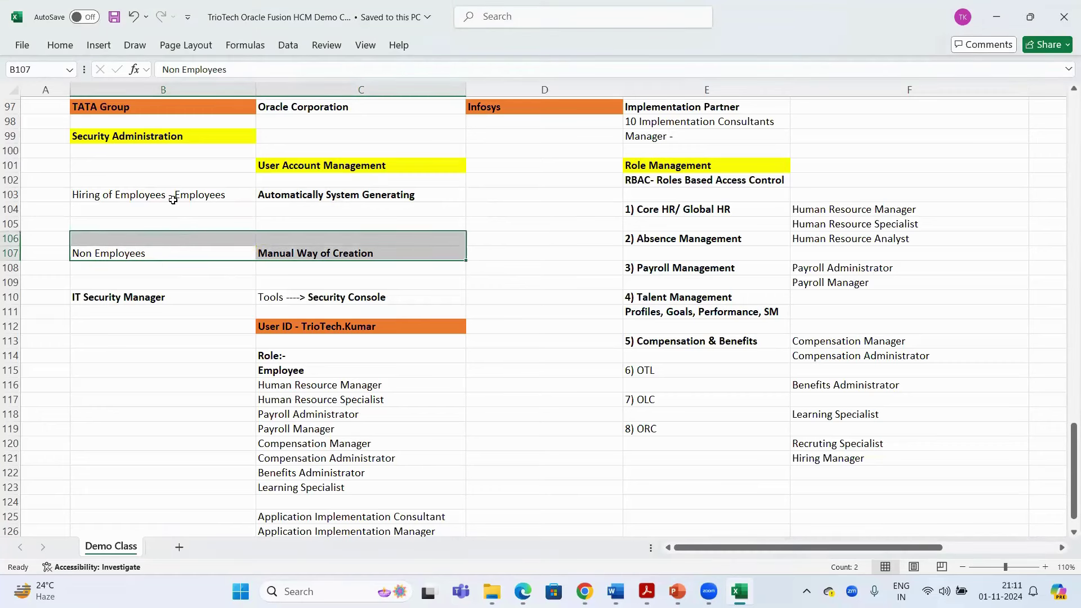
click(174, 343)
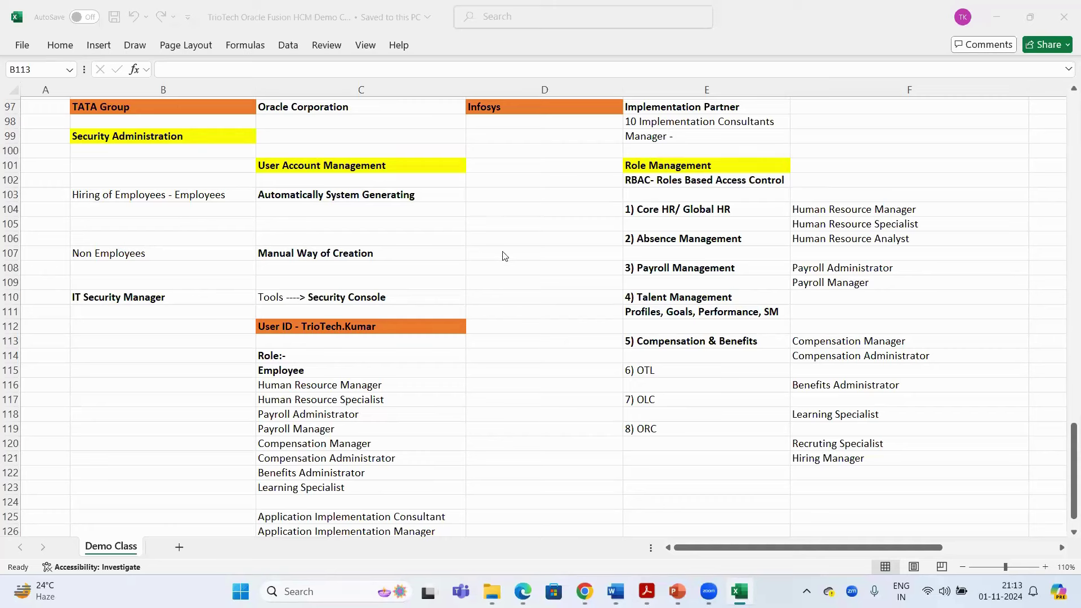
scroll(503, 307, down, 2)
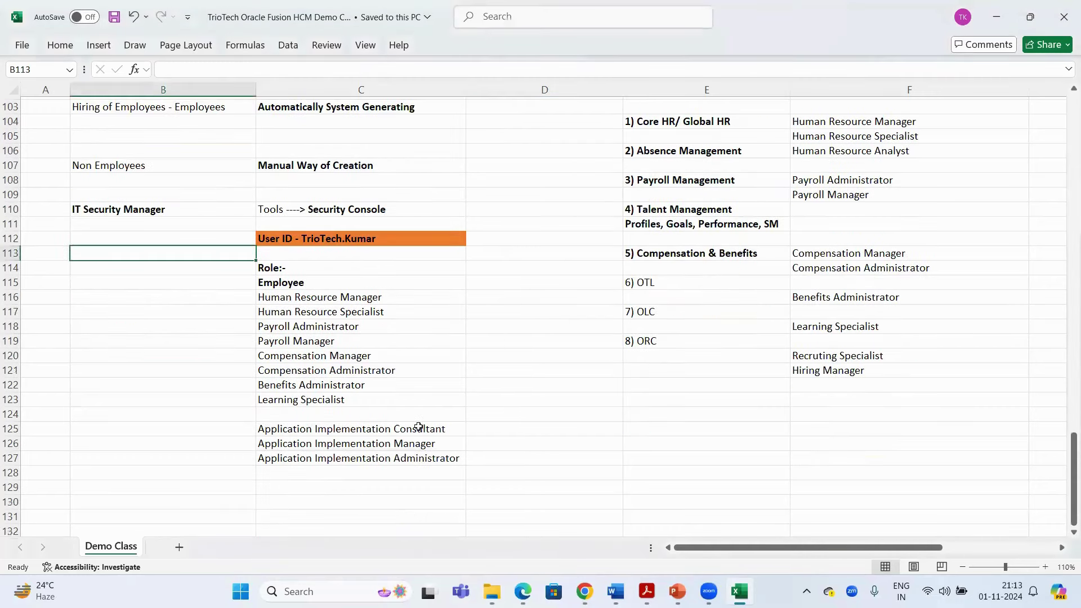
click(419, 428)
click(428, 443)
click(428, 457)
drag(428, 458, 419, 422)
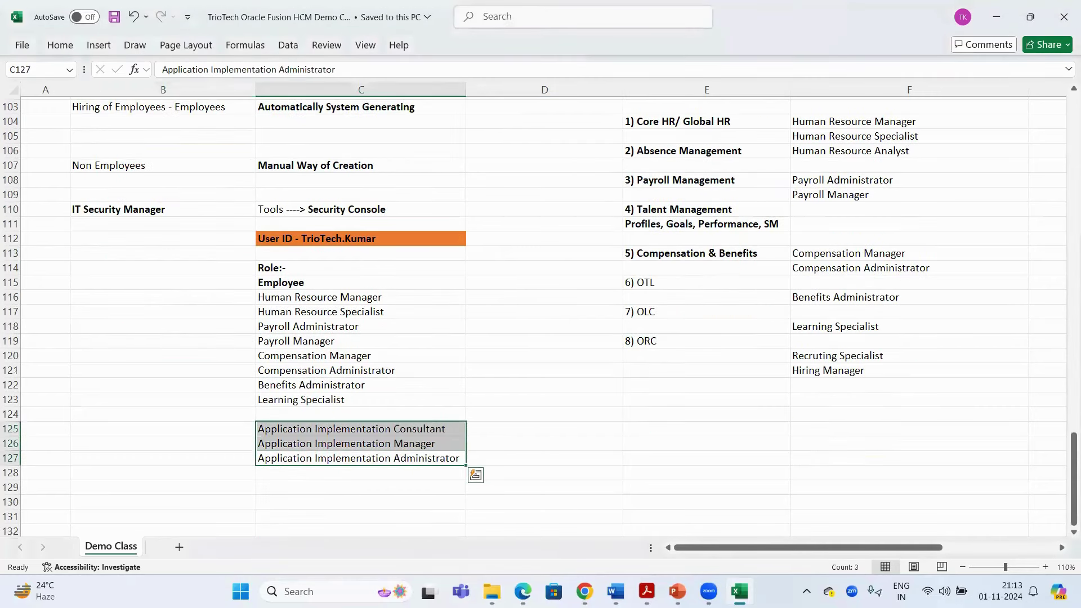
key(alt+Tab)
Show the Settings and Actions menu's Administration group, then close it to reveal the TrioTech results
click(1051, 125)
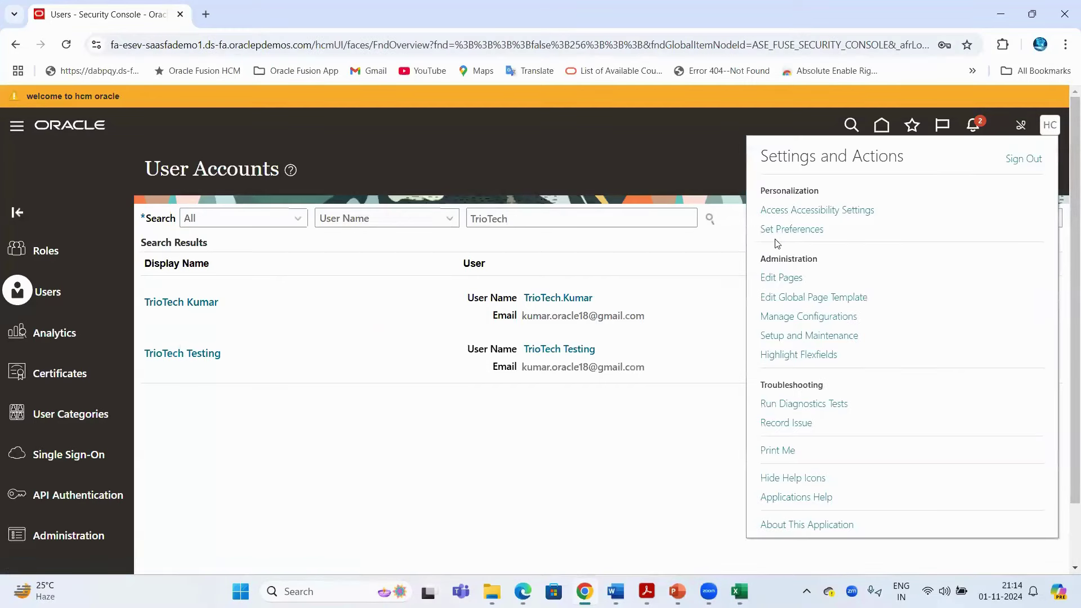
drag(761, 259, 815, 359)
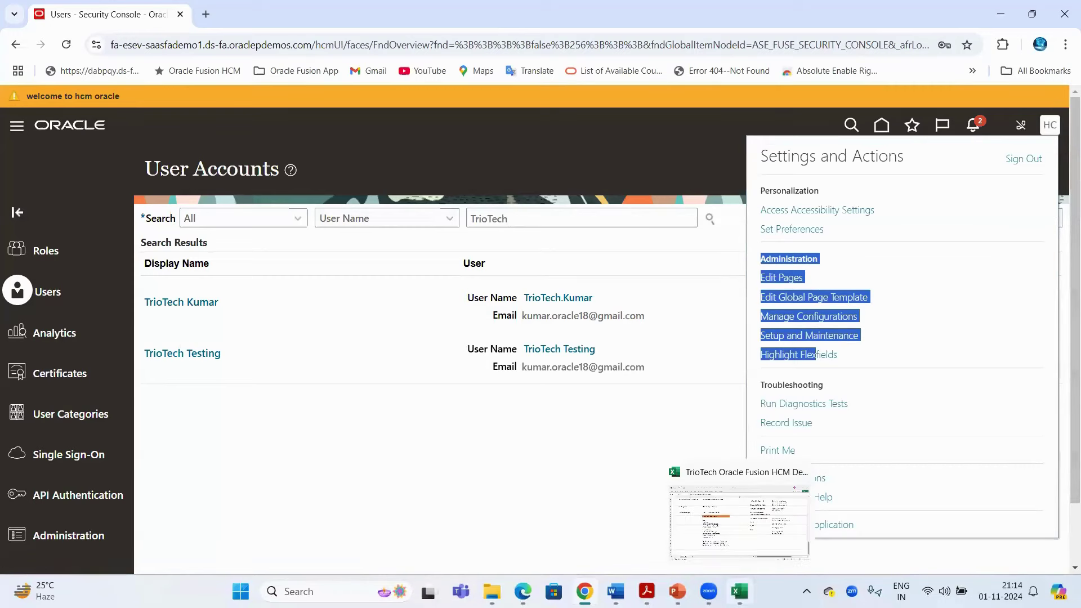
click(739, 591)
click(526, 350)
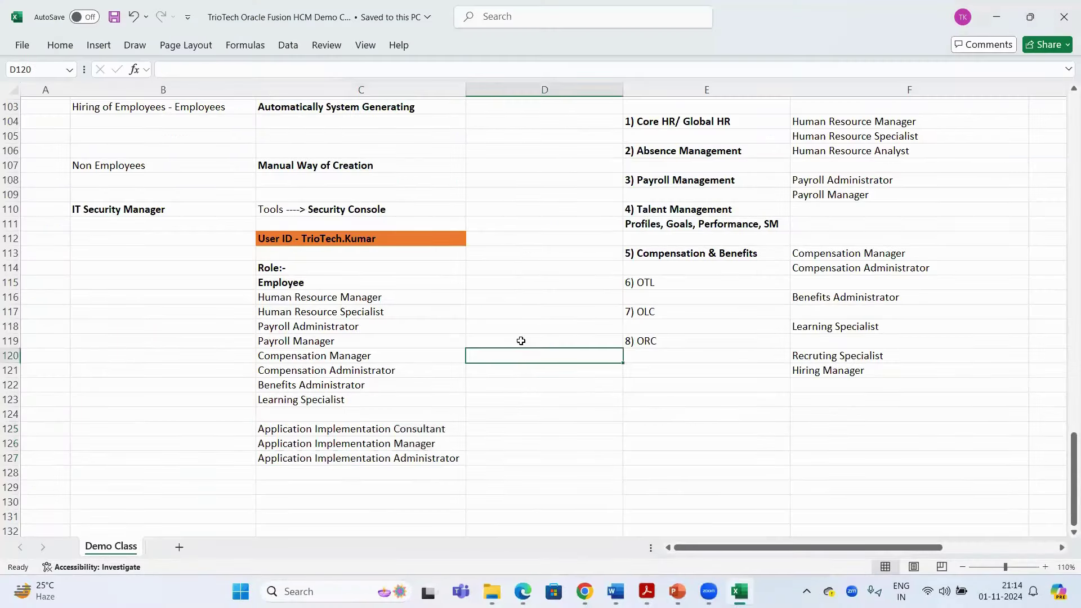
scroll(524, 313, up, 1)
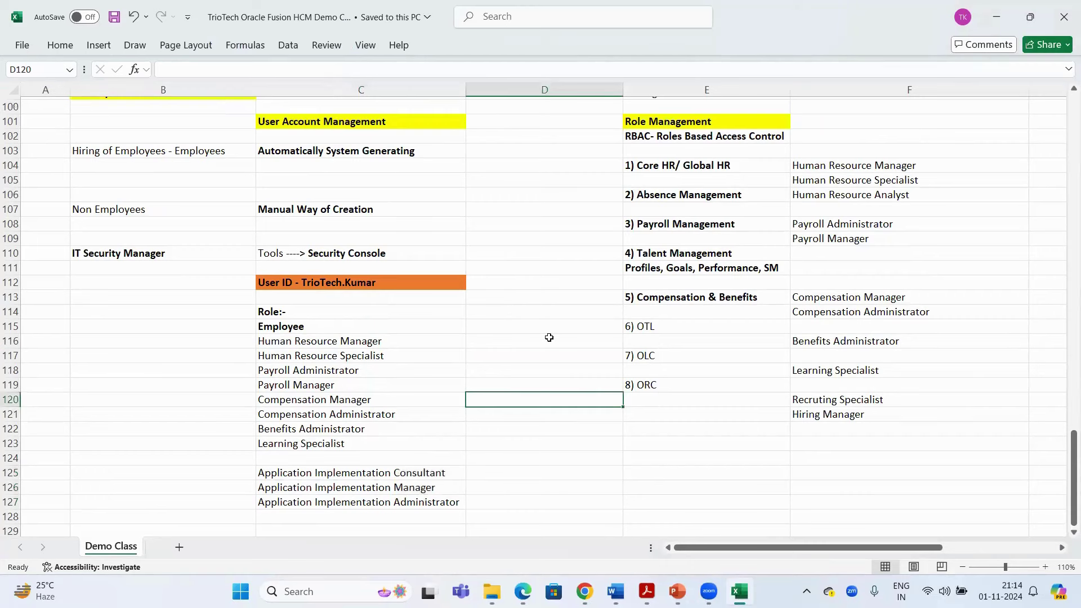
key(alt+Tab)
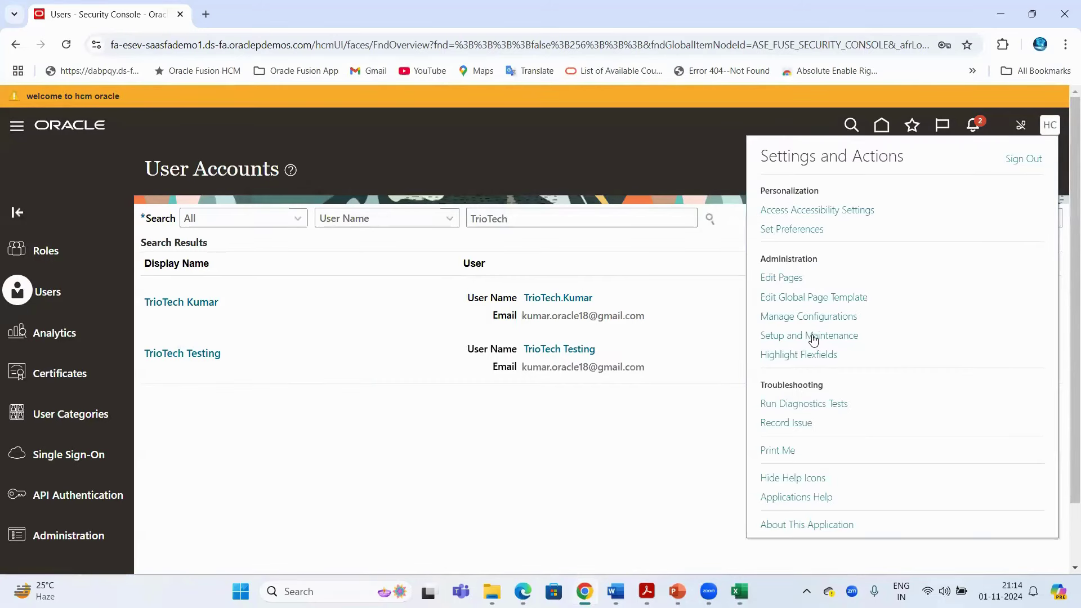
click(813, 339)
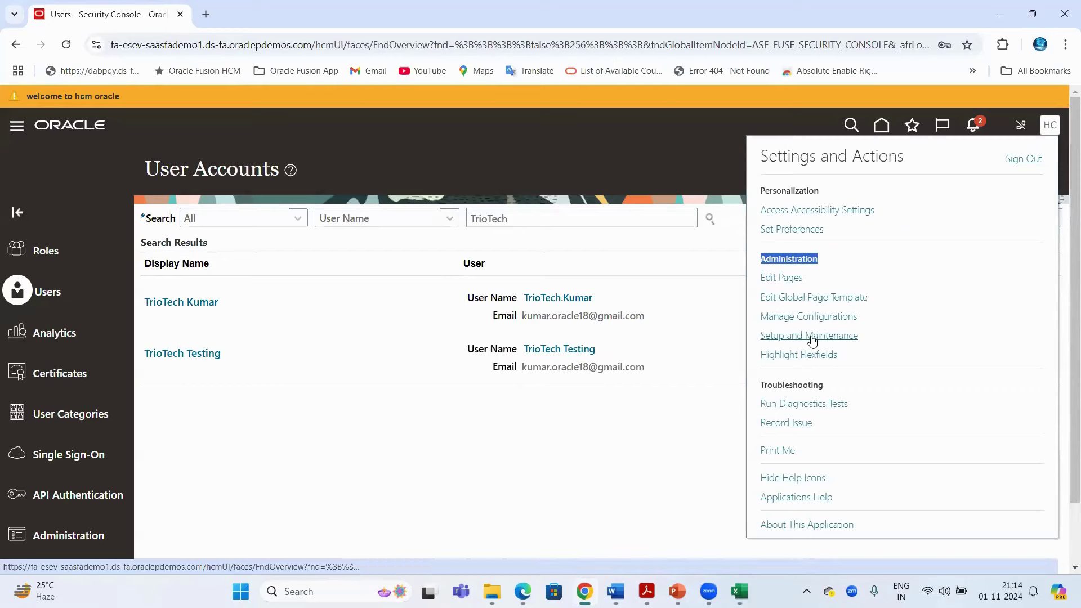
click(648, 115)
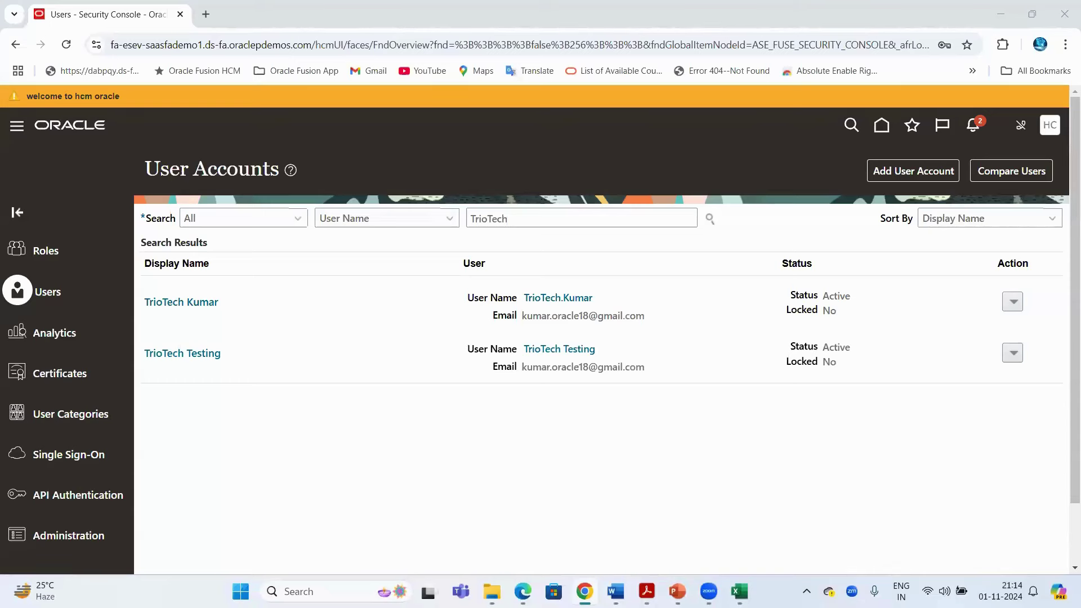
key(alt+Tab)
Select the Hiring of Employees and Automatically System Generating notes in row 103
click(307, 152)
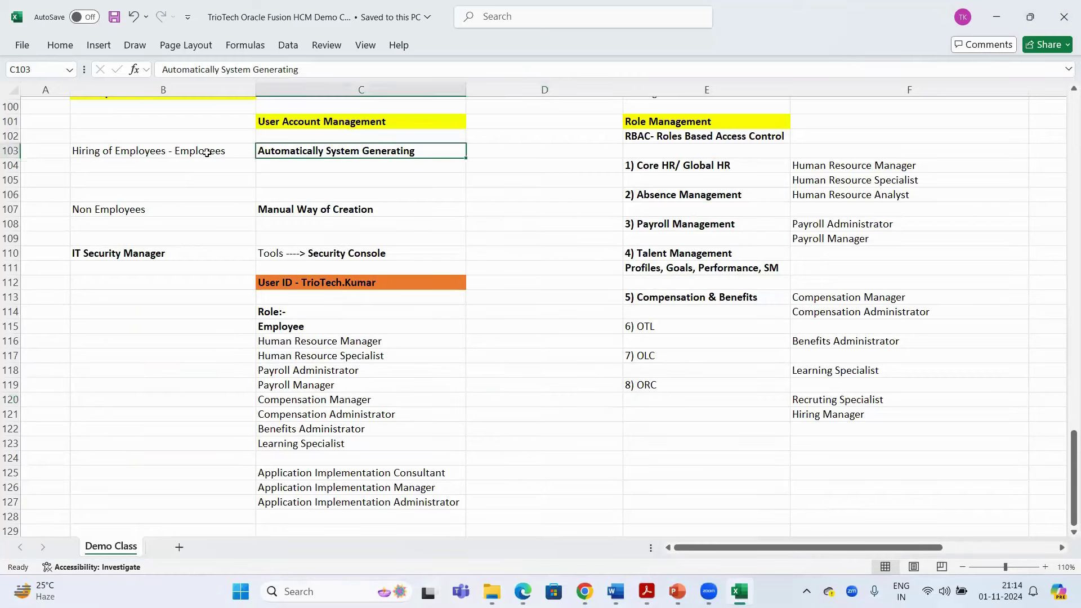
shift+click(206, 152)
scroll(398, 242, up, 2)
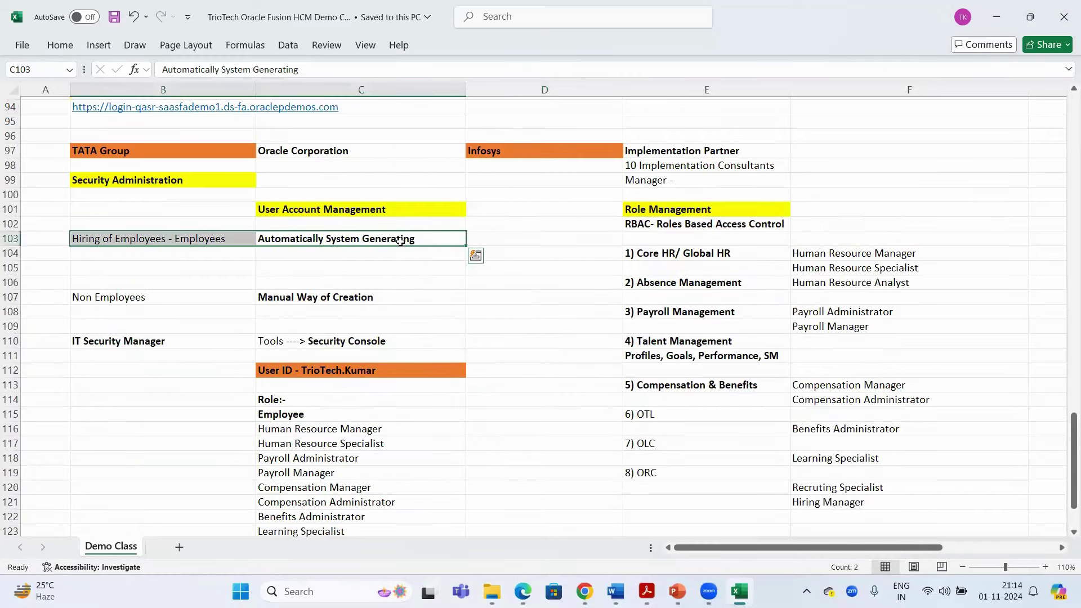
scroll(400, 241, down, 1)
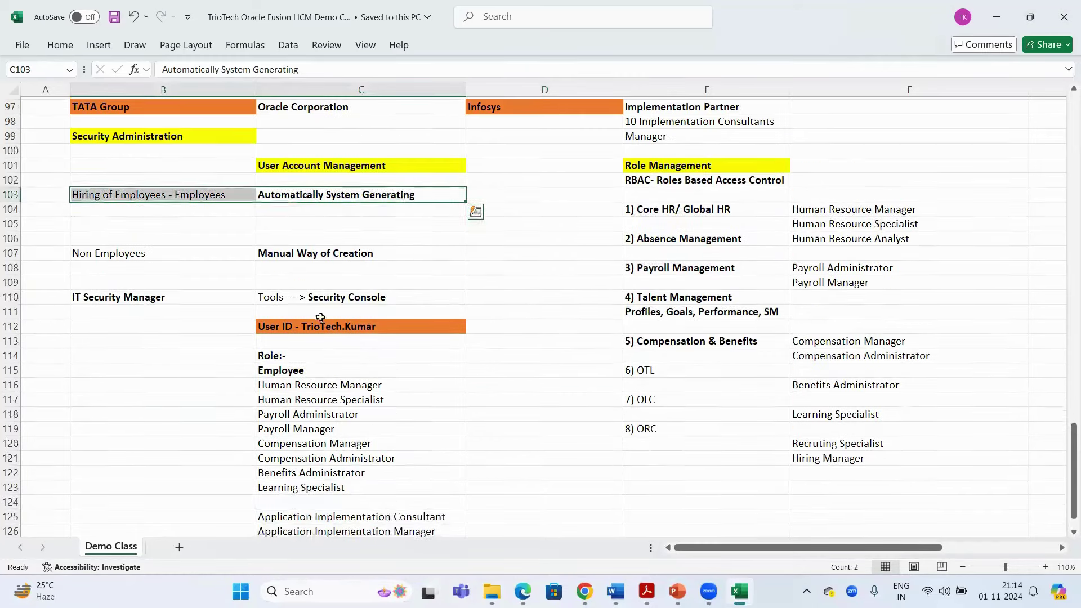
click(184, 343)
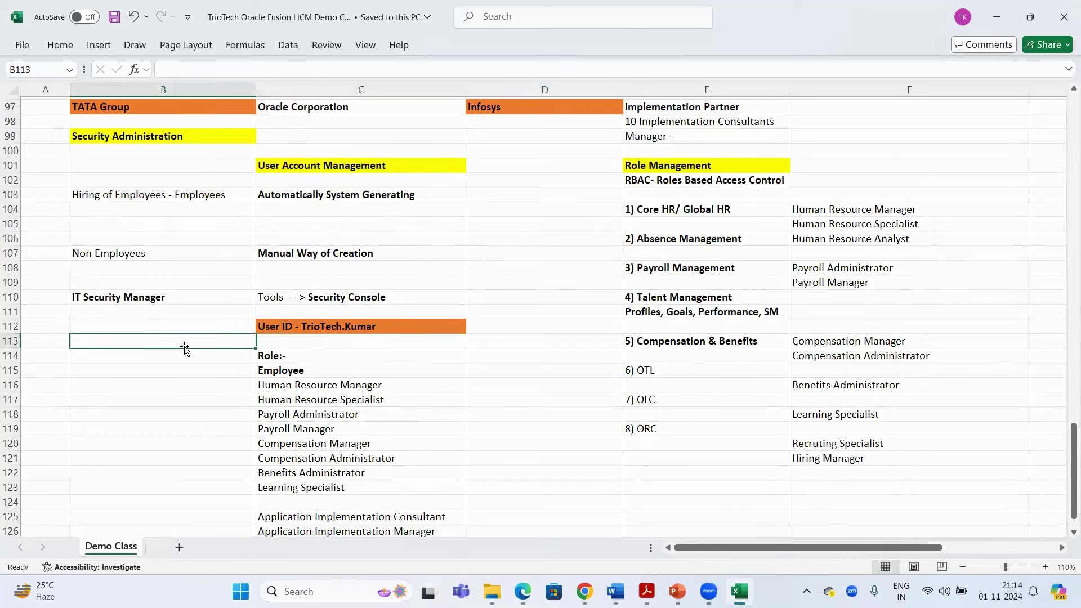
click(194, 194)
shift+click(336, 194)
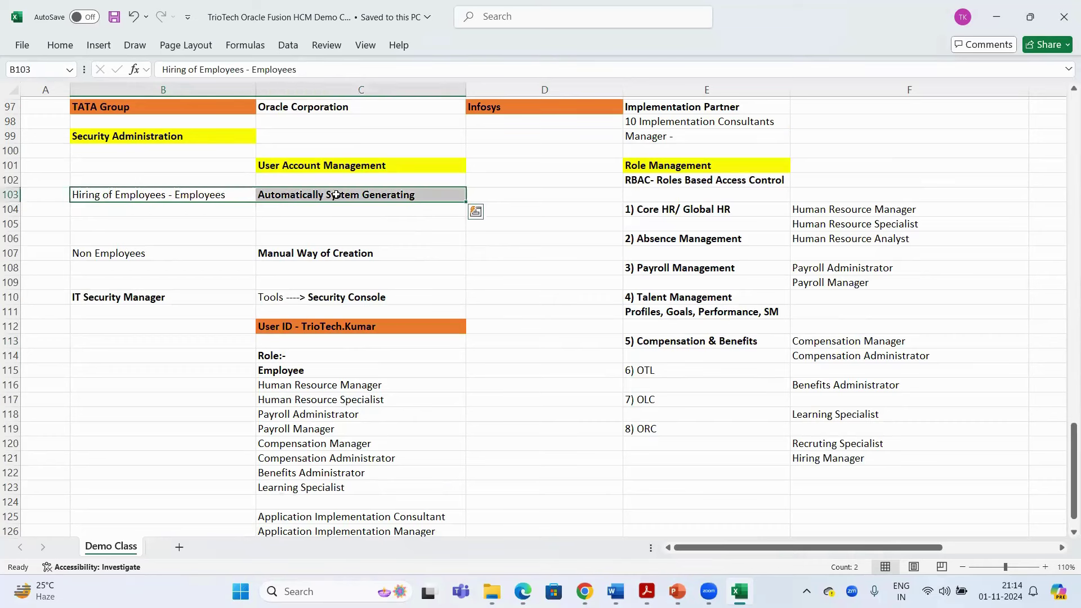
click(293, 196)
Reselect the row 103 notes, the user ID heading in C112, and cells B113 to B120
click(180, 392)
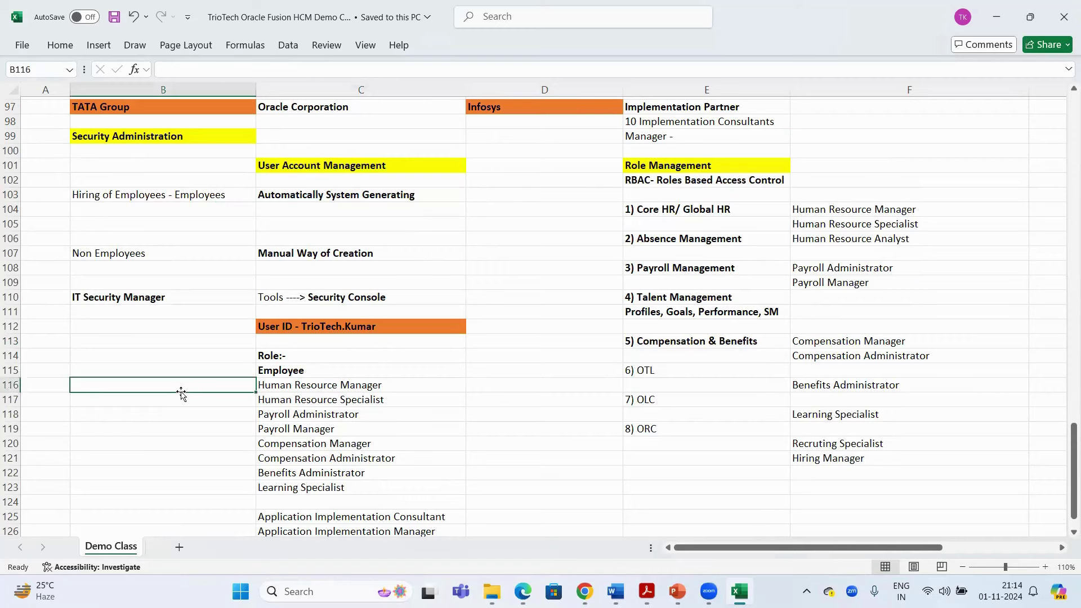
click(170, 191)
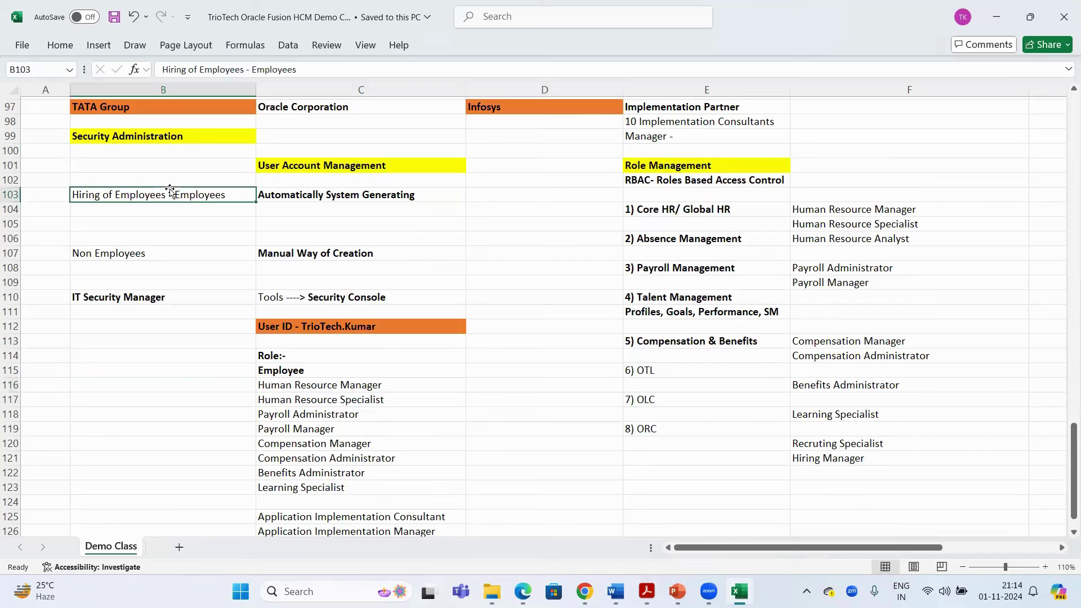
drag(318, 196, 221, 203)
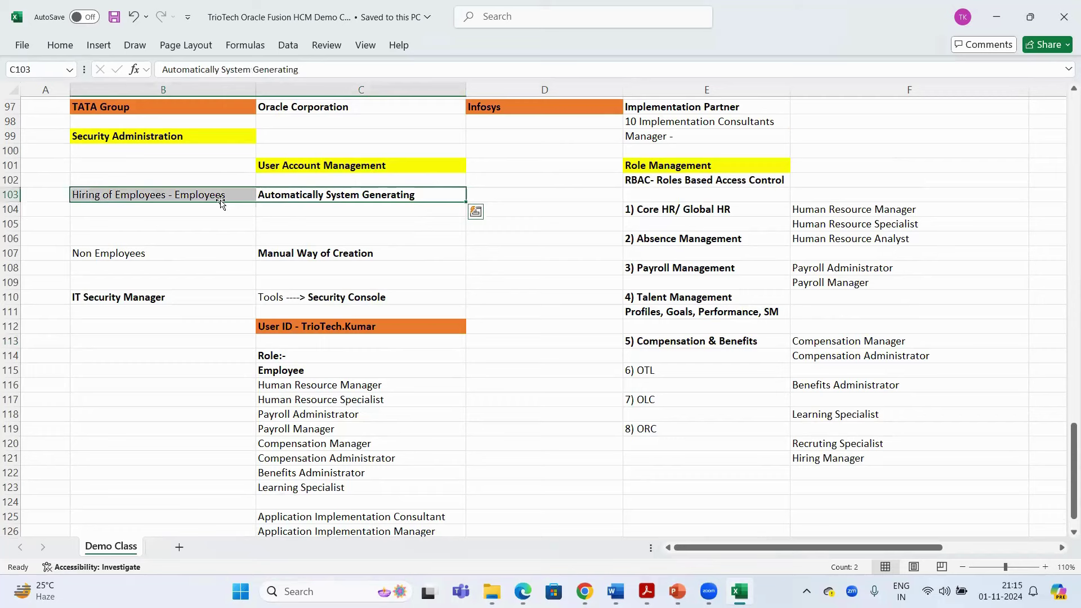
click(292, 196)
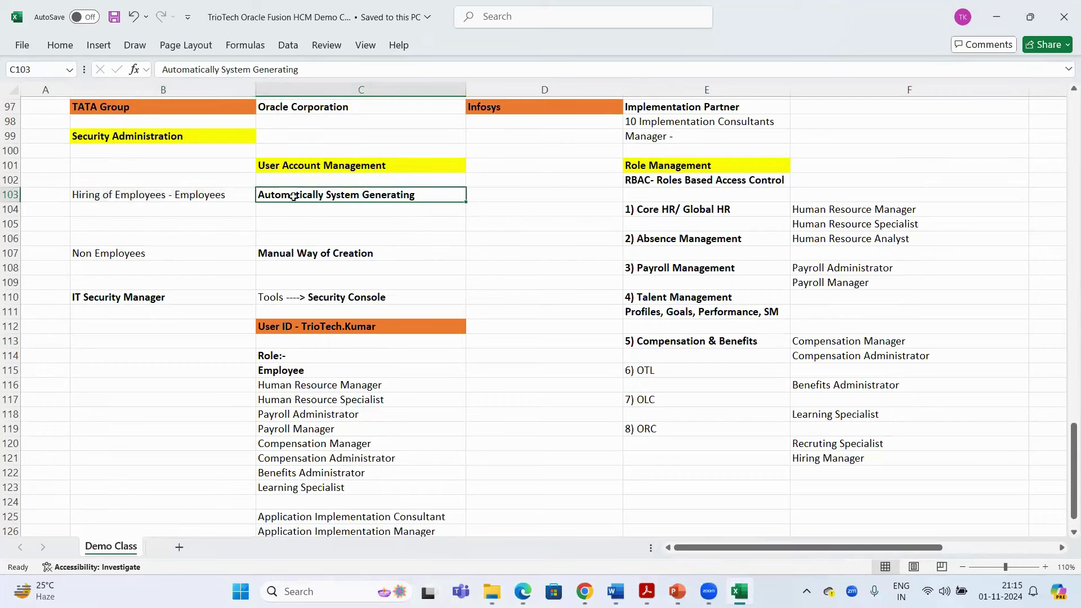
click(236, 197)
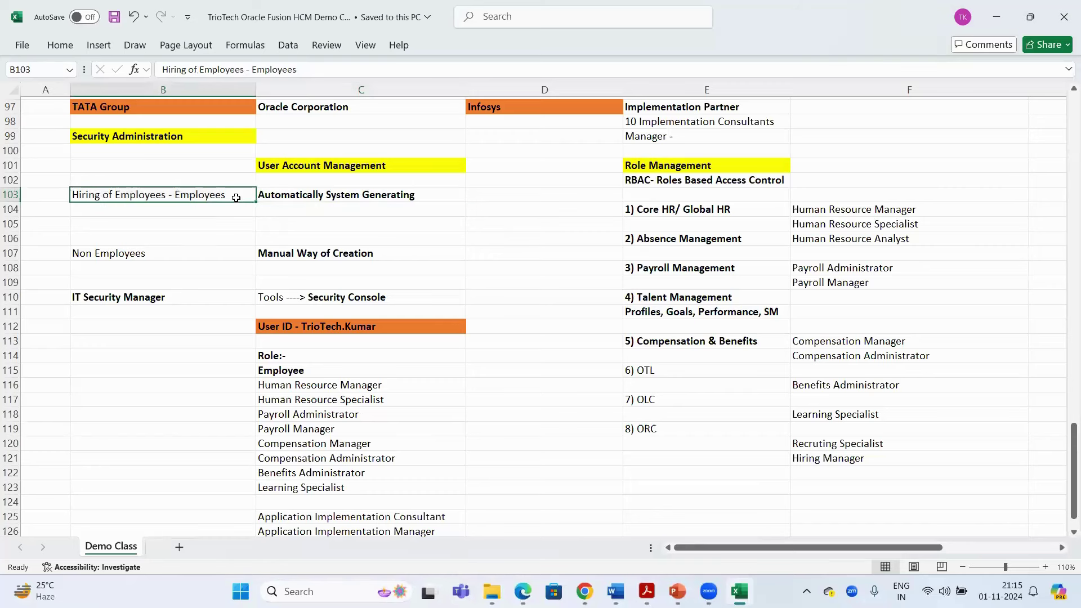
click(292, 328)
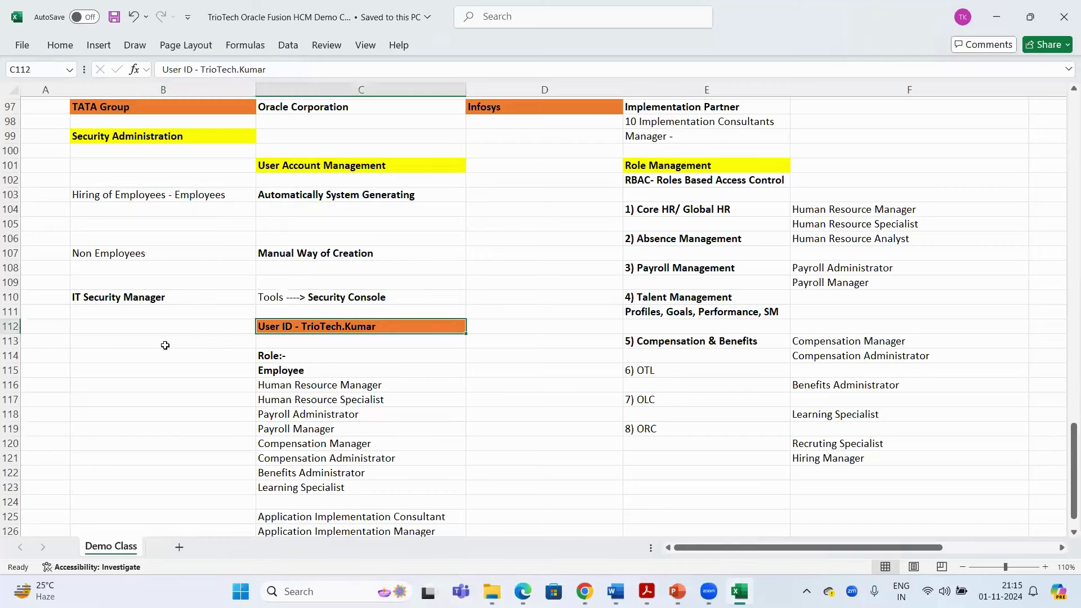
drag(165, 345, 163, 443)
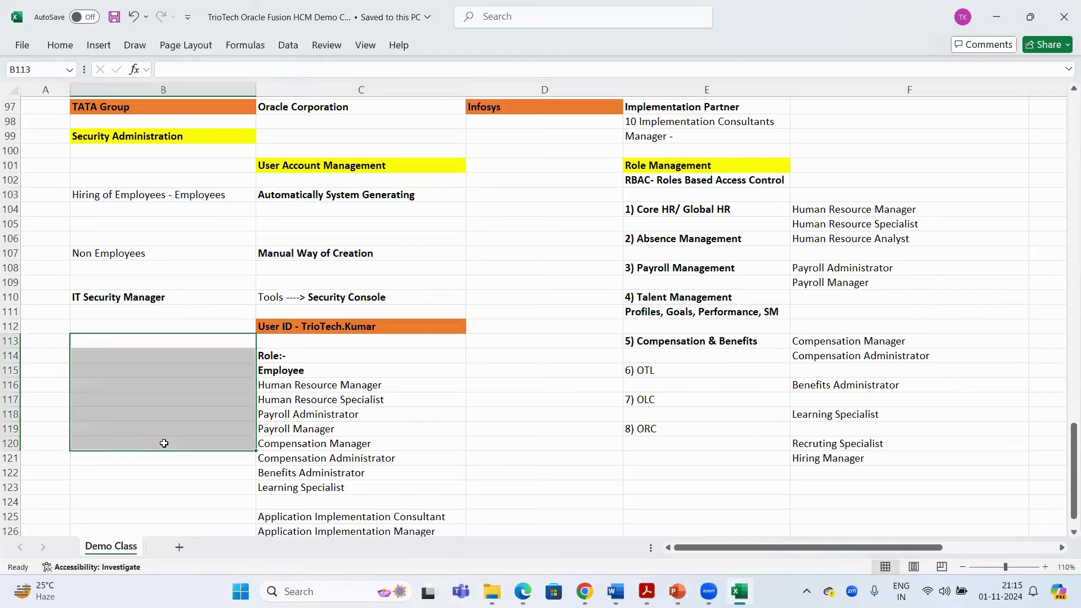